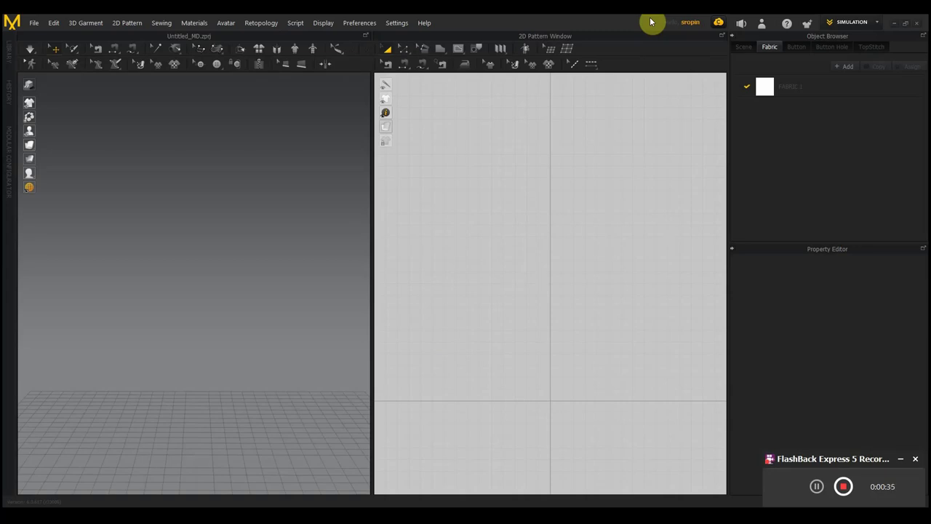
Step: Import the 'untitled' OBJ file from the Desktop as an avatar, leaving the axis conversion unchanged
{"action": "left_click", "coordinate": [33, 23]}
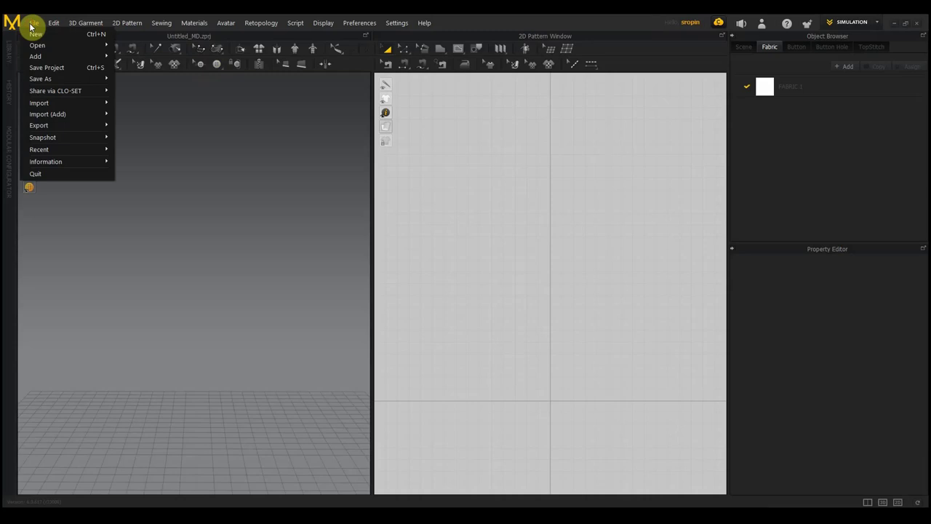
{"action": "mouse_move", "coordinate": [47, 114]}
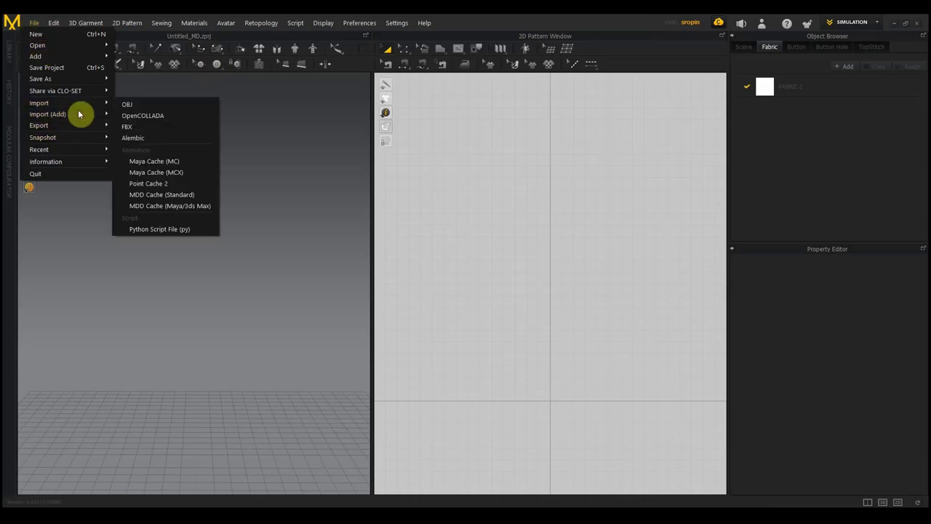
{"action": "left_click", "coordinate": [132, 106]}
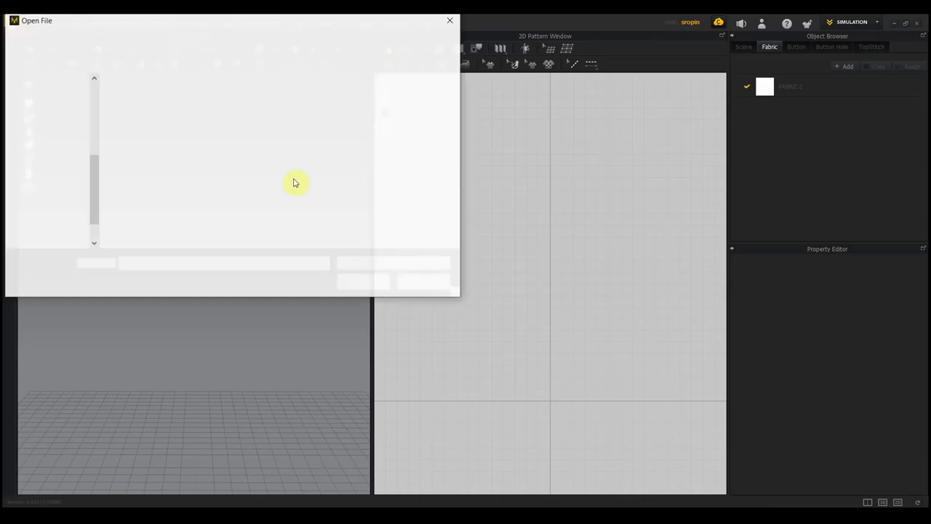
{"action": "left_click", "coordinate": [66, 191]}
{"action": "left_click", "coordinate": [278, 195]}
{"action": "scroll", "coordinate": [277, 196], "scroll_direction": "down", "scroll_amount": 1}
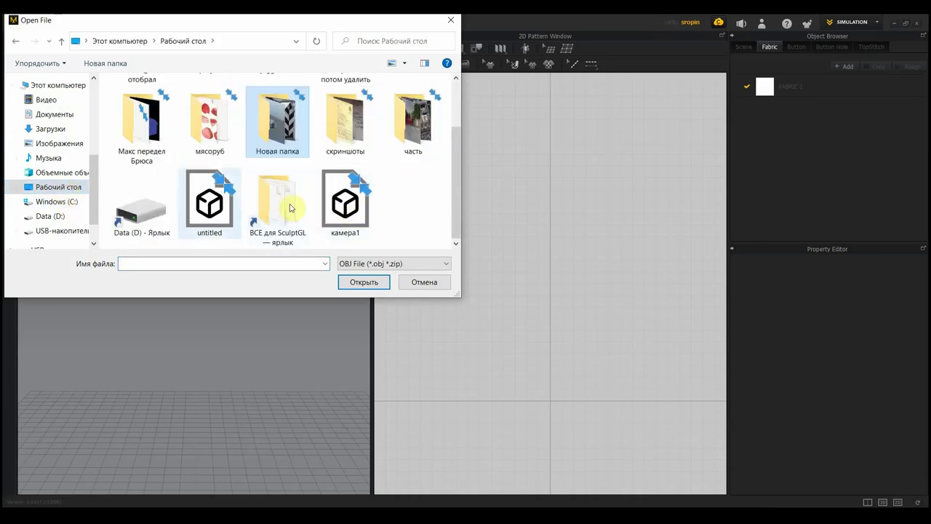
{"action": "left_click", "coordinate": [209, 202]}
{"action": "left_click", "coordinate": [359, 282]}
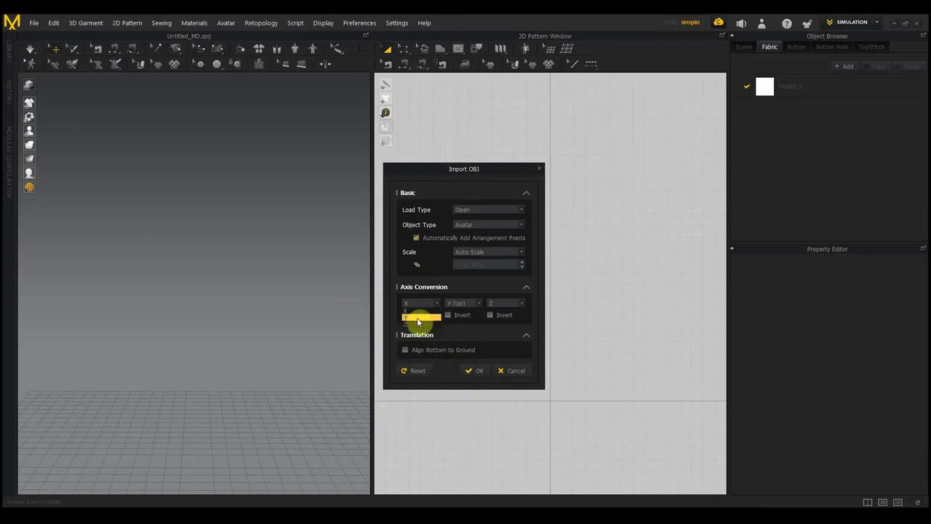
{"action": "left_click", "coordinate": [418, 310]}
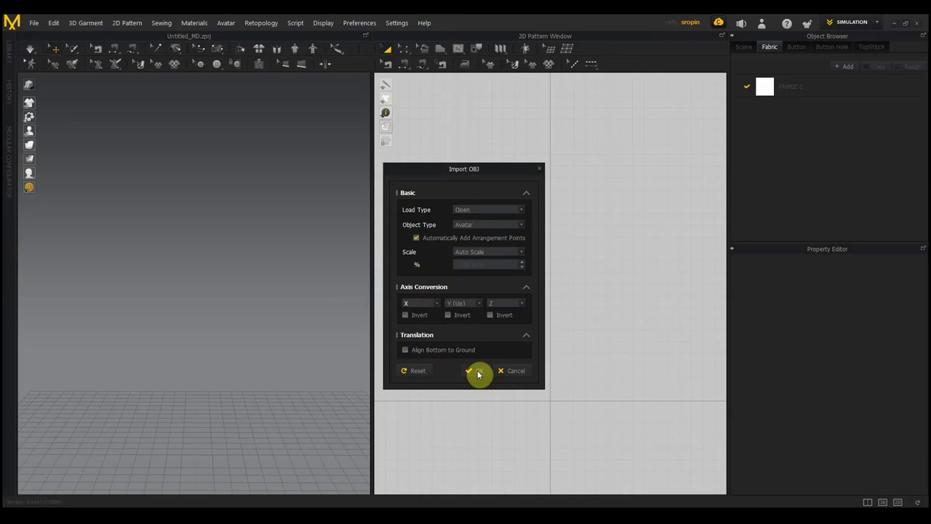
{"action": "left_click", "coordinate": [479, 372]}
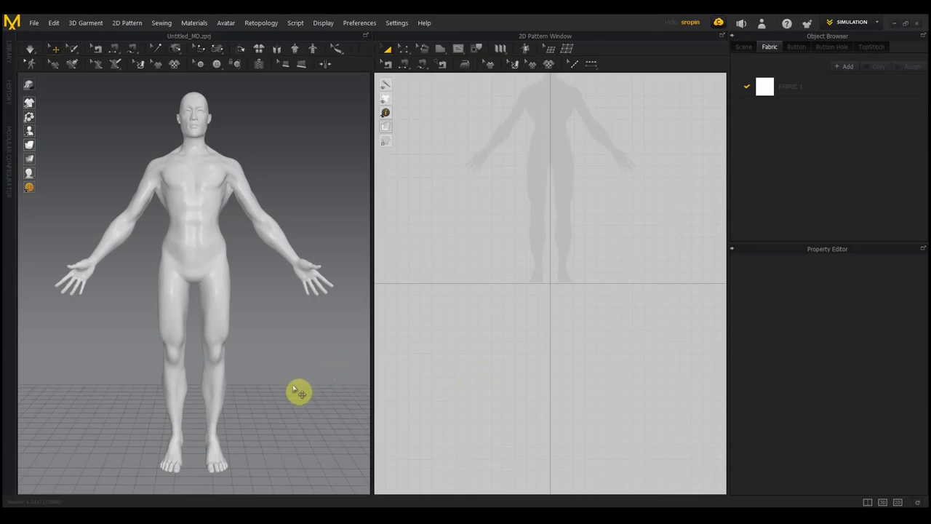
Step: Orbit the avatar and check it from front, both sides and top, ending on the front view
{"action": "right_click_drag", "start_coordinate": [294, 391], "coordinate": [295, 391]}
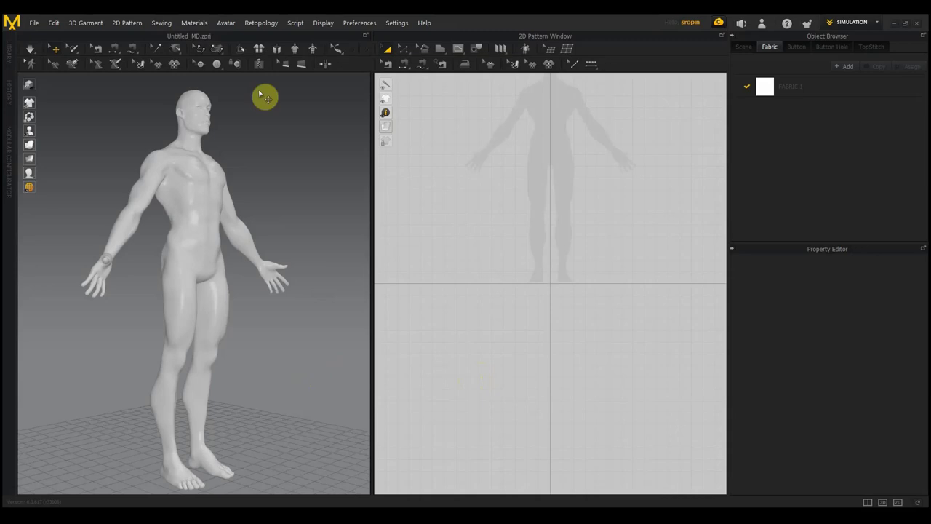
{"action": "key", "text": "2"}
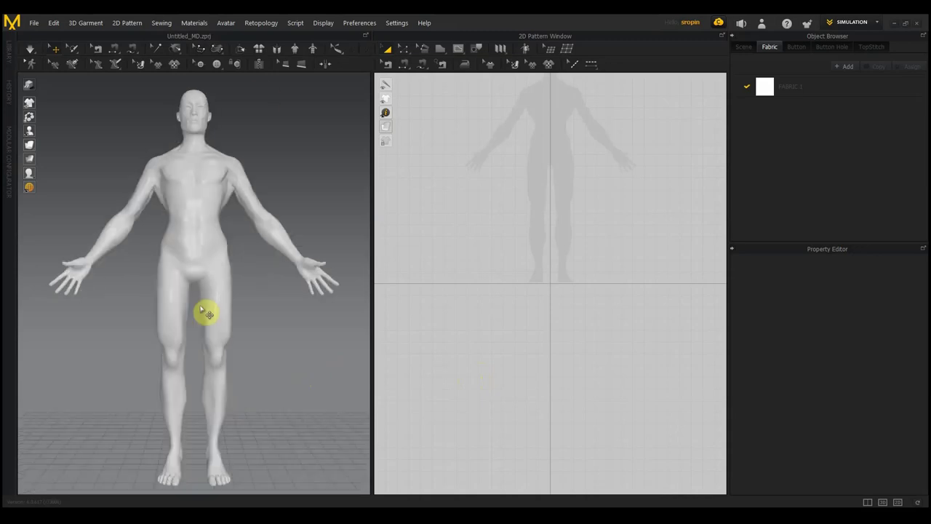
{"action": "key", "text": "4"}
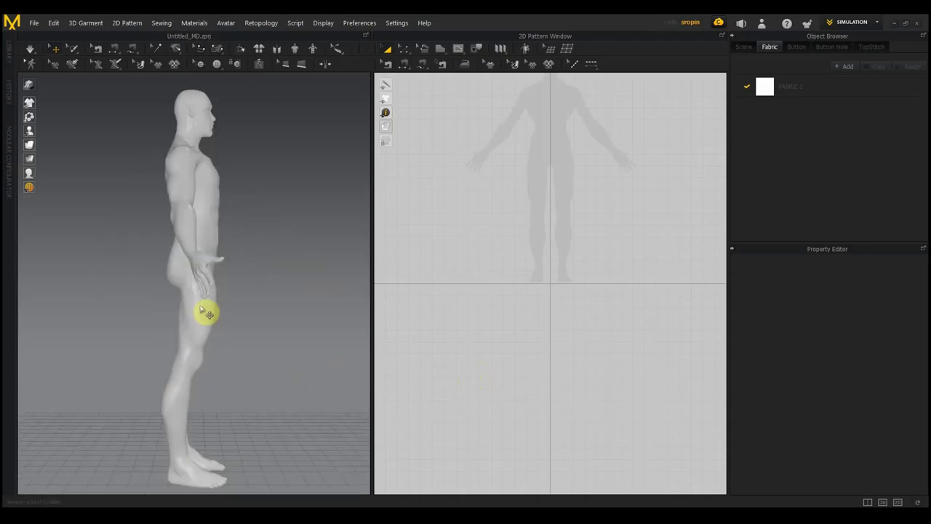
{"action": "key", "text": "5"}
{"action": "key", "text": "6"}
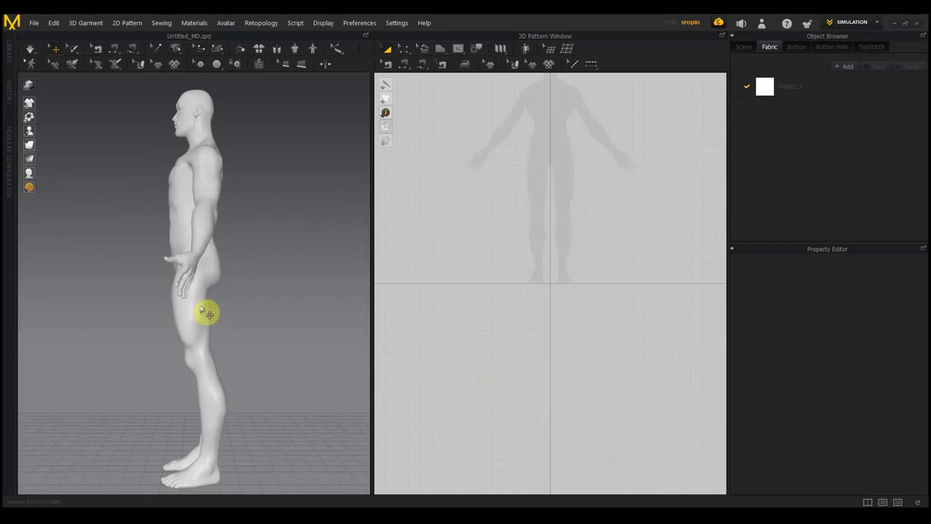
{"action": "key", "text": "2"}
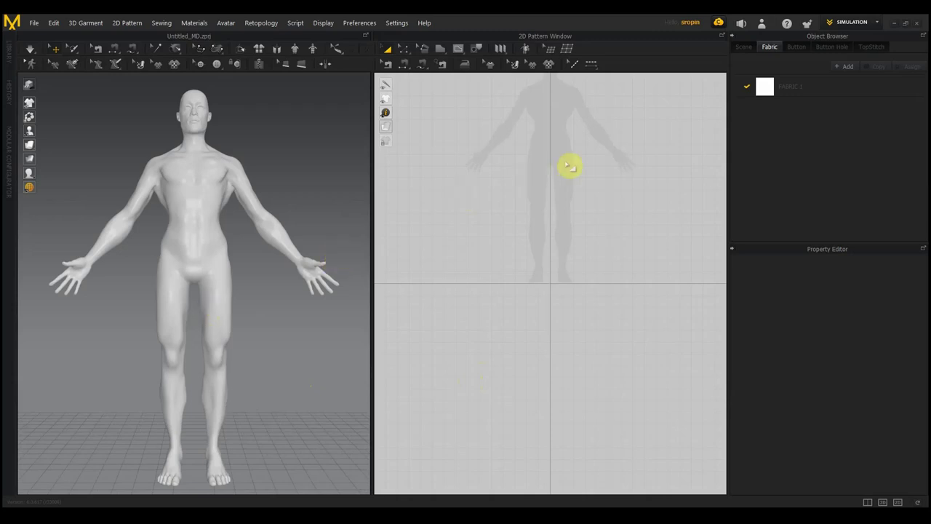
Step: Pan and zoom the 2D Pattern Window to enlarge the avatar silhouette
{"action": "mouse_move", "coordinate": [568, 166]}
{"action": "middle_mouse_down"}
{"action": "mouse_move", "coordinate": [558, 276]}
{"action": "mouse_move", "coordinate": [570, 258]}
{"action": "middle_mouse_up"}
{"action": "scroll", "coordinate": [557, 276], "scroll_direction": "up", "scroll_amount": 4}
{"action": "scroll", "coordinate": [557, 276], "scroll_direction": "down", "scroll_amount": 2}
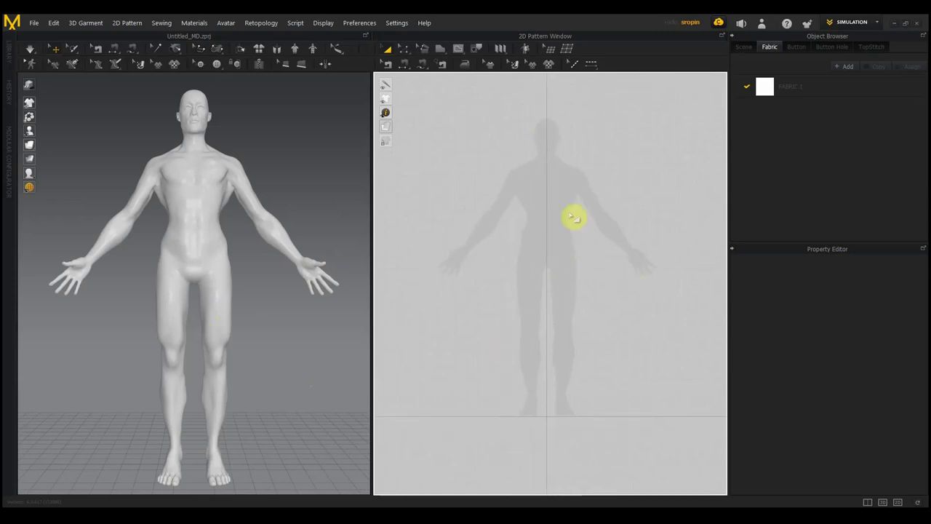
{"action": "scroll", "coordinate": [552, 330], "scroll_direction": "up", "scroll_amount": 2}
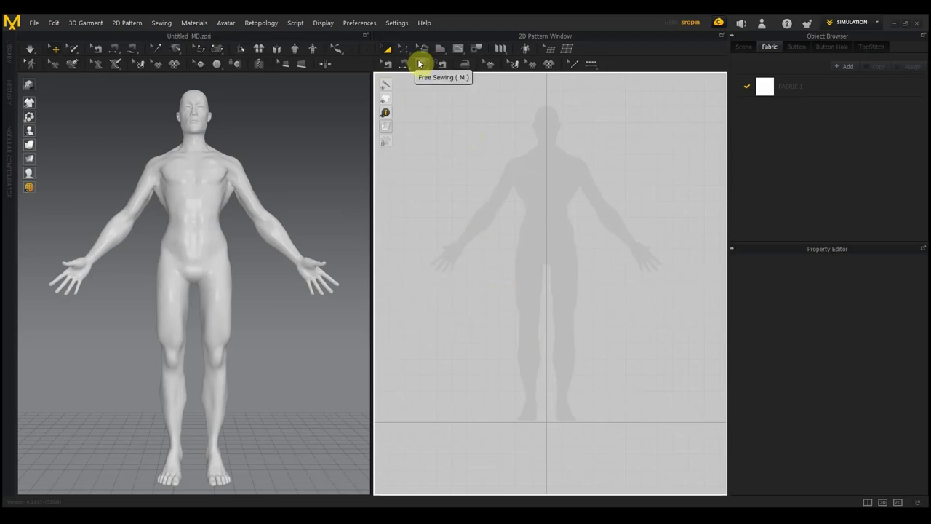
{"action": "left_click", "coordinate": [421, 64]}
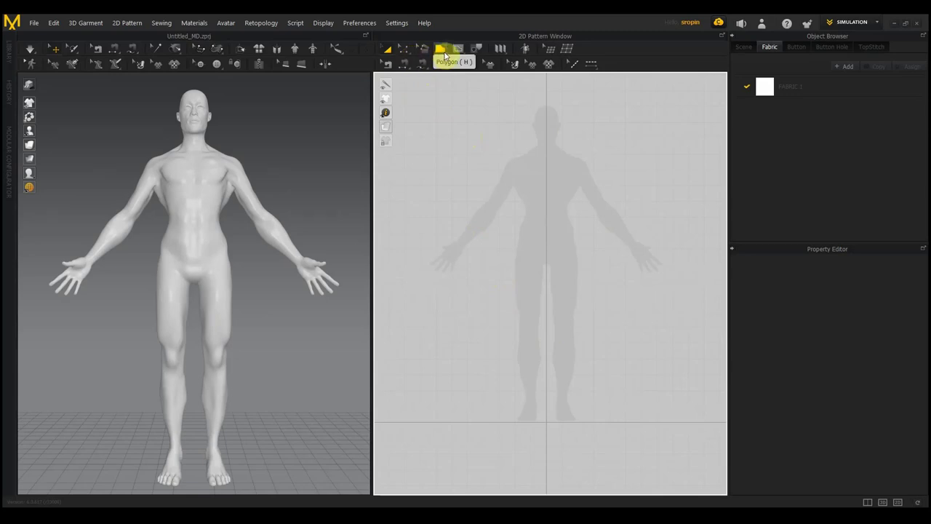
{"action": "left_click", "coordinate": [399, 24]}
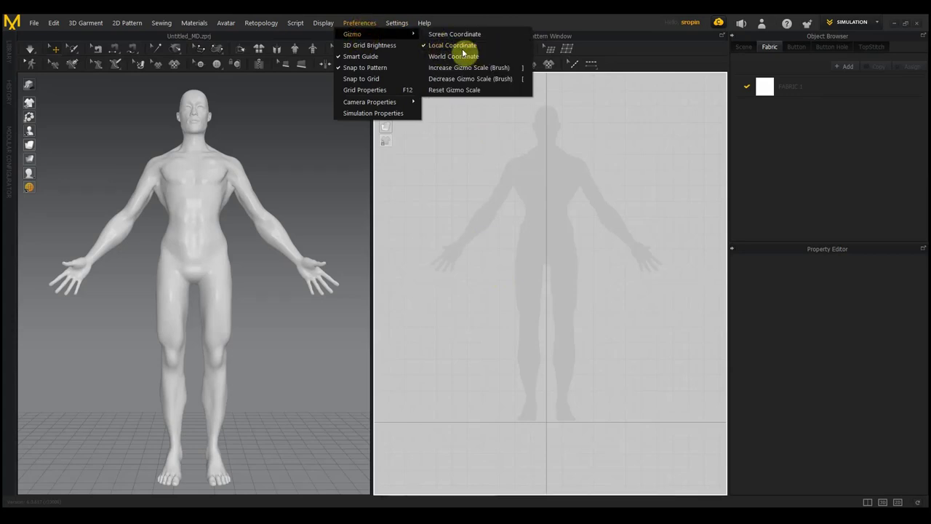
{"action": "mouse_move", "coordinate": [322, 23]}
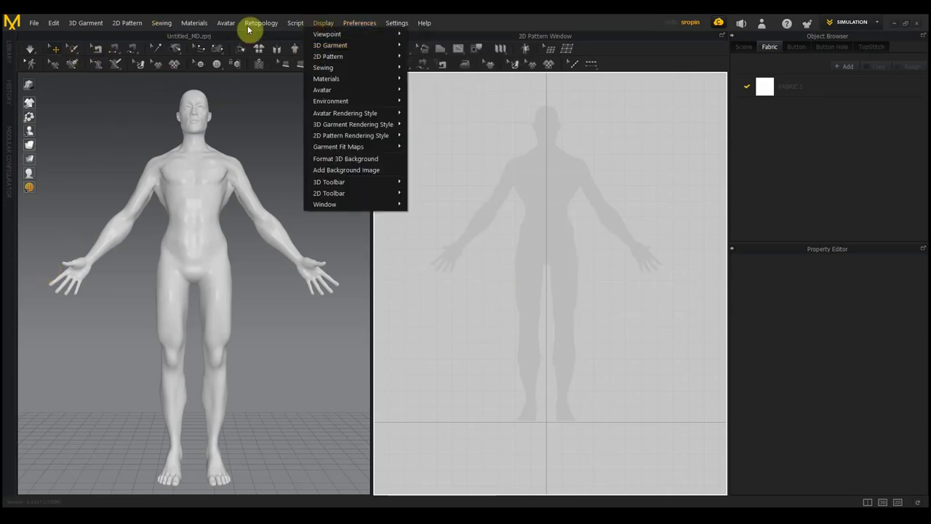
{"action": "left_click", "coordinate": [479, 320]}
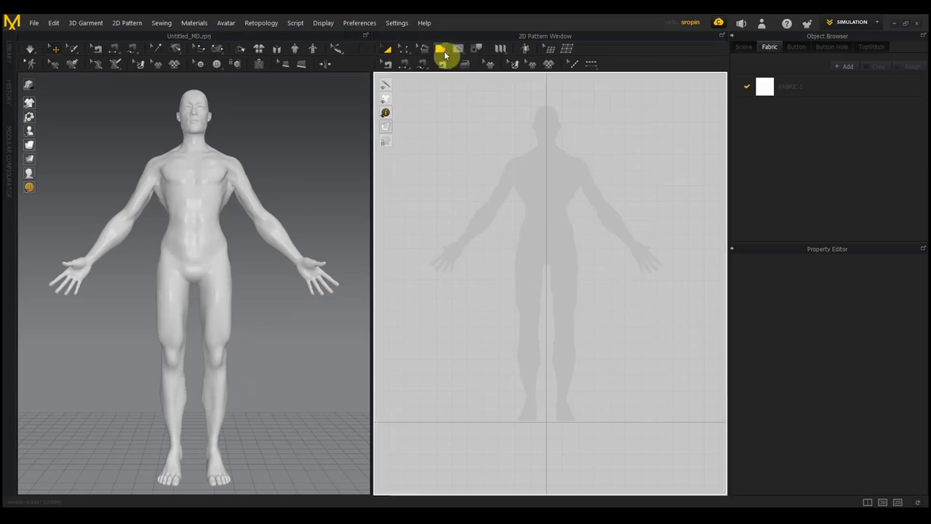
Step: Draw a 500 × 500 mm rectangle pattern and apply a newly added FABRIC 2 to it
{"action": "left_click", "coordinate": [446, 55]}
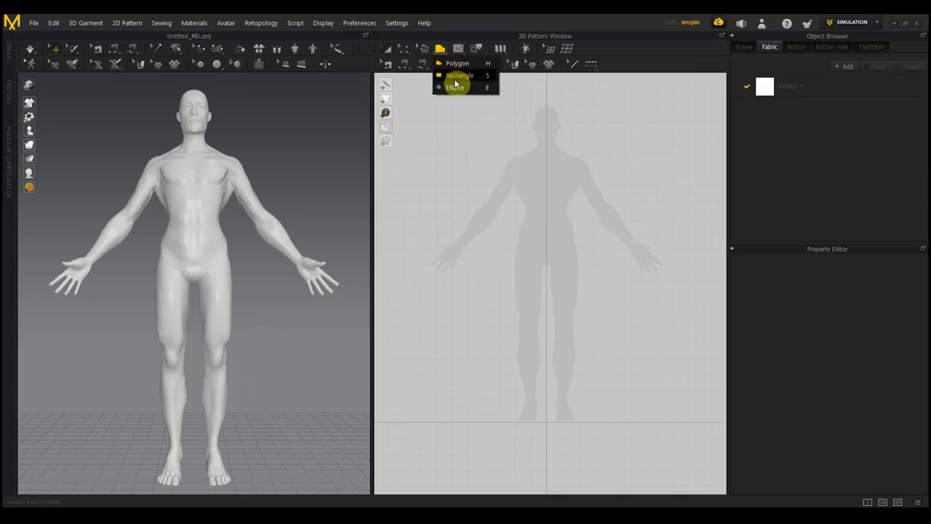
{"action": "left_click", "coordinate": [457, 80]}
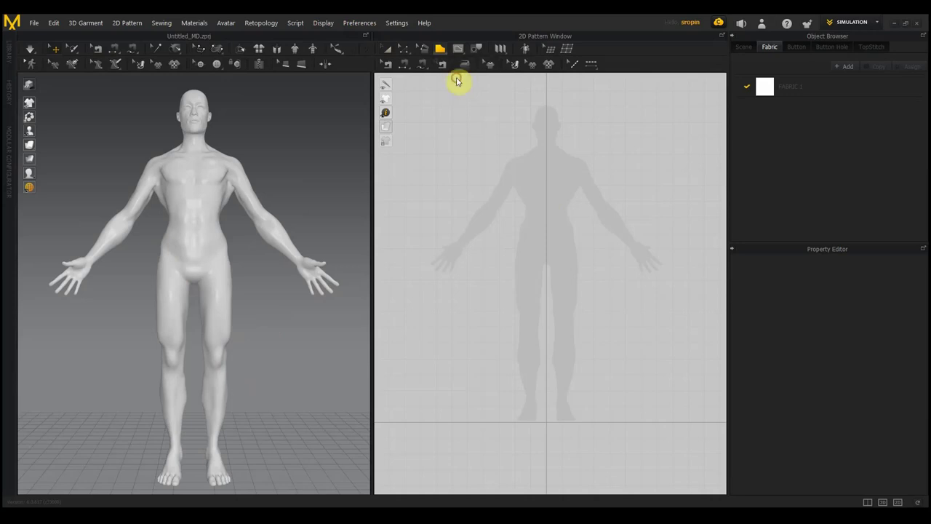
{"action": "left_click", "coordinate": [430, 131]}
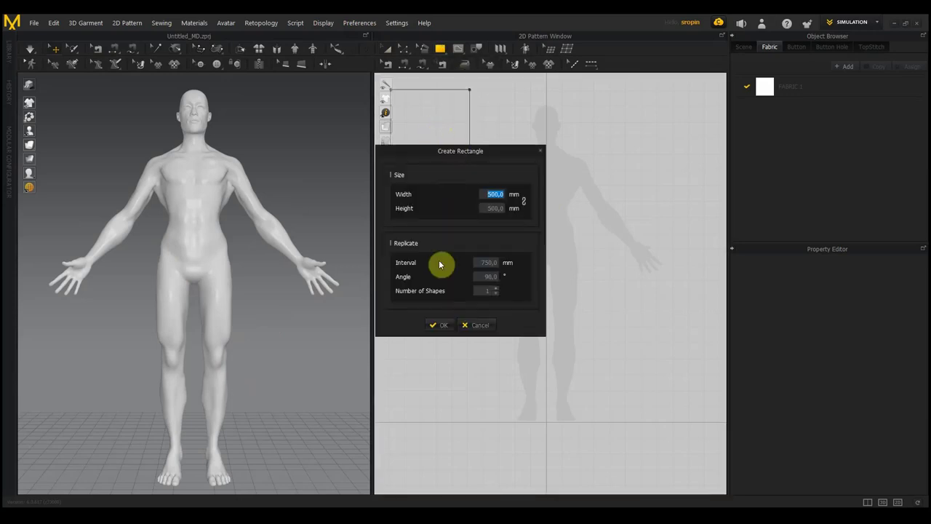
{"action": "left_click", "coordinate": [445, 325]}
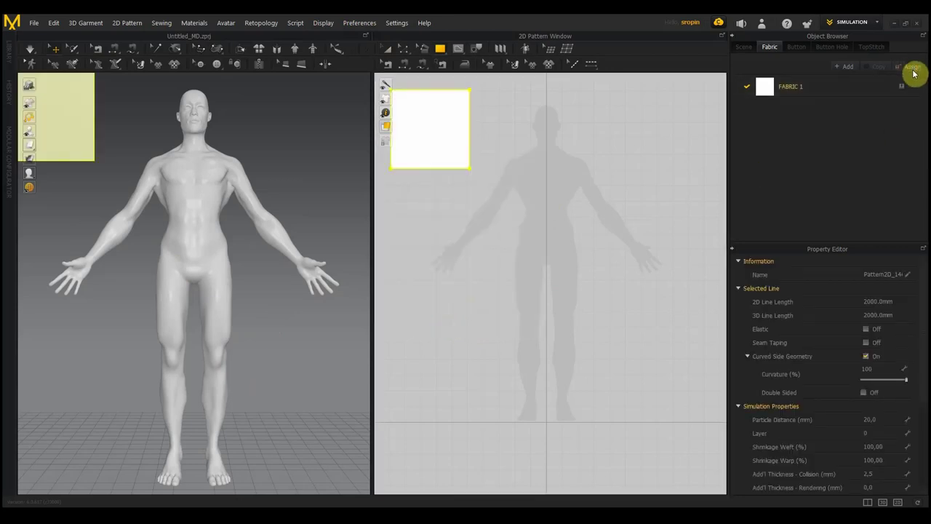
{"action": "left_click", "coordinate": [844, 66]}
{"action": "left_click_drag", "start_coordinate": [755, 114], "coordinate": [431, 111]}
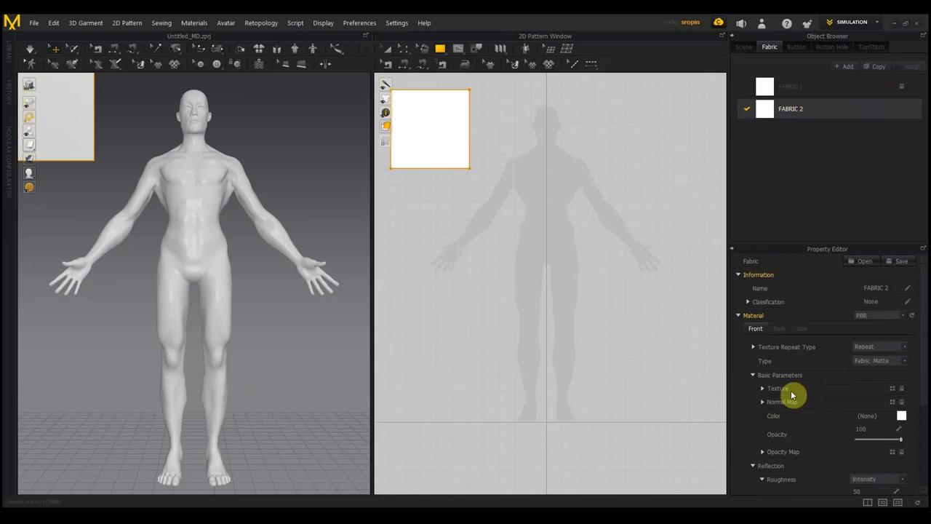
Step: Load 'Скриншот 07.08.21_18.33.26' from the выкройки folder as FABRIC 2's texture
{"action": "left_click", "coordinate": [893, 391]}
{"action": "double_click", "coordinate": [154, 178]}
{"action": "double_click", "coordinate": [154, 117]}
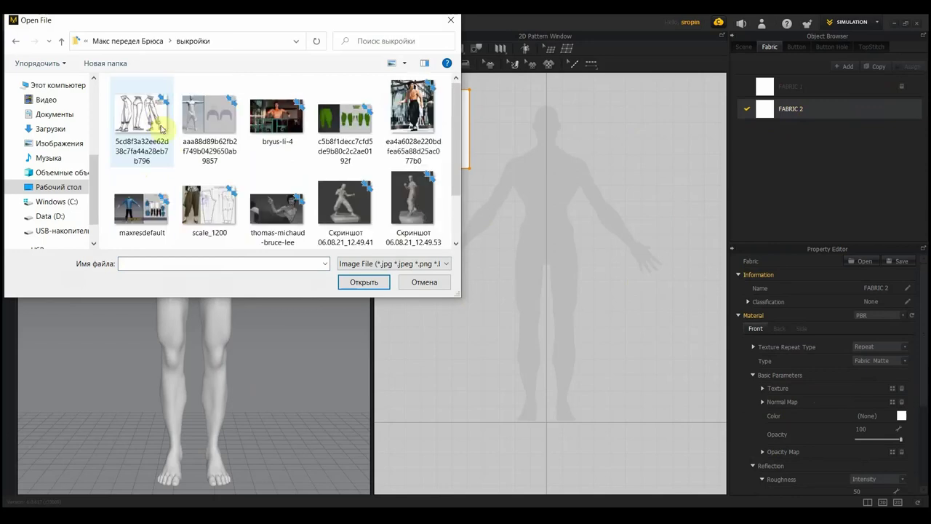
{"action": "left_click", "coordinate": [153, 210]}
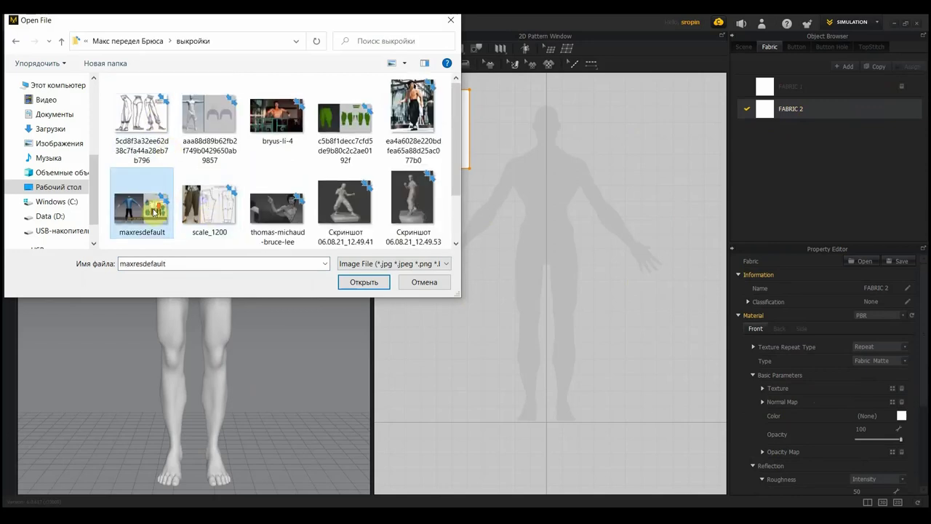
{"action": "scroll", "coordinate": [153, 211], "scroll_direction": "down", "scroll_amount": 1}
{"action": "left_click", "coordinate": [155, 207]}
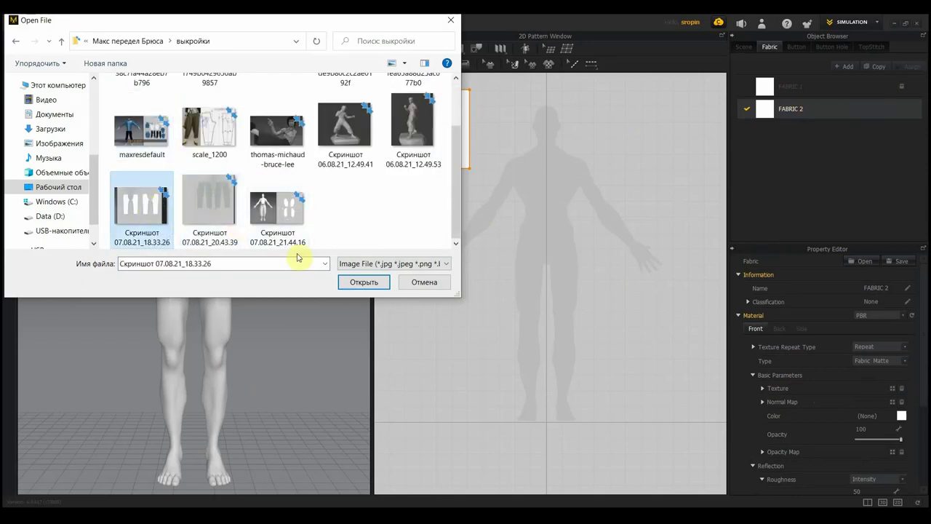
{"action": "left_click", "coordinate": [361, 282]}
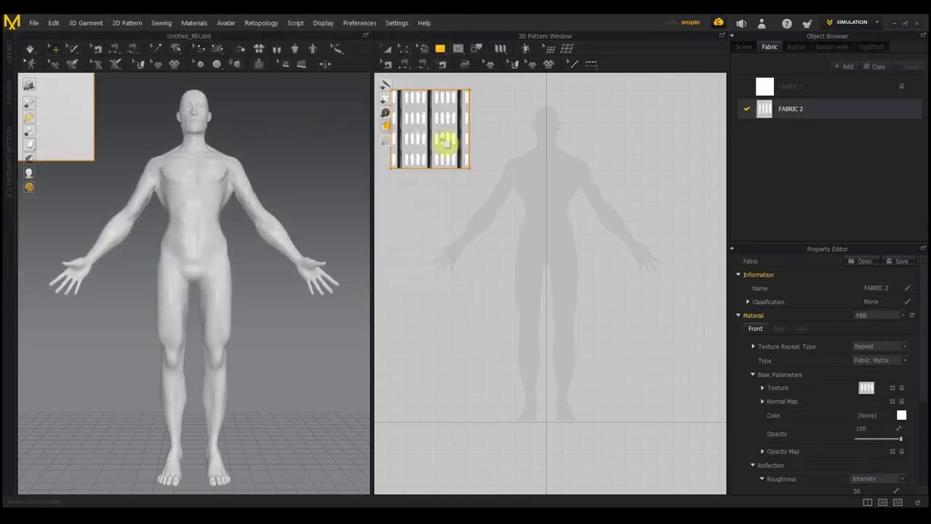
Step: Zoom and pan the 2D window to inspect the textured square piece
{"action": "scroll", "coordinate": [440, 131], "scroll_direction": "up", "scroll_amount": 2}
{"action": "scroll", "coordinate": [440, 142], "scroll_direction": "up", "scroll_amount": 3}
{"action": "scroll", "coordinate": [493, 144], "scroll_direction": "up", "scroll_amount": 1}
{"action": "mouse_move", "coordinate": [493, 144]}
{"action": "middle_mouse_down"}
{"action": "mouse_move", "coordinate": [546, 211]}
{"action": "mouse_move", "coordinate": [608, 250]}
{"action": "mouse_move", "coordinate": [563, 254]}
{"action": "mouse_move", "coordinate": [629, 294]}
{"action": "middle_mouse_up"}
{"action": "scroll", "coordinate": [575, 264], "scroll_direction": "down", "scroll_amount": 2}
{"action": "scroll", "coordinate": [575, 266], "scroll_direction": "down", "scroll_amount": 2}
{"action": "scroll", "coordinate": [577, 266], "scroll_direction": "down", "scroll_amount": 1}
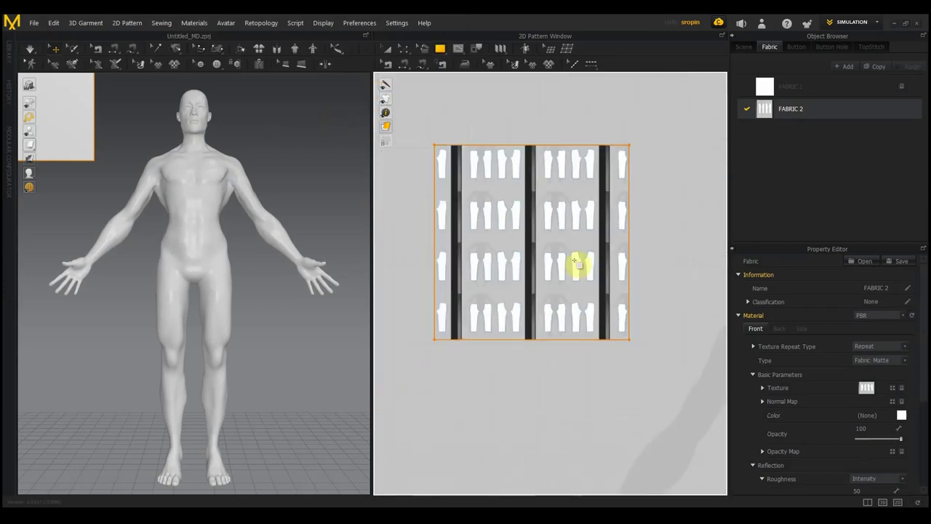
Step: Scale up the trouser texture on the square piece and move it into place
{"action": "left_click", "coordinate": [516, 67]}
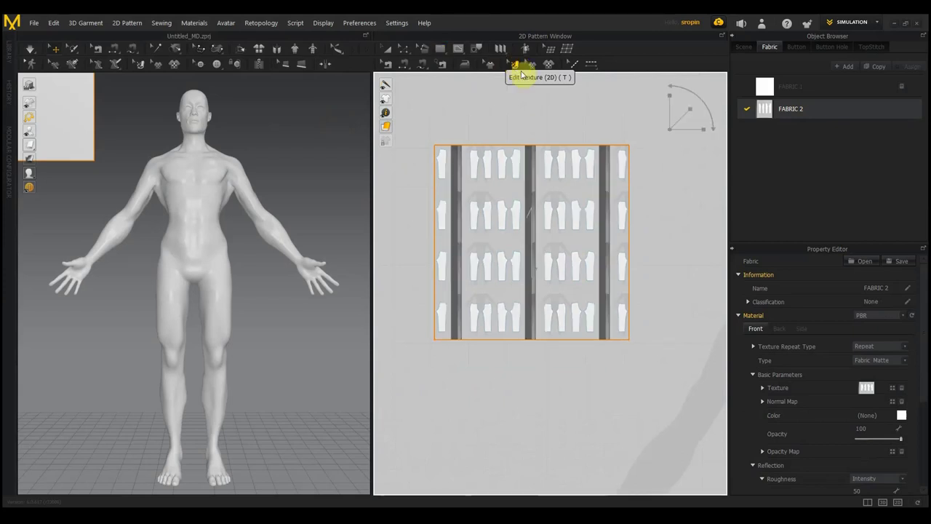
{"action": "left_click", "coordinate": [547, 204]}
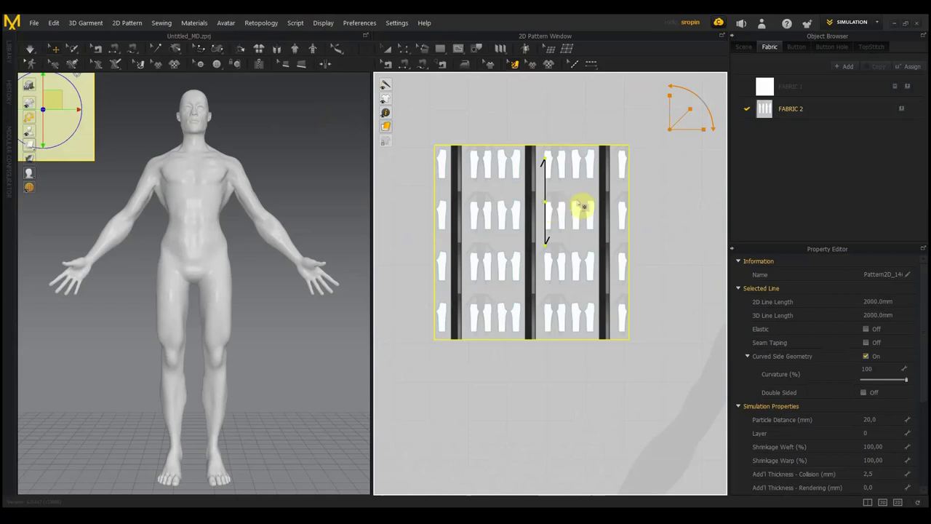
{"action": "mouse_move", "coordinate": [543, 192]}
{"action": "left_mouse_down"}
{"action": "mouse_move", "coordinate": [546, 161]}
{"action": "mouse_move", "coordinate": [547, 172]}
{"action": "left_mouse_up"}
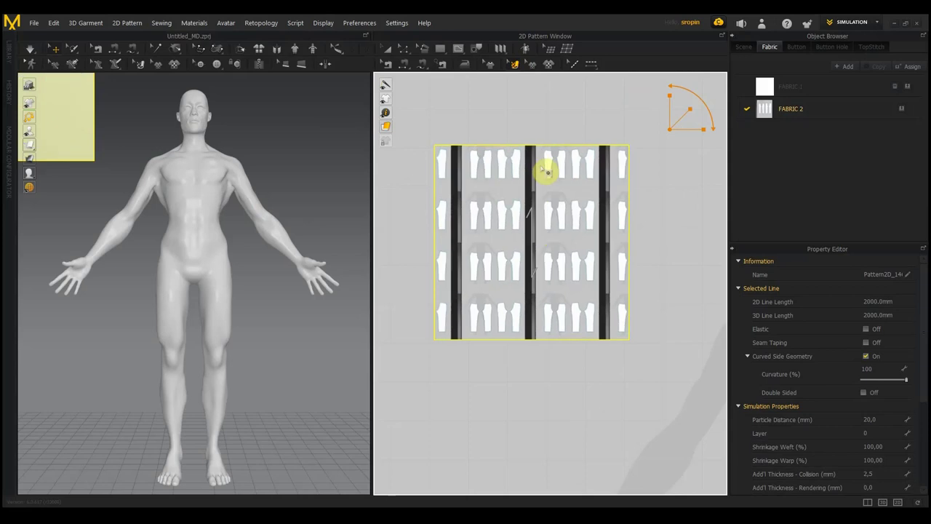
{"action": "left_click", "coordinate": [691, 111]}
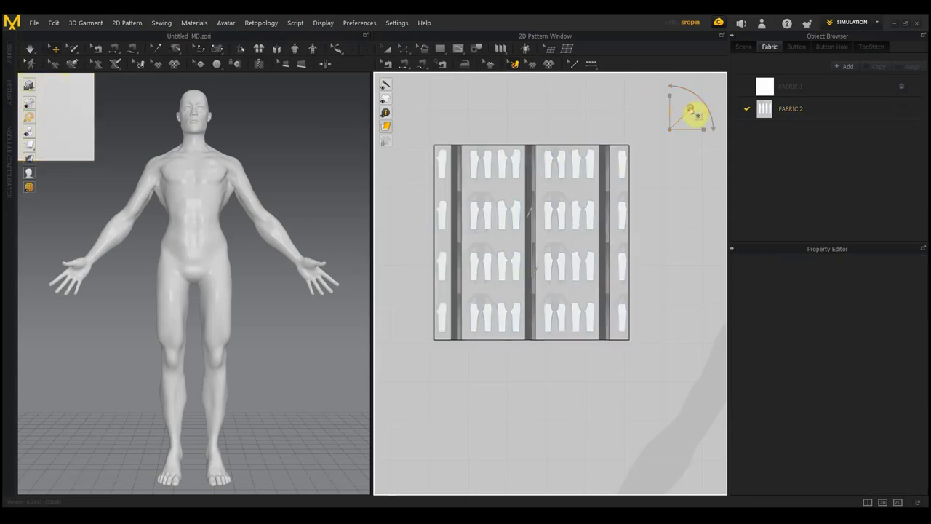
{"action": "left_click", "coordinate": [604, 202]}
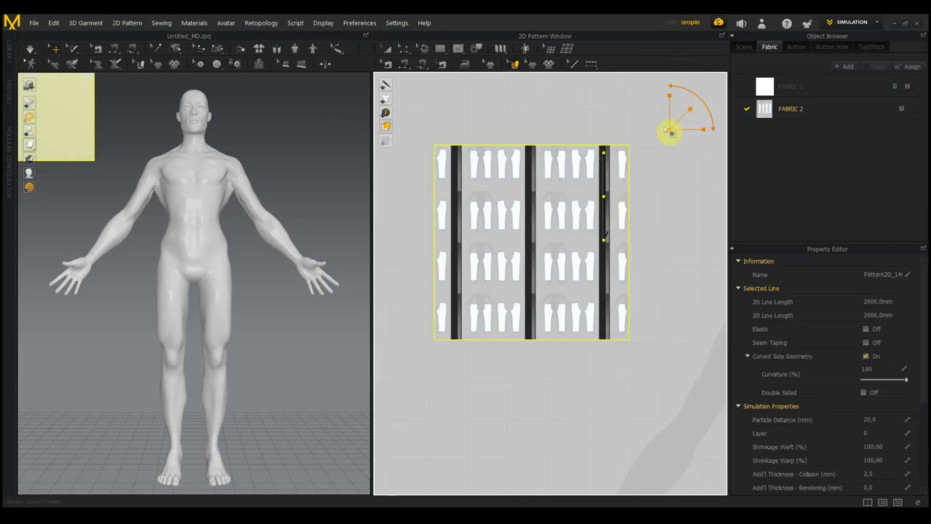
{"action": "left_click_drag", "start_coordinate": [688, 107], "coordinate": [796, 82]}
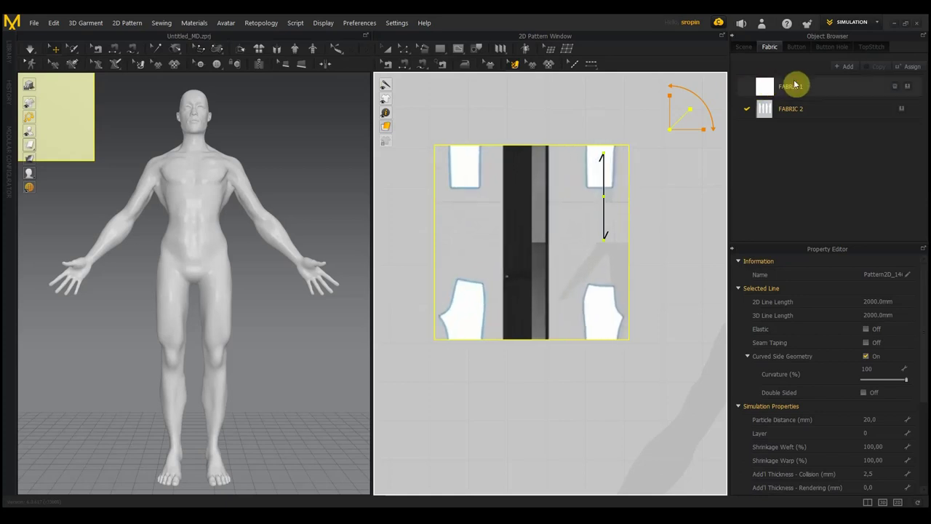
{"action": "mouse_move", "coordinate": [604, 194]}
{"action": "left_mouse_down"}
{"action": "mouse_move", "coordinate": [732, 308]}
{"action": "mouse_move", "coordinate": [828, 298]}
{"action": "left_mouse_up"}
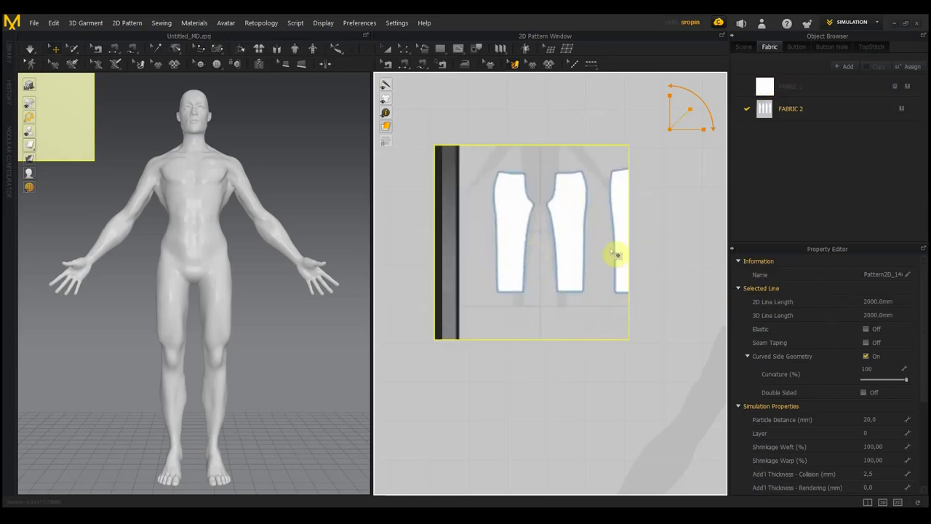
Step: Rotate the texture so the legs stand upright, redraw the grain line vertically, and shift it down-right
{"action": "left_click_drag", "start_coordinate": [687, 106], "coordinate": [696, 107]}
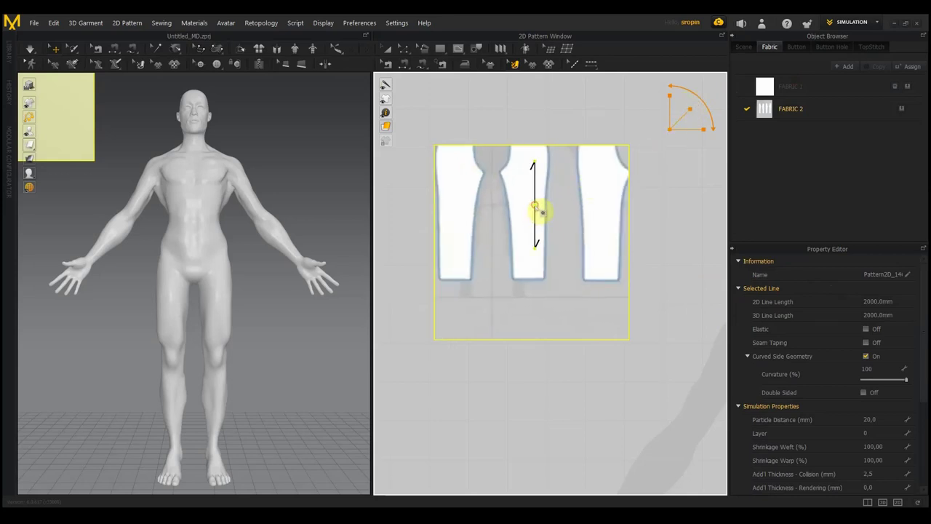
{"action": "left_click_drag", "start_coordinate": [536, 197], "coordinate": [551, 220]}
{"action": "left_click_drag", "start_coordinate": [547, 168], "coordinate": [541, 162]}
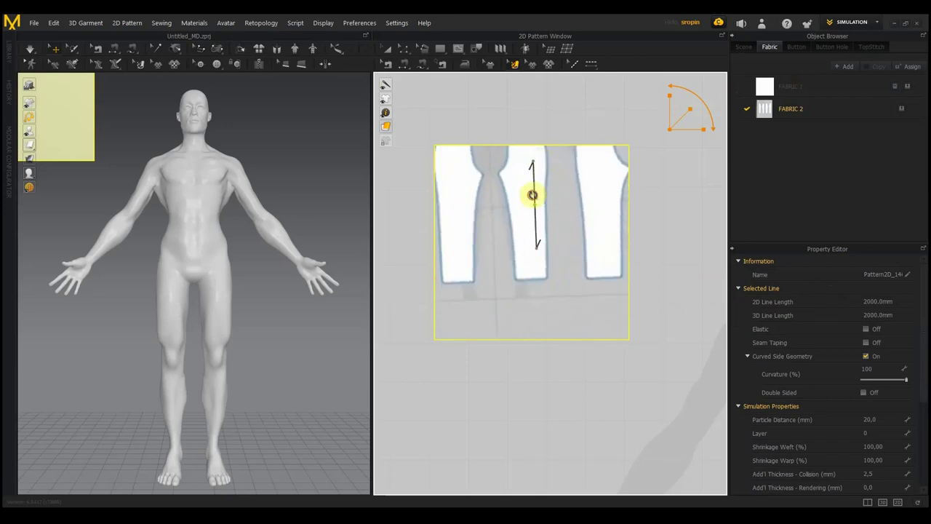
{"action": "left_click_drag", "start_coordinate": [532, 195], "coordinate": [525, 168]}
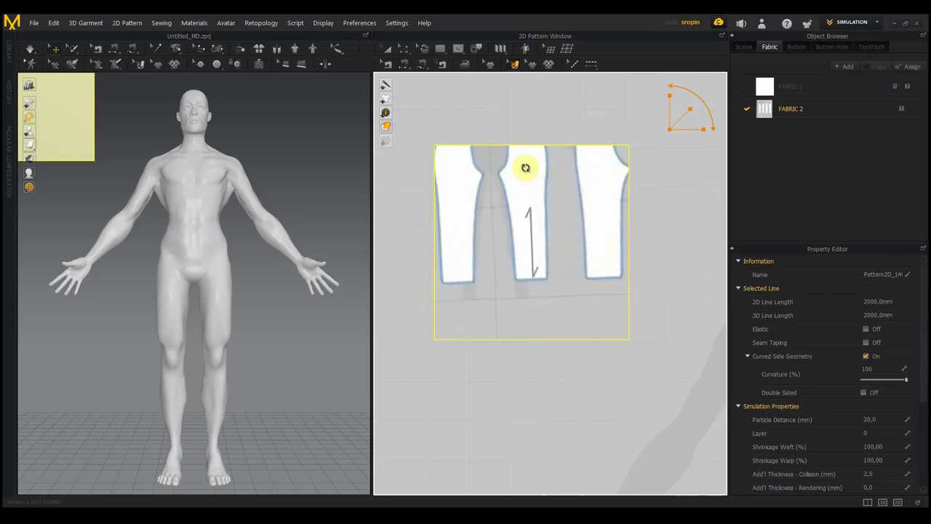
{"action": "left_click_drag", "start_coordinate": [525, 168], "coordinate": [537, 246]}
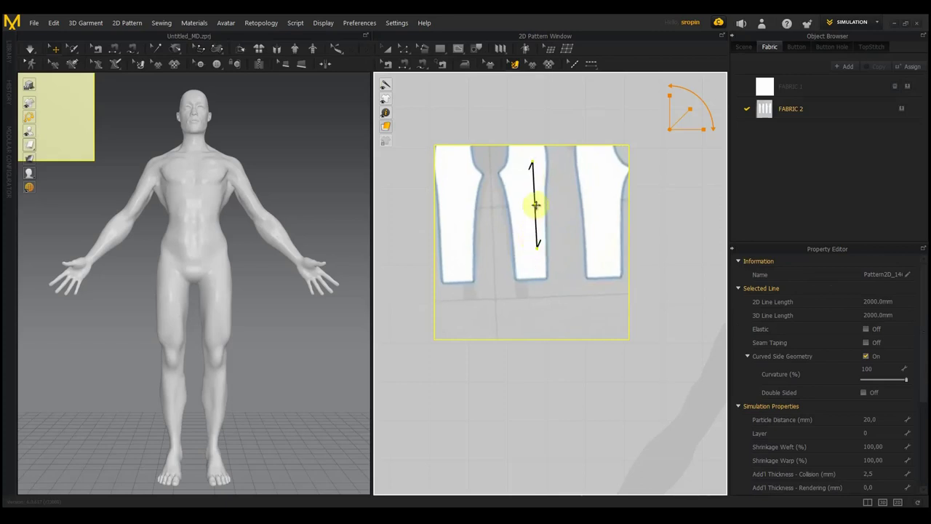
{"action": "left_click_drag", "start_coordinate": [535, 206], "coordinate": [553, 229]}
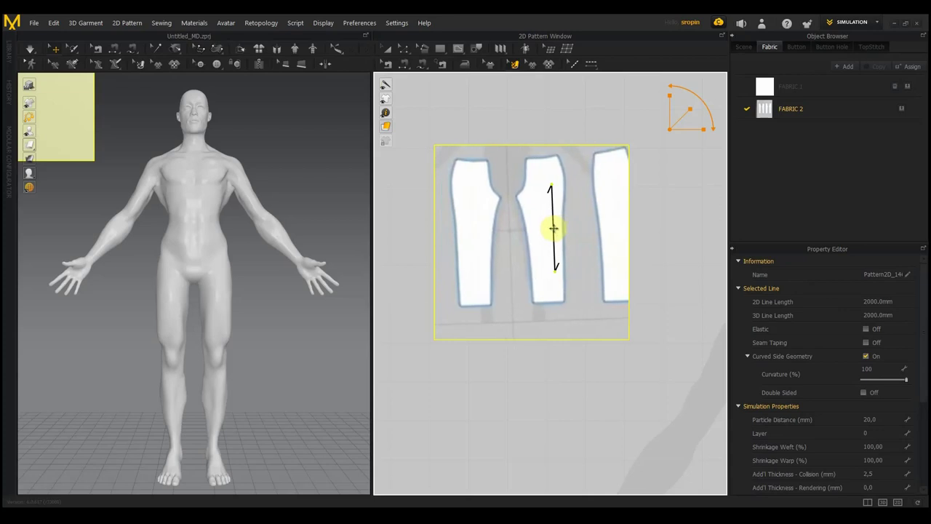
Step: With the Polygon tool and FABRIC 1, place the left leg's top-left and hip points
{"action": "left_click", "coordinate": [444, 51]}
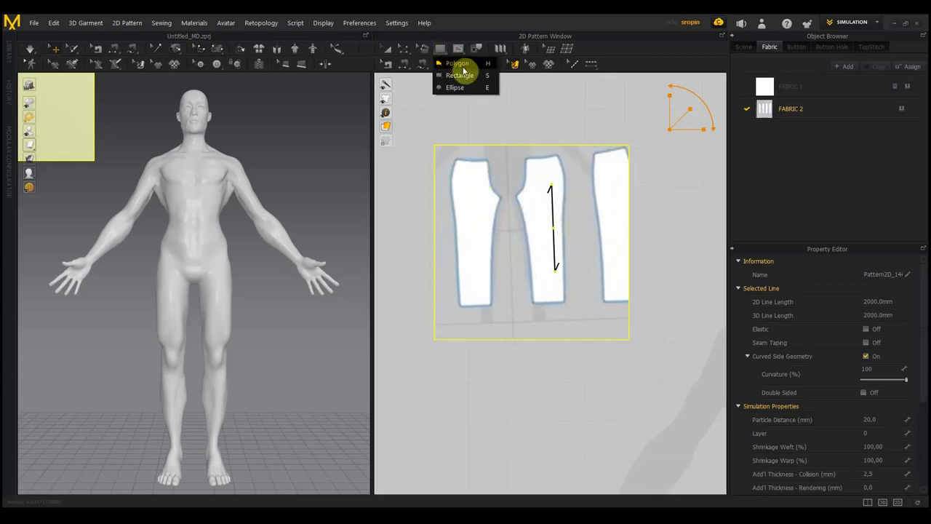
{"action": "left_click", "coordinate": [464, 68]}
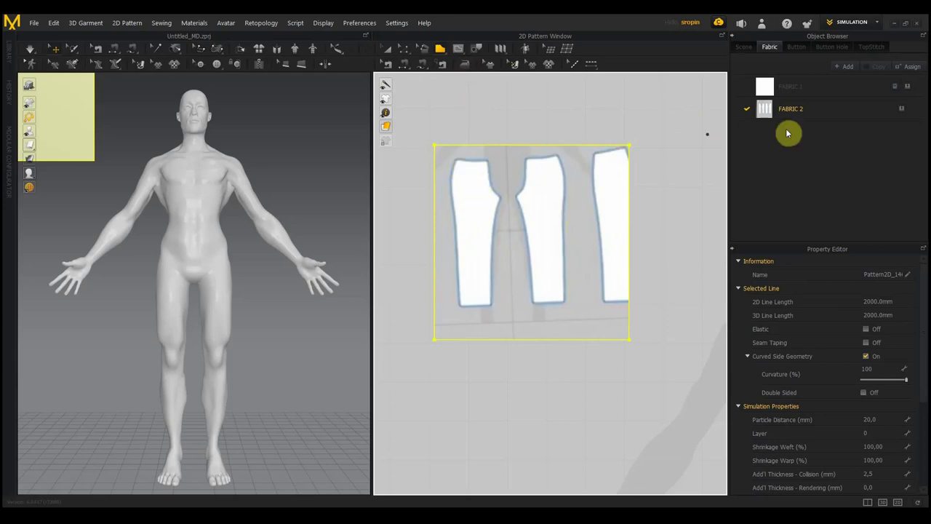
{"action": "left_click", "coordinate": [764, 88]}
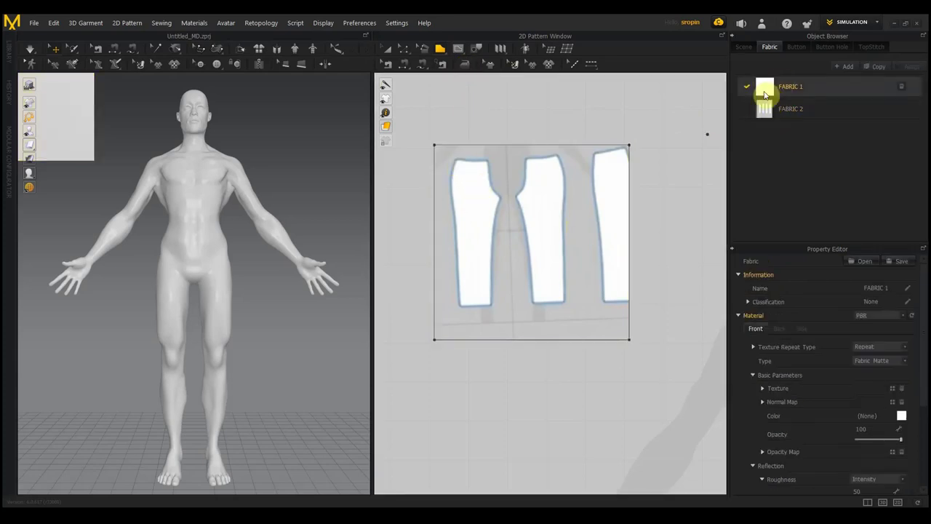
{"action": "left_click", "coordinate": [455, 160]}
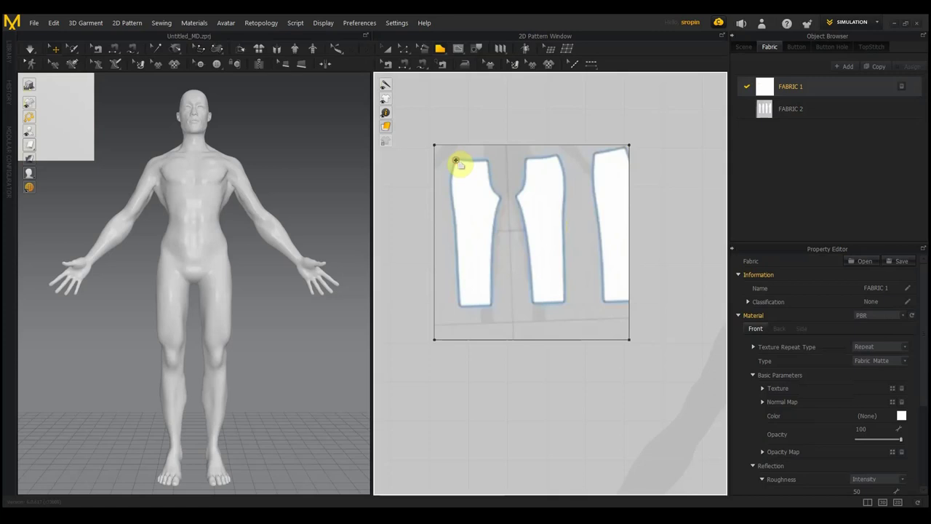
{"action": "left_click", "coordinate": [448, 194]}
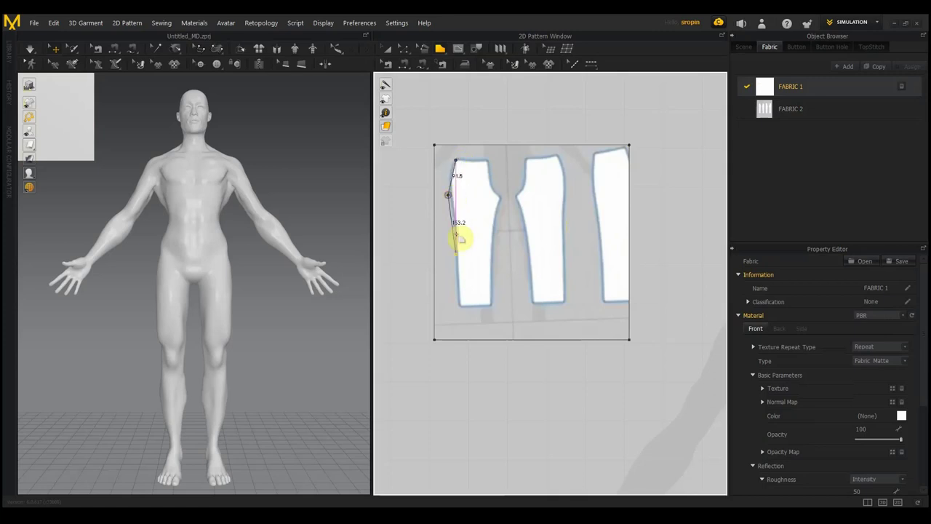
Step: Add the hem, inseam and crotch points and close the left-leg outline into a piece
{"action": "left_click", "coordinate": [459, 307]}
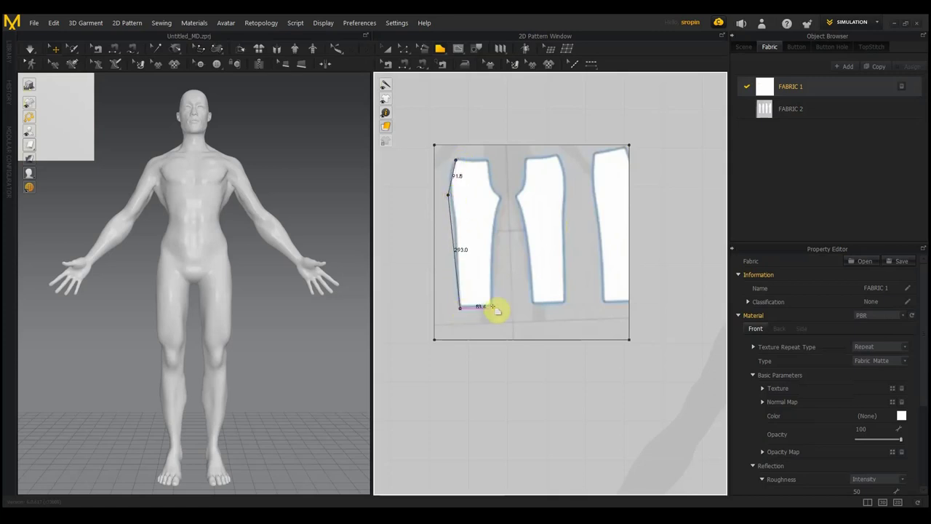
{"action": "left_click", "coordinate": [489, 306]}
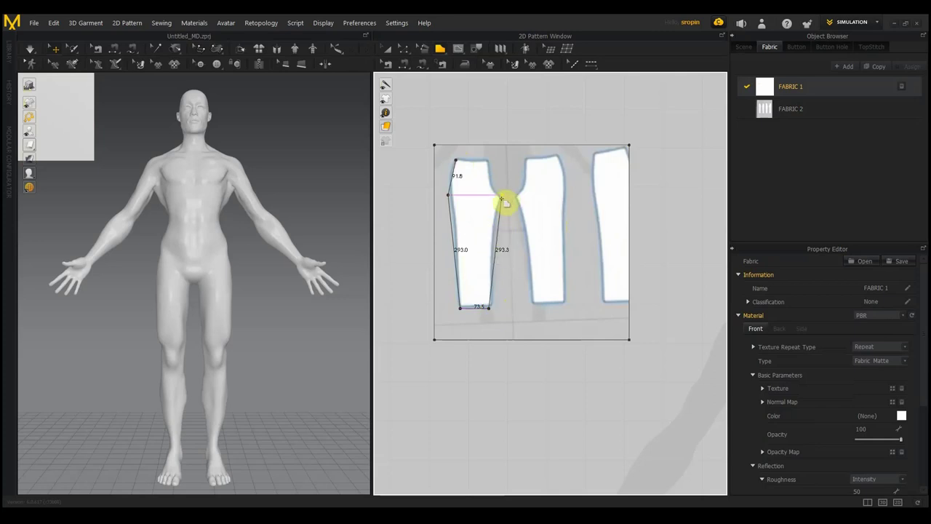
{"action": "left_click", "coordinate": [502, 198]}
{"action": "left_click", "coordinate": [486, 163]}
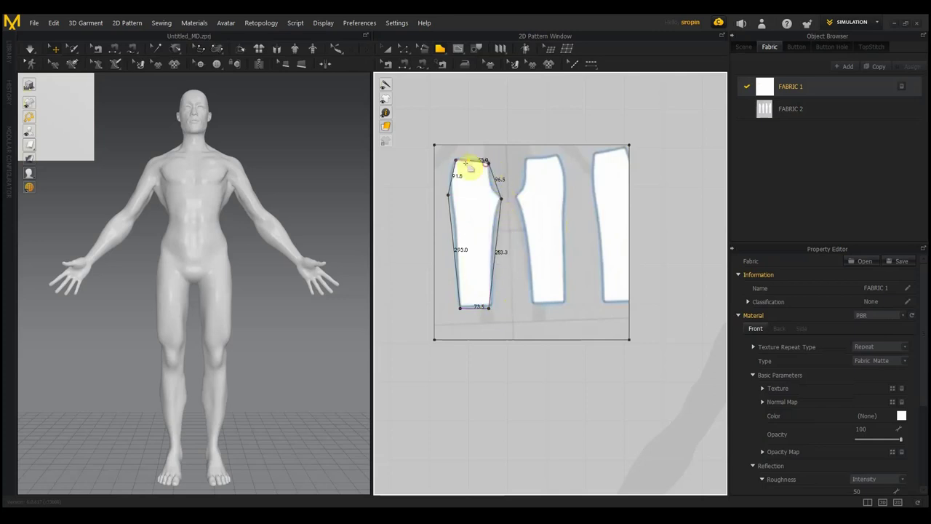
{"action": "left_click", "coordinate": [455, 163]}
{"action": "scroll", "coordinate": [494, 173], "scroll_direction": "up", "scroll_amount": 2}
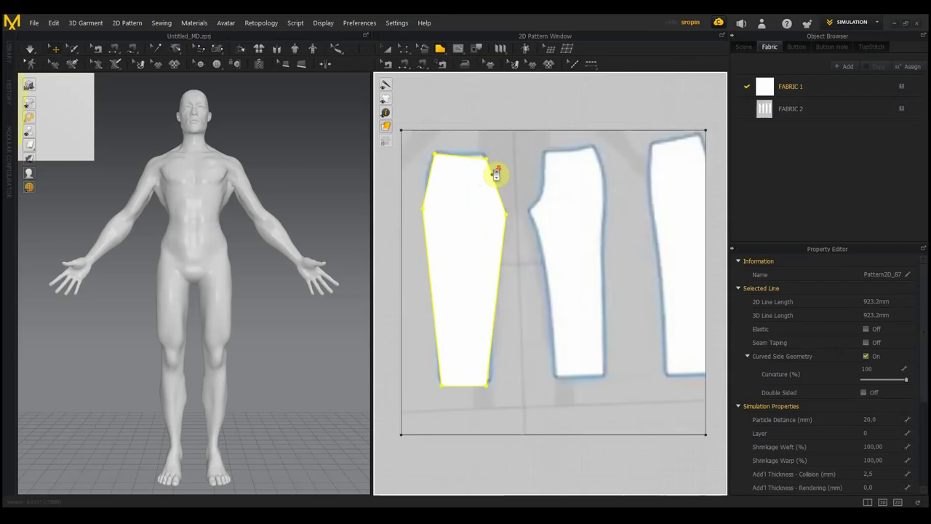
{"action": "scroll", "coordinate": [497, 182], "scroll_direction": "up", "scroll_amount": 2}
{"action": "scroll", "coordinate": [502, 185], "scroll_direction": "down", "scroll_amount": 1}
{"action": "scroll", "coordinate": [545, 183], "scroll_direction": "down", "scroll_amount": 1}
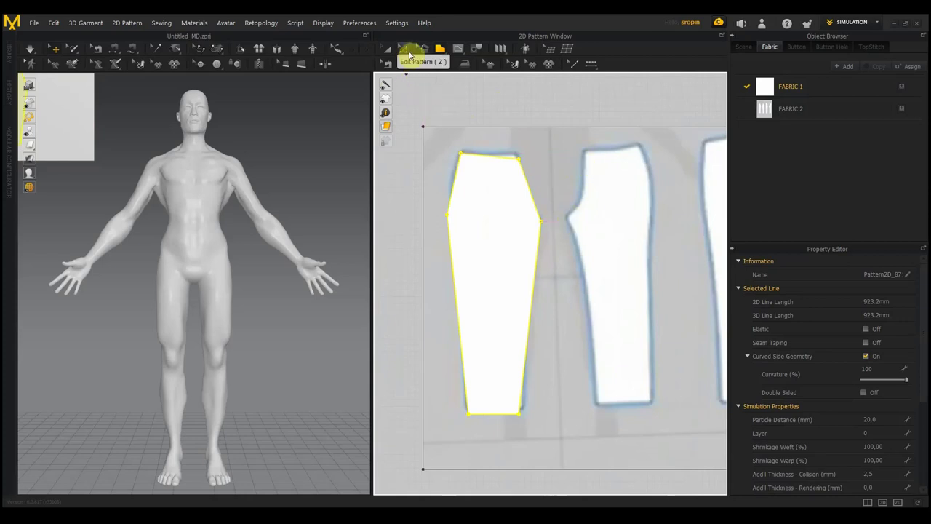
Step: Curve the traced piece's upper-right crotch edge inward to about 100.6 mm with Edit Curvature
{"action": "left_click", "coordinate": [408, 53]}
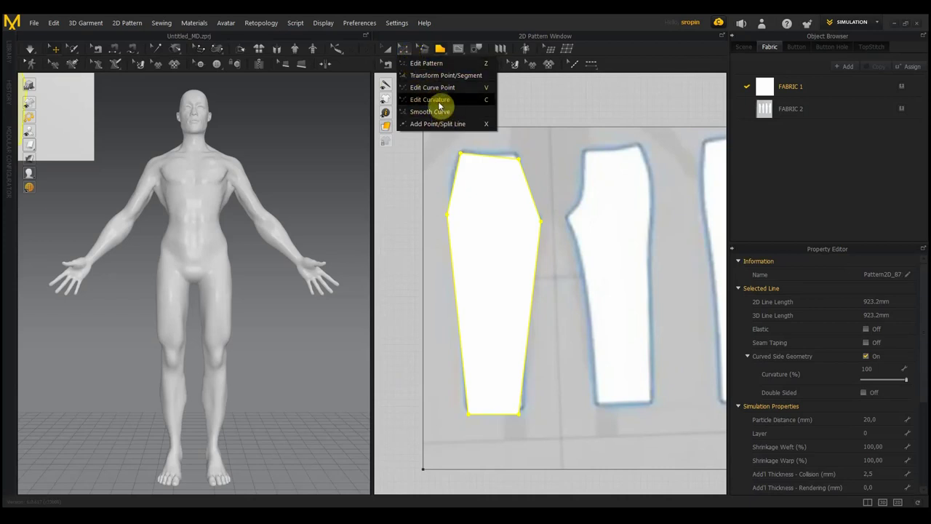
{"action": "left_click", "coordinate": [439, 107]}
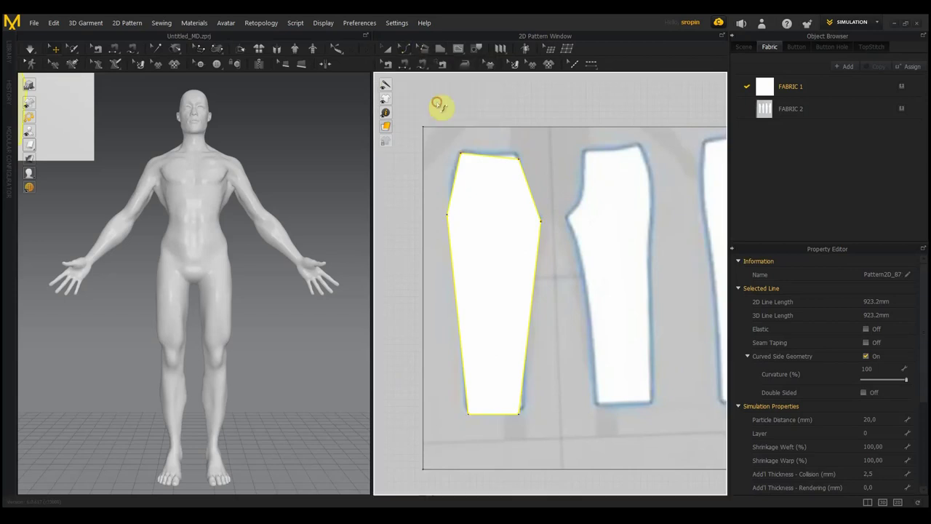
{"action": "left_click", "coordinate": [529, 183]}
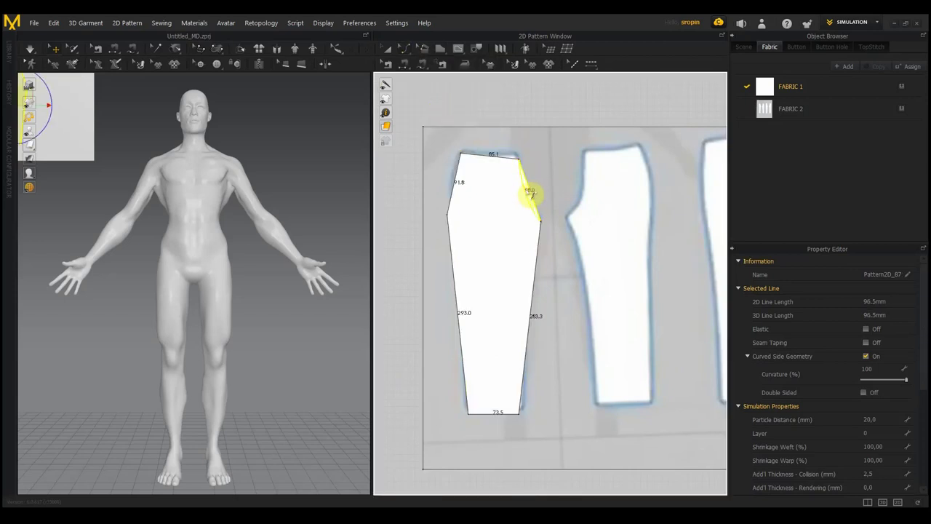
{"action": "left_click_drag", "start_coordinate": [526, 194], "coordinate": [544, 191]}
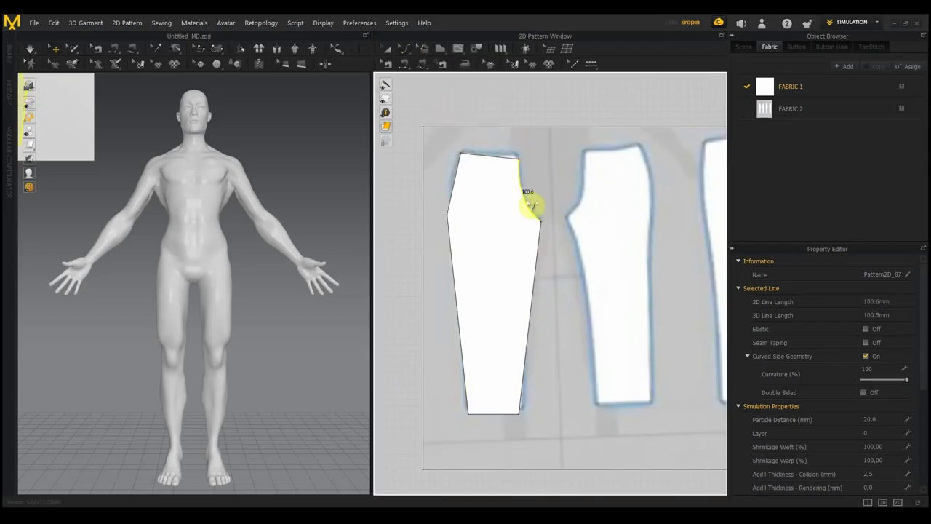
Step: Delete the textured reference square, keeping only the traced trouser-leg piece
{"action": "left_click", "coordinate": [389, 50]}
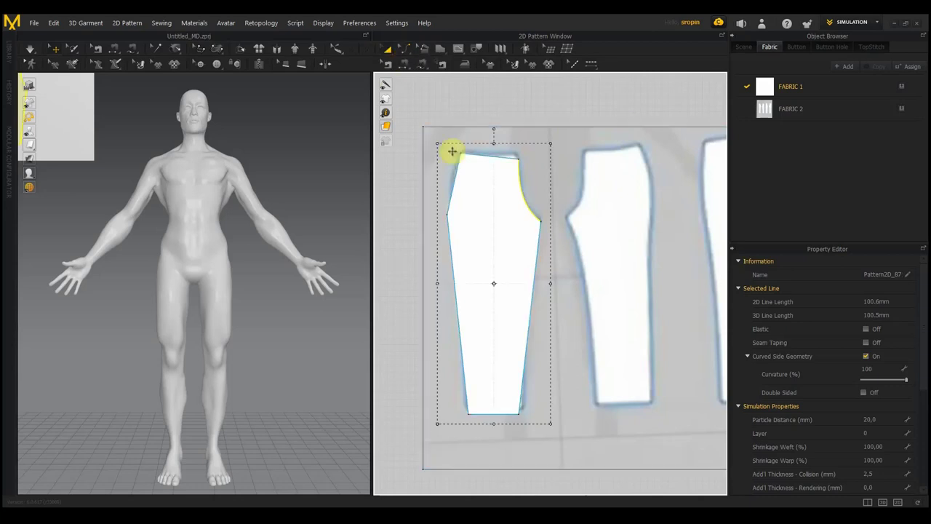
{"action": "scroll", "coordinate": [536, 166], "scroll_direction": "up", "scroll_amount": 3}
{"action": "scroll", "coordinate": [536, 166], "scroll_direction": "down", "scroll_amount": 5}
{"action": "left_click", "coordinate": [593, 144]}
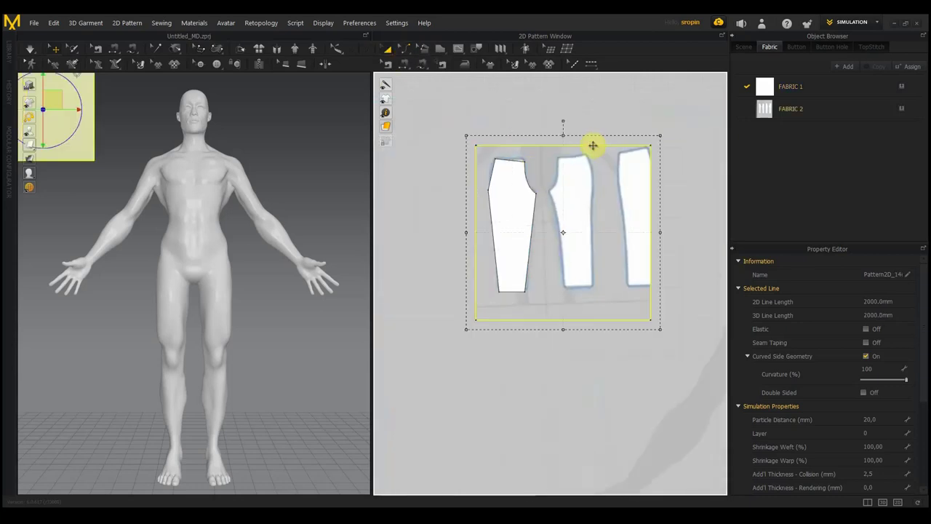
{"action": "key", "text": "Delete"}
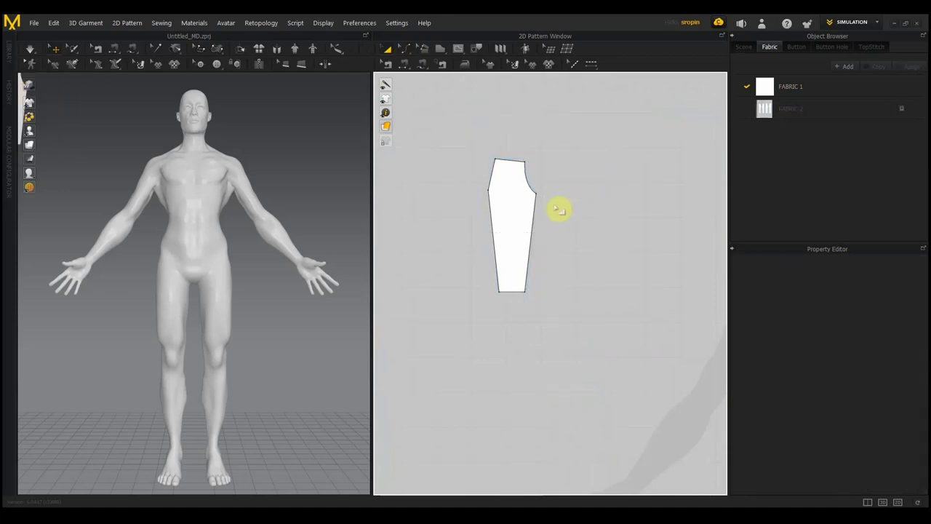
{"action": "scroll", "coordinate": [551, 213], "scroll_direction": "up", "scroll_amount": 3}
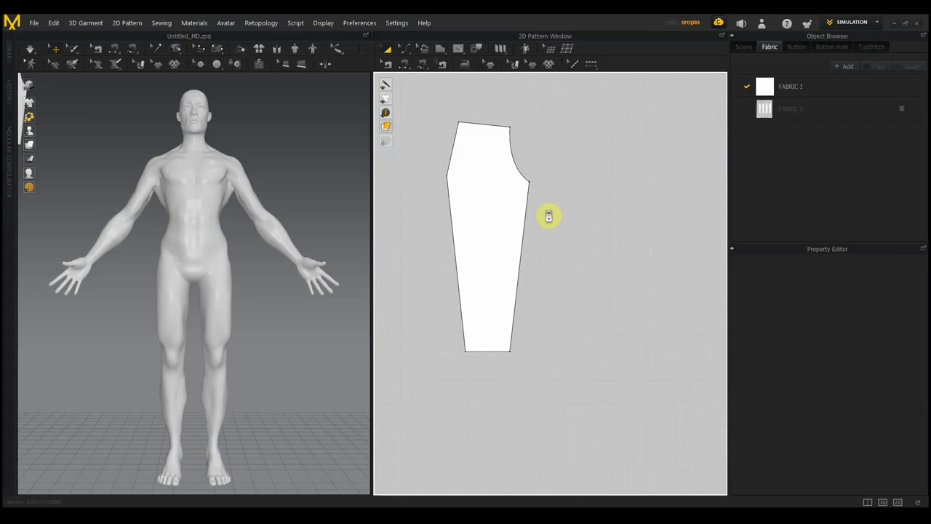
{"action": "left_click", "coordinate": [492, 180]}
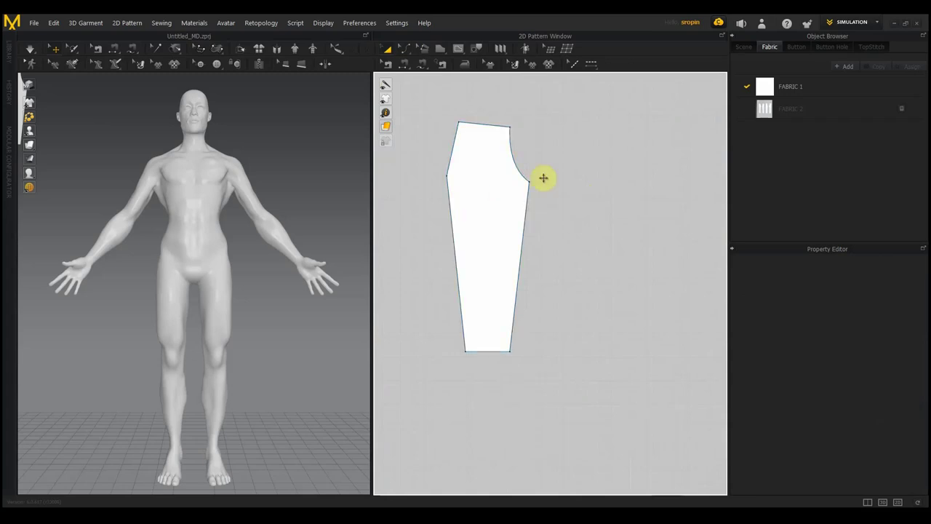
{"action": "scroll", "coordinate": [505, 270], "scroll_direction": "down", "scroll_amount": 2}
{"action": "scroll", "coordinate": [509, 280], "scroll_direction": "down", "scroll_amount": 2}
{"action": "scroll", "coordinate": [509, 280], "scroll_direction": "down", "scroll_amount": 2}
{"action": "left_click", "coordinate": [557, 278]}
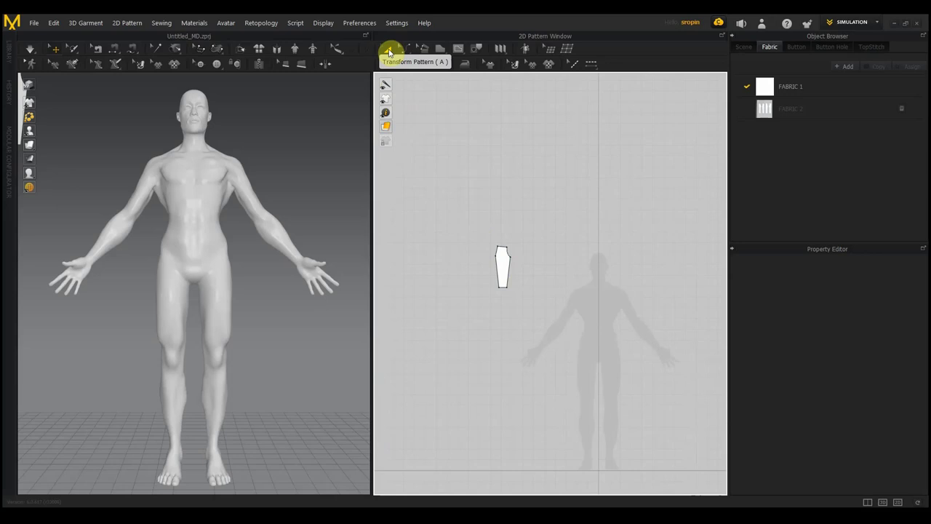
Step: Move the leg piece onto the silhouette's left leg and enlarge it
{"action": "left_click", "coordinate": [389, 52]}
{"action": "left_click", "coordinate": [508, 273]}
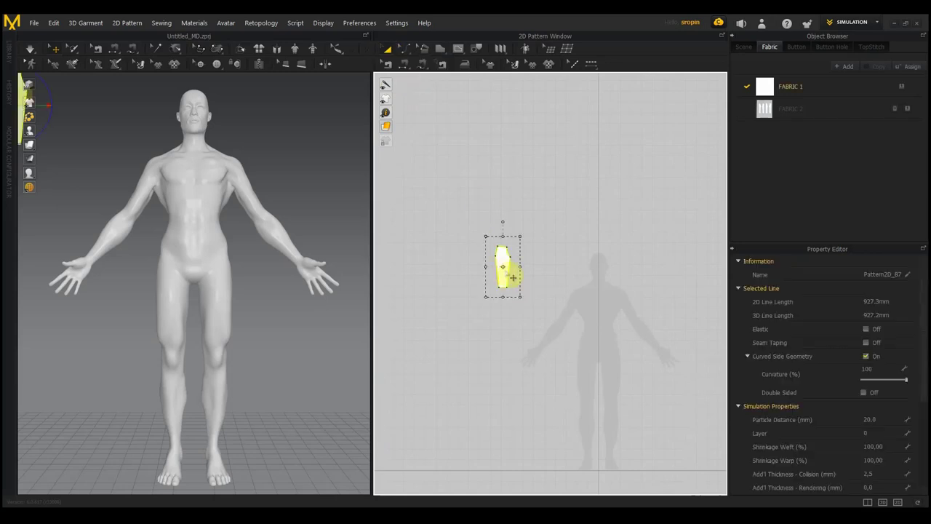
{"action": "left_click_drag", "start_coordinate": [502, 280], "coordinate": [584, 393]}
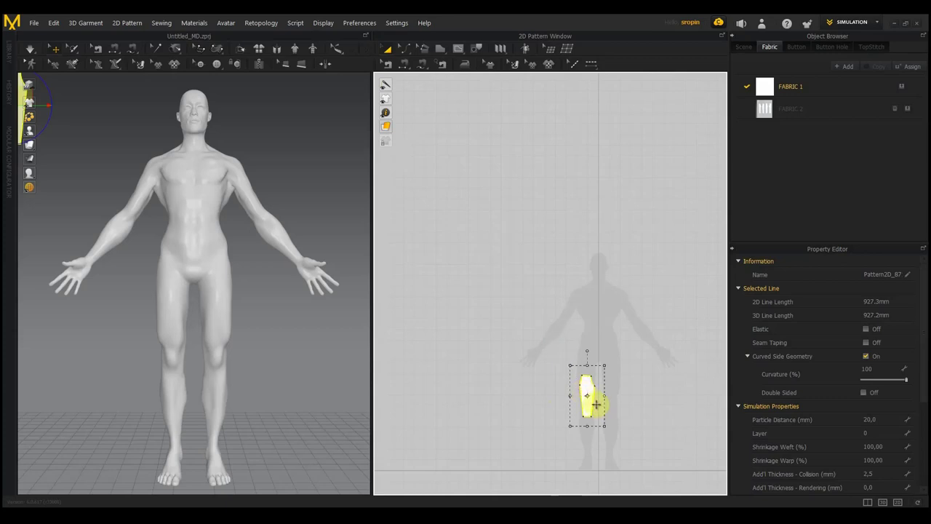
{"action": "left_click_drag", "start_coordinate": [604, 424], "coordinate": [648, 477]}
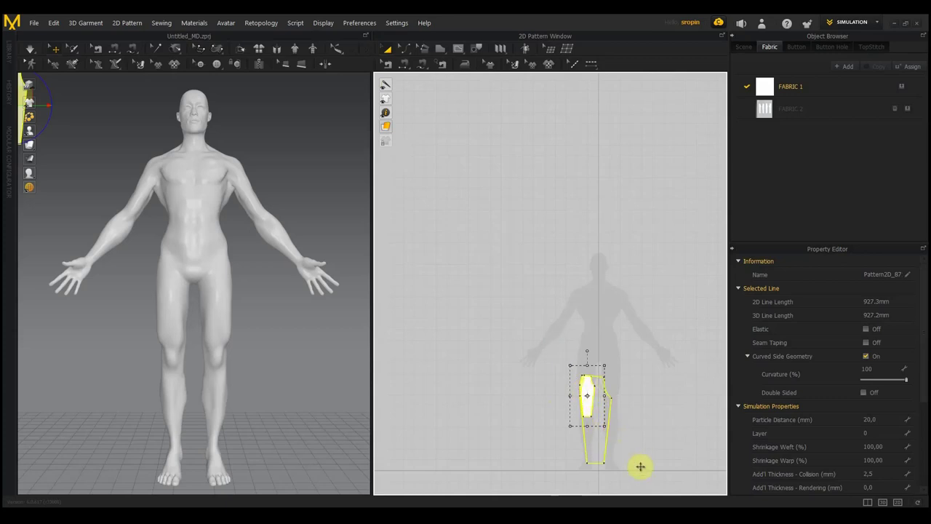
{"action": "left_click_drag", "start_coordinate": [592, 401], "coordinate": [585, 380]}
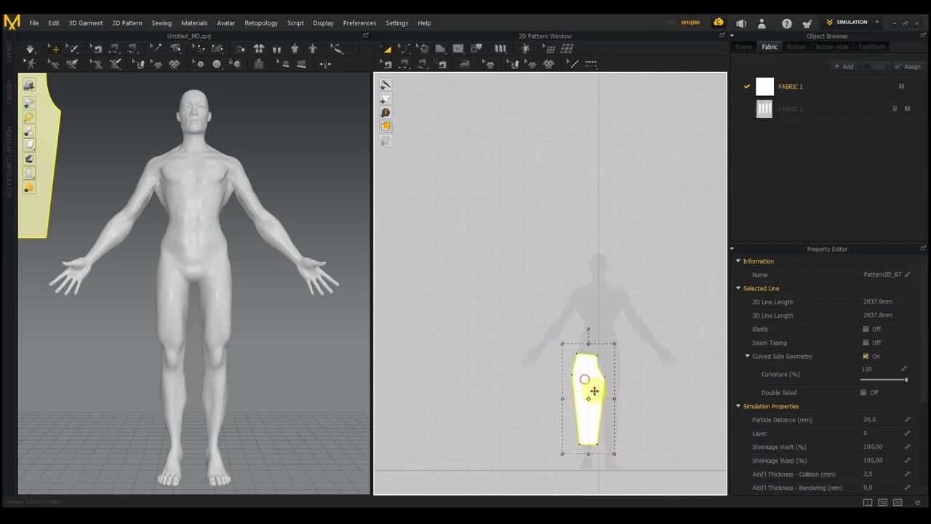
{"action": "middle_click_drag", "start_coordinate": [644, 382], "coordinate": [597, 282]}
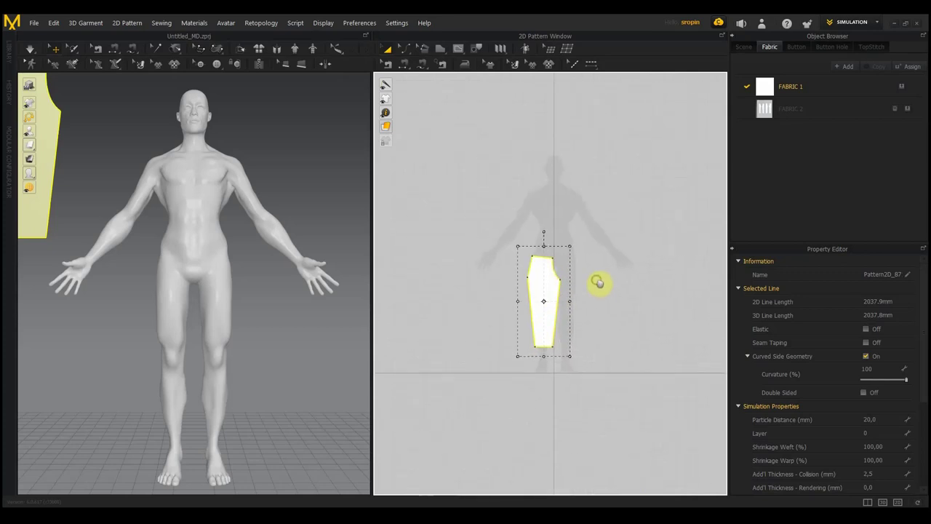
Step: Raise the piece's top edge toward the waist, lengthening the outline to about 2352 mm
{"action": "scroll", "coordinate": [600, 286], "scroll_direction": "up", "scroll_amount": 3}
{"action": "scroll", "coordinate": [600, 286], "scroll_direction": "up", "scroll_amount": 2}
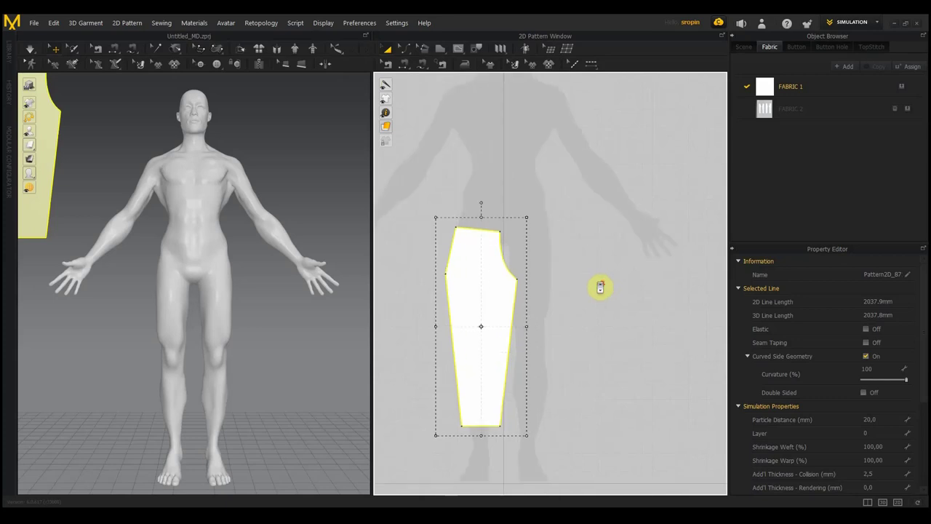
{"action": "middle_click_drag", "start_coordinate": [600, 287], "coordinate": [642, 295]}
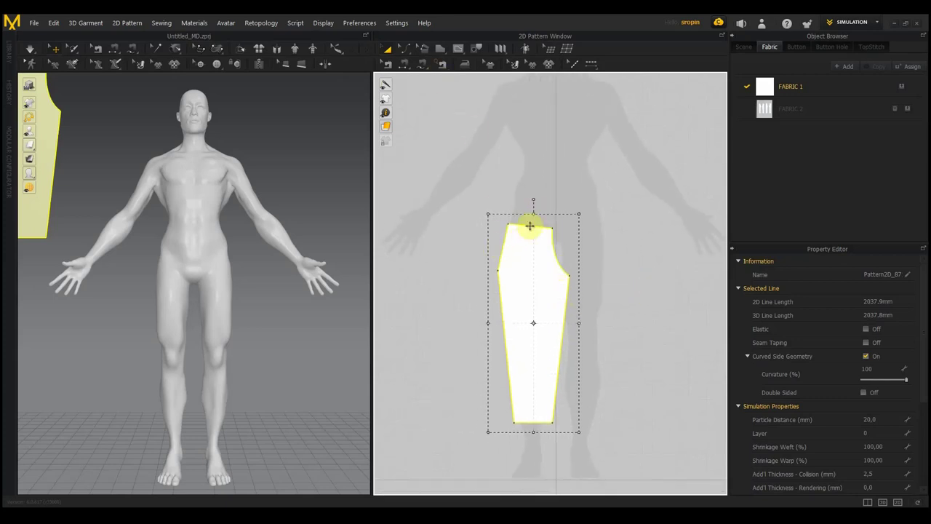
{"action": "left_click_drag", "start_coordinate": [531, 212], "coordinate": [533, 191]}
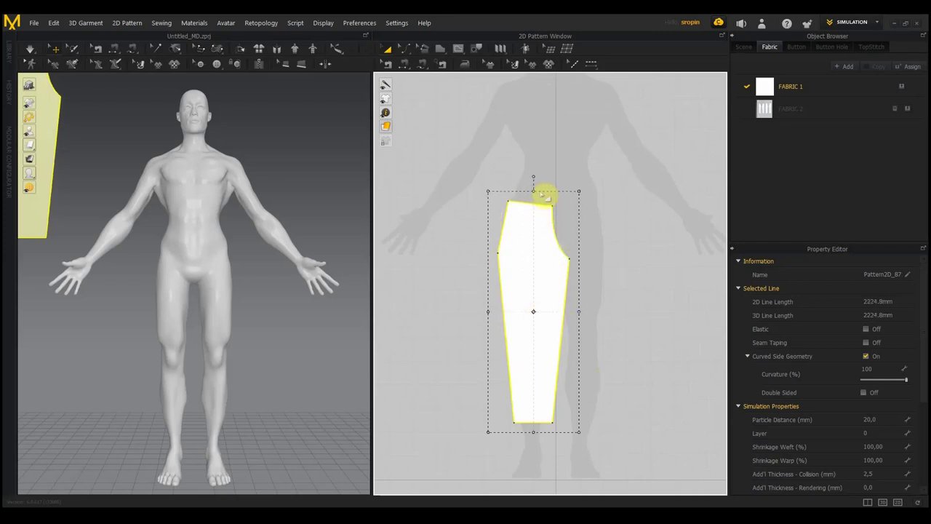
{"action": "left_click_drag", "start_coordinate": [532, 184], "coordinate": [532, 173]}
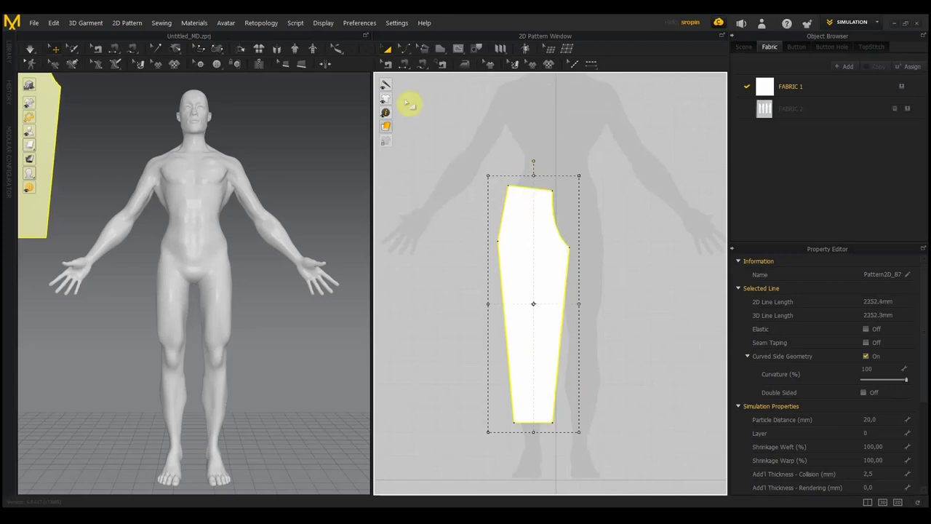
Step: Curve the short crotch segment inward and move the bottom-right corner in to narrow the hem
{"action": "left_click", "coordinate": [411, 52]}
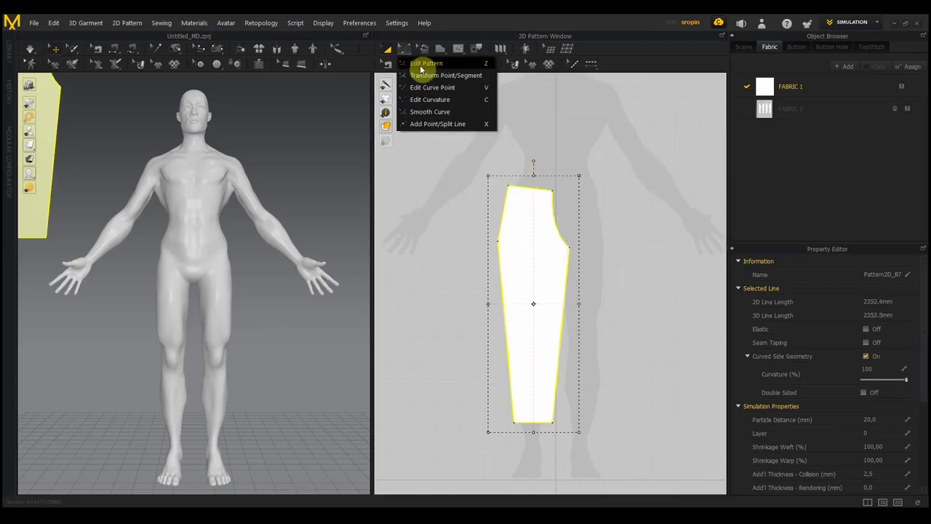
{"action": "left_click", "coordinate": [426, 65]}
{"action": "left_click", "coordinate": [572, 248]}
{"action": "left_click_drag", "start_coordinate": [576, 253], "coordinate": [568, 251]}
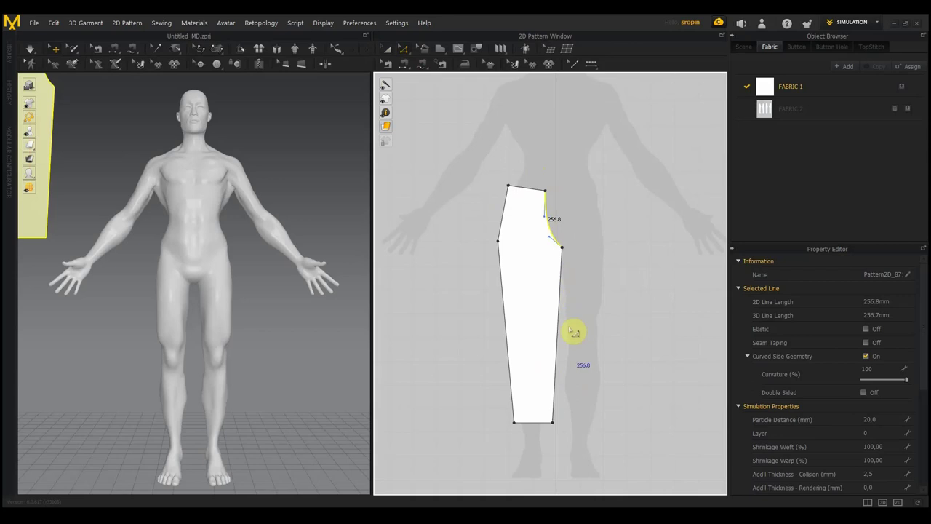
{"action": "left_click", "coordinate": [557, 424]}
{"action": "left_click", "coordinate": [557, 424]}
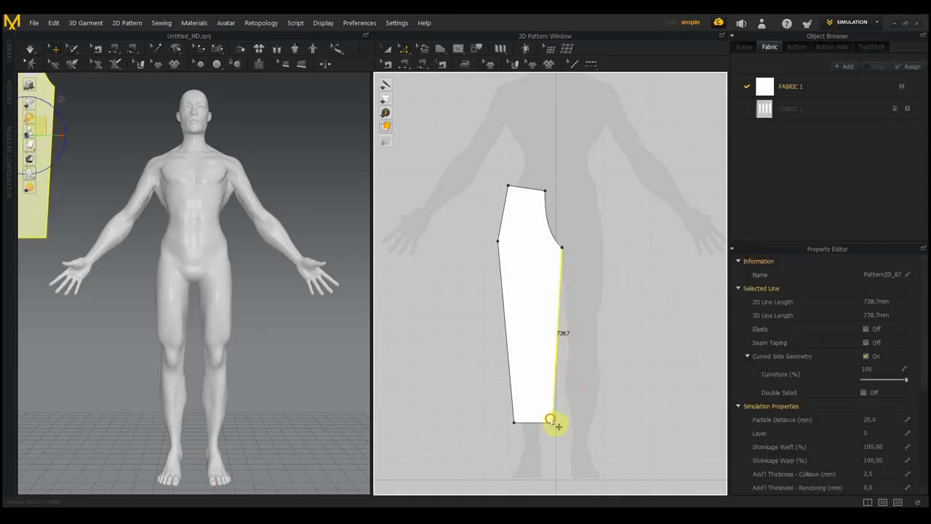
{"action": "mouse_move", "coordinate": [560, 428]}
{"action": "left_mouse_down"}
{"action": "mouse_move", "coordinate": [529, 437]}
{"action": "mouse_move", "coordinate": [518, 416]}
{"action": "left_mouse_up"}
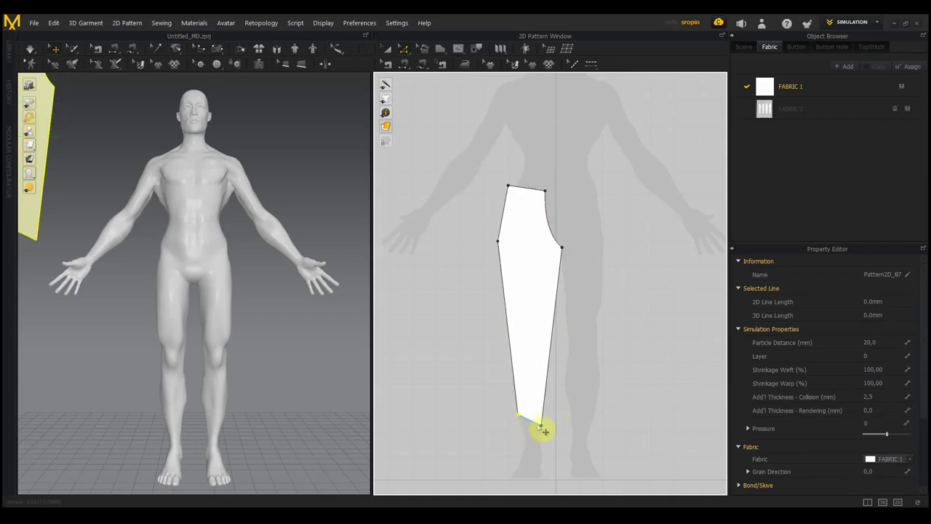
Step: Adjust the corner points and raise the right-edge hip point, giving a 223.3 mm crotch curve
{"action": "left_click", "coordinate": [540, 426]}
{"action": "left_click", "coordinate": [550, 430]}
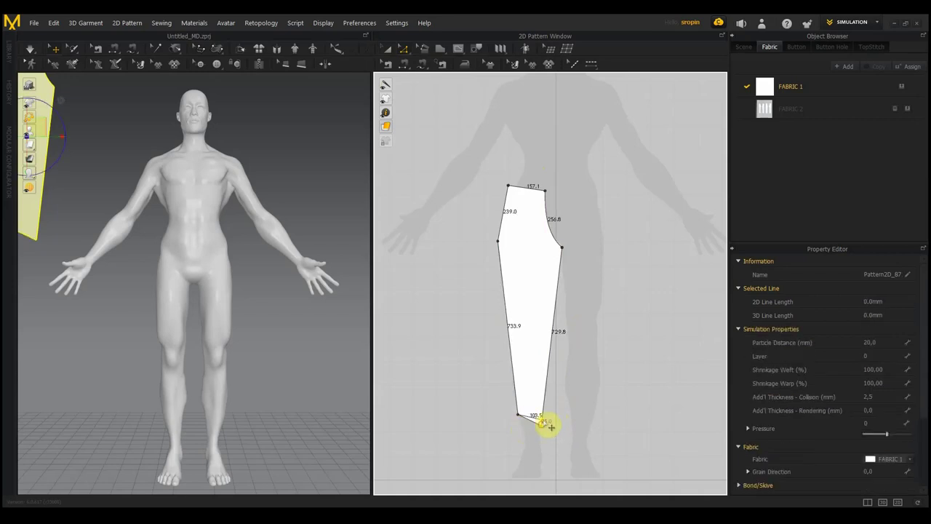
{"action": "left_click", "coordinate": [544, 418]}
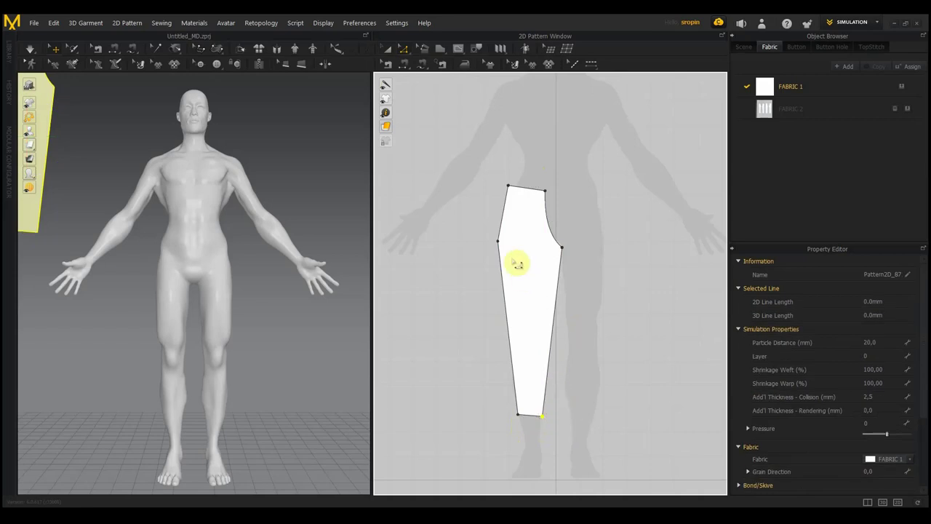
{"action": "left_click", "coordinate": [510, 185]}
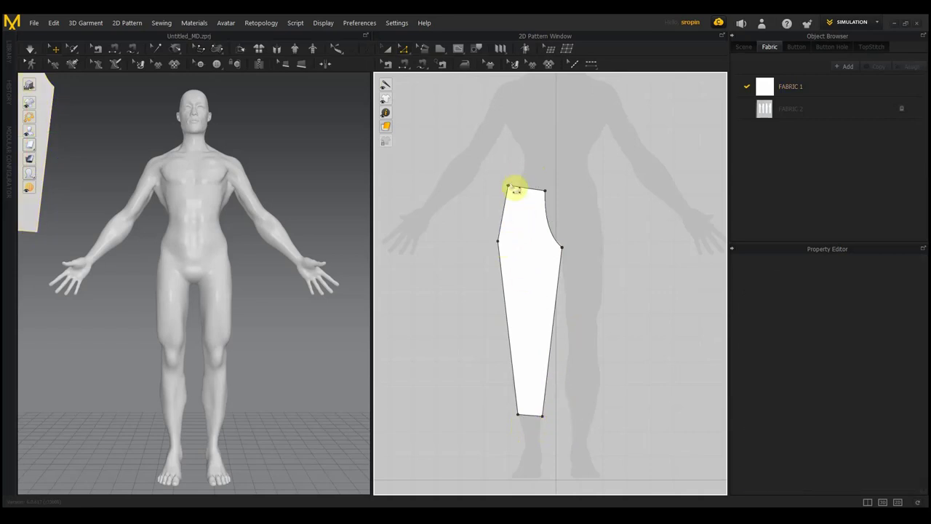
{"action": "left_click", "coordinate": [518, 191]}
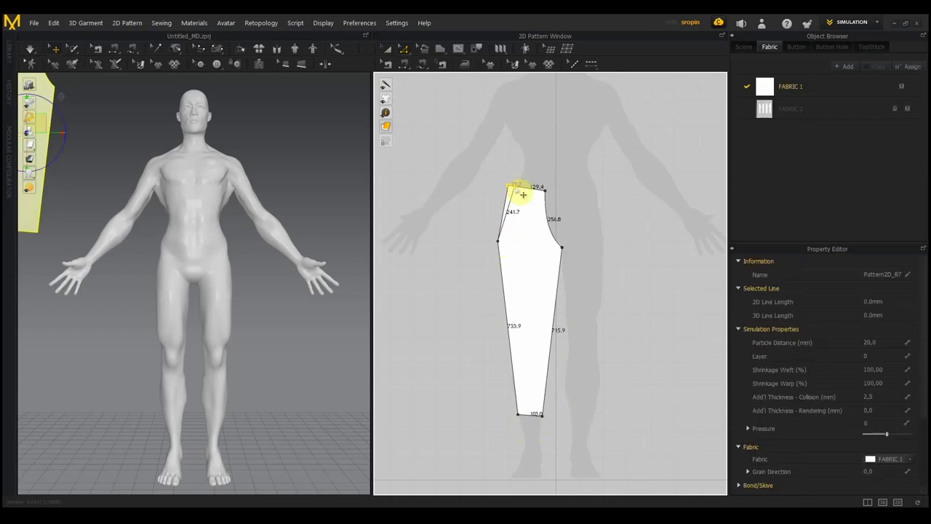
{"action": "left_click", "coordinate": [513, 187]}
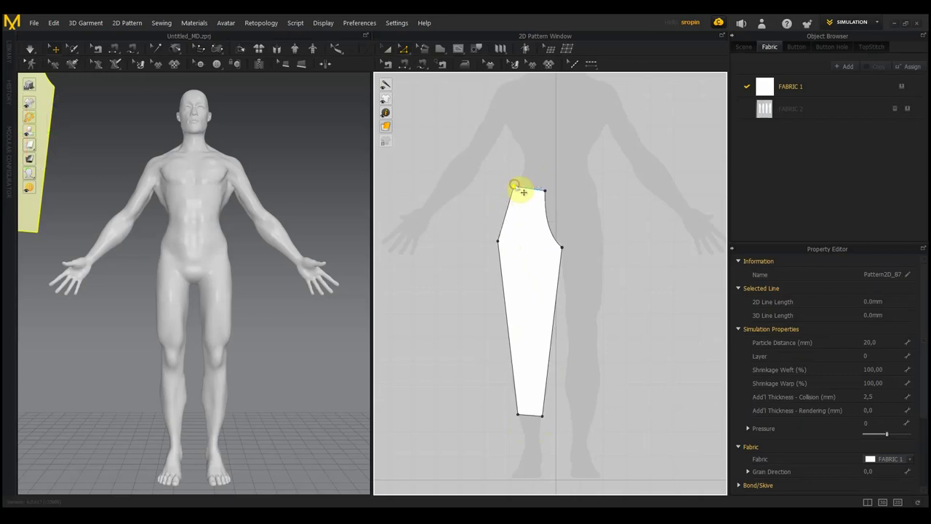
{"action": "left_click", "coordinate": [569, 250]}
{"action": "left_click", "coordinate": [570, 251]}
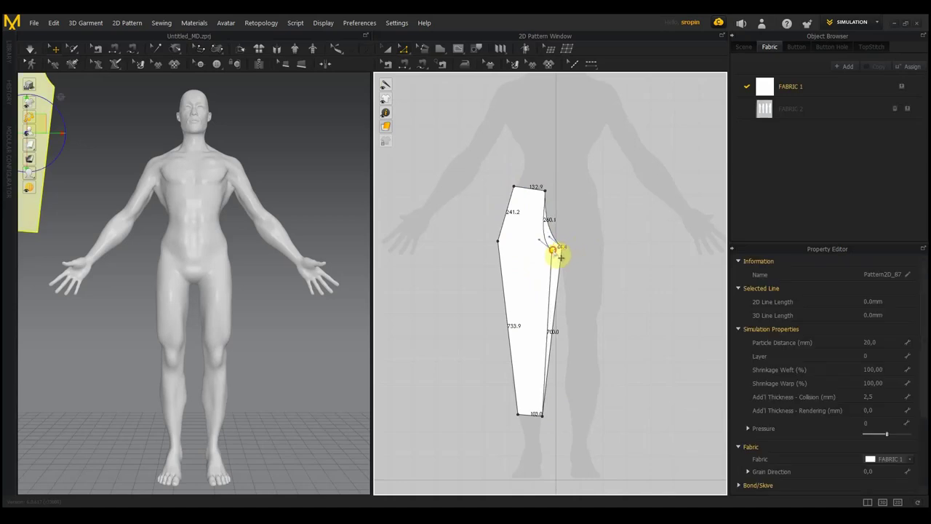
{"action": "left_click_drag", "start_coordinate": [561, 257], "coordinate": [563, 259]}
{"action": "left_click", "coordinate": [559, 255]}
{"action": "left_click_drag", "start_coordinate": [558, 256], "coordinate": [560, 249]}
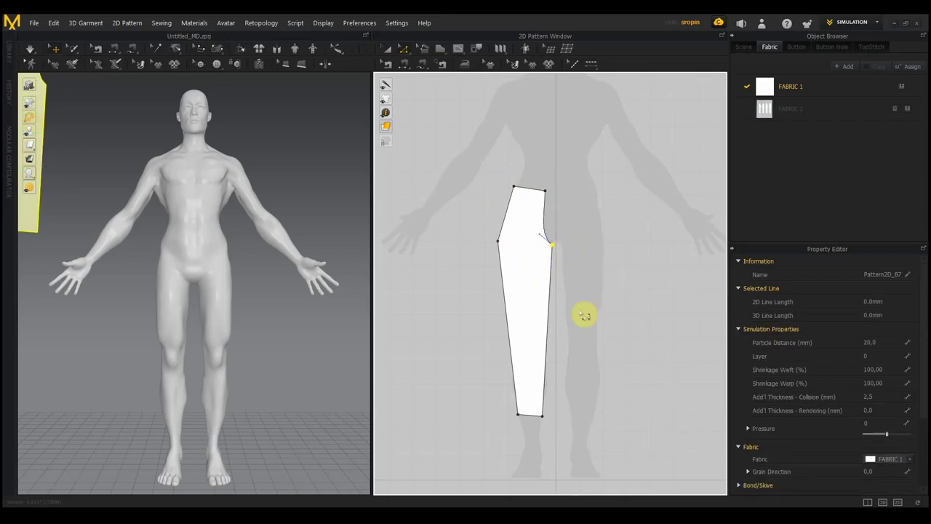
{"action": "left_click", "coordinate": [389, 48]}
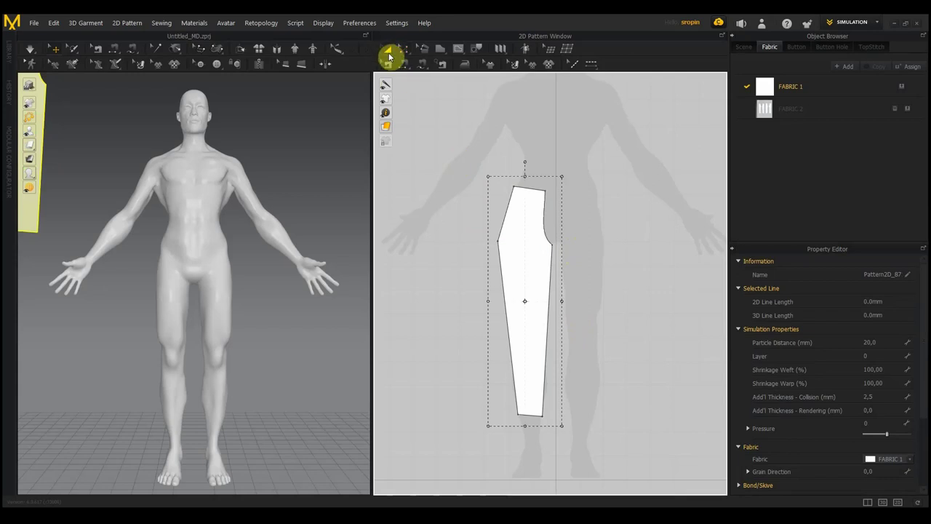
Step: Create a Symmetric Pattern copy of the trouser leg after undoing a wrong first copy, placing it right of the original
{"action": "left_click", "coordinate": [534, 309]}
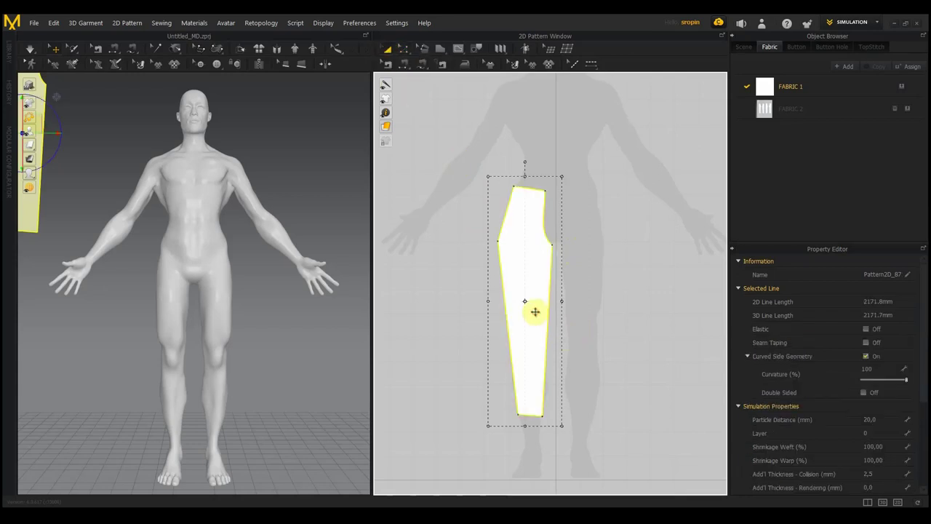
{"action": "right_click", "coordinate": [526, 290]}
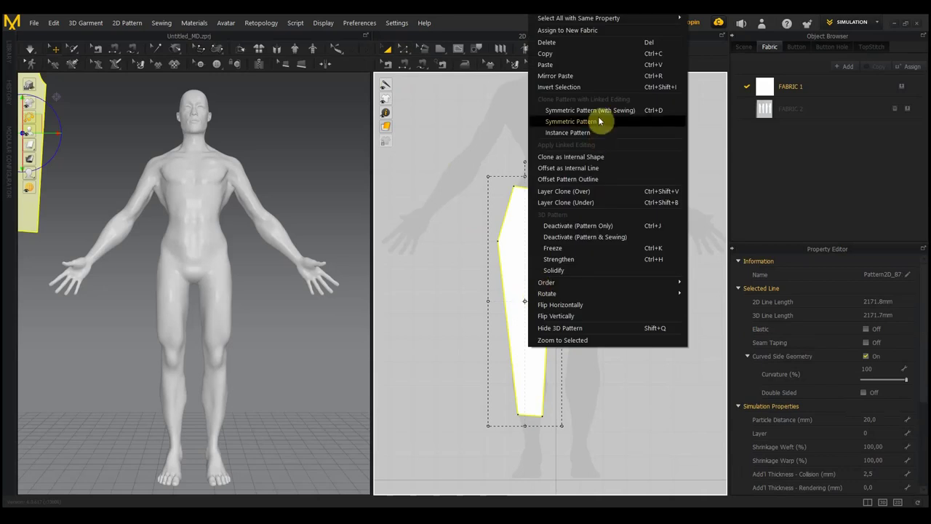
{"action": "left_click", "coordinate": [580, 134]}
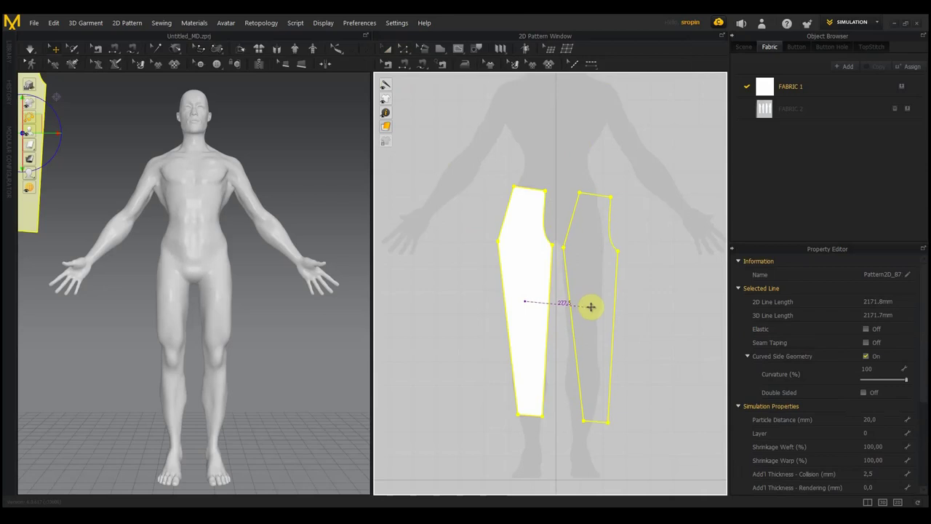
{"action": "left_click", "coordinate": [590, 307]}
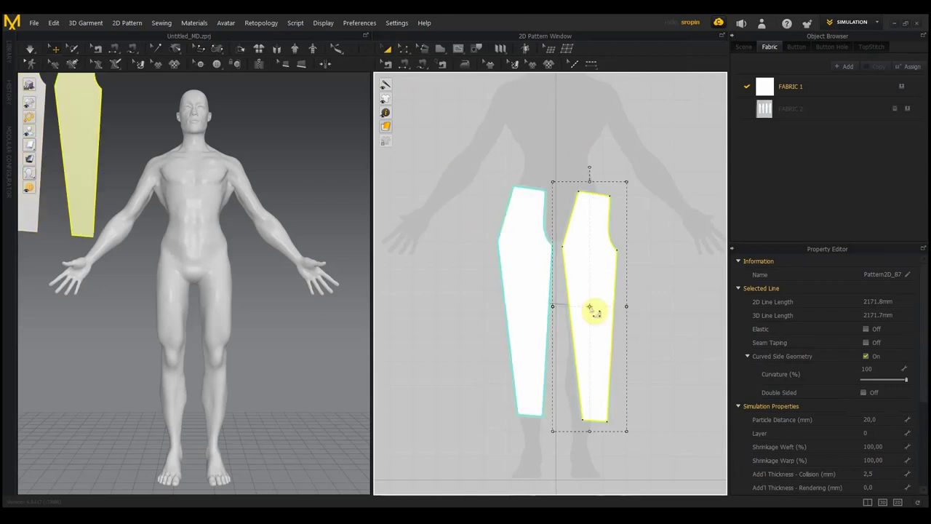
{"action": "key", "text": "ctrl+z"}
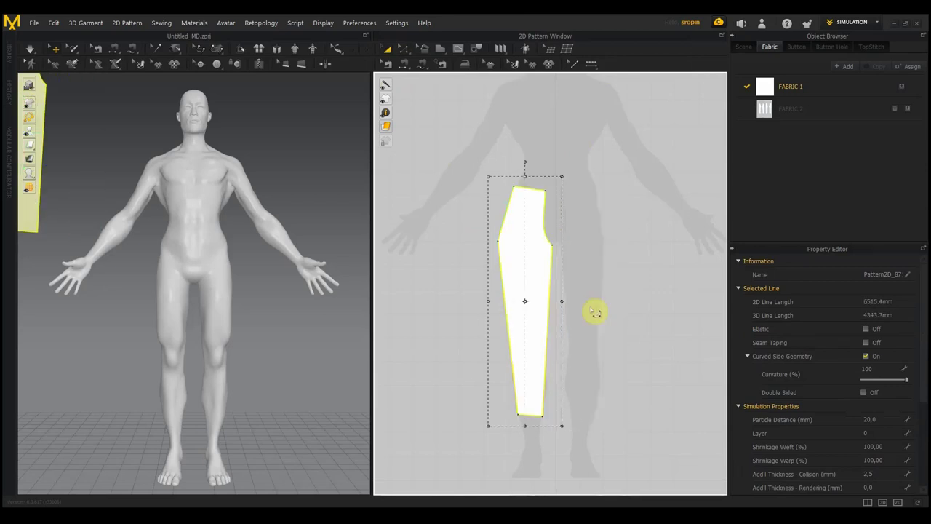
{"action": "right_click", "coordinate": [528, 286]}
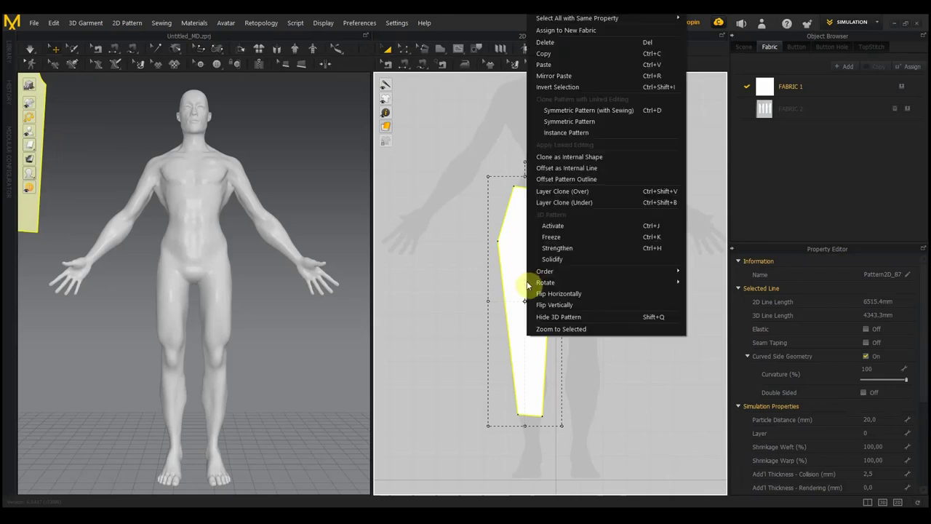
{"action": "left_click", "coordinate": [564, 133]}
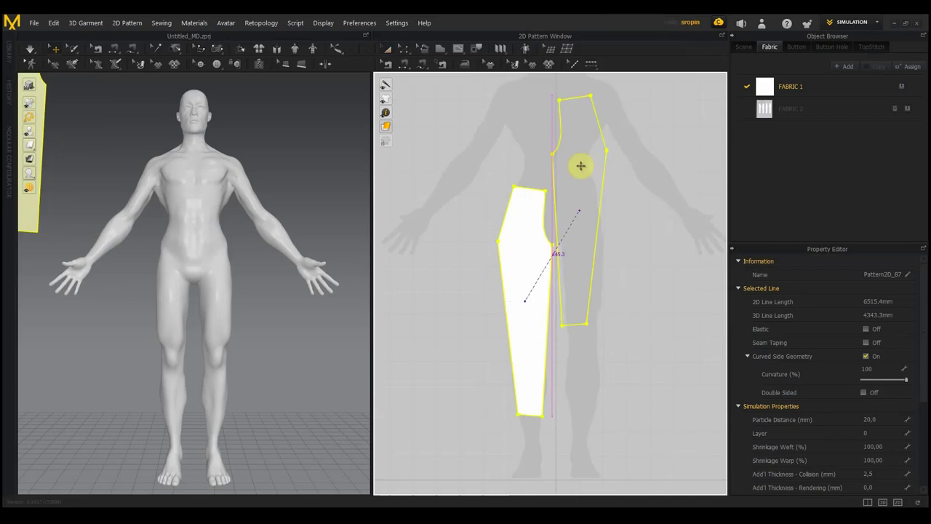
{"action": "left_click", "coordinate": [591, 299]}
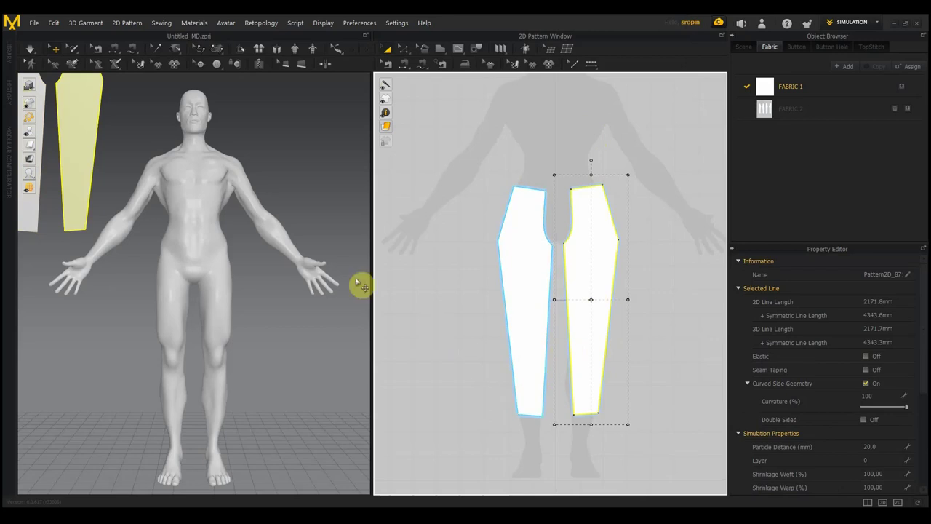
Step: Box-select both leg pieces and move them in front of the avatar's legs, checking from side and three-quarter views
{"action": "scroll", "coordinate": [272, 315], "scroll_direction": "down", "scroll_amount": 2}
{"action": "scroll", "coordinate": [273, 315], "scroll_direction": "down", "scroll_amount": 2}
{"action": "mouse_move", "coordinate": [685, 451]}
{"action": "left_mouse_down"}
{"action": "mouse_move", "coordinate": [423, 197]}
{"action": "mouse_move", "coordinate": [422, 175]}
{"action": "left_mouse_up"}
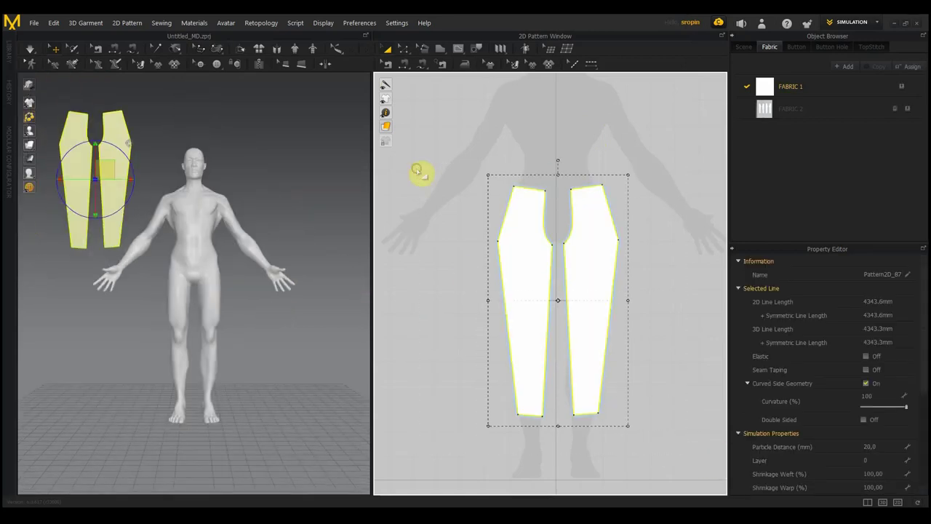
{"action": "left_click_drag", "start_coordinate": [108, 167], "coordinate": [210, 309]}
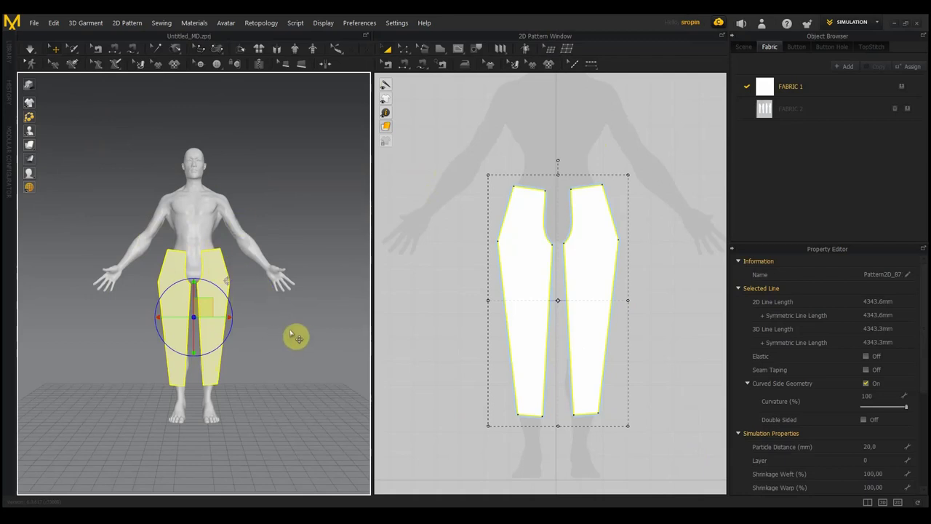
{"action": "key", "text": "6"}
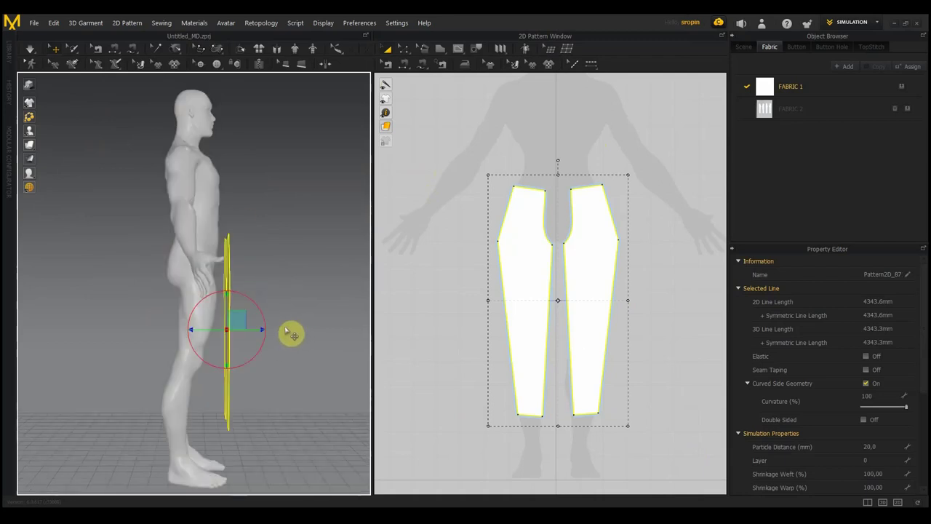
{"action": "left_click_drag", "start_coordinate": [240, 318], "coordinate": [229, 321]}
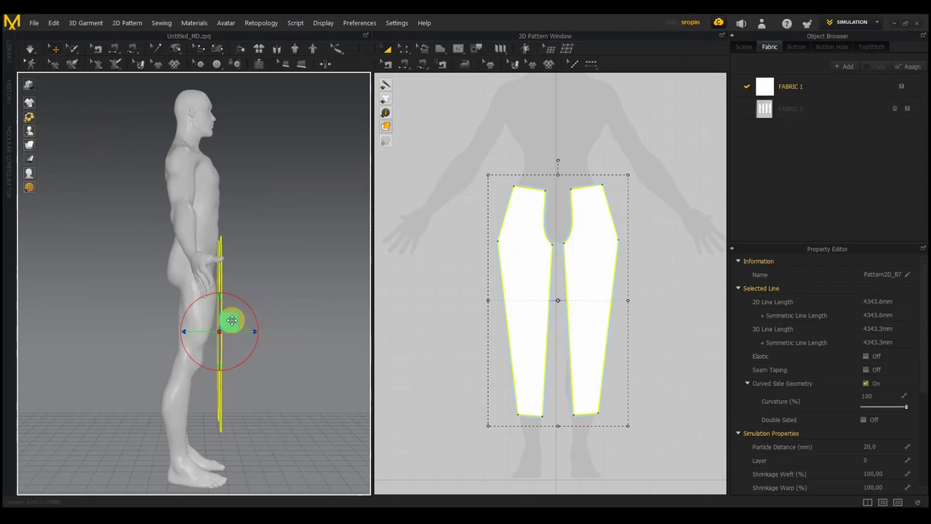
{"action": "key", "text": "0"}
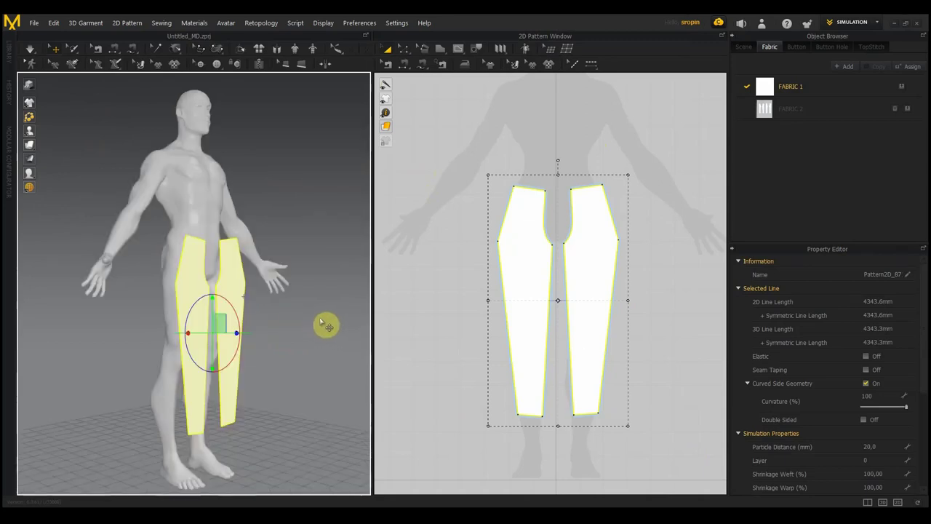
{"action": "key", "text": "2"}
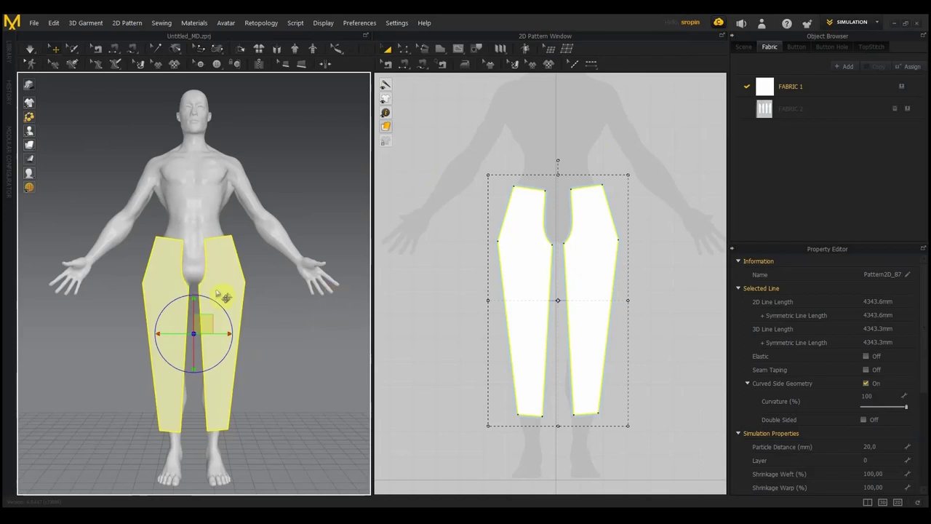
Step: Shift the leg pair left, then copy and paste it, placing the duplicate to the right
{"action": "scroll", "coordinate": [611, 364], "scroll_direction": "down", "scroll_amount": 2}
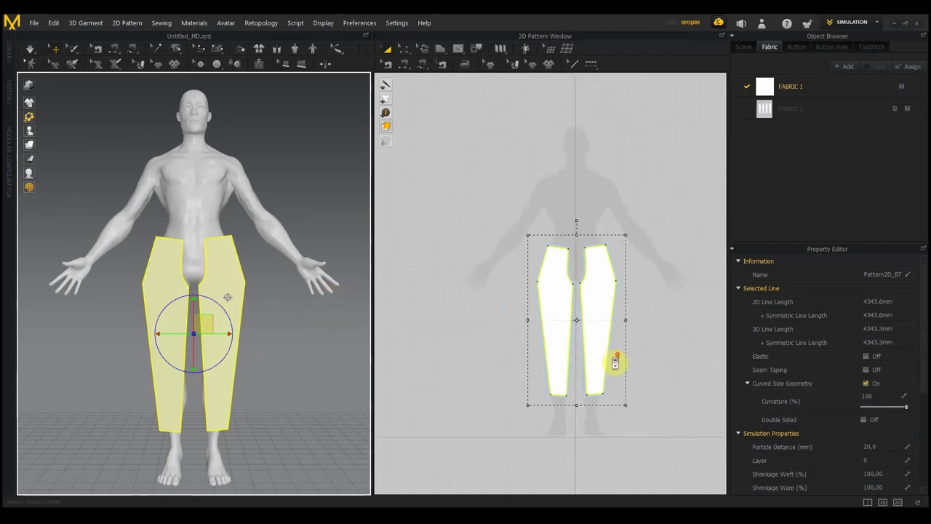
{"action": "scroll", "coordinate": [617, 361], "scroll_direction": "down", "scroll_amount": 2}
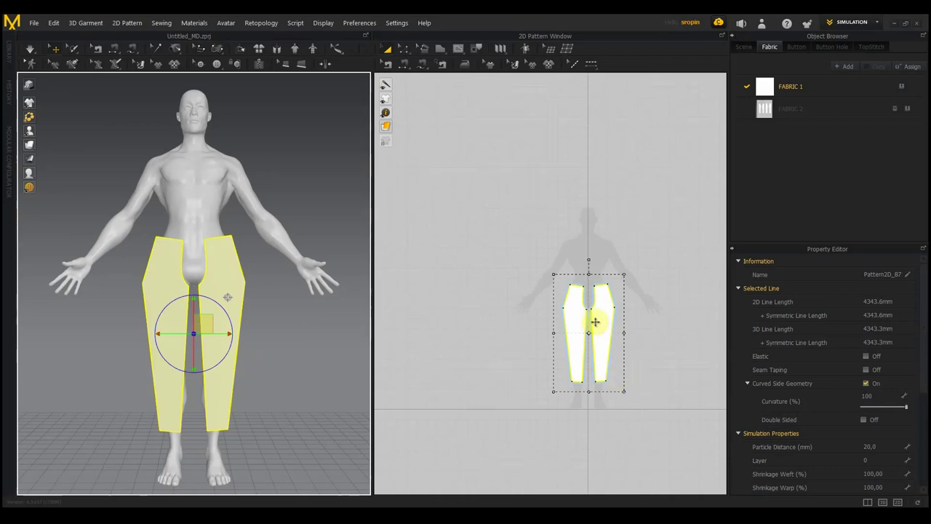
{"action": "left_click_drag", "start_coordinate": [595, 321], "coordinate": [518, 321]}
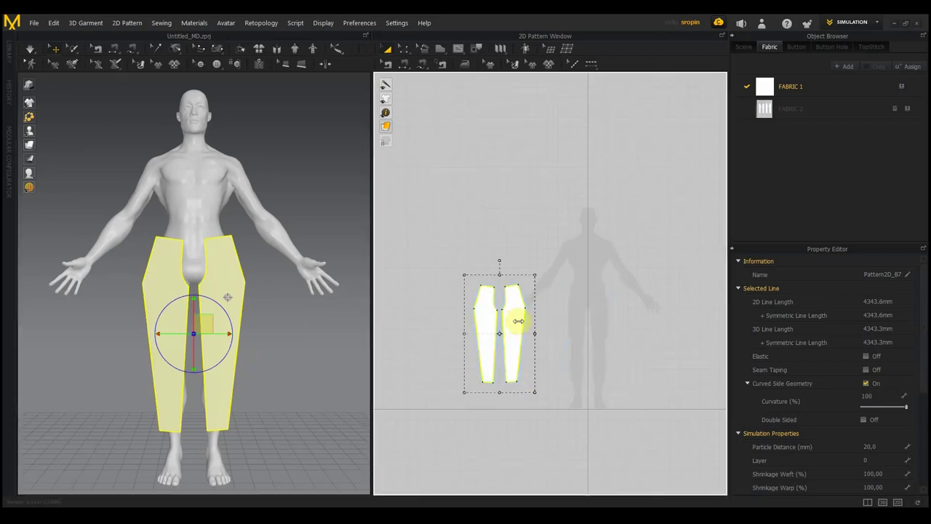
{"action": "right_click", "coordinate": [501, 343]}
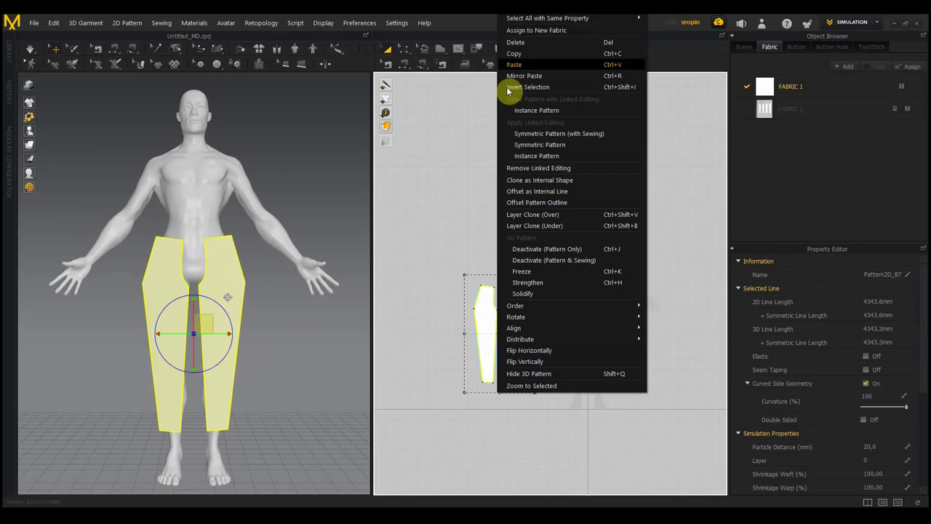
{"action": "left_click", "coordinate": [521, 52]}
{"action": "right_click", "coordinate": [586, 203]}
{"action": "left_click", "coordinate": [613, 220]}
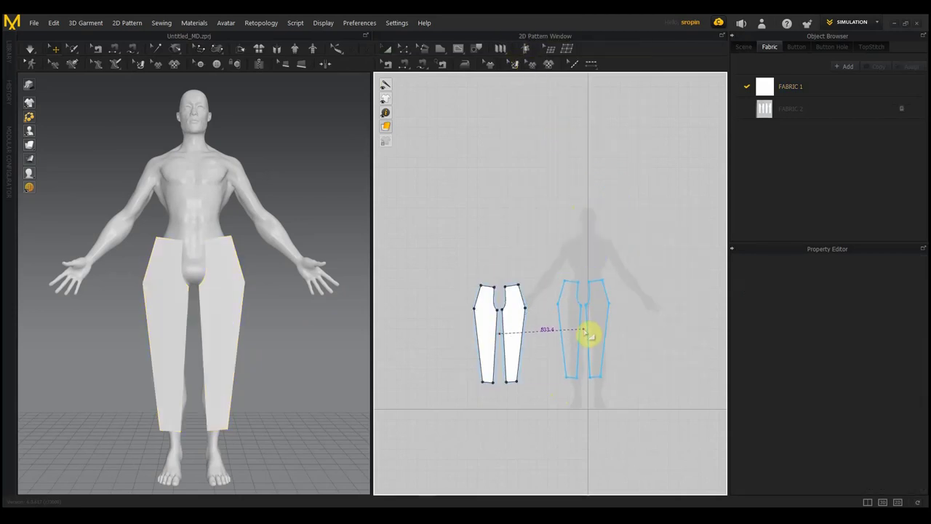
{"action": "left_click", "coordinate": [587, 336]}
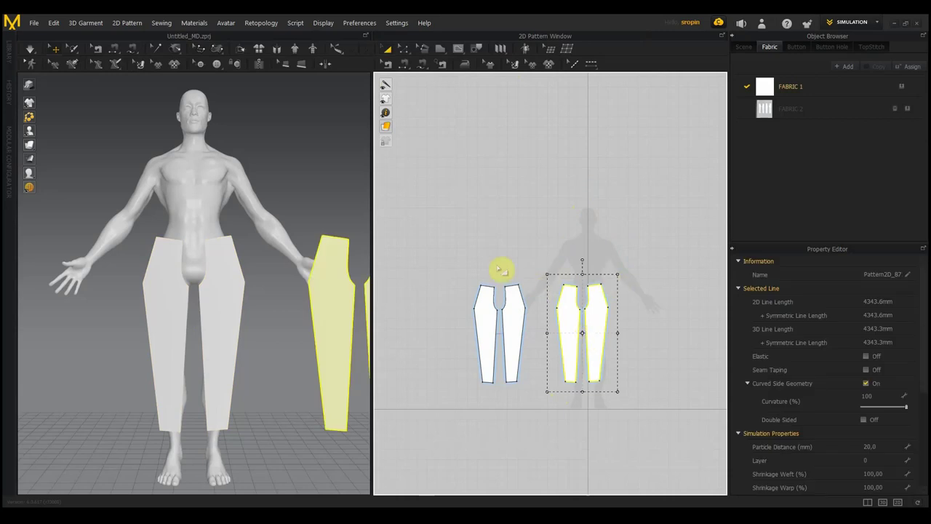
Step: In side view, select the copied leg pair and move it to the other side of the legs
{"action": "right_click_drag", "start_coordinate": [329, 314], "coordinate": [329, 314]}
{"action": "key", "text": "6"}
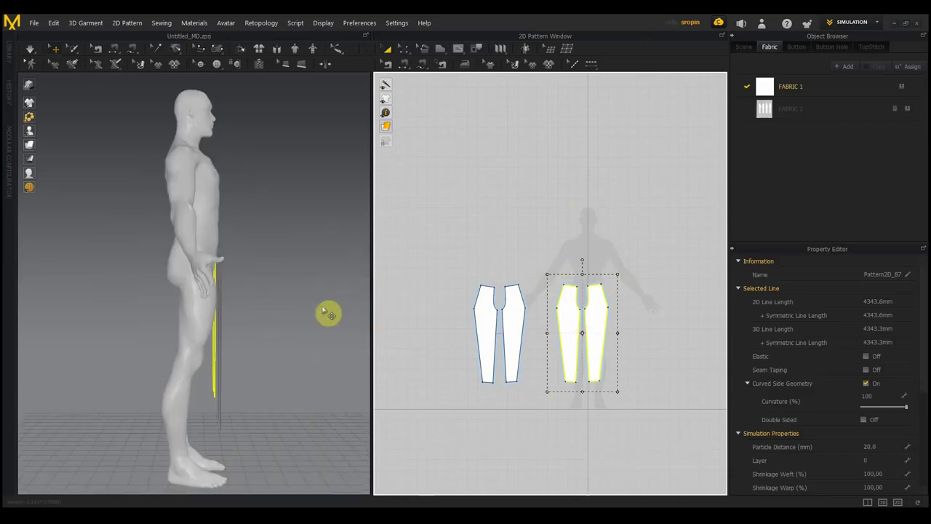
{"action": "left_click", "coordinate": [654, 419]}
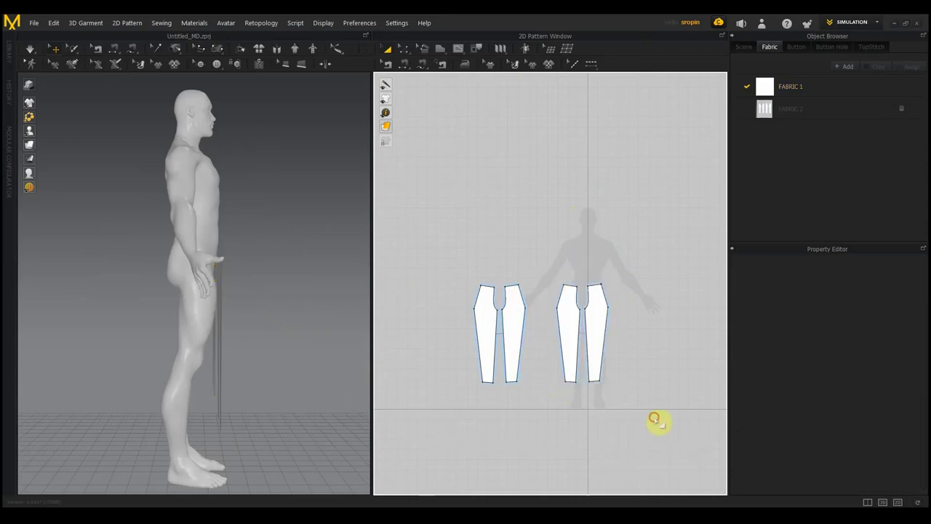
{"action": "left_click_drag", "start_coordinate": [605, 360], "coordinate": [551, 259]}
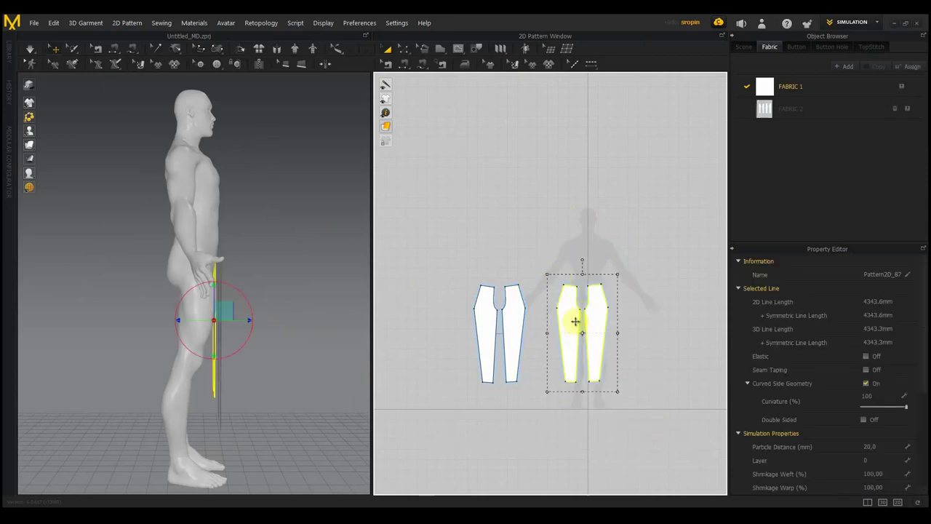
{"action": "left_click_drag", "start_coordinate": [228, 312], "coordinate": [168, 314]}
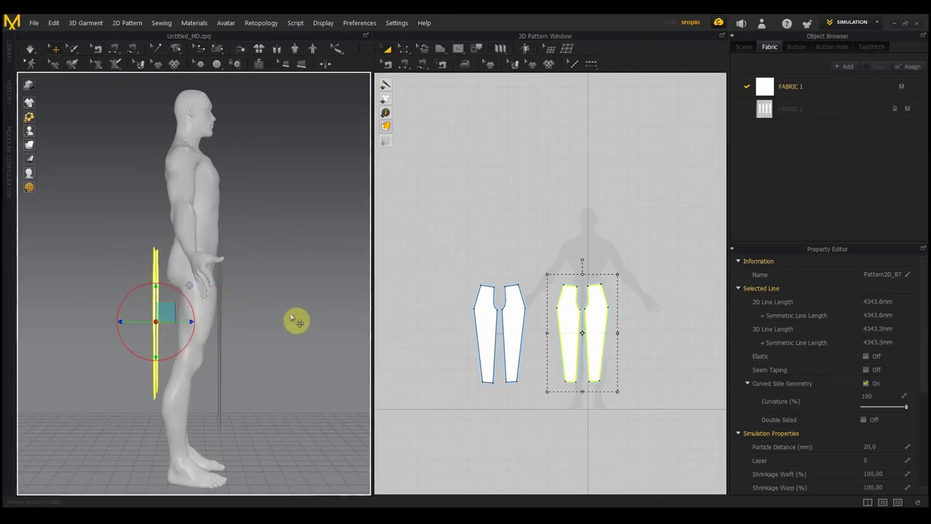
{"action": "scroll", "coordinate": [294, 320], "scroll_direction": "up", "scroll_amount": 1}
{"action": "scroll", "coordinate": [291, 323], "scroll_direction": "up", "scroll_amount": 1}
{"action": "scroll", "coordinate": [287, 323], "scroll_direction": "up", "scroll_amount": 1}
{"action": "scroll", "coordinate": [280, 317], "scroll_direction": "up", "scroll_amount": 1}
Step: Reposition the copied pair from front and three-quarter views, moving it out to the avatar's side
{"action": "mouse_move", "coordinate": [279, 315]}
{"action": "middle_mouse_down"}
{"action": "mouse_move", "coordinate": [283, 264]}
{"action": "mouse_move", "coordinate": [289, 281]}
{"action": "middle_mouse_up"}
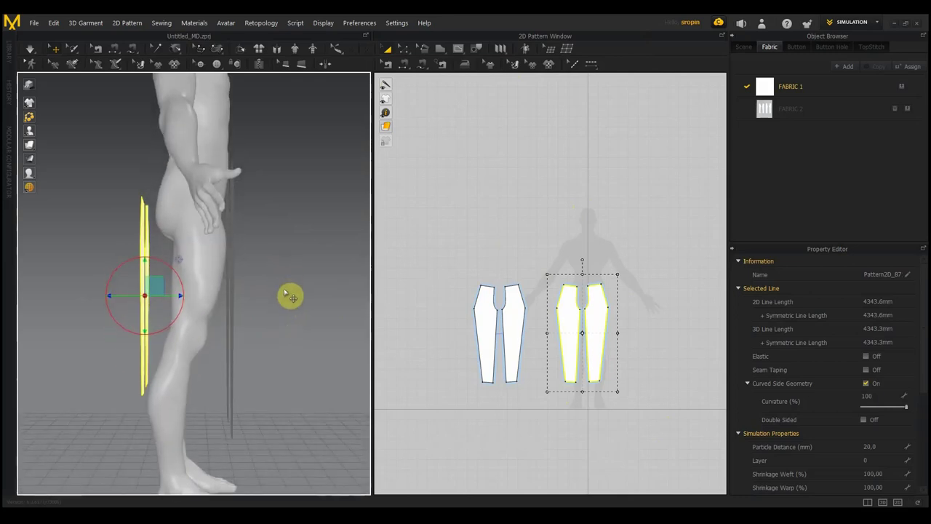
{"action": "mouse_move", "coordinate": [287, 295]}
{"action": "right_mouse_down"}
{"action": "mouse_move", "coordinate": [391, 298]}
{"action": "mouse_move", "coordinate": [303, 309]}
{"action": "right_mouse_up"}
{"action": "key", "text": "2"}
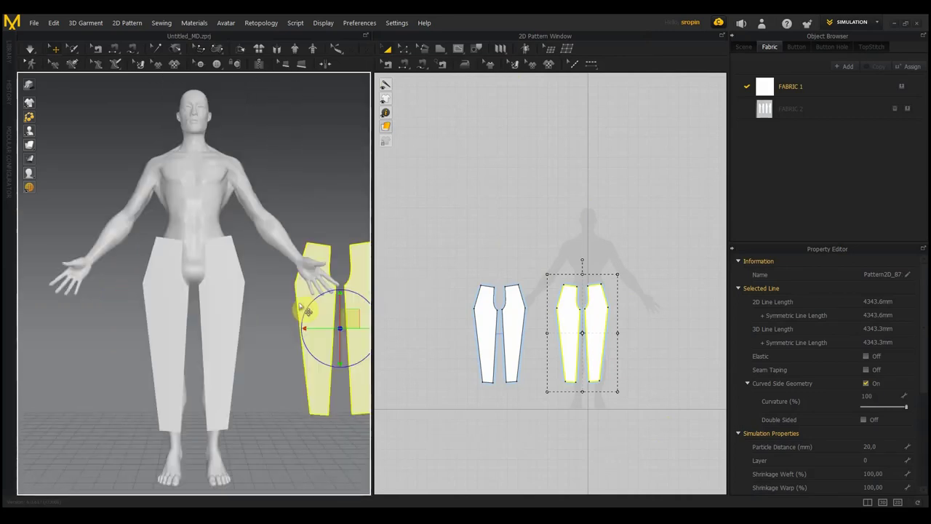
{"action": "mouse_move", "coordinate": [348, 315]}
{"action": "left_mouse_down"}
{"action": "mouse_move", "coordinate": [193, 315]}
{"action": "mouse_move", "coordinate": [205, 318]}
{"action": "left_mouse_up"}
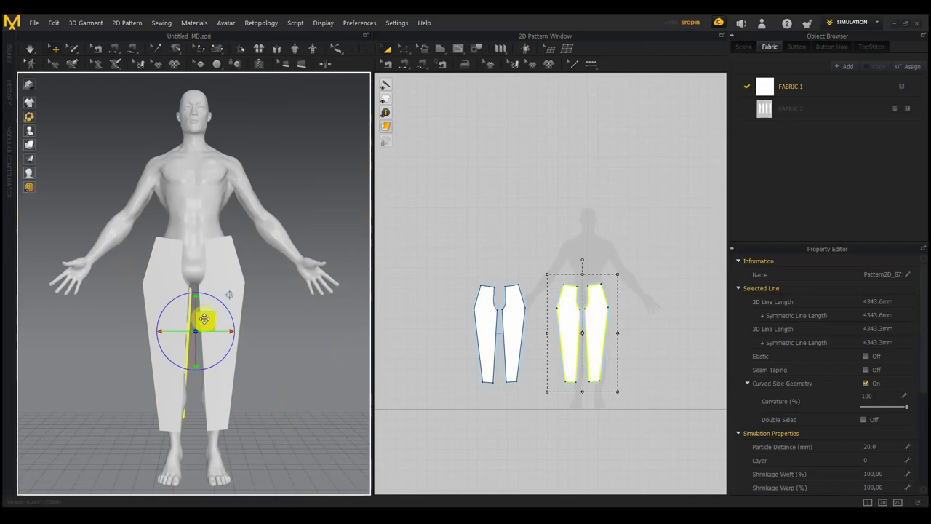
{"action": "mouse_move", "coordinate": [264, 333]}
{"action": "right_mouse_down"}
{"action": "mouse_move", "coordinate": [276, 315]}
{"action": "mouse_move", "coordinate": [141, 322]}
{"action": "mouse_move", "coordinate": [177, 318]}
{"action": "mouse_move", "coordinate": [133, 338]}
{"action": "mouse_move", "coordinate": [148, 347]}
{"action": "mouse_move", "coordinate": [206, 341]}
{"action": "right_mouse_up"}
{"action": "left_click_drag", "start_coordinate": [260, 302], "coordinate": [134, 306]}
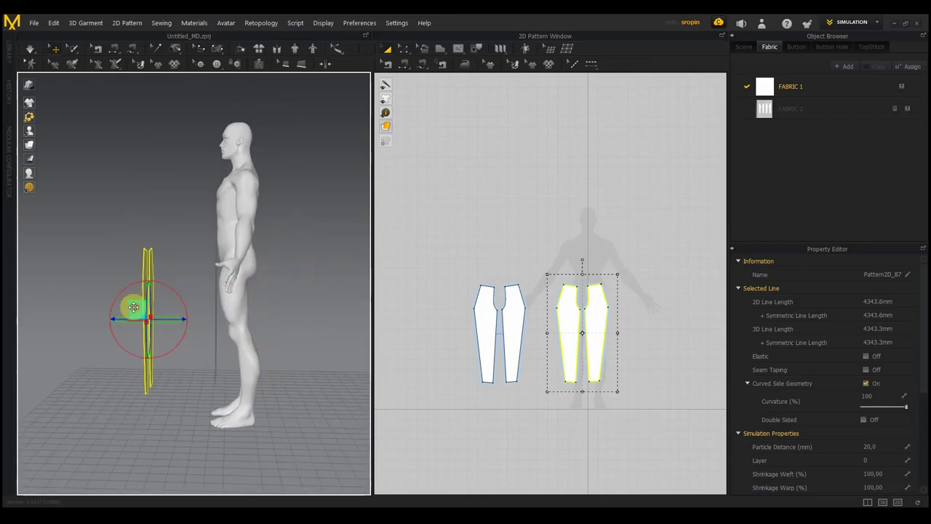
Step: Move the original pair behind the avatar's legs and the copied pair in front of them
{"action": "left_click", "coordinate": [501, 421]}
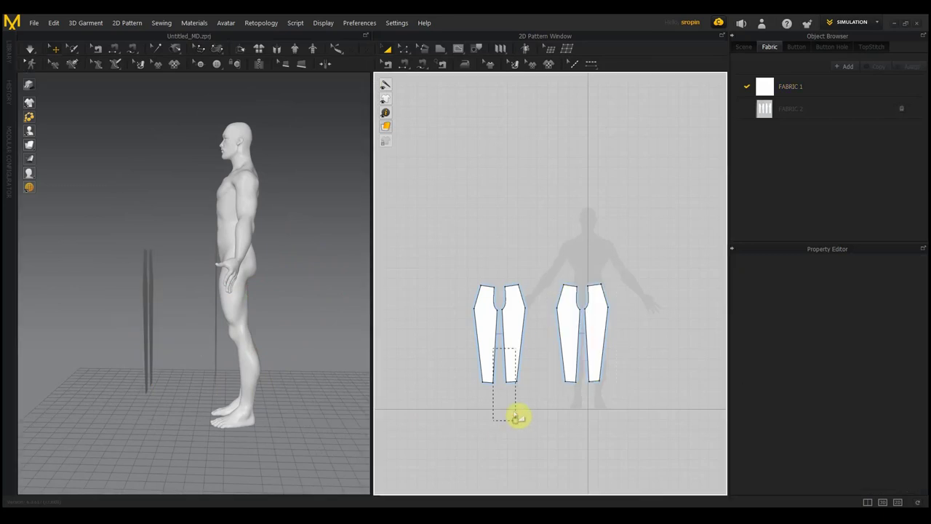
{"action": "mouse_move", "coordinate": [442, 260]}
{"action": "left_mouse_down"}
{"action": "mouse_move", "coordinate": [436, 251]}
{"action": "mouse_move", "coordinate": [544, 422]}
{"action": "left_mouse_up"}
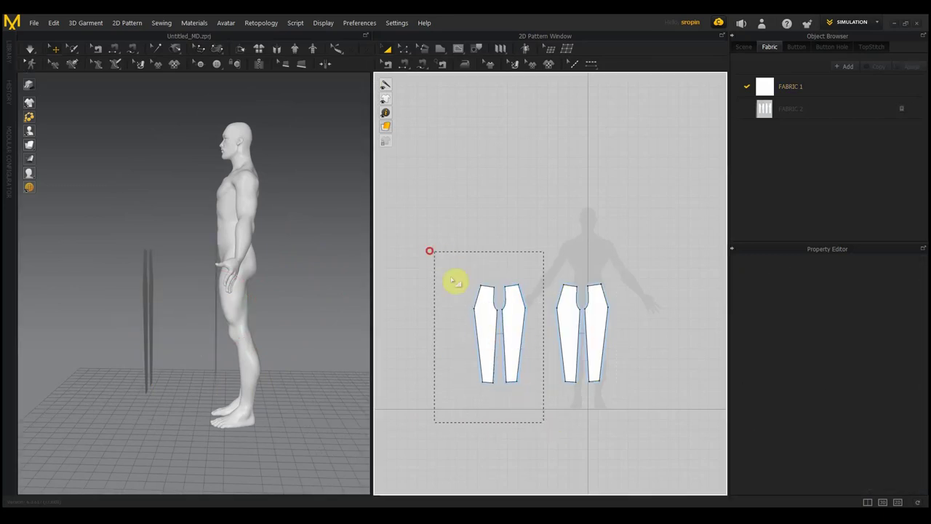
{"action": "mouse_move", "coordinate": [203, 295]}
{"action": "left_mouse_down"}
{"action": "mouse_move", "coordinate": [267, 305]}
{"action": "mouse_move", "coordinate": [252, 308]}
{"action": "left_mouse_up"}
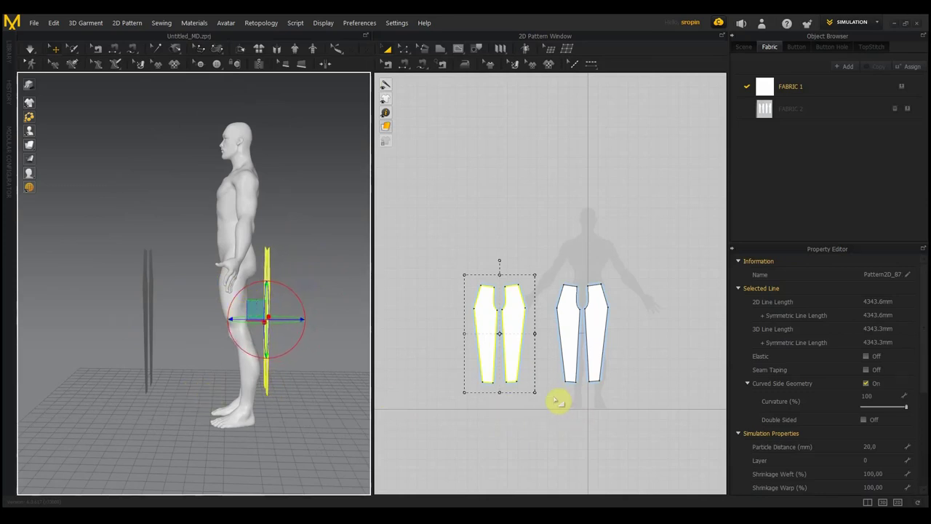
{"action": "left_click_drag", "start_coordinate": [630, 414], "coordinate": [540, 270]}
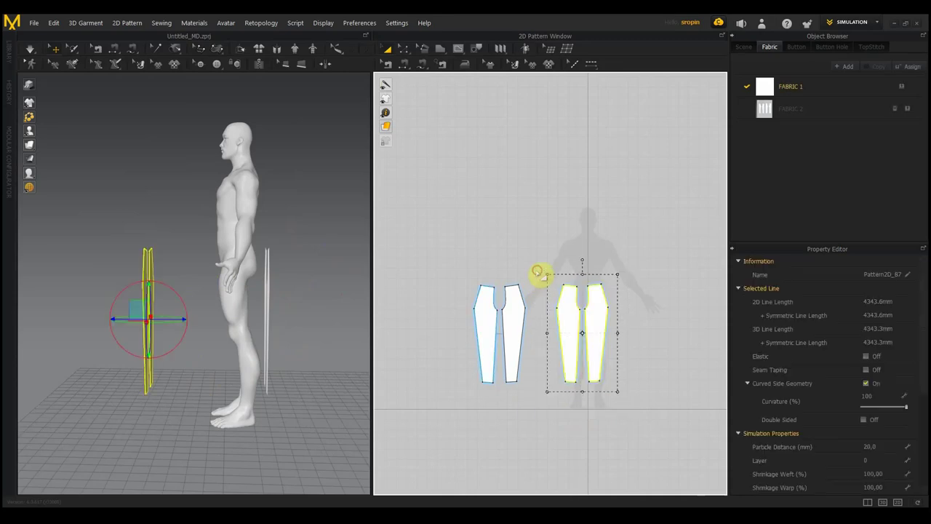
{"action": "left_click_drag", "start_coordinate": [138, 309], "coordinate": [204, 314]}
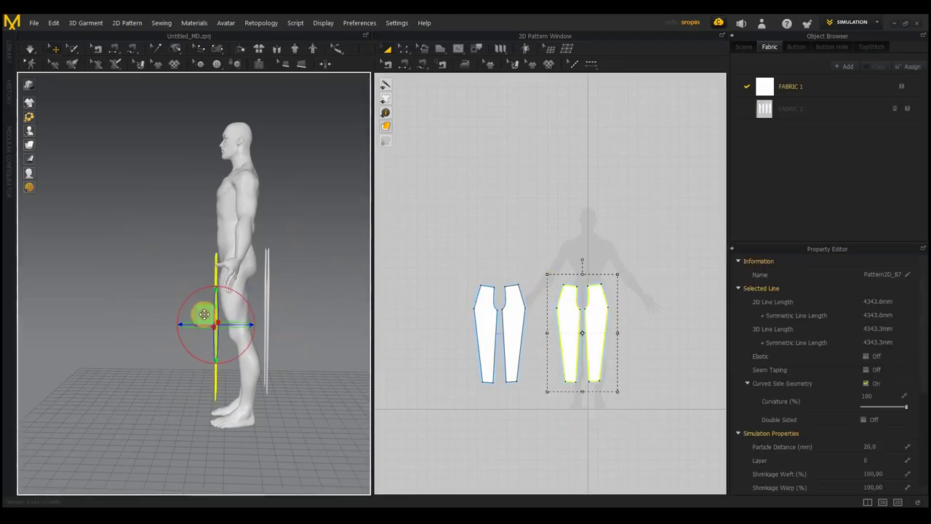
{"action": "scroll", "coordinate": [263, 327], "scroll_direction": "down", "scroll_amount": 2}
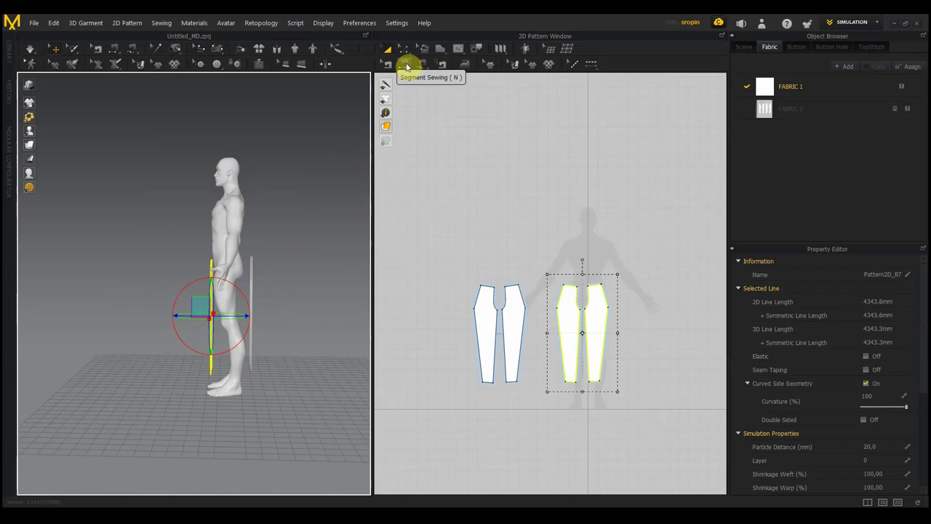
Step: With Segment Sewing, join the first and third pieces' left edges into a 733.9 mm side seam
{"action": "left_click", "coordinate": [406, 66]}
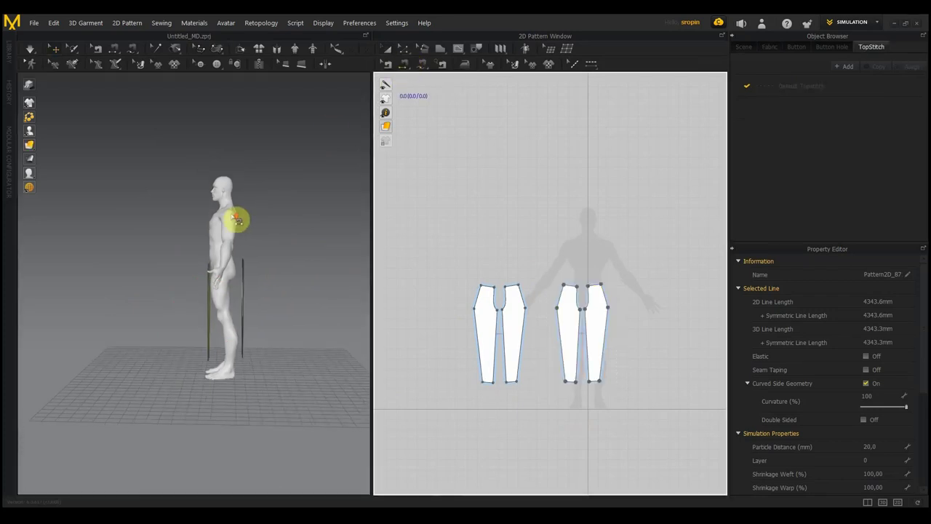
{"action": "scroll", "coordinate": [239, 218], "scroll_direction": "up", "scroll_amount": 3}
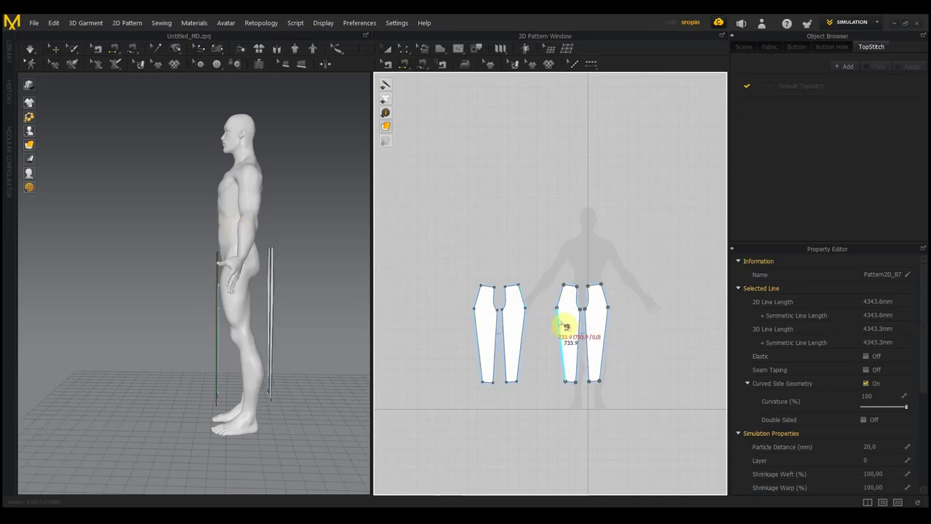
{"action": "scroll", "coordinate": [557, 320], "scroll_direction": "up", "scroll_amount": 3}
{"action": "scroll", "coordinate": [553, 337], "scroll_direction": "down", "scroll_amount": 1}
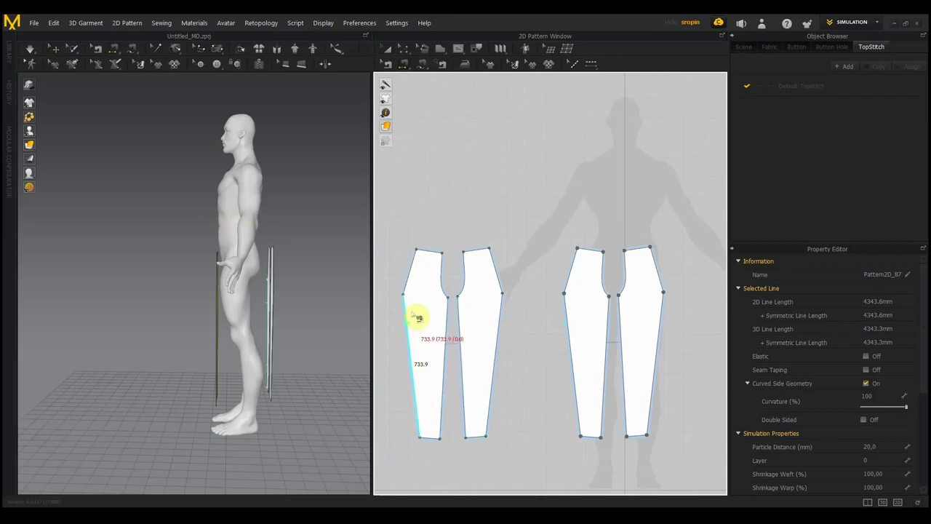
{"action": "left_click", "coordinate": [408, 338]}
{"action": "left_click", "coordinate": [576, 347]}
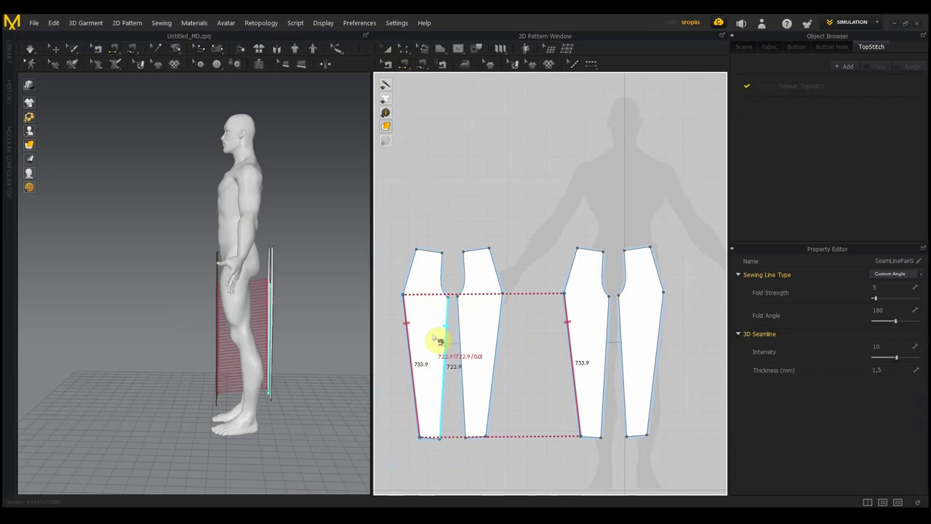
{"action": "scroll", "coordinate": [259, 335], "scroll_direction": "up", "scroll_amount": 2}
{"action": "middle_click_drag", "start_coordinate": [331, 335], "coordinate": [228, 301]}
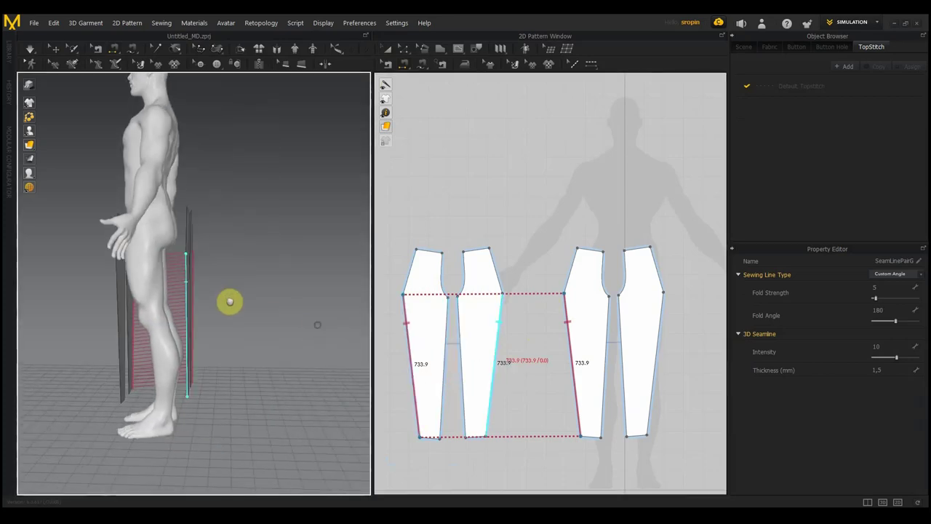
{"action": "mouse_move", "coordinate": [245, 314]}
{"action": "right_mouse_down"}
{"action": "mouse_move", "coordinate": [252, 317]}
{"action": "mouse_move", "coordinate": [199, 318]}
{"action": "mouse_move", "coordinate": [361, 312]}
{"action": "mouse_move", "coordinate": [270, 333]}
{"action": "mouse_move", "coordinate": [329, 326]}
{"action": "mouse_move", "coordinate": [266, 331]}
{"action": "right_mouse_up"}
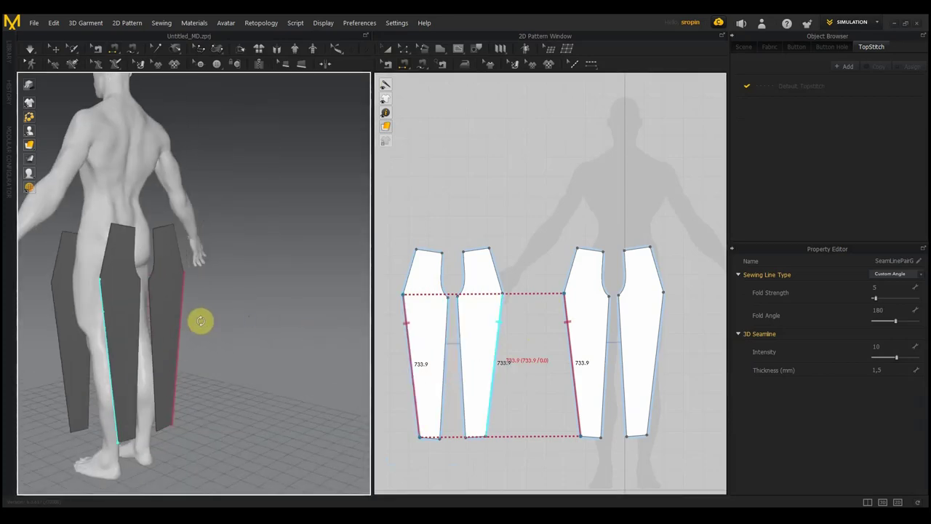
{"action": "left_click", "coordinate": [408, 324]}
{"action": "scroll", "coordinate": [318, 327], "scroll_direction": "up", "scroll_amount": 3}
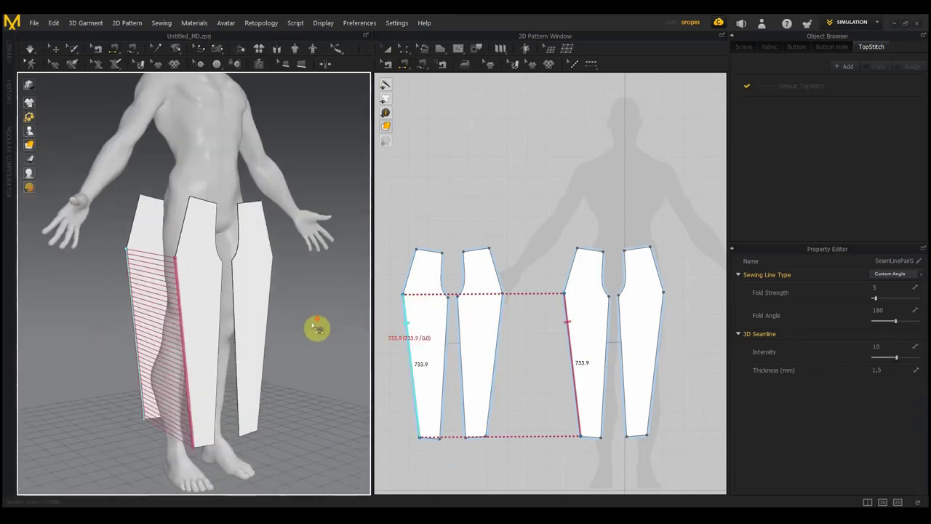
{"action": "scroll", "coordinate": [318, 327], "scroll_direction": "up", "scroll_amount": 3}
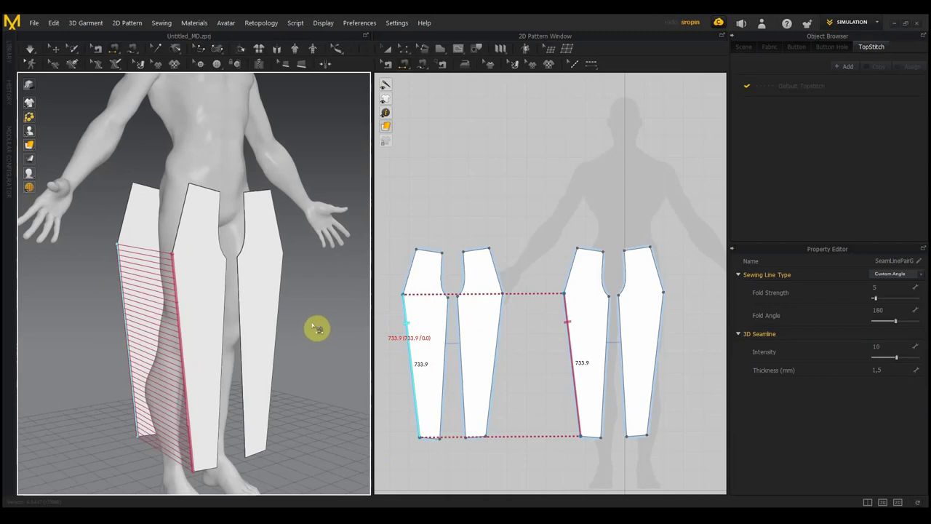
Step: Sew the third piece's upper edge to the first piece's upper side edge
{"action": "left_click", "coordinate": [306, 287]}
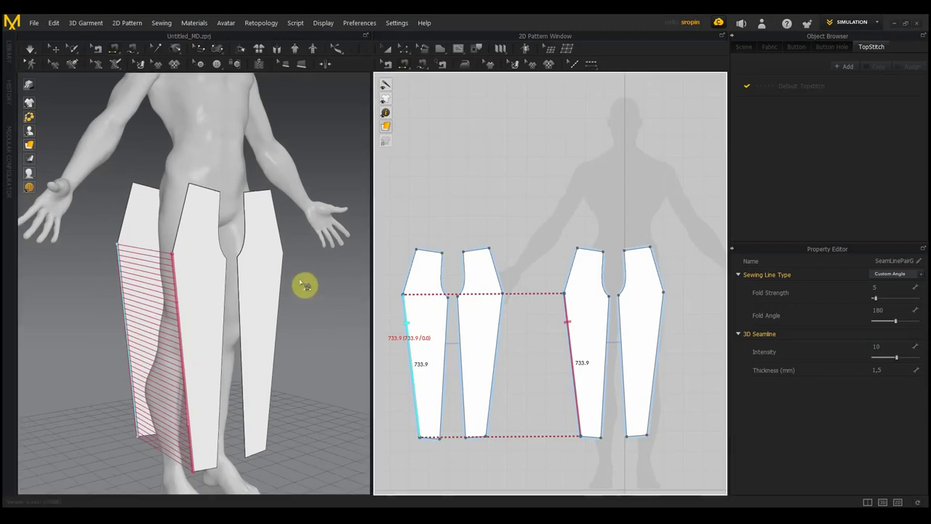
{"action": "left_click", "coordinate": [184, 210]}
{"action": "left_click", "coordinate": [133, 208]}
{"action": "right_click_drag", "start_coordinate": [338, 220], "coordinate": [203, 221]}
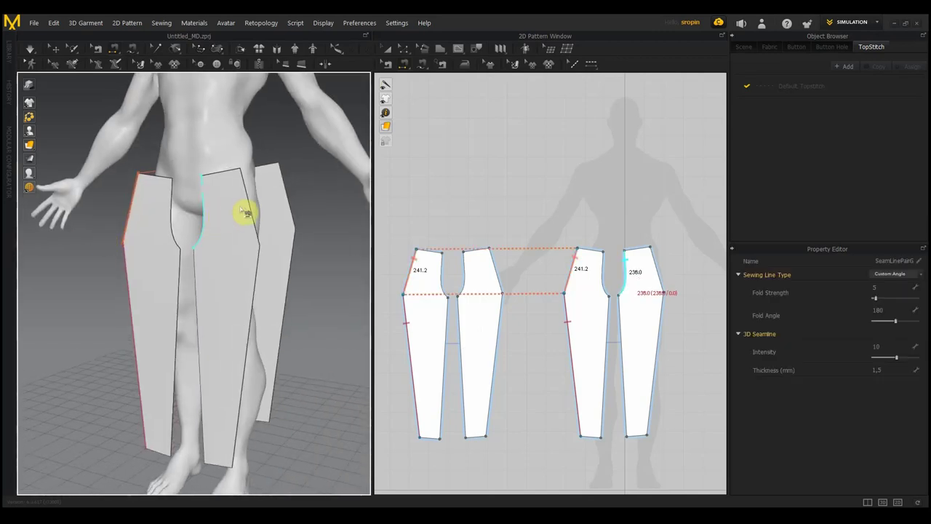
Step: Replace a wrongly crossed seam by sewing the second piece's 241.2 mm edge to the fourth piece's edge
{"action": "left_click", "coordinate": [251, 208]}
{"action": "left_click", "coordinate": [290, 206]}
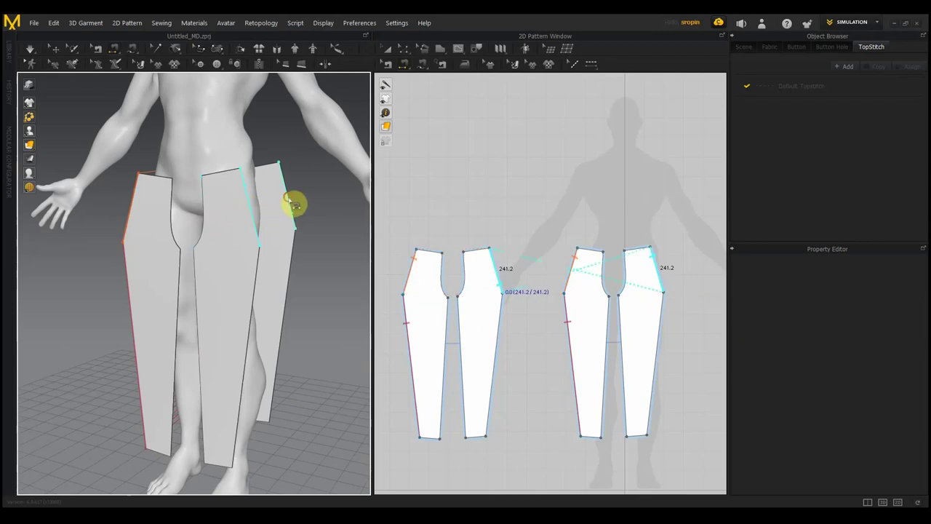
{"action": "mouse_move", "coordinate": [297, 202]}
{"action": "right_mouse_down"}
{"action": "mouse_move", "coordinate": [224, 216]}
{"action": "mouse_move", "coordinate": [254, 213]}
{"action": "mouse_move", "coordinate": [176, 193]}
{"action": "mouse_move", "coordinate": [135, 202]}
{"action": "mouse_move", "coordinate": [162, 214]}
{"action": "mouse_move", "coordinate": [188, 203]}
{"action": "right_mouse_up"}
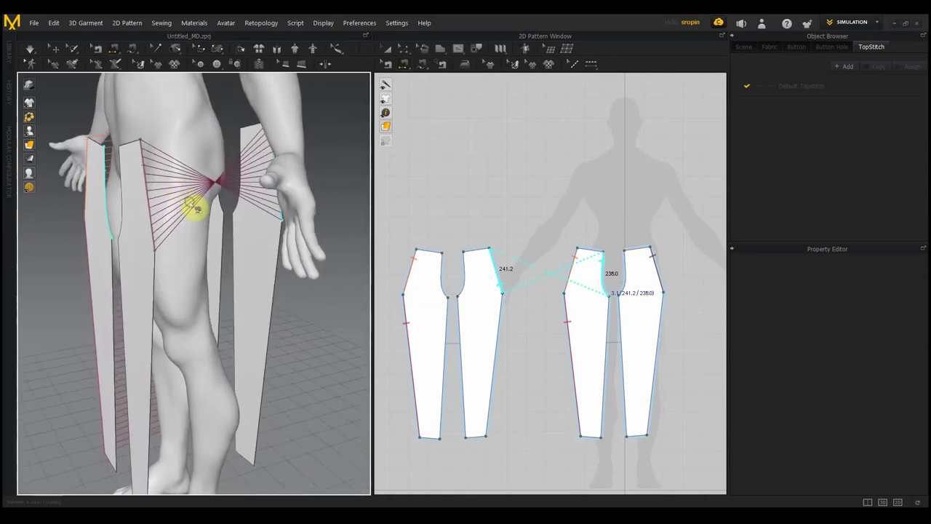
{"action": "left_click", "coordinate": [134, 214]}
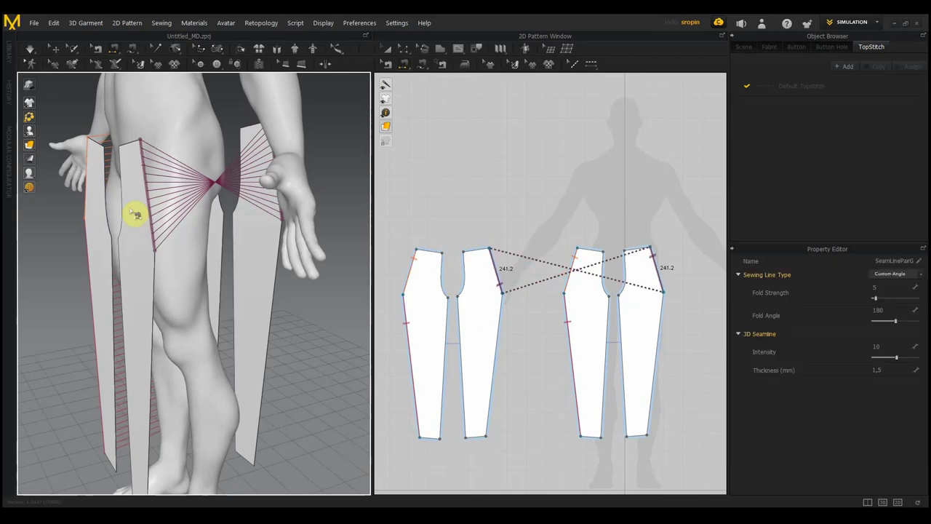
{"action": "key", "text": "Delete"}
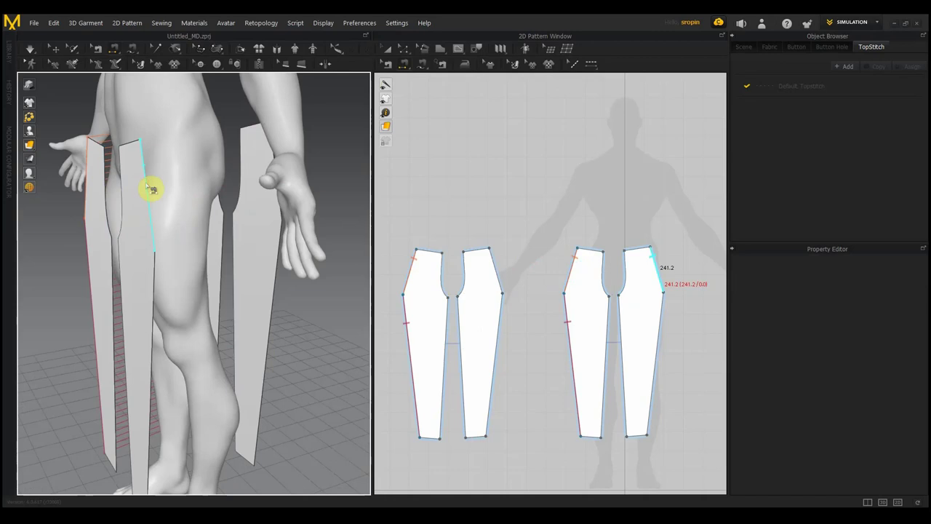
{"action": "left_click", "coordinate": [247, 187]}
{"action": "right_click_drag", "start_coordinate": [311, 193], "coordinate": [322, 194]}
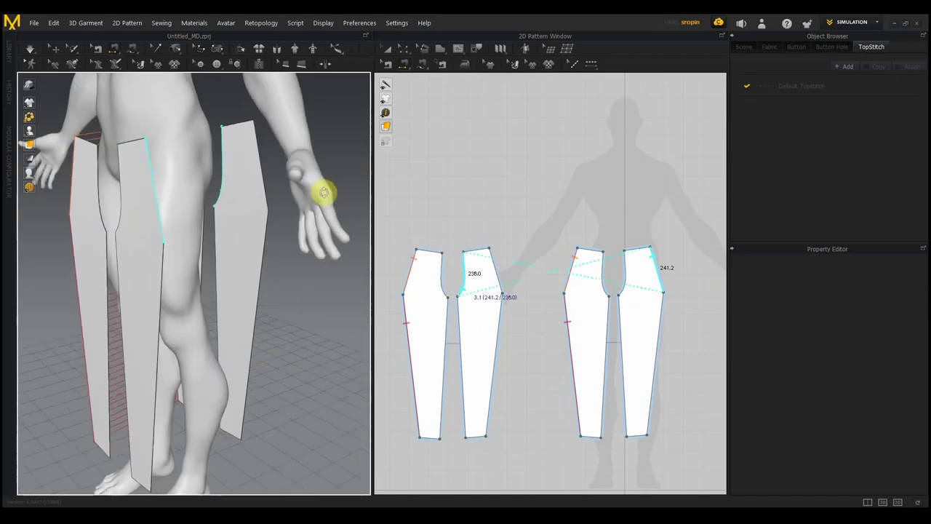
{"action": "left_click", "coordinate": [270, 137]}
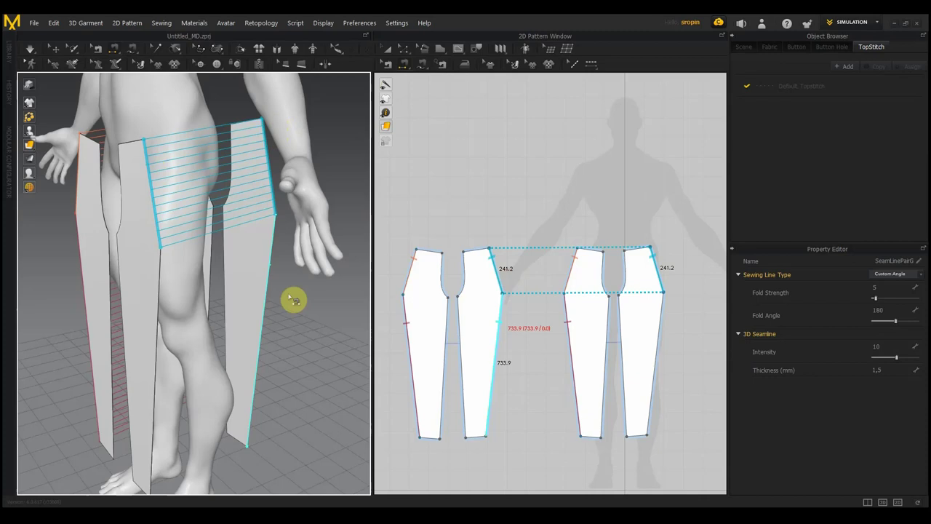
Step: Select a sewn seam pair and orbit around the trousers to inspect it
{"action": "middle_click_drag", "start_coordinate": [295, 299], "coordinate": [312, 234]}
{"action": "left_click", "coordinate": [175, 246]}
{"action": "left_click", "coordinate": [283, 256]}
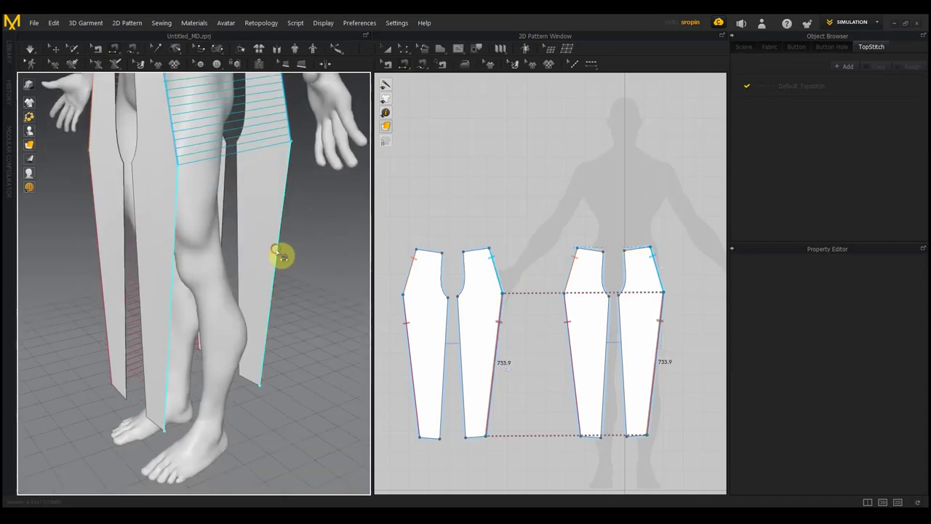
{"action": "mouse_move", "coordinate": [291, 261]}
{"action": "right_mouse_down"}
{"action": "mouse_move", "coordinate": [359, 237]}
{"action": "mouse_move", "coordinate": [240, 243]}
{"action": "mouse_move", "coordinate": [357, 214]}
{"action": "mouse_move", "coordinate": [288, 233]}
{"action": "right_mouse_up"}
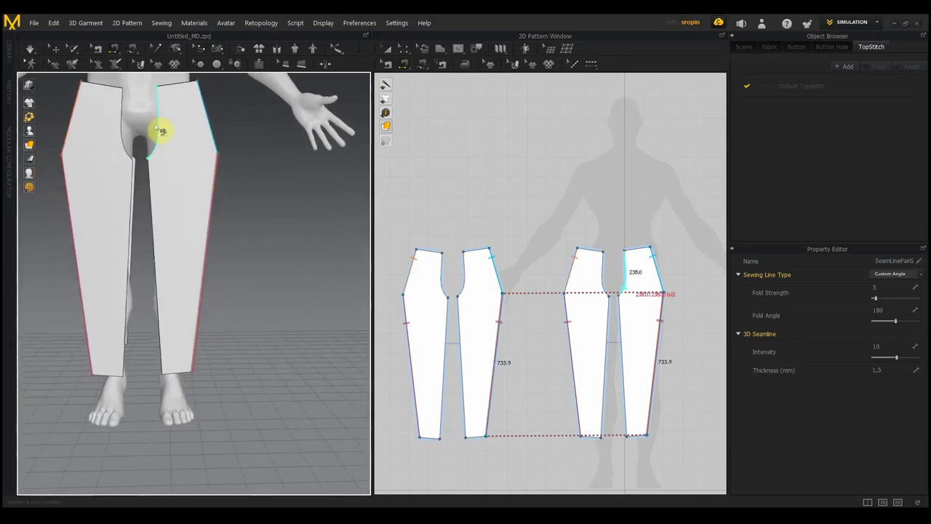
Step: Sew the two front crotch curves together, deleting and redoing a misplaced seam
{"action": "left_click", "coordinate": [163, 131]}
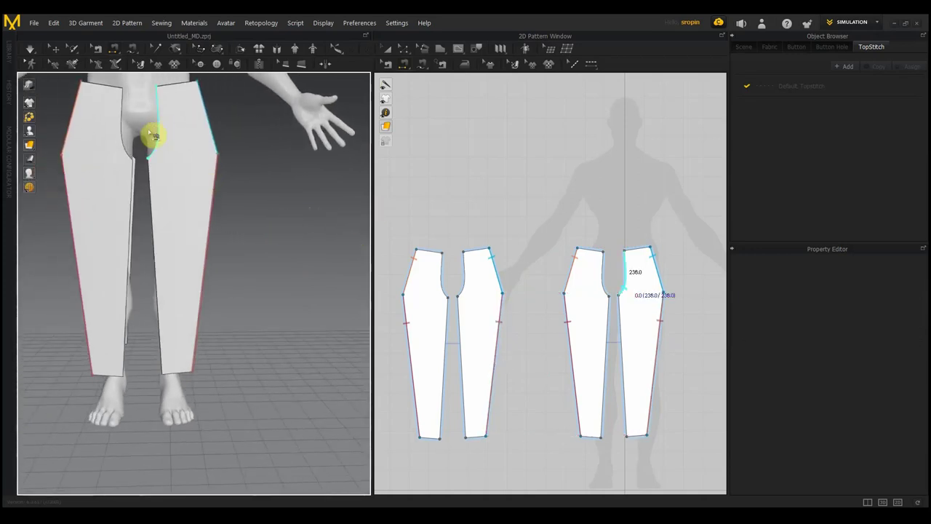
{"action": "left_click", "coordinate": [154, 136]}
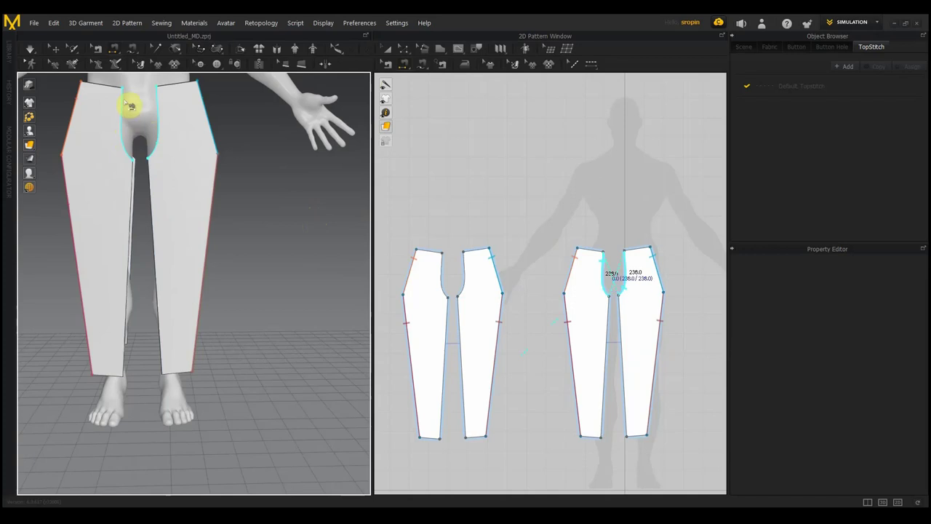
{"action": "left_click", "coordinate": [159, 114]}
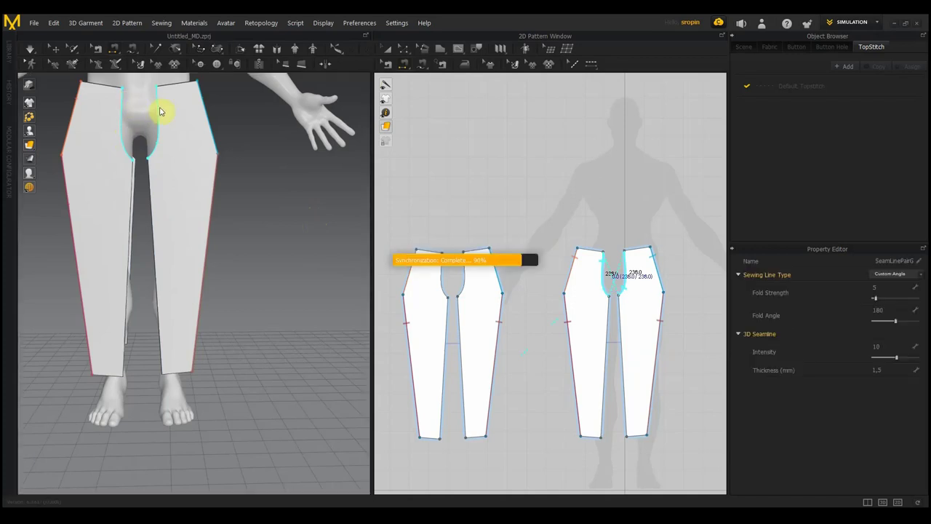
{"action": "mouse_move", "coordinate": [175, 131]}
{"action": "right_mouse_down"}
{"action": "mouse_move", "coordinate": [206, 159]}
{"action": "mouse_move", "coordinate": [201, 150]}
{"action": "mouse_move", "coordinate": [214, 177]}
{"action": "mouse_move", "coordinate": [248, 305]}
{"action": "right_mouse_up"}
{"action": "scroll", "coordinate": [203, 218], "scroll_direction": "up", "scroll_amount": 4}
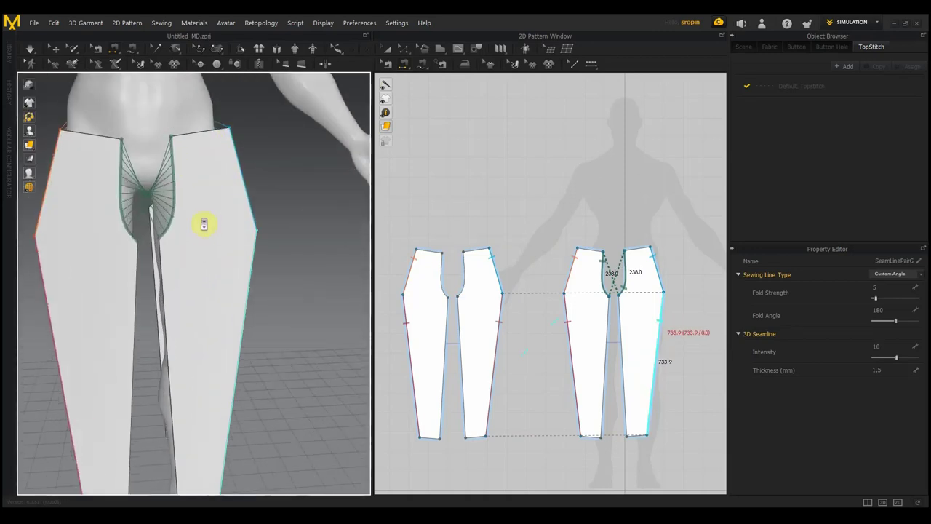
{"action": "scroll", "coordinate": [203, 224], "scroll_direction": "up", "scroll_amount": 2}
{"action": "key", "text": "Delete"}
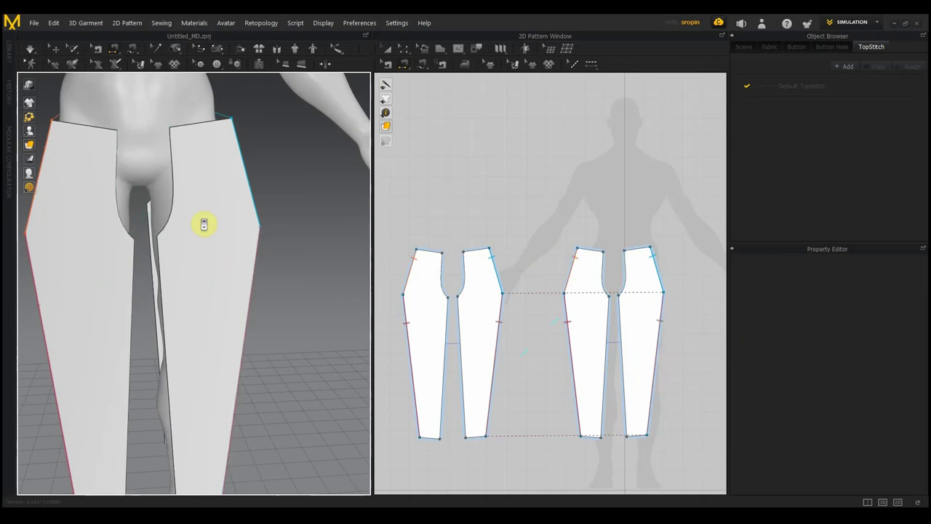
{"action": "left_click", "coordinate": [170, 141]}
{"action": "left_click", "coordinate": [122, 142]}
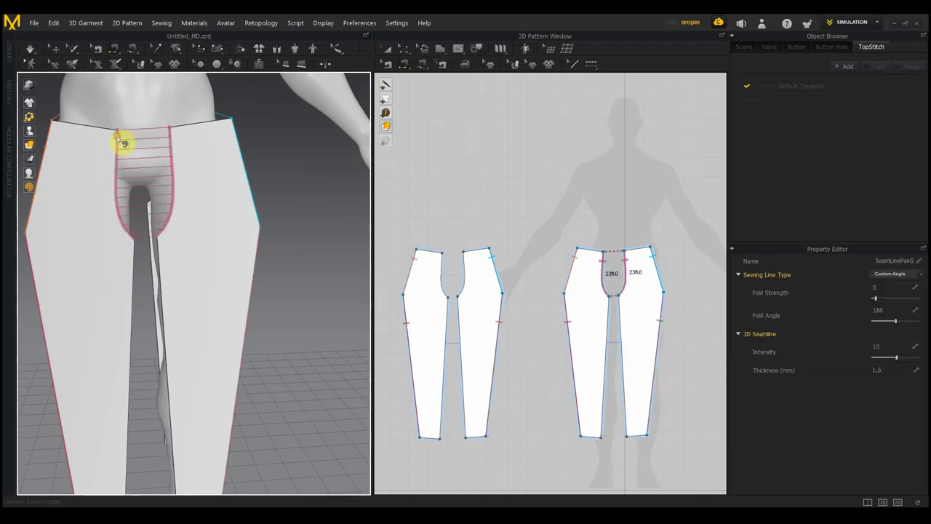
Step: Sew the 722.9 mm inner-leg edges of front and back panels on each leg
{"action": "left_click", "coordinate": [159, 269]}
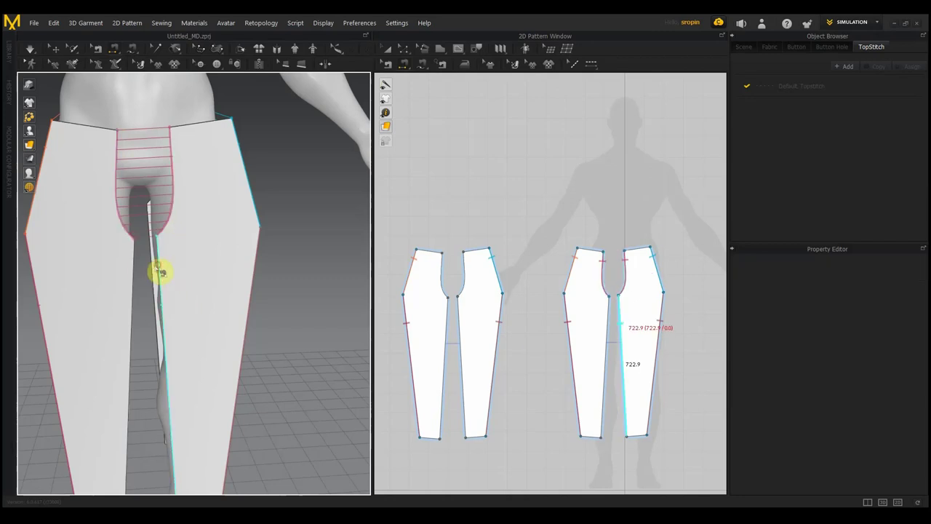
{"action": "left_click", "coordinate": [138, 270]}
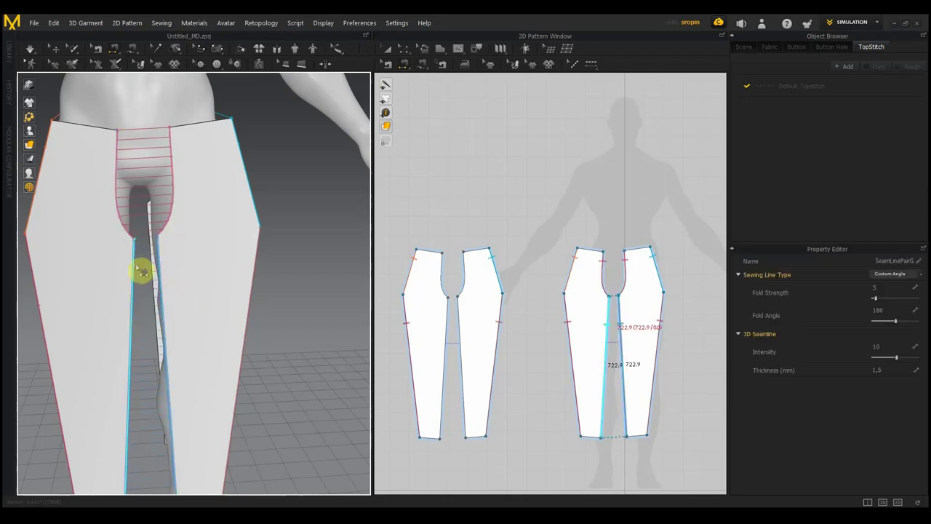
{"action": "key", "text": "Delete"}
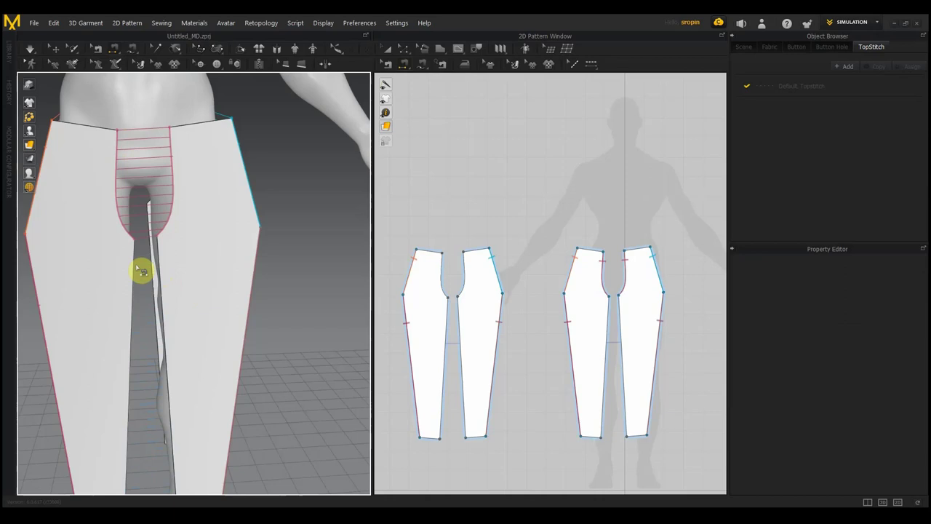
{"action": "middle_click_drag", "start_coordinate": [142, 270], "coordinate": [173, 150]}
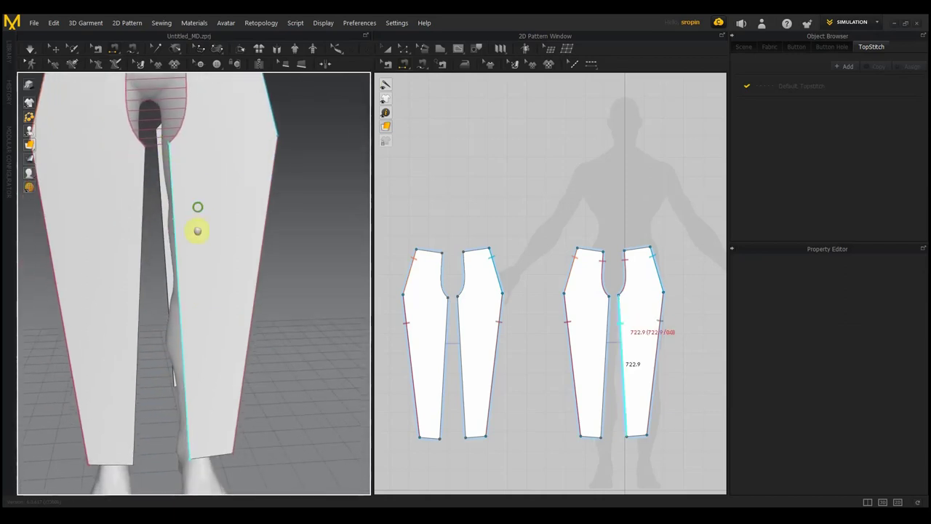
{"action": "left_click", "coordinate": [161, 153]}
{"action": "mouse_move", "coordinate": [146, 211]}
{"action": "right_mouse_down"}
{"action": "mouse_move", "coordinate": [108, 206]}
{"action": "mouse_move", "coordinate": [158, 200]}
{"action": "right_mouse_up"}
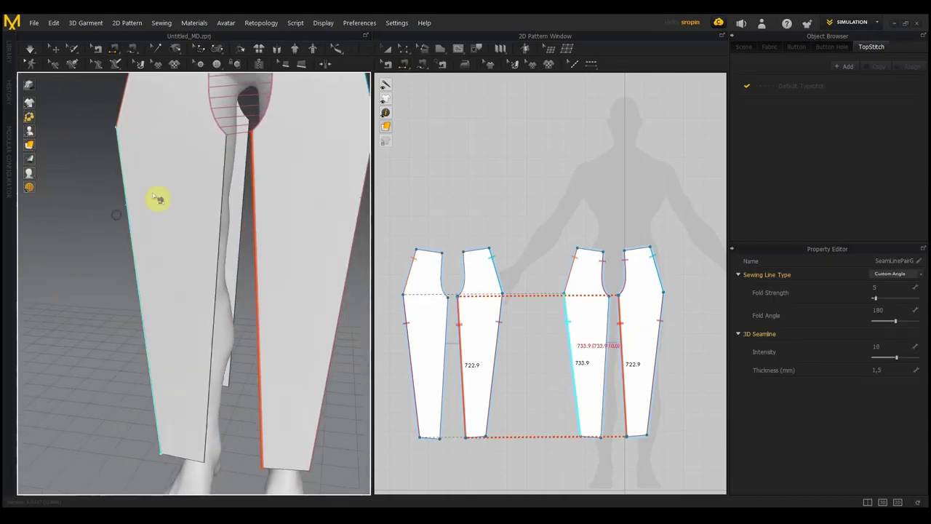
{"action": "left_click", "coordinate": [225, 150]}
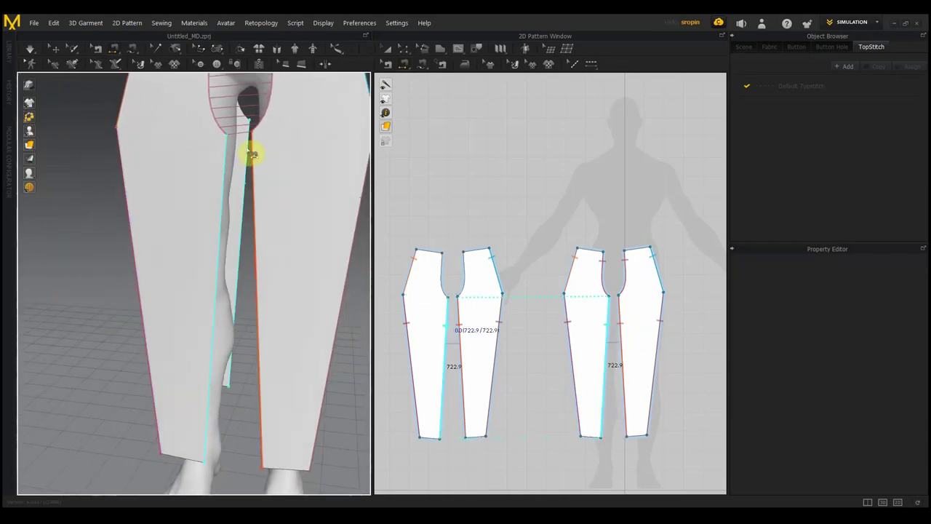
{"action": "left_click", "coordinate": [249, 152]}
{"action": "mouse_move", "coordinate": [240, 190]}
{"action": "right_mouse_down"}
{"action": "mouse_move", "coordinate": [185, 312]}
{"action": "mouse_move", "coordinate": [185, 347]}
{"action": "mouse_move", "coordinate": [124, 328]}
{"action": "mouse_move", "coordinate": [57, 336]}
{"action": "mouse_move", "coordinate": [97, 233]}
{"action": "mouse_move", "coordinate": [88, 214]}
{"action": "mouse_move", "coordinate": [108, 235]}
{"action": "right_mouse_up"}
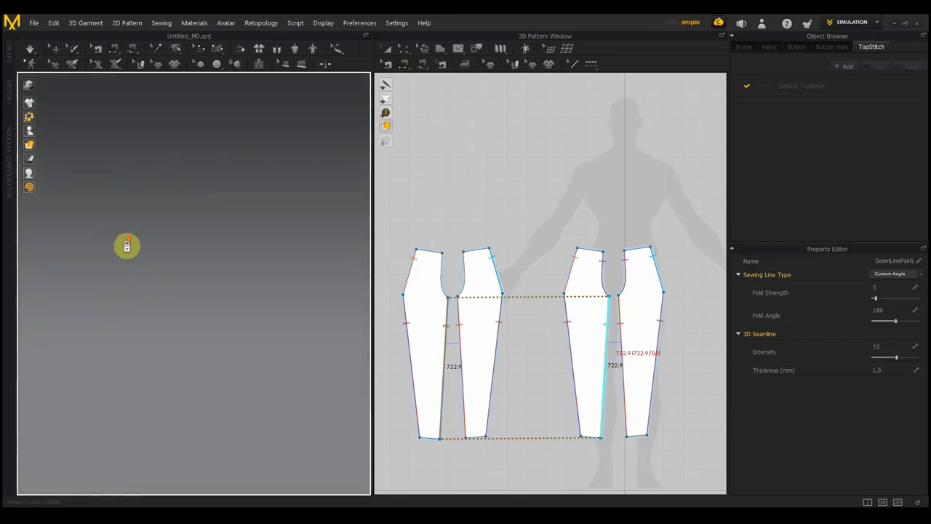
Step: From the back view, sew the two 238.0 mm back crotch curves together
{"action": "key", "text": "2"}
{"action": "mouse_move", "coordinate": [281, 297]}
{"action": "right_mouse_down"}
{"action": "mouse_move", "coordinate": [255, 303]}
{"action": "mouse_move", "coordinate": [257, 274]}
{"action": "mouse_move", "coordinate": [79, 287]}
{"action": "right_mouse_up"}
{"action": "key", "text": "8"}
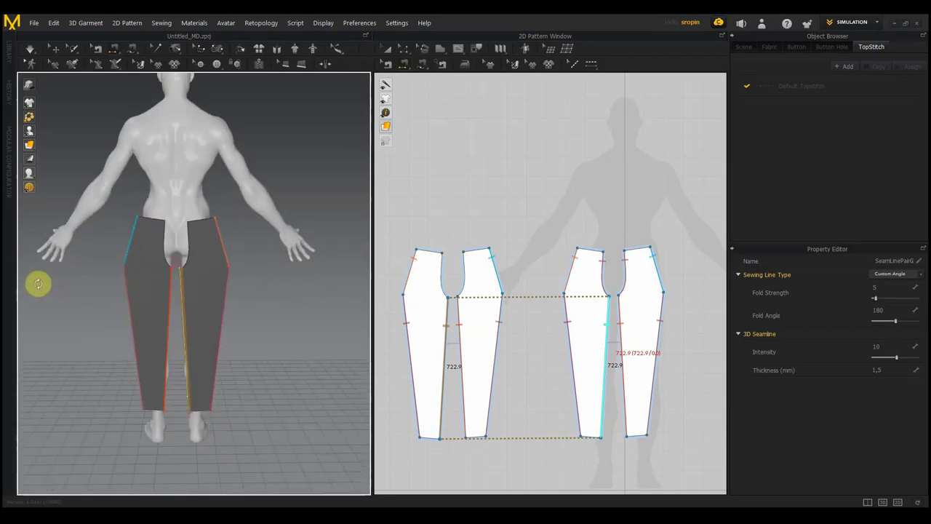
{"action": "scroll", "coordinate": [135, 233], "scroll_direction": "down", "scroll_amount": 2}
{"action": "scroll", "coordinate": [139, 236], "scroll_direction": "up", "scroll_amount": 3}
{"action": "scroll", "coordinate": [140, 238], "scroll_direction": "up", "scroll_amount": 5}
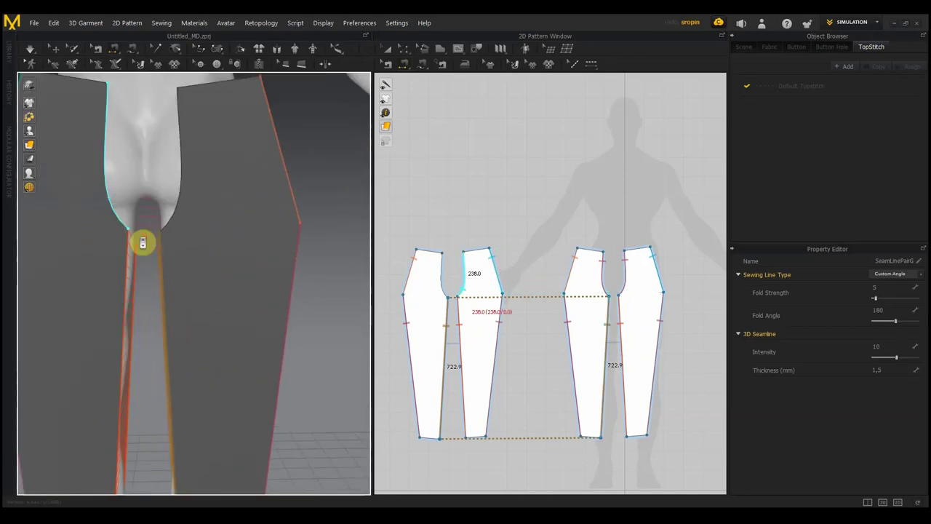
{"action": "left_click", "coordinate": [109, 166]}
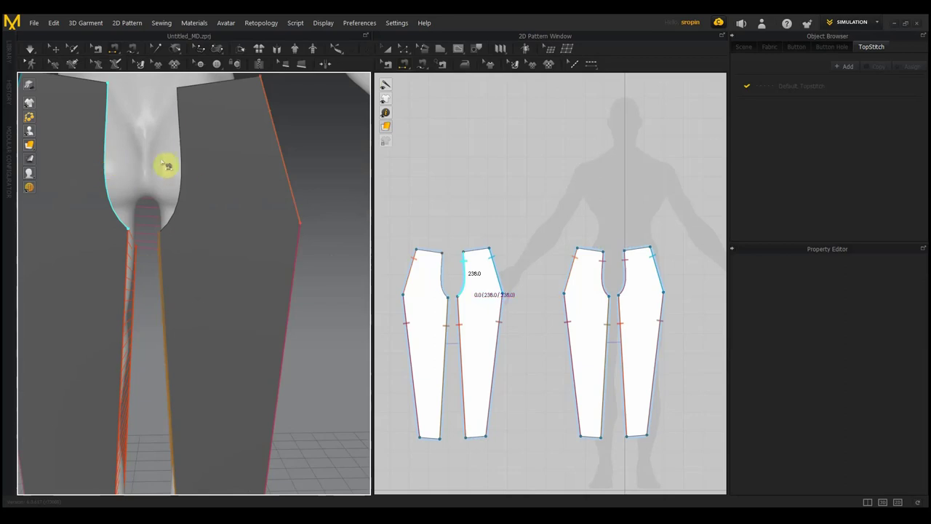
{"action": "left_click", "coordinate": [180, 111]}
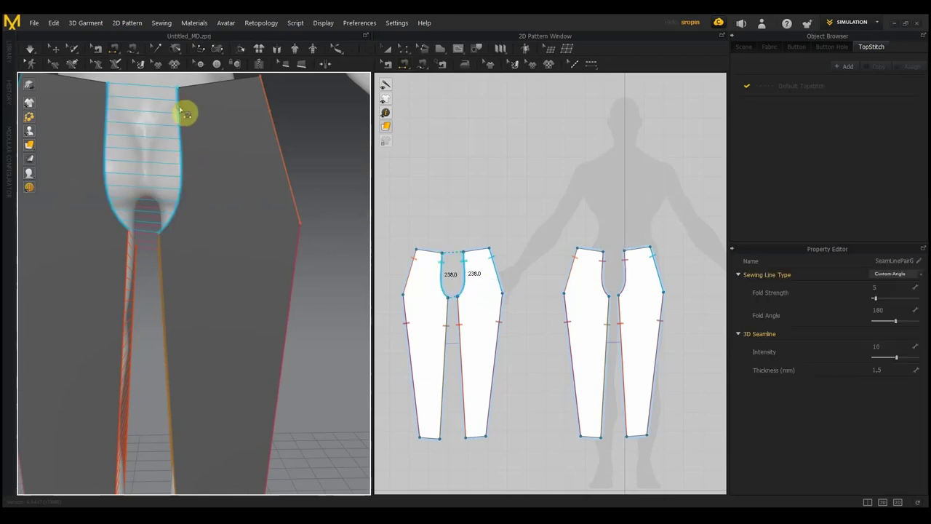
{"action": "scroll", "coordinate": [210, 205], "scroll_direction": "down", "scroll_amount": 2}
{"action": "scroll", "coordinate": [211, 204], "scroll_direction": "down", "scroll_amount": 2}
{"action": "scroll", "coordinate": [219, 209], "scroll_direction": "down", "scroll_amount": 2}
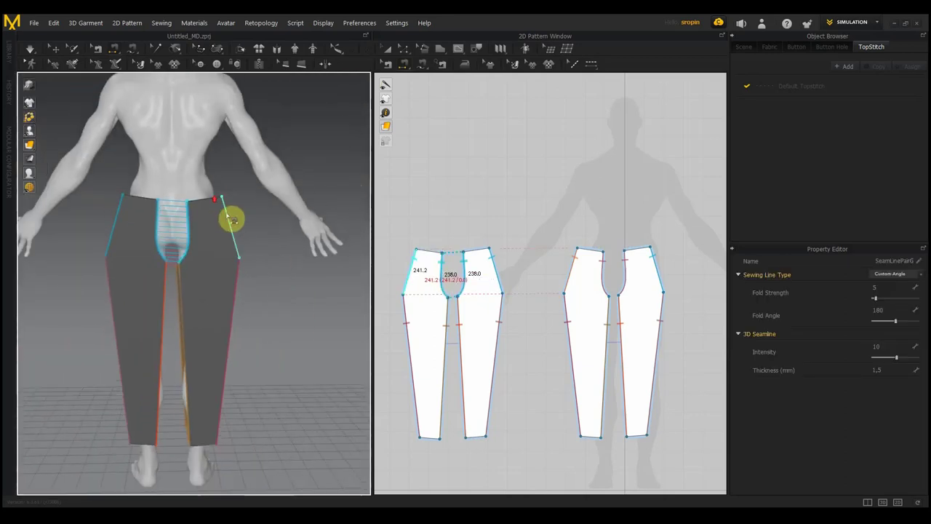
{"action": "right_click_drag", "start_coordinate": [252, 244], "coordinate": [351, 241]}
{"action": "left_click", "coordinate": [453, 249]}
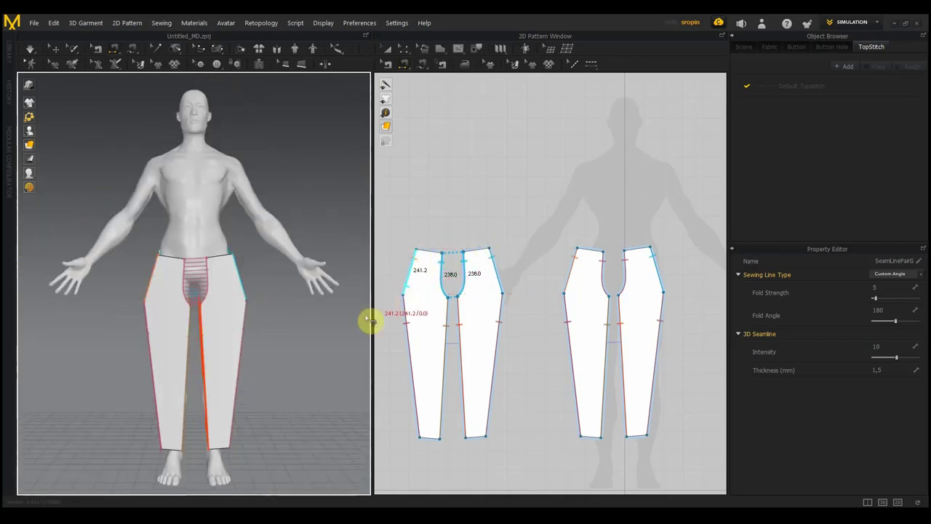
{"action": "middle_click_drag", "start_coordinate": [332, 346], "coordinate": [306, 291]}
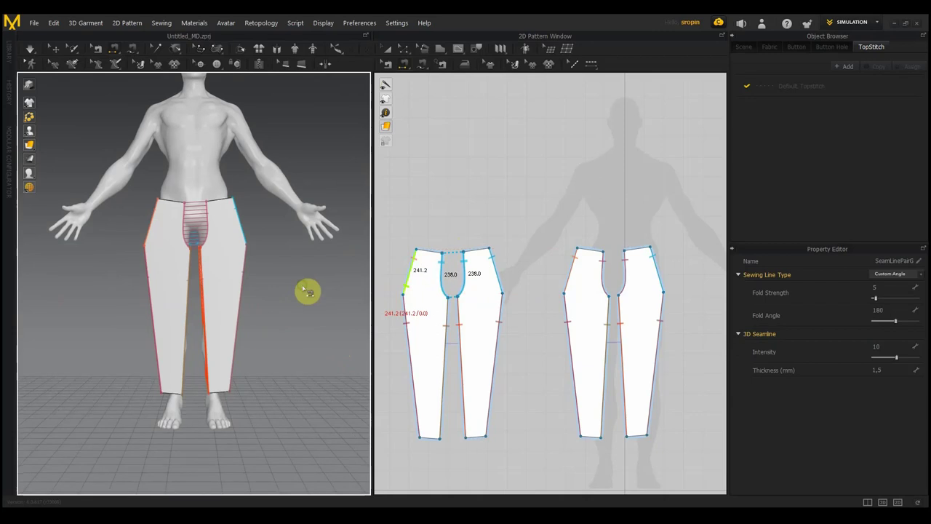
Step: Simulate to drape the trousers on the avatar and tug a pant panel to test the fit
{"action": "key", "text": "space"}
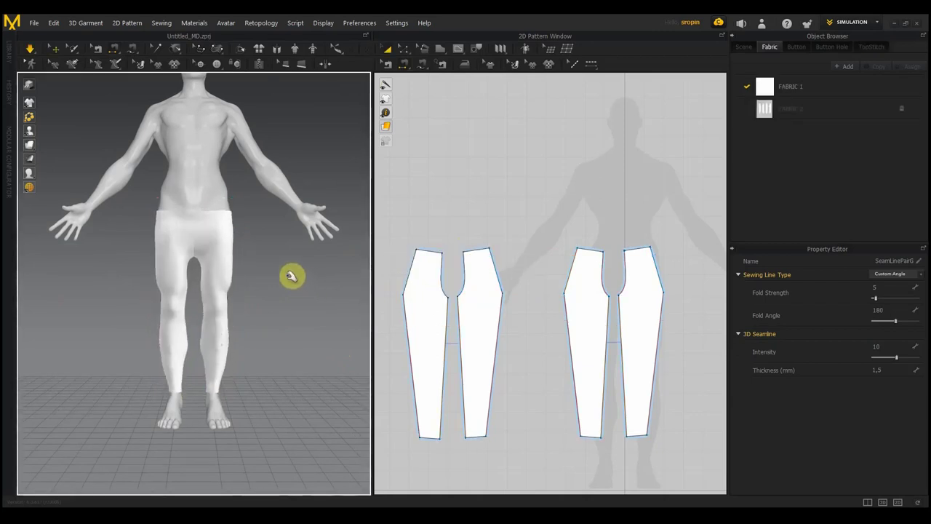
{"action": "left_click", "coordinate": [167, 214]}
{"action": "left_click_drag", "start_coordinate": [169, 189], "coordinate": [170, 166]}
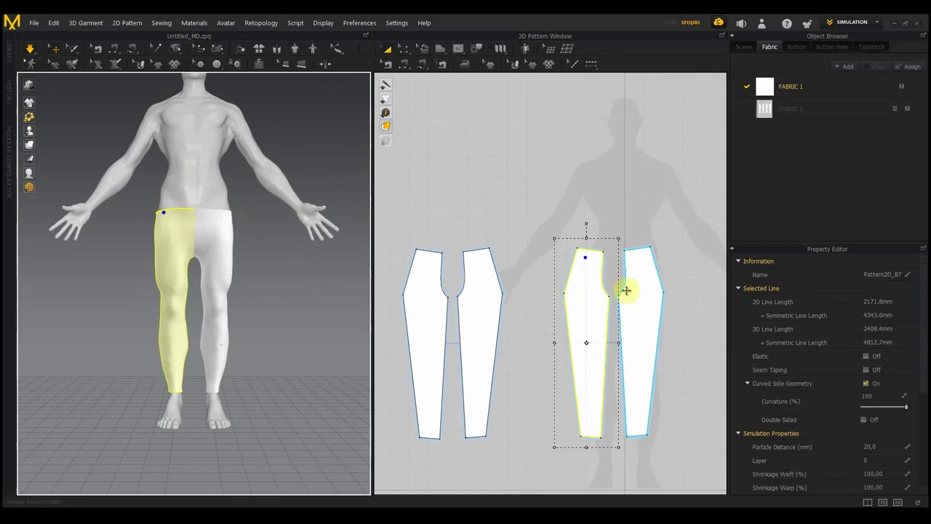
Step: Select all four panels, lengthen them slightly upward, and pull the waistband up on the avatar
{"action": "left_click_drag", "start_coordinate": [683, 457], "coordinate": [542, 213]}
{"action": "left_click_drag", "start_coordinate": [702, 465], "coordinate": [395, 212]}
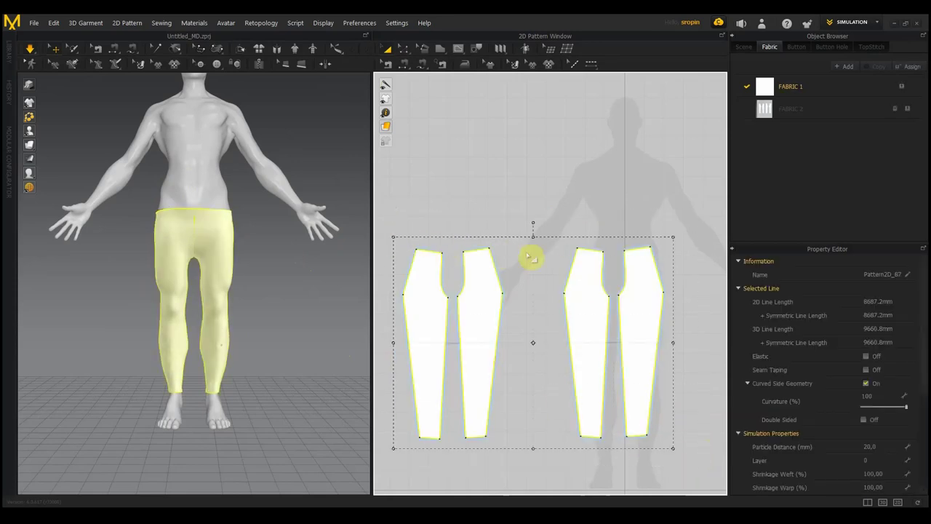
{"action": "left_click_drag", "start_coordinate": [534, 236], "coordinate": [537, 135]}
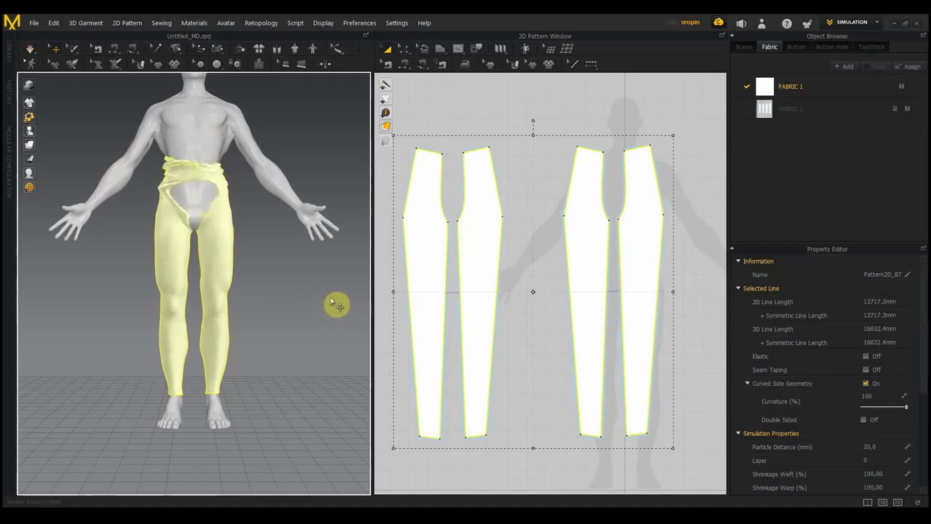
{"action": "key", "text": "ctrl+z"}
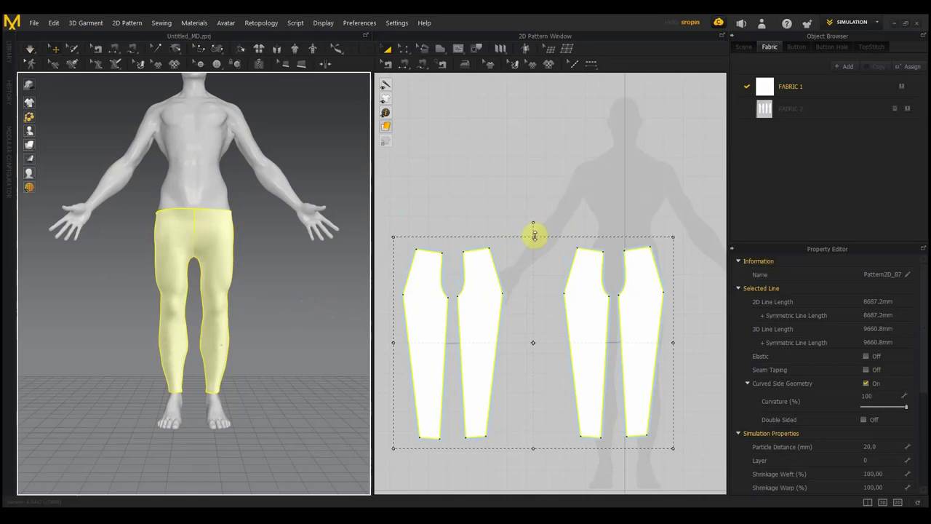
{"action": "left_click_drag", "start_coordinate": [534, 235], "coordinate": [529, 215]}
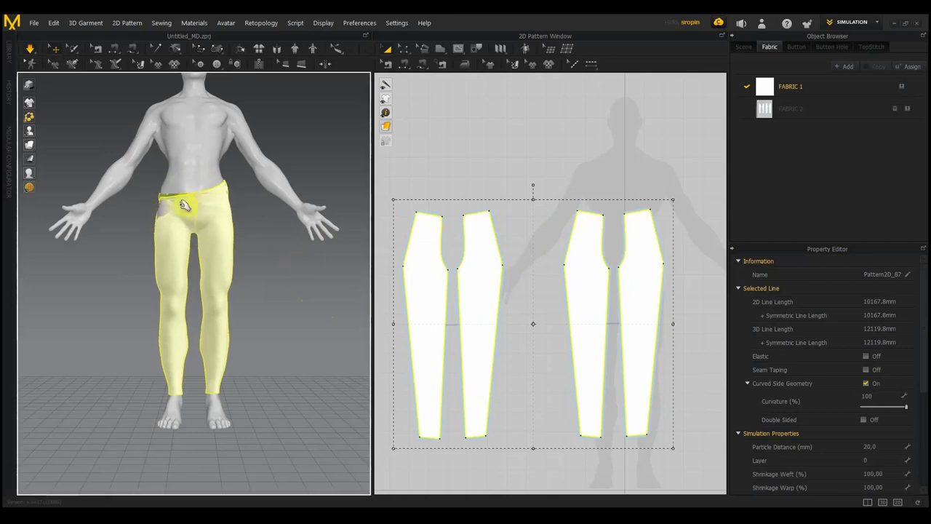
{"action": "mouse_move", "coordinate": [166, 199]}
{"action": "left_mouse_down"}
{"action": "mouse_move", "coordinate": [191, 175]}
{"action": "mouse_move", "coordinate": [215, 177]}
{"action": "left_mouse_up"}
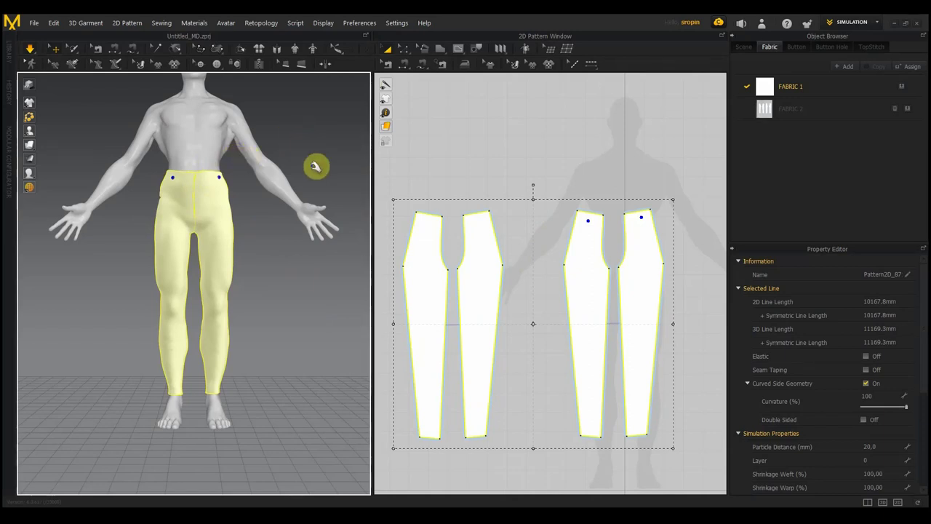
{"action": "mouse_move", "coordinate": [282, 311]}
{"action": "right_mouse_down"}
{"action": "mouse_move", "coordinate": [135, 335]}
{"action": "mouse_move", "coordinate": [42, 332]}
{"action": "right_mouse_up"}
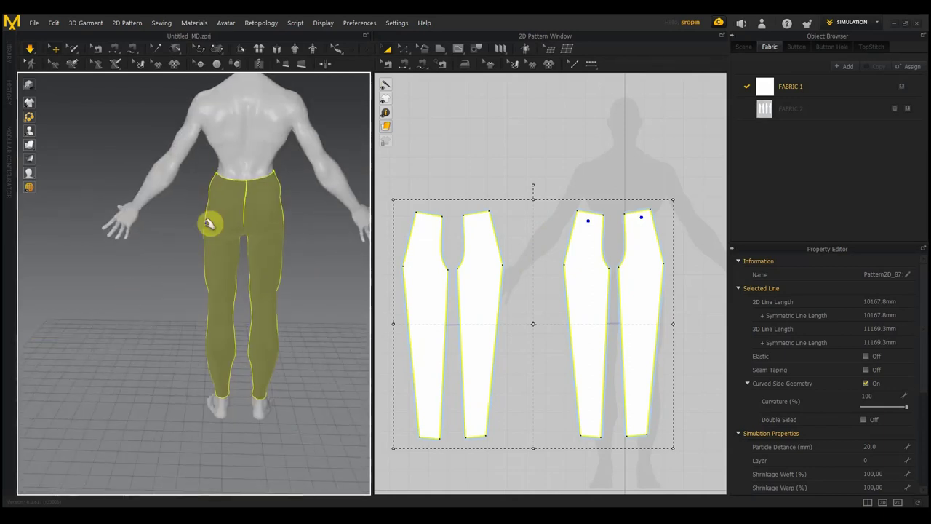
{"action": "left_click_drag", "start_coordinate": [239, 187], "coordinate": [231, 174]}
{"action": "left_click", "coordinate": [264, 184]}
{"action": "mouse_move", "coordinate": [153, 241]}
{"action": "right_mouse_down"}
{"action": "mouse_move", "coordinate": [380, 234]}
{"action": "mouse_move", "coordinate": [289, 216]}
{"action": "mouse_move", "coordinate": [304, 228]}
{"action": "mouse_move", "coordinate": [297, 250]}
{"action": "right_mouse_up"}
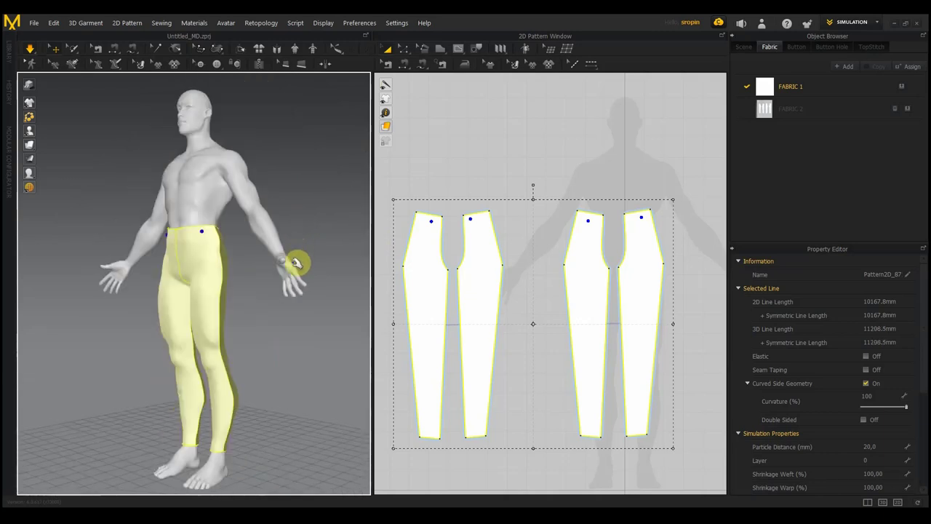
{"action": "mouse_move", "coordinate": [287, 291]}
{"action": "right_mouse_down"}
{"action": "mouse_move", "coordinate": [285, 305]}
{"action": "mouse_move", "coordinate": [274, 304]}
{"action": "right_mouse_up"}
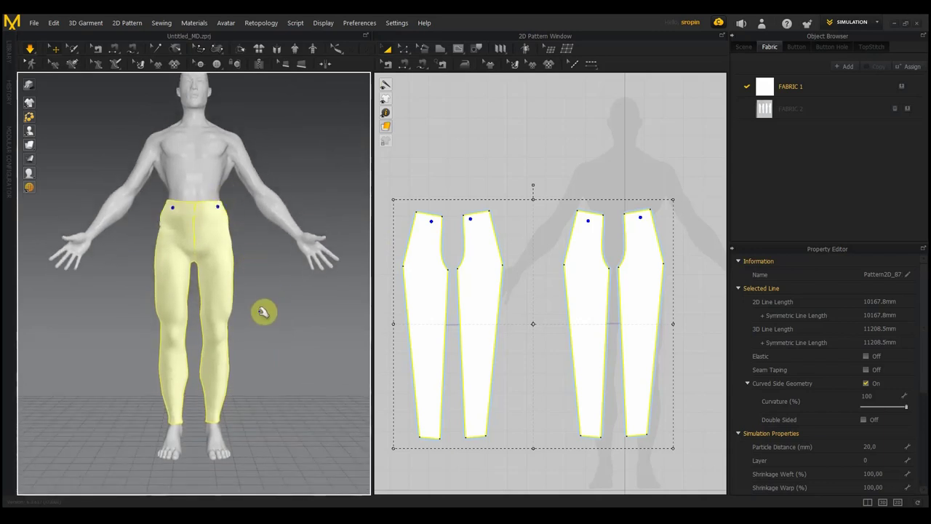
{"action": "mouse_move", "coordinate": [272, 235]}
{"action": "right_mouse_down"}
{"action": "mouse_move", "coordinate": [269, 268]}
{"action": "mouse_move", "coordinate": [342, 260]}
{"action": "mouse_move", "coordinate": [271, 256]}
{"action": "mouse_move", "coordinate": [285, 264]}
{"action": "right_mouse_up"}
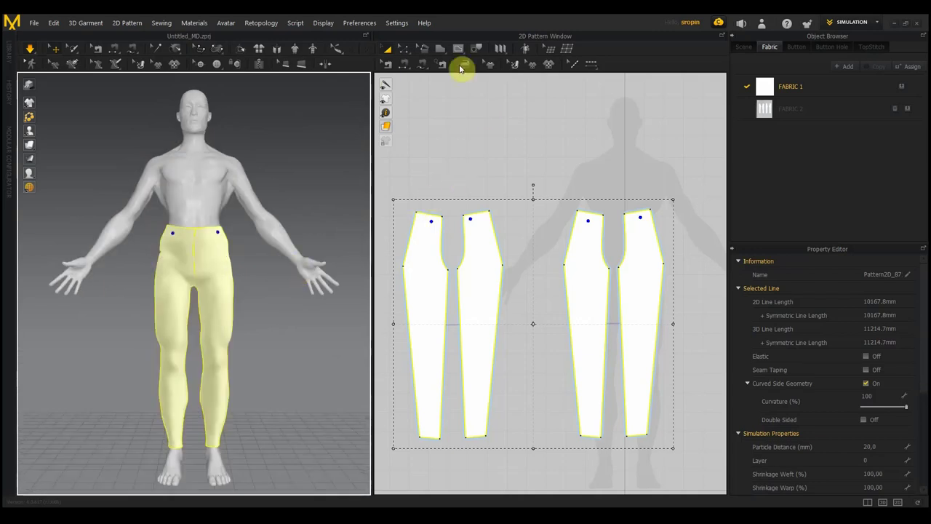
Step: Draw a small rectangle (412.7 mm edge) above the left trouser pair and place its Symmetric Pattern copy beside it
{"action": "left_click", "coordinate": [441, 48]}
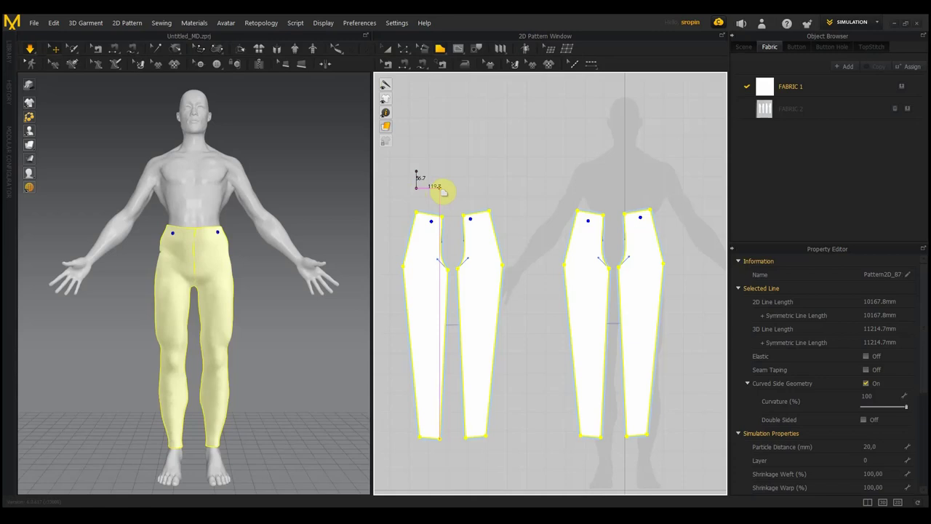
{"action": "left_click_drag", "start_coordinate": [435, 174], "coordinate": [416, 171]}
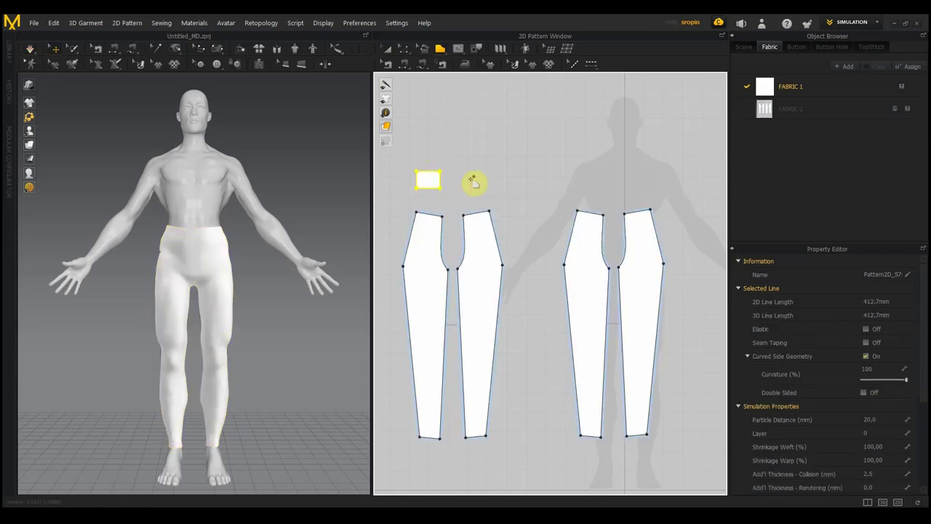
{"action": "left_click", "coordinate": [387, 49]}
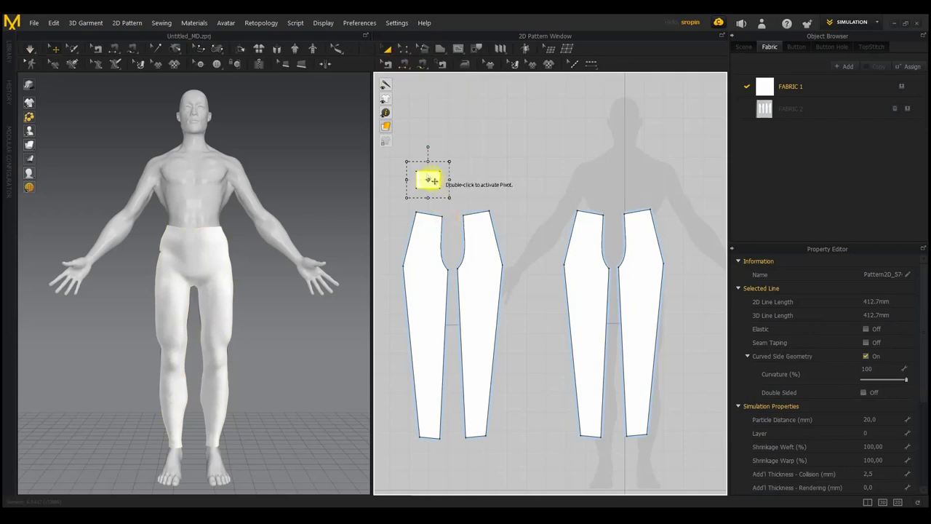
{"action": "right_click", "coordinate": [426, 177]}
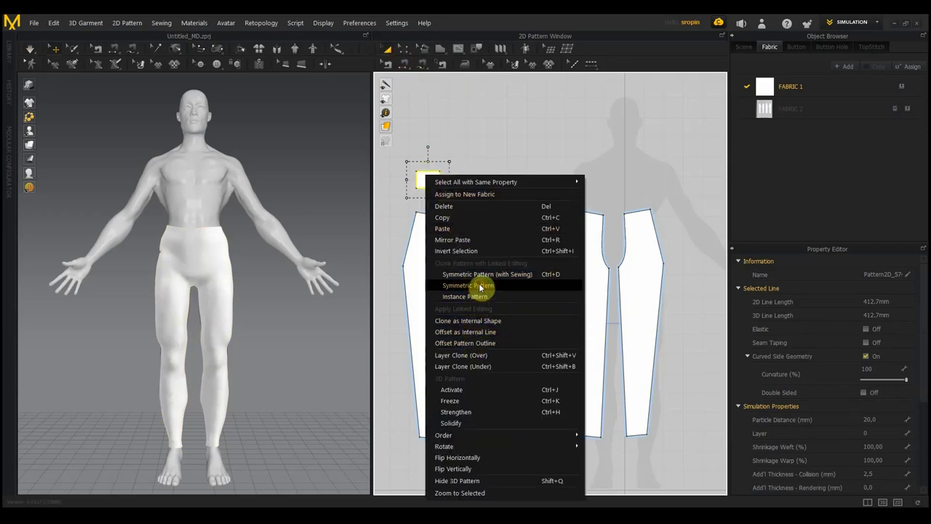
{"action": "left_click", "coordinate": [472, 295]}
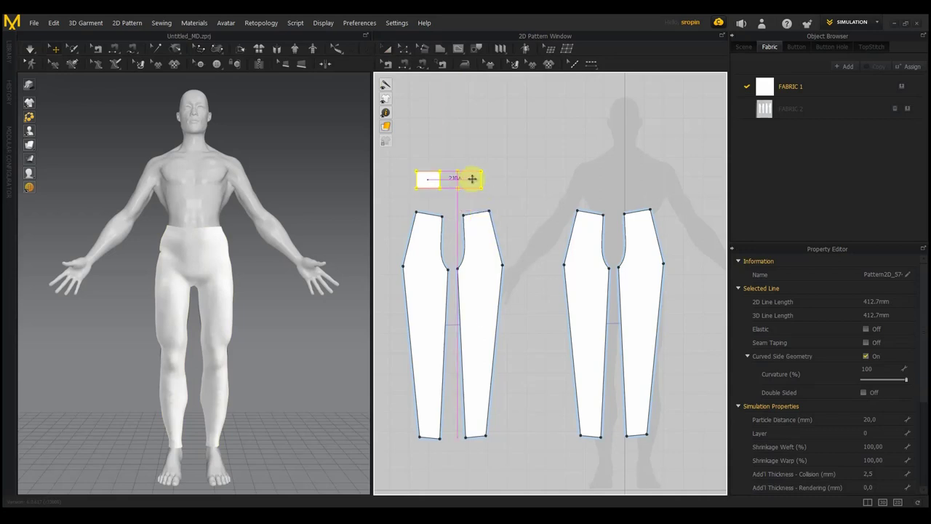
{"action": "left_click", "coordinate": [472, 178]}
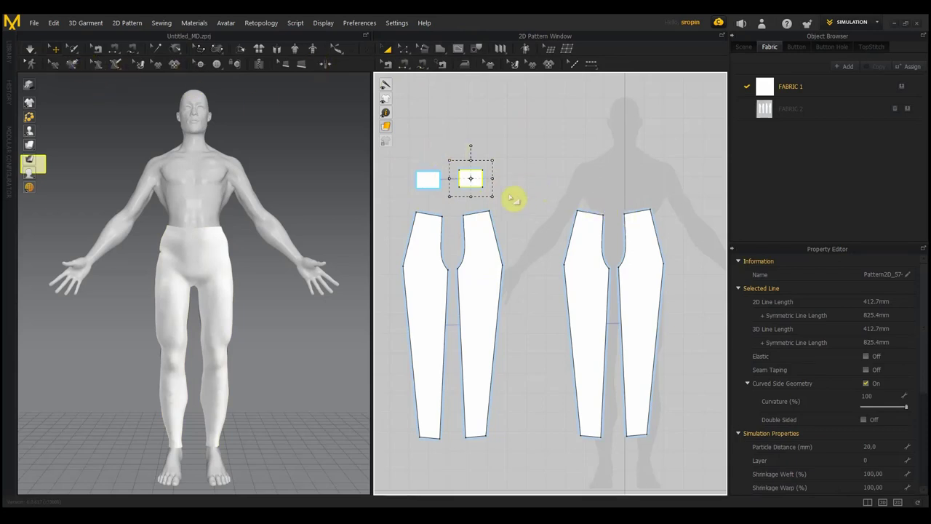
Step: Copy both small waistband rectangles and paste a duplicate pair
{"action": "scroll", "coordinate": [512, 193], "scroll_direction": "up", "scroll_amount": 2}
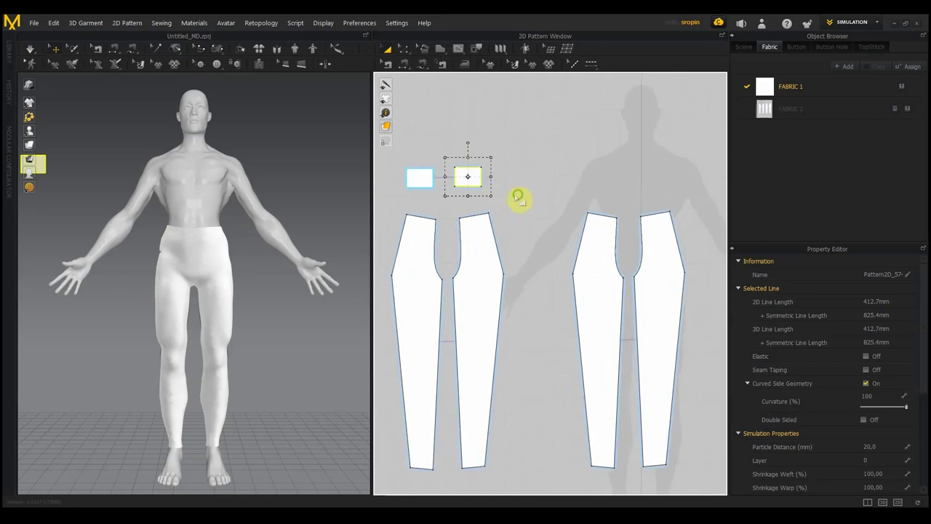
{"action": "right_click_drag", "start_coordinate": [517, 198], "coordinate": [544, 195]}
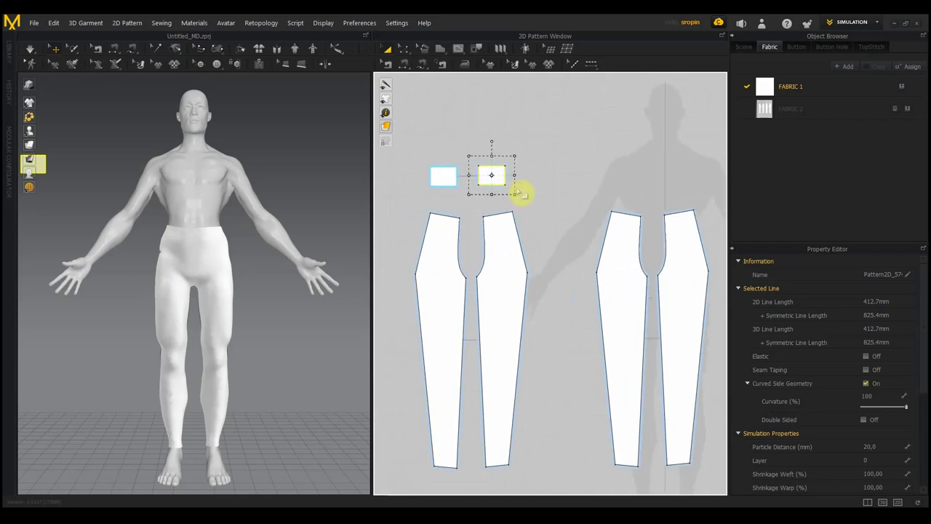
{"action": "left_click", "coordinate": [534, 194]}
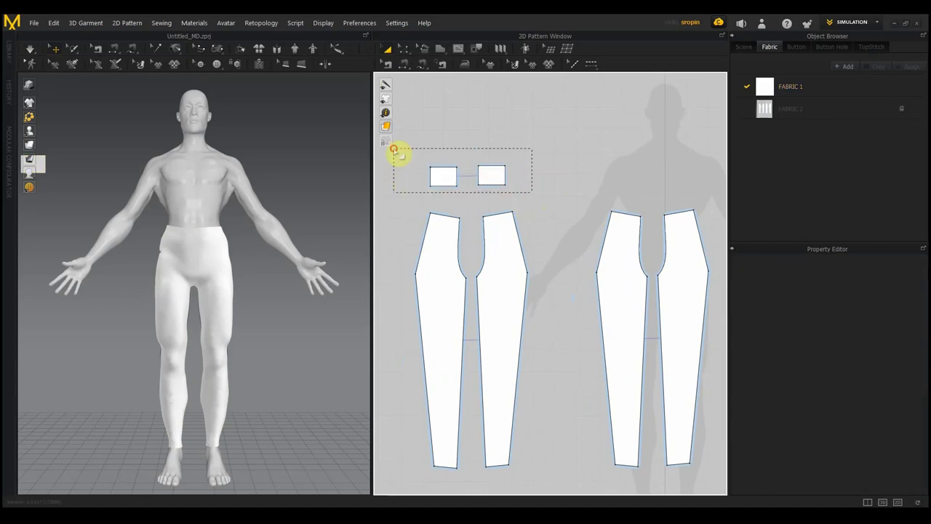
{"action": "right_click", "coordinate": [442, 178]}
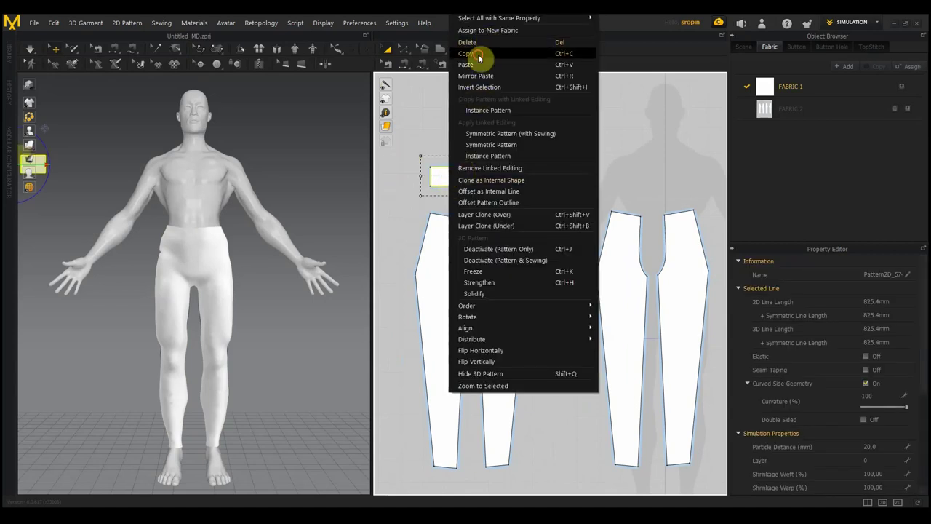
{"action": "left_click", "coordinate": [478, 54]}
{"action": "right_click", "coordinate": [544, 147]}
{"action": "left_click", "coordinate": [570, 163]}
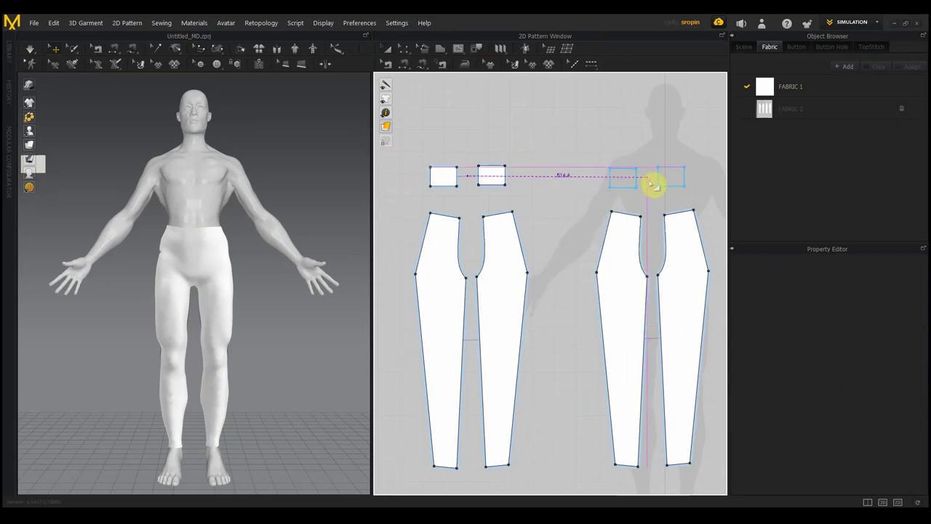
Step: Place the pasted pair above the right trousers and move it down to the avatar's waist
{"action": "left_click", "coordinate": [652, 181]}
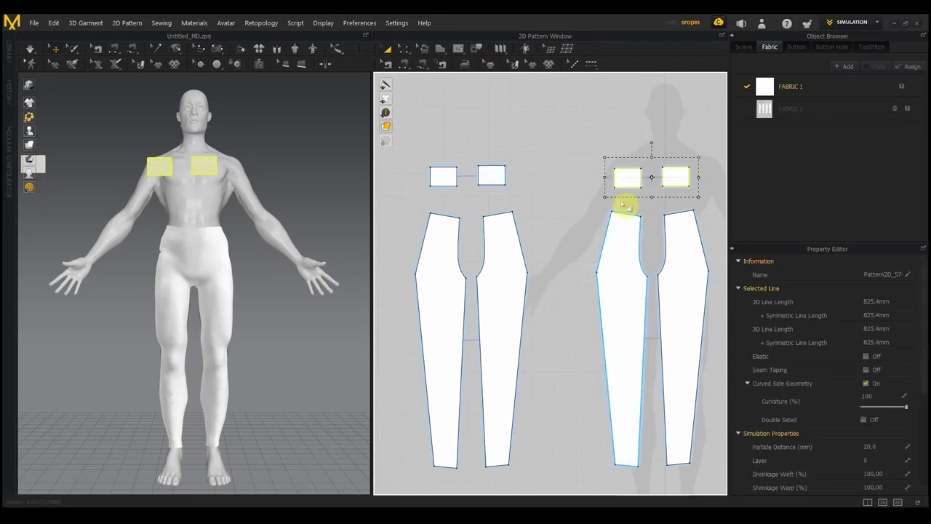
{"action": "scroll", "coordinate": [299, 236], "scroll_direction": "down", "scroll_amount": 3}
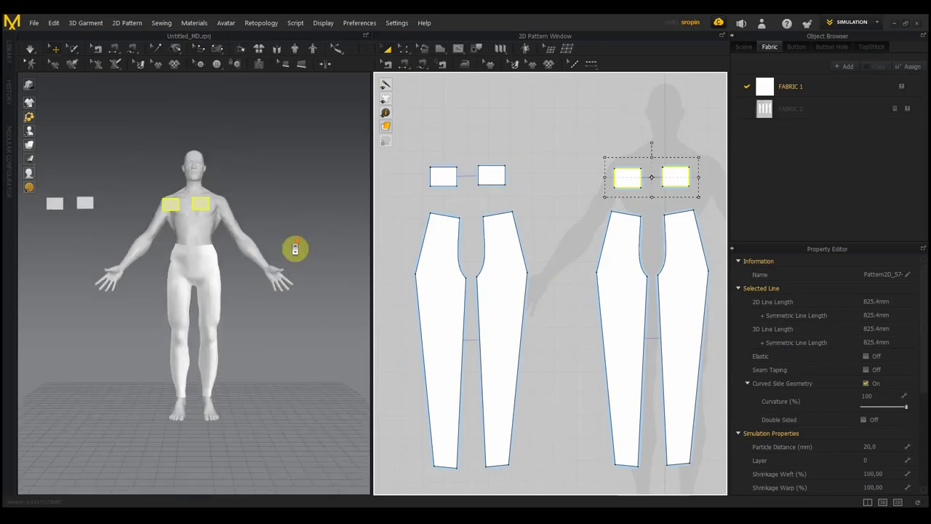
{"action": "middle_click_drag", "start_coordinate": [295, 247], "coordinate": [269, 306]}
{"action": "right_click_drag", "start_coordinate": [286, 311], "coordinate": [191, 320]}
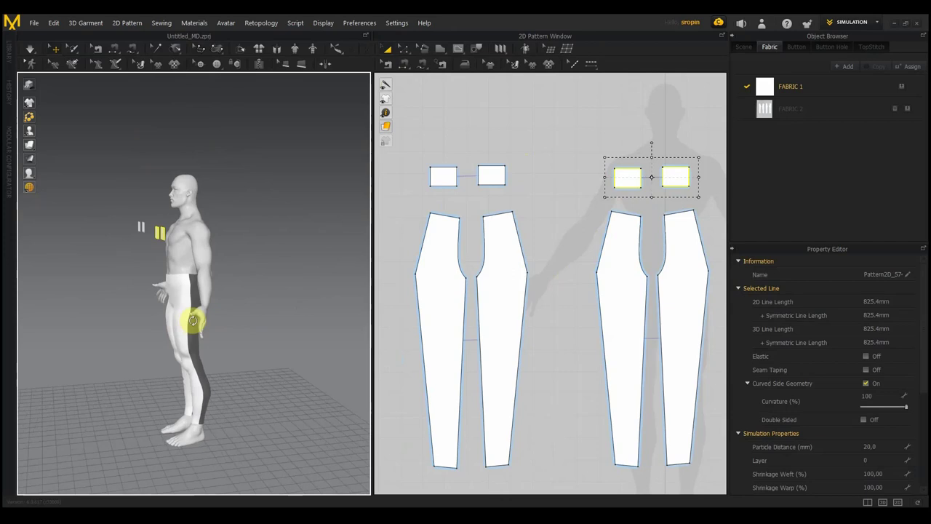
{"action": "left_click", "coordinate": [608, 292]}
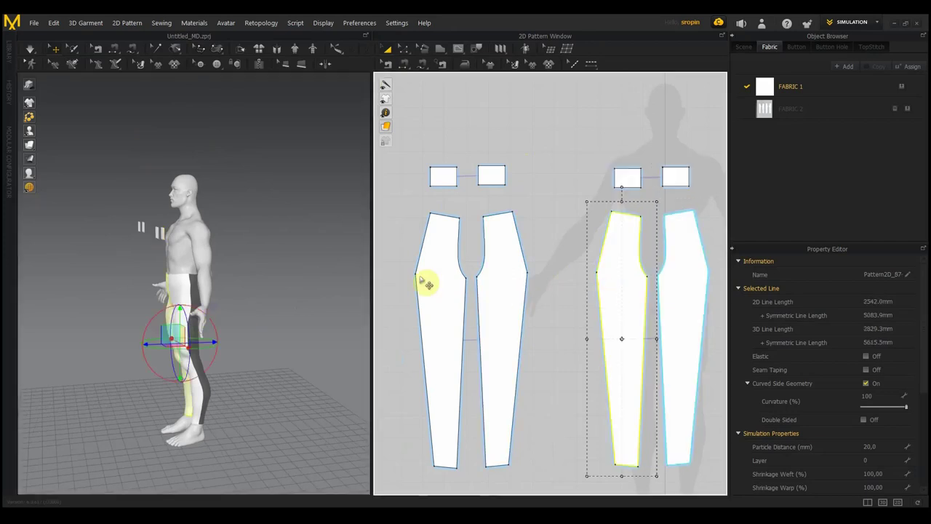
{"action": "left_click", "coordinate": [706, 191]}
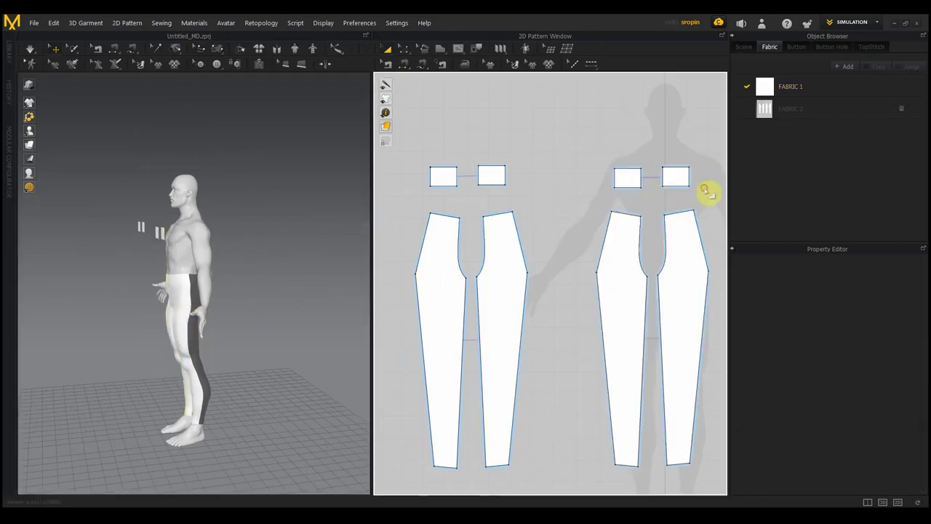
{"action": "left_click_drag", "start_coordinate": [696, 195], "coordinate": [591, 158]}
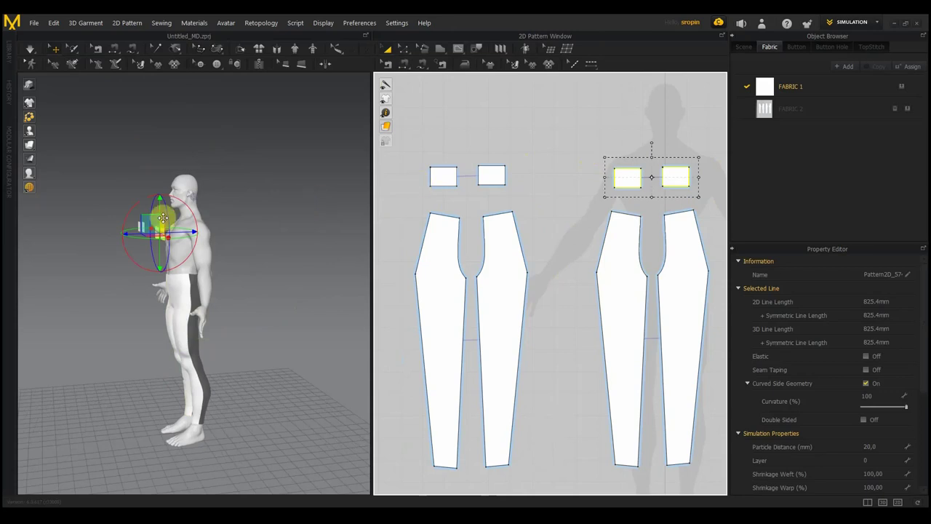
{"action": "left_click_drag", "start_coordinate": [149, 217], "coordinate": [157, 258]}
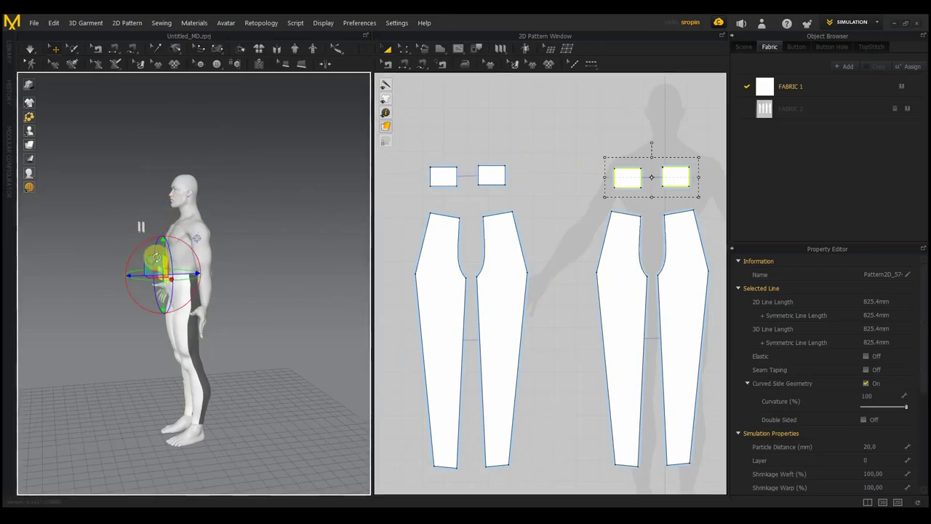
{"action": "scroll", "coordinate": [178, 262], "scroll_direction": "up", "scroll_amount": 3}
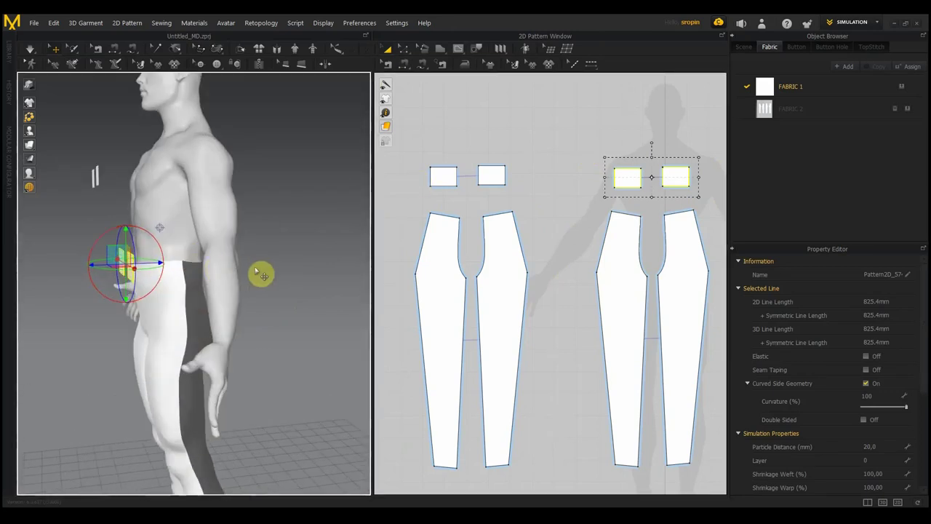
{"action": "scroll", "coordinate": [262, 273], "scroll_direction": "up", "scroll_amount": 2}
{"action": "right_click_drag", "start_coordinate": [271, 275], "coordinate": [361, 261]}
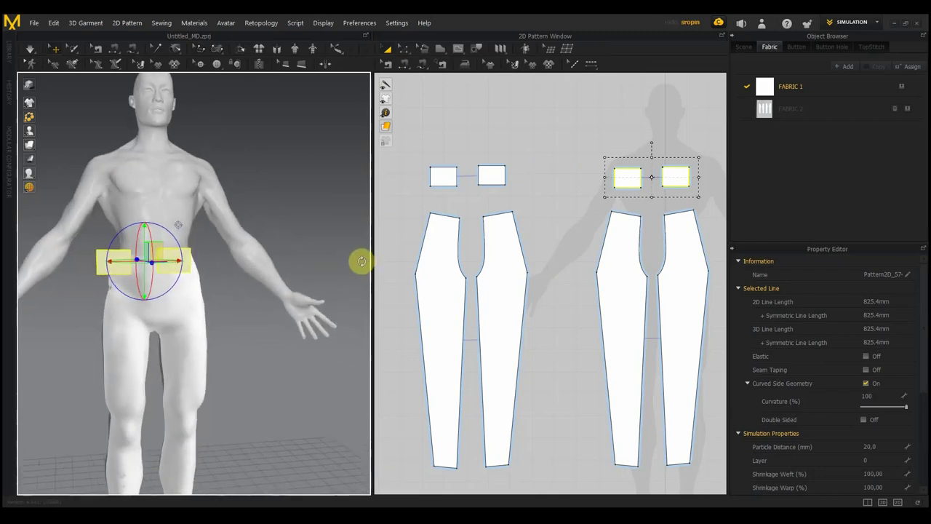
{"action": "key", "text": "2"}
{"action": "left_click_drag", "start_coordinate": [194, 218], "coordinate": [202, 211]}
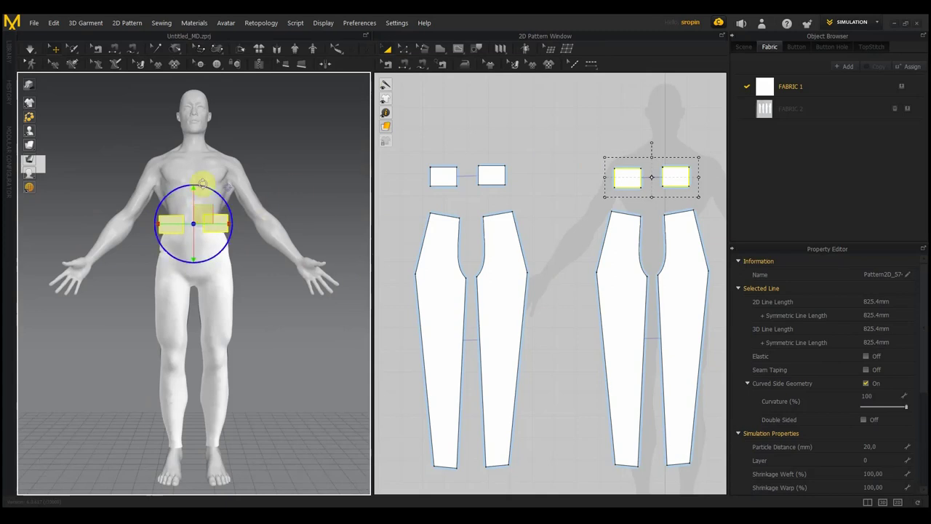
Step: Move the rectangle pair above the left trousers onto the avatar's waist and side
{"action": "mouse_move", "coordinate": [536, 197]}
{"action": "left_mouse_down"}
{"action": "mouse_move", "coordinate": [453, 191]}
{"action": "mouse_move", "coordinate": [389, 173]}
{"action": "left_mouse_up"}
{"action": "mouse_move", "coordinate": [339, 243]}
{"action": "right_mouse_down"}
{"action": "mouse_move", "coordinate": [165, 254]}
{"action": "mouse_move", "coordinate": [315, 235]}
{"action": "mouse_move", "coordinate": [274, 243]}
{"action": "right_mouse_up"}
{"action": "scroll", "coordinate": [254, 245], "scroll_direction": "down", "scroll_amount": 2}
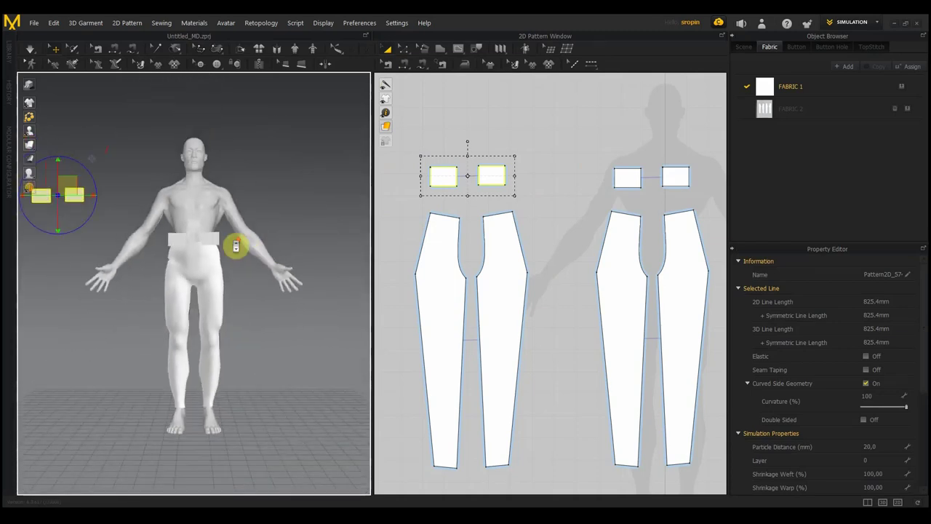
{"action": "scroll", "coordinate": [235, 243], "scroll_direction": "down", "scroll_amount": 2}
{"action": "mouse_move", "coordinate": [87, 192]}
{"action": "left_mouse_down"}
{"action": "mouse_move", "coordinate": [149, 200]}
{"action": "mouse_move", "coordinate": [201, 229]}
{"action": "left_mouse_up"}
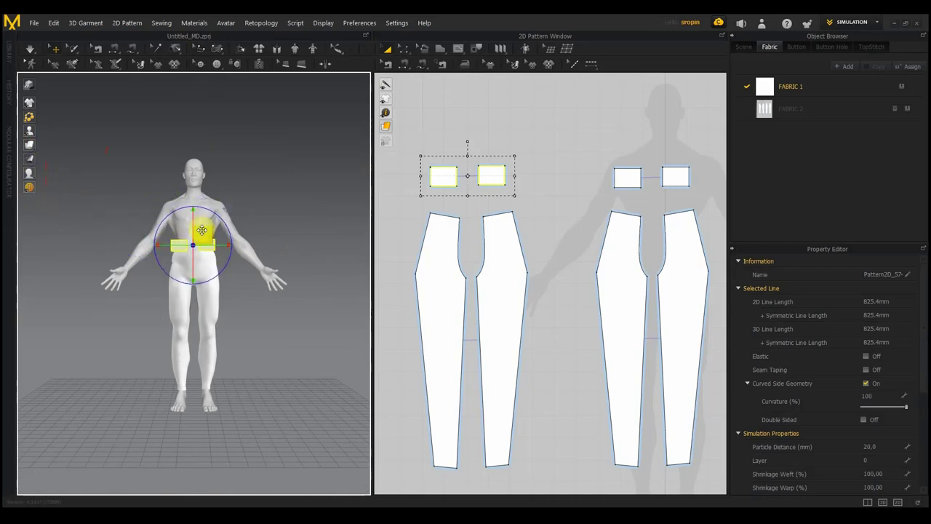
{"action": "mouse_move", "coordinate": [219, 224]}
{"action": "right_mouse_down"}
{"action": "mouse_move", "coordinate": [241, 229]}
{"action": "mouse_move", "coordinate": [195, 247]}
{"action": "right_mouse_up"}
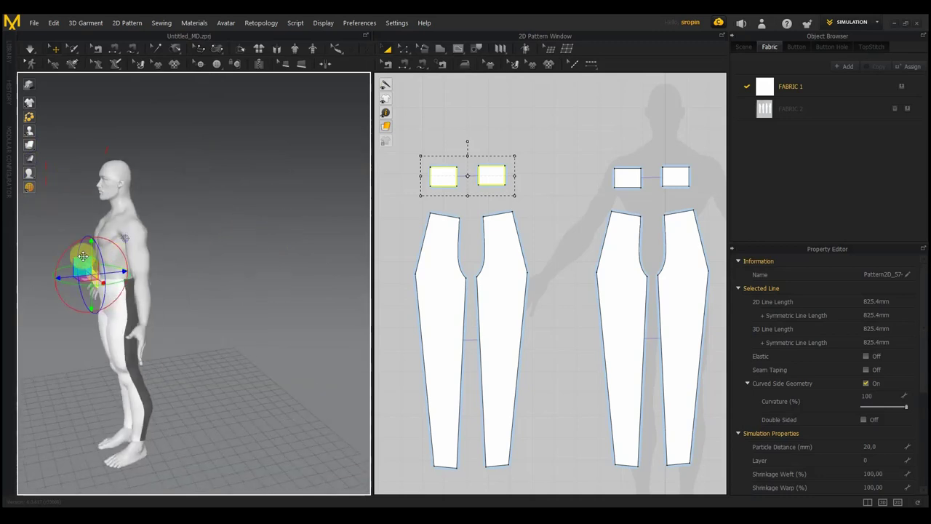
{"action": "left_click_drag", "start_coordinate": [101, 258], "coordinate": [136, 255]}
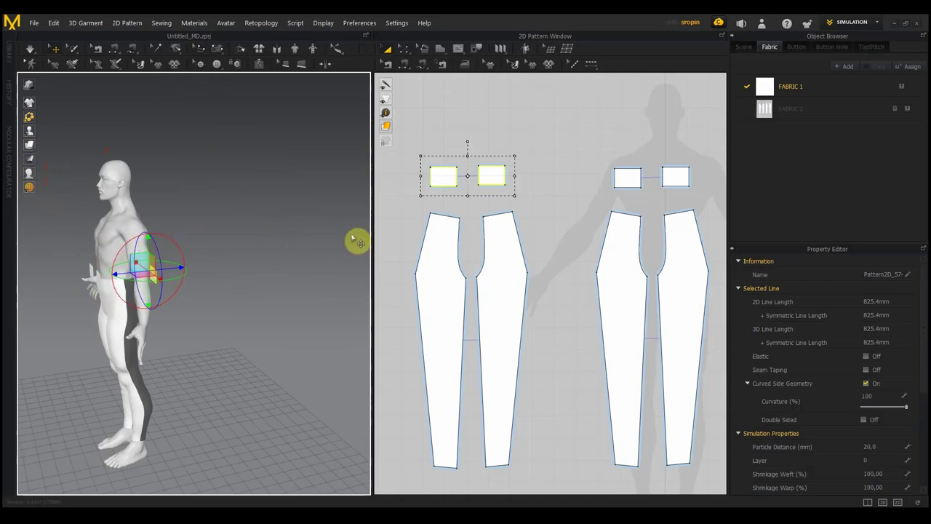
{"action": "mouse_move", "coordinate": [320, 222]}
{"action": "right_mouse_down"}
{"action": "mouse_move", "coordinate": [258, 222]}
{"action": "mouse_move", "coordinate": [346, 207]}
{"action": "right_mouse_up"}
{"action": "scroll", "coordinate": [261, 227], "scroll_direction": "up", "scroll_amount": 3}
{"action": "scroll", "coordinate": [447, 178], "scroll_direction": "up", "scroll_amount": 2}
{"action": "scroll", "coordinate": [469, 189], "scroll_direction": "up", "scroll_amount": 3}
{"action": "scroll", "coordinate": [473, 190], "scroll_direction": "down", "scroll_amount": 1}
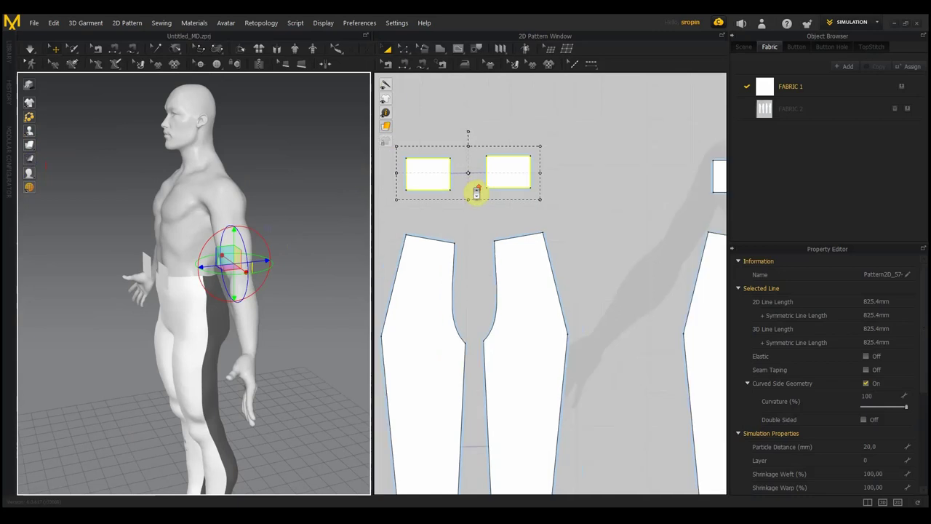
Step: Sew the first rectangle pair to the trouser tops and to each other's facing edges
{"action": "left_click", "coordinate": [588, 209]}
{"action": "right_click_drag", "start_coordinate": [588, 209], "coordinate": [639, 202]}
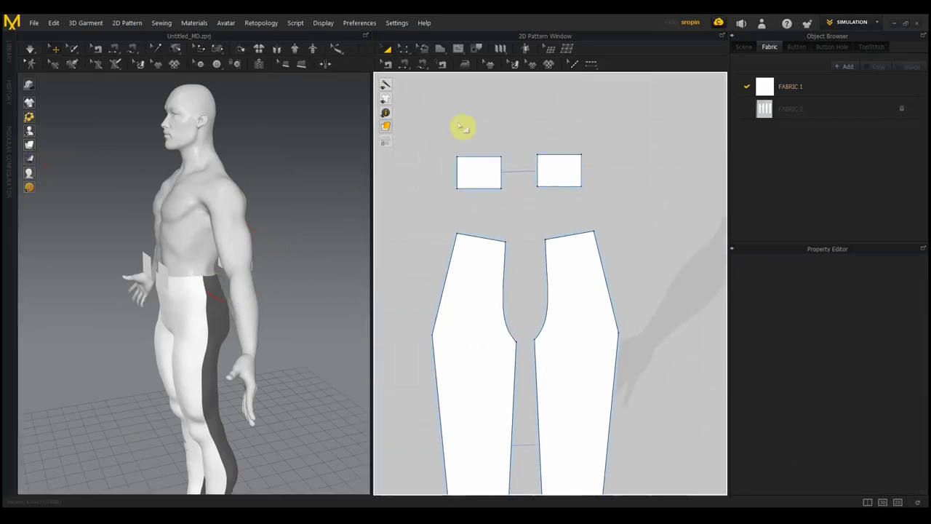
{"action": "left_click", "coordinate": [404, 64]}
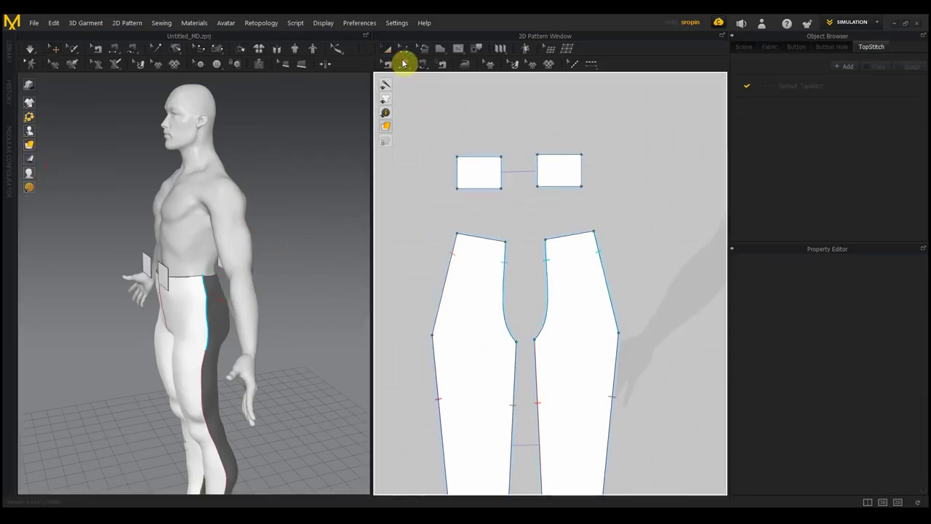
{"action": "left_click", "coordinate": [484, 189]}
{"action": "left_click", "coordinate": [482, 237]}
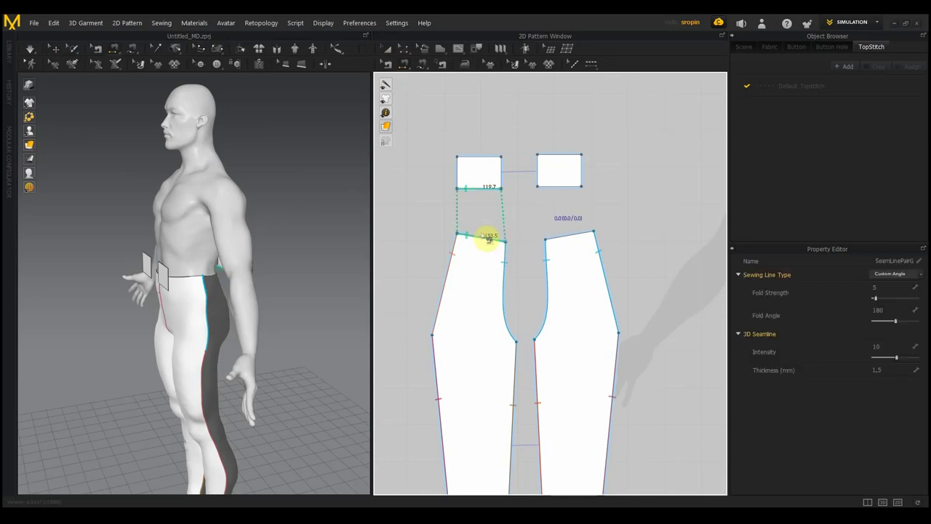
{"action": "left_click", "coordinate": [558, 187]}
{"action": "left_click", "coordinate": [567, 236]}
{"action": "left_click", "coordinate": [545, 176]}
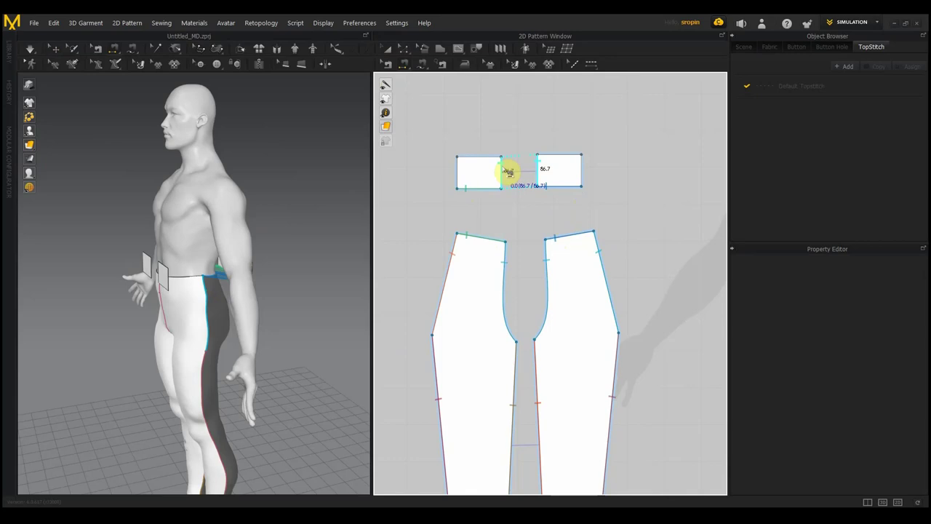
{"action": "left_click", "coordinate": [509, 172]}
Step: Sew the second pair's left rectangle to its trouser top and join the facing edges
{"action": "scroll", "coordinate": [557, 218], "scroll_direction": "up", "scroll_amount": 3}
{"action": "scroll", "coordinate": [560, 218], "scroll_direction": "down", "scroll_amount": 5}
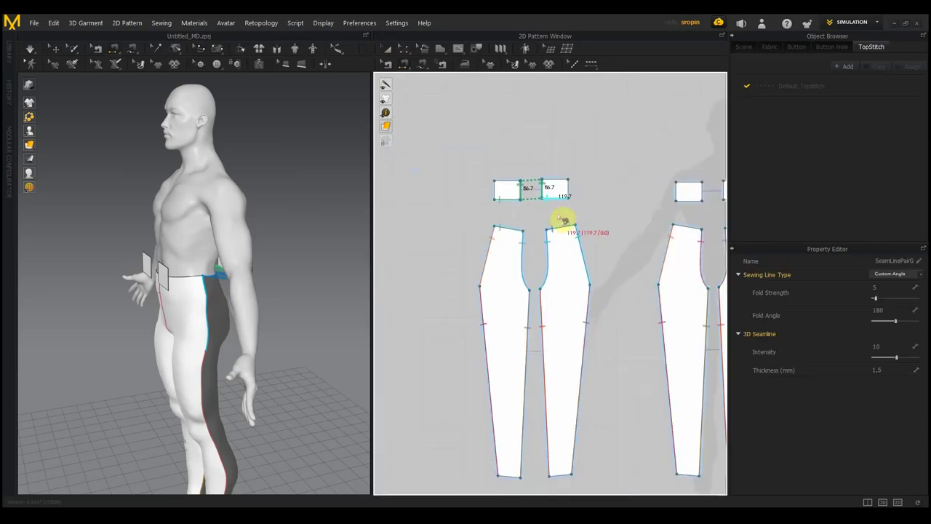
{"action": "scroll", "coordinate": [511, 212], "scroll_direction": "up", "scroll_amount": 1}
{"action": "scroll", "coordinate": [456, 191], "scroll_direction": "down", "scroll_amount": 3}
{"action": "scroll", "coordinate": [482, 233], "scroll_direction": "up", "scroll_amount": 5}
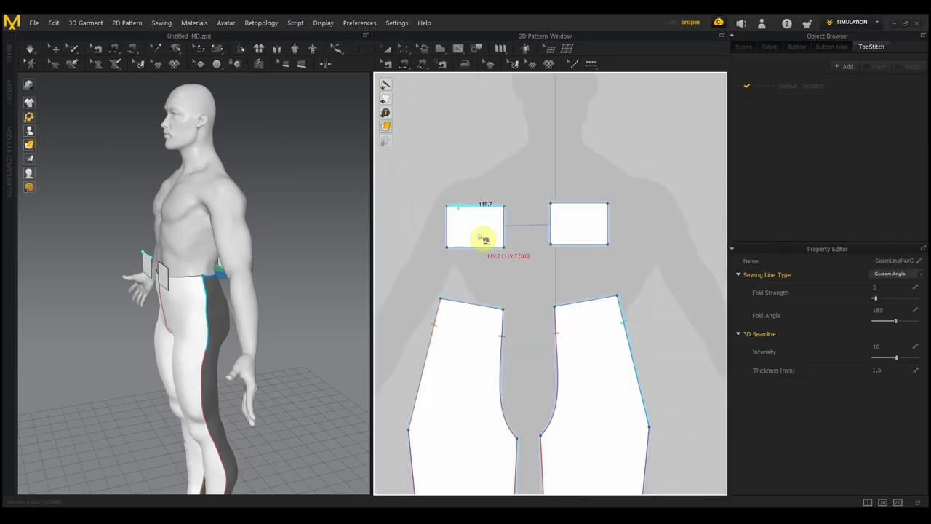
{"action": "left_click", "coordinate": [484, 248]}
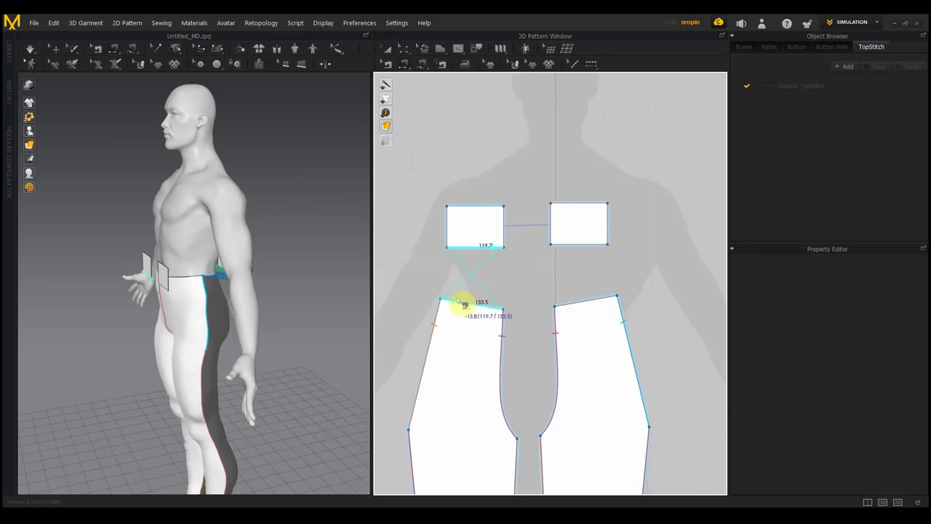
{"action": "left_click", "coordinate": [499, 312]}
{"action": "left_click", "coordinate": [570, 248]}
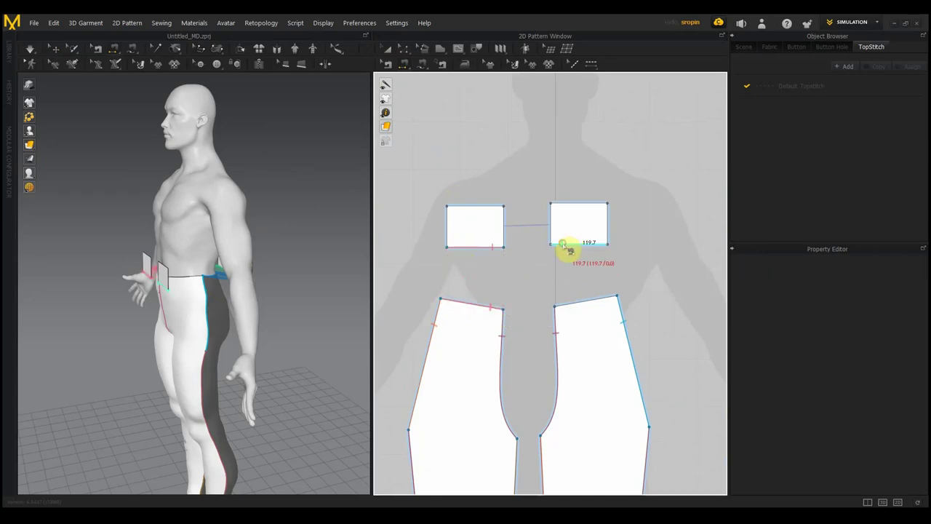
{"action": "left_click", "coordinate": [504, 224]}
{"action": "left_click", "coordinate": [556, 220]}
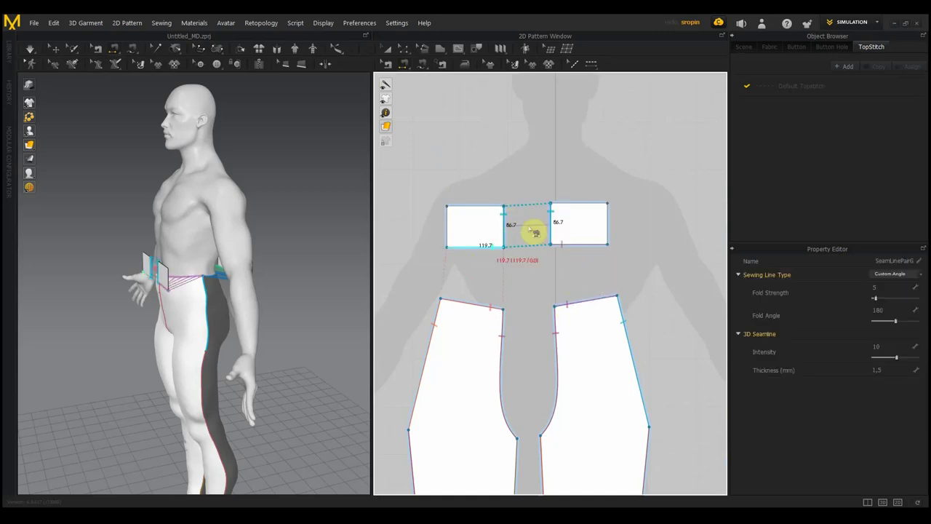
Step: In 3D, sew the remaining waistband seams, including the waistband edge to the middle panel
{"action": "mouse_move", "coordinate": [242, 251]}
{"action": "right_mouse_down"}
{"action": "mouse_move", "coordinate": [293, 203]}
{"action": "mouse_move", "coordinate": [291, 254]}
{"action": "mouse_move", "coordinate": [233, 216]}
{"action": "mouse_move", "coordinate": [216, 229]}
{"action": "mouse_move", "coordinate": [235, 228]}
{"action": "right_mouse_up"}
{"action": "scroll", "coordinate": [293, 254], "scroll_direction": "up", "scroll_amount": 2}
{"action": "scroll", "coordinate": [285, 255], "scroll_direction": "up", "scroll_amount": 2}
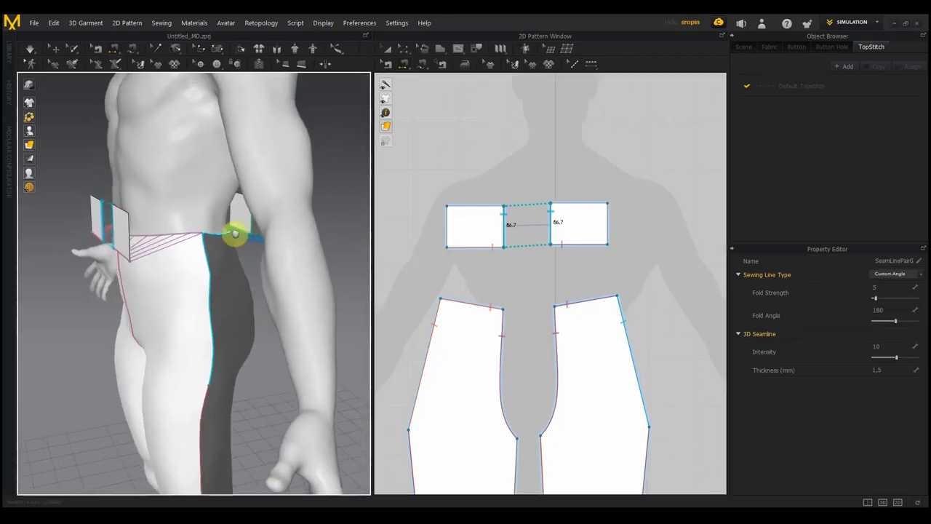
{"action": "right_click_drag", "start_coordinate": [340, 193], "coordinate": [362, 183]}
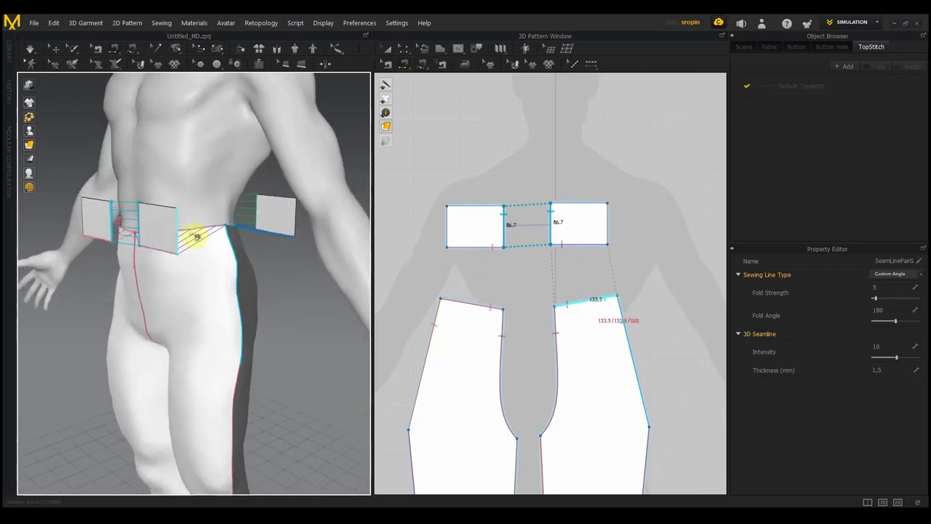
{"action": "left_click", "coordinate": [298, 221]}
{"action": "mouse_move", "coordinate": [281, 252]}
{"action": "right_mouse_down"}
{"action": "mouse_move", "coordinate": [363, 272]}
{"action": "mouse_move", "coordinate": [461, 258]}
{"action": "right_mouse_up"}
{"action": "mouse_move", "coordinate": [226, 228]}
{"action": "right_mouse_down"}
{"action": "mouse_move", "coordinate": [226, 256]}
{"action": "mouse_move", "coordinate": [367, 246]}
{"action": "mouse_move", "coordinate": [305, 251]}
{"action": "mouse_move", "coordinate": [234, 240]}
{"action": "mouse_move", "coordinate": [141, 201]}
{"action": "right_mouse_up"}
{"action": "left_click", "coordinate": [127, 199]}
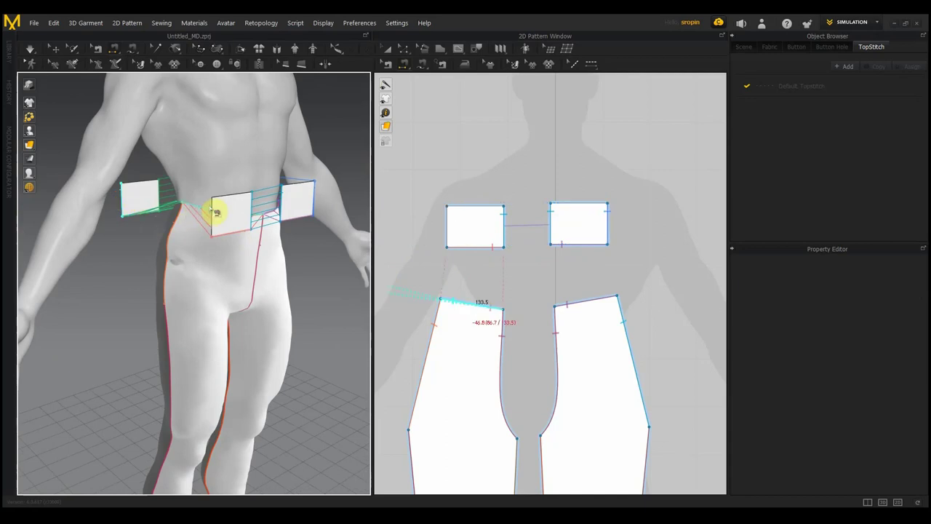
{"action": "left_click", "coordinate": [213, 209]}
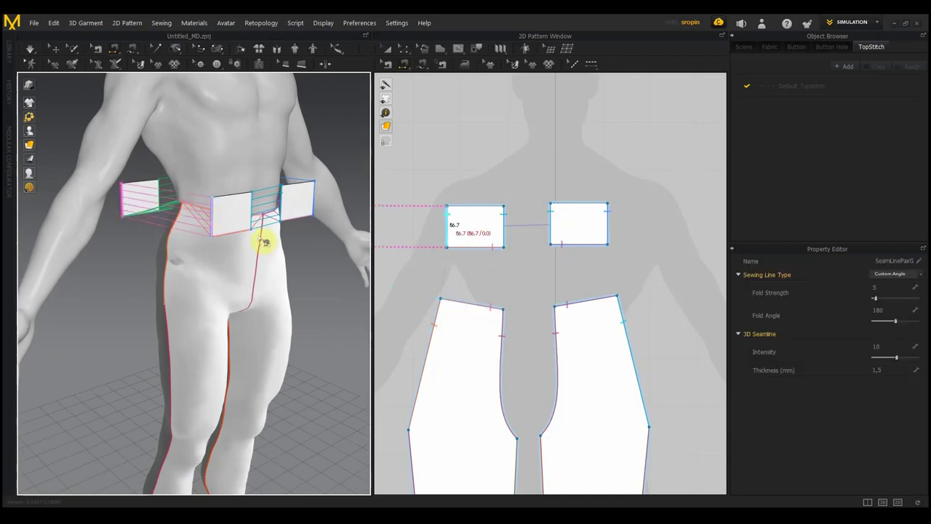
Step: Simulate the garment and inspect the waistband and trousers on the avatar
{"action": "key", "text": "space"}
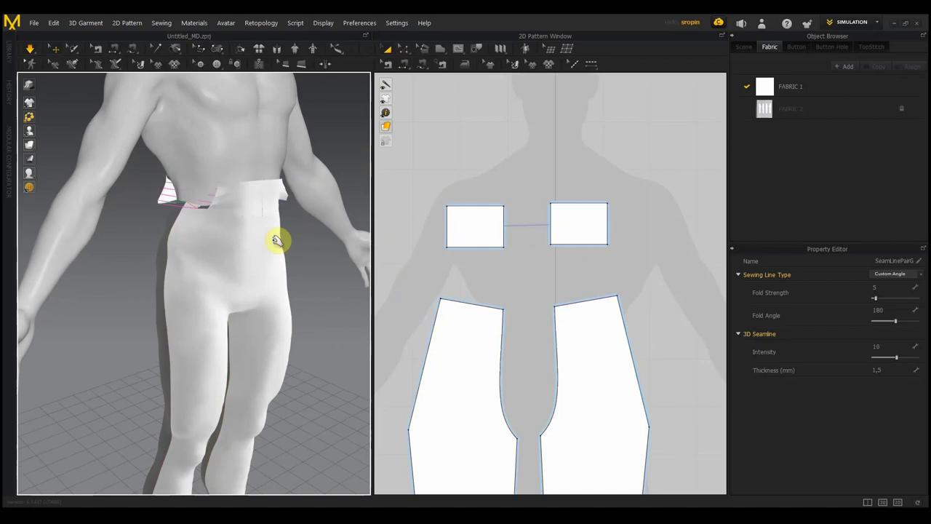
{"action": "mouse_move", "coordinate": [290, 245]}
{"action": "right_mouse_down"}
{"action": "mouse_move", "coordinate": [240, 240]}
{"action": "mouse_move", "coordinate": [276, 235]}
{"action": "mouse_move", "coordinate": [194, 234]}
{"action": "right_mouse_up"}
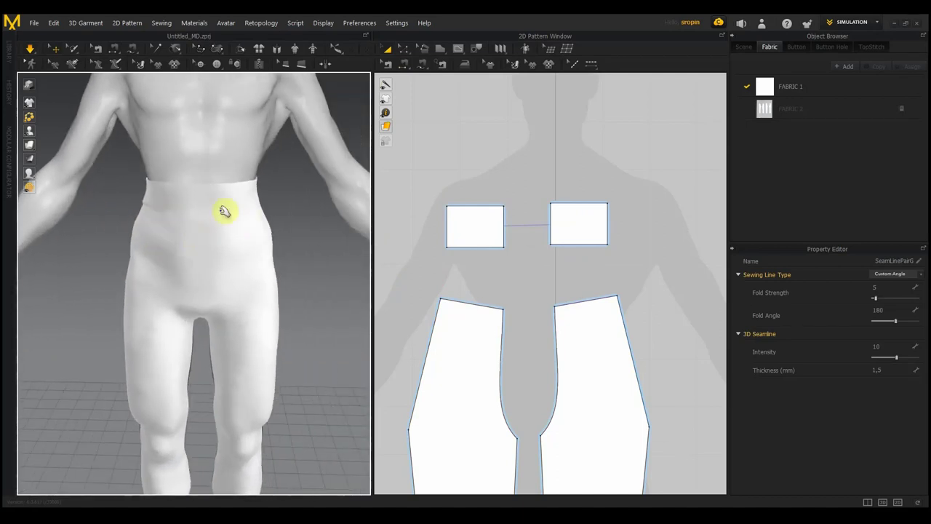
{"action": "scroll", "coordinate": [237, 224], "scroll_direction": "up", "scroll_amount": 2}
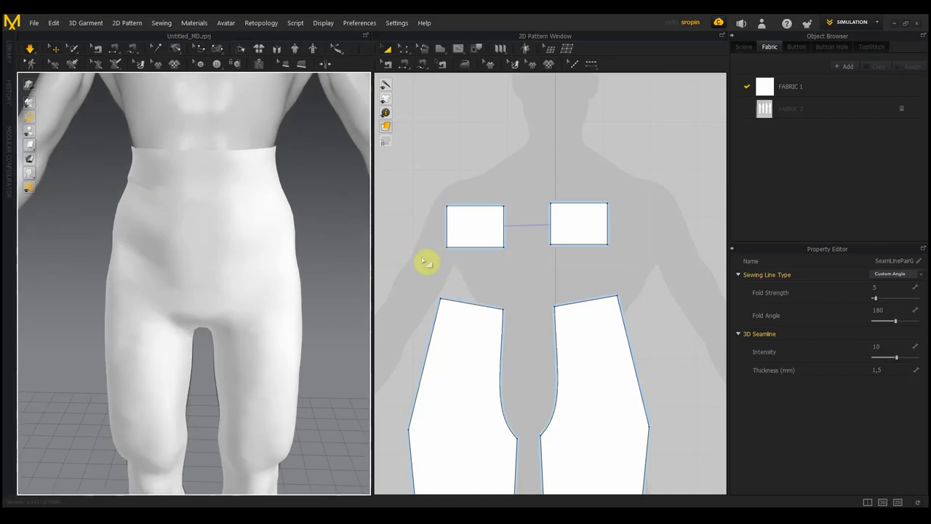
{"action": "scroll", "coordinate": [343, 275], "scroll_direction": "up", "scroll_amount": 2}
{"action": "scroll", "coordinate": [342, 276], "scroll_direction": "down", "scroll_amount": 2}
{"action": "scroll", "coordinate": [337, 282], "scroll_direction": "down", "scroll_amount": 2}
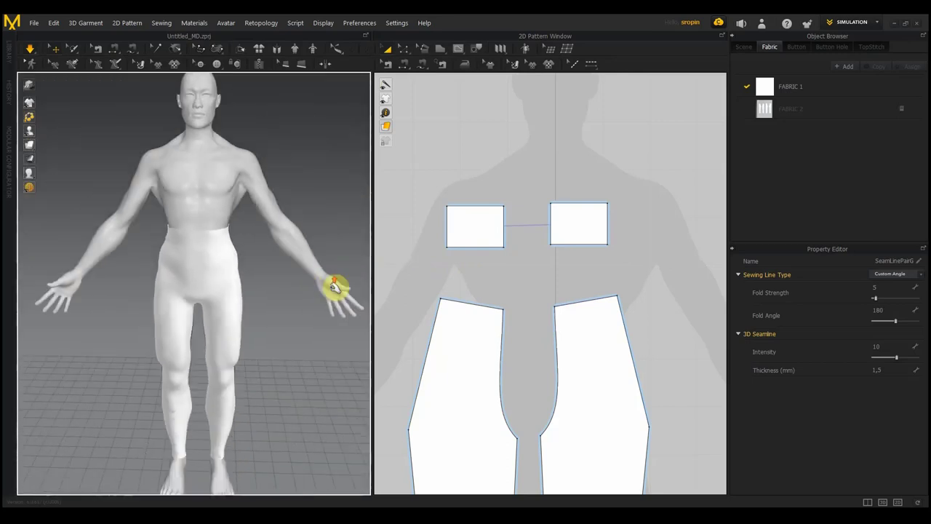
{"action": "scroll", "coordinate": [334, 283], "scroll_direction": "down", "scroll_amount": 2}
{"action": "scroll", "coordinate": [626, 297], "scroll_direction": "up", "scroll_amount": 2}
{"action": "scroll", "coordinate": [626, 298], "scroll_direction": "down", "scroll_amount": 5}
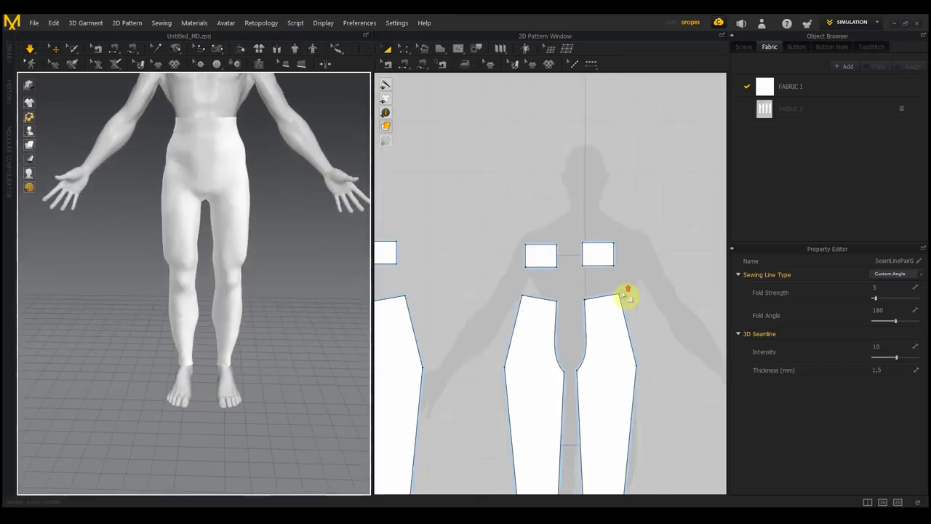
{"action": "scroll", "coordinate": [625, 276], "scroll_direction": "down", "scroll_amount": 5}
{"action": "middle_click_drag", "start_coordinate": [626, 266], "coordinate": [613, 188]}
{"action": "scroll", "coordinate": [595, 242], "scroll_direction": "up", "scroll_amount": 3}
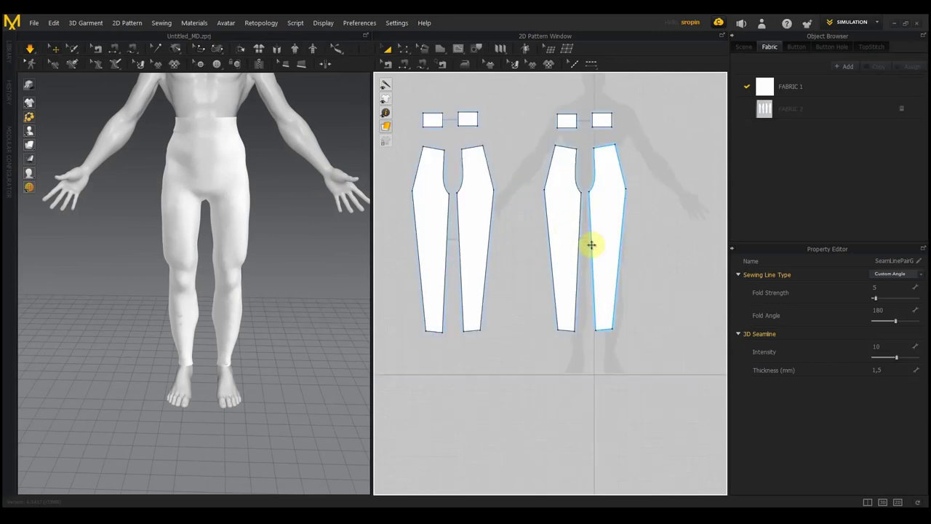
Step: Select both small waistband pieces in the pattern view
{"action": "left_click", "coordinate": [438, 318]}
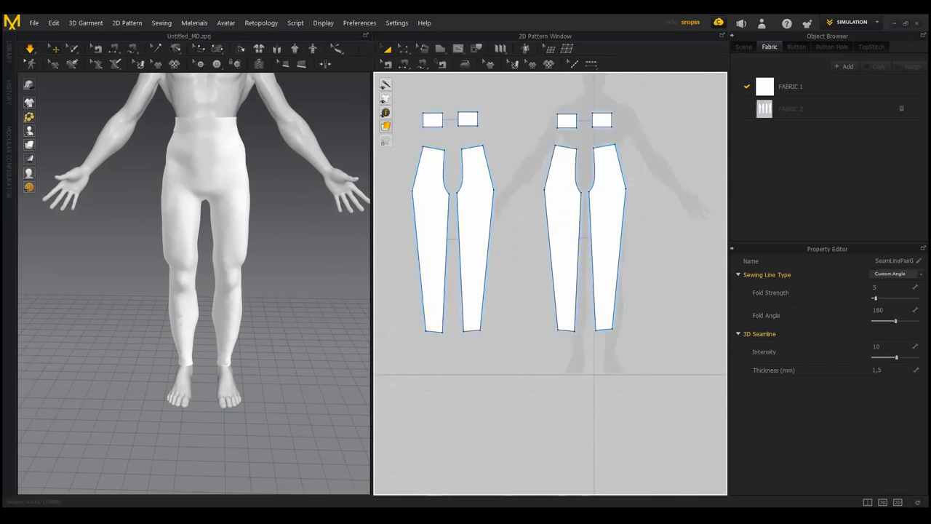
{"action": "left_click", "coordinate": [816, 486]}
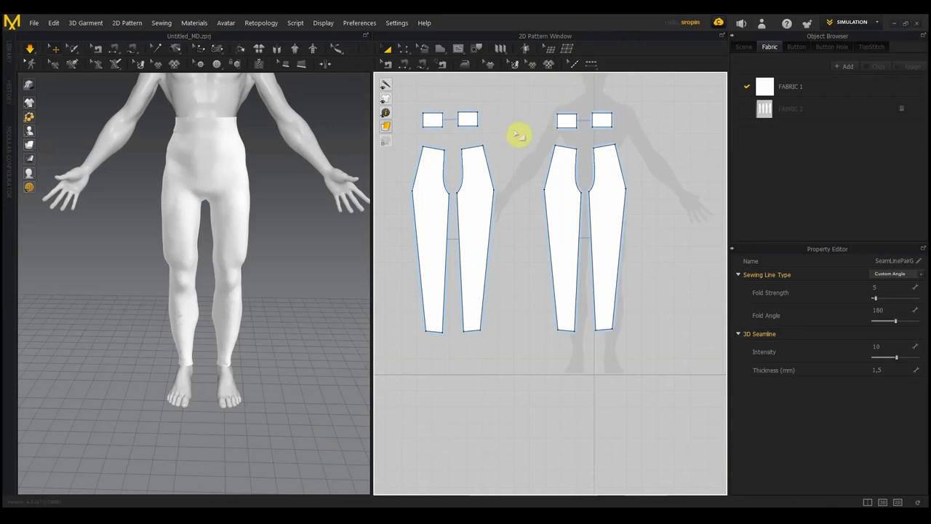
{"action": "left_click", "coordinate": [507, 135]}
{"action": "left_click_drag", "start_coordinate": [410, 124], "coordinate": [407, 103]}
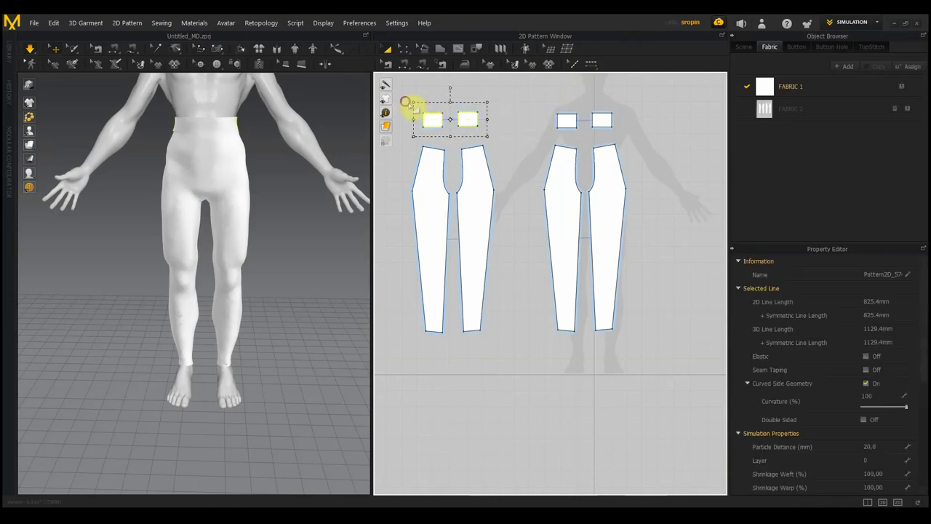
{"action": "right_click", "coordinate": [432, 119]}
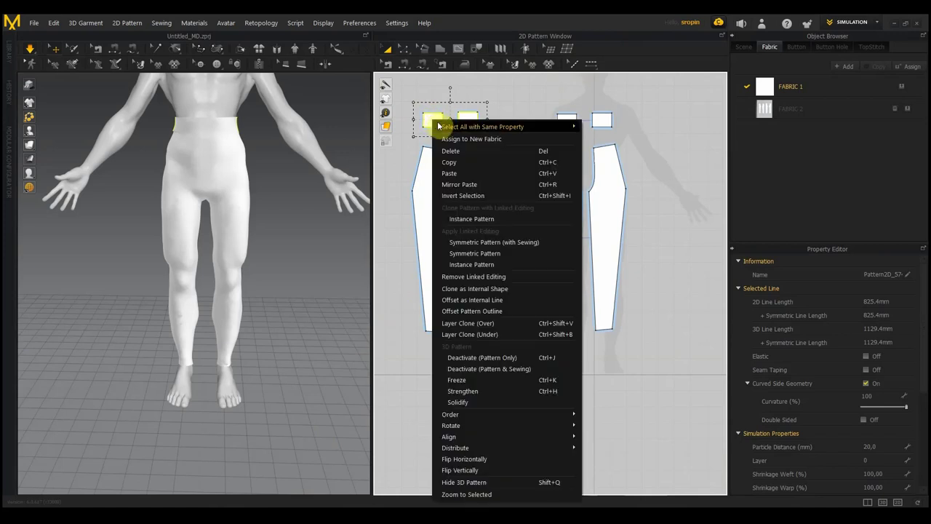
{"action": "left_click", "coordinate": [457, 164]}
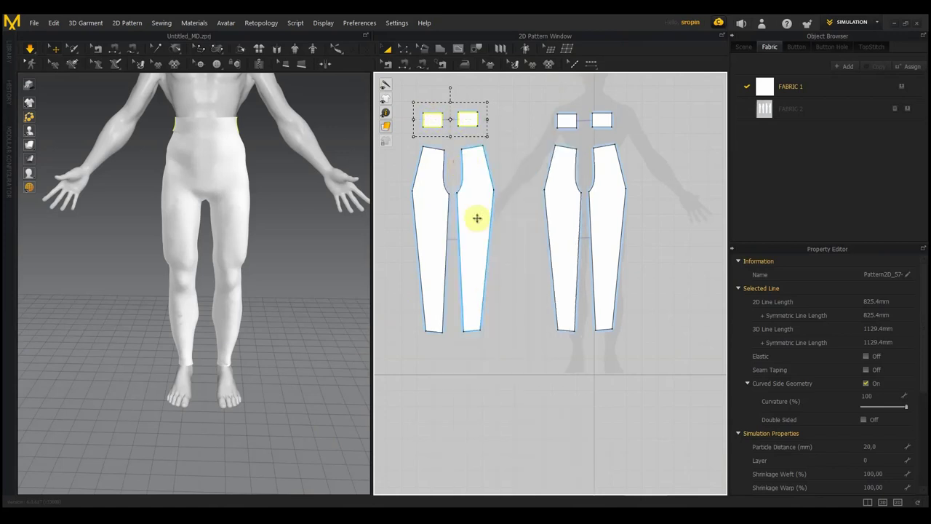
{"action": "right_click", "coordinate": [485, 373]}
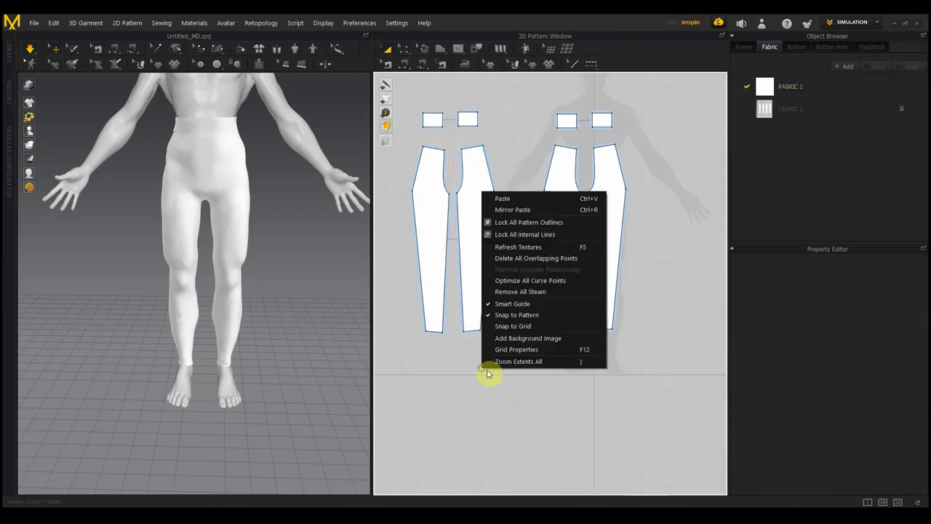
{"action": "left_click", "coordinate": [509, 198]}
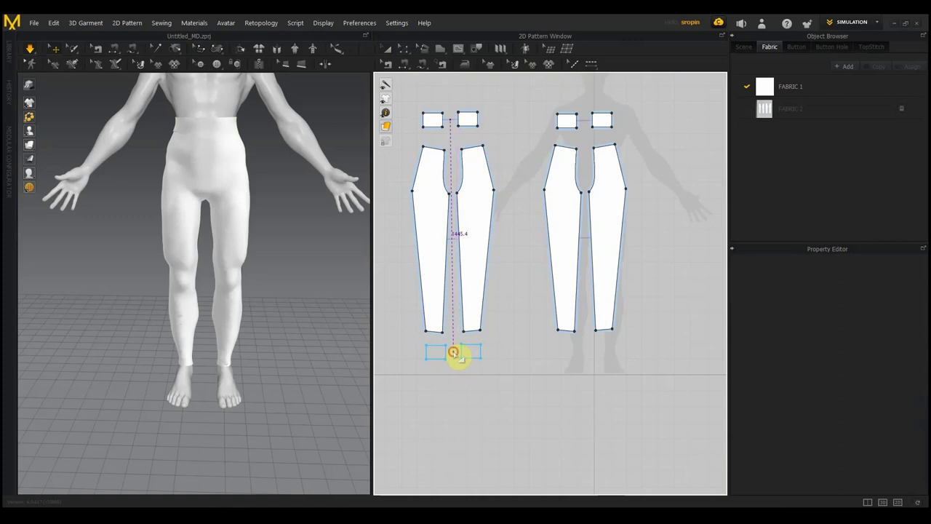
{"action": "left_click", "coordinate": [453, 352]}
{"action": "right_click", "coordinate": [566, 365]}
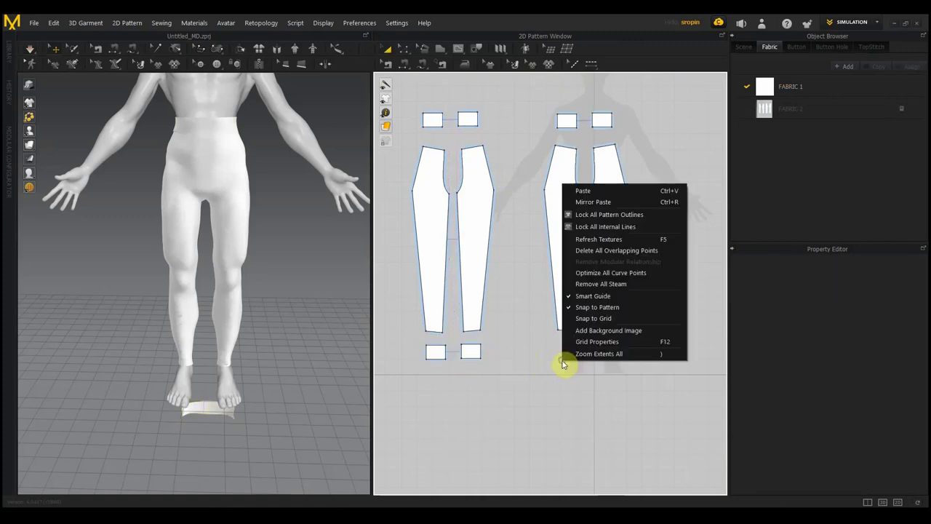
{"action": "left_click", "coordinate": [597, 193]}
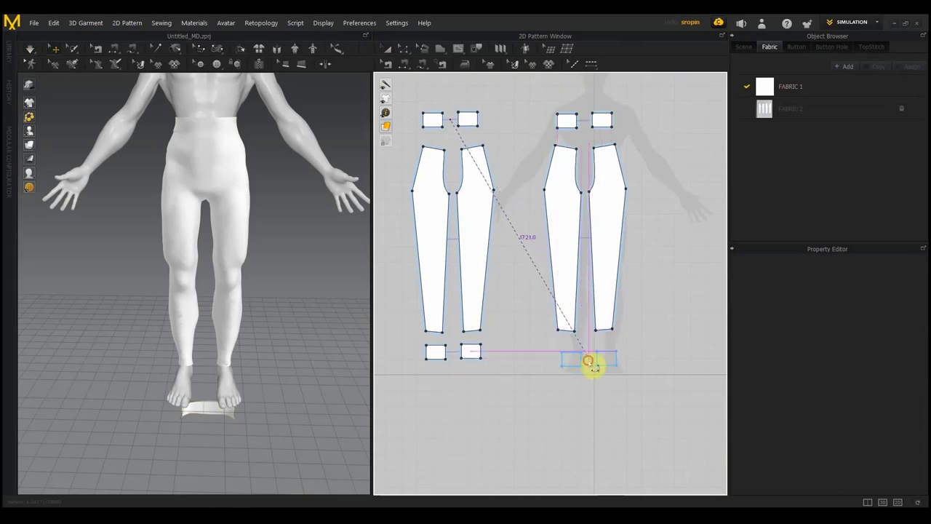
{"action": "left_click", "coordinate": [591, 364]}
{"action": "scroll", "coordinate": [298, 384], "scroll_direction": "up", "scroll_amount": 2}
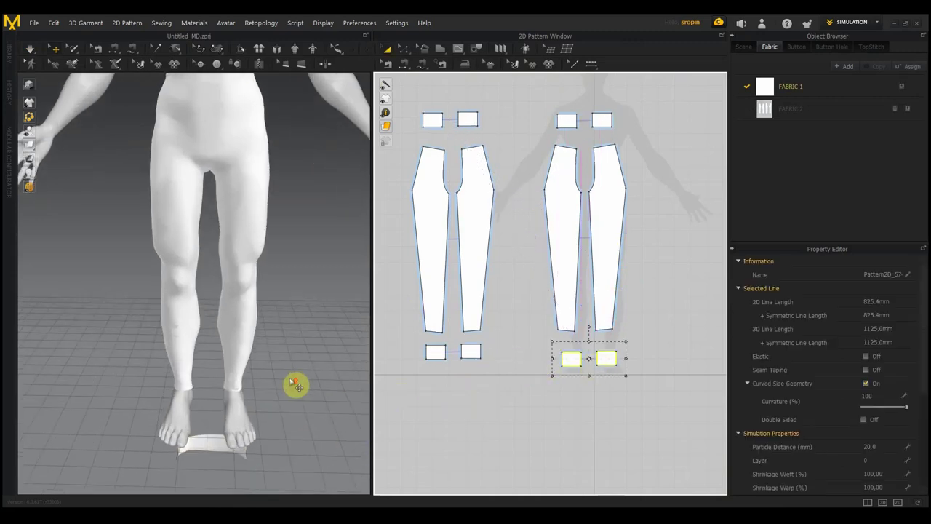
{"action": "scroll", "coordinate": [297, 385], "scroll_direction": "down", "scroll_amount": 3}
{"action": "scroll", "coordinate": [293, 383], "scroll_direction": "down", "scroll_amount": 2}
{"action": "scroll", "coordinate": [294, 383], "scroll_direction": "up", "scroll_amount": 2}
{"action": "scroll", "coordinate": [229, 345], "scroll_direction": "down", "scroll_amount": 3}
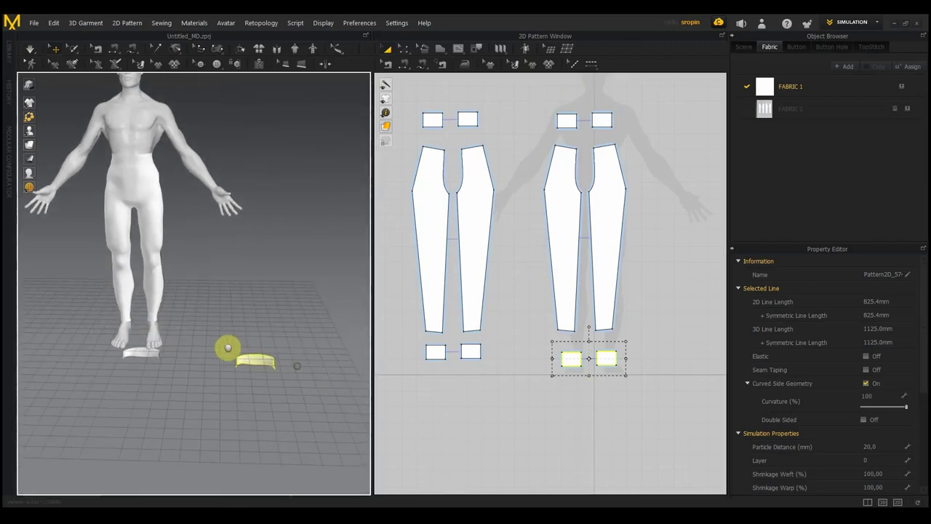
{"action": "scroll", "coordinate": [260, 356], "scroll_direction": "up", "scroll_amount": 2}
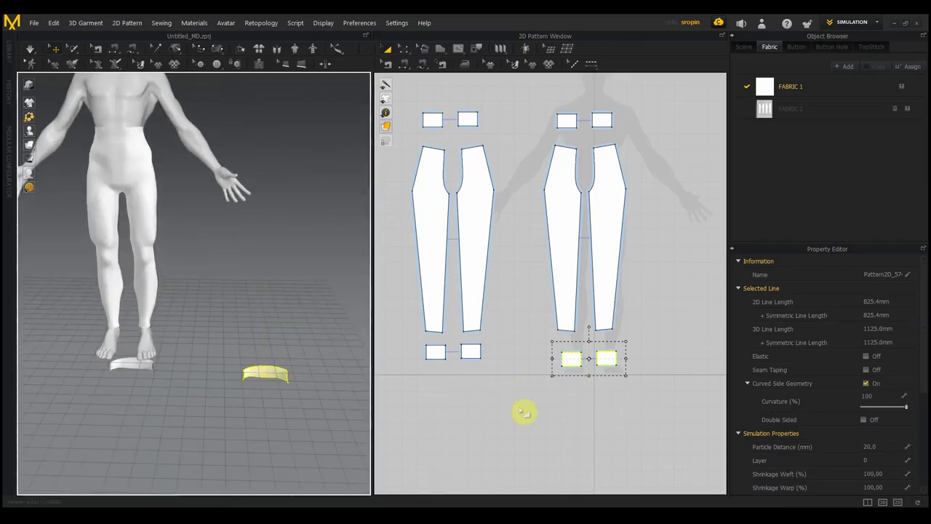
{"action": "scroll", "coordinate": [237, 403], "scroll_direction": "down", "scroll_amount": 1}
{"action": "left_click_drag", "start_coordinate": [664, 404], "coordinate": [474, 367]}
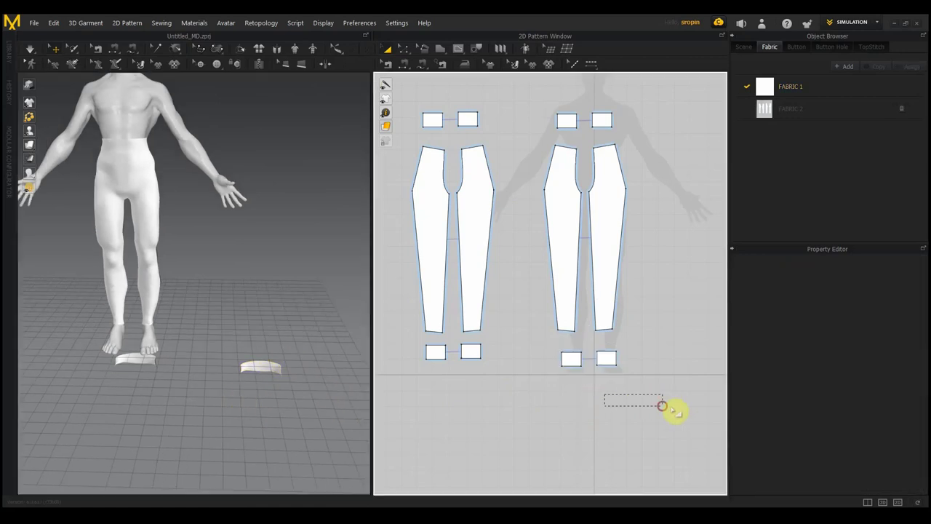
{"action": "left_click_drag", "start_coordinate": [401, 340], "coordinate": [408, 343]}
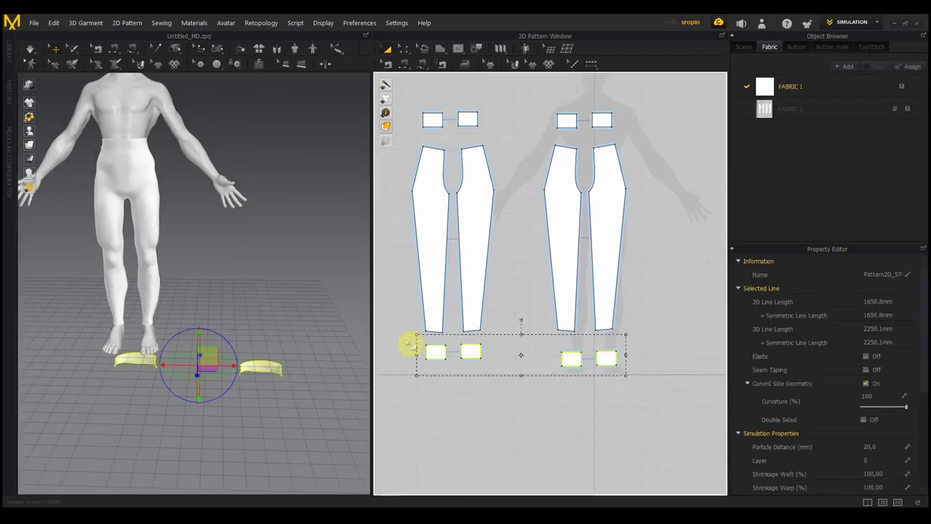
{"action": "key", "text": "Delete"}
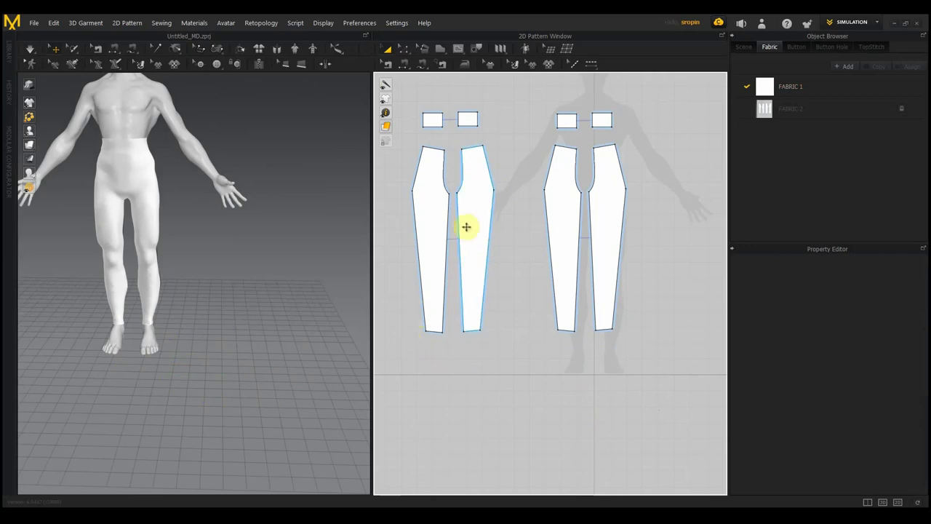
Step: Draw a small cuff rectangle below the left trouser leg hem
{"action": "left_click", "coordinate": [432, 121]}
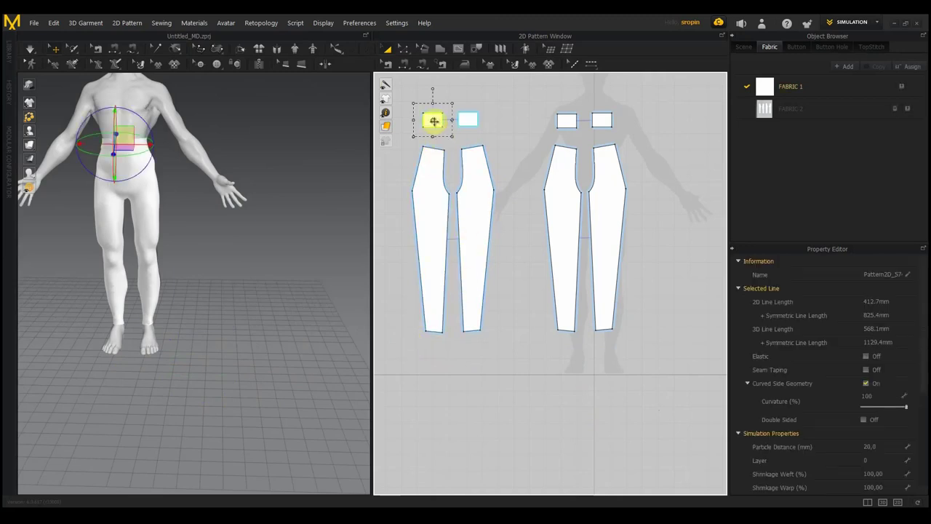
{"action": "right_click", "coordinate": [433, 124]}
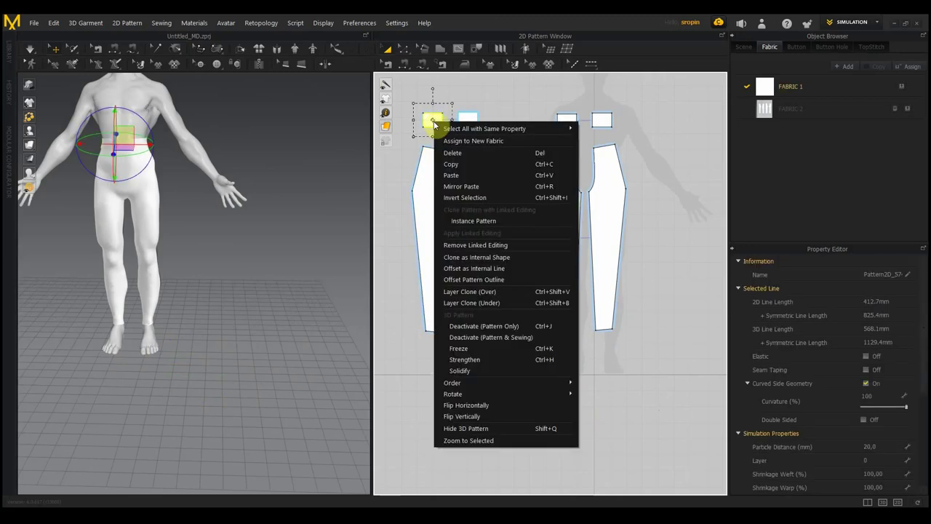
{"action": "left_click", "coordinate": [405, 53]}
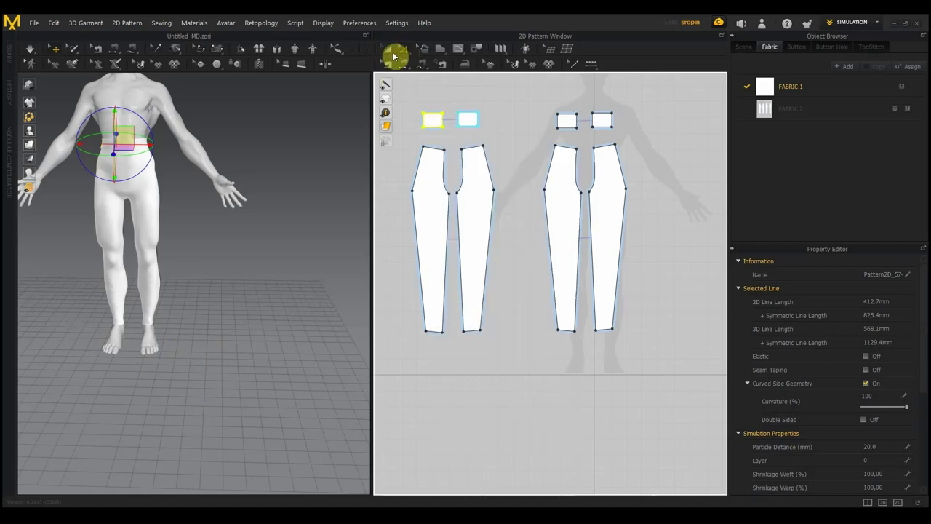
{"action": "left_click", "coordinate": [441, 49]}
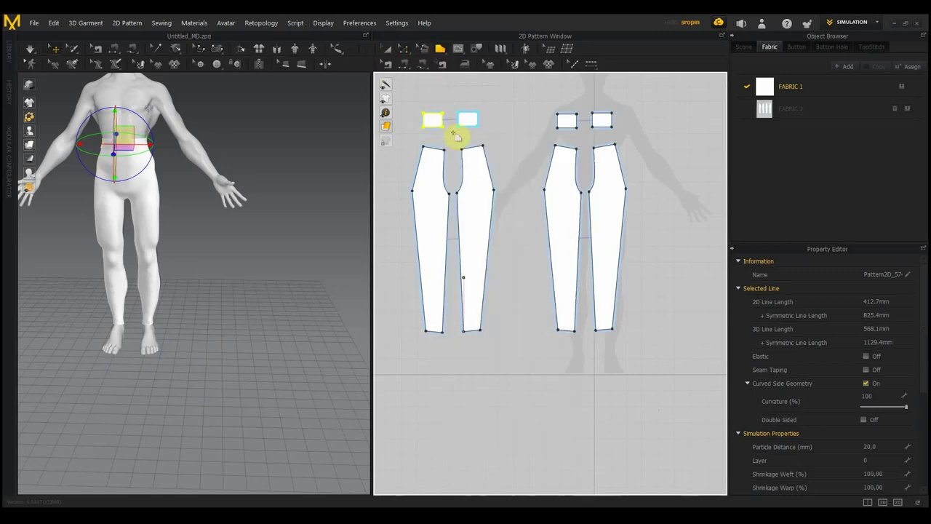
{"action": "left_click", "coordinate": [425, 354]}
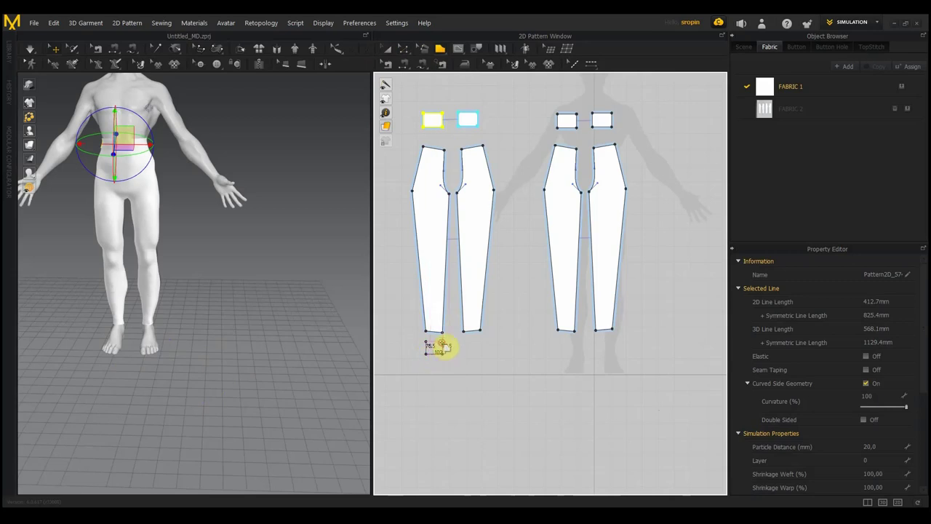
{"action": "left_click", "coordinate": [428, 341]}
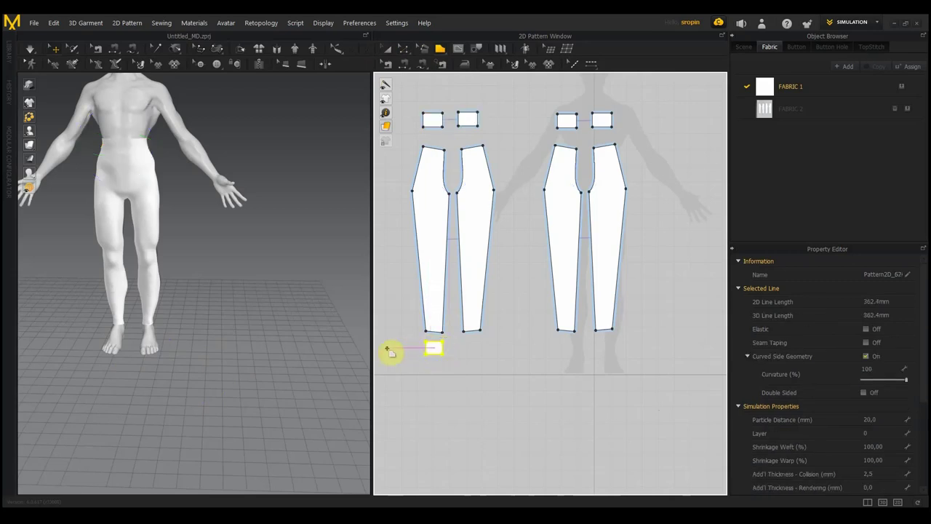
Step: Cancel a stray internal-line offset on the cuff and an unfinished drawing below the leg
{"action": "left_click", "coordinate": [391, 51]}
{"action": "left_click", "coordinate": [435, 348]}
{"action": "right_click", "coordinate": [435, 347]}
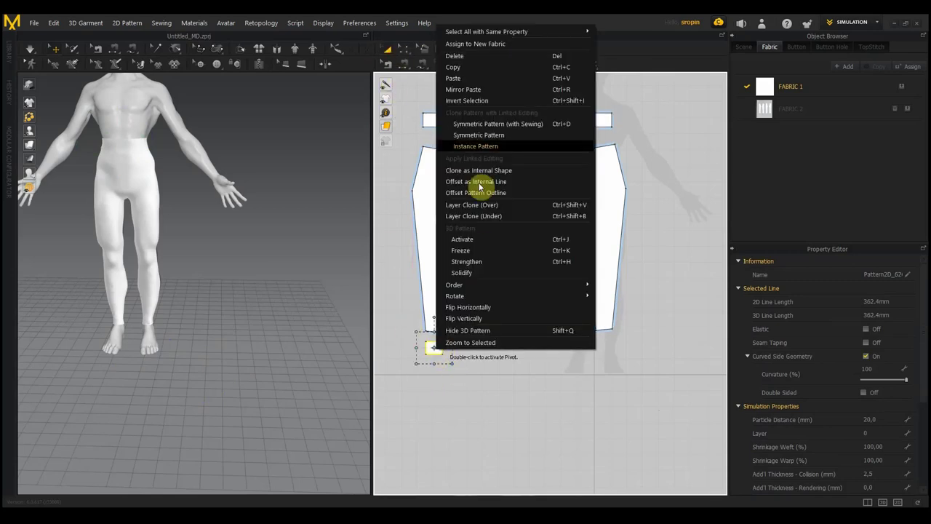
{"action": "left_click", "coordinate": [479, 182]}
{"action": "key", "text": "Escape"}
{"action": "left_click", "coordinate": [504, 384]}
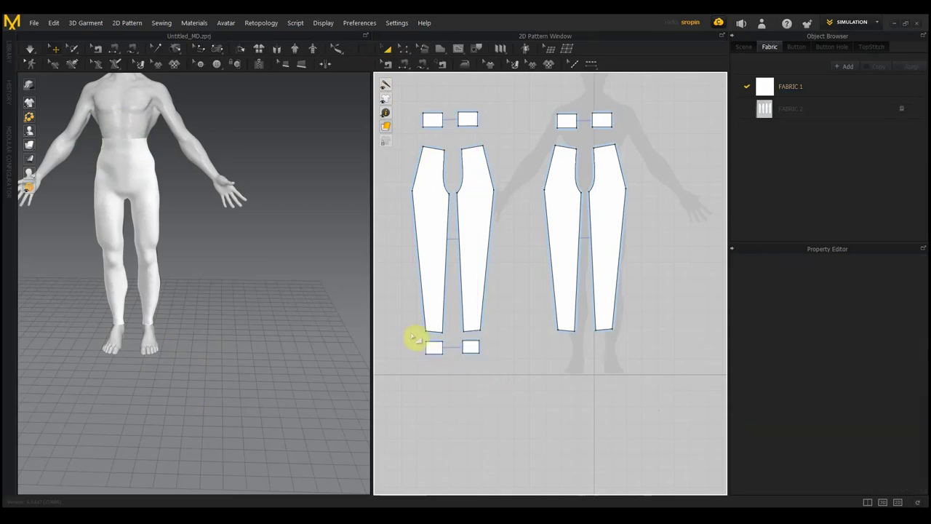
{"action": "right_click", "coordinate": [427, 406]}
{"action": "key", "text": "Escape"}
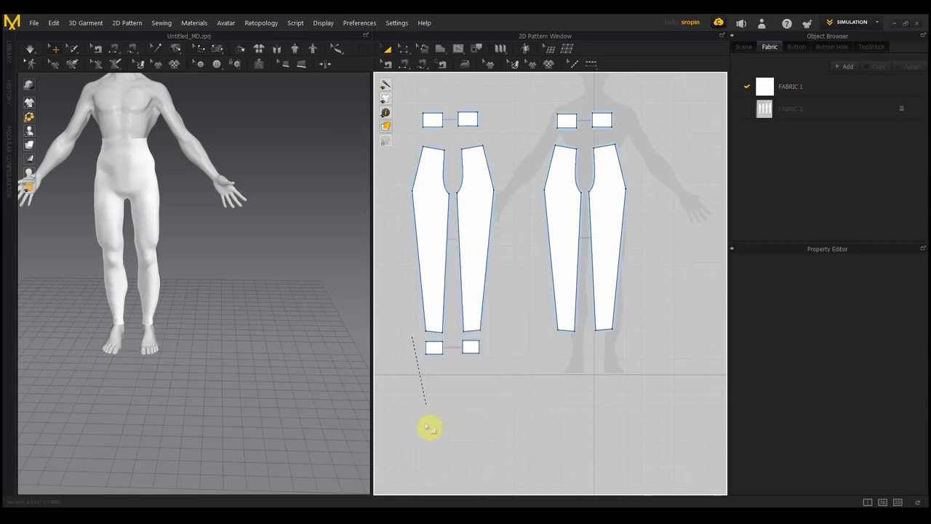
{"action": "key", "text": "Escape"}
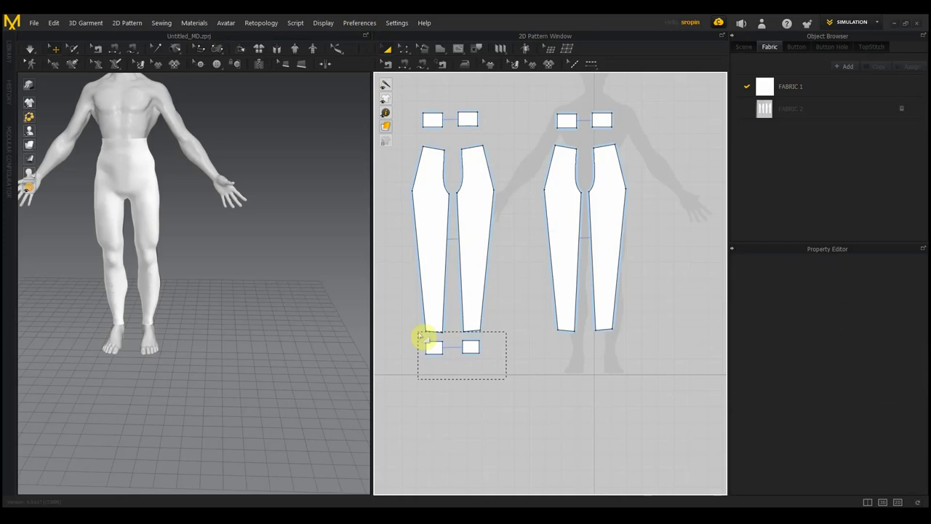
Step: Copy both cuff rectangles and mirror-paste them under the right trouser legs
{"action": "left_click_drag", "start_coordinate": [412, 336], "coordinate": [461, 353]}
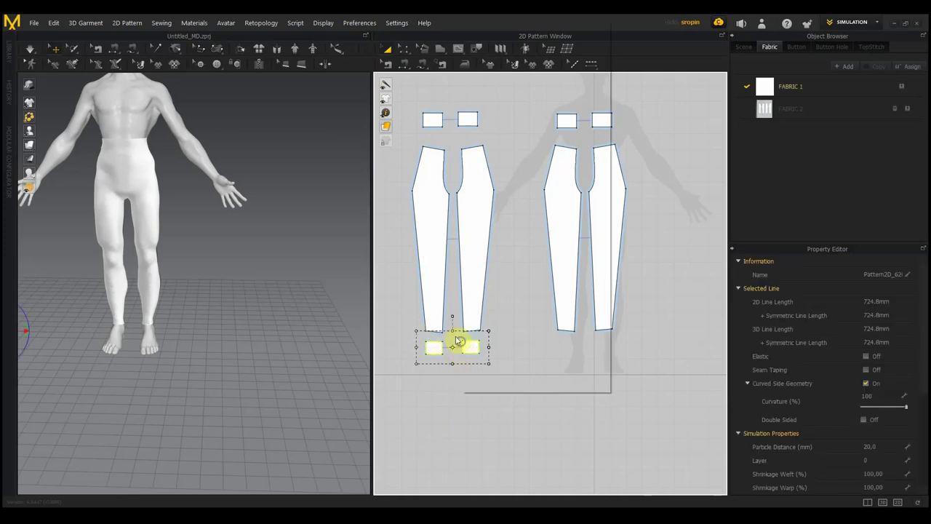
{"action": "right_click", "coordinate": [461, 340]}
{"action": "left_click", "coordinate": [492, 64]}
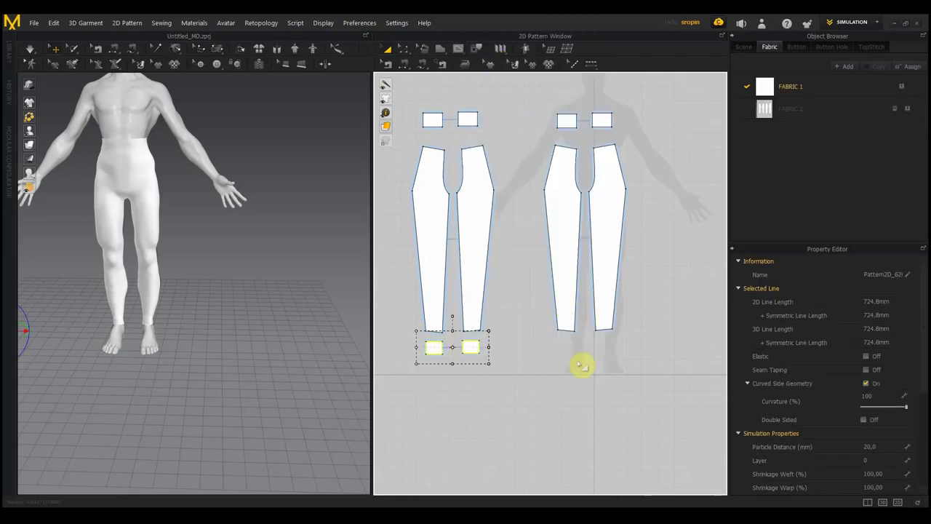
{"action": "right_click", "coordinate": [574, 359]}
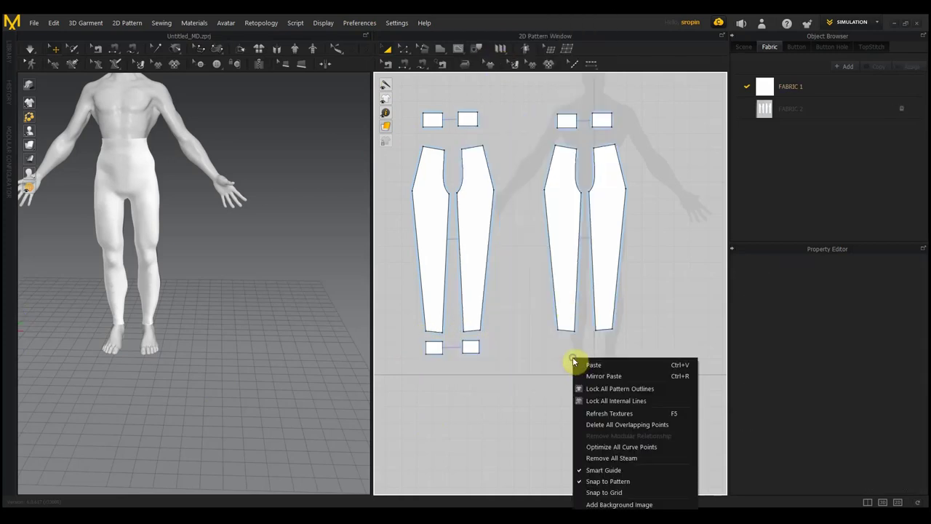
{"action": "left_click", "coordinate": [612, 372]}
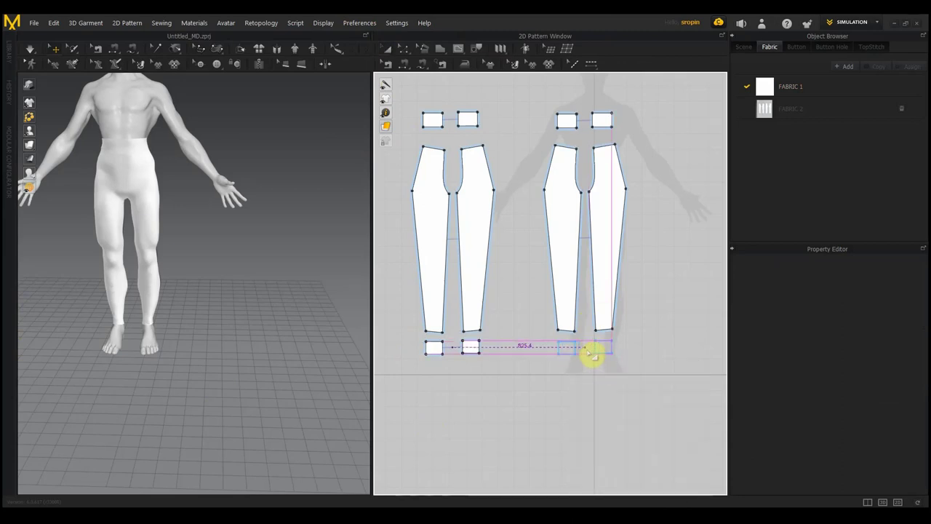
{"action": "left_click", "coordinate": [586, 349]}
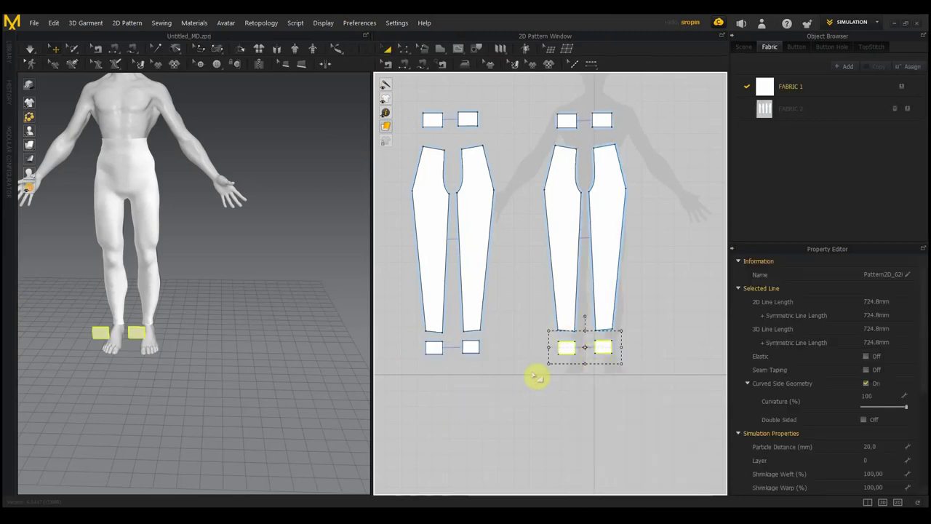
Step: Select the right cuff pair and move it toward the avatar's ankles
{"action": "left_click", "coordinate": [563, 320]}
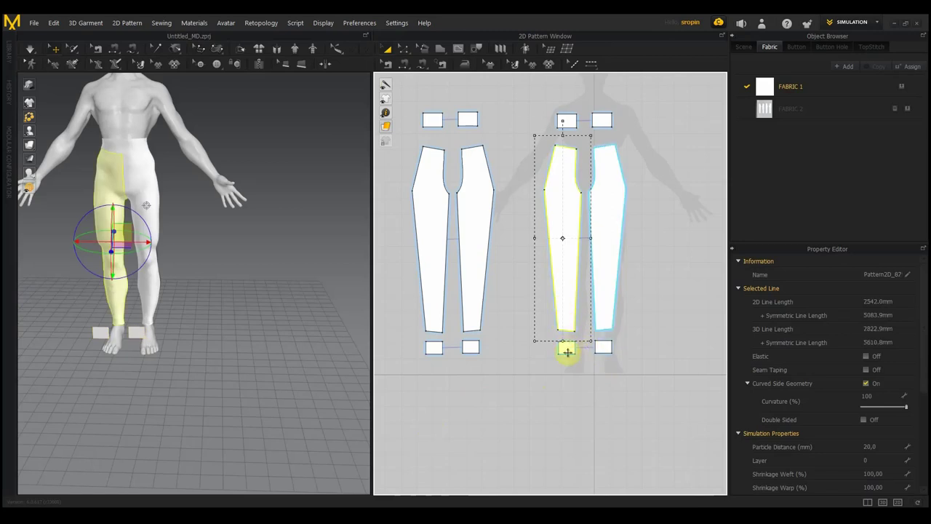
{"action": "left_click", "coordinate": [567, 352]}
{"action": "left_click", "coordinate": [623, 376]}
{"action": "left_click_drag", "start_coordinate": [588, 361], "coordinate": [549, 332]}
{"action": "right_click_drag", "start_coordinate": [260, 376], "coordinate": [166, 369]}
{"action": "left_click_drag", "start_coordinate": [96, 331], "coordinate": [123, 330]}
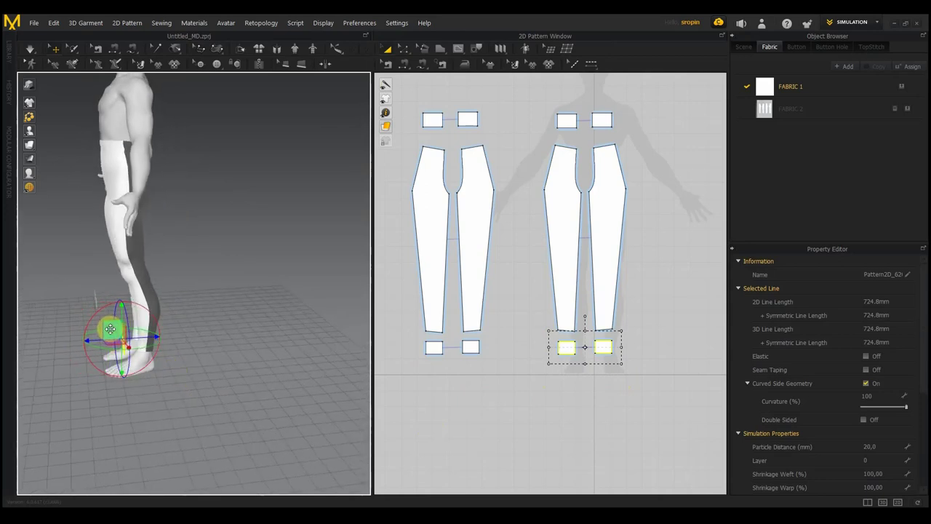
Step: Select the two left cuff rectangles and move them onto the avatar's ankles
{"action": "right_click_drag", "start_coordinate": [230, 364], "coordinate": [318, 341]}
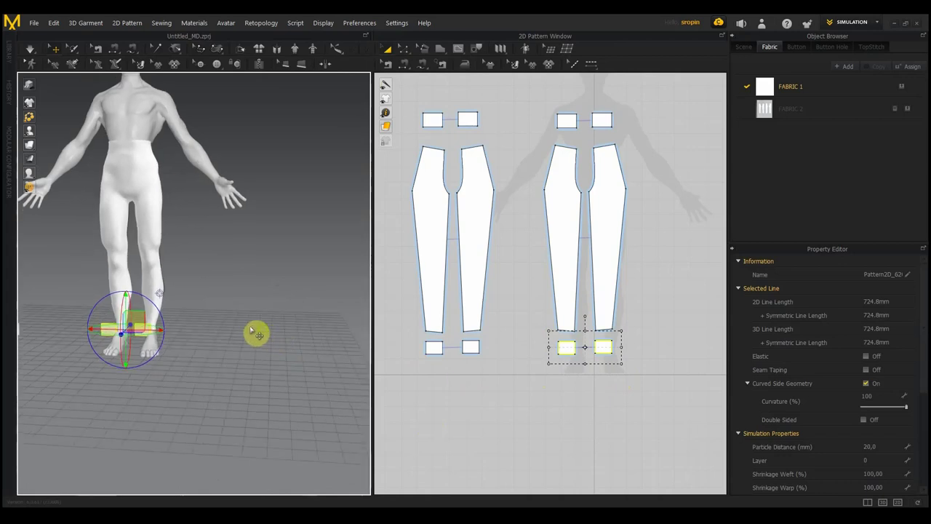
{"action": "middle_click_drag", "start_coordinate": [255, 332], "coordinate": [313, 335]}
{"action": "scroll", "coordinate": [316, 336], "scroll_direction": "up", "scroll_amount": 1}
{"action": "left_click_drag", "start_coordinate": [504, 375], "coordinate": [412, 329]}
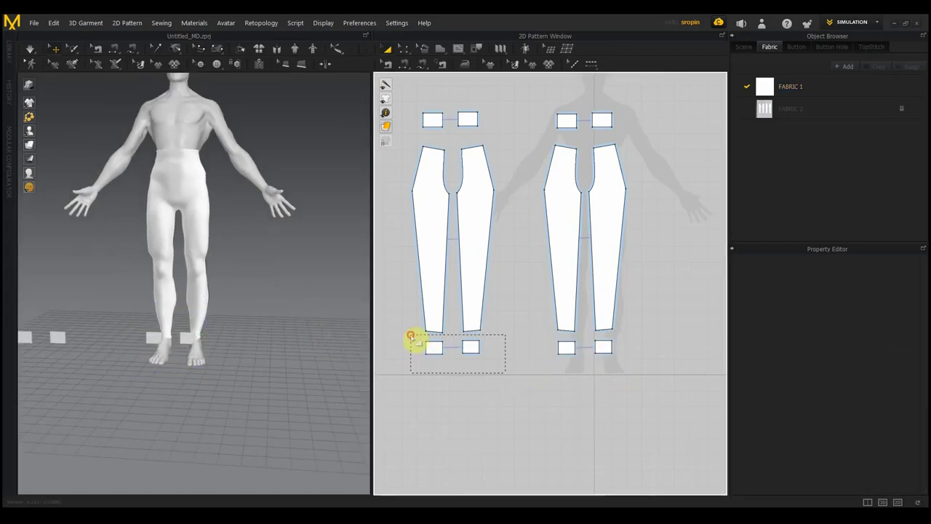
{"action": "middle_click_drag", "start_coordinate": [232, 375], "coordinate": [308, 378]}
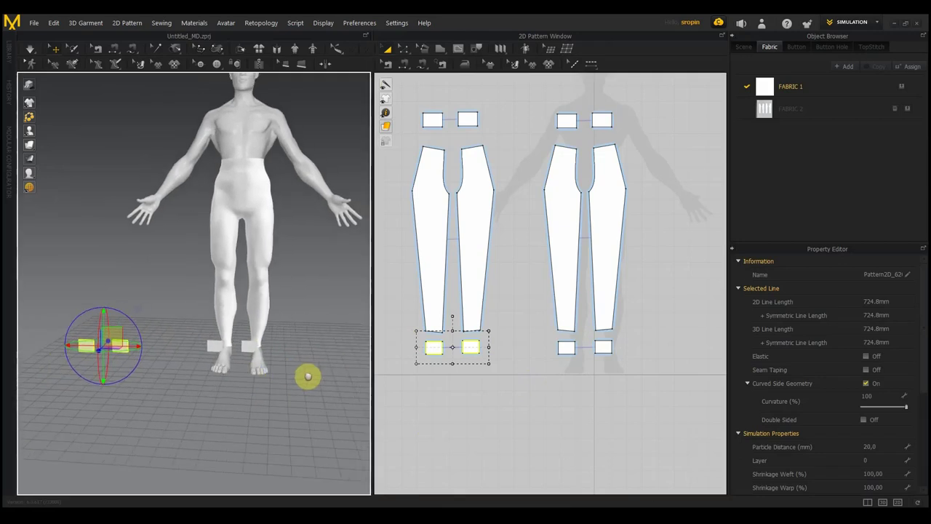
{"action": "left_click_drag", "start_coordinate": [115, 329], "coordinate": [253, 332]}
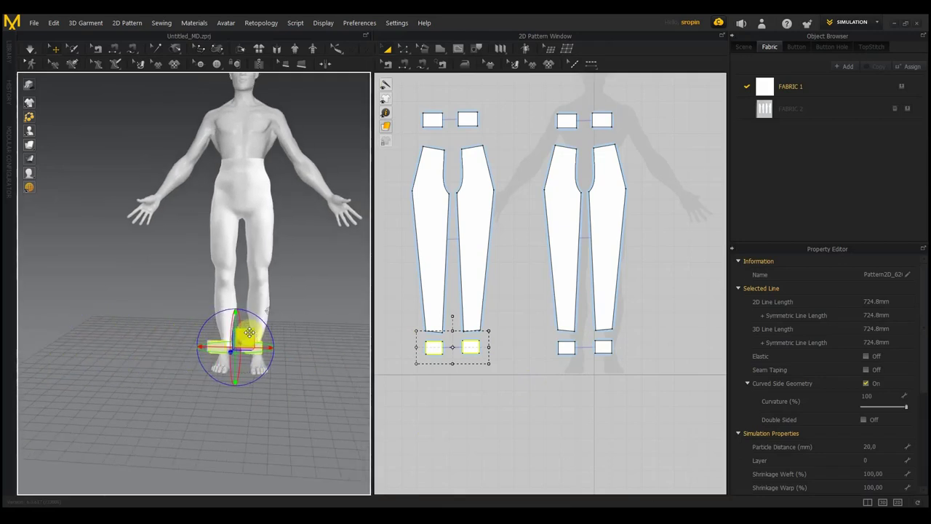
Step: Adjust the cuff onto the ankle and check the foot from the side
{"action": "right_click_drag", "start_coordinate": [289, 397], "coordinate": [167, 401]}
{"action": "left_click_drag", "start_coordinate": [97, 362], "coordinate": [155, 363]}
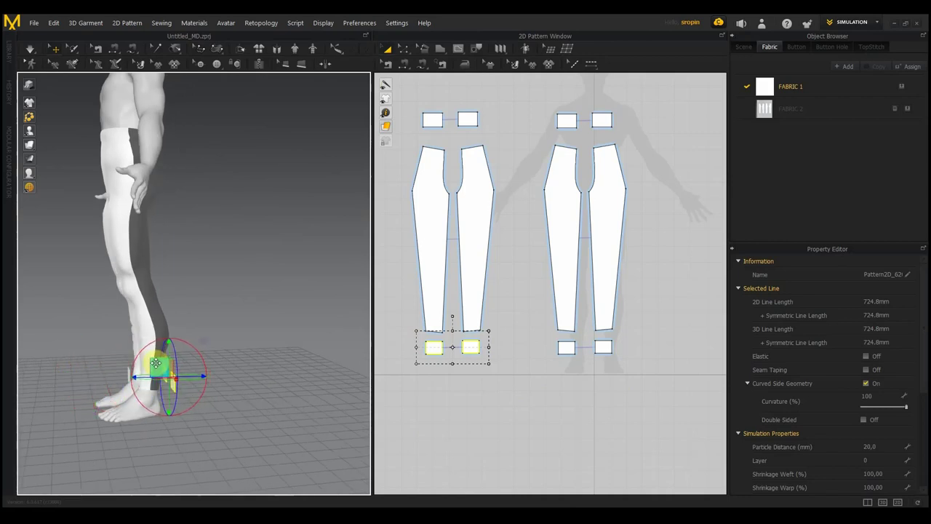
{"action": "mouse_move", "coordinate": [213, 405]}
{"action": "right_mouse_down"}
{"action": "mouse_move", "coordinate": [200, 397]}
{"action": "mouse_move", "coordinate": [239, 393]}
{"action": "mouse_move", "coordinate": [284, 286]}
{"action": "right_mouse_up"}
{"action": "scroll", "coordinate": [240, 397], "scroll_direction": "up", "scroll_amount": 3}
{"action": "scroll", "coordinate": [243, 407], "scroll_direction": "up", "scroll_amount": 3}
{"action": "mouse_move", "coordinate": [232, 328]}
{"action": "right_mouse_down"}
{"action": "mouse_move", "coordinate": [304, 332]}
{"action": "mouse_move", "coordinate": [318, 357]}
{"action": "mouse_move", "coordinate": [289, 387]}
{"action": "mouse_move", "coordinate": [312, 382]}
{"action": "mouse_move", "coordinate": [331, 401]}
{"action": "right_mouse_up"}
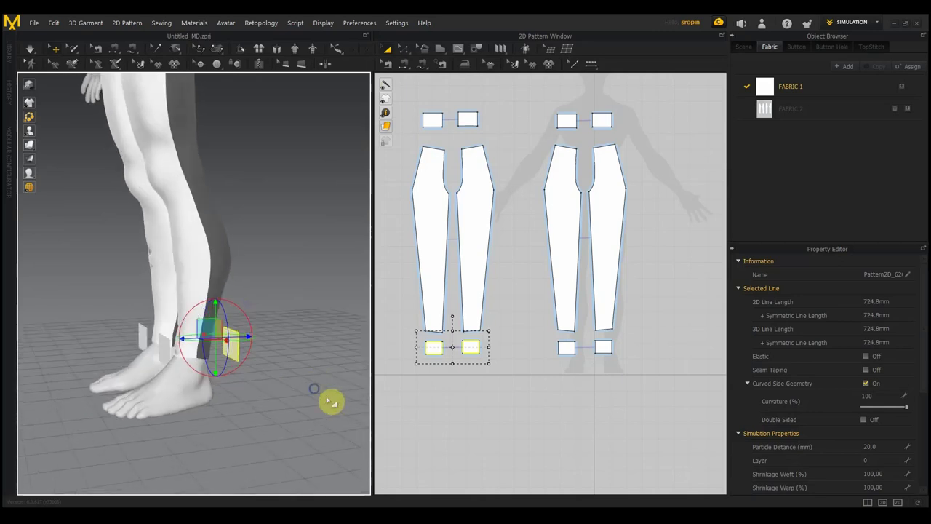
{"action": "scroll", "coordinate": [502, 391], "scroll_direction": "up", "scroll_amount": 2}
{"action": "scroll", "coordinate": [511, 385], "scroll_direction": "up", "scroll_amount": 2}
Step: Sew the left trouser leg's 103.2 mm hem to the left cuff's top edge
{"action": "right_click_drag", "start_coordinate": [507, 364], "coordinate": [613, 399]}
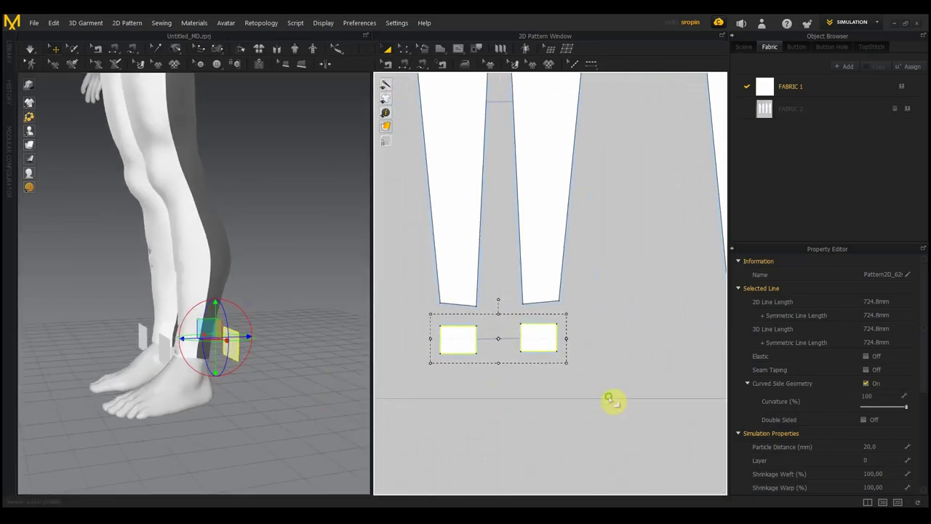
{"action": "left_click", "coordinate": [412, 51]}
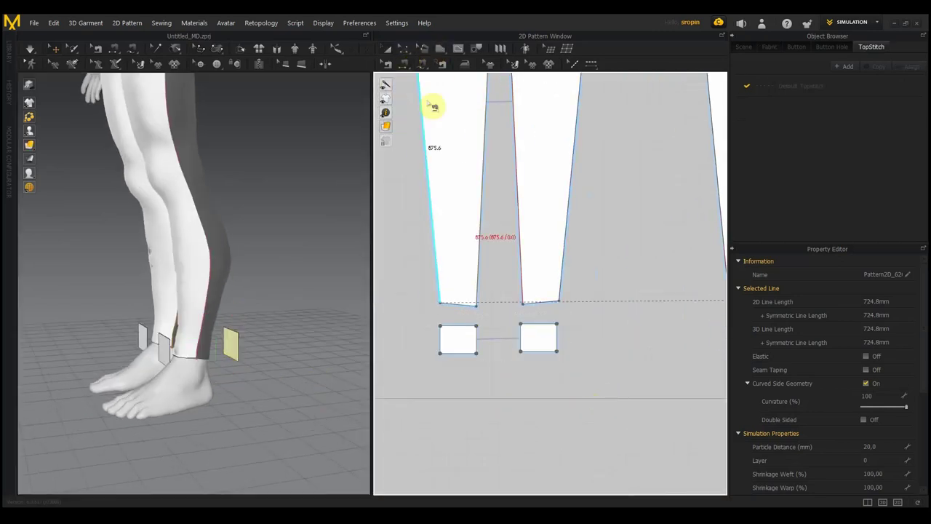
{"action": "left_click", "coordinate": [461, 326]}
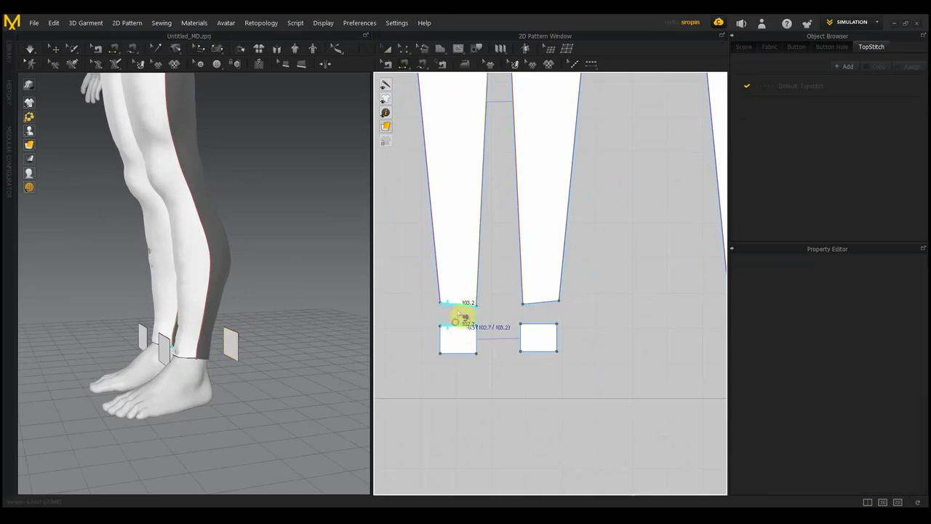
{"action": "left_click", "coordinate": [520, 294]}
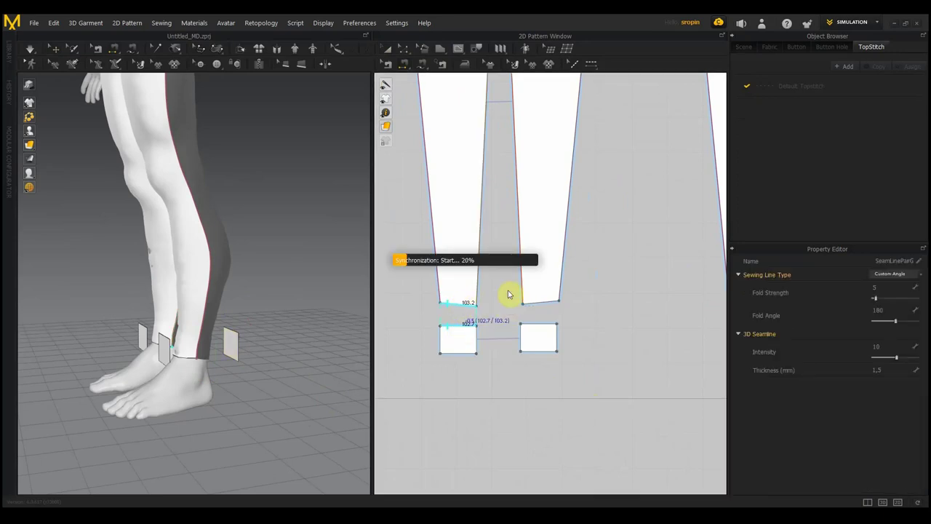
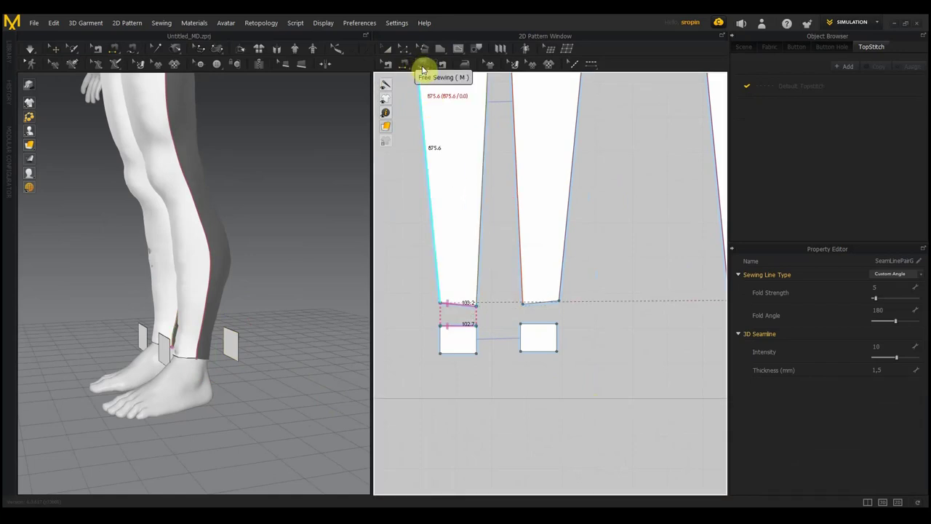
Step: Free-sew the right leg's bottom hem to its cuff's top edge, cancelling the mistaken 362.4 seam
{"action": "left_click", "coordinate": [422, 70]}
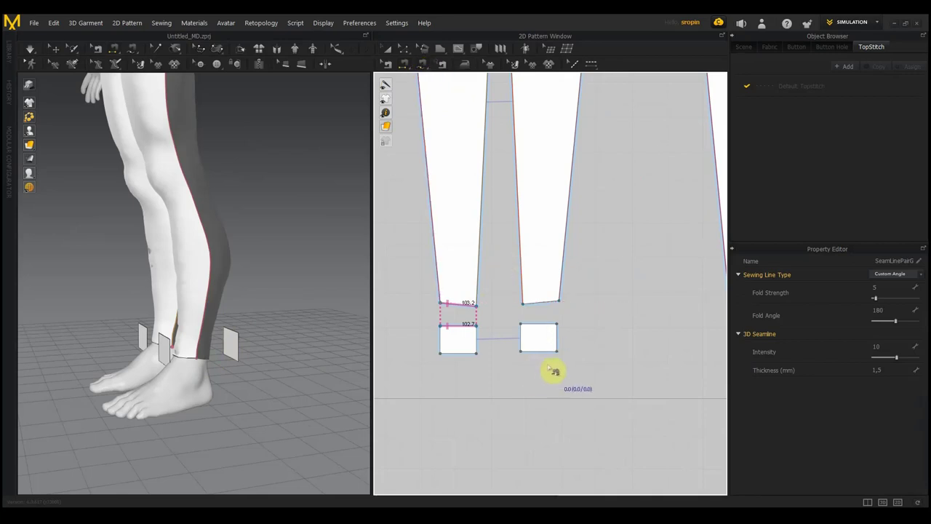
{"action": "left_click", "coordinate": [524, 302]}
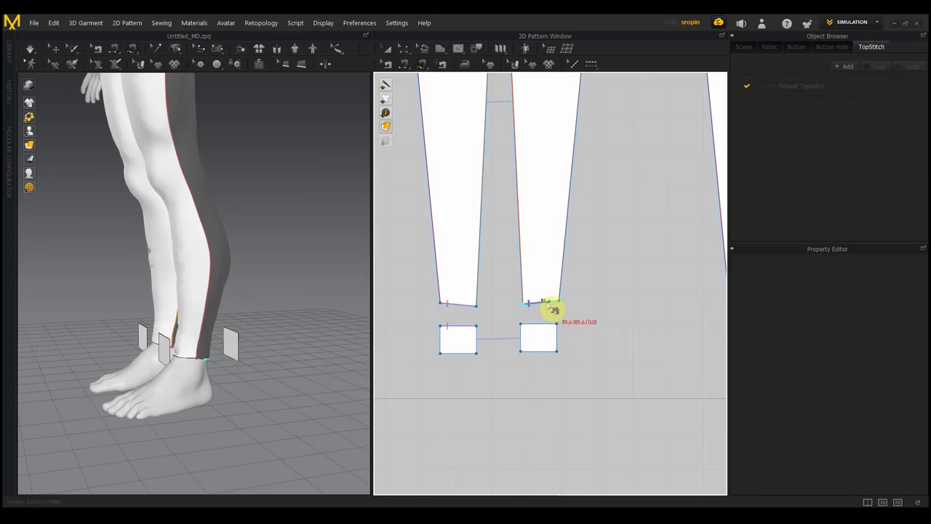
{"action": "left_click", "coordinate": [555, 324]}
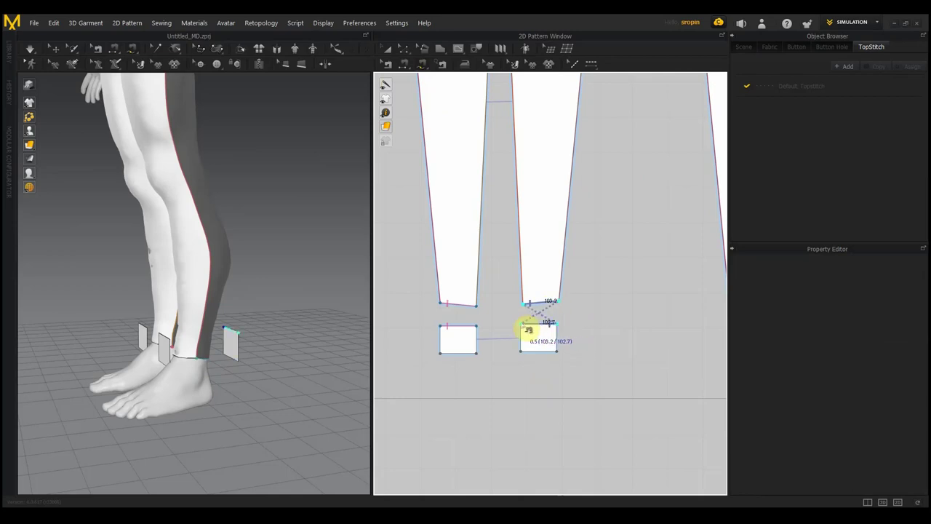
{"action": "left_click", "coordinate": [561, 323]}
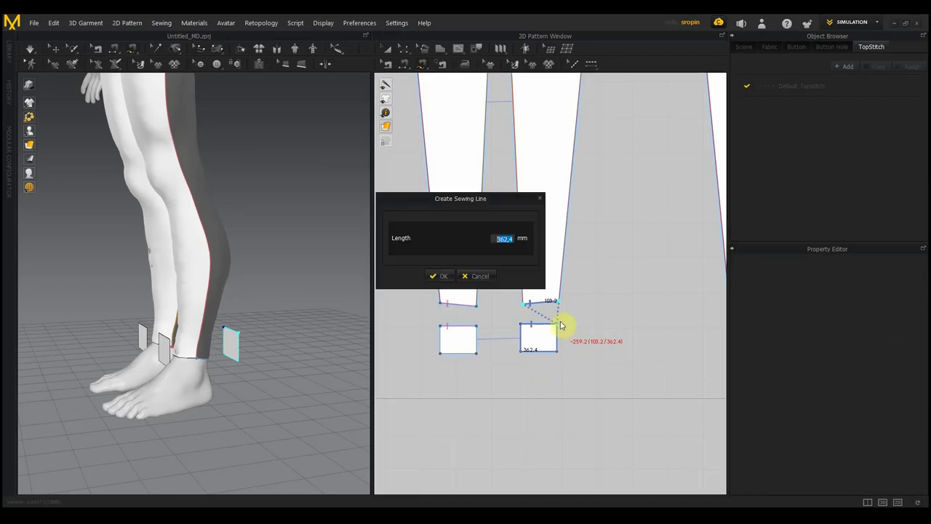
{"action": "left_click", "coordinate": [480, 276]}
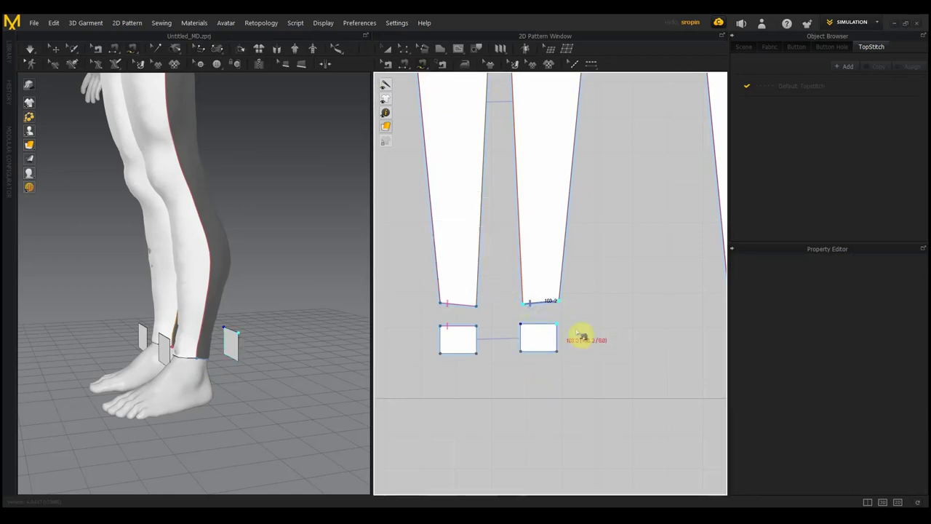
{"action": "left_click", "coordinate": [525, 303]}
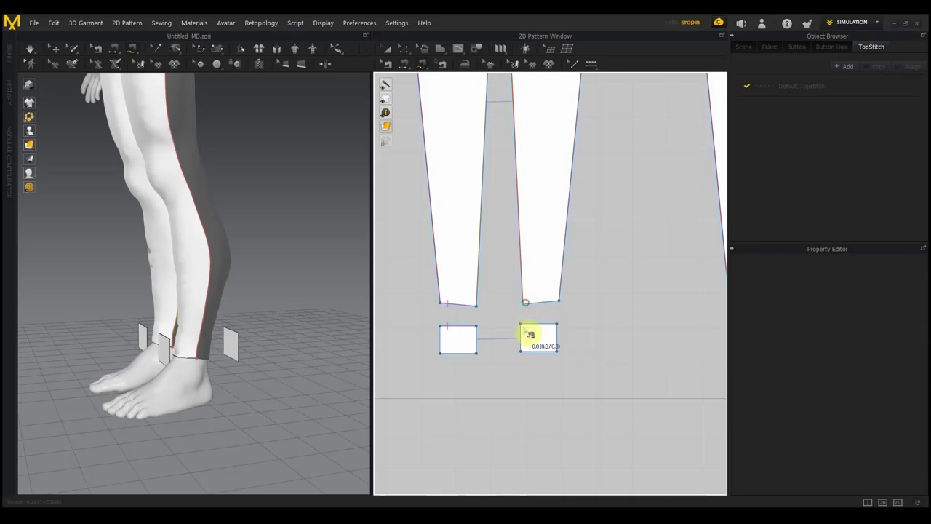
{"action": "left_click", "coordinate": [559, 301]}
{"action": "left_click", "coordinate": [524, 323]}
{"action": "left_click", "coordinate": [557, 324]}
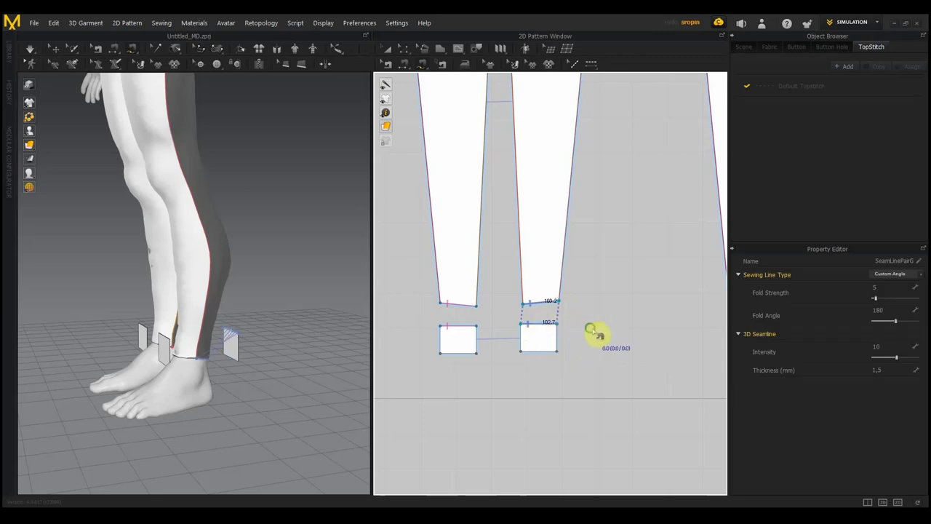
Step: Bring up the Check Sewing Length dialog
{"action": "scroll", "coordinate": [595, 333], "scroll_direction": "up", "scroll_amount": 3}
{"action": "scroll", "coordinate": [478, 354], "scroll_direction": "down", "scroll_amount": 3}
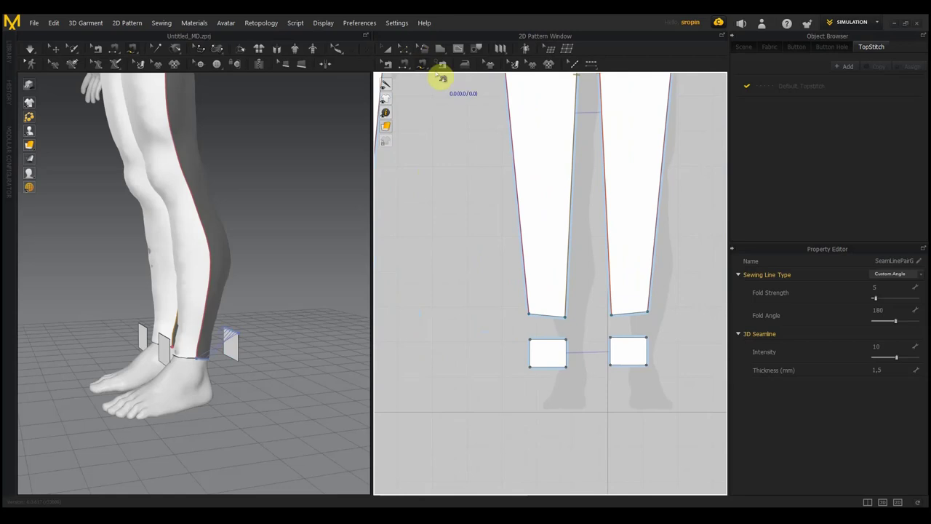
{"action": "left_click", "coordinate": [442, 65]}
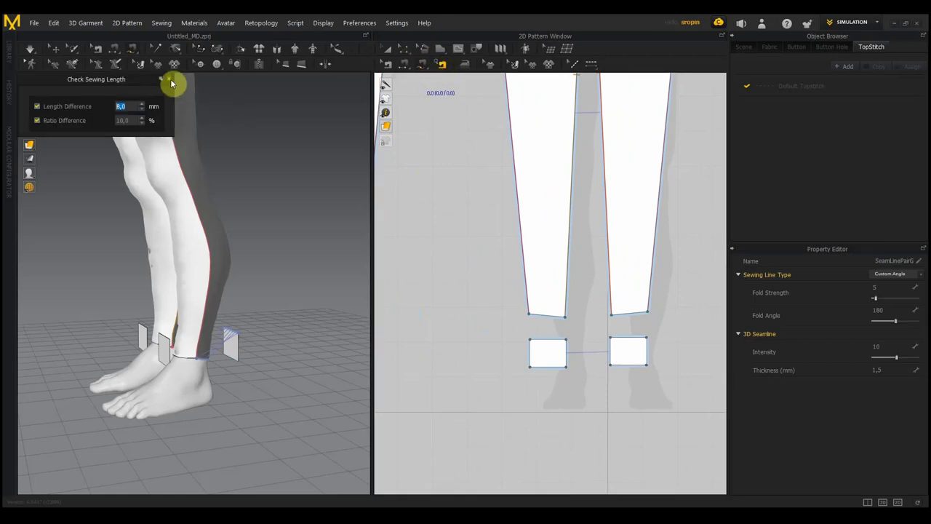
Step: Close the sewing length check and sew the left and right cuff top edges to their trouser hems
{"action": "left_click", "coordinate": [406, 64]}
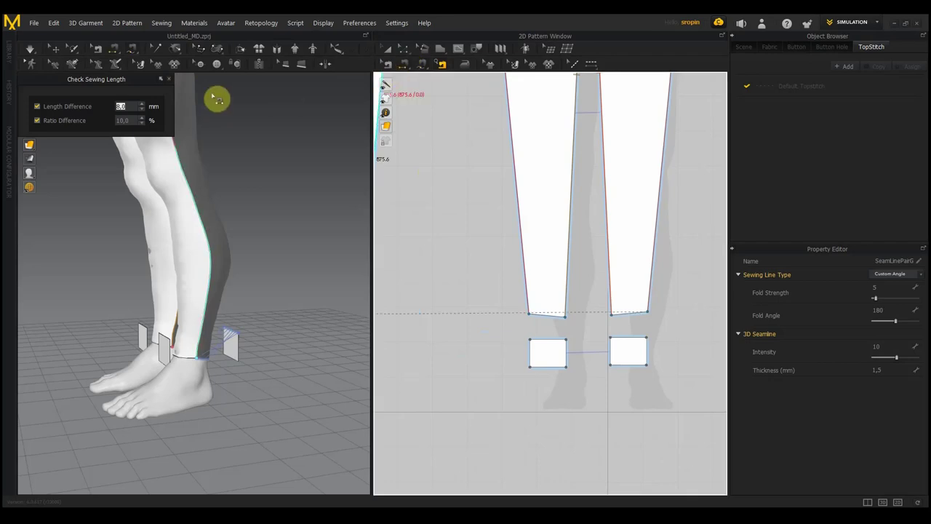
{"action": "left_click", "coordinate": [168, 82]}
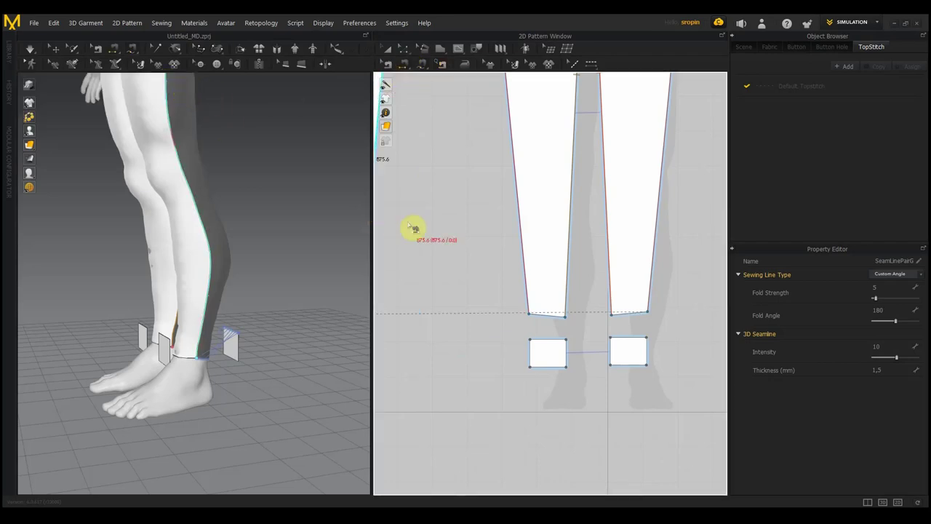
{"action": "left_click", "coordinate": [544, 340]}
{"action": "left_click", "coordinate": [539, 320]}
{"action": "left_click", "coordinate": [619, 338]}
{"action": "left_click", "coordinate": [614, 317]}
Step: In the 3D view, sew two pairs of cuff side edges together around the ankles
{"action": "scroll", "coordinate": [582, 350], "scroll_direction": "down", "scroll_amount": 5}
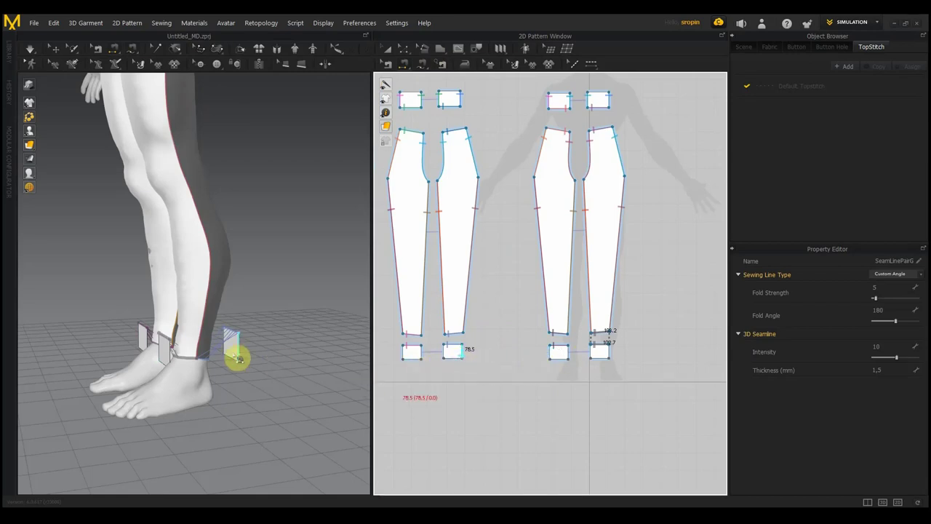
{"action": "scroll", "coordinate": [229, 358], "scroll_direction": "up", "scroll_amount": 3}
{"action": "scroll", "coordinate": [237, 378], "scroll_direction": "up", "scroll_amount": 3}
{"action": "mouse_move", "coordinate": [237, 378]}
{"action": "right_mouse_down"}
{"action": "mouse_move", "coordinate": [303, 377]}
{"action": "mouse_move", "coordinate": [279, 375]}
{"action": "mouse_move", "coordinate": [249, 393]}
{"action": "mouse_move", "coordinate": [264, 386]}
{"action": "mouse_move", "coordinate": [266, 395]}
{"action": "right_mouse_up"}
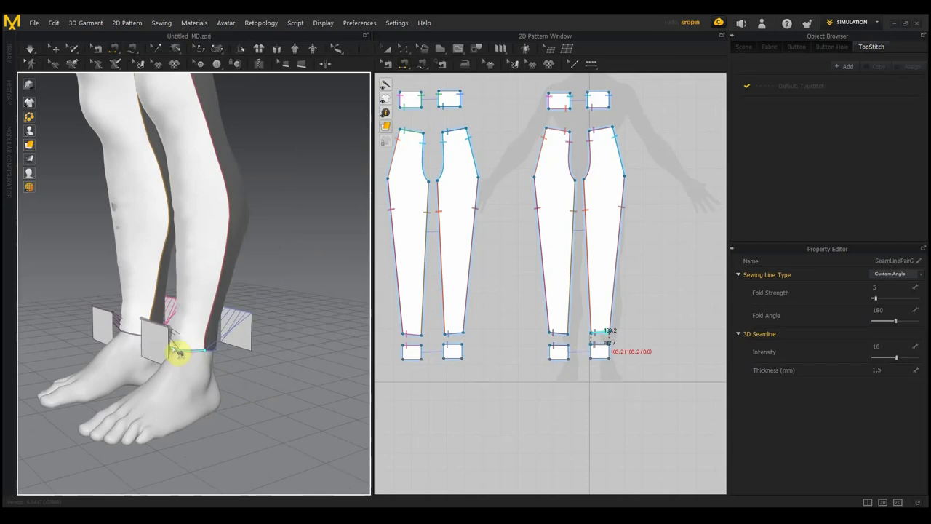
{"action": "left_click", "coordinate": [172, 349]}
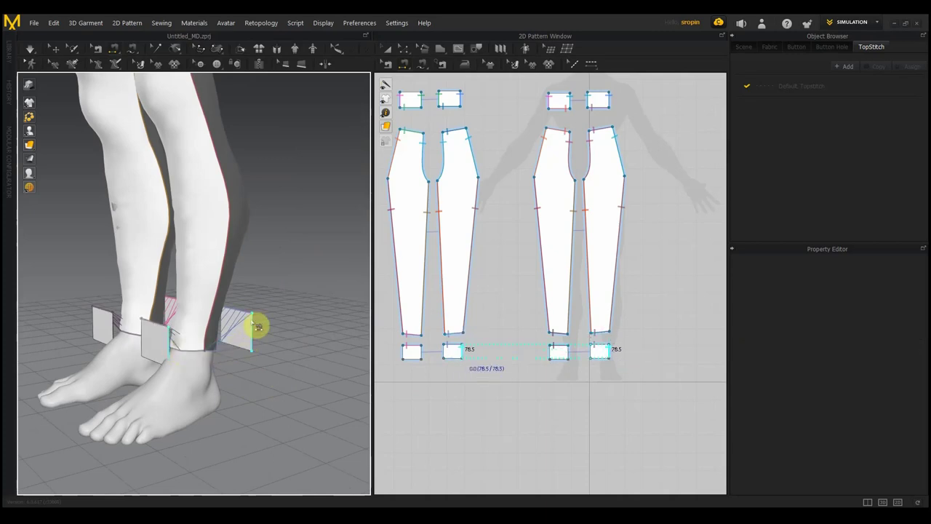
{"action": "left_click", "coordinate": [256, 326]}
{"action": "mouse_move", "coordinate": [243, 370]}
{"action": "right_mouse_down"}
{"action": "mouse_move", "coordinate": [205, 394]}
{"action": "mouse_move", "coordinate": [173, 357]}
{"action": "mouse_move", "coordinate": [326, 392]}
{"action": "right_mouse_up"}
{"action": "left_click", "coordinate": [139, 336]}
{"action": "left_click", "coordinate": [166, 351]}
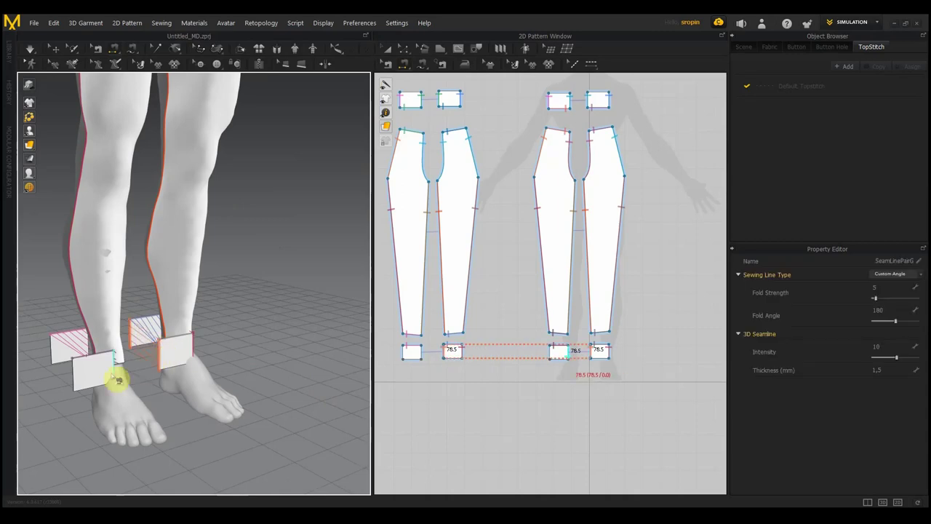
Step: Sew two more seams linking the left and right cuff side edges, then return to the front view
{"action": "left_click", "coordinate": [58, 347]}
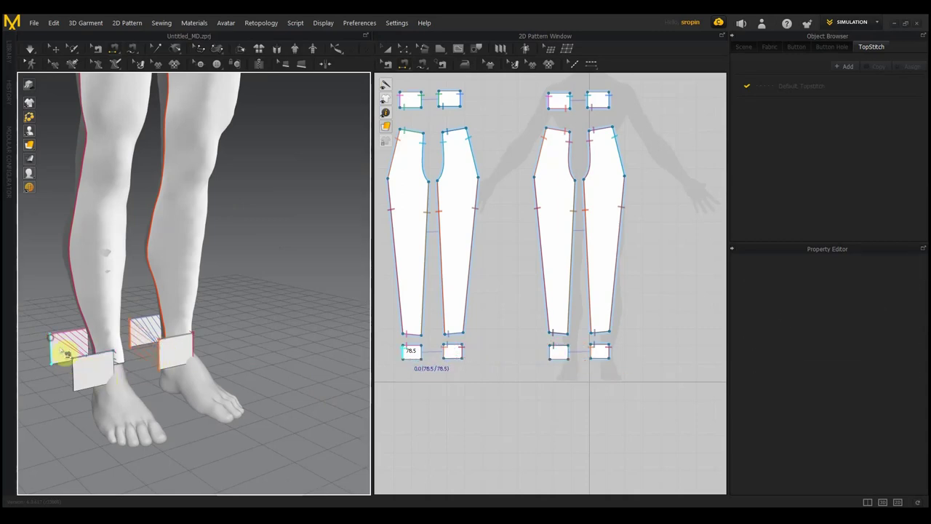
{"action": "left_click", "coordinate": [108, 357]}
{"action": "mouse_move", "coordinate": [109, 357]}
{"action": "middle_mouse_down"}
{"action": "mouse_move", "coordinate": [250, 366]}
{"action": "mouse_move", "coordinate": [213, 379]}
{"action": "middle_mouse_up"}
{"action": "scroll", "coordinate": [213, 380], "scroll_direction": "up", "scroll_amount": 3}
{"action": "middle_click_drag", "start_coordinate": [133, 374], "coordinate": [208, 388]}
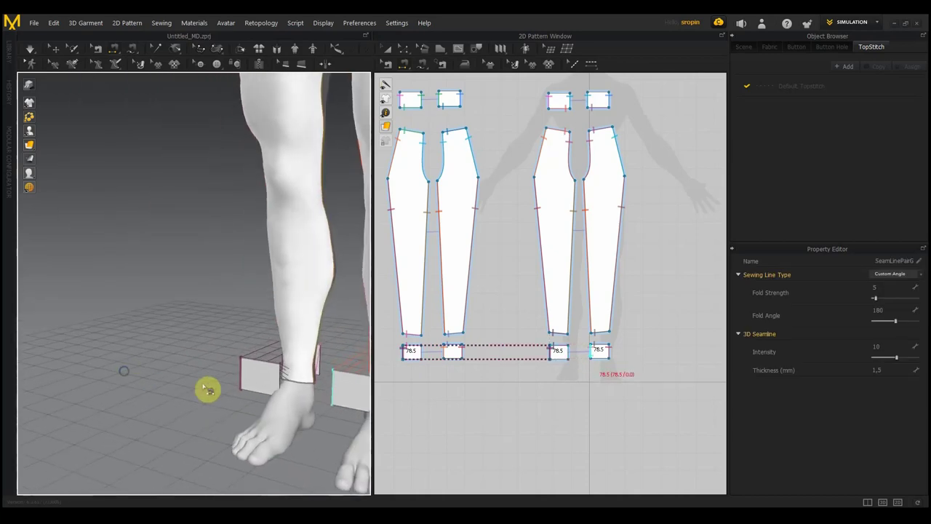
{"action": "left_click", "coordinate": [284, 374]}
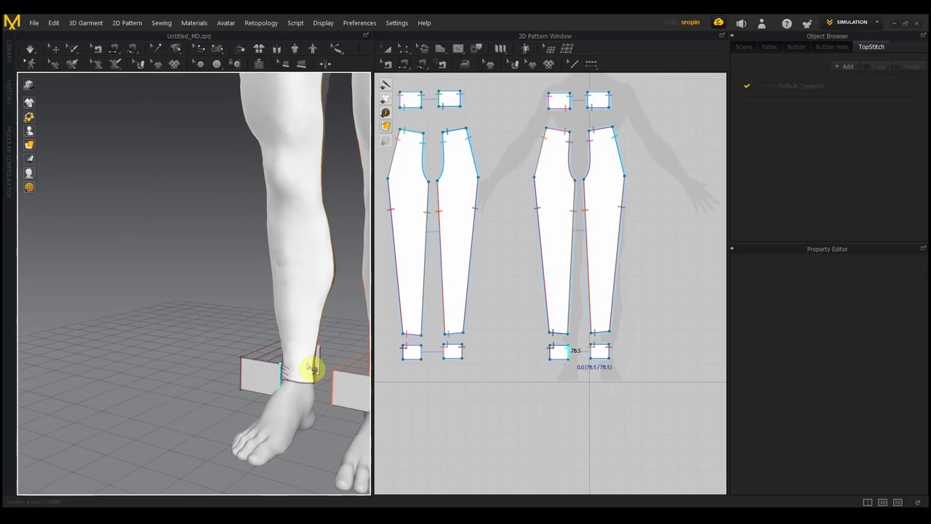
{"action": "left_click", "coordinate": [322, 355]}
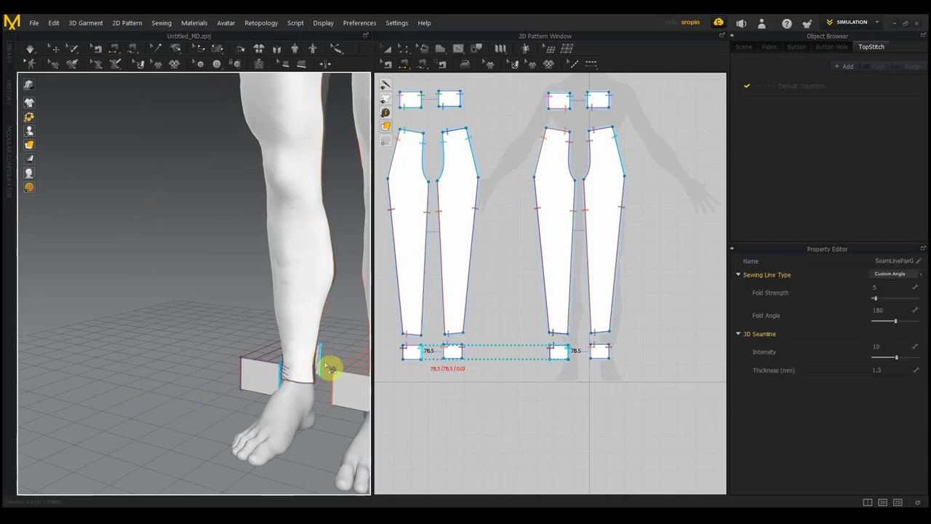
{"action": "scroll", "coordinate": [330, 369], "scroll_direction": "down", "scroll_amount": 2}
{"action": "scroll", "coordinate": [201, 338], "scroll_direction": "down", "scroll_amount": 3}
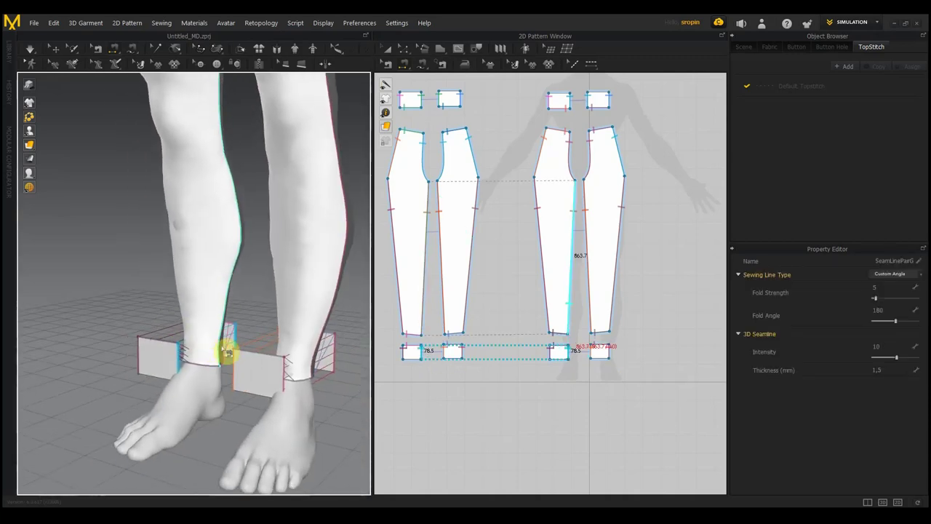
{"action": "key", "text": "2"}
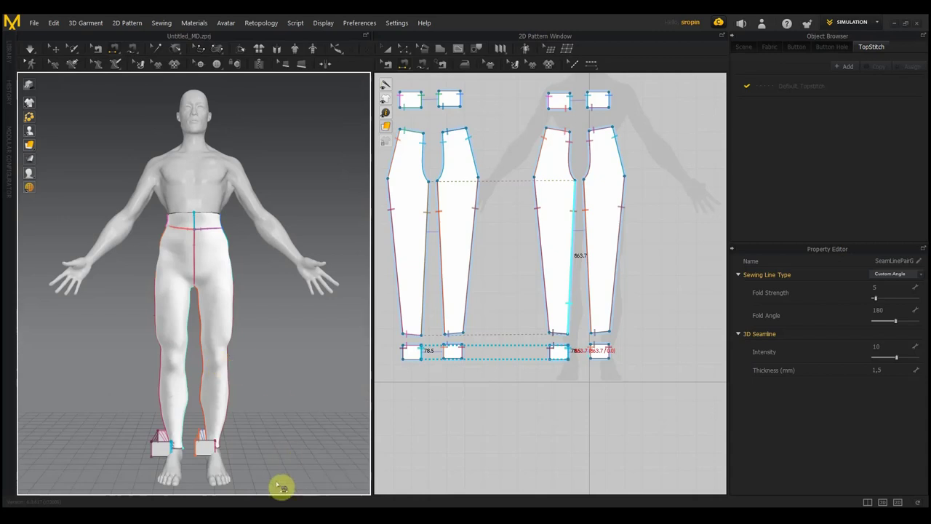
Step: Clear the selection, zoom to the ankles, and free-sew one cuff's side edge to the other cuff's
{"action": "left_click", "coordinate": [476, 419]}
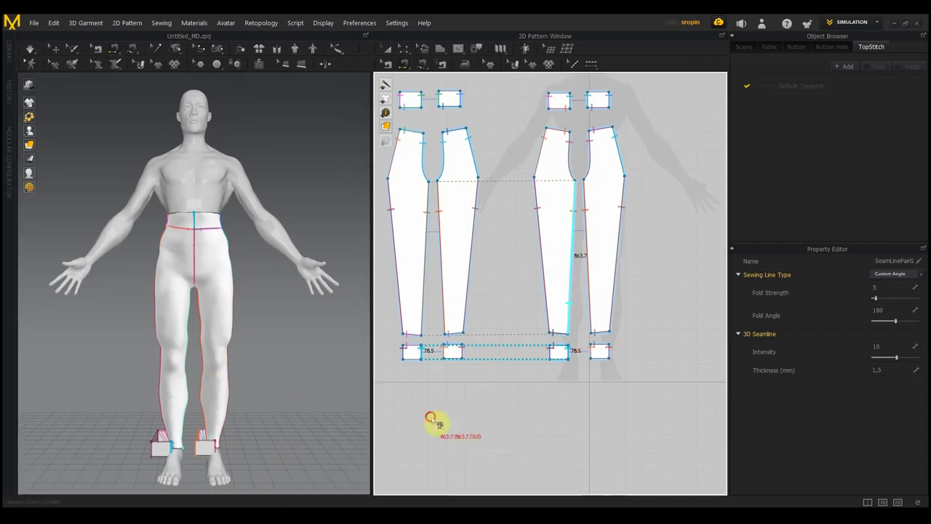
{"action": "left_click", "coordinate": [374, 371]}
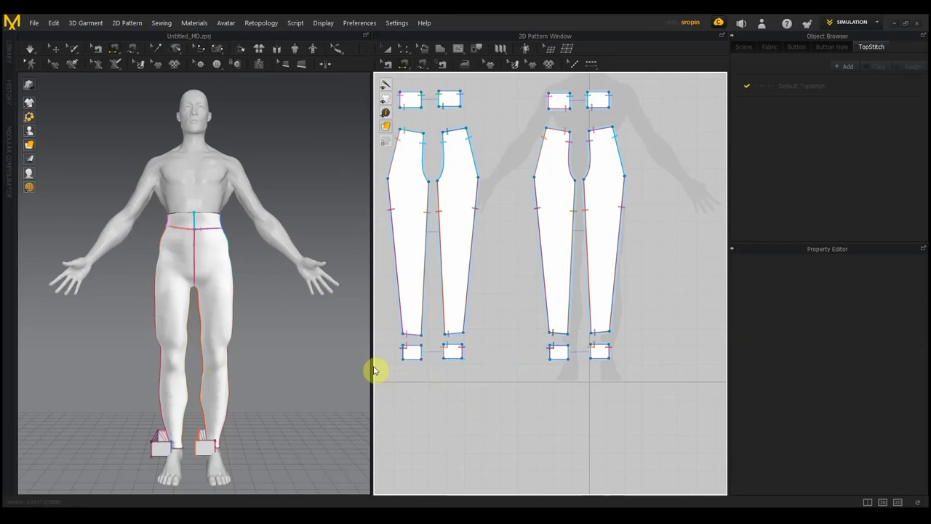
{"action": "scroll", "coordinate": [210, 379], "scroll_direction": "up", "scroll_amount": 1}
{"action": "scroll", "coordinate": [242, 327], "scroll_direction": "up", "scroll_amount": 2}
{"action": "scroll", "coordinate": [245, 330], "scroll_direction": "up", "scroll_amount": 1}
{"action": "scroll", "coordinate": [245, 339], "scroll_direction": "up", "scroll_amount": 2}
{"action": "scroll", "coordinate": [266, 327], "scroll_direction": "down", "scroll_amount": 2}
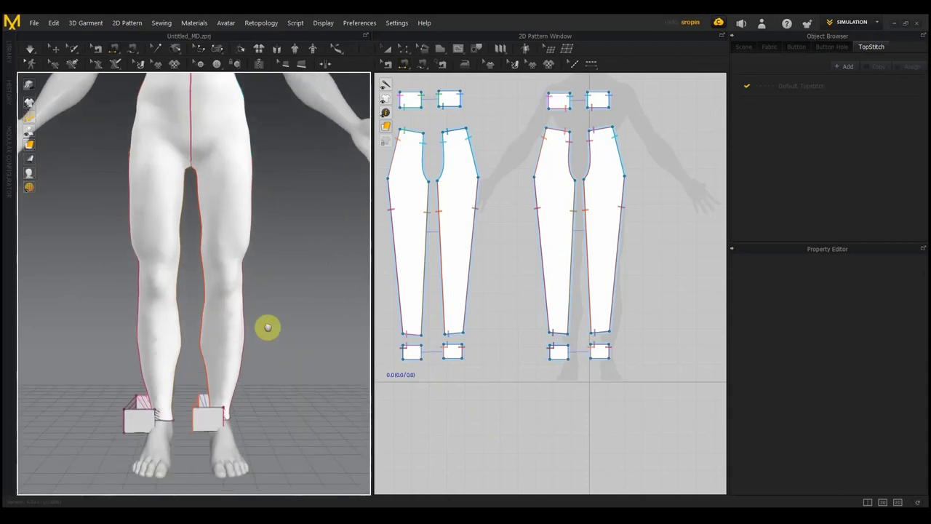
{"action": "mouse_move", "coordinate": [242, 333]}
{"action": "right_mouse_down"}
{"action": "mouse_move", "coordinate": [210, 326]}
{"action": "mouse_move", "coordinate": [210, 350]}
{"action": "right_mouse_up"}
{"action": "scroll", "coordinate": [210, 350], "scroll_direction": "up", "scroll_amount": 1}
{"action": "scroll", "coordinate": [203, 354], "scroll_direction": "up", "scroll_amount": 1}
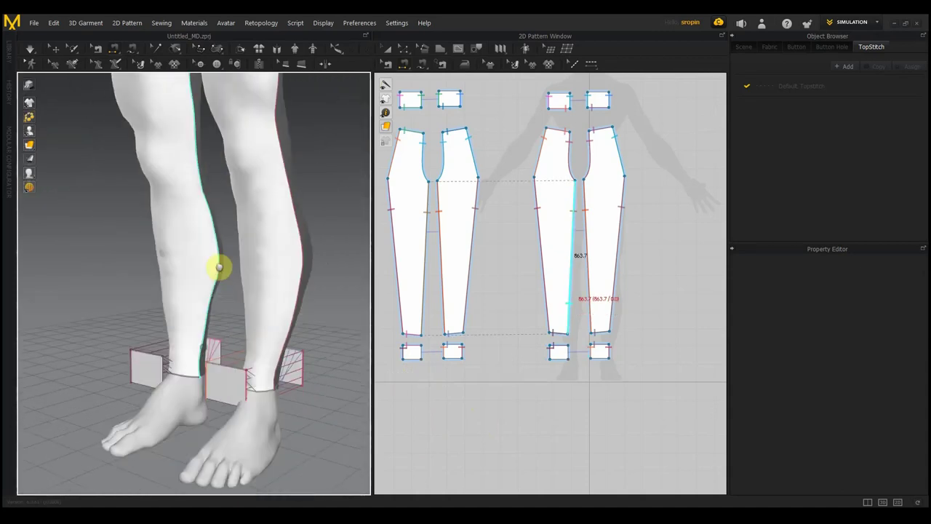
{"action": "middle_click_drag", "start_coordinate": [204, 354], "coordinate": [216, 266]}
{"action": "left_click", "coordinate": [165, 355]}
{"action": "left_click", "coordinate": [228, 341]}
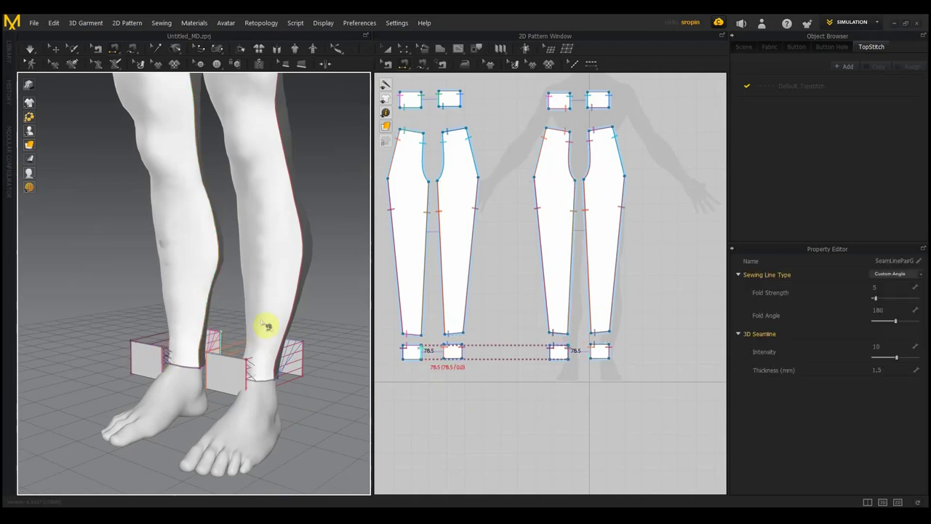
Step: Box-select one leg's two cuff pieces and move them with the gizmo to the ankle
{"action": "left_click", "coordinate": [386, 49]}
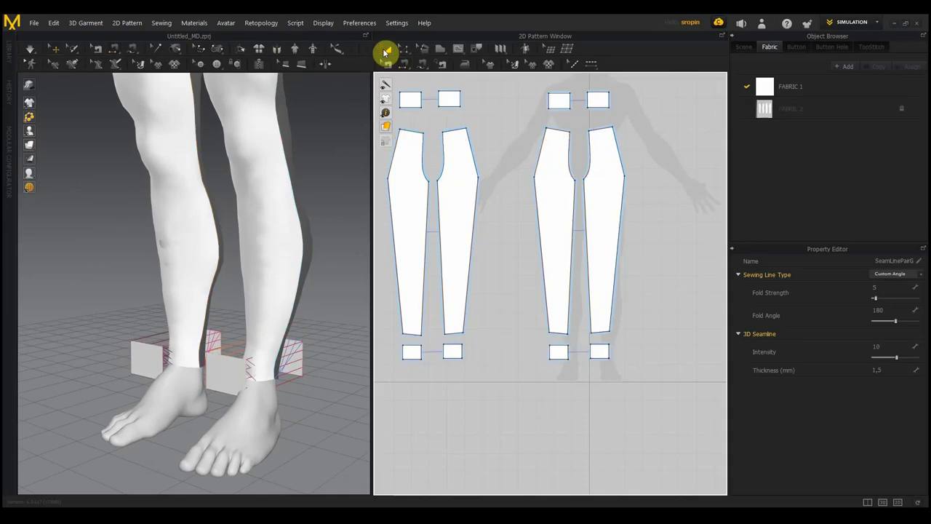
{"action": "left_click", "coordinate": [453, 353]}
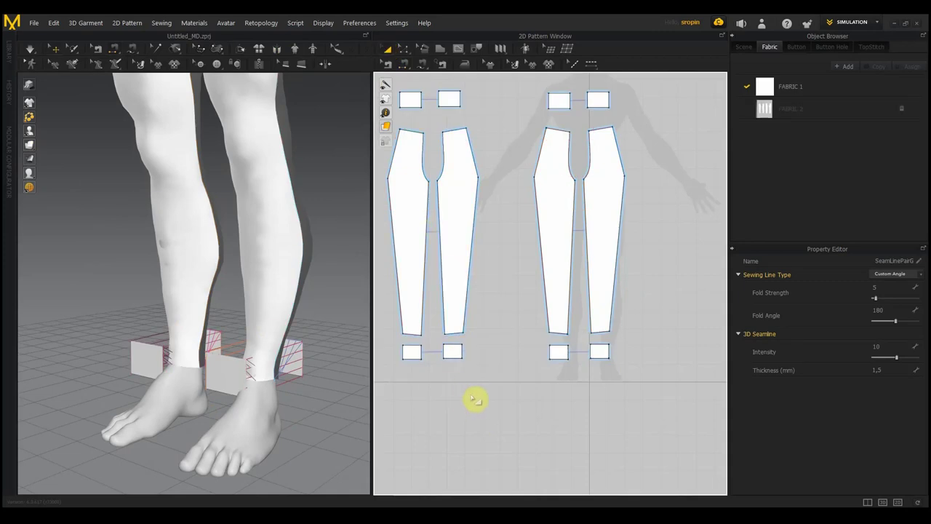
{"action": "left_click_drag", "start_coordinate": [500, 395], "coordinate": [379, 339]}
{"action": "key", "text": "2"}
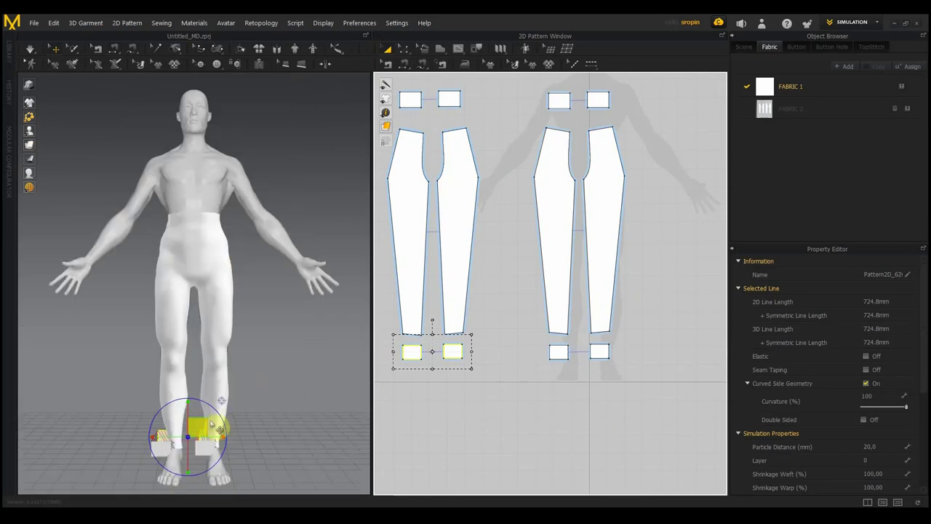
{"action": "left_click_drag", "start_coordinate": [193, 426], "coordinate": [201, 430]}
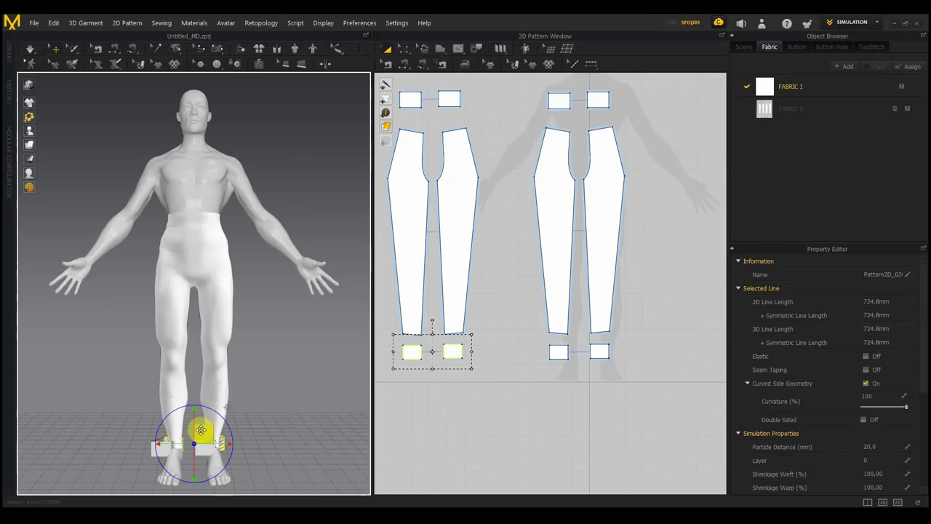
{"action": "left_click", "coordinate": [627, 376]}
{"action": "left_click_drag", "start_coordinate": [538, 347], "coordinate": [534, 340]}
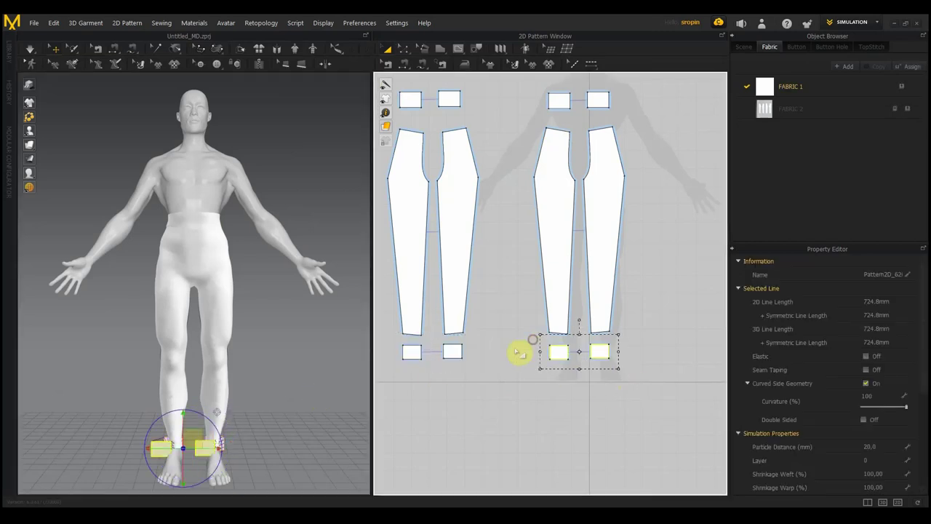
{"action": "left_click_drag", "start_coordinate": [196, 434], "coordinate": [209, 432]}
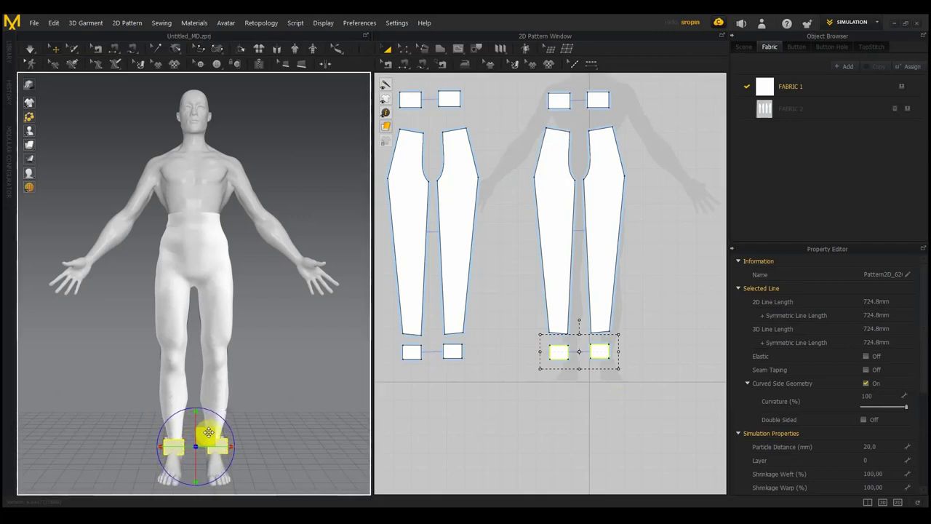
Step: Move a single cuff piece in front of the ankle so the band wraps around it
{"action": "left_click", "coordinate": [601, 404]}
{"action": "mouse_move", "coordinate": [637, 391]}
{"action": "left_mouse_down"}
{"action": "mouse_move", "coordinate": [586, 343]}
{"action": "mouse_move", "coordinate": [592, 349]}
{"action": "left_mouse_up"}
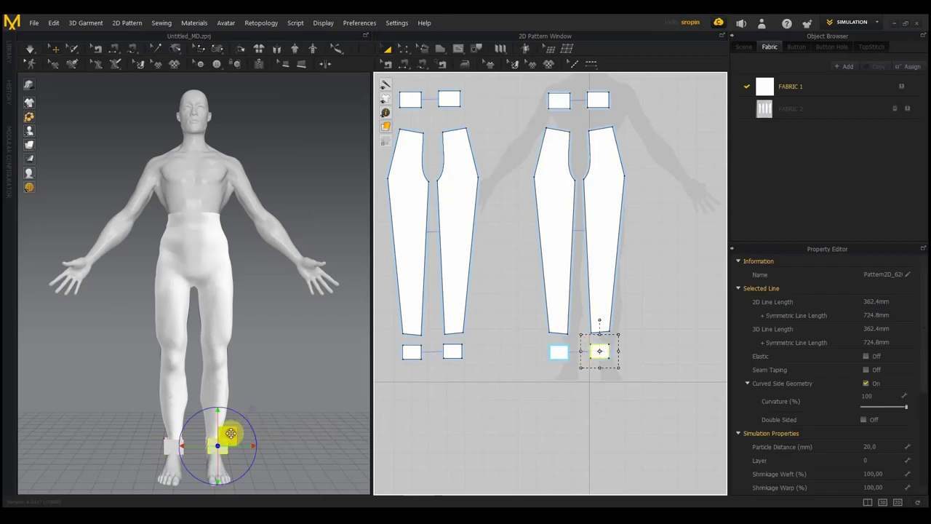
{"action": "left_click_drag", "start_coordinate": [231, 433], "coordinate": [228, 433]}
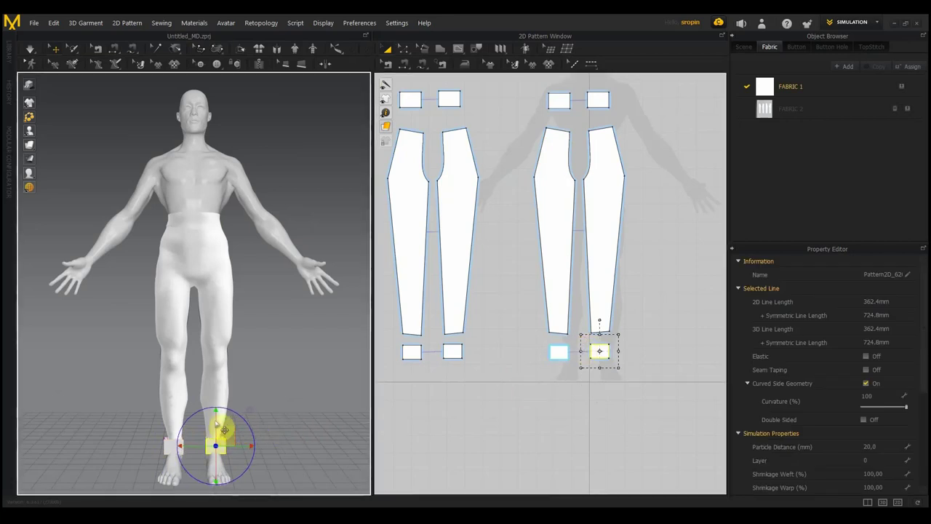
{"action": "middle_click_drag", "start_coordinate": [289, 303], "coordinate": [284, 272]}
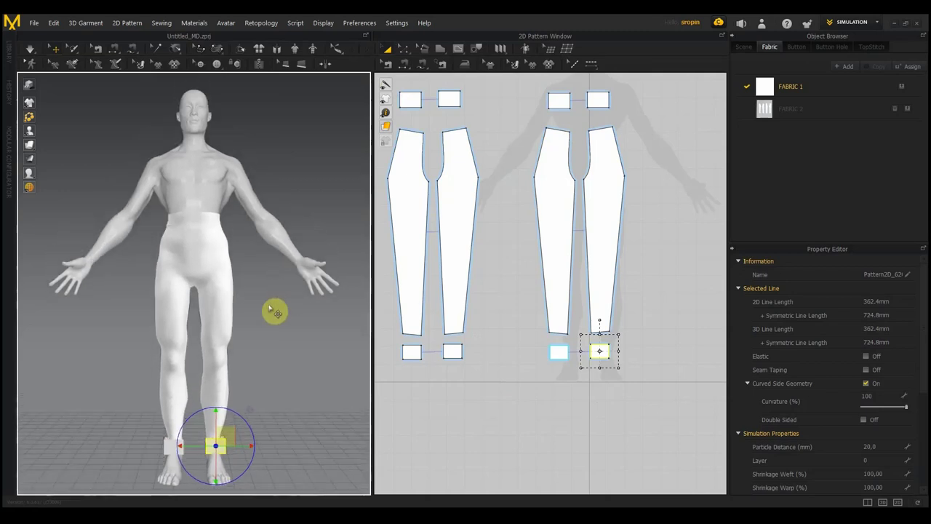
{"action": "right_click_drag", "start_coordinate": [273, 320], "coordinate": [260, 245]}
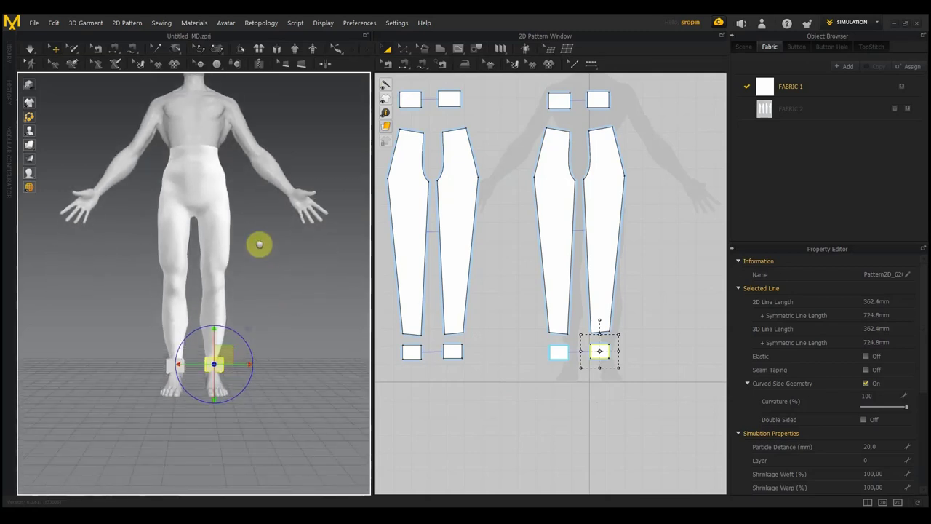
Step: Select the right pair of cuff pattern pieces and scale them down with the transform box corner
{"action": "left_click", "coordinate": [30, 48]}
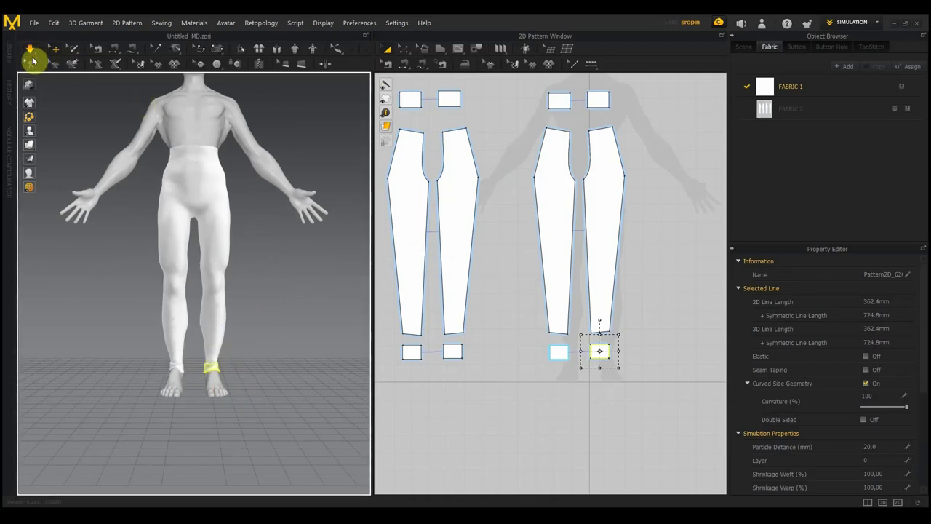
{"action": "scroll", "coordinate": [208, 233], "scroll_direction": "up", "scroll_amount": 2}
{"action": "scroll", "coordinate": [210, 239], "scroll_direction": "up", "scroll_amount": 2}
{"action": "scroll", "coordinate": [264, 303], "scroll_direction": "up", "scroll_amount": 2}
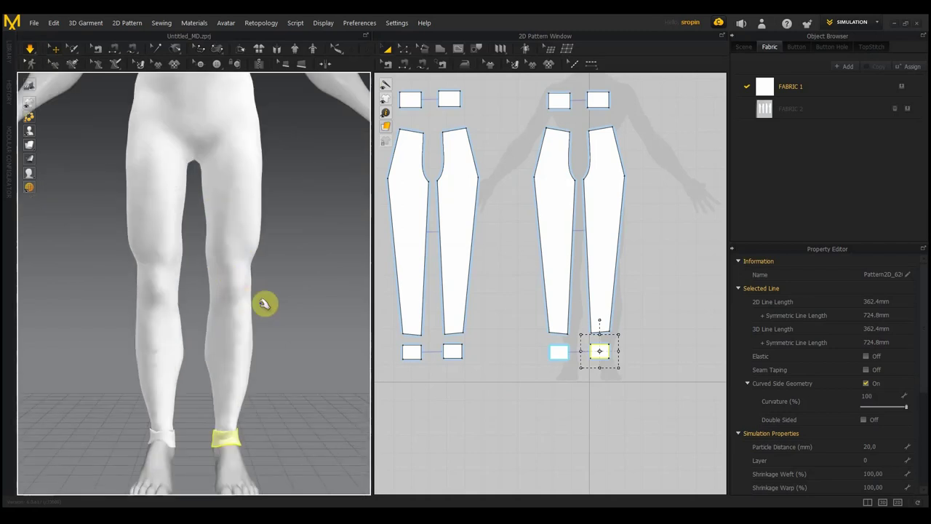
{"action": "scroll", "coordinate": [291, 322], "scroll_direction": "up", "scroll_amount": 2}
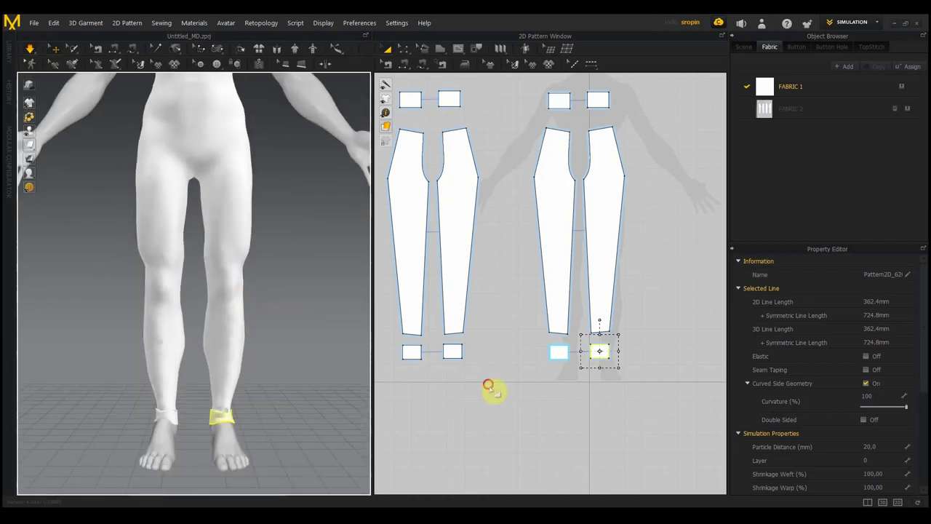
{"action": "left_click_drag", "start_coordinate": [483, 380], "coordinate": [388, 338]}
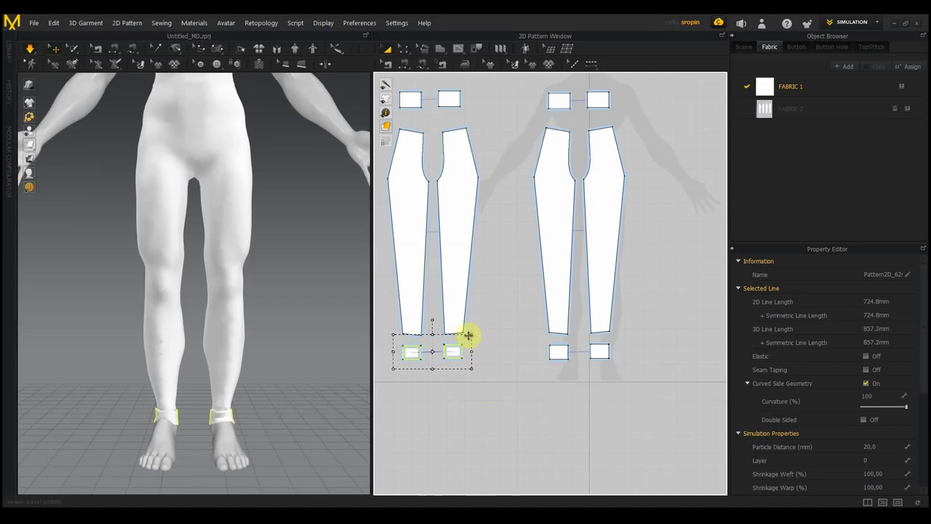
{"action": "left_click", "coordinate": [634, 376]}
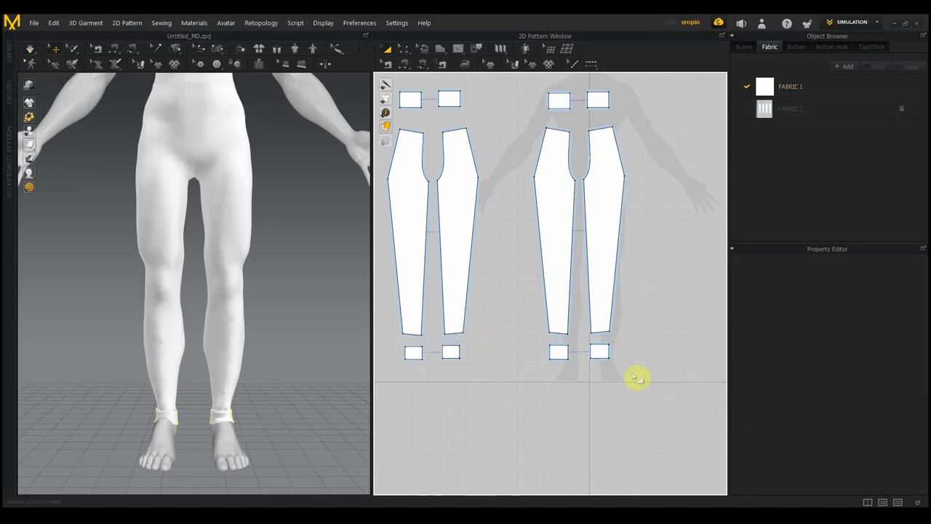
{"action": "left_click", "coordinate": [550, 348]}
{"action": "left_click_drag", "start_coordinate": [634, 376], "coordinate": [551, 349]}
{"action": "left_click", "coordinate": [618, 340]}
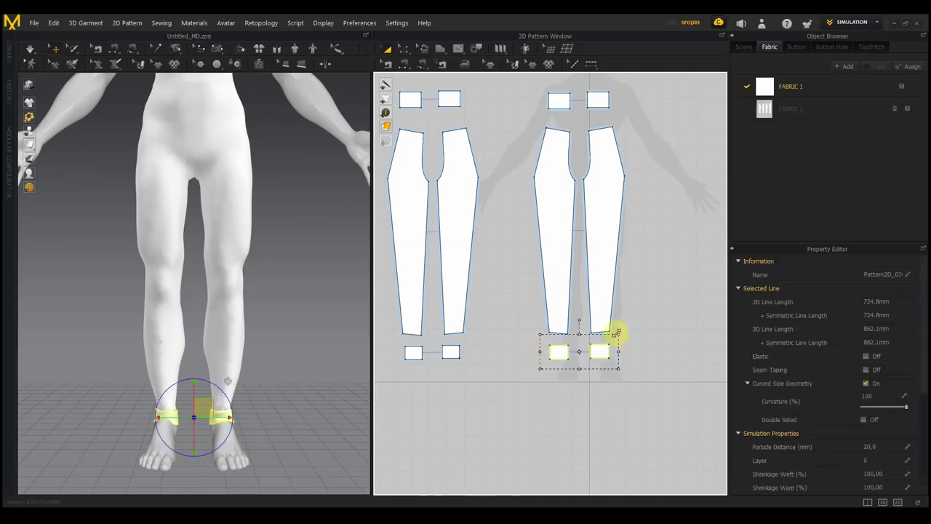
{"action": "left_click_drag", "start_coordinate": [615, 336], "coordinate": [610, 338]}
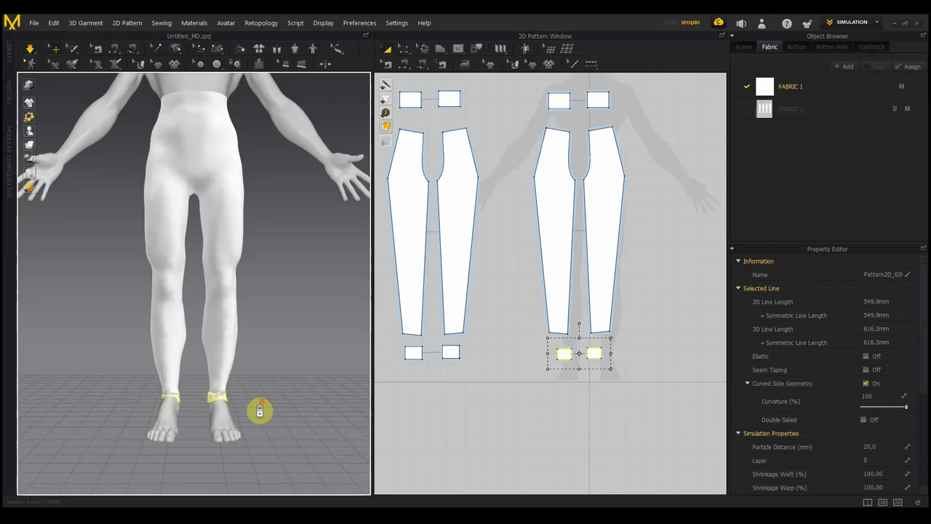
{"action": "scroll", "coordinate": [260, 407], "scroll_direction": "up", "scroll_amount": 3}
{"action": "middle_click_drag", "start_coordinate": [260, 407], "coordinate": [287, 328]}
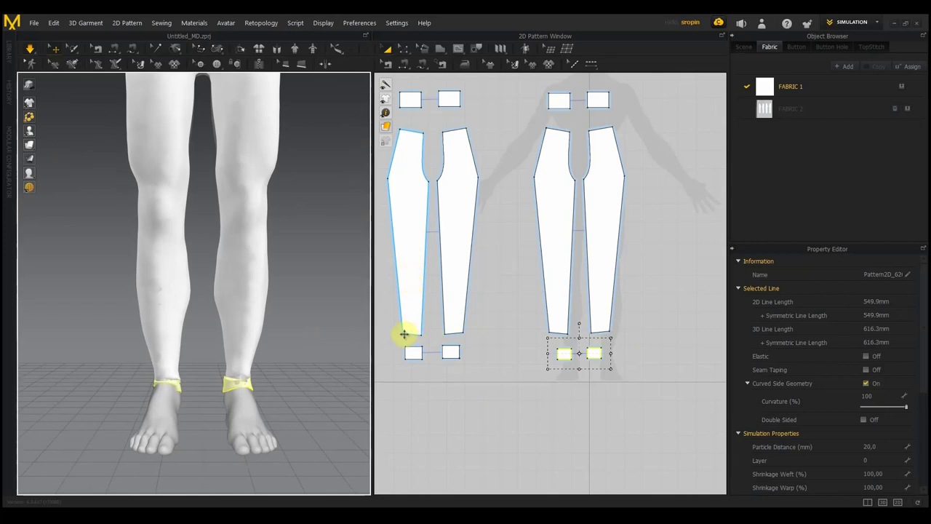
Step: Drag a left leg piece's bottom corner inward with Edit Pattern, then undo that hem change
{"action": "left_click", "coordinate": [404, 49]}
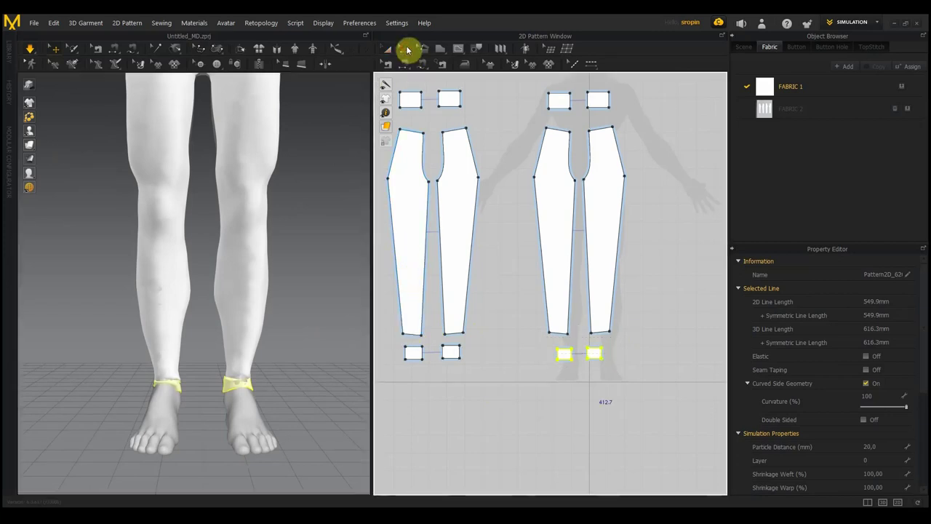
{"action": "left_click", "coordinate": [411, 336]}
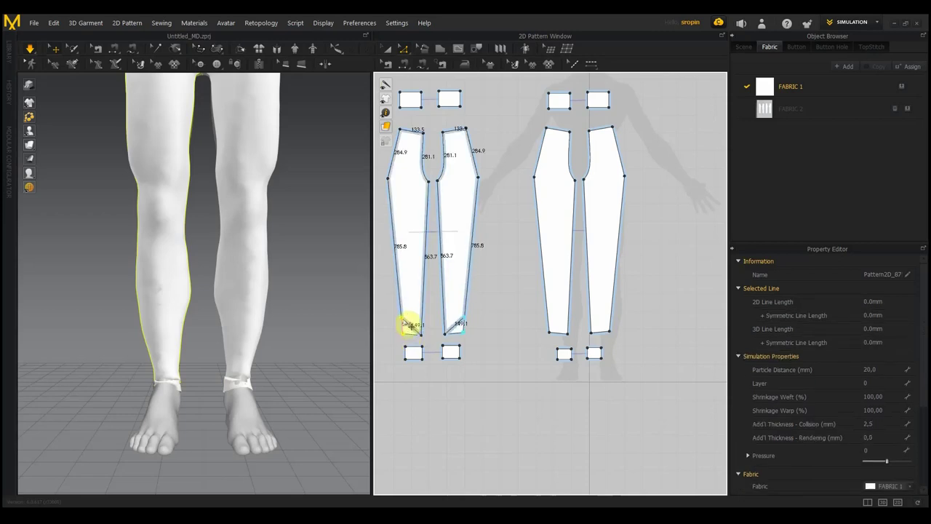
{"action": "left_click_drag", "start_coordinate": [405, 334], "coordinate": [422, 340]}
{"action": "left_click", "coordinate": [419, 335]}
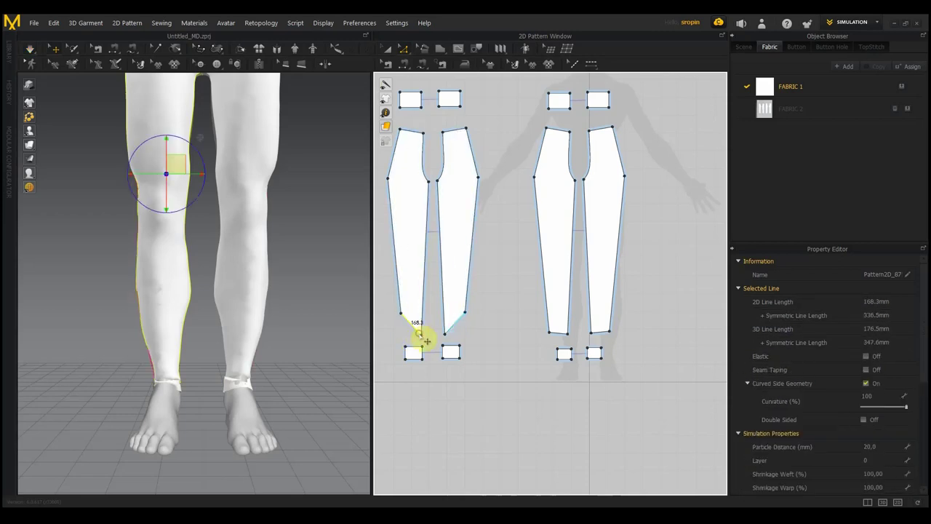
{"action": "left_click", "coordinate": [427, 328]}
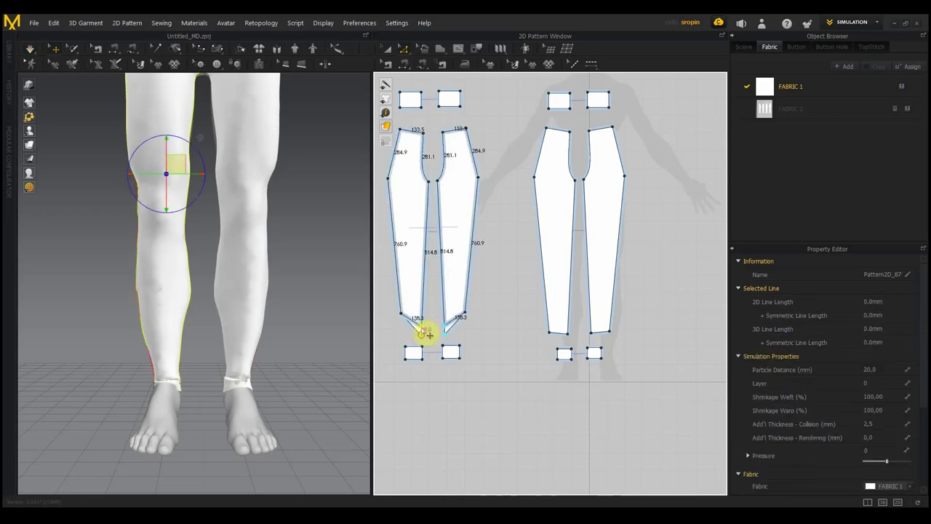
{"action": "key", "text": "ctrl+z"}
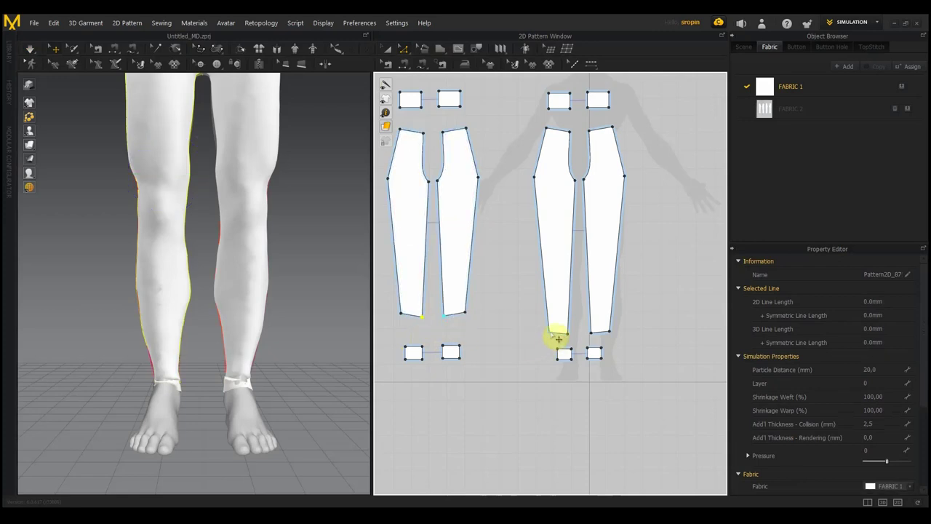
Step: Taper the other leg pair's bottom points inward and raise them, then simulate
{"action": "left_click", "coordinate": [558, 336]}
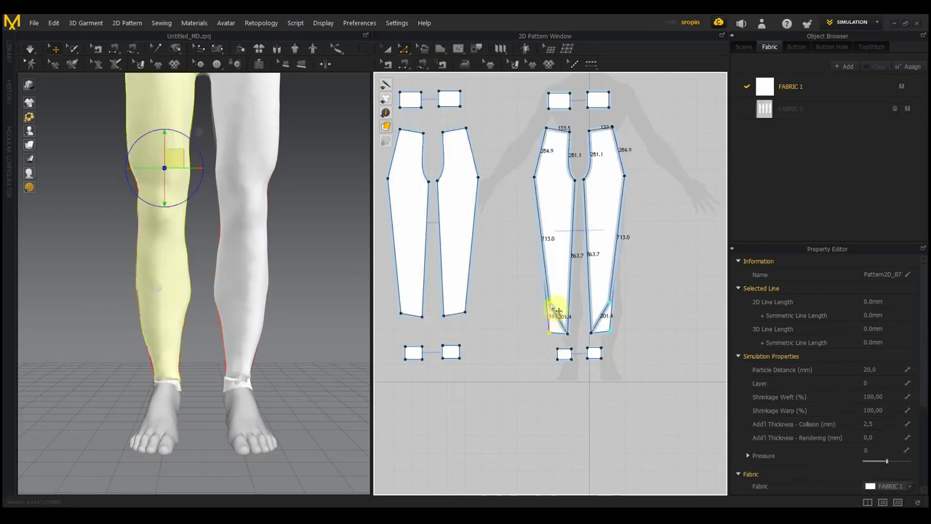
{"action": "left_click_drag", "start_coordinate": [554, 312], "coordinate": [566, 328]}
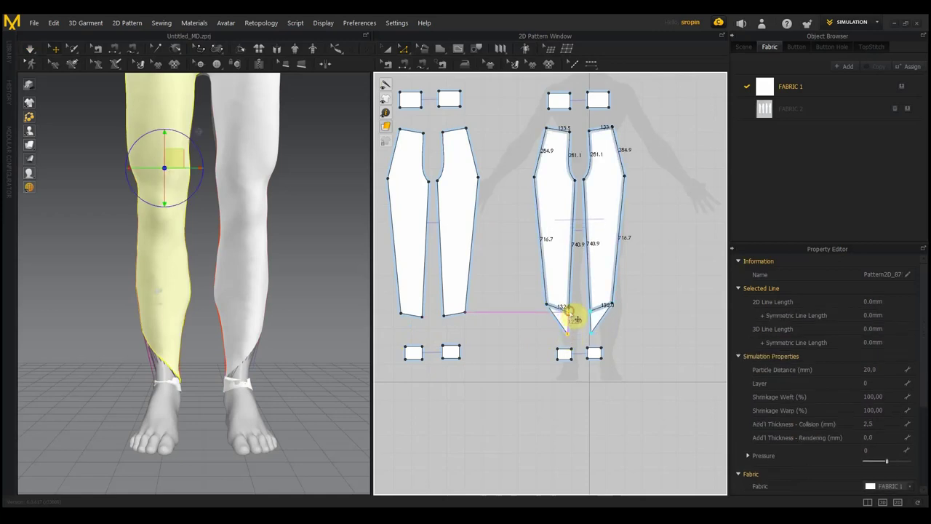
{"action": "left_click_drag", "start_coordinate": [568, 333], "coordinate": [568, 313]}
{"action": "key", "text": "space"}
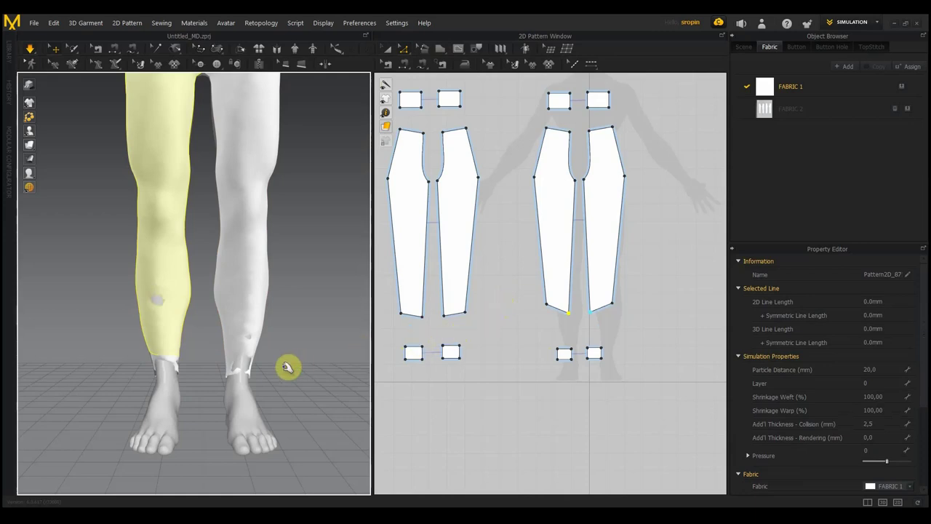
{"action": "right_click_drag", "start_coordinate": [296, 371], "coordinate": [249, 342]}
{"action": "left_click", "coordinate": [262, 346]}
Step: Select both halves of the ankle cuff and drag the band in 3D to reseat it around the ankle
{"action": "middle_click_drag", "start_coordinate": [264, 345], "coordinate": [249, 345]}
{"action": "mouse_move", "coordinate": [249, 345]}
{"action": "right_mouse_down"}
{"action": "mouse_move", "coordinate": [279, 325]}
{"action": "mouse_move", "coordinate": [197, 325]}
{"action": "mouse_move", "coordinate": [242, 323]}
{"action": "right_mouse_up"}
{"action": "left_click", "coordinate": [220, 327]}
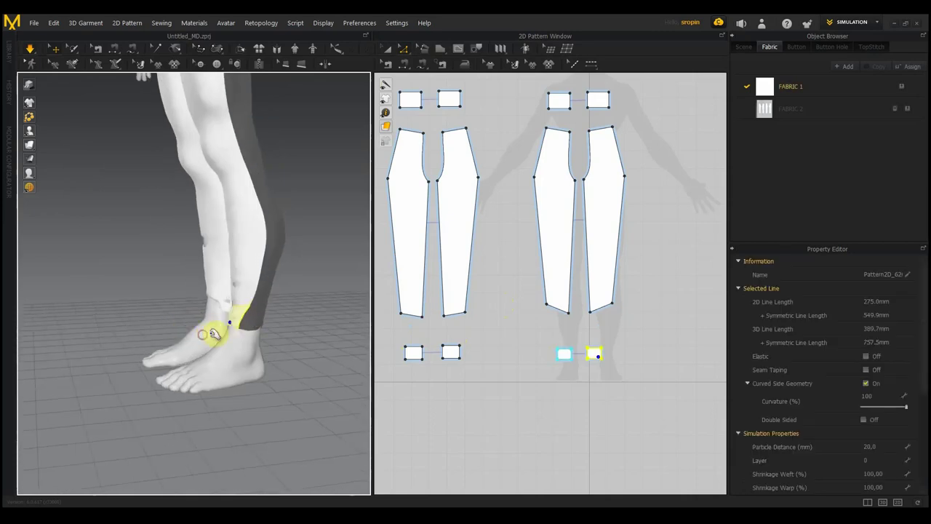
{"action": "mouse_move", "coordinate": [264, 327]}
{"action": "right_mouse_down"}
{"action": "mouse_move", "coordinate": [301, 339]}
{"action": "mouse_move", "coordinate": [377, 335]}
{"action": "right_mouse_up"}
{"action": "mouse_move", "coordinate": [186, 312]}
{"action": "right_mouse_down"}
{"action": "mouse_move", "coordinate": [262, 318]}
{"action": "mouse_move", "coordinate": [231, 342]}
{"action": "right_mouse_up"}
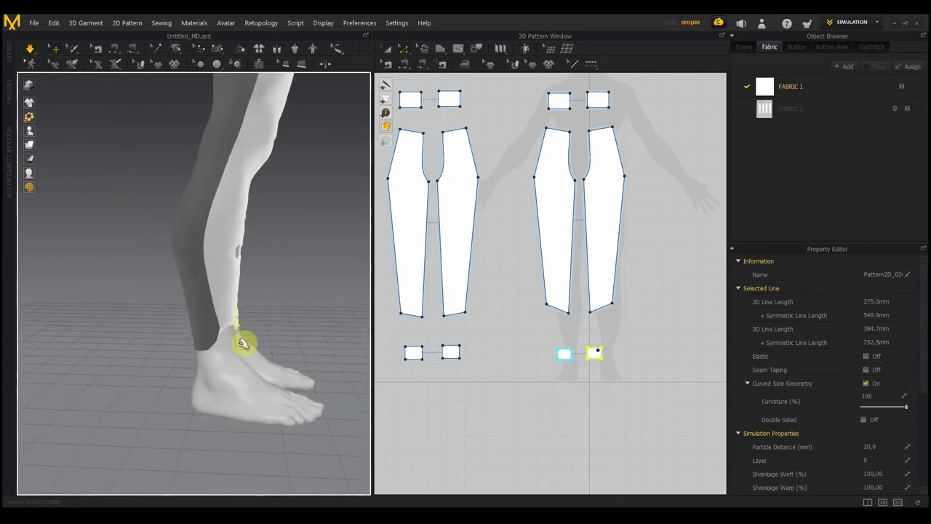
{"action": "left_click", "coordinate": [235, 328]}
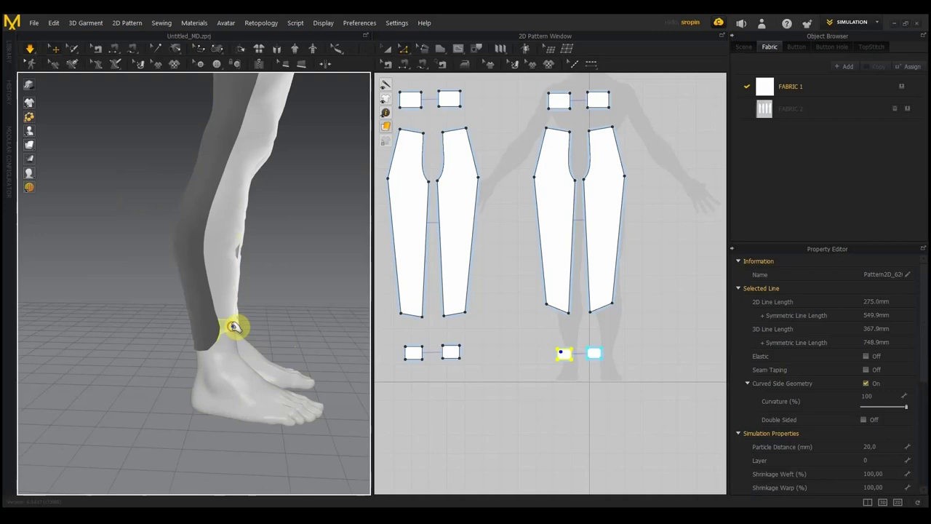
{"action": "left_click_drag", "start_coordinate": [267, 347], "coordinate": [336, 365]}
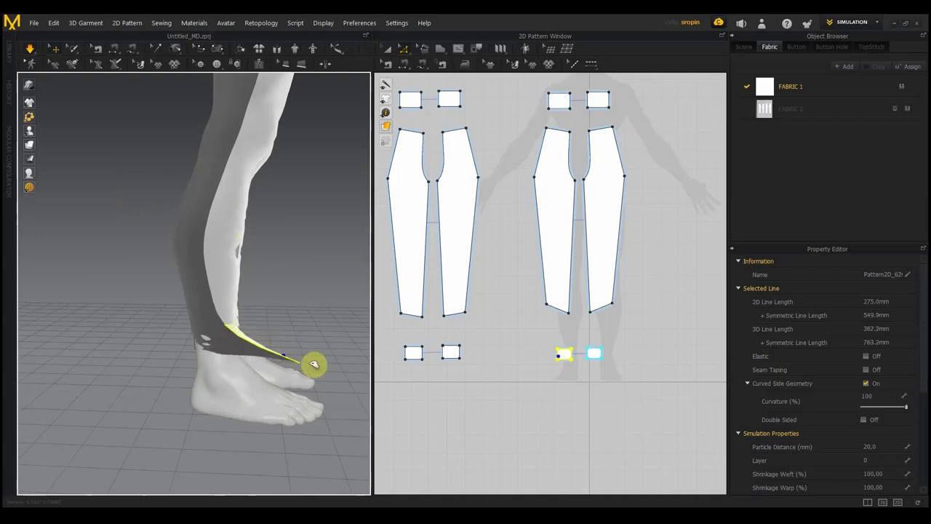
{"action": "right_click_drag", "start_coordinate": [336, 365], "coordinate": [224, 333]}
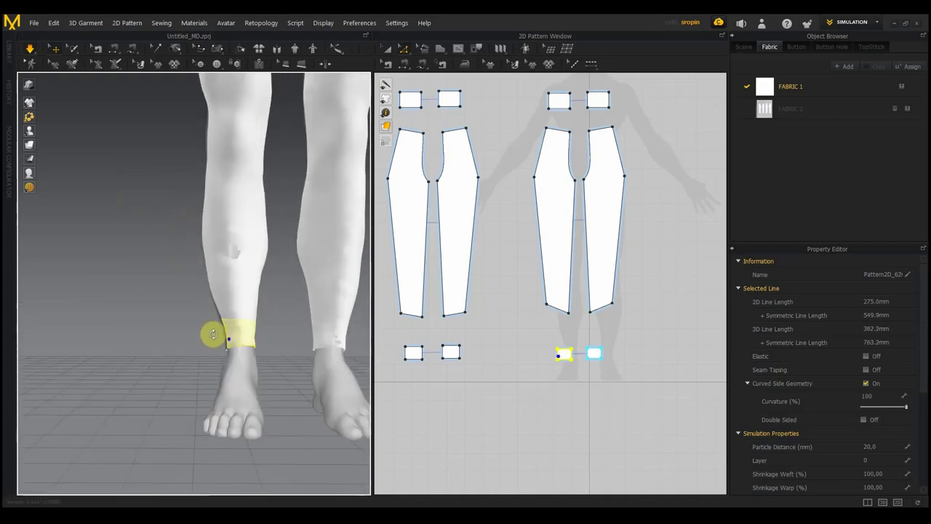
{"action": "left_click_drag", "start_coordinate": [252, 335], "coordinate": [233, 349]}
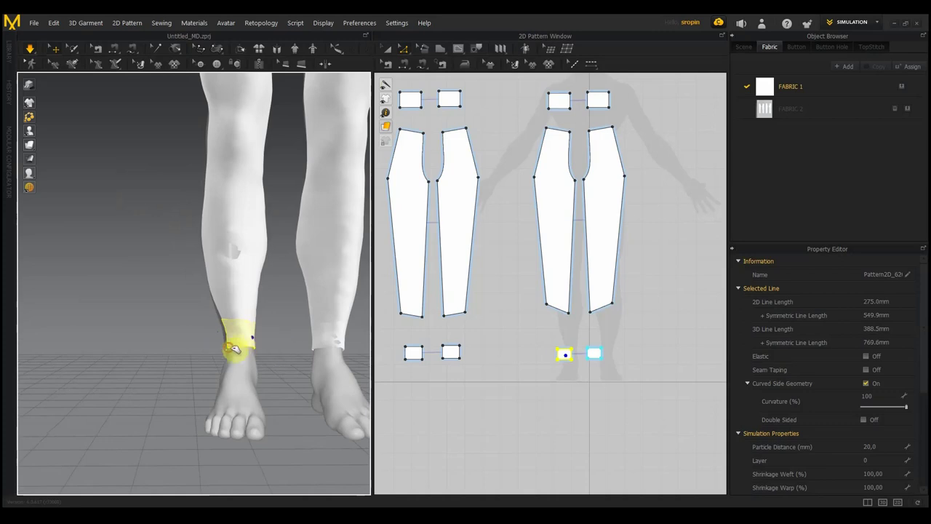
{"action": "scroll", "coordinate": [250, 332], "scroll_direction": "down", "scroll_amount": 2}
{"action": "scroll", "coordinate": [250, 327], "scroll_direction": "down", "scroll_amount": 1}
{"action": "scroll", "coordinate": [277, 262], "scroll_direction": "down", "scroll_amount": 1}
{"action": "scroll", "coordinate": [274, 306], "scroll_direction": "down", "scroll_amount": 2}
{"action": "scroll", "coordinate": [303, 284], "scroll_direction": "up", "scroll_amount": 1}
{"action": "scroll", "coordinate": [309, 277], "scroll_direction": "up", "scroll_amount": 2}
{"action": "scroll", "coordinate": [291, 305], "scroll_direction": "down", "scroll_amount": 1}
{"action": "scroll", "coordinate": [264, 342], "scroll_direction": "down", "scroll_amount": 1}
{"action": "scroll", "coordinate": [267, 338], "scroll_direction": "up", "scroll_amount": 2}
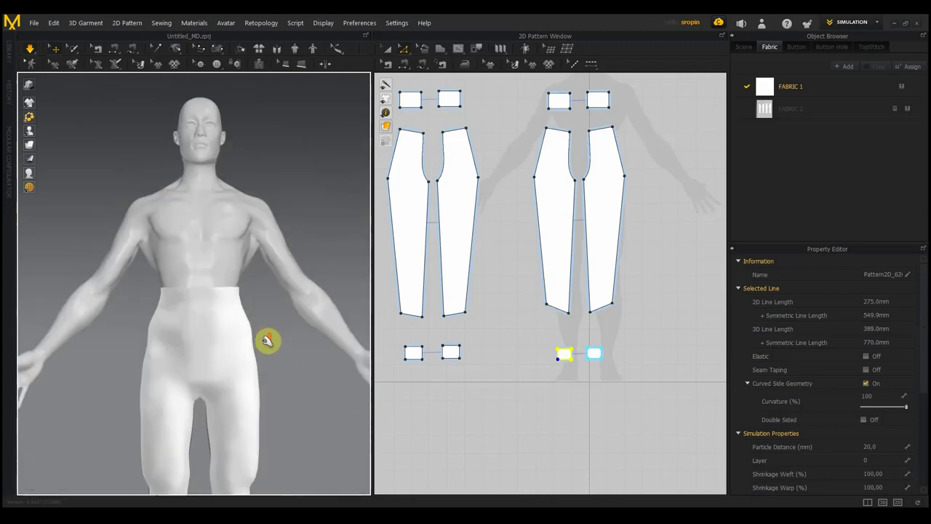
{"action": "scroll", "coordinate": [280, 333], "scroll_direction": "up", "scroll_amount": 1}
{"action": "scroll", "coordinate": [290, 328], "scroll_direction": "up", "scroll_amount": 2}
{"action": "scroll", "coordinate": [276, 348], "scroll_direction": "down", "scroll_amount": 1}
{"action": "scroll", "coordinate": [276, 339], "scroll_direction": "down", "scroll_amount": 1}
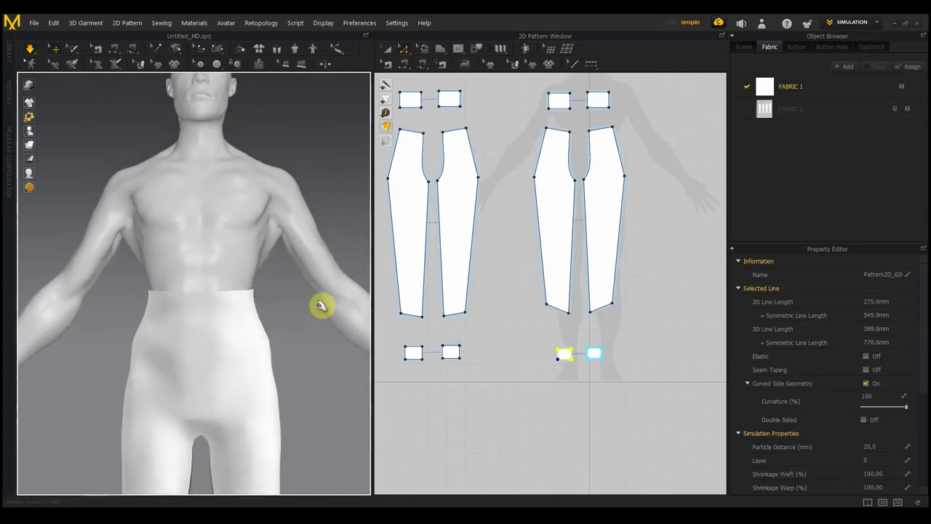
{"action": "scroll", "coordinate": [274, 328], "scroll_direction": "down", "scroll_amount": 1}
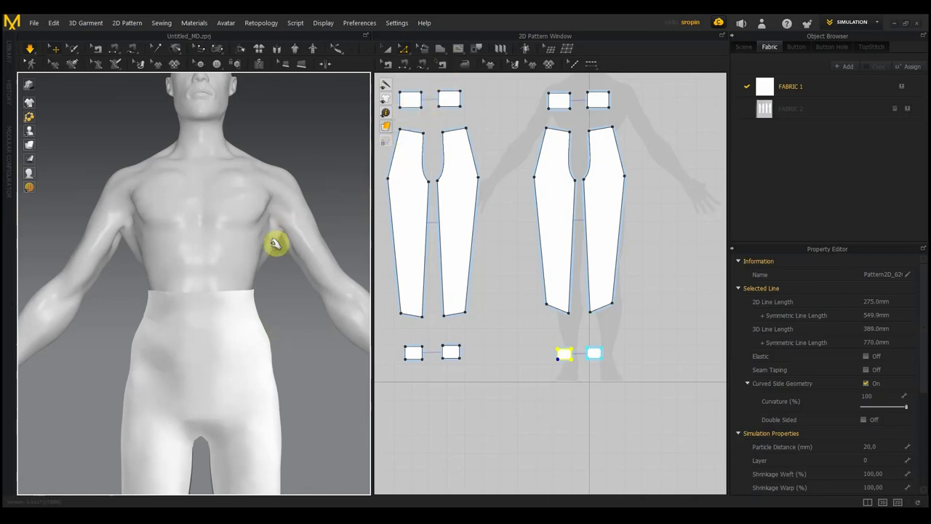
{"action": "scroll", "coordinate": [272, 246], "scroll_direction": "up", "scroll_amount": 1}
{"action": "scroll", "coordinate": [271, 256], "scroll_direction": "up", "scroll_amount": 1}
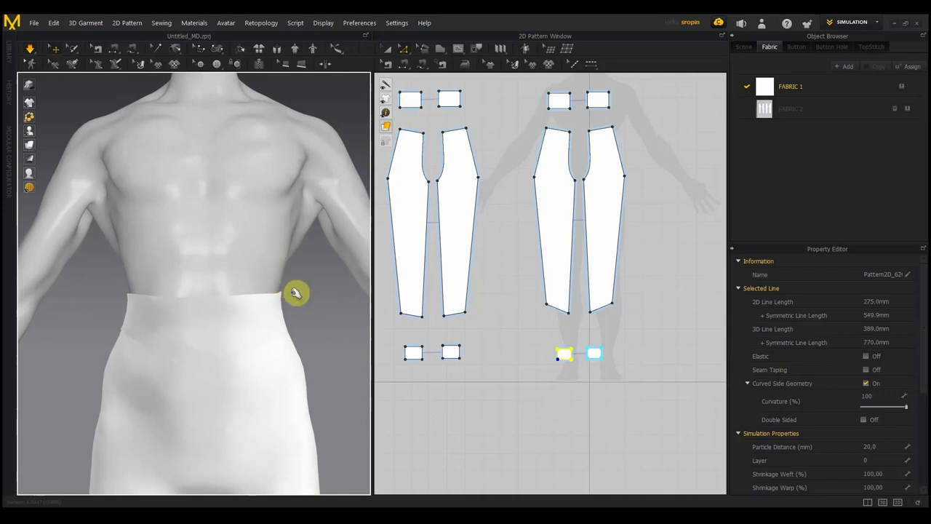
{"action": "right_click_drag", "start_coordinate": [295, 292], "coordinate": [294, 299]}
{"action": "scroll", "coordinate": [294, 298], "scroll_direction": "down", "scroll_amount": 2}
{"action": "scroll", "coordinate": [297, 303], "scroll_direction": "down", "scroll_amount": 1}
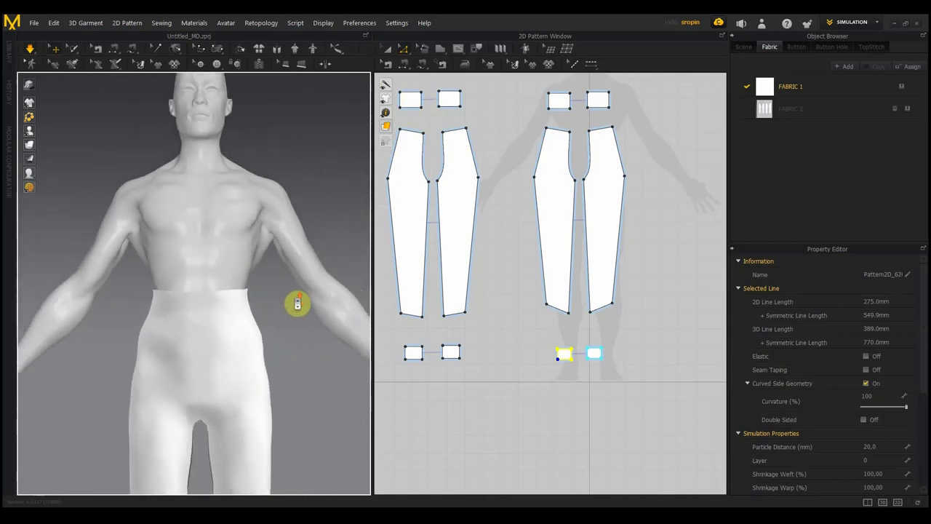
{"action": "scroll", "coordinate": [296, 303], "scroll_direction": "down", "scroll_amount": 1}
{"action": "scroll", "coordinate": [645, 135], "scroll_direction": "up", "scroll_amount": 2}
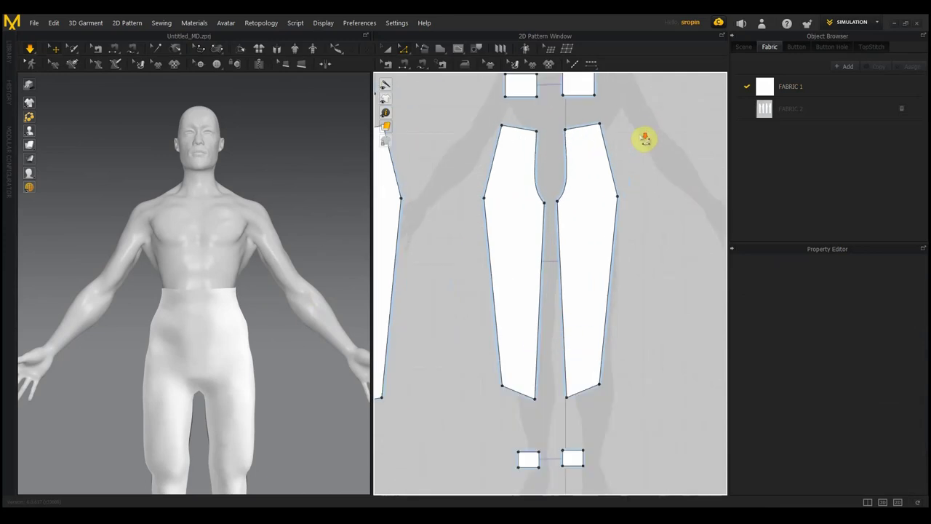
{"action": "scroll", "coordinate": [644, 138], "scroll_direction": "up", "scroll_amount": 1}
{"action": "scroll", "coordinate": [459, 197], "scroll_direction": "down", "scroll_amount": 3}
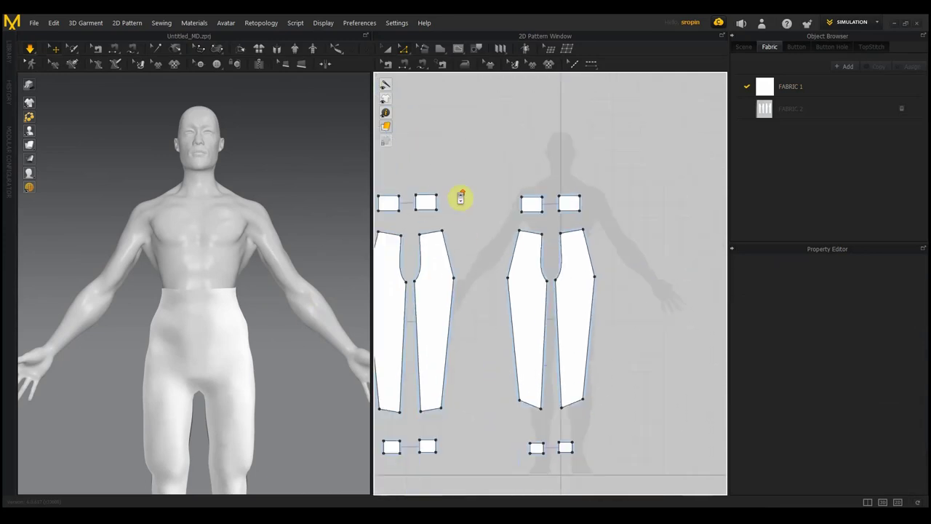
{"action": "scroll", "coordinate": [475, 201], "scroll_direction": "down", "scroll_amount": 2}
{"action": "scroll", "coordinate": [561, 249], "scroll_direction": "down", "scroll_amount": 2}
{"action": "scroll", "coordinate": [561, 249], "scroll_direction": "down", "scroll_amount": 1}
{"action": "scroll", "coordinate": [561, 250], "scroll_direction": "up", "scroll_amount": 3}
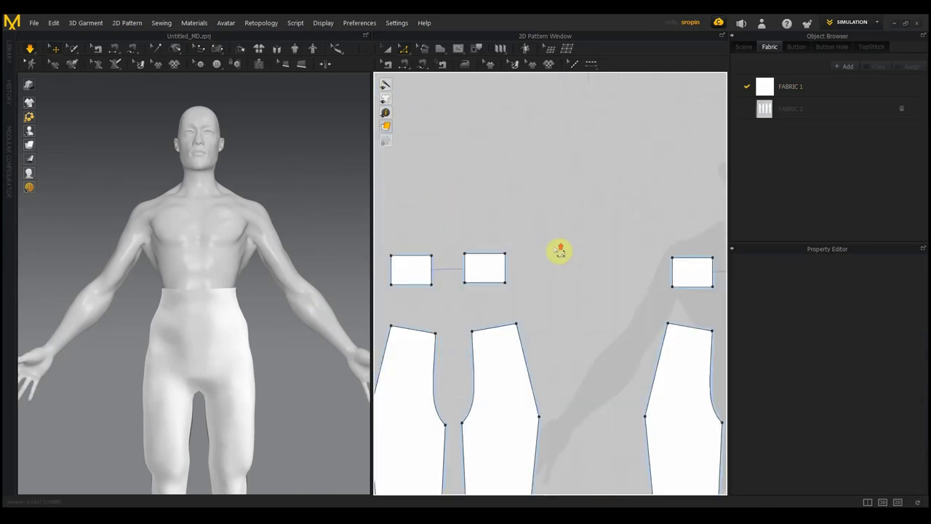
{"action": "scroll", "coordinate": [571, 233], "scroll_direction": "down", "scroll_amount": 1}
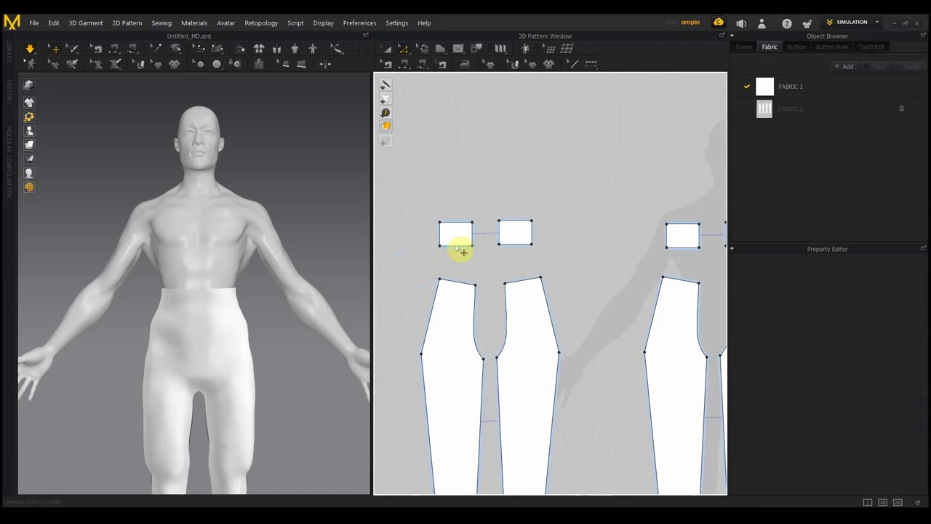
Step: Offset the waistband top edge outward, Extend 7 mm, with Create Internal Line ticked
{"action": "left_click", "coordinate": [456, 223]}
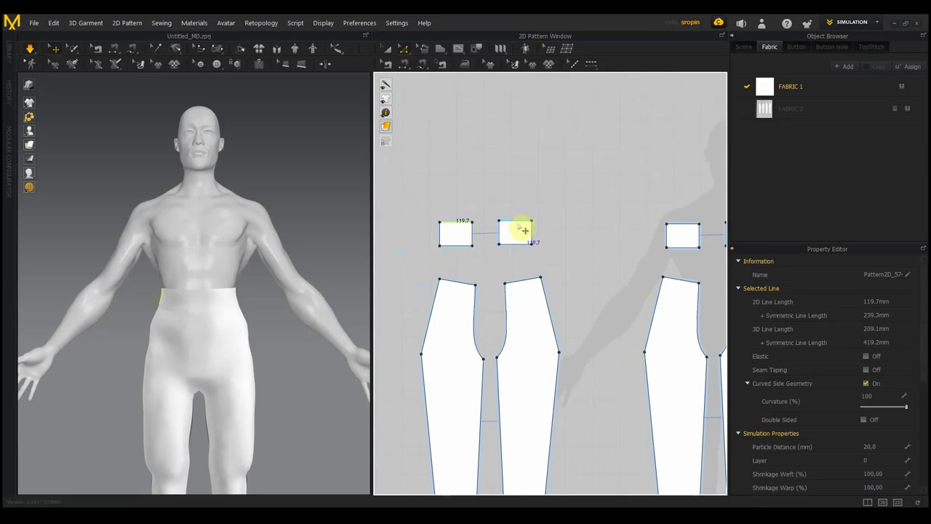
{"action": "right_click", "coordinate": [517, 222]}
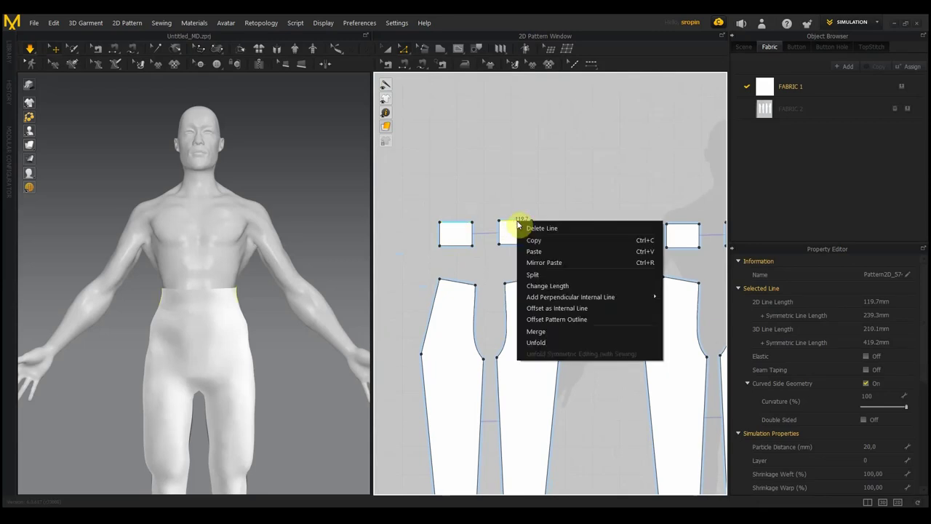
{"action": "left_click", "coordinate": [552, 321]}
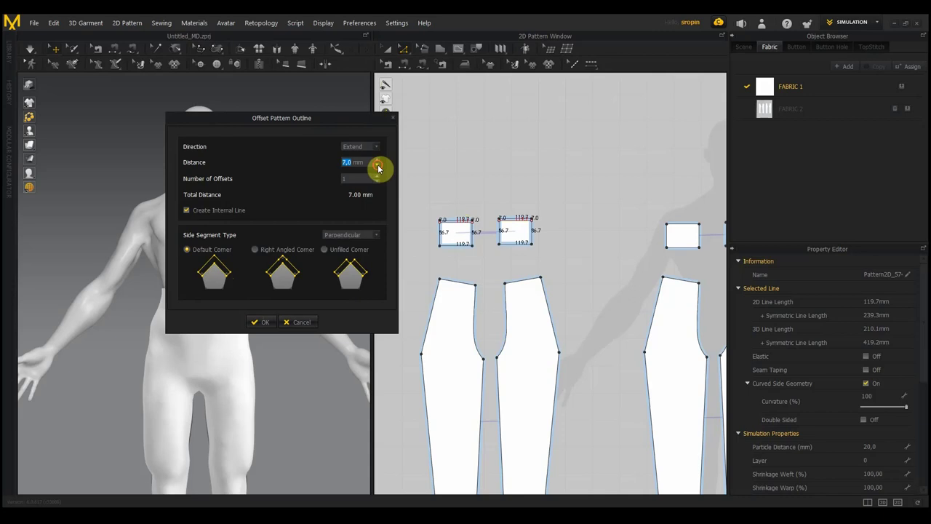
{"action": "left_click", "coordinate": [264, 323]}
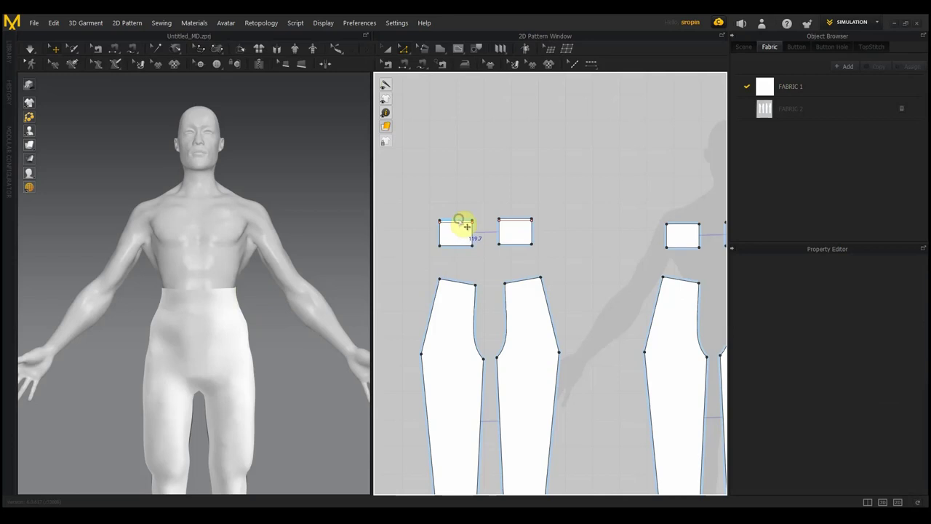
Step: Frame both waistband pieces and select the left piece's new top edge
{"action": "right_click", "coordinate": [461, 221]}
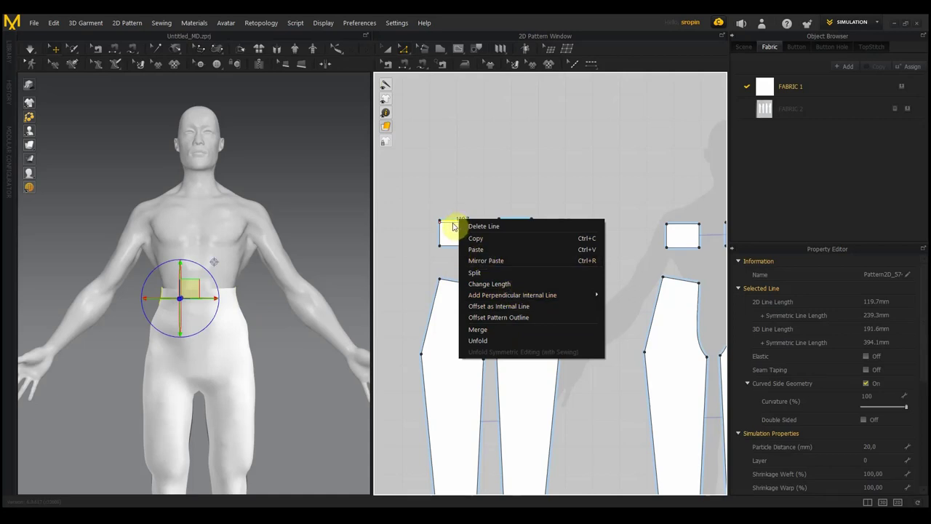
{"action": "left_click", "coordinate": [405, 214]}
{"action": "scroll", "coordinate": [426, 210], "scroll_direction": "down", "scroll_amount": 2}
{"action": "scroll", "coordinate": [436, 229], "scroll_direction": "up", "scroll_amount": 5}
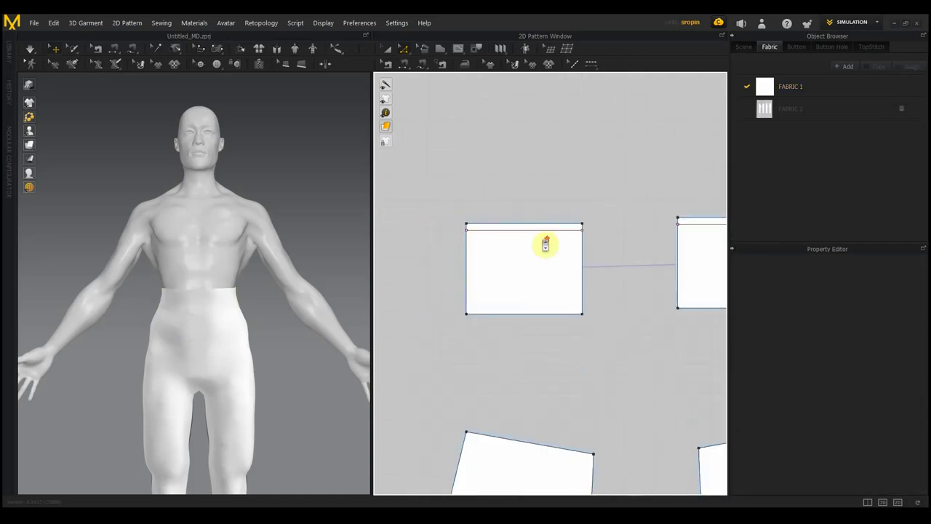
{"action": "scroll", "coordinate": [544, 240], "scroll_direction": "down", "scroll_amount": 1}
{"action": "right_click_drag", "start_coordinate": [601, 232], "coordinate": [509, 253]}
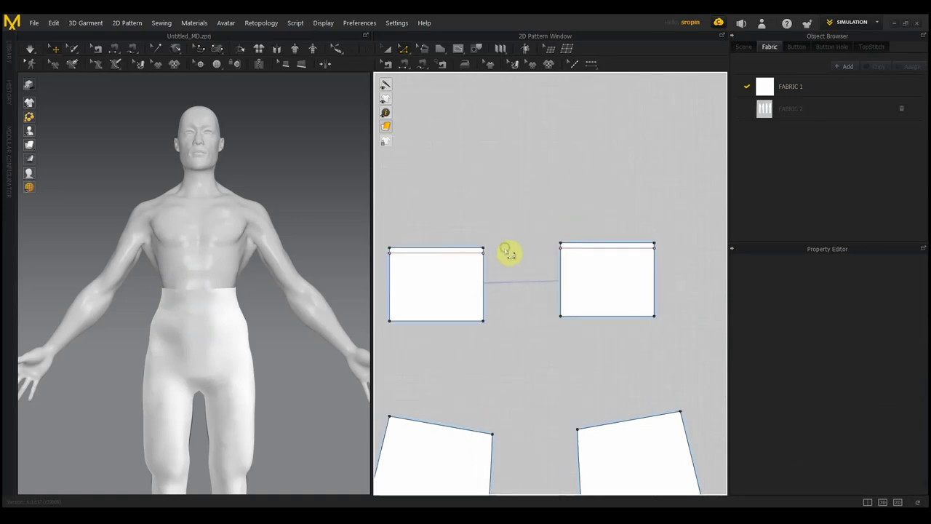
{"action": "left_click", "coordinate": [466, 252]}
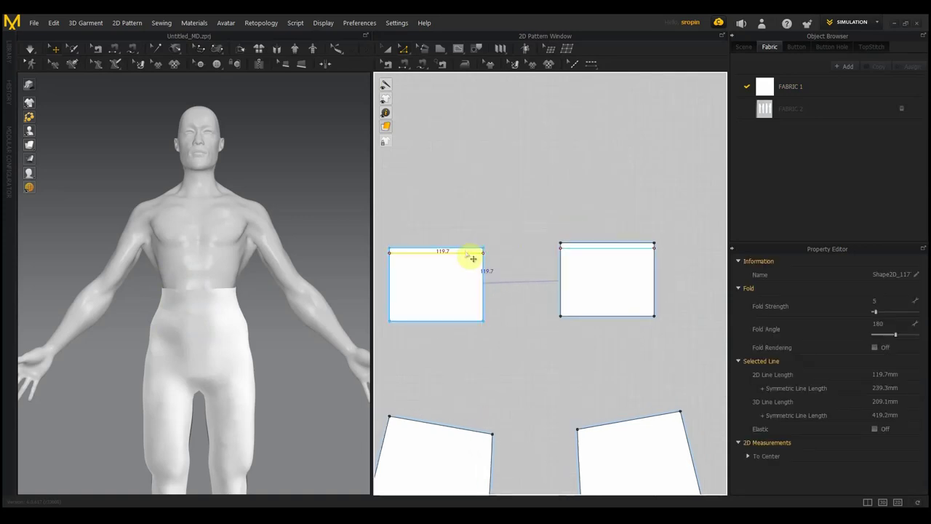
Step: Apply Cut & Sew to the new top lines, splitting off the 7 mm strips sewn back on
{"action": "right_click", "coordinate": [591, 248]}
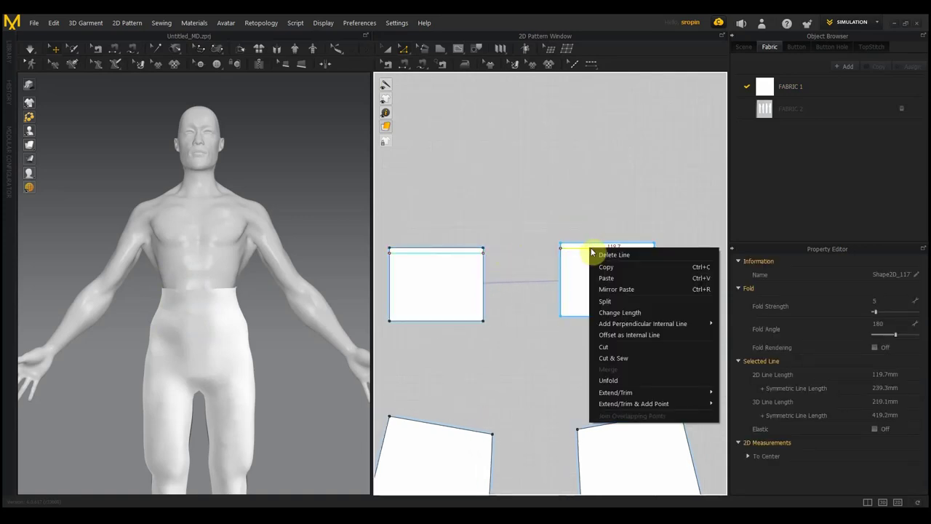
{"action": "left_click", "coordinate": [621, 361]}
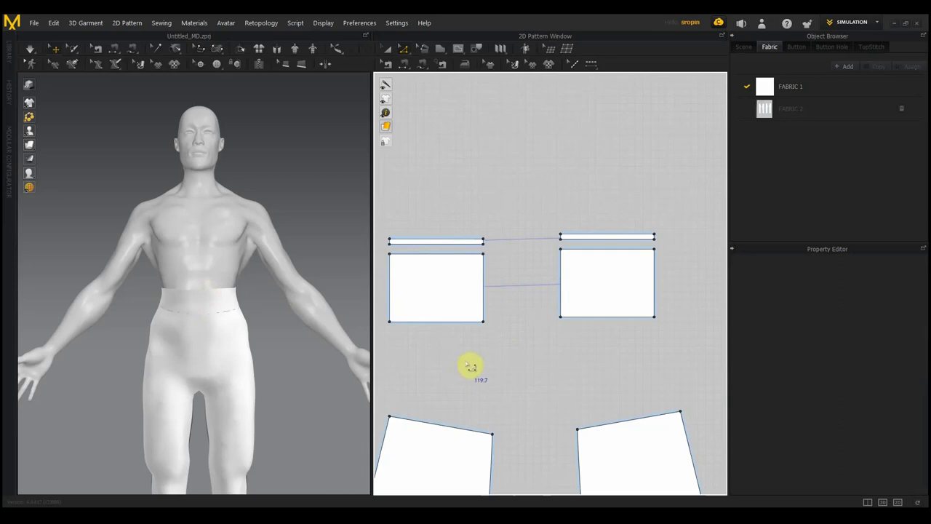
{"action": "scroll", "coordinate": [458, 242], "scroll_direction": "down", "scroll_amount": 2}
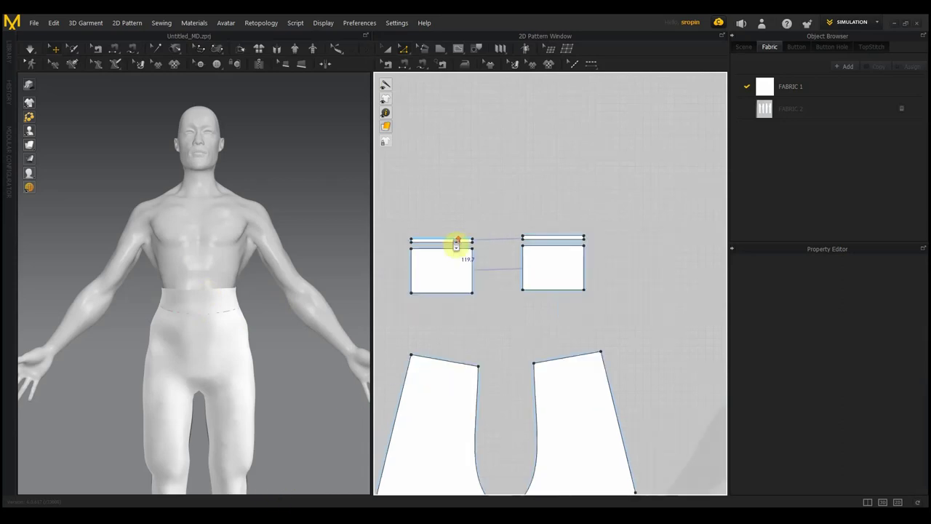
{"action": "scroll", "coordinate": [458, 246], "scroll_direction": "up", "scroll_amount": 5}
{"action": "scroll", "coordinate": [458, 246], "scroll_direction": "down", "scroll_amount": 2}
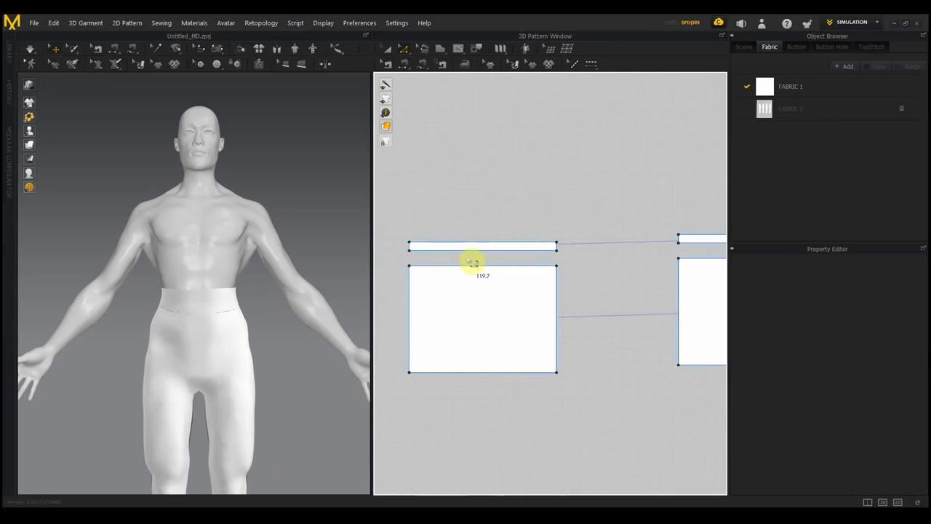
{"action": "key", "text": "t"}
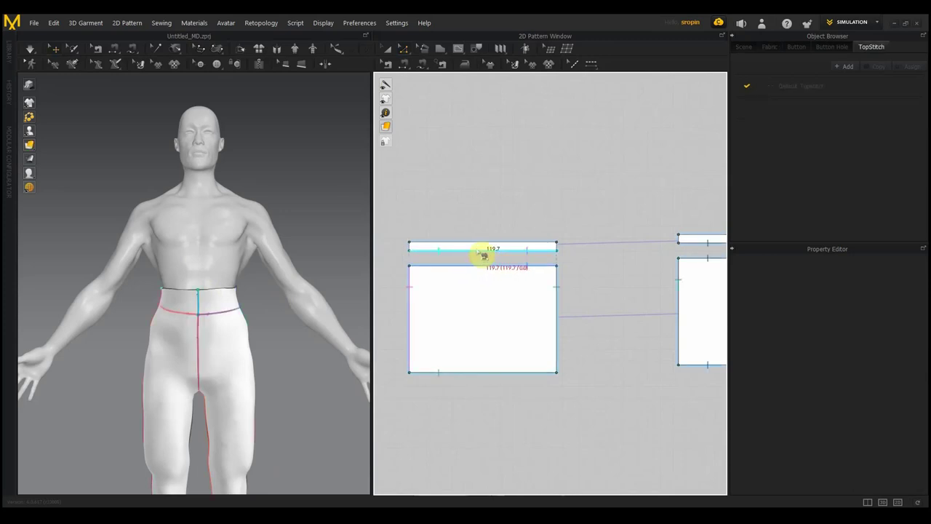
{"action": "left_click", "coordinate": [424, 247]}
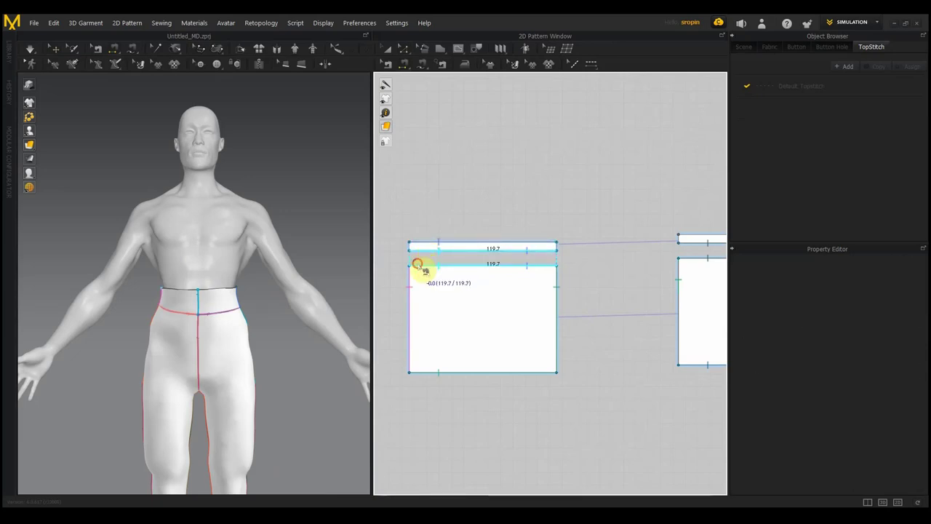
{"action": "left_click", "coordinate": [418, 263]}
{"action": "left_click", "coordinate": [469, 295]}
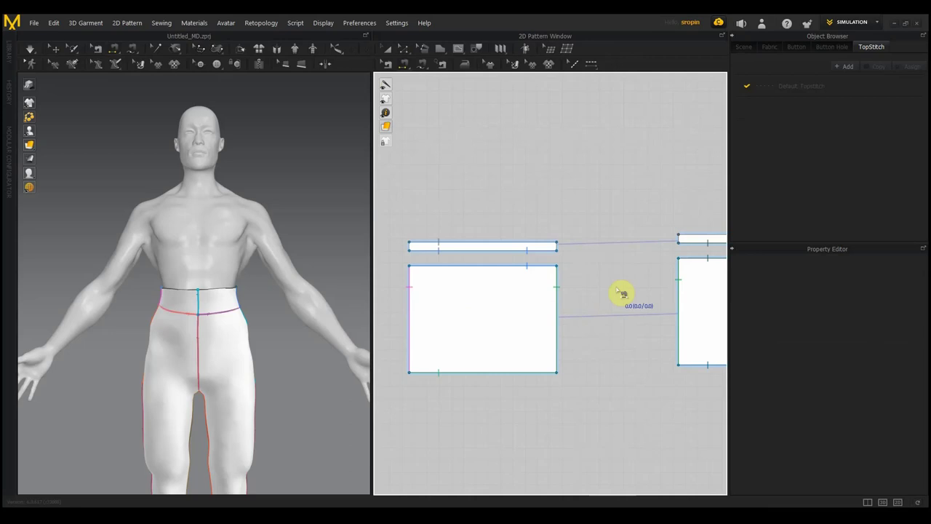
{"action": "middle_click_drag", "start_coordinate": [622, 293], "coordinate": [482, 293]}
{"action": "left_click", "coordinate": [527, 252]}
{"action": "left_click", "coordinate": [533, 265]}
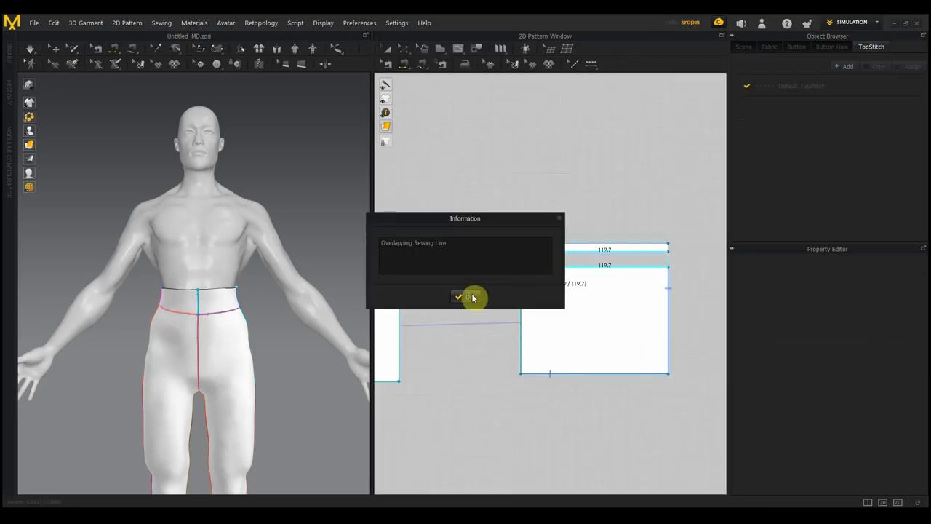
{"action": "left_click", "coordinate": [472, 296]}
{"action": "scroll", "coordinate": [477, 298], "scroll_direction": "up", "scroll_amount": 2}
{"action": "scroll", "coordinate": [477, 295], "scroll_direction": "down", "scroll_amount": 2}
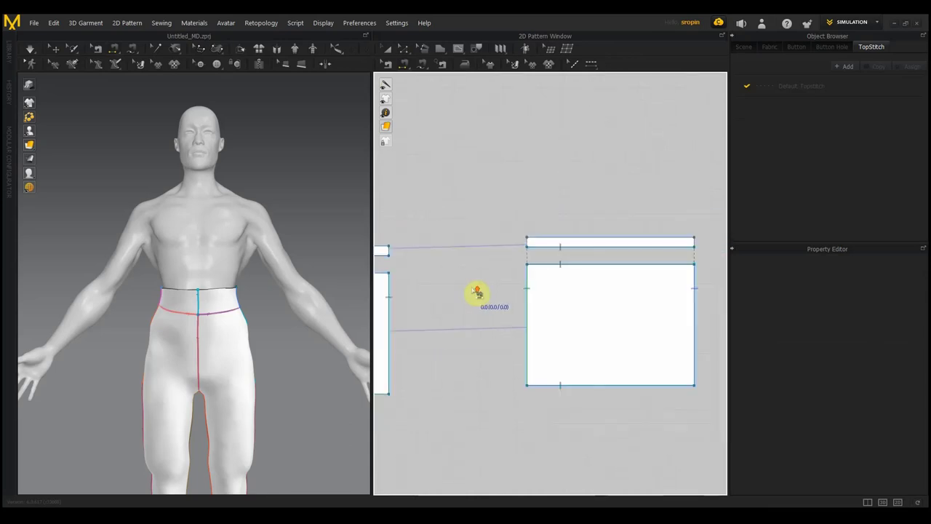
{"action": "scroll", "coordinate": [474, 293], "scroll_direction": "down", "scroll_amount": 2}
{"action": "mouse_move", "coordinate": [477, 294]}
{"action": "middle_mouse_down"}
{"action": "mouse_move", "coordinate": [587, 294]}
{"action": "mouse_move", "coordinate": [594, 285]}
{"action": "middle_mouse_up"}
{"action": "middle_click_drag", "start_coordinate": [295, 355], "coordinate": [291, 210]}
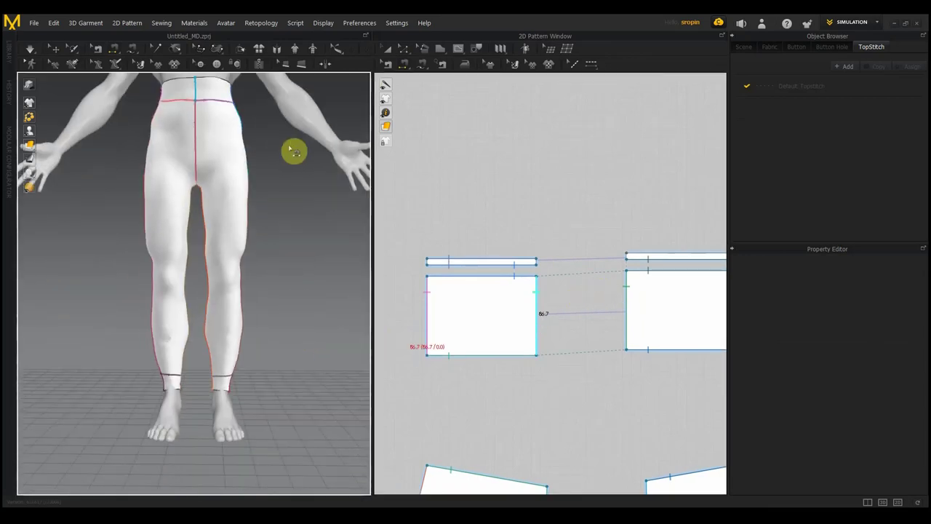
{"action": "right_click_drag", "start_coordinate": [283, 327], "coordinate": [261, 318]}
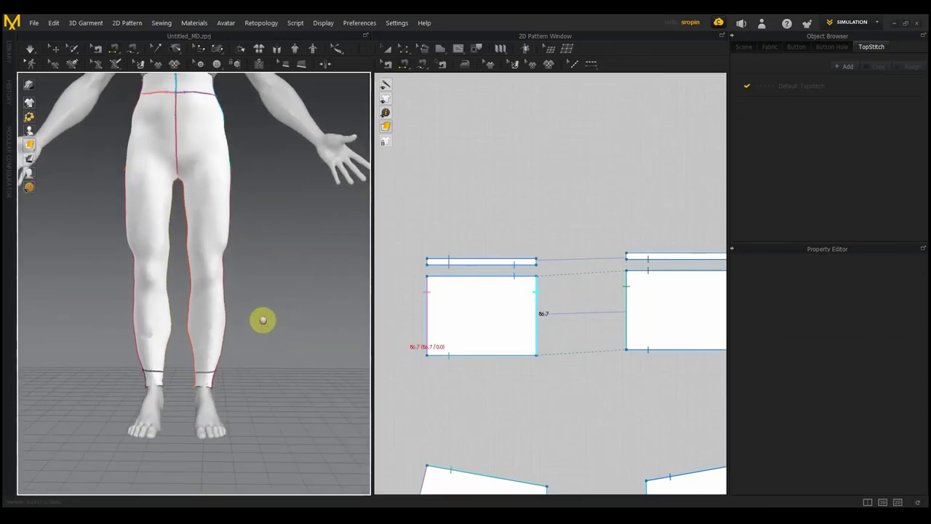
{"action": "key", "text": "q"}
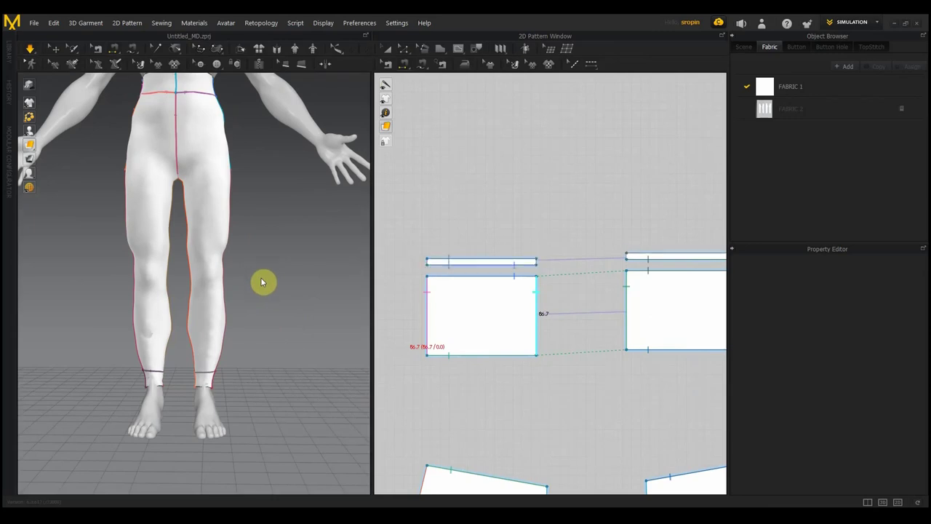
{"action": "scroll", "coordinate": [257, 299], "scroll_direction": "up", "scroll_amount": 2}
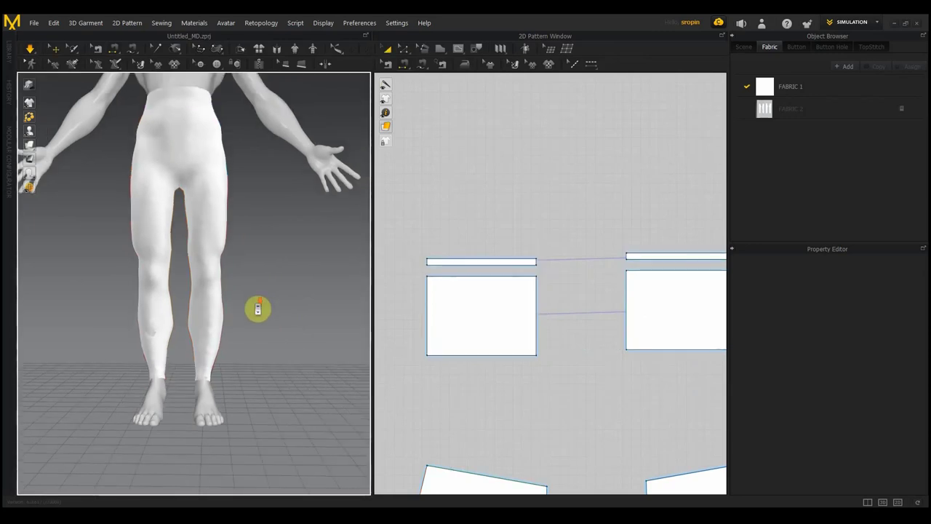
{"action": "scroll", "coordinate": [256, 307], "scroll_direction": "up", "scroll_amount": 3}
{"action": "scroll", "coordinate": [255, 312], "scroll_direction": "up", "scroll_amount": 3}
{"action": "middle_click_drag", "start_coordinate": [276, 271], "coordinate": [262, 172]}
{"action": "mouse_move", "coordinate": [262, 172]}
{"action": "right_mouse_down"}
{"action": "mouse_move", "coordinate": [272, 284]}
{"action": "mouse_move", "coordinate": [357, 289]}
{"action": "mouse_move", "coordinate": [330, 288]}
{"action": "mouse_move", "coordinate": [395, 274]}
{"action": "mouse_move", "coordinate": [470, 277]}
{"action": "right_mouse_up"}
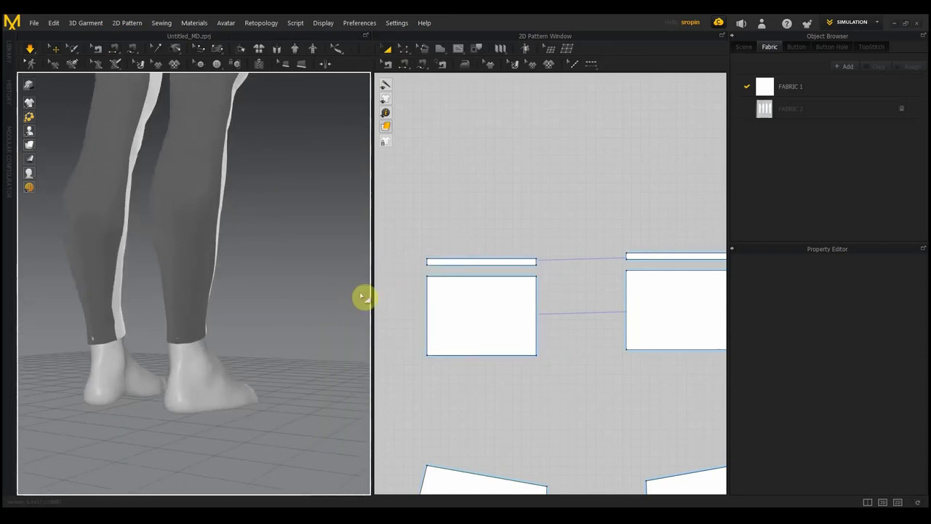
{"action": "scroll", "coordinate": [582, 374], "scroll_direction": "up", "scroll_amount": 3}
{"action": "scroll", "coordinate": [585, 379], "scroll_direction": "down", "scroll_amount": 4}
{"action": "scroll", "coordinate": [585, 379], "scroll_direction": "down", "scroll_amount": 3}
{"action": "middle_click_drag", "start_coordinate": [577, 366], "coordinate": [519, 94]}
{"action": "mouse_move", "coordinate": [593, 238]}
{"action": "middle_mouse_down"}
{"action": "mouse_move", "coordinate": [586, 253]}
{"action": "mouse_move", "coordinate": [509, 233]}
{"action": "mouse_move", "coordinate": [530, 191]}
{"action": "mouse_move", "coordinate": [570, 263]}
{"action": "mouse_move", "coordinate": [578, 385]}
{"action": "middle_mouse_up"}
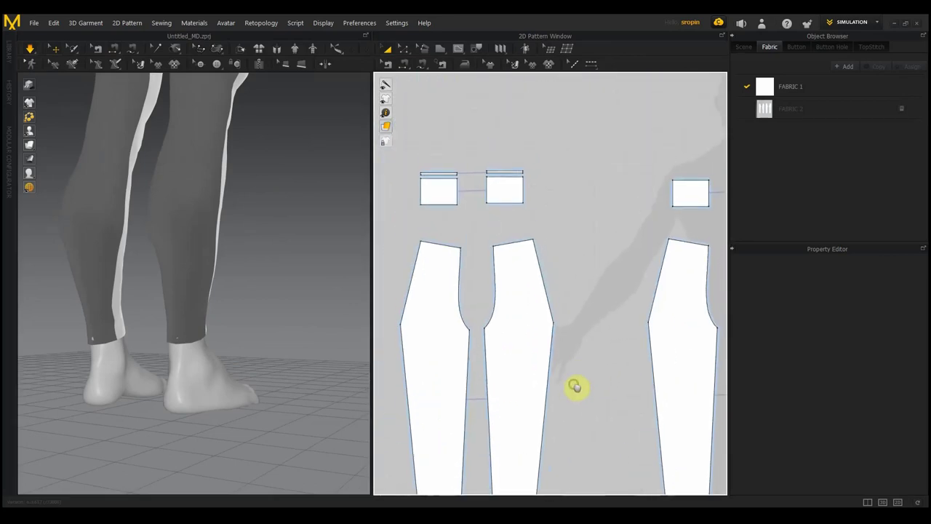
{"action": "right_click_drag", "start_coordinate": [231, 255], "coordinate": [240, 260]}
{"action": "middle_click_drag", "start_coordinate": [240, 260], "coordinate": [208, 501]}
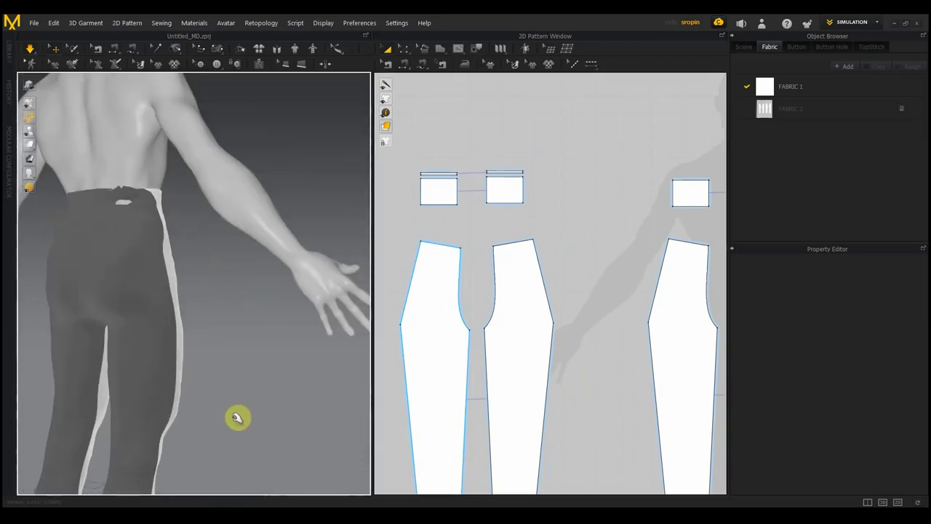
{"action": "scroll", "coordinate": [302, 178], "scroll_direction": "up", "scroll_amount": 2}
{"action": "mouse_move", "coordinate": [298, 368]}
{"action": "right_mouse_down"}
{"action": "mouse_move", "coordinate": [141, 368]}
{"action": "mouse_move", "coordinate": [181, 376]}
{"action": "right_mouse_up"}
{"action": "scroll", "coordinate": [272, 327], "scroll_direction": "up", "scroll_amount": 2}
{"action": "mouse_move", "coordinate": [272, 327]}
{"action": "middle_mouse_down"}
{"action": "mouse_move", "coordinate": [326, 228]}
{"action": "mouse_move", "coordinate": [351, 207]}
{"action": "middle_mouse_up"}
{"action": "left_click", "coordinate": [438, 191]}
{"action": "mouse_move", "coordinate": [360, 248]}
{"action": "right_mouse_down"}
{"action": "mouse_move", "coordinate": [300, 255]}
{"action": "mouse_move", "coordinate": [478, 251]}
{"action": "right_mouse_up"}
{"action": "scroll", "coordinate": [269, 300], "scroll_direction": "up", "scroll_amount": 2}
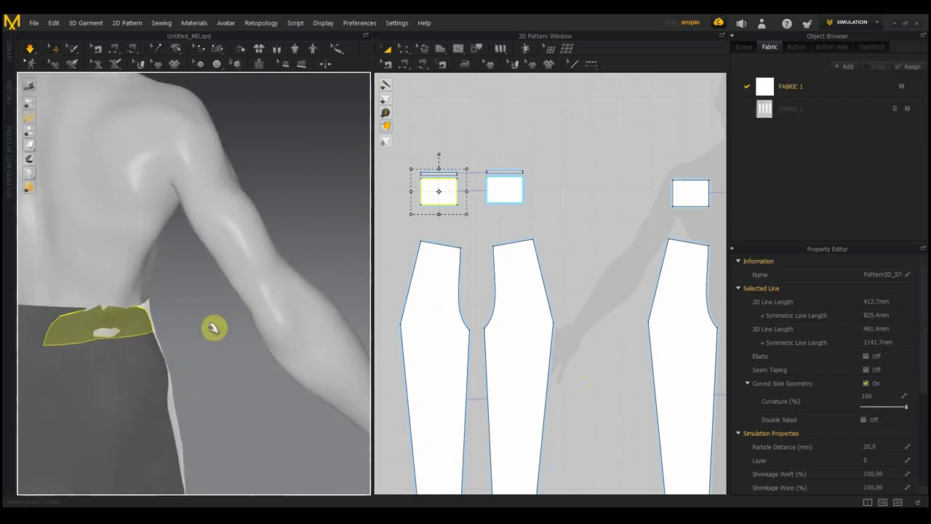
Step: Briefly try topstitching the two waistband strips, then return to Transform Pattern
{"action": "left_click", "coordinate": [457, 186]}
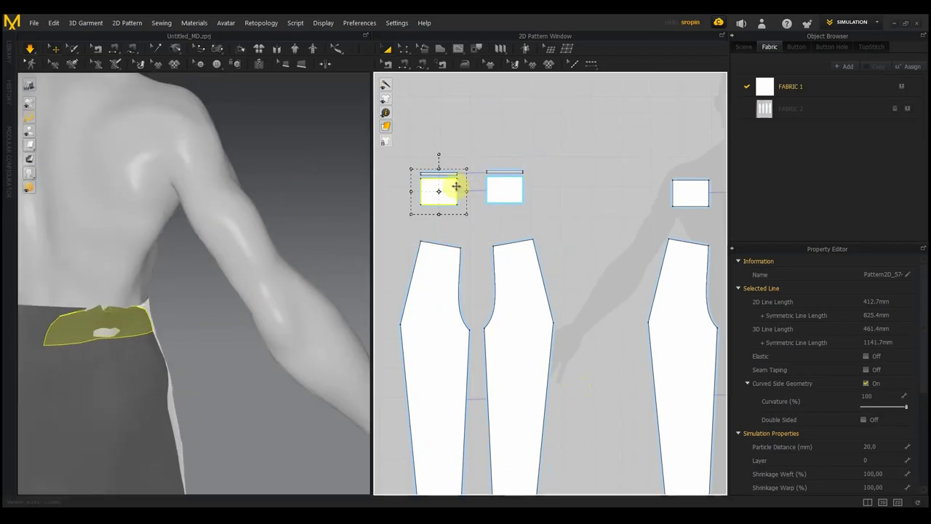
{"action": "left_click", "coordinate": [499, 155]}
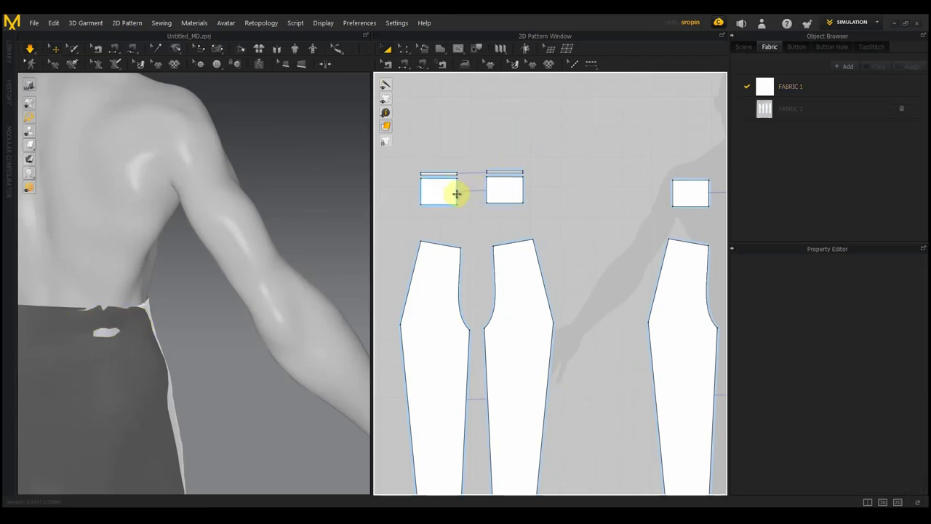
{"action": "key", "text": "k"}
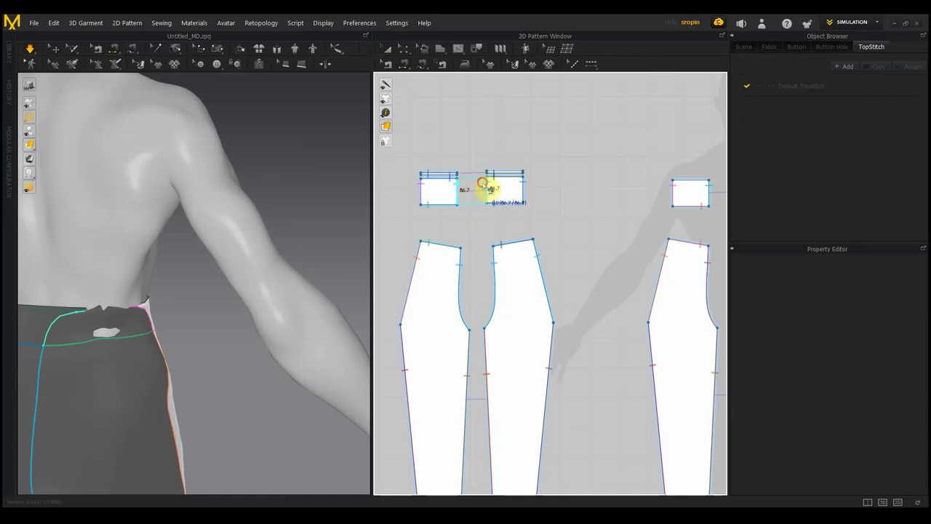
{"action": "left_click", "coordinate": [482, 182]}
{"action": "left_click", "coordinate": [465, 297]}
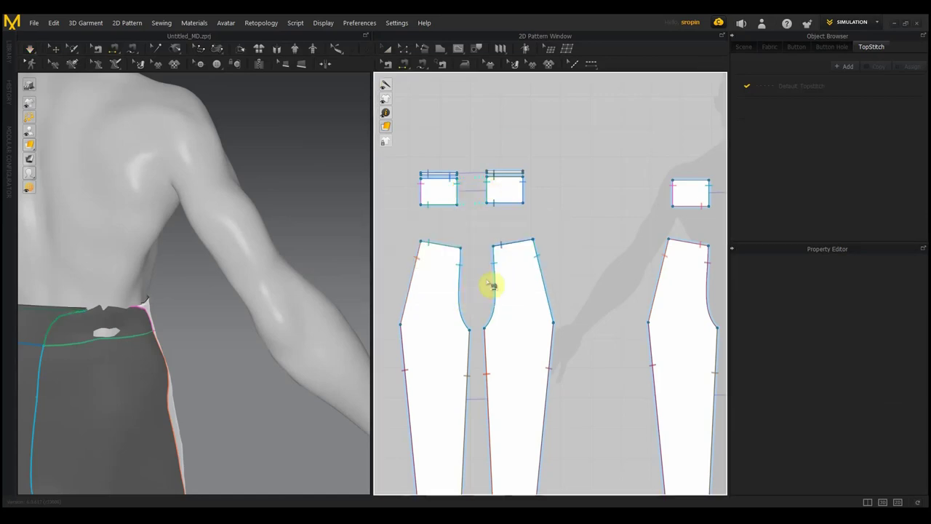
{"action": "key", "text": "a"}
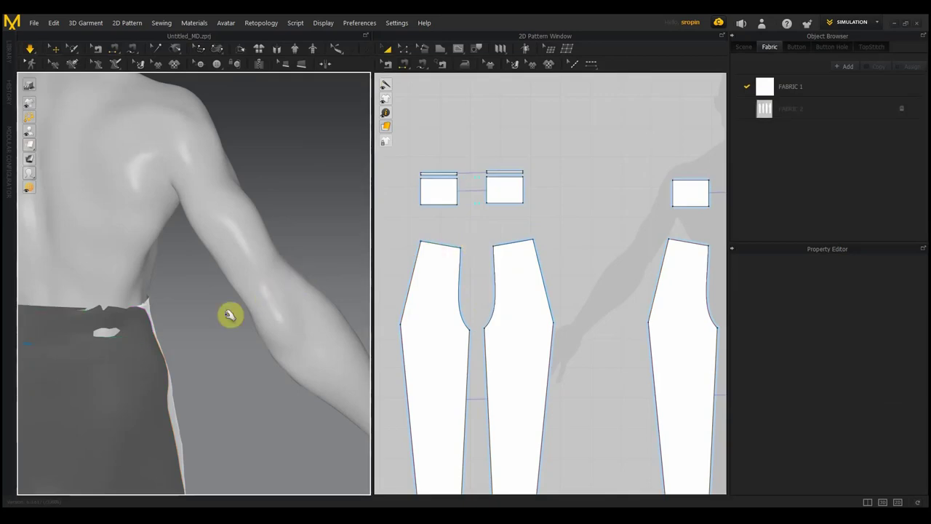
Step: From the avatar's back, pull the waistband end sideways and select the middle, left and right rectangles
{"action": "scroll", "coordinate": [216, 338], "scroll_direction": "down", "scroll_amount": 2}
{"action": "scroll", "coordinate": [219, 339], "scroll_direction": "down", "scroll_amount": 3}
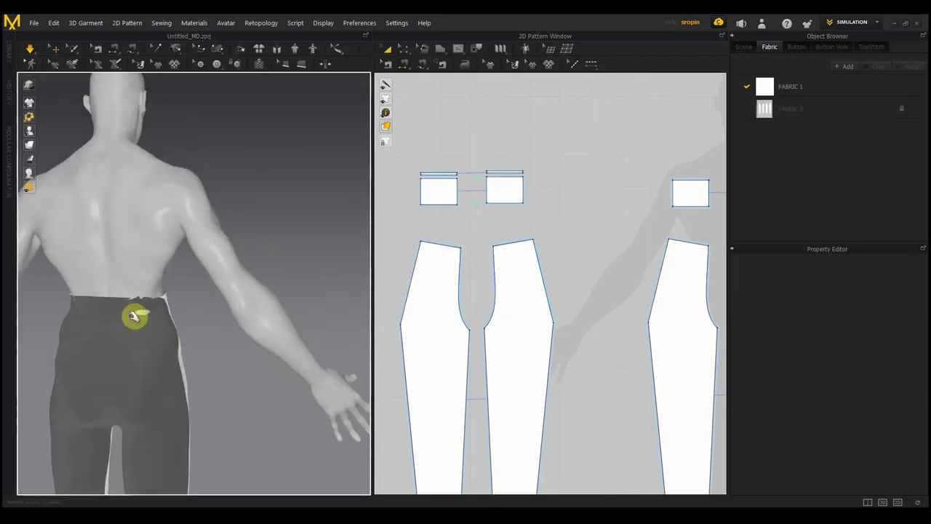
{"action": "right_click_drag", "start_coordinate": [133, 316], "coordinate": [222, 317]}
{"action": "left_click", "coordinate": [154, 313]}
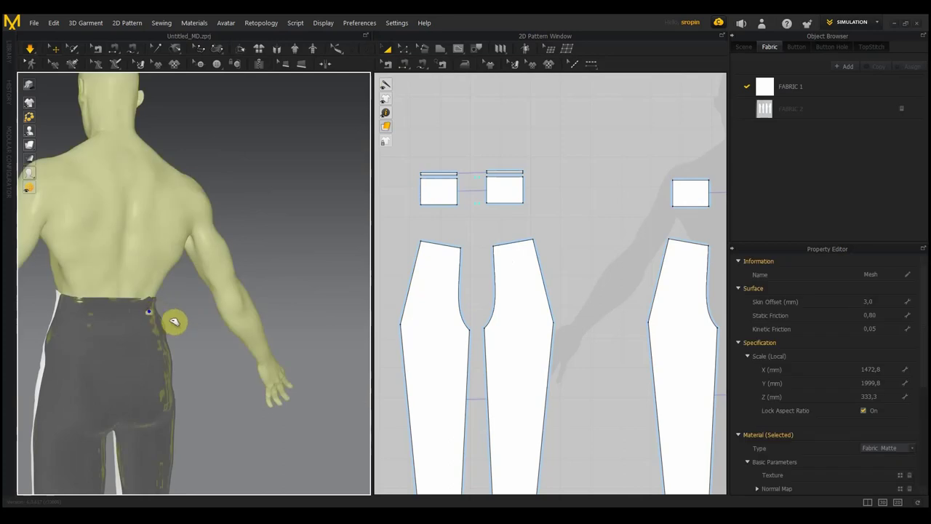
{"action": "mouse_move", "coordinate": [177, 311]}
{"action": "right_mouse_down"}
{"action": "mouse_move", "coordinate": [197, 311]}
{"action": "mouse_move", "coordinate": [177, 316]}
{"action": "right_mouse_up"}
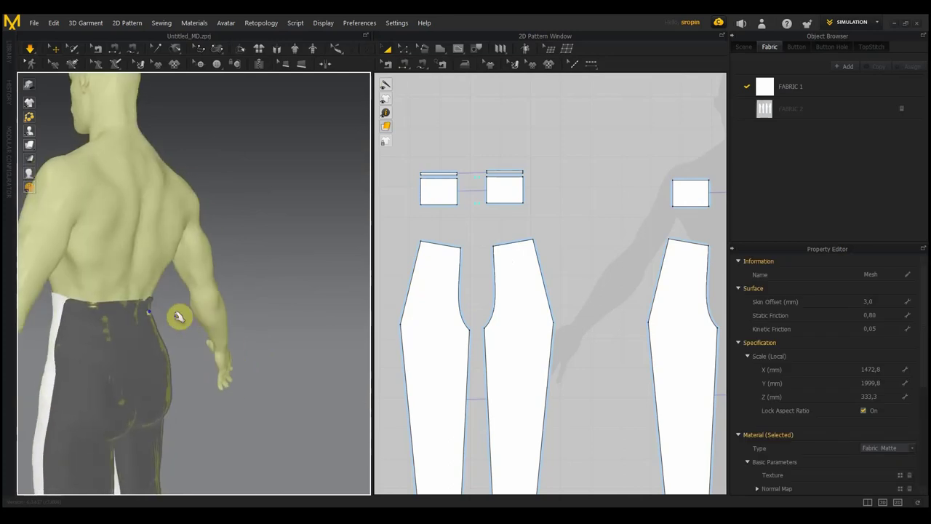
{"action": "left_click", "coordinate": [148, 312]}
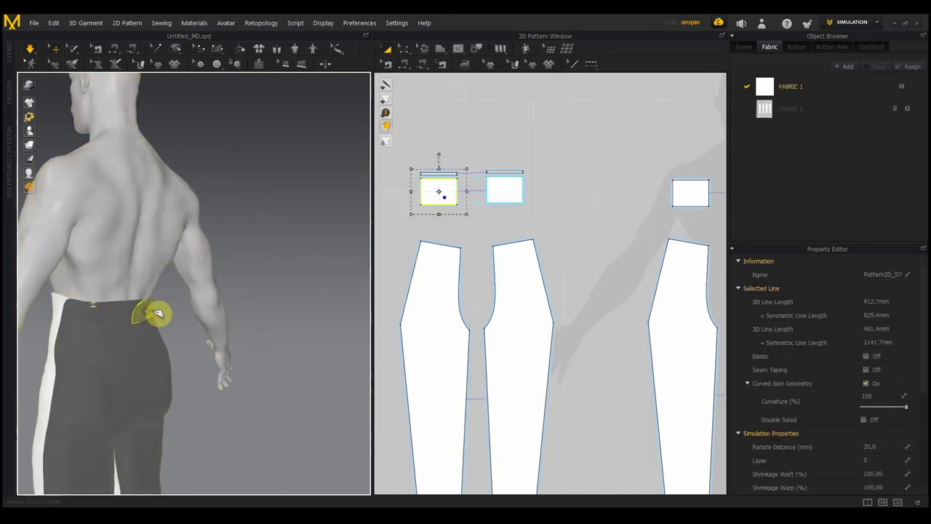
{"action": "right_click_drag", "start_coordinate": [184, 310], "coordinate": [94, 312]}
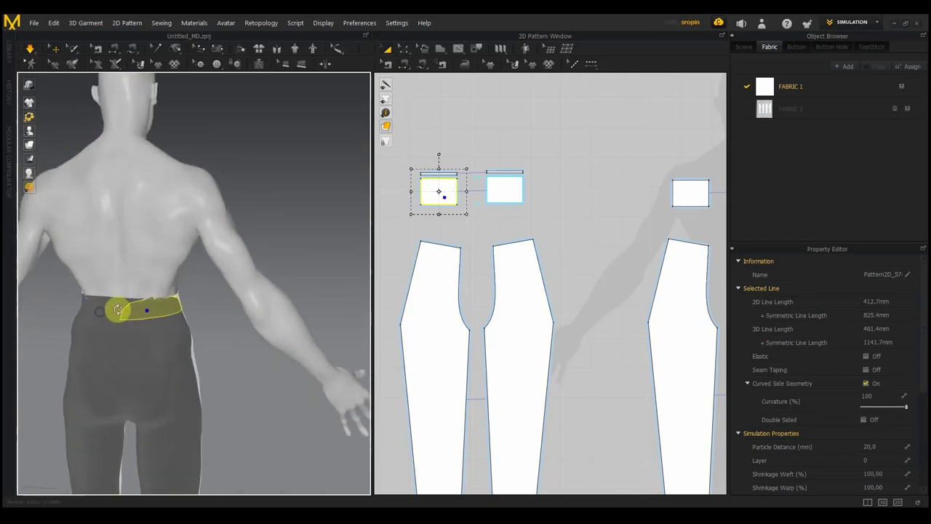
{"action": "mouse_move", "coordinate": [109, 303]}
{"action": "left_mouse_down"}
{"action": "mouse_move", "coordinate": [133, 318]}
{"action": "mouse_move", "coordinate": [97, 298]}
{"action": "mouse_move", "coordinate": [58, 304]}
{"action": "mouse_move", "coordinate": [118, 307]}
{"action": "left_mouse_up"}
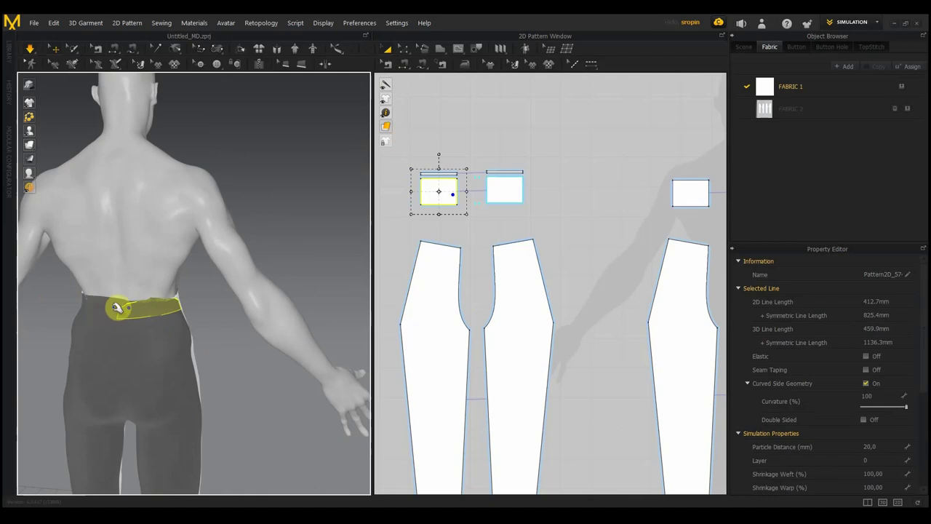
{"action": "left_click", "coordinate": [107, 306]}
{"action": "left_click", "coordinate": [117, 321]}
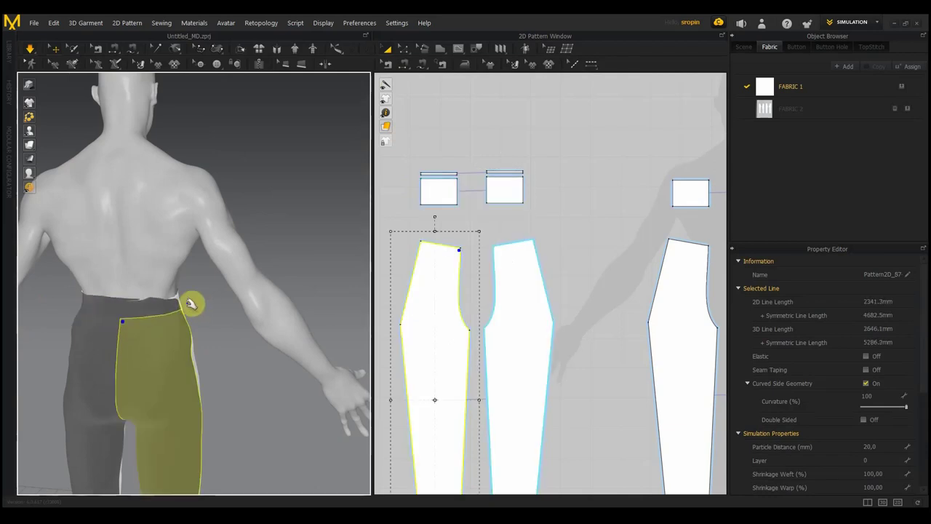
{"action": "left_click", "coordinate": [187, 286]}
{"action": "left_click", "coordinate": [181, 293]}
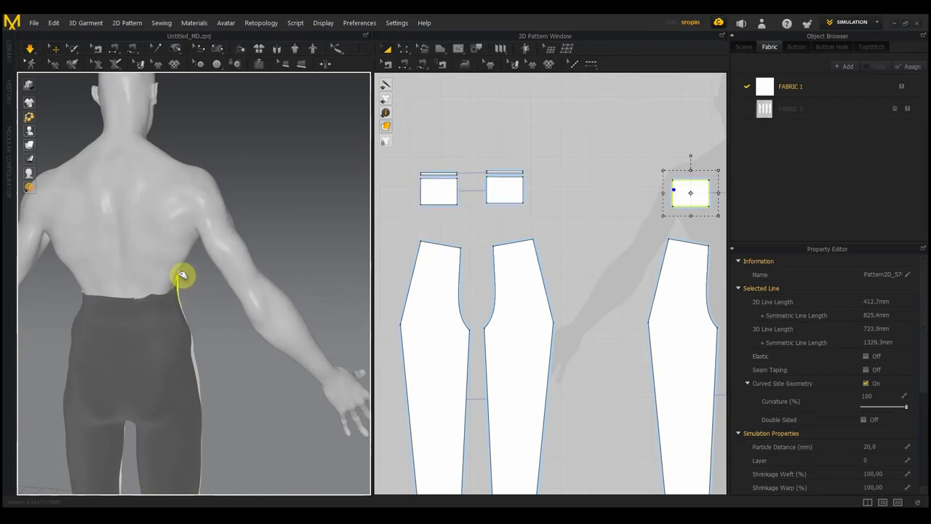
Step: Stretch and pull the back waist strip so it wraps the lower back
{"action": "mouse_move", "coordinate": [188, 281]}
{"action": "right_mouse_down"}
{"action": "mouse_move", "coordinate": [2, 285]}
{"action": "mouse_move", "coordinate": [83, 291]}
{"action": "right_mouse_up"}
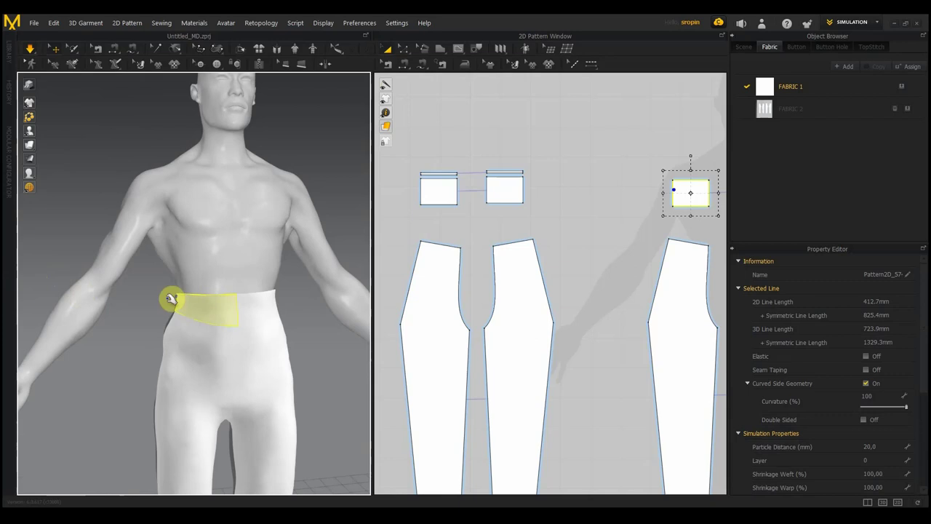
{"action": "right_click_drag", "start_coordinate": [139, 294], "coordinate": [362, 293]}
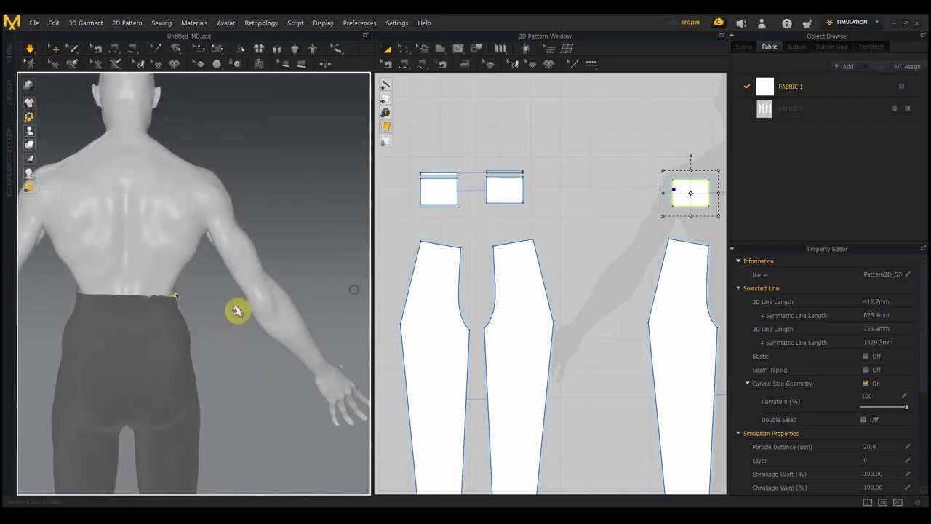
{"action": "scroll", "coordinate": [206, 315], "scroll_direction": "up", "scroll_amount": 3}
{"action": "right_click_drag", "start_coordinate": [213, 322], "coordinate": [290, 257]}
{"action": "scroll", "coordinate": [290, 258], "scroll_direction": "up", "scroll_amount": 2}
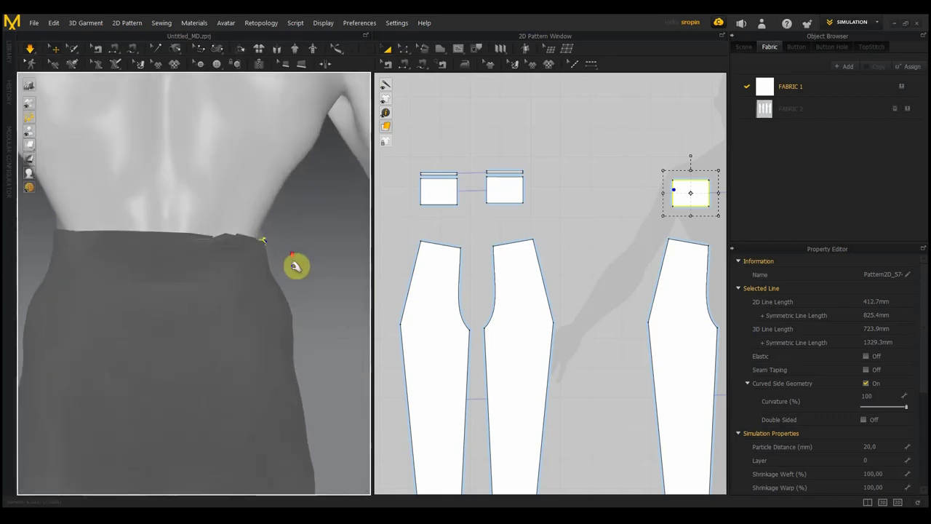
{"action": "left_click", "coordinate": [219, 242]}
{"action": "mouse_move", "coordinate": [271, 235]}
{"action": "left_mouse_down"}
{"action": "mouse_move", "coordinate": [355, 182]}
{"action": "mouse_move", "coordinate": [308, 204]}
{"action": "left_mouse_up"}
{"action": "mouse_move", "coordinate": [251, 247]}
{"action": "left_mouse_down"}
{"action": "mouse_move", "coordinate": [389, 201]}
{"action": "mouse_move", "coordinate": [276, 225]}
{"action": "mouse_move", "coordinate": [253, 242]}
{"action": "left_mouse_up"}
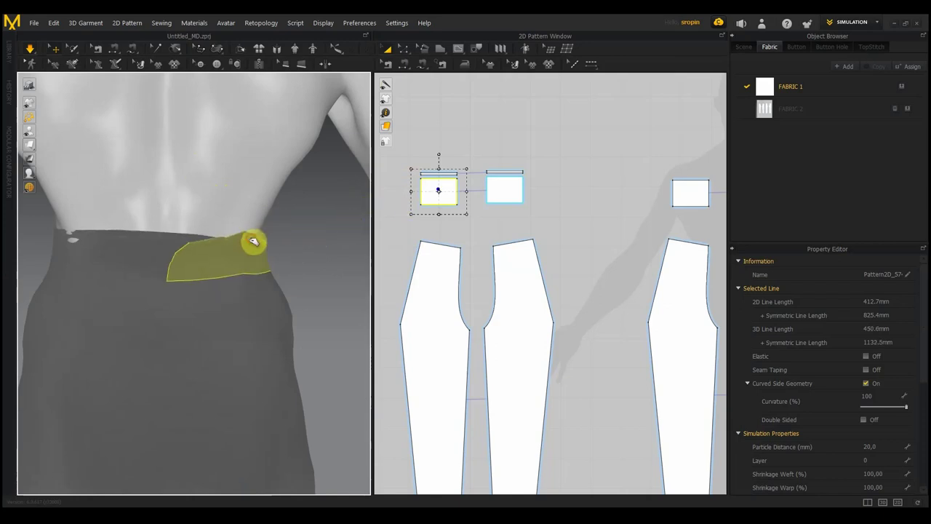
{"action": "left_click_drag", "start_coordinate": [297, 222], "coordinate": [276, 242]}
{"action": "key", "text": "b"}
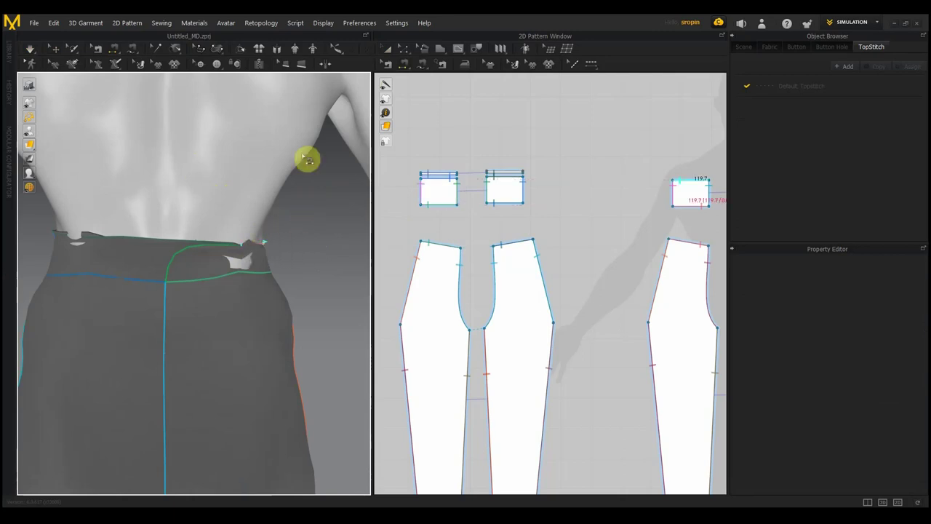
{"action": "left_click", "coordinate": [389, 48]}
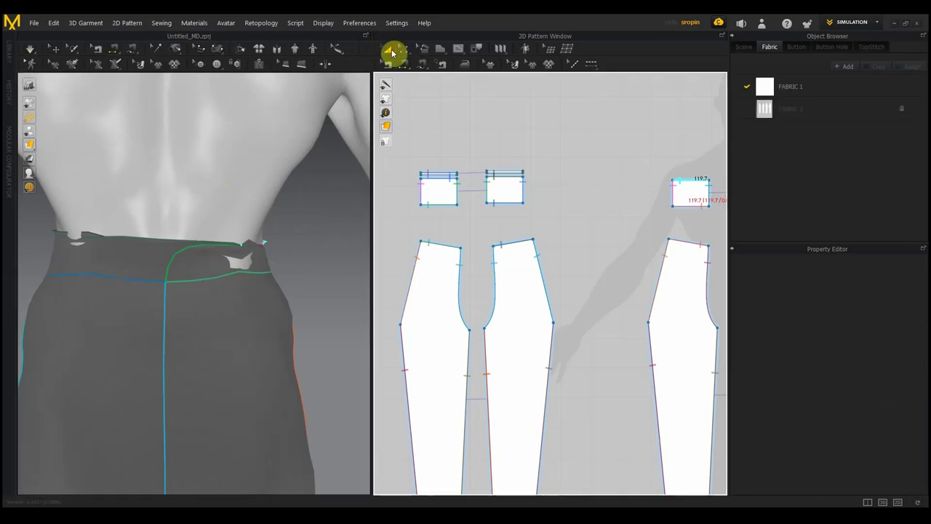
Step: In 3D, lift the right waistband strip and pull the left strip out to the left
{"action": "left_click", "coordinate": [249, 246]}
{"action": "left_click_drag", "start_coordinate": [249, 245], "coordinate": [346, 139]}
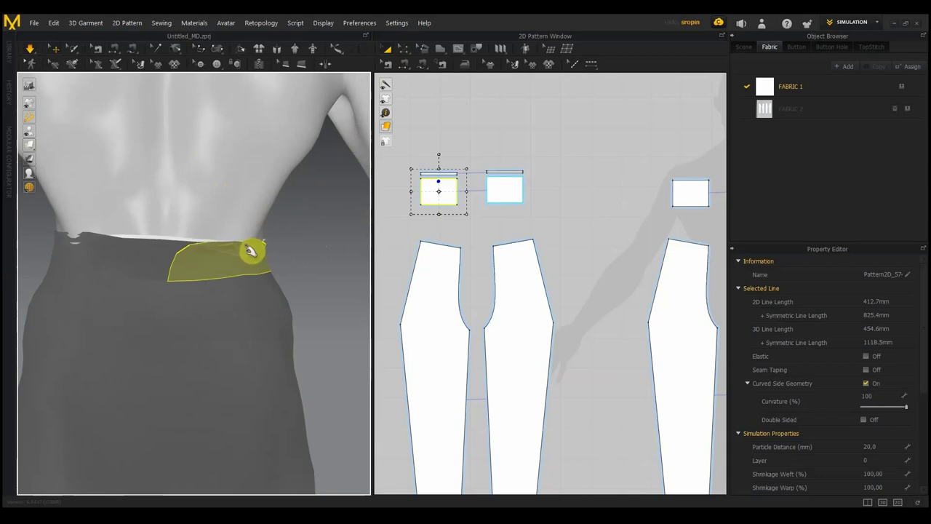
{"action": "left_click_drag", "start_coordinate": [250, 250], "coordinate": [305, 150]}
{"action": "left_click", "coordinate": [156, 238]}
{"action": "mouse_move", "coordinate": [157, 238]}
{"action": "left_mouse_down"}
{"action": "mouse_move", "coordinate": [12, 239]}
{"action": "mouse_move", "coordinate": [172, 252]}
{"action": "mouse_move", "coordinate": [11, 233]}
{"action": "left_mouse_up"}
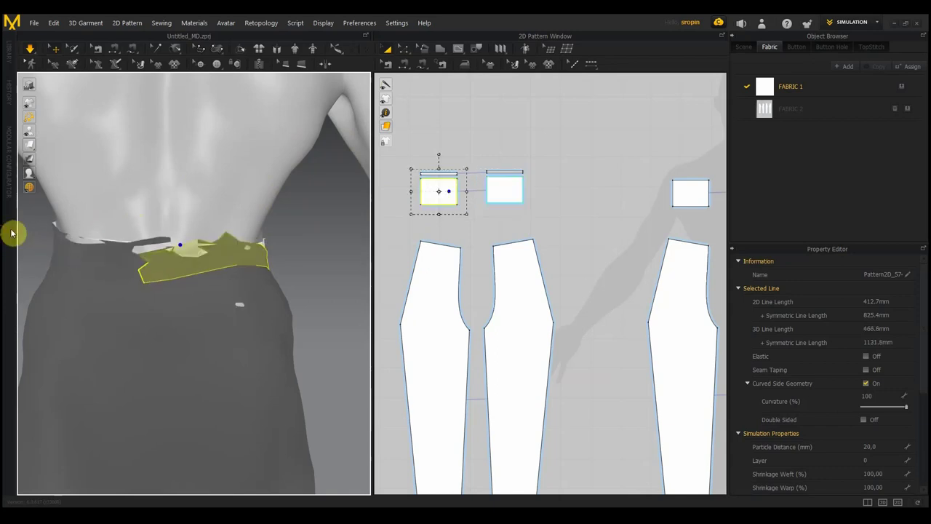
{"action": "left_click", "coordinate": [226, 251]}
{"action": "mouse_move", "coordinate": [200, 248]}
{"action": "left_mouse_down"}
{"action": "mouse_move", "coordinate": [4, 235]}
{"action": "mouse_move", "coordinate": [160, 236]}
{"action": "left_mouse_up"}
Step: Lift the first strip, tug the second left and right, and move it onto the waistline
{"action": "left_click_drag", "start_coordinate": [220, 255], "coordinate": [225, 166]}
{"action": "mouse_move", "coordinate": [134, 218]}
{"action": "left_mouse_down"}
{"action": "mouse_move", "coordinate": [122, 154]}
{"action": "mouse_move", "coordinate": [105, 218]}
{"action": "left_mouse_up"}
{"action": "left_click_drag", "start_coordinate": [88, 258], "coordinate": [7, 187]}
{"action": "mouse_move", "coordinate": [7, 201]}
{"action": "right_mouse_down"}
{"action": "mouse_move", "coordinate": [191, 239]}
{"action": "mouse_move", "coordinate": [245, 240]}
{"action": "mouse_move", "coordinate": [218, 244]}
{"action": "right_mouse_up"}
{"action": "left_click_drag", "start_coordinate": [94, 245], "coordinate": [293, 208]}
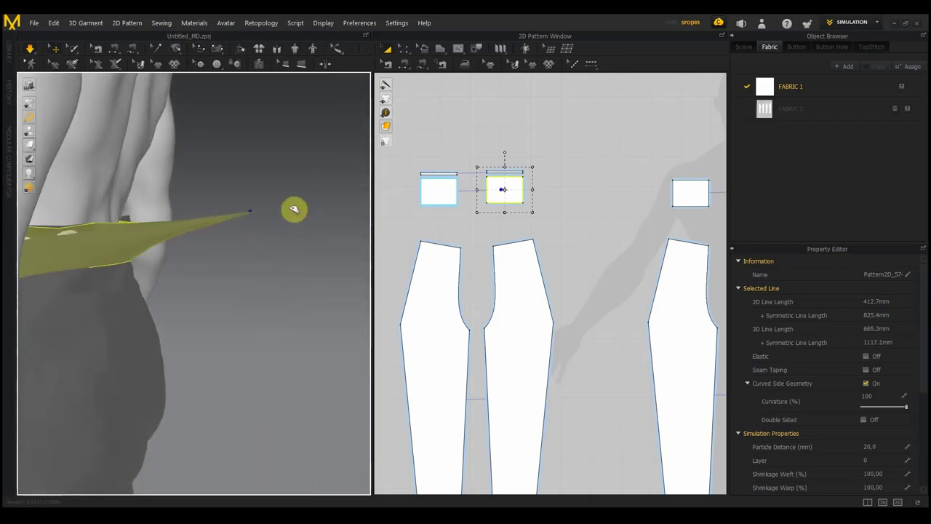
{"action": "left_click", "coordinate": [138, 232]}
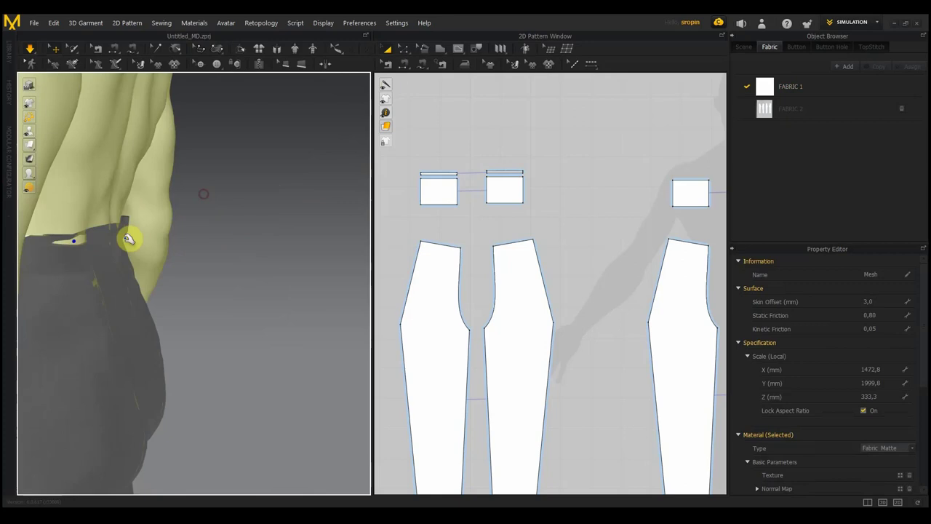
{"action": "left_click", "coordinate": [62, 247]}
{"action": "mouse_move", "coordinate": [66, 246]}
{"action": "left_mouse_down"}
{"action": "mouse_move", "coordinate": [129, 218]}
{"action": "mouse_move", "coordinate": [293, 189]}
{"action": "left_mouse_up"}
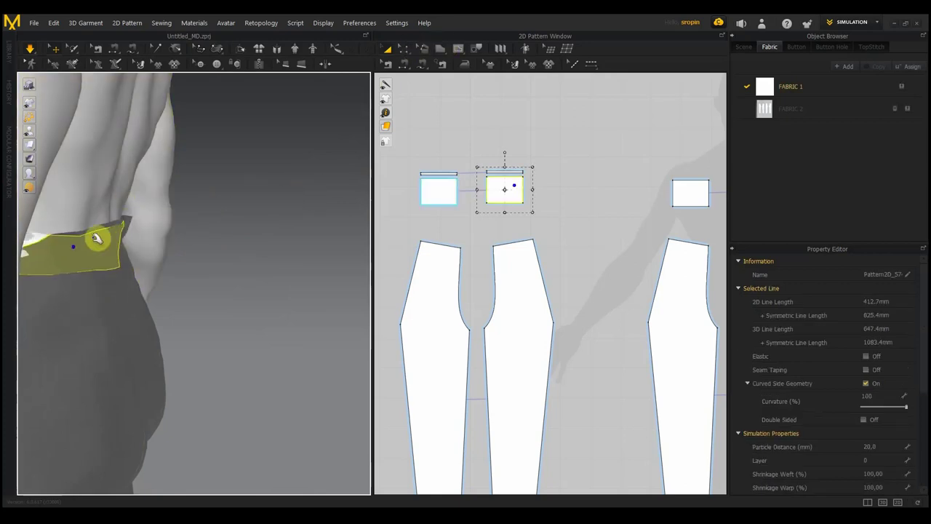
{"action": "mouse_move", "coordinate": [75, 228]}
{"action": "right_mouse_down"}
{"action": "mouse_move", "coordinate": [195, 218]}
{"action": "mouse_move", "coordinate": [262, 225]}
{"action": "mouse_move", "coordinate": [145, 247]}
{"action": "mouse_move", "coordinate": [176, 181]}
{"action": "right_mouse_up"}
{"action": "mouse_move", "coordinate": [239, 214]}
{"action": "right_mouse_down"}
{"action": "mouse_move", "coordinate": [446, 205]}
{"action": "mouse_move", "coordinate": [422, 202]}
{"action": "mouse_move", "coordinate": [254, 238]}
{"action": "mouse_move", "coordinate": [242, 228]}
{"action": "mouse_move", "coordinate": [321, 234]}
{"action": "right_mouse_up"}
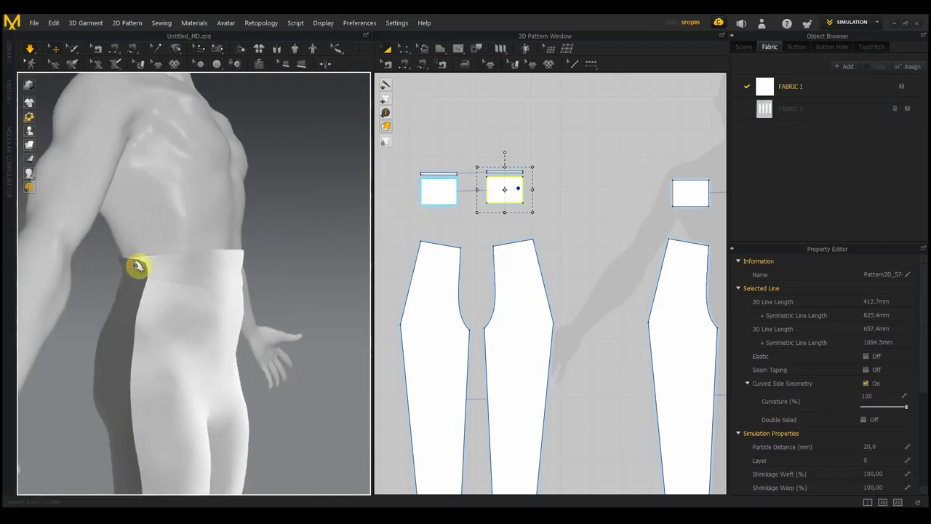
{"action": "mouse_move", "coordinate": [130, 212]}
{"action": "left_mouse_down"}
{"action": "mouse_move", "coordinate": [129, 176]}
{"action": "mouse_move", "coordinate": [140, 232]}
{"action": "mouse_move", "coordinate": [167, 232]}
{"action": "mouse_move", "coordinate": [158, 208]}
{"action": "left_mouse_up"}
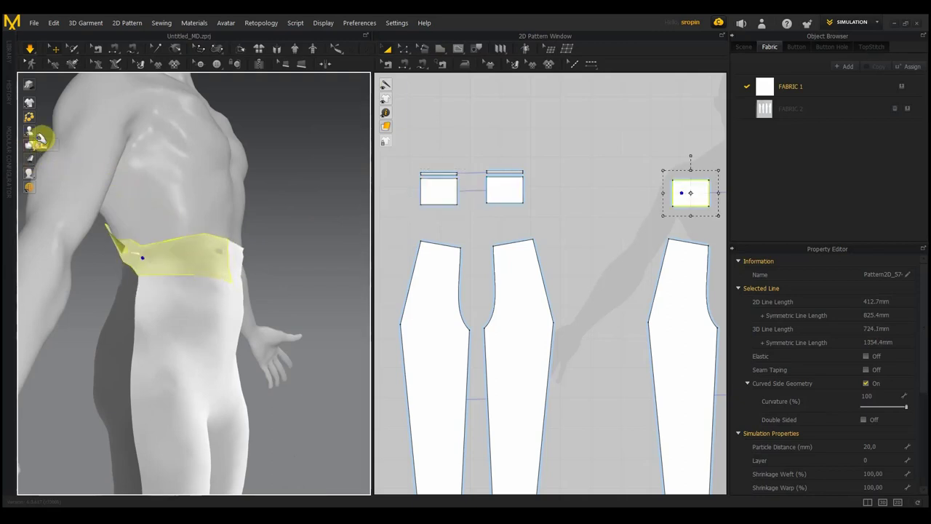
Step: Tug the left small waistband strip up and right so it resettles at the waist
{"action": "left_click", "coordinate": [135, 257]}
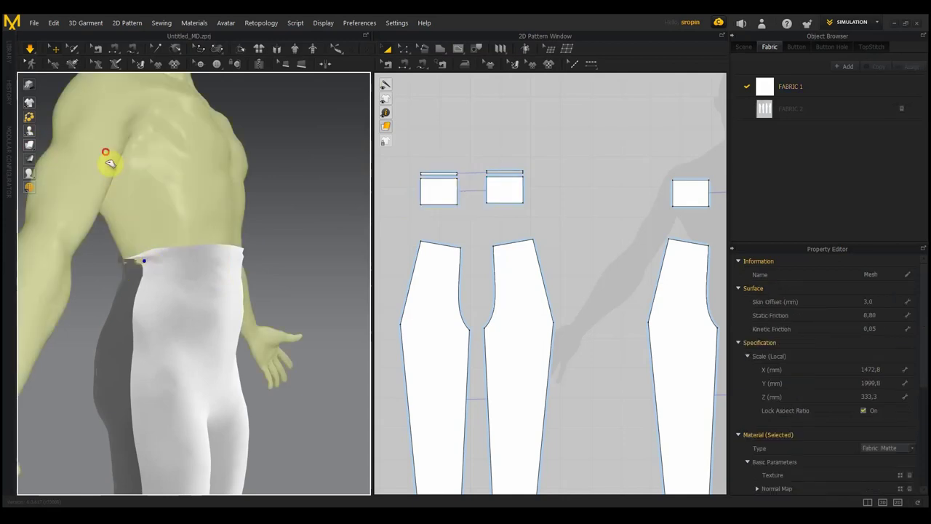
{"action": "left_click", "coordinate": [149, 262]}
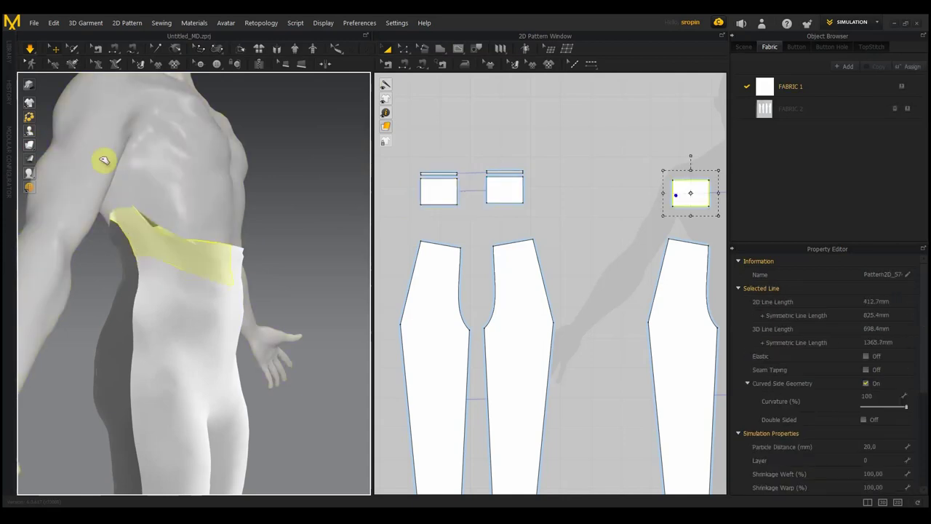
{"action": "right_click_drag", "start_coordinate": [277, 215], "coordinate": [355, 232]}
{"action": "mouse_move", "coordinate": [152, 262]}
{"action": "left_mouse_down"}
{"action": "mouse_move", "coordinate": [224, 235]}
{"action": "mouse_move", "coordinate": [290, 193]}
{"action": "mouse_move", "coordinate": [298, 208]}
{"action": "left_mouse_up"}
{"action": "right_click_drag", "start_coordinate": [298, 208], "coordinate": [207, 213]}
{"action": "left_click_drag", "start_coordinate": [187, 242], "coordinate": [313, 208]}
Step: Pull the right small waistband strip upward until it sits on the waist
{"action": "left_click", "coordinate": [211, 253]}
{"action": "left_click_drag", "start_coordinate": [212, 252], "coordinate": [322, 182]}
{"action": "mouse_move", "coordinate": [208, 260]}
{"action": "left_mouse_down"}
{"action": "mouse_move", "coordinate": [234, 225]}
{"action": "mouse_move", "coordinate": [353, 162]}
{"action": "left_mouse_up"}
{"action": "mouse_move", "coordinate": [187, 256]}
{"action": "left_mouse_down"}
{"action": "mouse_move", "coordinate": [201, 226]}
{"action": "mouse_move", "coordinate": [276, 145]}
{"action": "left_mouse_up"}
{"action": "mouse_move", "coordinate": [295, 174]}
{"action": "right_mouse_down"}
{"action": "mouse_move", "coordinate": [262, 181]}
{"action": "mouse_move", "coordinate": [318, 187]}
{"action": "mouse_move", "coordinate": [264, 187]}
{"action": "mouse_move", "coordinate": [318, 191]}
{"action": "mouse_move", "coordinate": [296, 213]}
{"action": "mouse_move", "coordinate": [298, 254]}
{"action": "right_mouse_up"}
{"action": "mouse_move", "coordinate": [233, 266]}
{"action": "right_mouse_down"}
{"action": "mouse_move", "coordinate": [229, 252]}
{"action": "mouse_move", "coordinate": [311, 203]}
{"action": "mouse_move", "coordinate": [277, 270]}
{"action": "mouse_move", "coordinate": [364, 210]}
{"action": "mouse_move", "coordinate": [358, 197]}
{"action": "right_mouse_up"}
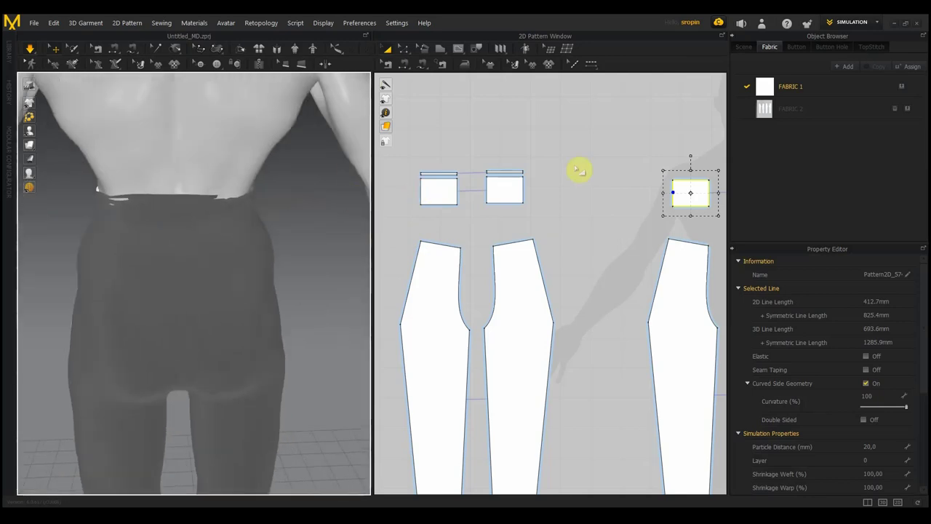
{"action": "scroll", "coordinate": [586, 202], "scroll_direction": "down", "scroll_amount": 1}
Step: Select the two left waistband pieces and stretch them out to the left
{"action": "scroll", "coordinate": [585, 205], "scroll_direction": "down", "scroll_amount": 2}
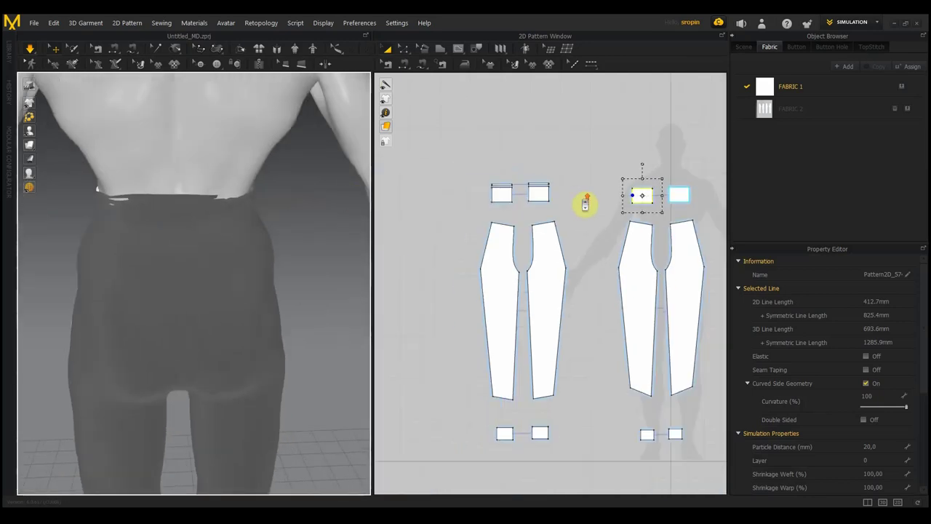
{"action": "left_click_drag", "start_coordinate": [571, 211], "coordinate": [480, 172]}
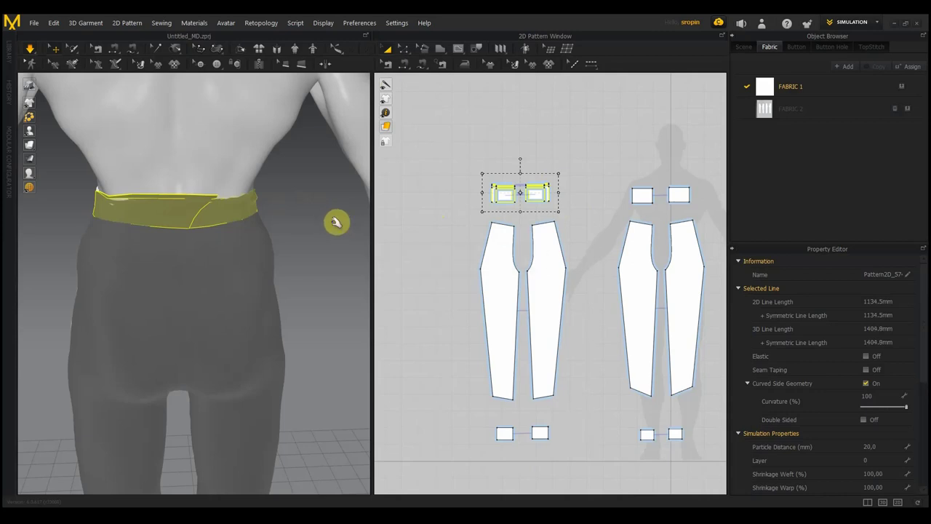
{"action": "left_click_drag", "start_coordinate": [211, 213], "coordinate": [17, 192]}
{"action": "left_click_drag", "start_coordinate": [146, 220], "coordinate": [22, 216]}
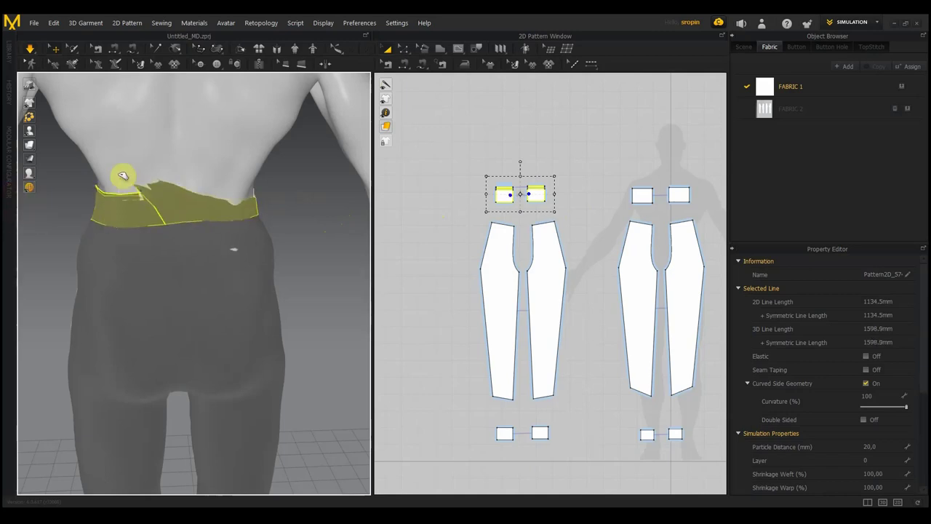
Step: From the back, lift the waistband and pull it up and right to reposition it
{"action": "mouse_move", "coordinate": [226, 173]}
{"action": "right_mouse_down"}
{"action": "mouse_move", "coordinate": [271, 193]}
{"action": "mouse_move", "coordinate": [312, 189]}
{"action": "mouse_move", "coordinate": [198, 218]}
{"action": "right_mouse_up"}
{"action": "left_click_drag", "start_coordinate": [239, 186], "coordinate": [384, 170]}
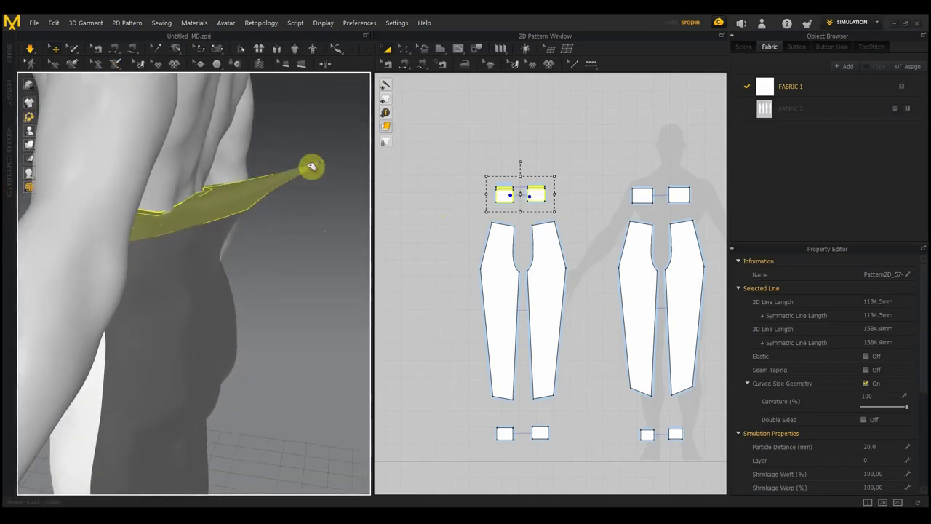
{"action": "right_click_drag", "start_coordinate": [205, 208], "coordinate": [220, 216]}
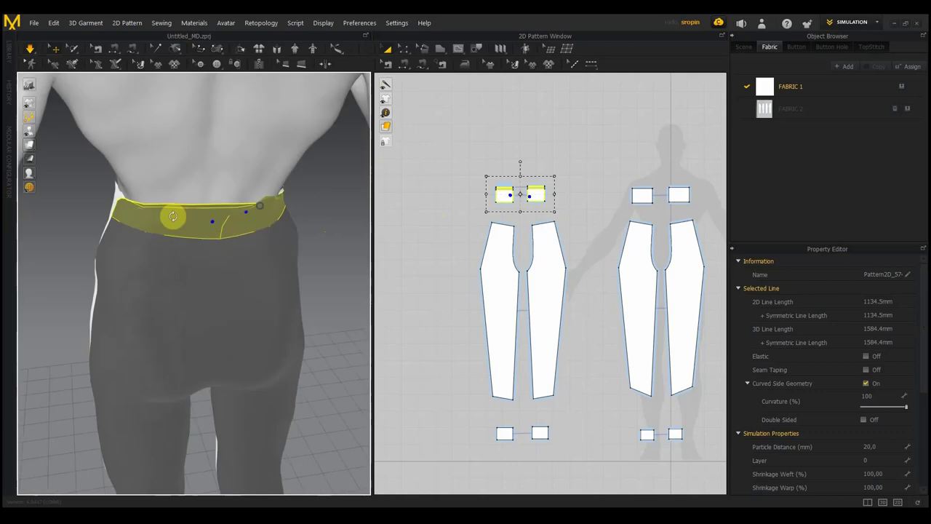
{"action": "mouse_move", "coordinate": [244, 213]}
{"action": "left_mouse_down"}
{"action": "mouse_move", "coordinate": [197, 124]}
{"action": "mouse_move", "coordinate": [119, 56]}
{"action": "left_mouse_up"}
{"action": "mouse_move", "coordinate": [119, 56]}
{"action": "right_mouse_down"}
{"action": "mouse_move", "coordinate": [243, 160]}
{"action": "mouse_move", "coordinate": [273, 169]}
{"action": "mouse_move", "coordinate": [265, 210]}
{"action": "right_mouse_up"}
{"action": "left_click_drag", "start_coordinate": [248, 211], "coordinate": [369, 174]}
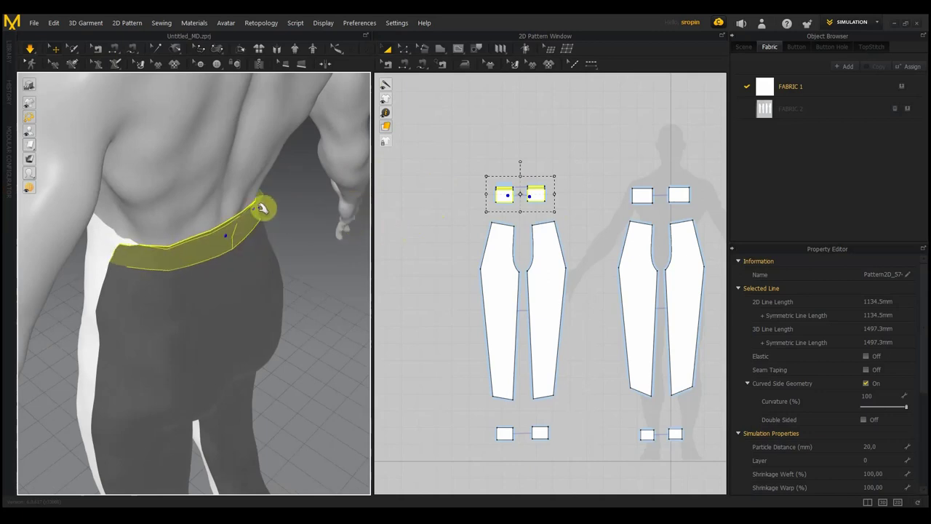
{"action": "left_click_drag", "start_coordinate": [275, 182], "coordinate": [382, 142]}
{"action": "key", "text": "8"}
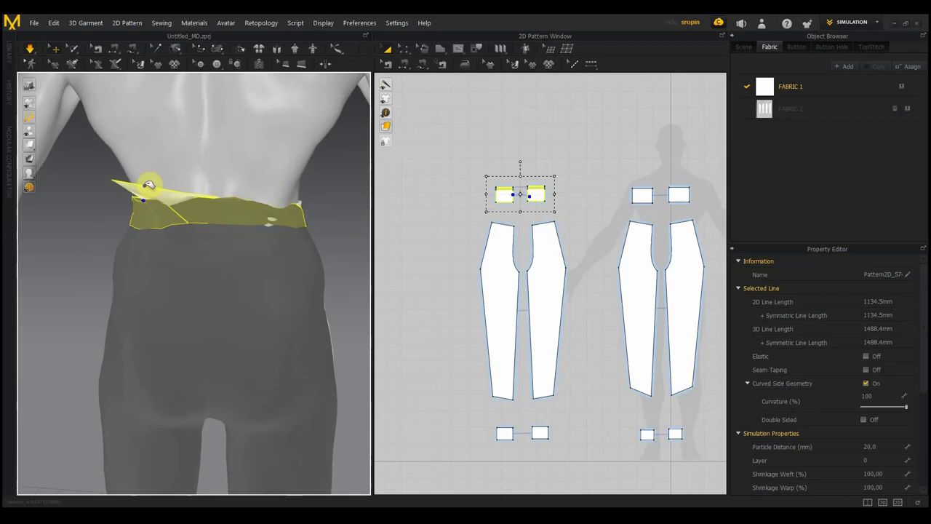
Step: Pull a back waistband piece left and up so it settles on the waistline
{"action": "left_click", "coordinate": [187, 197]}
{"action": "left_click", "coordinate": [216, 217]}
{"action": "mouse_move", "coordinate": [228, 219]}
{"action": "left_mouse_down"}
{"action": "mouse_move", "coordinate": [62, 160]}
{"action": "mouse_move", "coordinate": [24, 172]}
{"action": "left_mouse_up"}
{"action": "mouse_move", "coordinate": [212, 219]}
{"action": "left_mouse_down"}
{"action": "mouse_move", "coordinate": [166, 201]}
{"action": "mouse_move", "coordinate": [63, 197]}
{"action": "mouse_move", "coordinate": [16, 150]}
{"action": "mouse_move", "coordinate": [50, 176]}
{"action": "mouse_move", "coordinate": [83, 141]}
{"action": "left_mouse_up"}
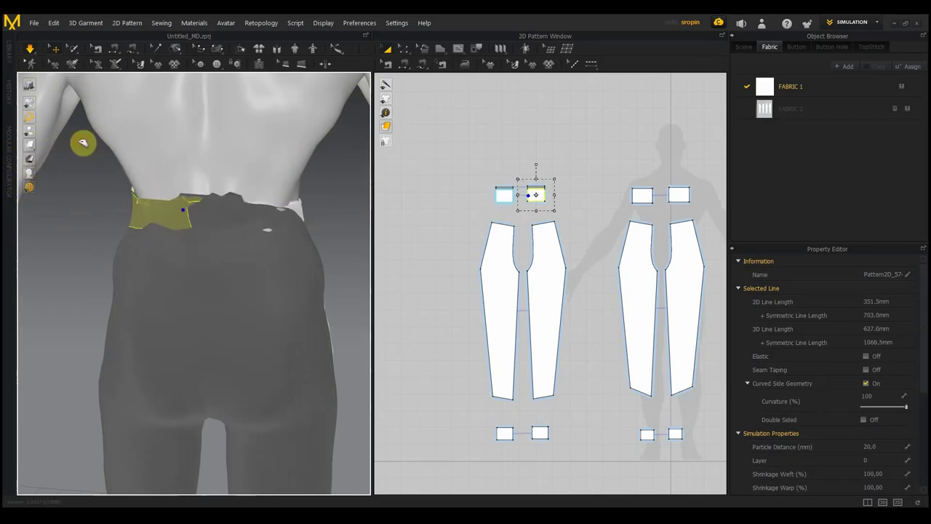
{"action": "left_click_drag", "start_coordinate": [203, 214], "coordinate": [162, 114]}
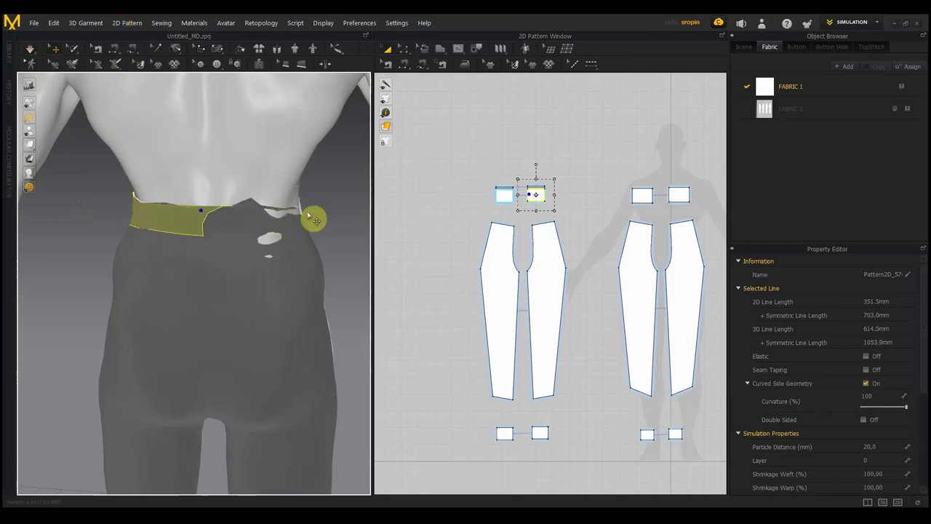
{"action": "mouse_move", "coordinate": [331, 227]}
{"action": "right_mouse_down"}
{"action": "mouse_move", "coordinate": [260, 223]}
{"action": "mouse_move", "coordinate": [266, 229]}
{"action": "right_mouse_up"}
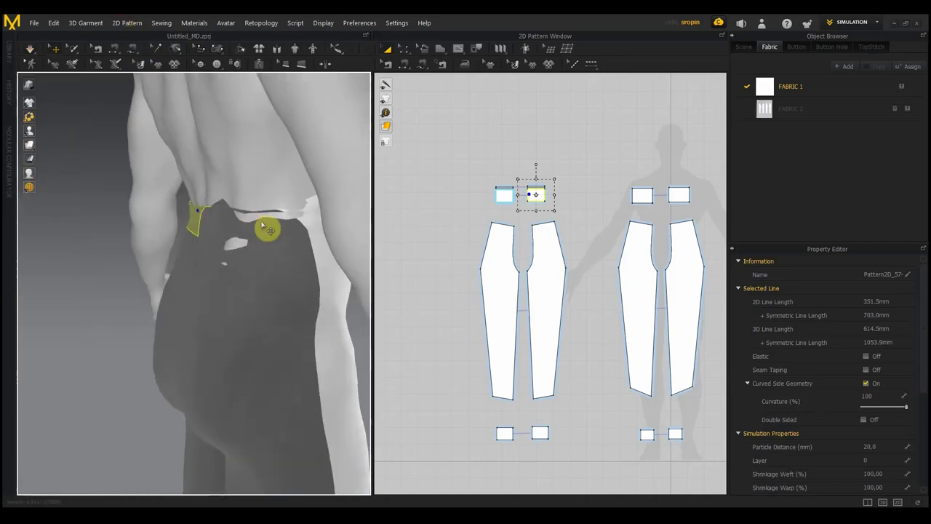
{"action": "left_click", "coordinate": [208, 138]}
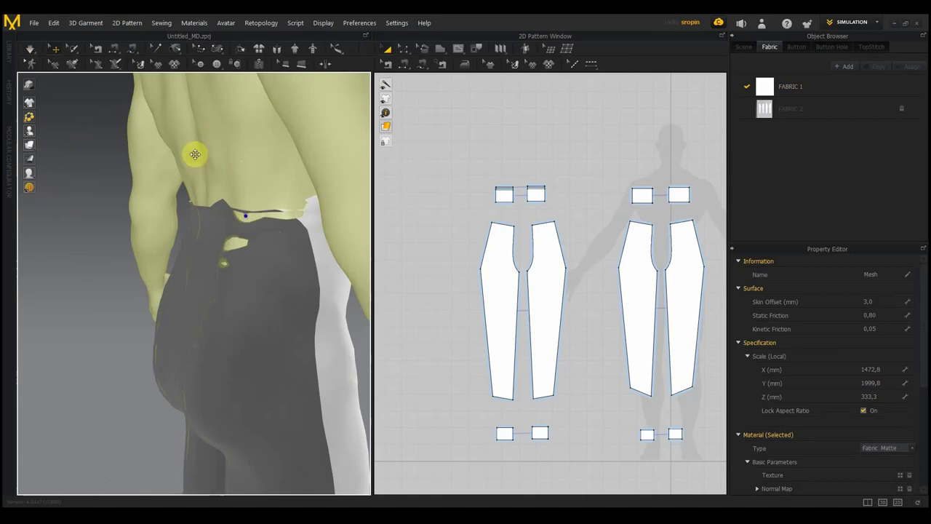
{"action": "right_click_drag", "start_coordinate": [196, 151], "coordinate": [288, 202]}
{"action": "left_click_drag", "start_coordinate": [258, 212], "coordinate": [318, 222]}
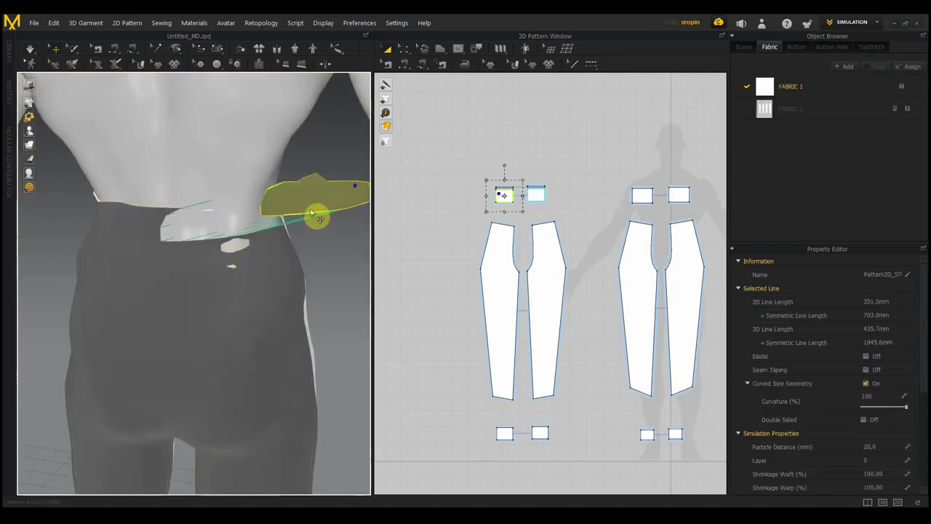
{"action": "left_click_drag", "start_coordinate": [270, 209], "coordinate": [357, 166]}
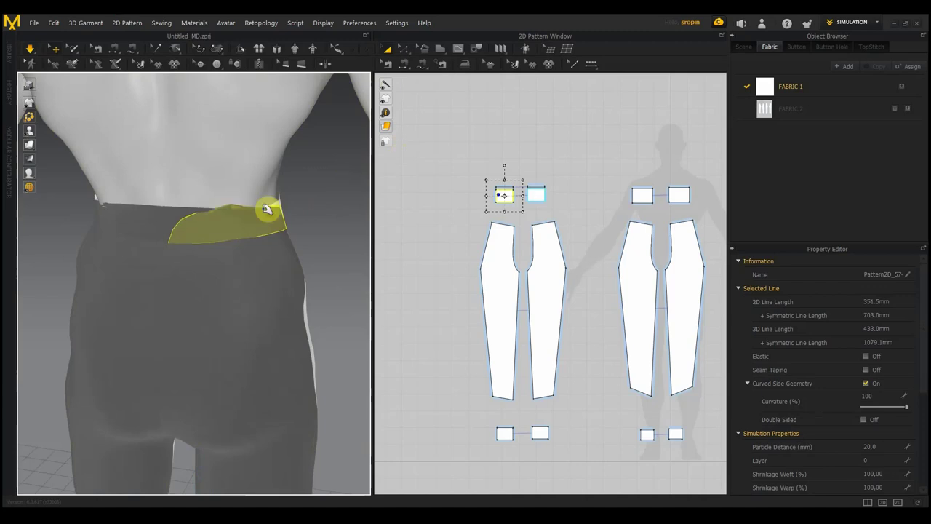
Step: Tug the other small waistband piece until it rests on the front waist
{"action": "left_click", "coordinate": [282, 205]}
{"action": "left_click_drag", "start_coordinate": [281, 206], "coordinate": [332, 146]}
{"action": "mouse_move", "coordinate": [332, 197]}
{"action": "right_mouse_down"}
{"action": "mouse_move", "coordinate": [166, 204]}
{"action": "mouse_move", "coordinate": [245, 193]}
{"action": "mouse_move", "coordinate": [231, 187]}
{"action": "mouse_move", "coordinate": [226, 204]}
{"action": "mouse_move", "coordinate": [307, 203]}
{"action": "right_mouse_up"}
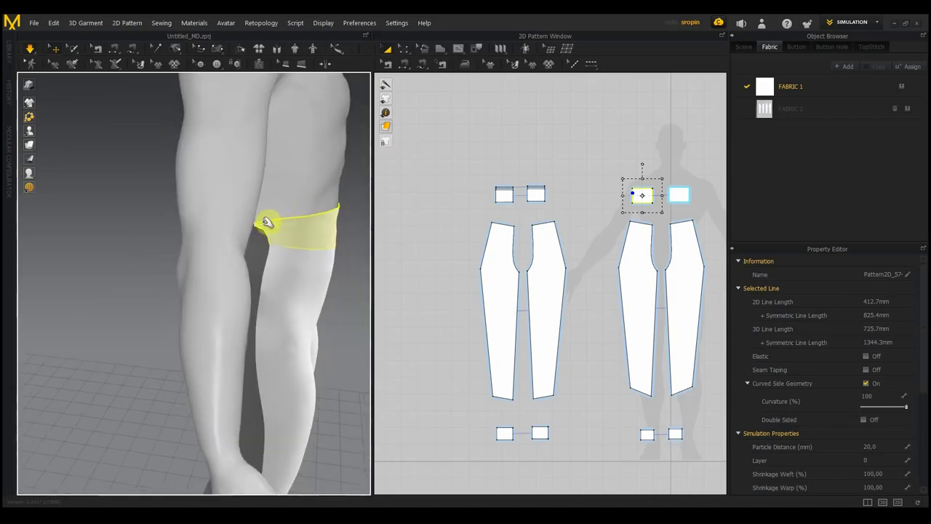
{"action": "mouse_move", "coordinate": [255, 228]}
{"action": "left_mouse_down"}
{"action": "mouse_move", "coordinate": [395, 204]}
{"action": "mouse_move", "coordinate": [369, 221]}
{"action": "mouse_move", "coordinate": [288, 232]}
{"action": "left_mouse_up"}
{"action": "mouse_move", "coordinate": [228, 254]}
{"action": "right_mouse_down"}
{"action": "mouse_move", "coordinate": [36, 214]}
{"action": "mouse_move", "coordinate": [45, 230]}
{"action": "right_mouse_up"}
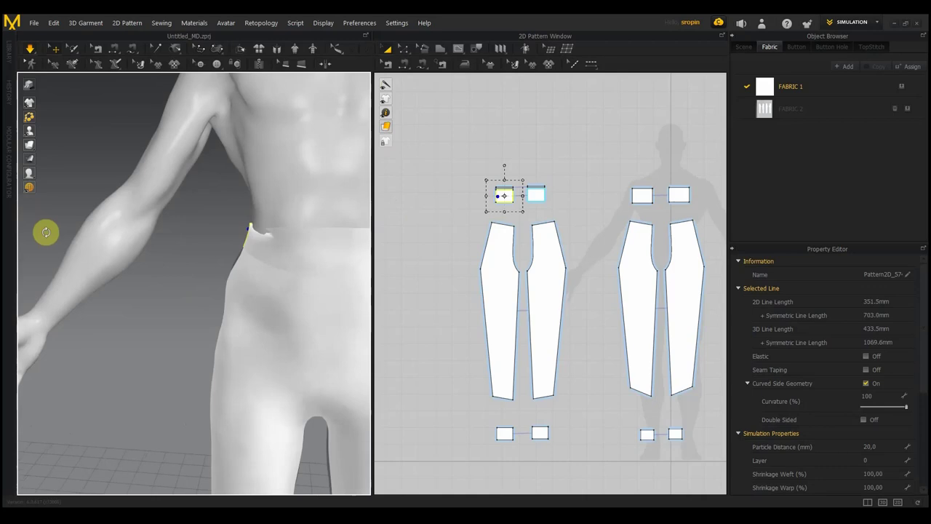
{"action": "left_click", "coordinate": [266, 235]}
{"action": "mouse_move", "coordinate": [179, 243]}
{"action": "right_mouse_down"}
{"action": "mouse_move", "coordinate": [221, 250]}
{"action": "mouse_move", "coordinate": [79, 235]}
{"action": "mouse_move", "coordinate": [118, 214]}
{"action": "right_mouse_up"}
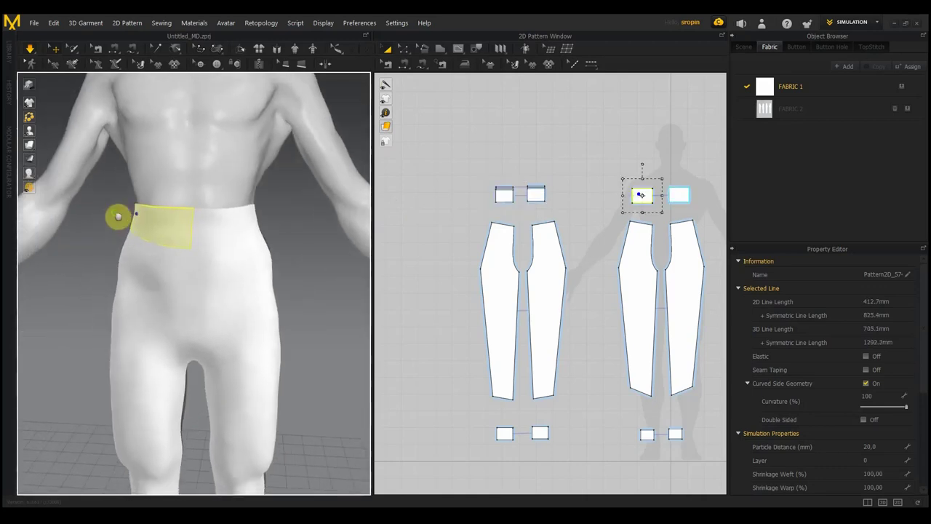
Step: Offset the waistband strip's top edge as an internal line at 4.0 mm
{"action": "scroll", "coordinate": [499, 199], "scroll_direction": "up", "scroll_amount": 3}
{"action": "scroll", "coordinate": [509, 201], "scroll_direction": "up", "scroll_amount": 2}
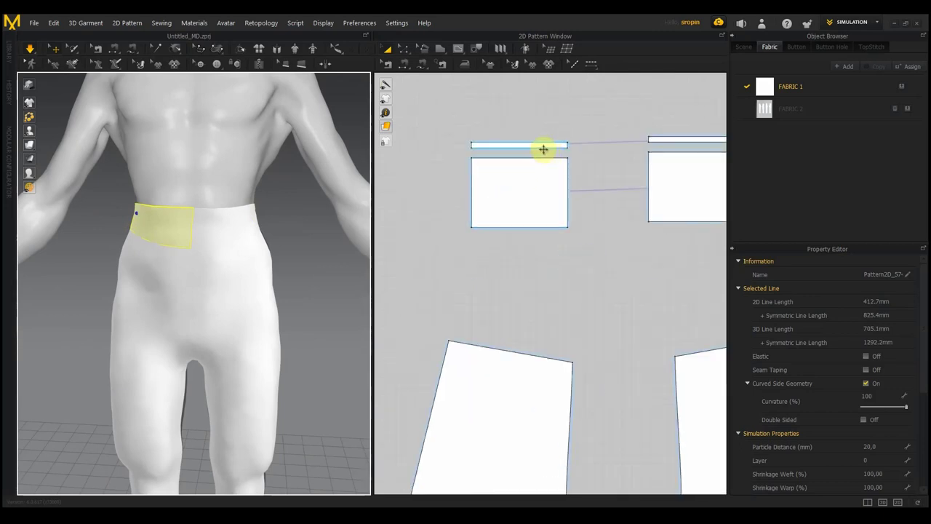
{"action": "left_click", "coordinate": [565, 146]}
{"action": "left_click", "coordinate": [548, 148]}
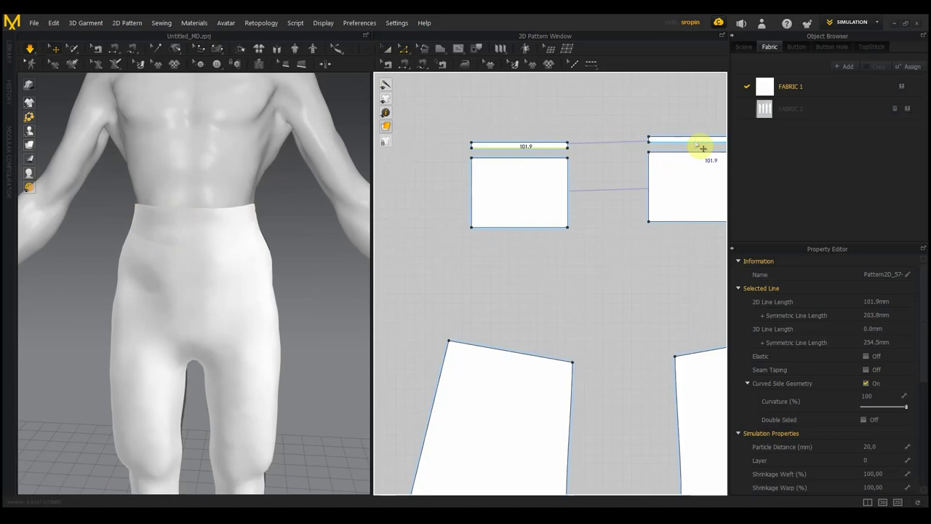
{"action": "right_click", "coordinate": [696, 144]}
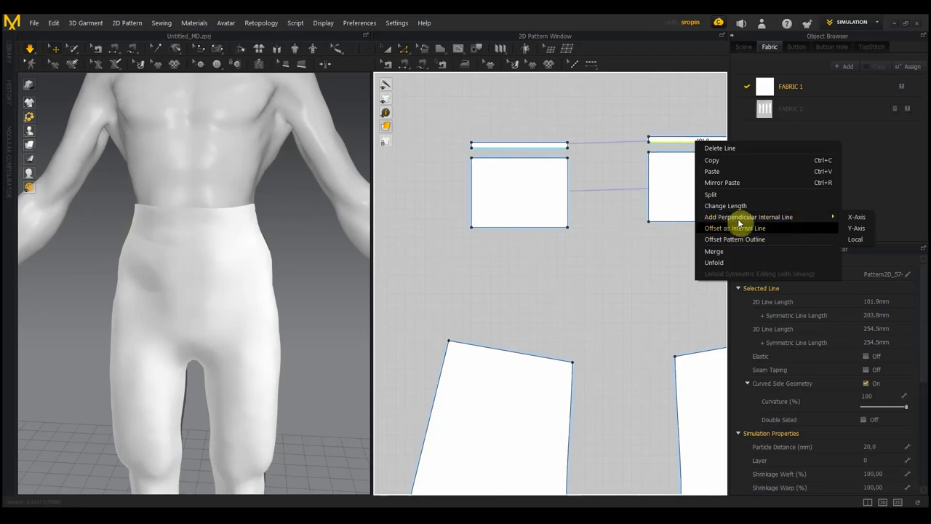
{"action": "left_click", "coordinate": [743, 243]}
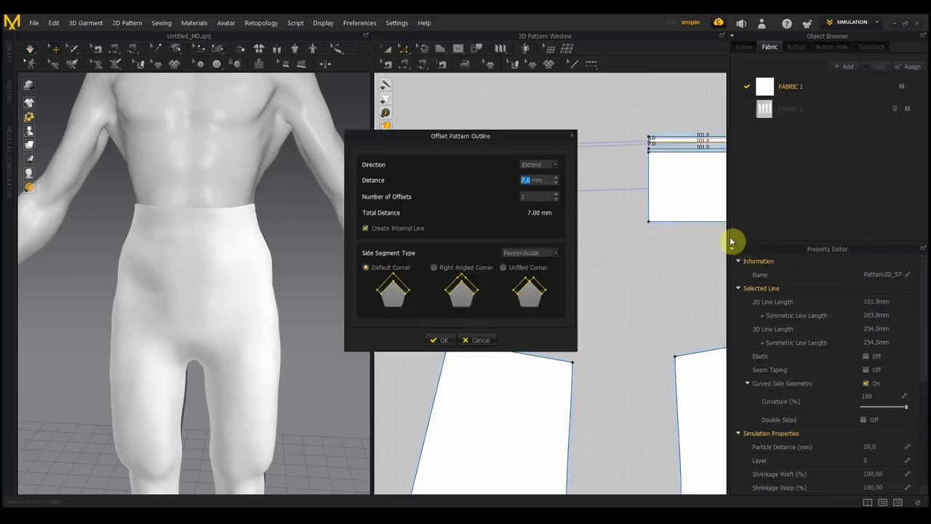
{"action": "left_click", "coordinate": [486, 341]}
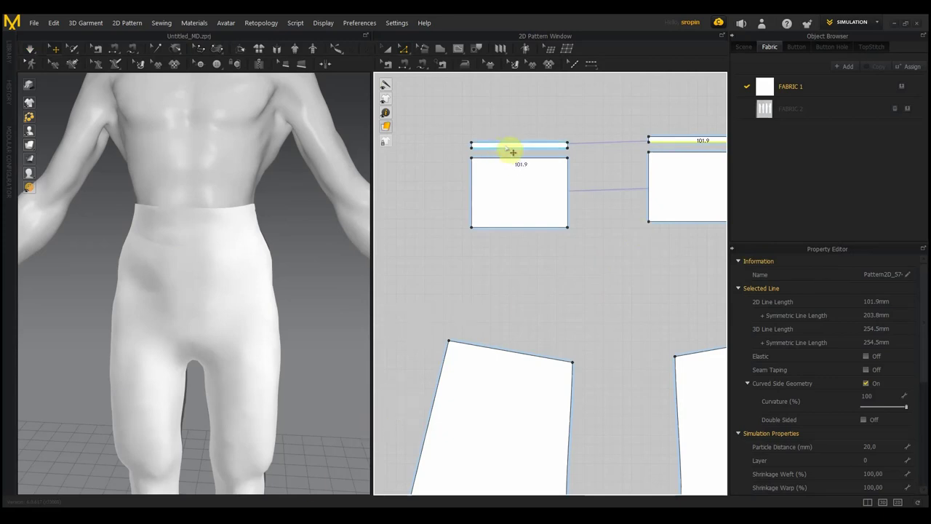
{"action": "left_click", "coordinate": [507, 148]}
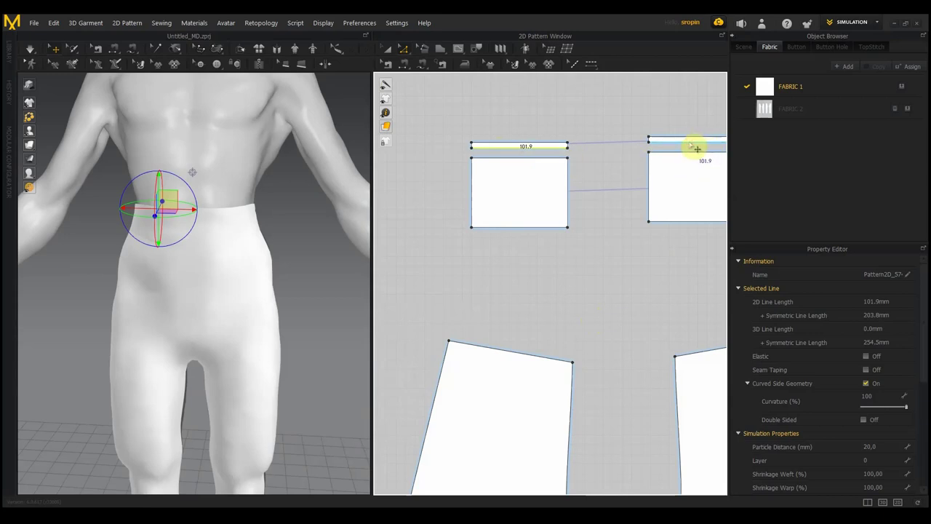
{"action": "right_click", "coordinate": [692, 145]}
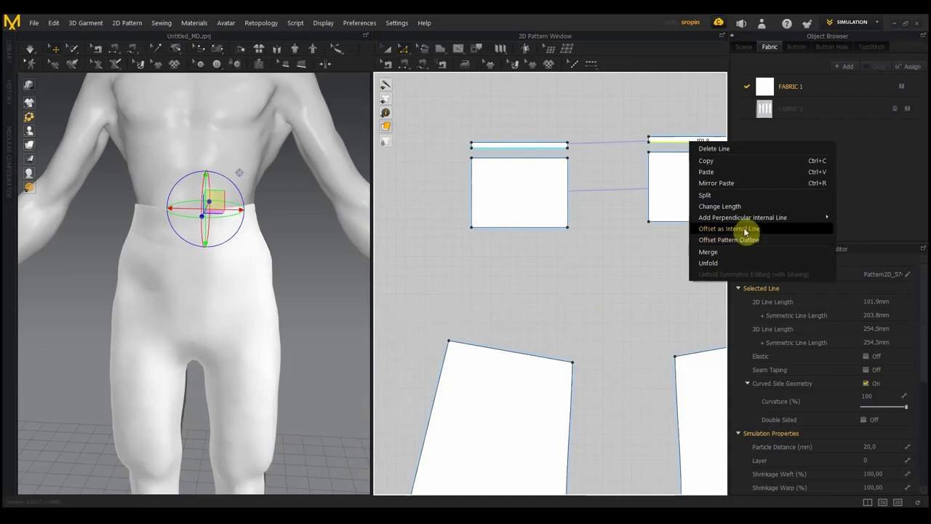
{"action": "left_click", "coordinate": [743, 231]}
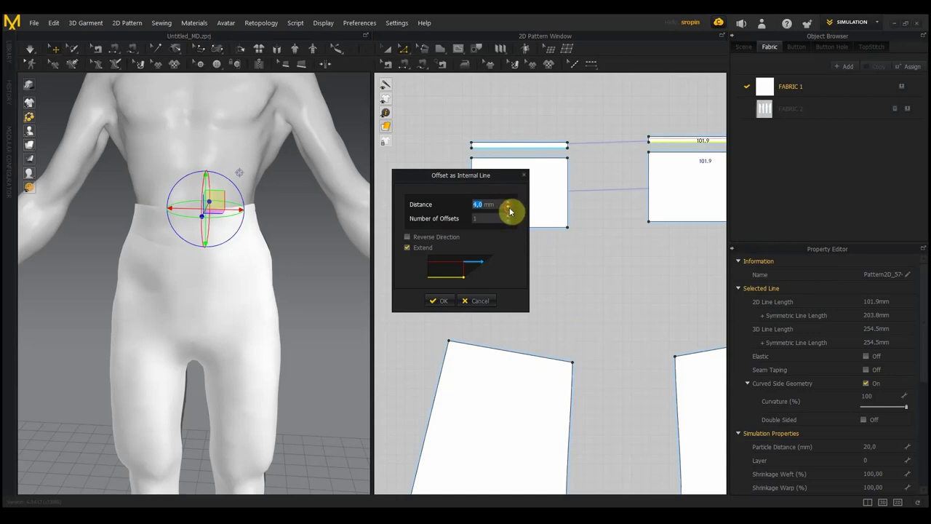
{"action": "left_click", "coordinate": [440, 301]}
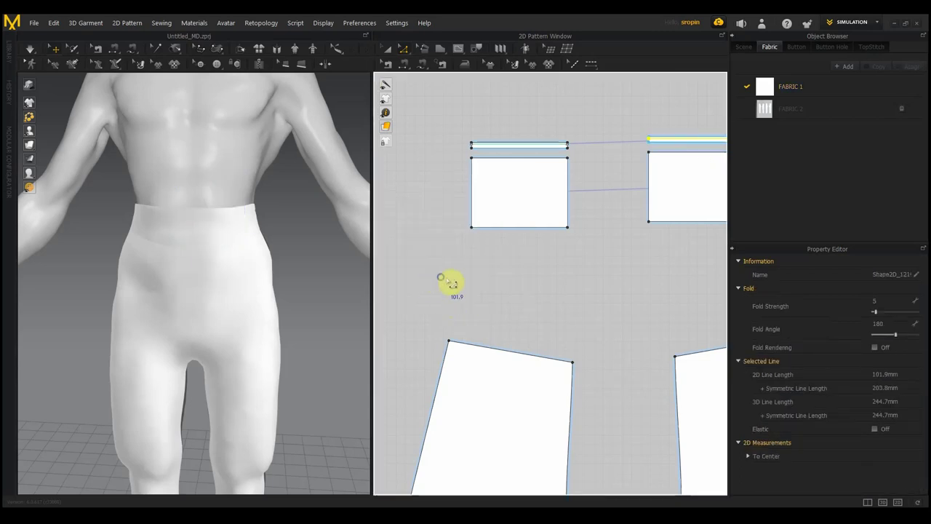
Step: Offset the other rectangles' top edge outward 6.0 mm with Create Internal Line checked
{"action": "right_click", "coordinate": [440, 277]}
{"action": "right_click", "coordinate": [328, 284]}
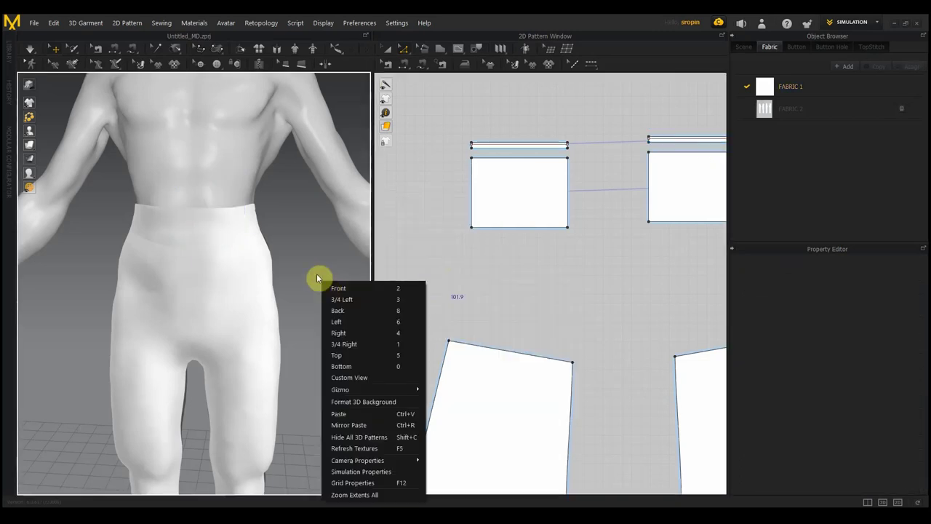
{"action": "left_click", "coordinate": [313, 277]}
{"action": "mouse_move", "coordinate": [312, 276]}
{"action": "right_mouse_down"}
{"action": "mouse_move", "coordinate": [354, 289]}
{"action": "mouse_move", "coordinate": [87, 289]}
{"action": "mouse_move", "coordinate": [97, 278]}
{"action": "mouse_move", "coordinate": [272, 279]}
{"action": "mouse_move", "coordinate": [326, 297]}
{"action": "right_mouse_up"}
{"action": "scroll", "coordinate": [550, 301], "scroll_direction": "up", "scroll_amount": 3}
{"action": "scroll", "coordinate": [581, 298], "scroll_direction": "down", "scroll_amount": 5}
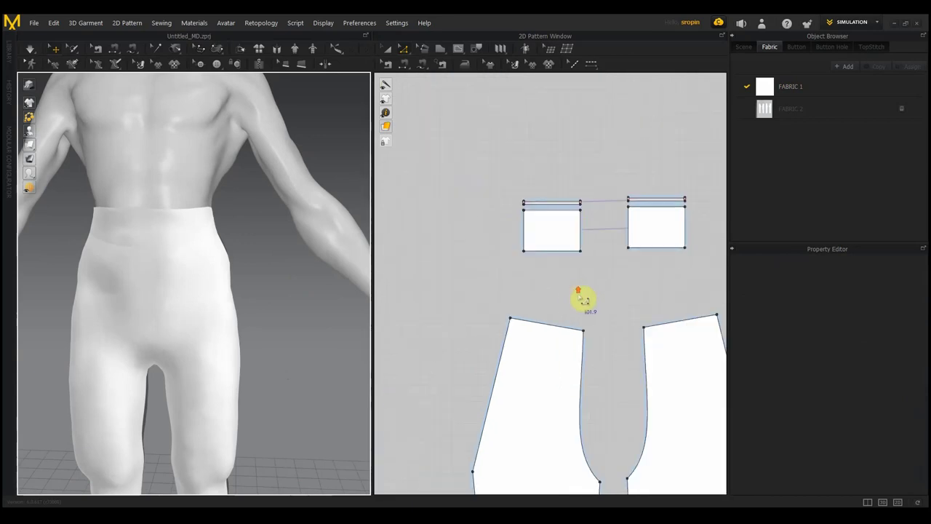
{"action": "scroll", "coordinate": [582, 299], "scroll_direction": "up", "scroll_amount": 2}
{"action": "right_click_drag", "start_coordinate": [538, 315], "coordinate": [497, 303]}
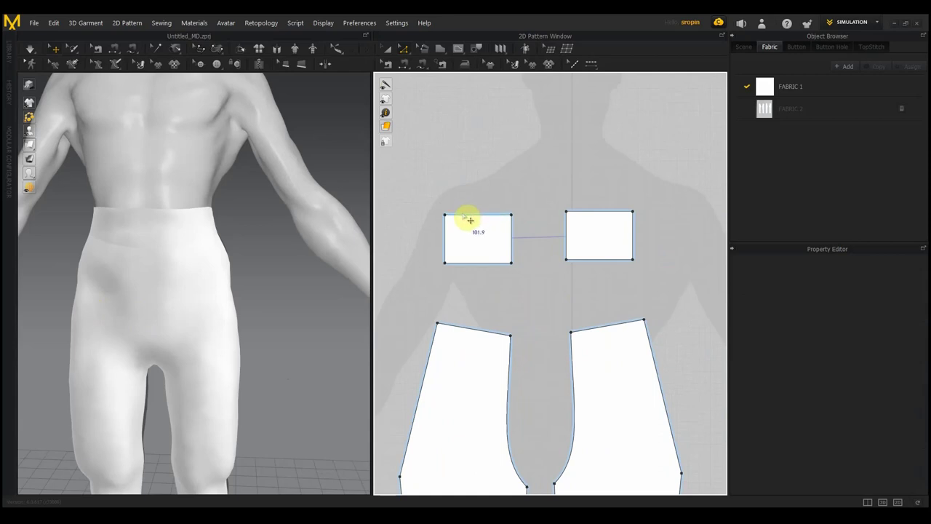
{"action": "left_click", "coordinate": [470, 217]}
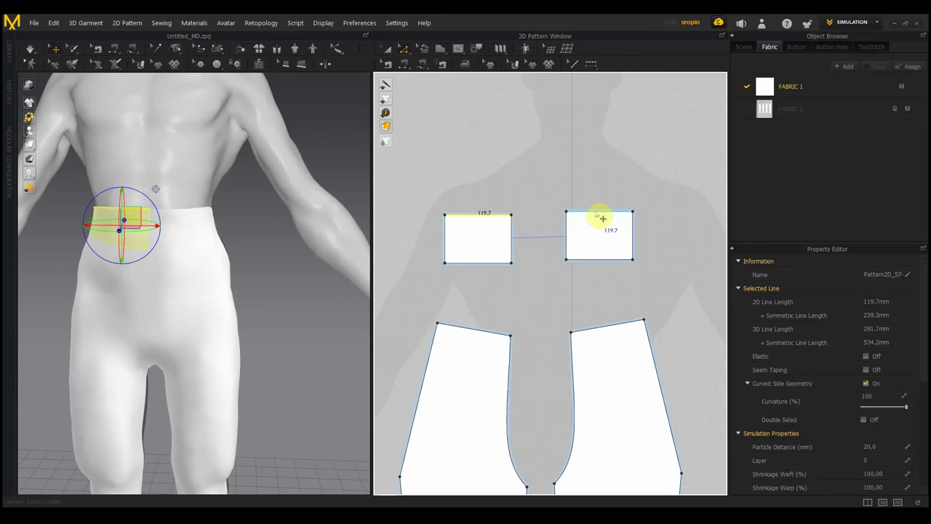
{"action": "right_click", "coordinate": [595, 211]}
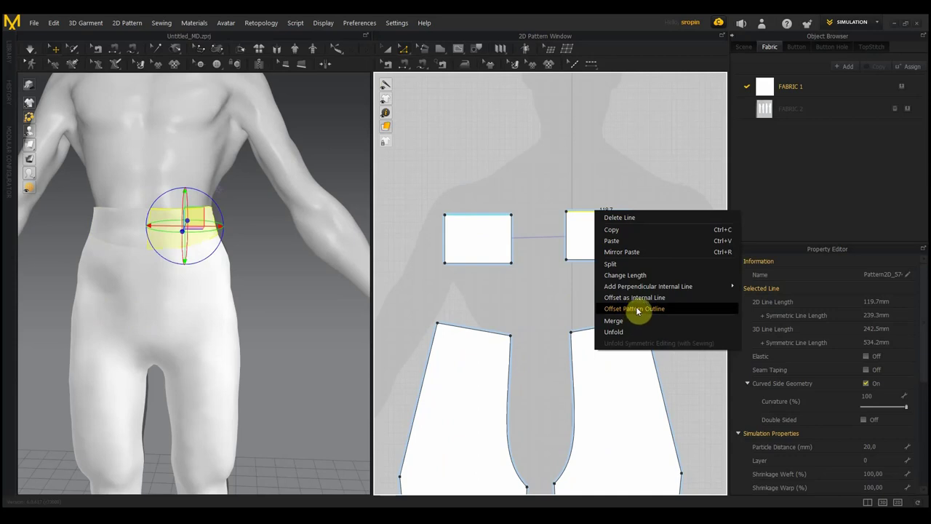
{"action": "left_click", "coordinate": [637, 311]}
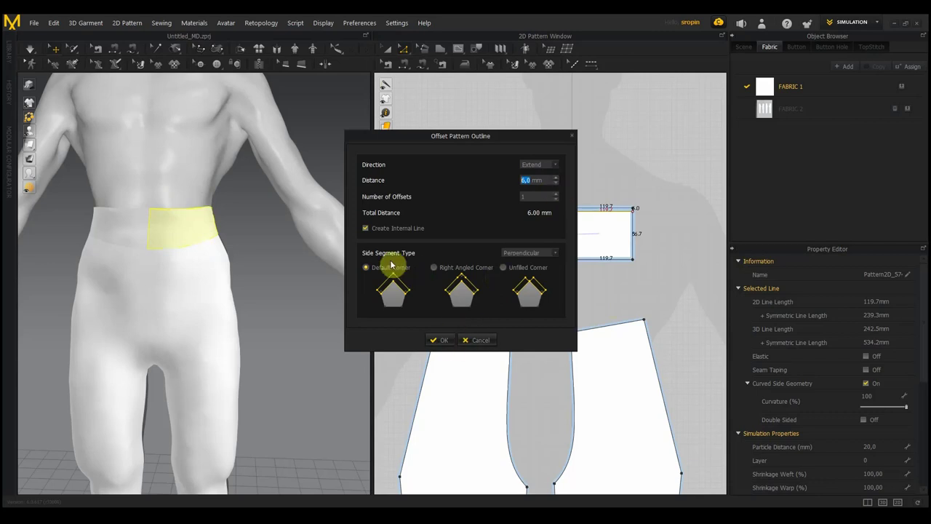
{"action": "left_click", "coordinate": [365, 228]}
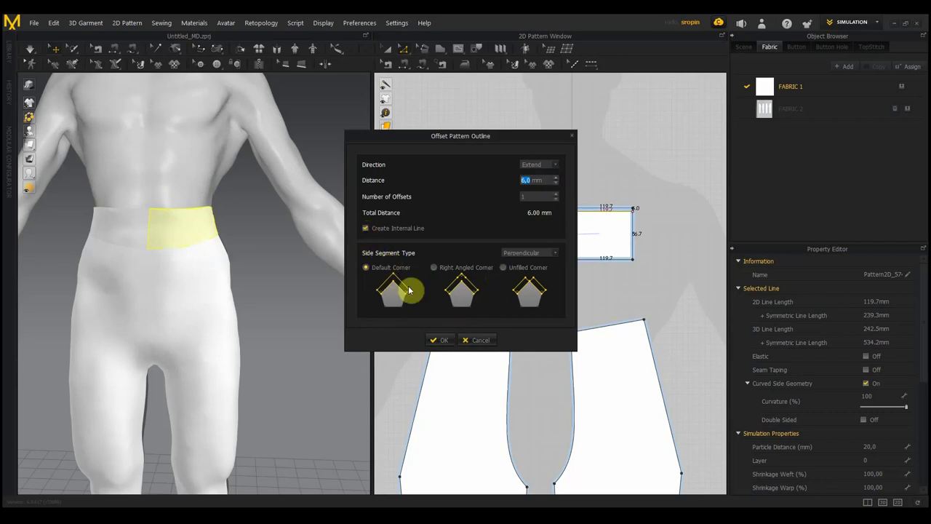
{"action": "left_click", "coordinate": [445, 341]}
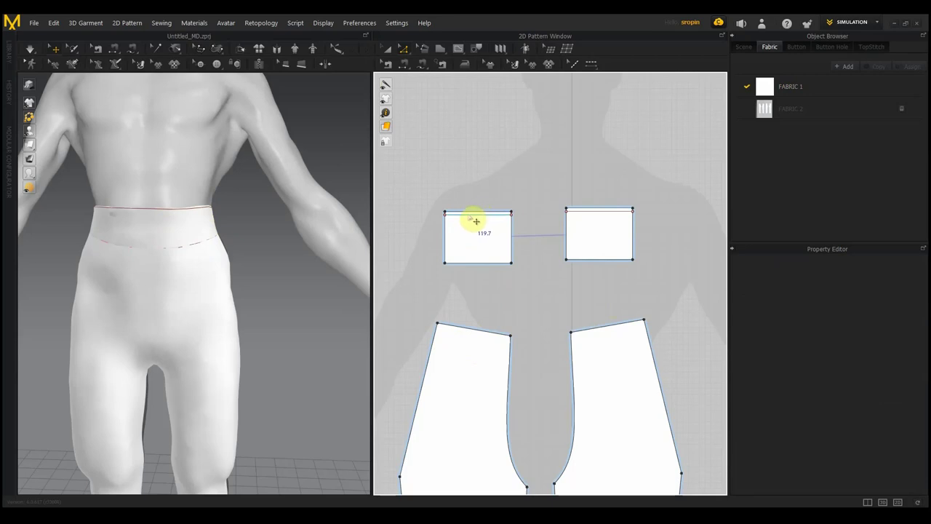
Step: Use Cut & Sew on the rectangles' top edges to split off the 6 mm strips
{"action": "left_click", "coordinate": [468, 215]}
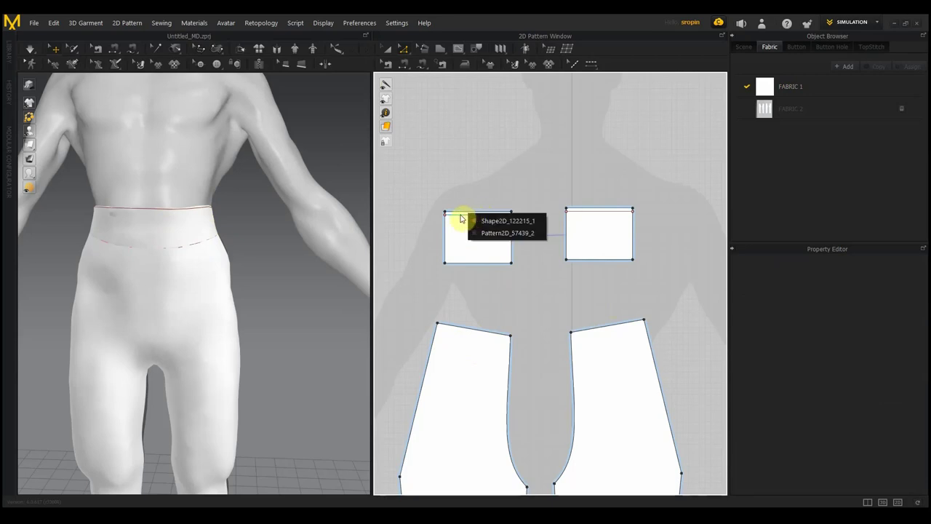
{"action": "left_click", "coordinate": [460, 217]}
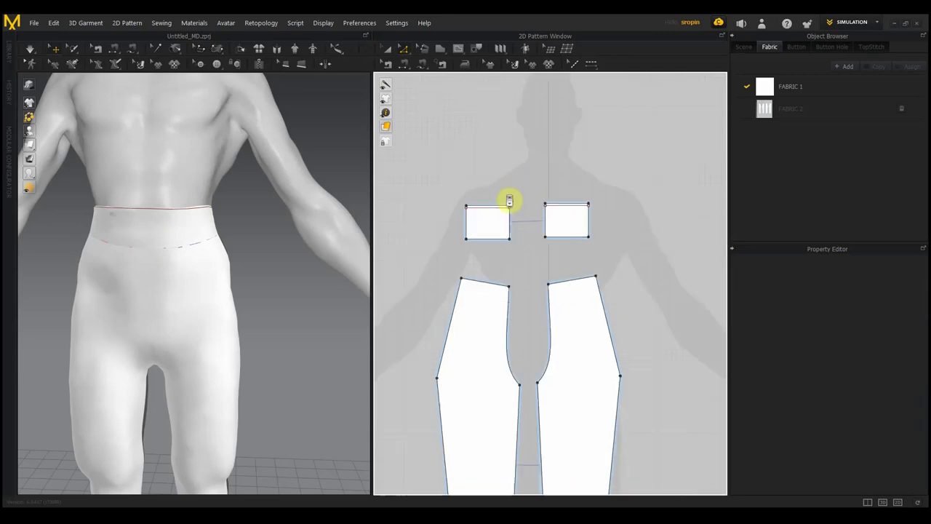
{"action": "scroll", "coordinate": [509, 218], "scroll_direction": "up", "scroll_amount": 4}
{"action": "left_click", "coordinate": [496, 211]}
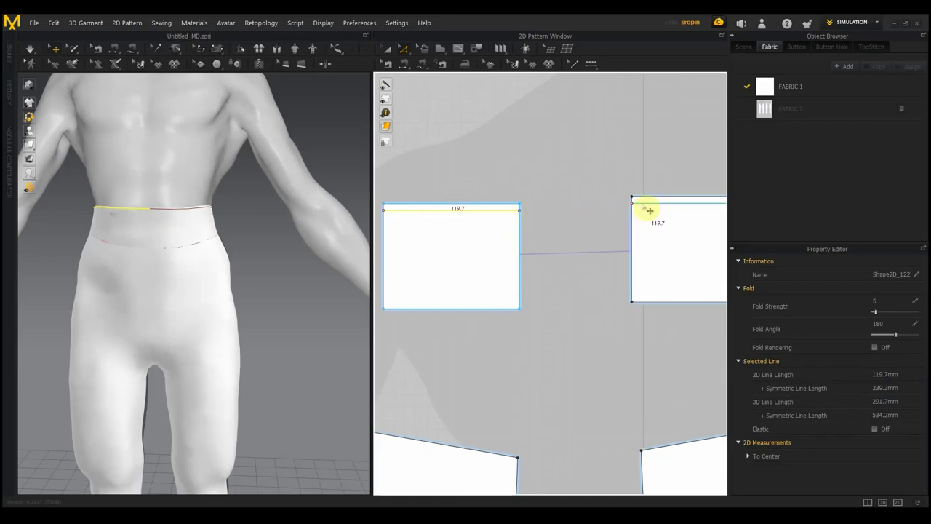
{"action": "right_click", "coordinate": [646, 204]}
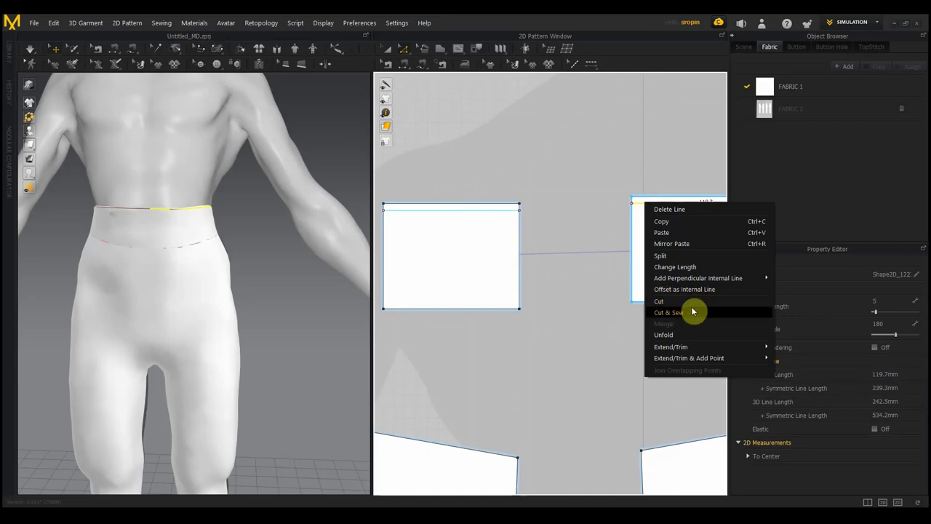
{"action": "left_click", "coordinate": [679, 315]}
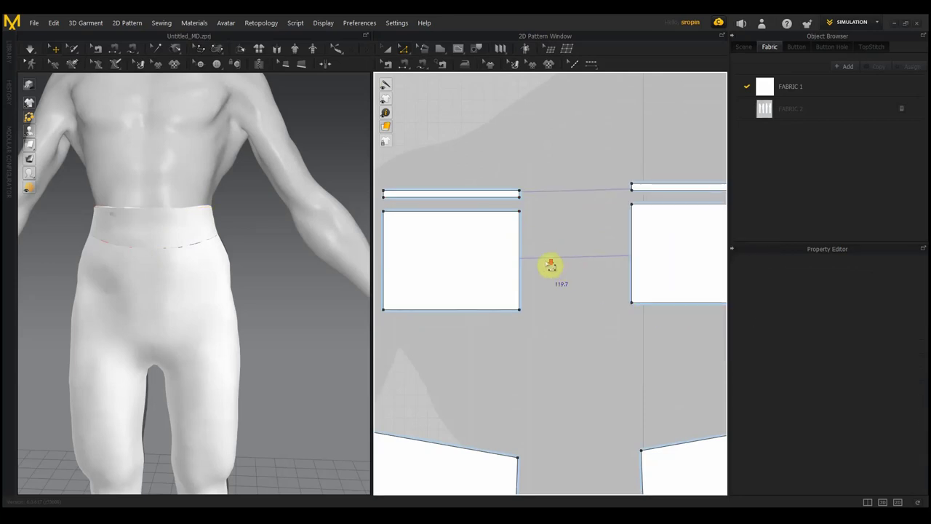
{"action": "scroll", "coordinate": [551, 267], "scroll_direction": "down", "scroll_amount": 1}
{"action": "scroll", "coordinate": [552, 271], "scroll_direction": "down", "scroll_amount": 1}
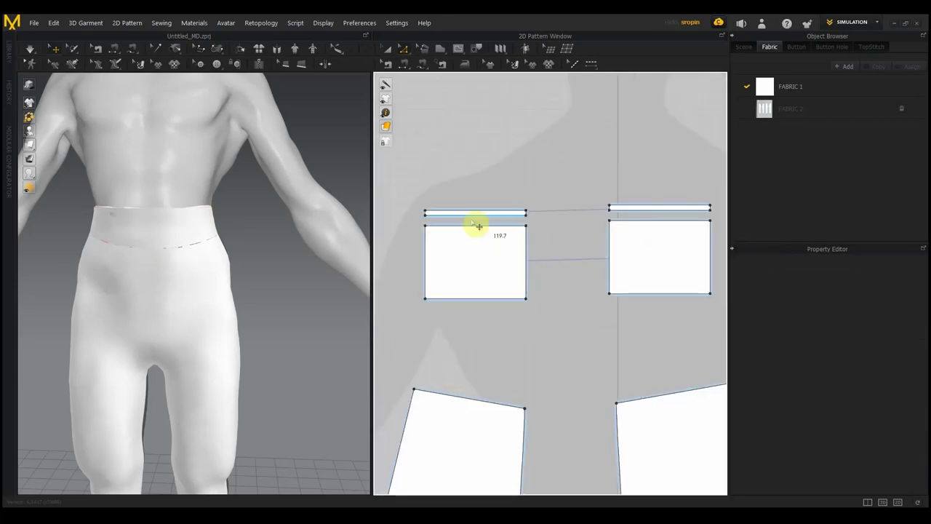
{"action": "scroll", "coordinate": [509, 205], "scroll_direction": "down", "scroll_amount": 1}
{"action": "scroll", "coordinate": [509, 208], "scroll_direction": "up", "scroll_amount": 4}
{"action": "scroll", "coordinate": [501, 225], "scroll_direction": "down", "scroll_amount": 1}
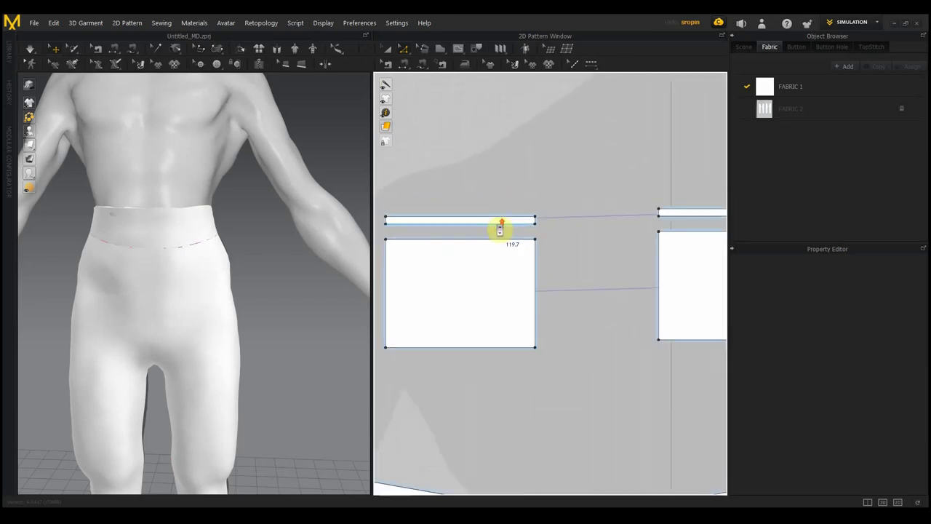
Step: Try starting a Segment Sewing seam on the top strips, dismissing overlapping sewing line warnings
{"action": "key", "text": "t"}
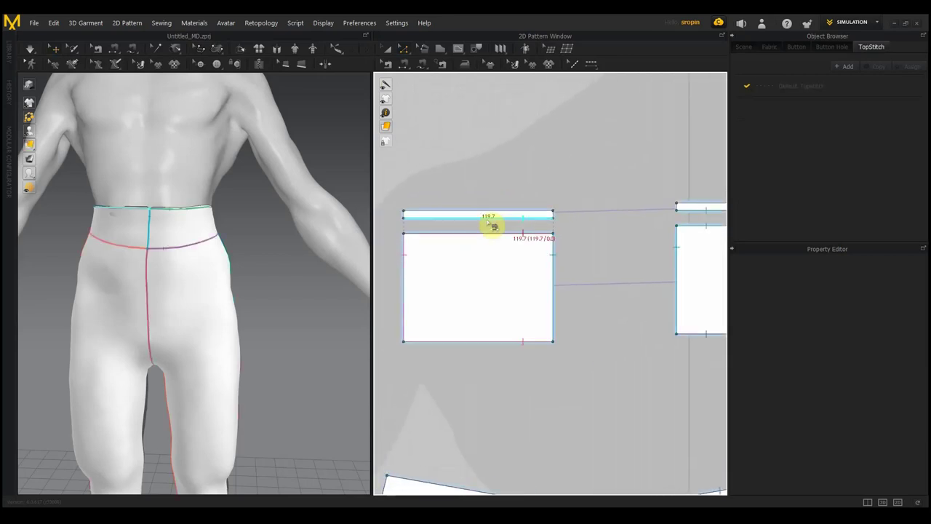
{"action": "left_click", "coordinate": [420, 234]}
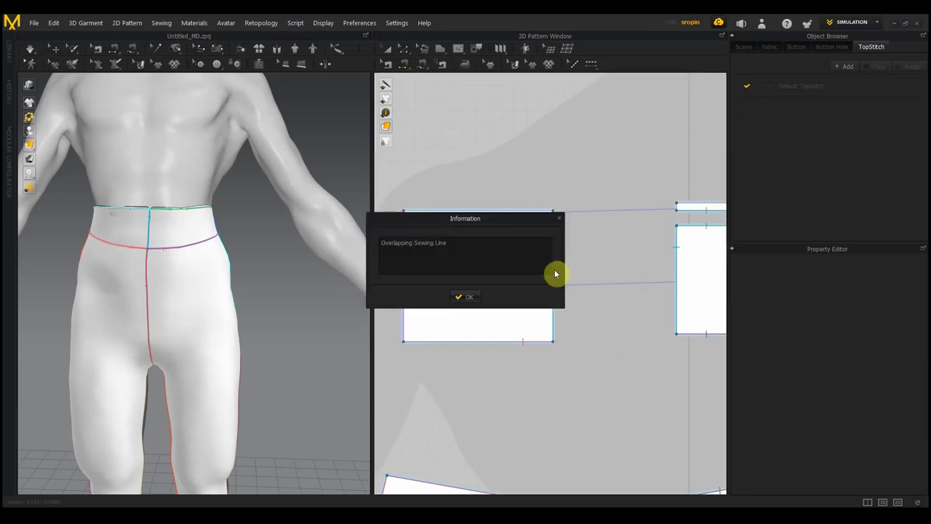
{"action": "left_click", "coordinate": [468, 298]}
{"action": "middle_click_drag", "start_coordinate": [563, 277], "coordinate": [461, 280]}
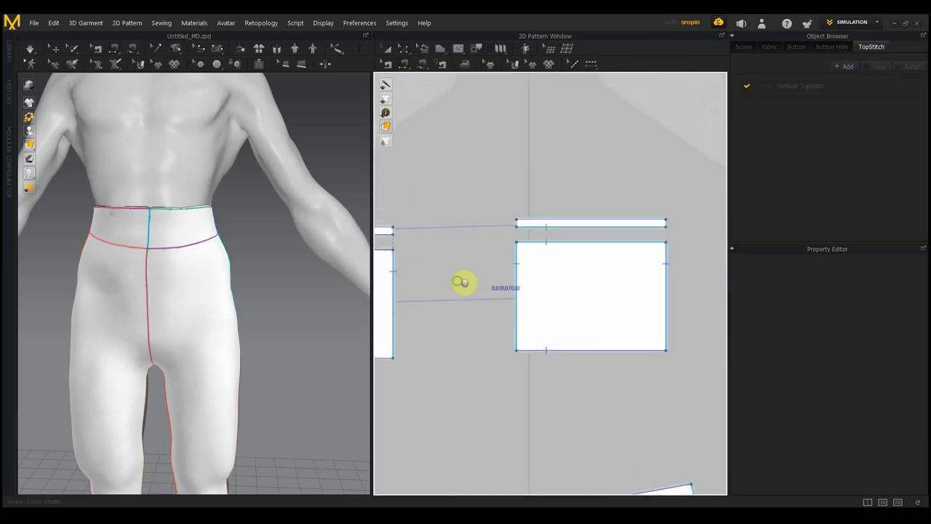
{"action": "left_click", "coordinate": [525, 239]}
{"action": "left_click", "coordinate": [474, 300]}
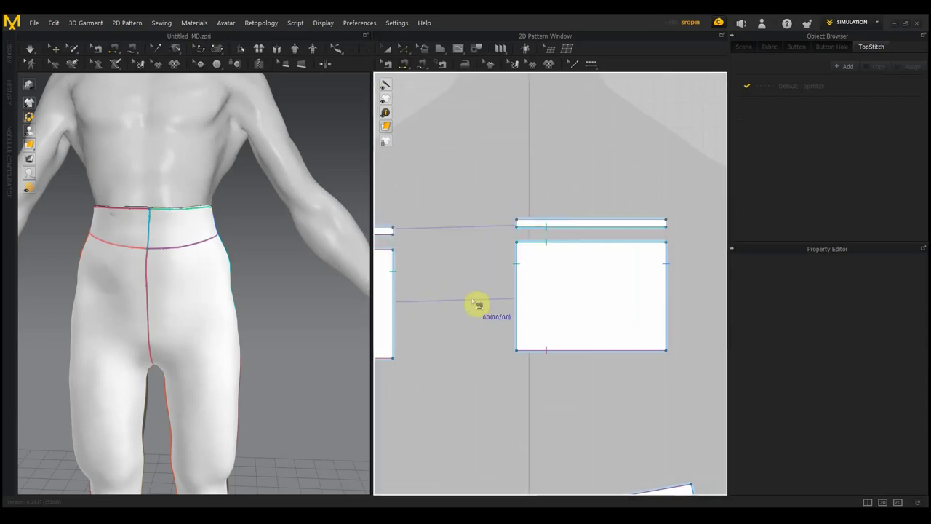
Step: Sew the left top strip's 119.7 edge to the right top strip's edge
{"action": "scroll", "coordinate": [477, 304], "scroll_direction": "up", "scroll_amount": 1}
{"action": "scroll", "coordinate": [482, 278], "scroll_direction": "down", "scroll_amount": 2}
{"action": "scroll", "coordinate": [480, 277], "scroll_direction": "down", "scroll_amount": 1}
{"action": "middle_click_drag", "start_coordinate": [480, 277], "coordinate": [540, 275]}
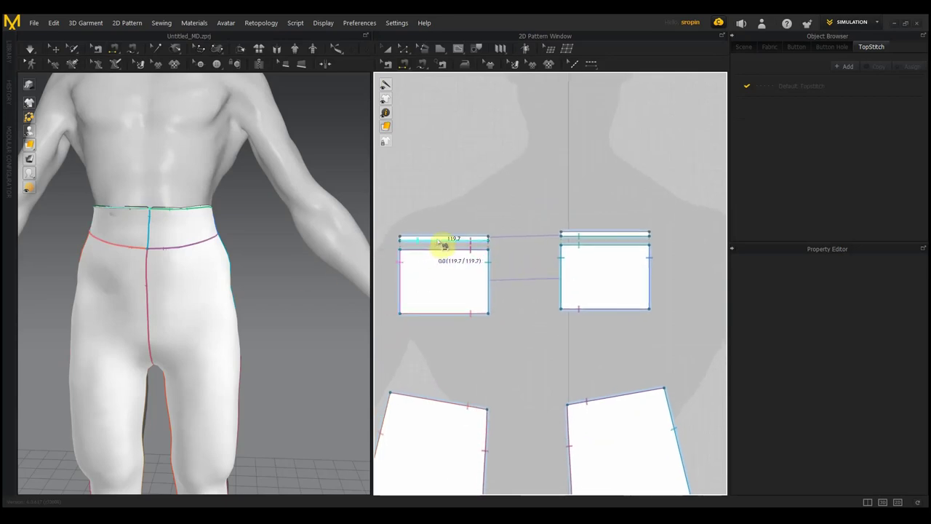
{"action": "left_click", "coordinate": [456, 246]}
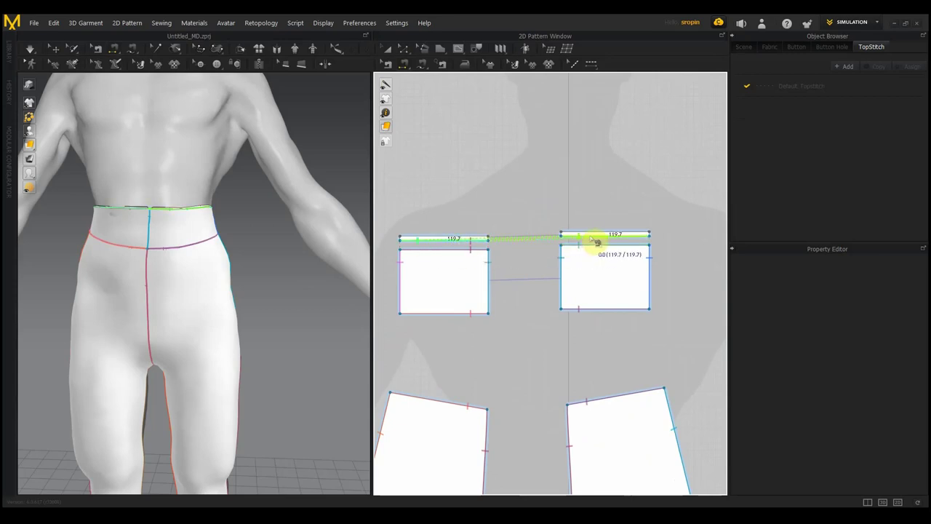
{"action": "left_click", "coordinate": [589, 235]}
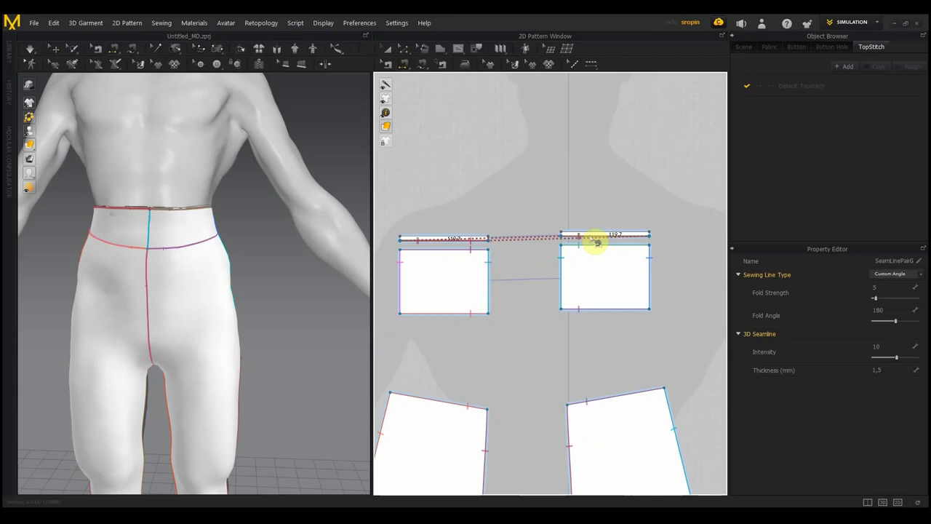
{"action": "right_click", "coordinate": [595, 242]}
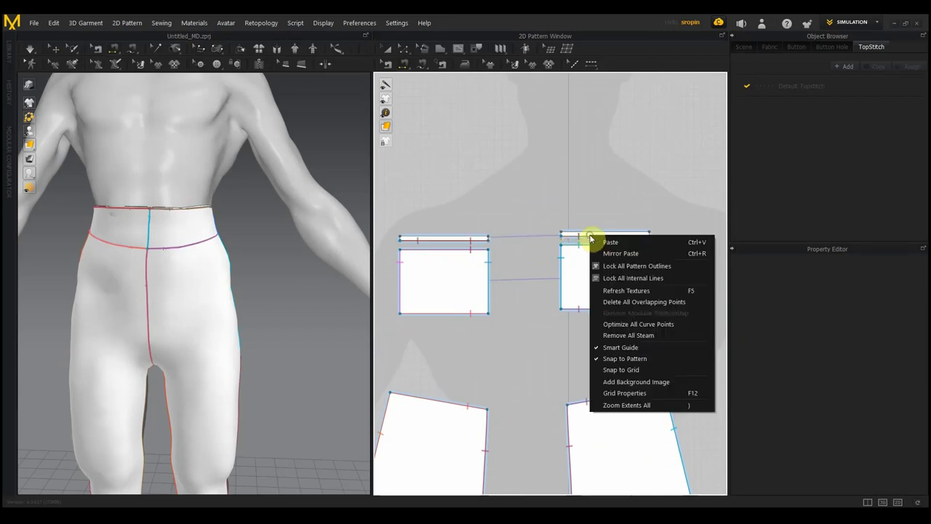
{"action": "left_click", "coordinate": [497, 256]}
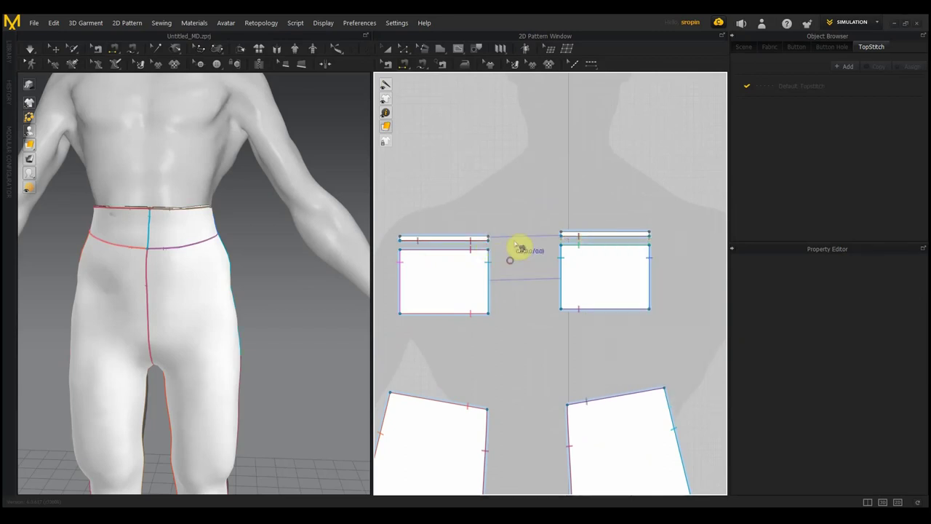
{"action": "scroll", "coordinate": [517, 245], "scroll_direction": "down", "scroll_amount": 1}
{"action": "scroll", "coordinate": [507, 235], "scroll_direction": "up", "scroll_amount": 3}
{"action": "middle_click_drag", "start_coordinate": [522, 226], "coordinate": [542, 214]}
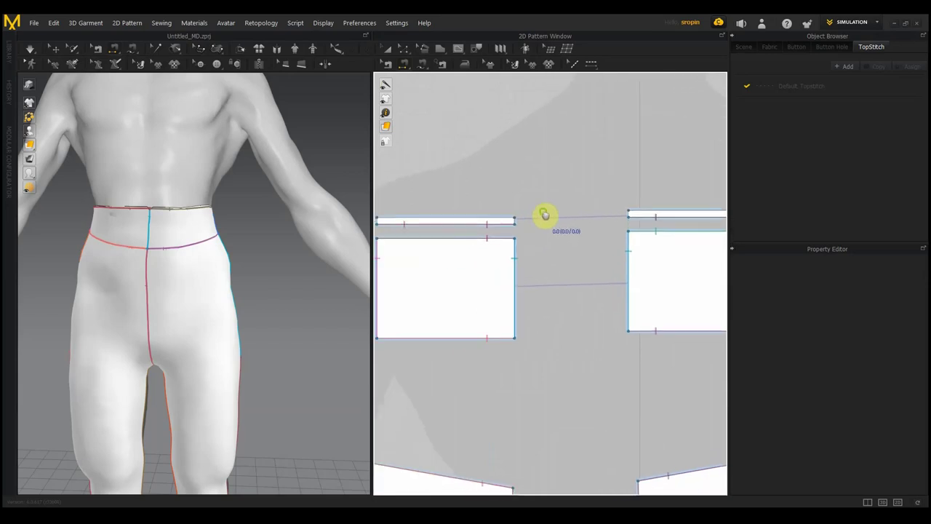
Step: Offset the narrow strips' top edges as a 4.0 mm internal line
{"action": "key", "text": "a"}
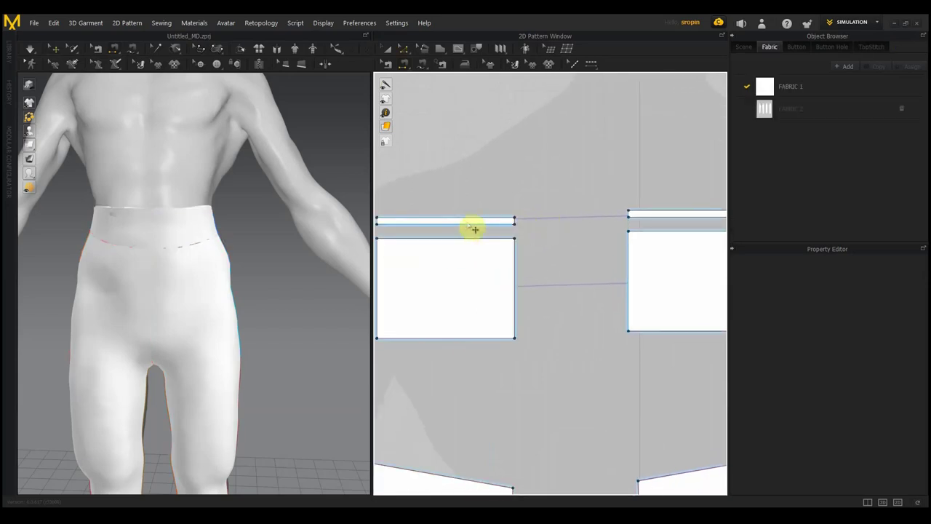
{"action": "left_click", "coordinate": [474, 227]}
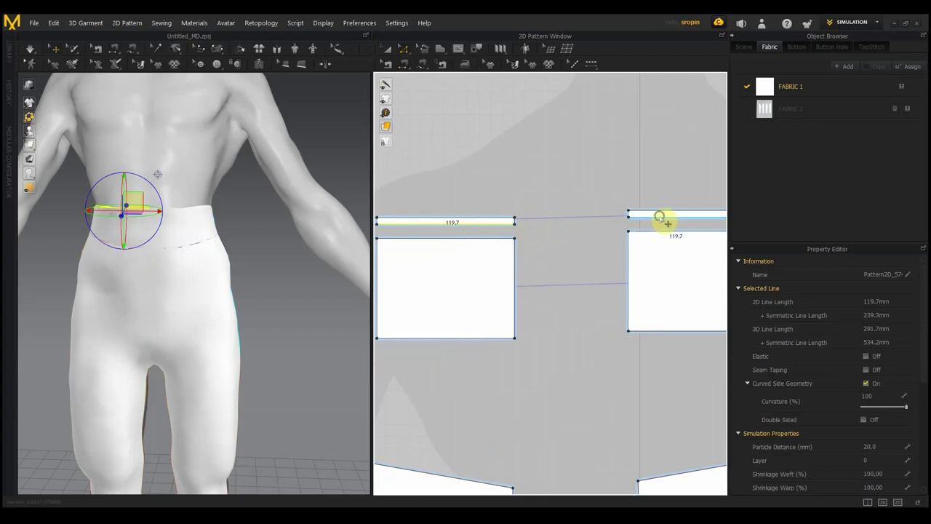
{"action": "right_click", "coordinate": [660, 216]}
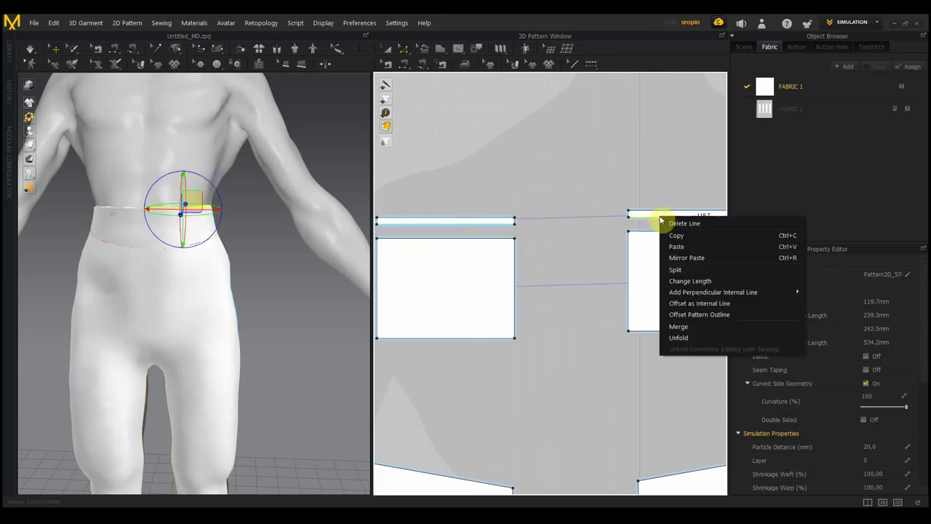
{"action": "left_click", "coordinate": [706, 303]}
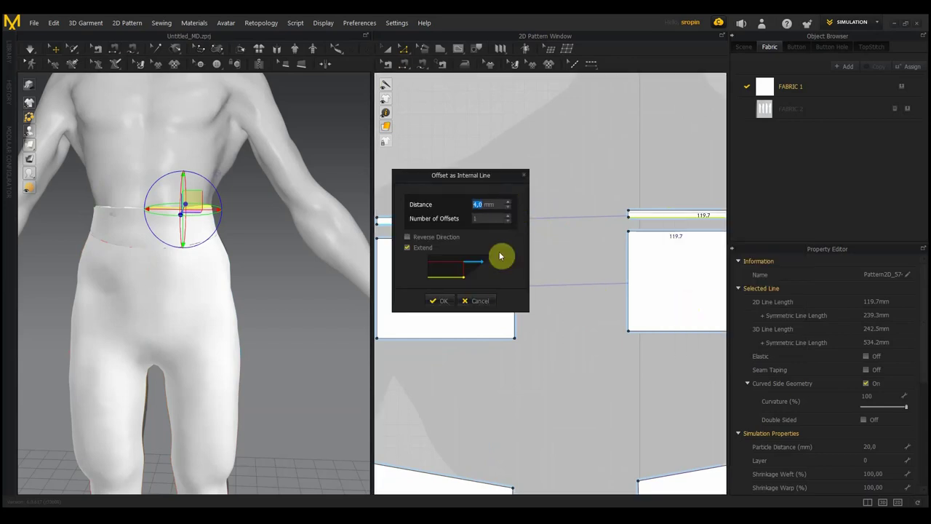
{"action": "left_click", "coordinate": [444, 303]}
{"action": "mouse_move", "coordinate": [299, 270]}
{"action": "right_mouse_down"}
{"action": "mouse_move", "coordinate": [314, 269]}
{"action": "mouse_move", "coordinate": [244, 251]}
{"action": "mouse_move", "coordinate": [247, 274]}
{"action": "mouse_move", "coordinate": [239, 245]}
{"action": "mouse_move", "coordinate": [264, 272]}
{"action": "mouse_move", "coordinate": [246, 258]}
{"action": "mouse_move", "coordinate": [251, 291]}
{"action": "mouse_move", "coordinate": [285, 261]}
{"action": "right_mouse_up"}
{"action": "scroll", "coordinate": [237, 227], "scroll_direction": "down", "scroll_amount": 2}
{"action": "scroll", "coordinate": [249, 259], "scroll_direction": "up", "scroll_amount": 2}
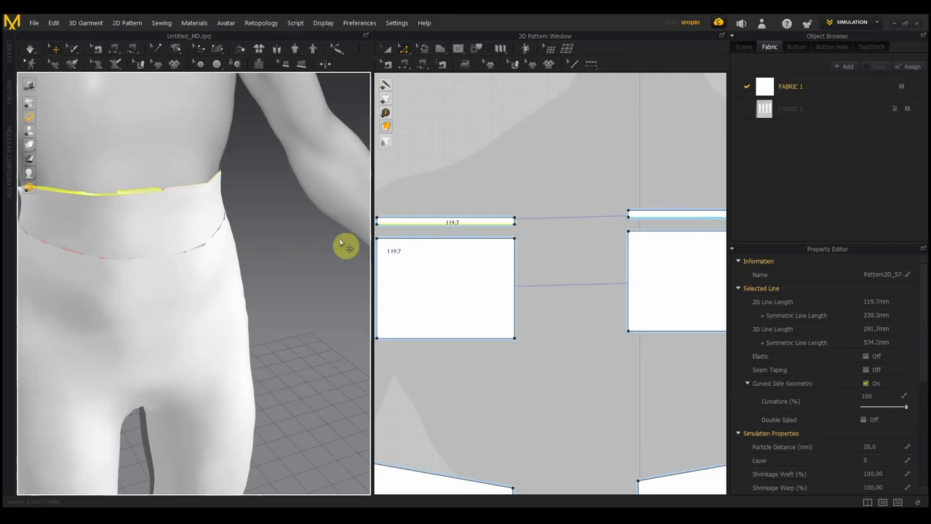
Step: Offset the waistband panels' top edges as a 4.0 mm internal line and check in 3D
{"action": "left_click", "coordinate": [410, 238]}
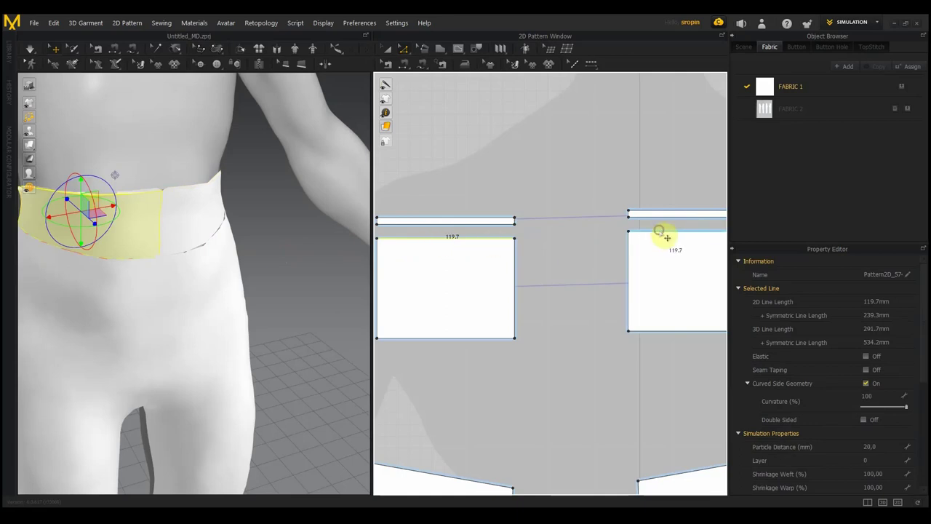
{"action": "right_click", "coordinate": [659, 231]}
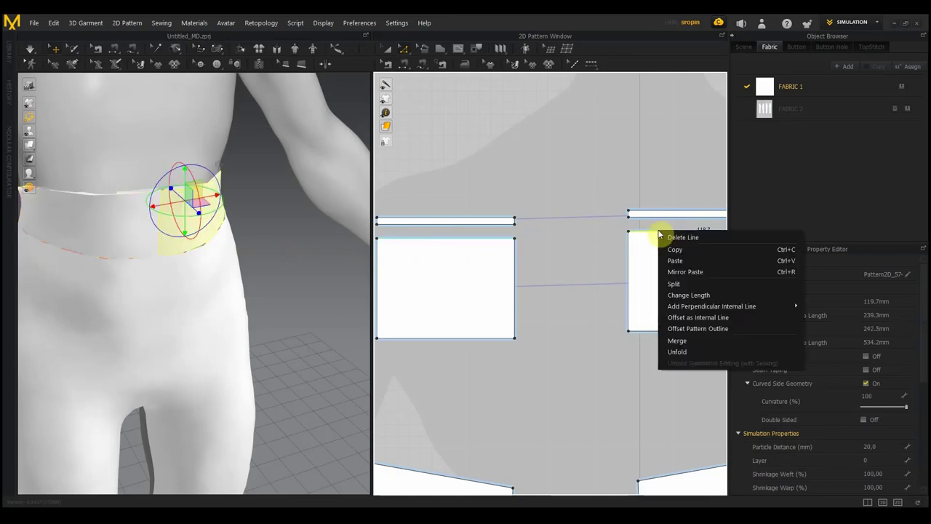
{"action": "left_click", "coordinate": [719, 320]}
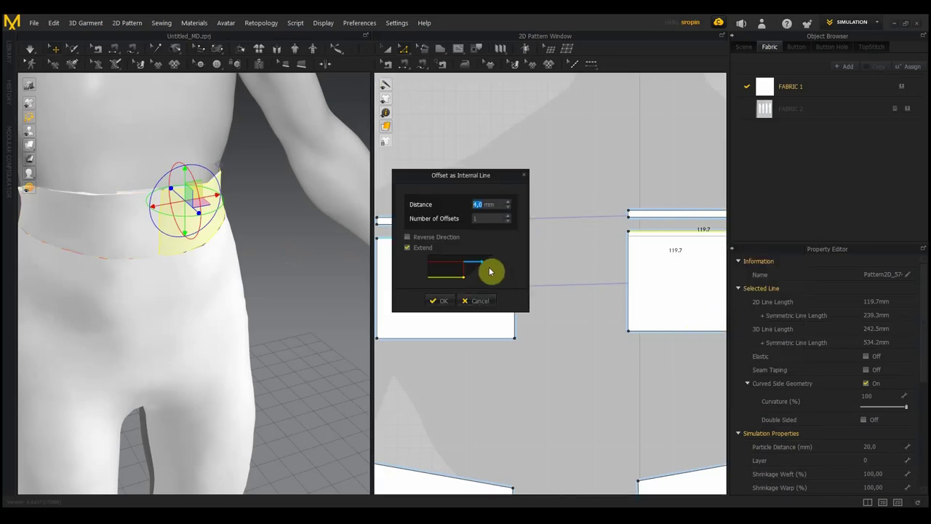
{"action": "left_click", "coordinate": [443, 301]}
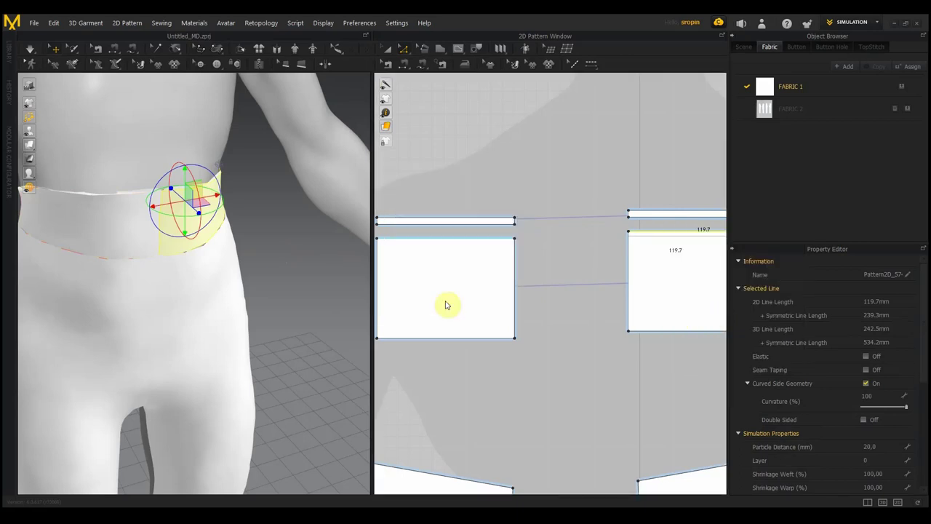
{"action": "mouse_move", "coordinate": [283, 275]}
{"action": "right_mouse_down"}
{"action": "mouse_move", "coordinate": [250, 270]}
{"action": "mouse_move", "coordinate": [251, 251]}
{"action": "mouse_move", "coordinate": [342, 255]}
{"action": "mouse_move", "coordinate": [277, 234]}
{"action": "right_mouse_up"}
{"action": "left_click", "coordinate": [291, 251]}
{"action": "scroll", "coordinate": [274, 233], "scroll_direction": "up", "scroll_amount": 3}
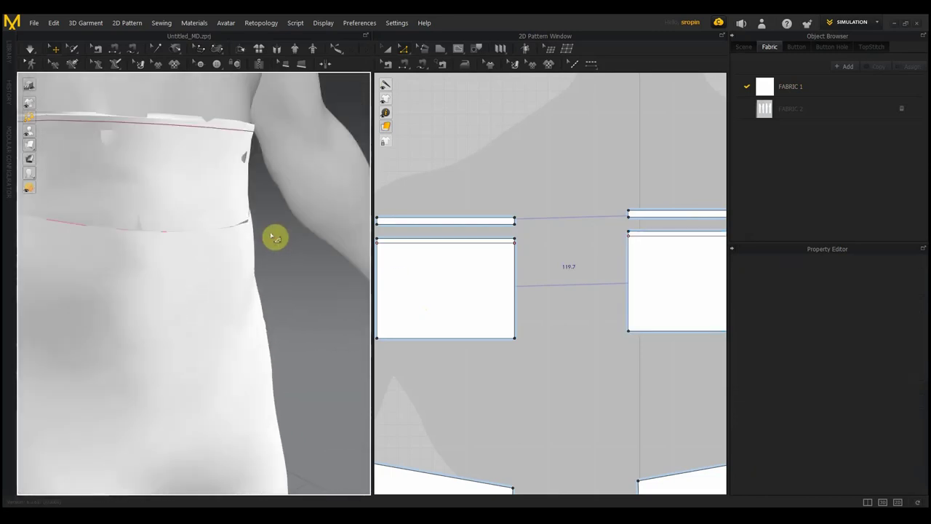
Step: Orbit the avatar and pan the 2D window to bring the left waistband rectangle into view
{"action": "scroll", "coordinate": [333, 255], "scroll_direction": "down", "scroll_amount": 2}
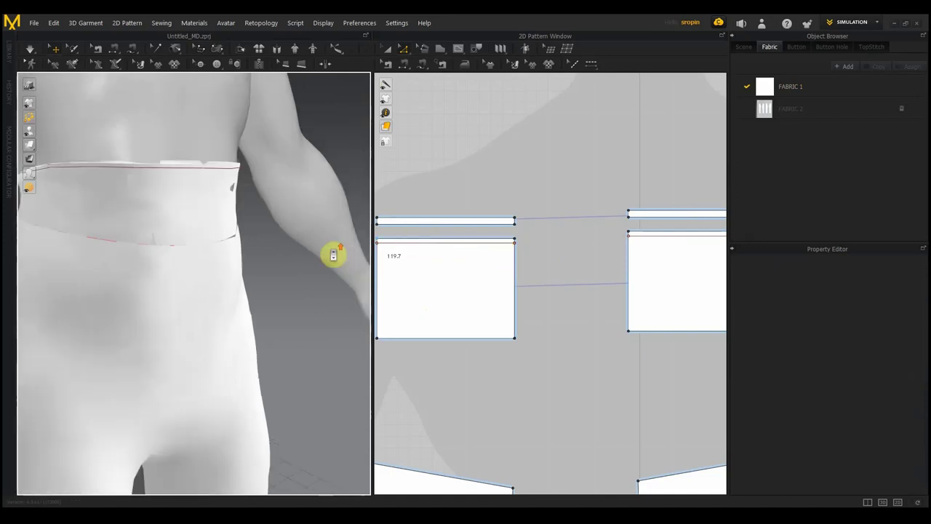
{"action": "scroll", "coordinate": [333, 255], "scroll_direction": "down", "scroll_amount": 2}
{"action": "mouse_move", "coordinate": [301, 264]}
{"action": "right_mouse_down"}
{"action": "mouse_move", "coordinate": [301, 272]}
{"action": "mouse_move", "coordinate": [397, 263]}
{"action": "mouse_move", "coordinate": [328, 265]}
{"action": "right_mouse_up"}
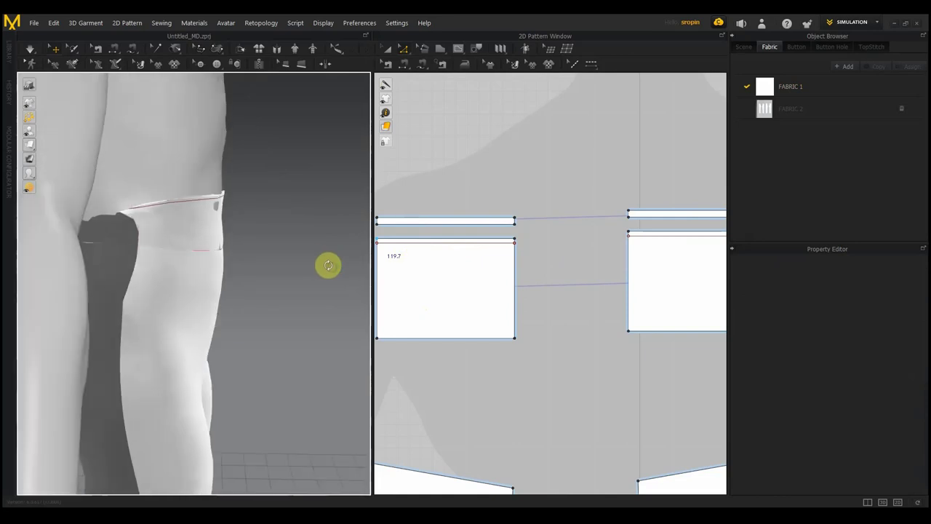
{"action": "mouse_move", "coordinate": [448, 322]}
{"action": "right_mouse_down"}
{"action": "mouse_move", "coordinate": [514, 366]}
{"action": "mouse_move", "coordinate": [885, 339]}
{"action": "mouse_move", "coordinate": [825, 327]}
{"action": "right_mouse_up"}
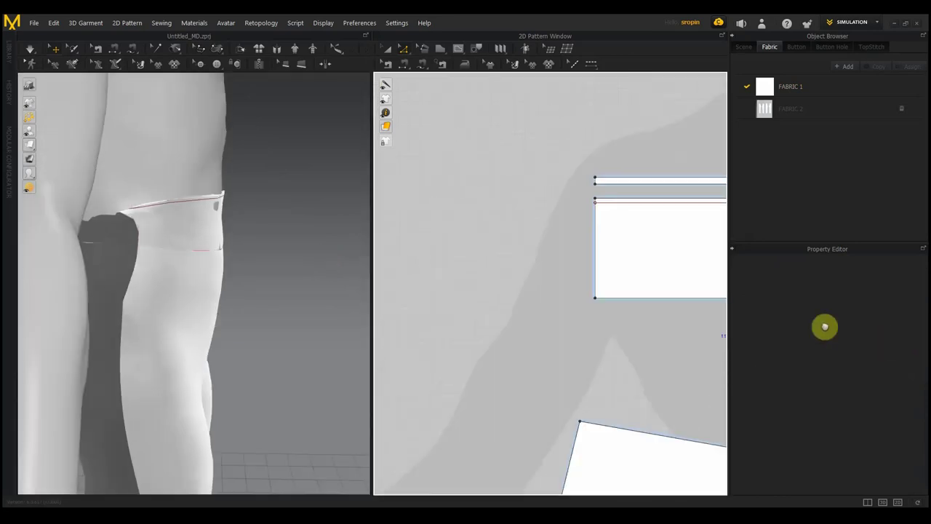
{"action": "scroll", "coordinate": [592, 318], "scroll_direction": "up", "scroll_amount": 1}
{"action": "scroll", "coordinate": [592, 317], "scroll_direction": "up", "scroll_amount": 2}
{"action": "scroll", "coordinate": [591, 320], "scroll_direction": "down", "scroll_amount": 3}
{"action": "scroll", "coordinate": [590, 326], "scroll_direction": "down", "scroll_amount": 4}
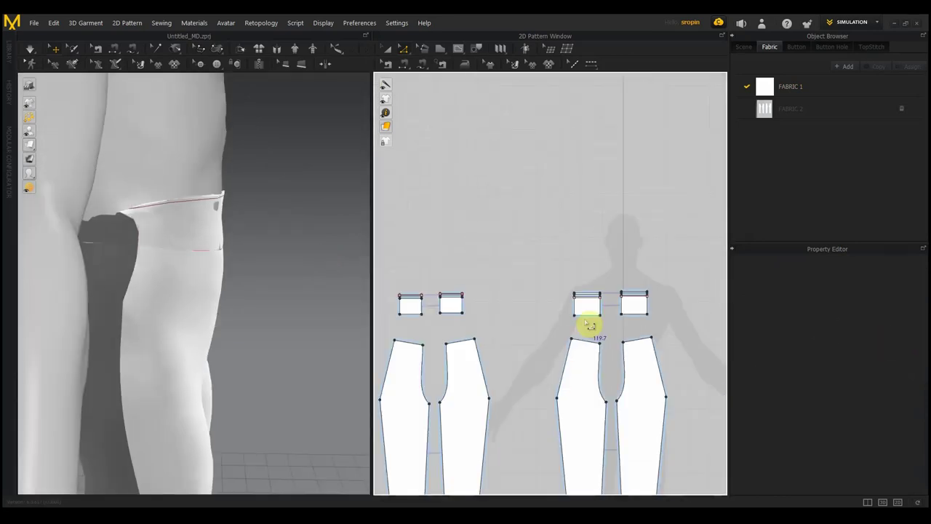
{"action": "scroll", "coordinate": [588, 318], "scroll_direction": "up", "scroll_amount": 2}
{"action": "scroll", "coordinate": [618, 303], "scroll_direction": "down", "scroll_amount": 2}
{"action": "scroll", "coordinate": [617, 291], "scroll_direction": "up", "scroll_amount": 4}
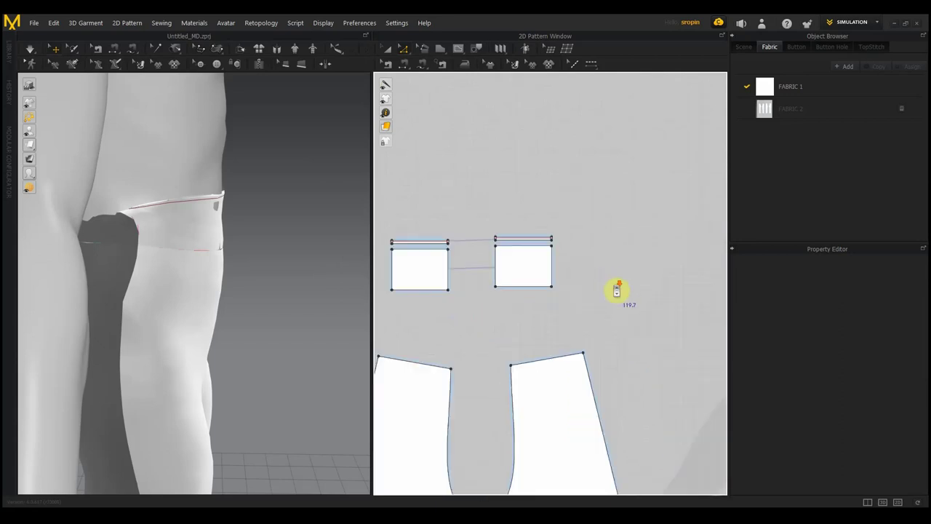
{"action": "scroll", "coordinate": [617, 291], "scroll_direction": "up", "scroll_amount": 3}
{"action": "scroll", "coordinate": [584, 284], "scroll_direction": "down", "scroll_amount": 1}
{"action": "scroll", "coordinate": [654, 298], "scroll_direction": "up", "scroll_amount": 3}
{"action": "scroll", "coordinate": [645, 308], "scroll_direction": "down", "scroll_amount": 4}
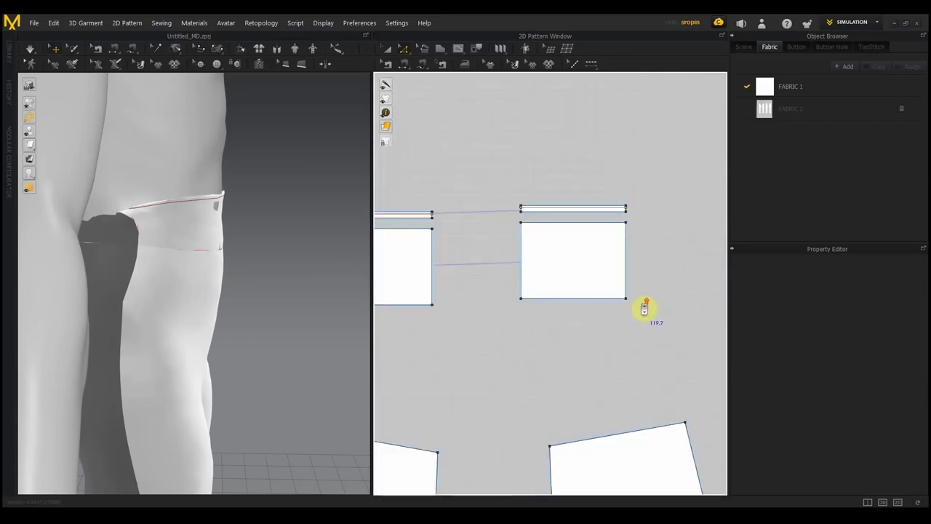
{"action": "right_click_drag", "start_coordinate": [645, 308], "coordinate": [741, 318]}
{"action": "scroll", "coordinate": [497, 235], "scroll_direction": "up", "scroll_amount": 2}
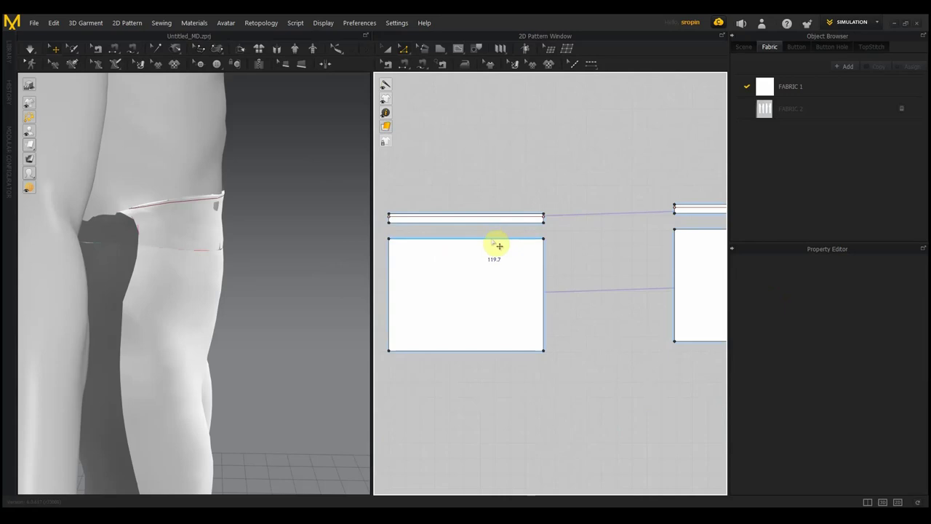
Step: Offset the waistband rectangle's top edge as a 4 mm internal line
{"action": "left_click", "coordinate": [451, 238]}
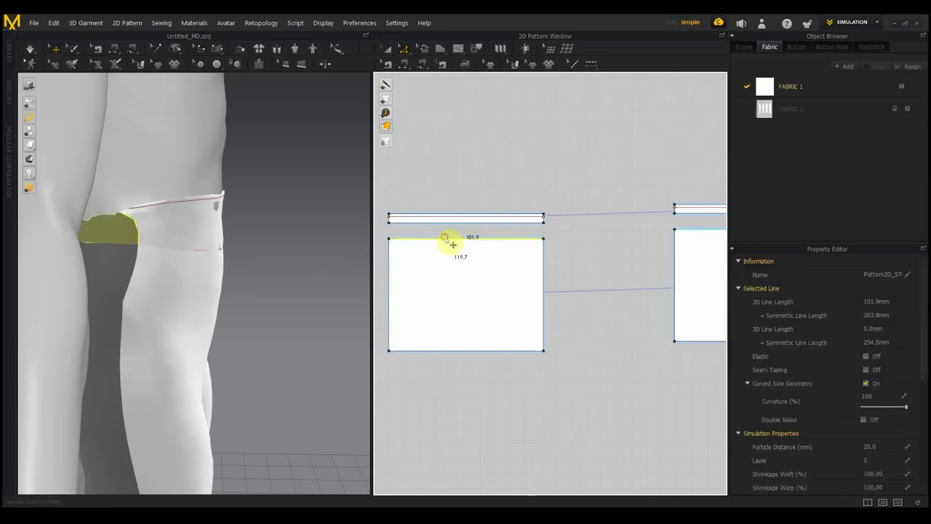
{"action": "right_click", "coordinate": [707, 234]}
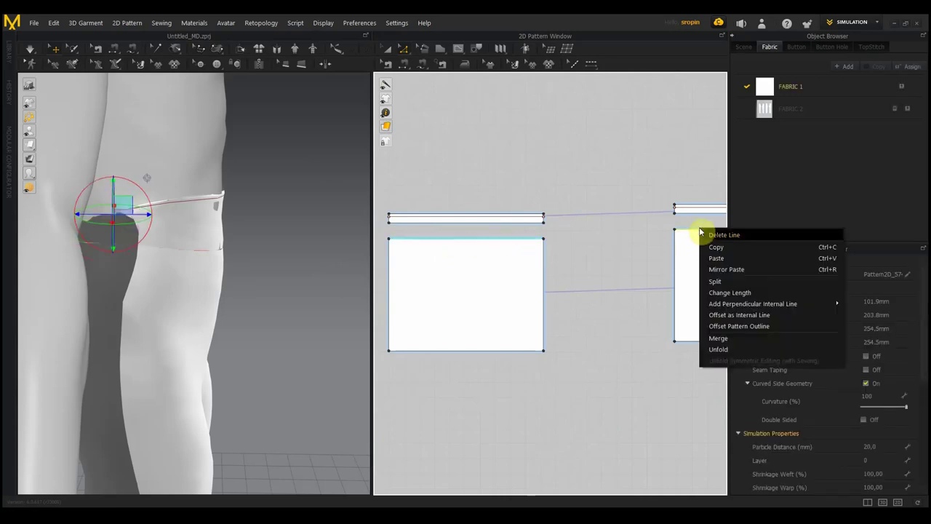
{"action": "left_click", "coordinate": [742, 318]}
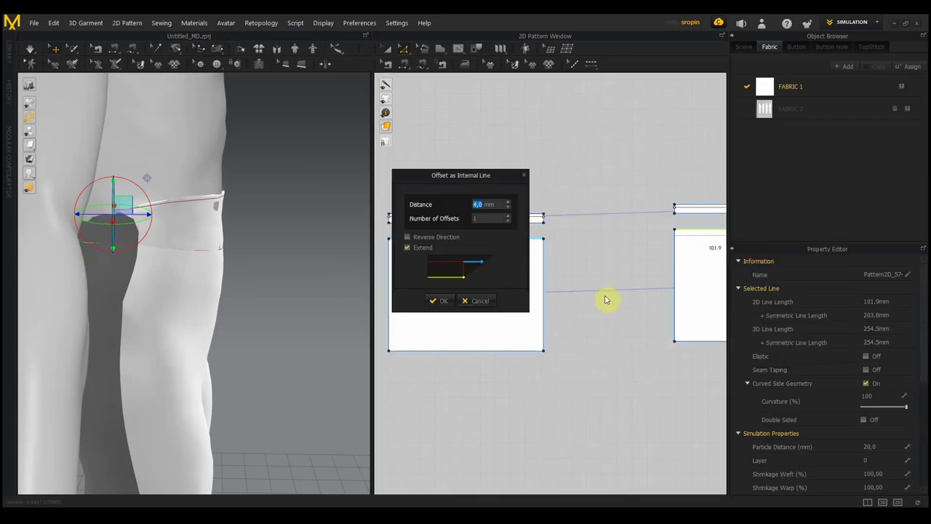
{"action": "left_click", "coordinate": [440, 301]}
{"action": "mouse_move", "coordinate": [322, 280]}
{"action": "right_mouse_down"}
{"action": "mouse_move", "coordinate": [277, 288]}
{"action": "mouse_move", "coordinate": [330, 279]}
{"action": "right_mouse_up"}
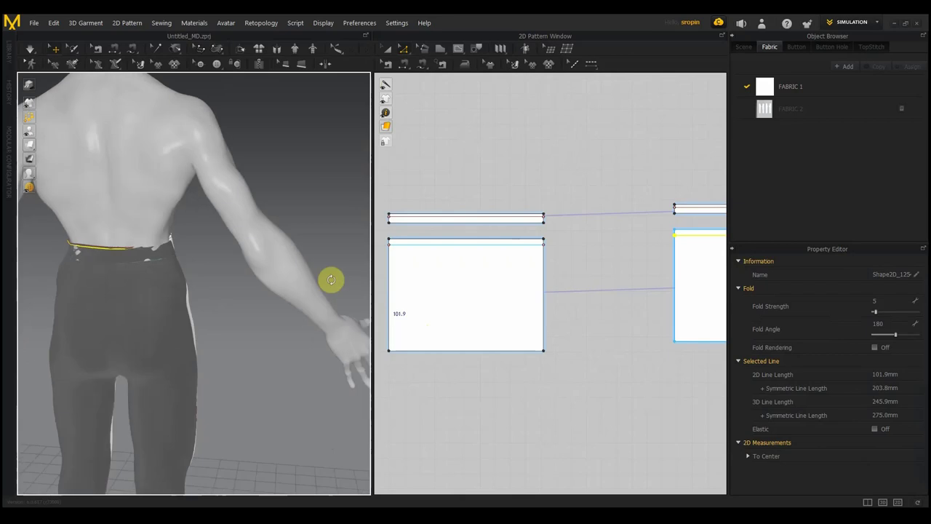
Step: Start the cloth simulation and pick out the waistband on the avatar
{"action": "key", "text": "space"}
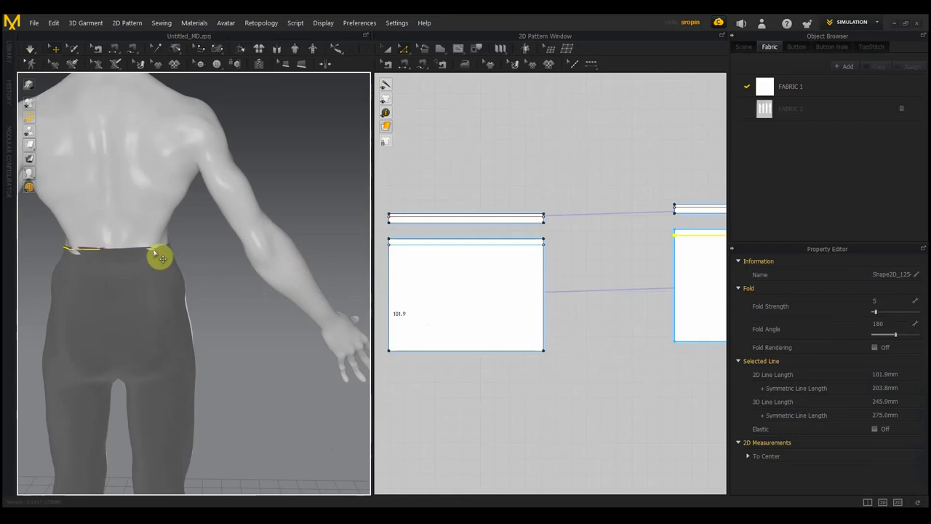
{"action": "left_click", "coordinate": [157, 243]}
{"action": "left_click", "coordinate": [152, 254]}
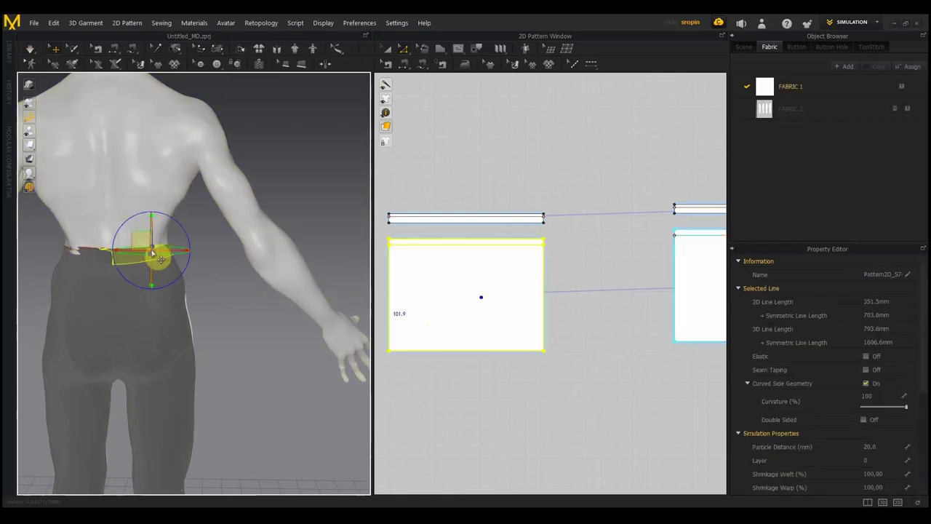
{"action": "left_click", "coordinate": [205, 287]}
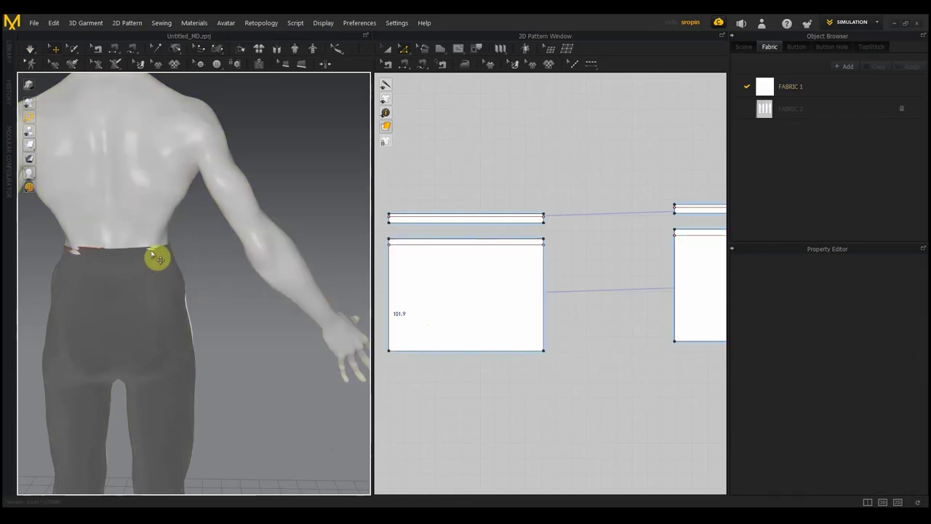
{"action": "left_click", "coordinate": [161, 243]}
{"action": "right_click_drag", "start_coordinate": [172, 250], "coordinate": [151, 259]}
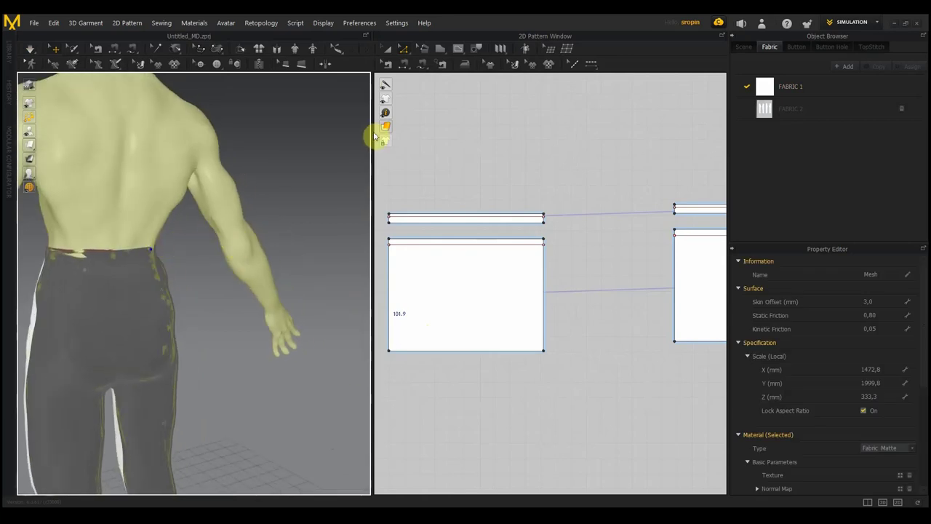
Step: With the select/move tool, tug the waistband out and let it lie flat on the waist
{"action": "left_click", "coordinate": [387, 50]}
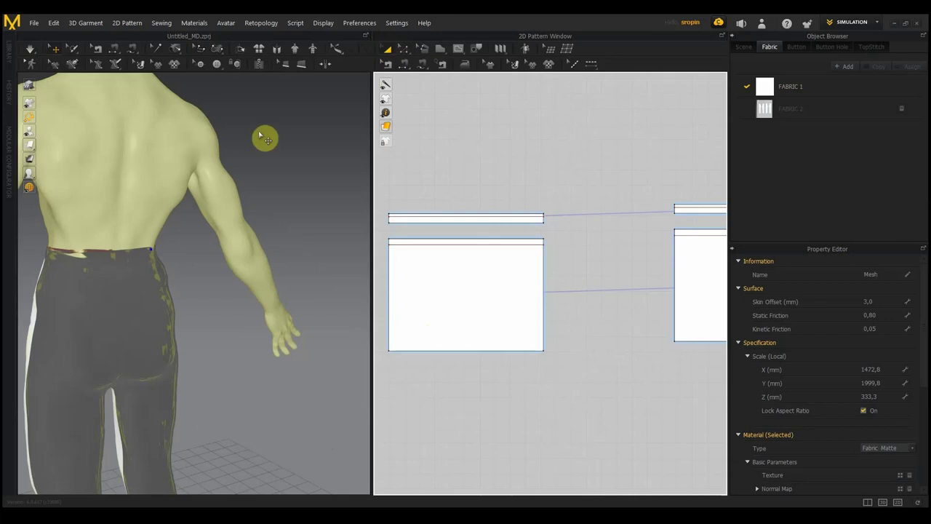
{"action": "left_click", "coordinate": [148, 254]}
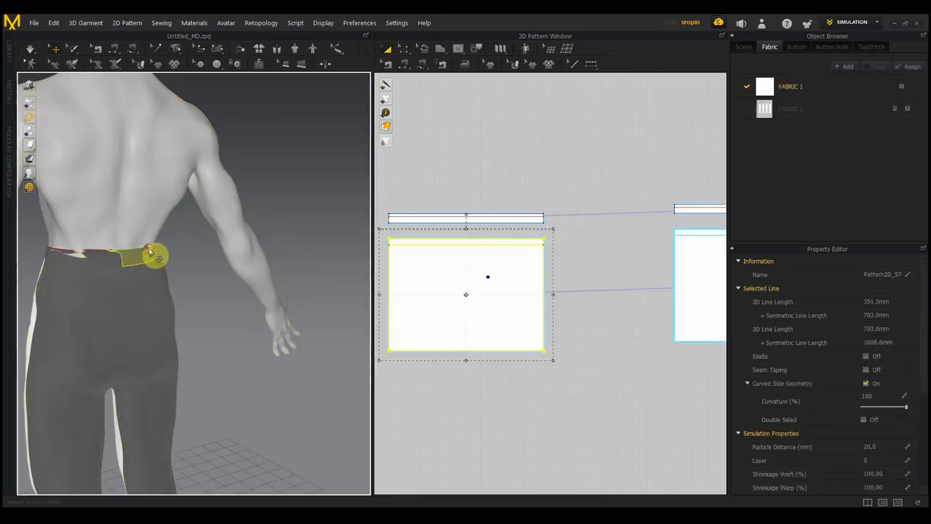
{"action": "left_click", "coordinate": [159, 242]}
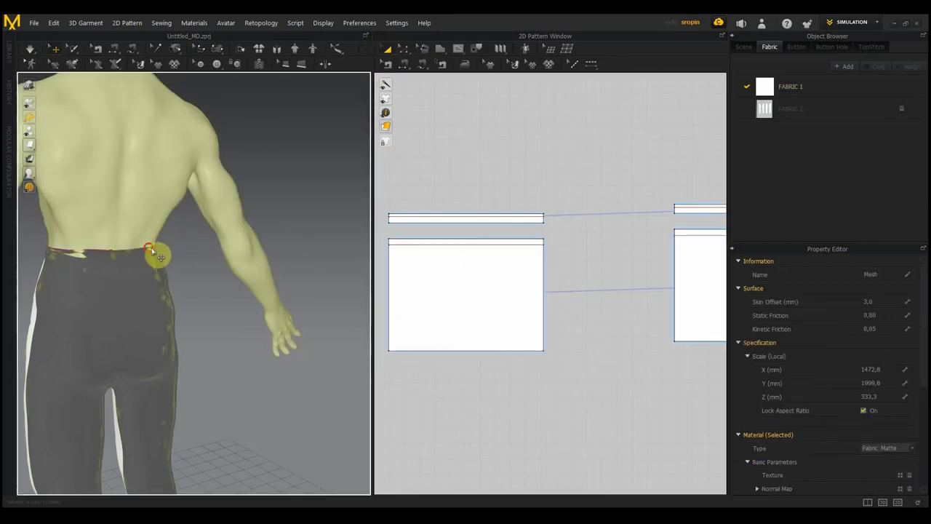
{"action": "left_click", "coordinate": [172, 242]}
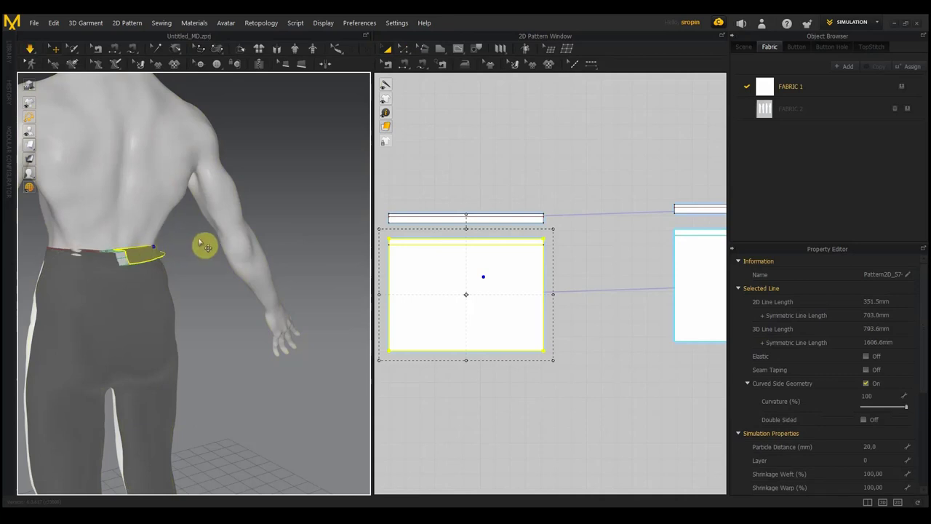
{"action": "right_click_drag", "start_coordinate": [202, 237], "coordinate": [157, 245]}
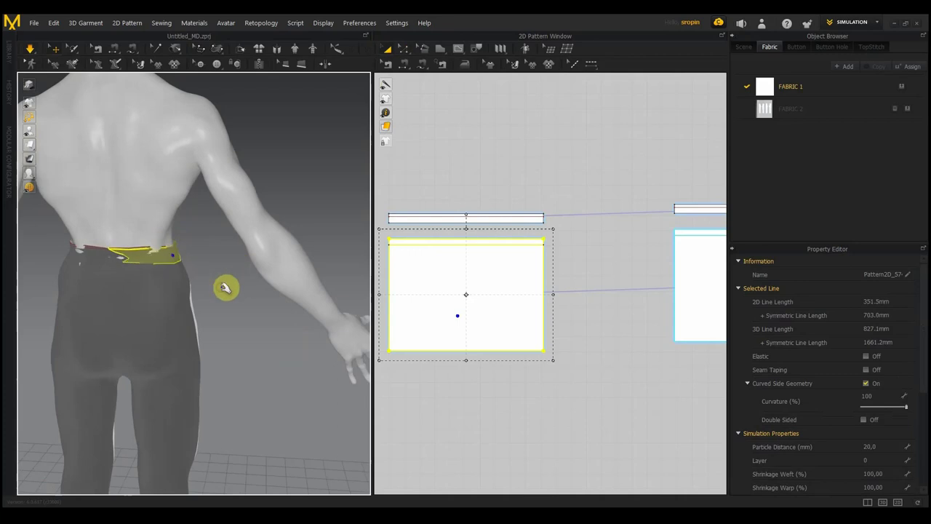
{"action": "left_click", "coordinate": [178, 240]}
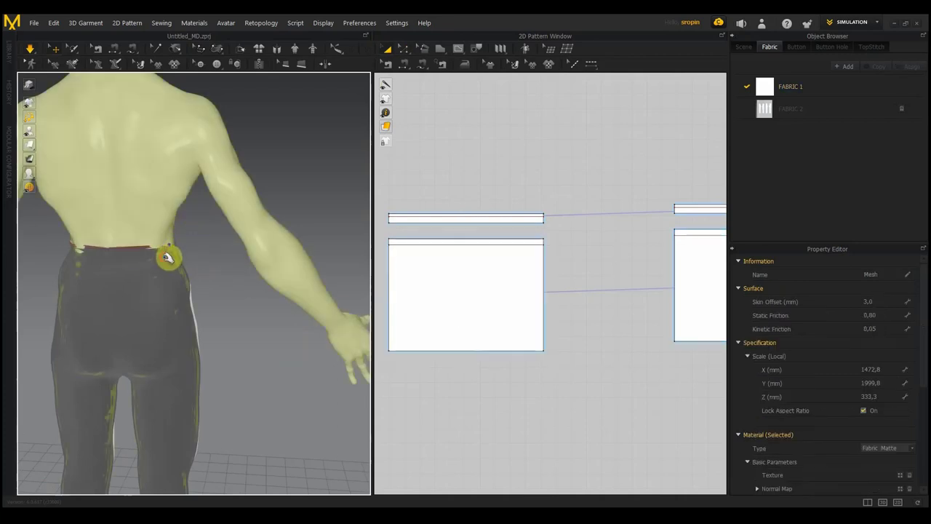
{"action": "left_click", "coordinate": [181, 236]}
{"action": "mouse_move", "coordinate": [177, 239]}
{"action": "left_mouse_down"}
{"action": "mouse_move", "coordinate": [222, 216]}
{"action": "mouse_move", "coordinate": [173, 248]}
{"action": "left_mouse_up"}
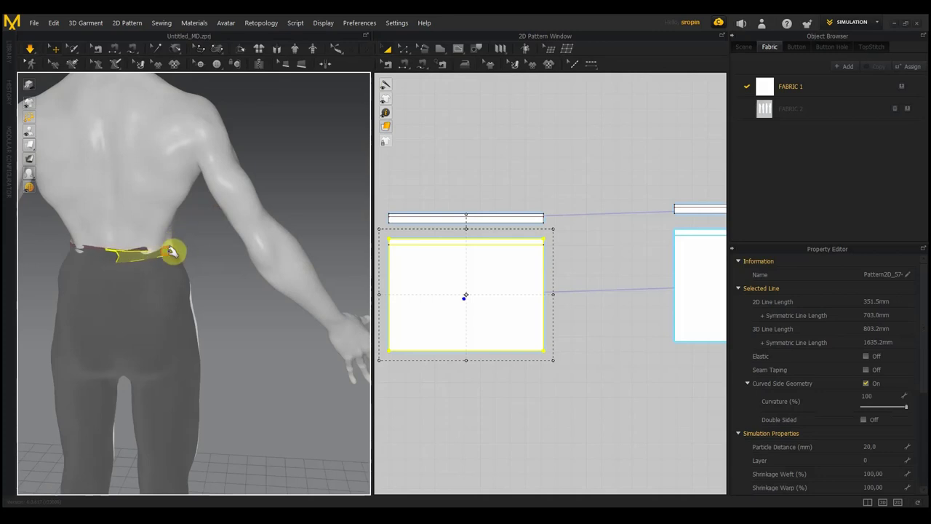
{"action": "left_click_drag", "start_coordinate": [192, 210], "coordinate": [187, 236]}
{"action": "left_click_drag", "start_coordinate": [154, 255], "coordinate": [168, 225]}
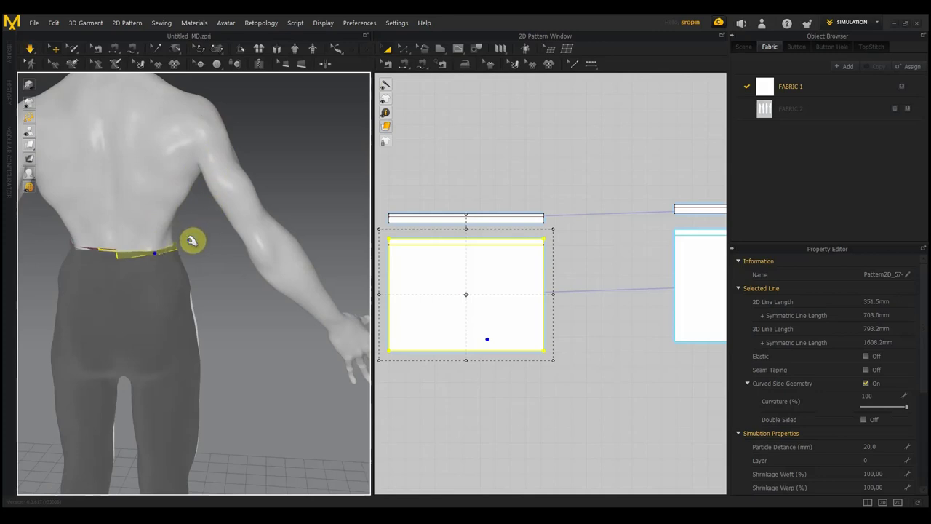
Step: Pull the waistband down, up and around the waist, letting it snap back and settle
{"action": "right_click_drag", "start_coordinate": [191, 240], "coordinate": [168, 255]}
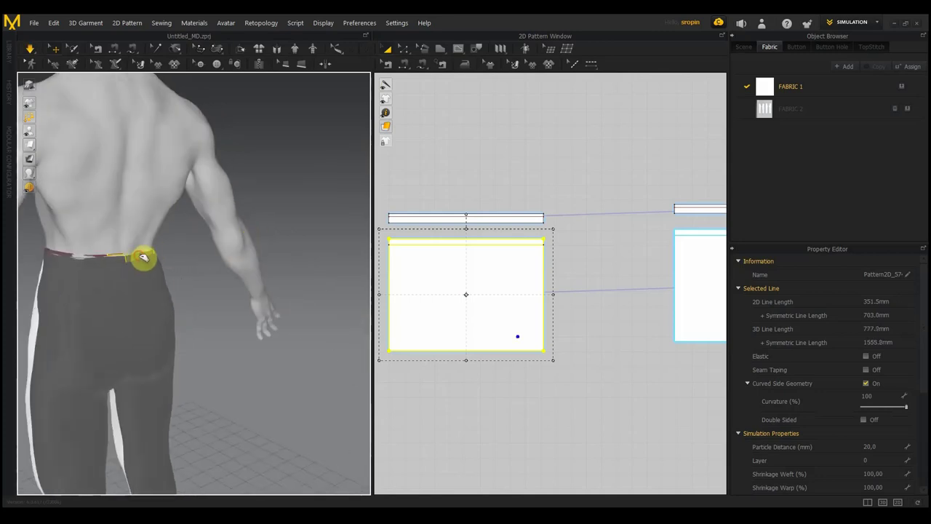
{"action": "left_click_drag", "start_coordinate": [194, 249], "coordinate": [208, 320]}
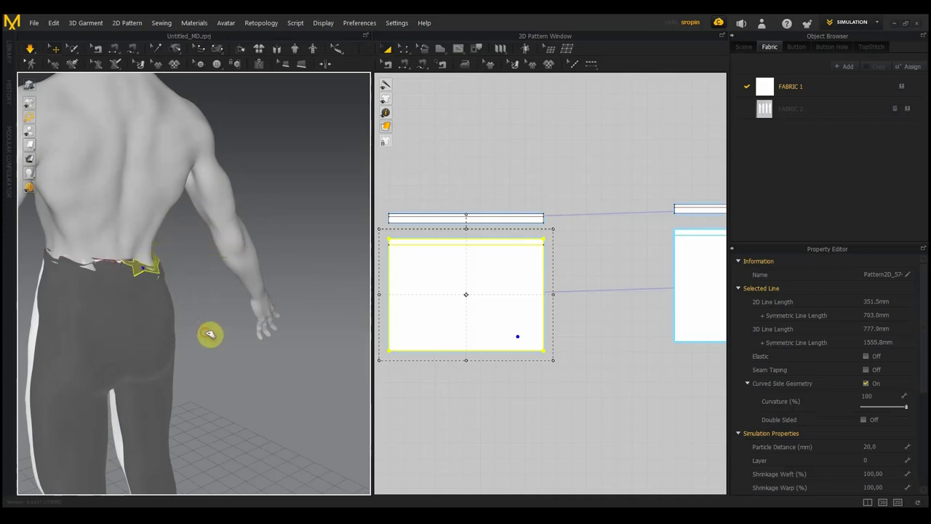
{"action": "left_click_drag", "start_coordinate": [144, 261], "coordinate": [255, 156]}
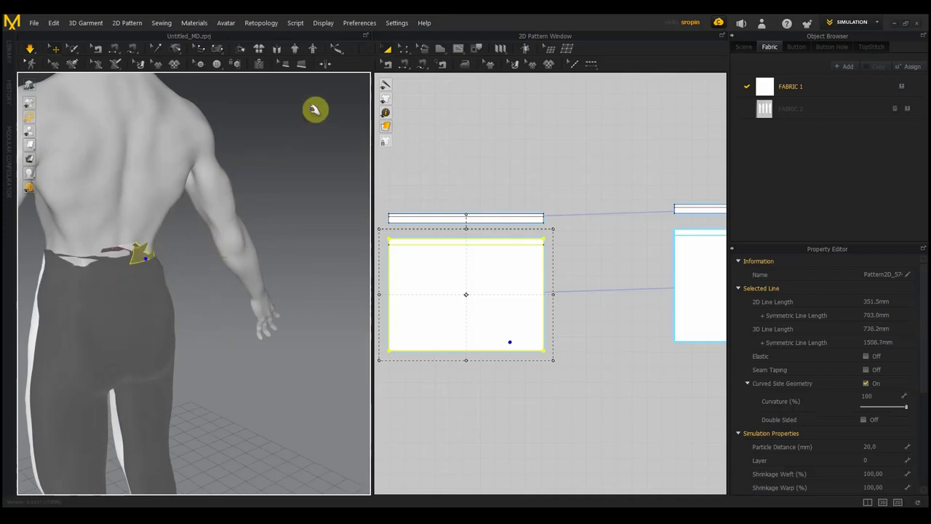
{"action": "left_click", "coordinate": [157, 206]}
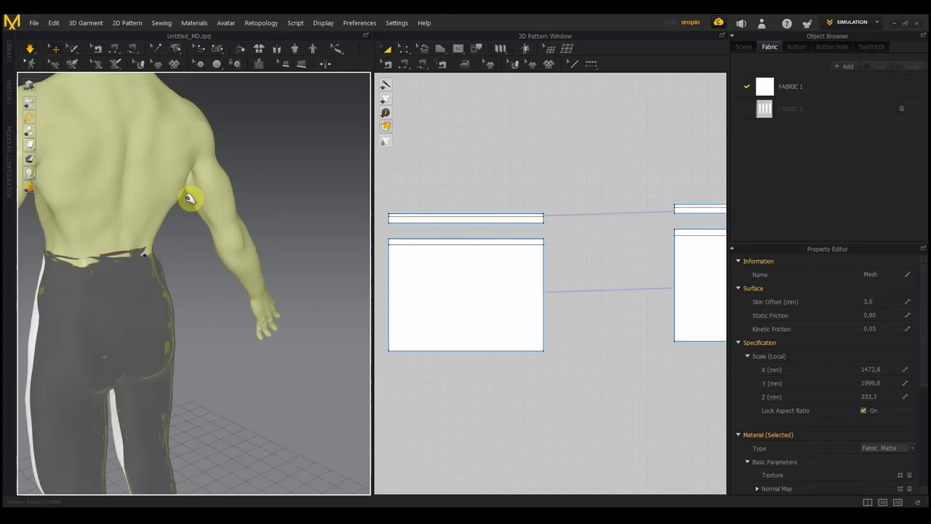
{"action": "left_click", "coordinate": [141, 256]}
{"action": "mouse_move", "coordinate": [196, 247]}
{"action": "left_mouse_down"}
{"action": "mouse_move", "coordinate": [141, 266]}
{"action": "mouse_move", "coordinate": [135, 304]}
{"action": "mouse_move", "coordinate": [90, 301]}
{"action": "mouse_move", "coordinate": [245, 192]}
{"action": "left_mouse_up"}
{"action": "right_click_drag", "start_coordinate": [231, 247], "coordinate": [98, 258]}
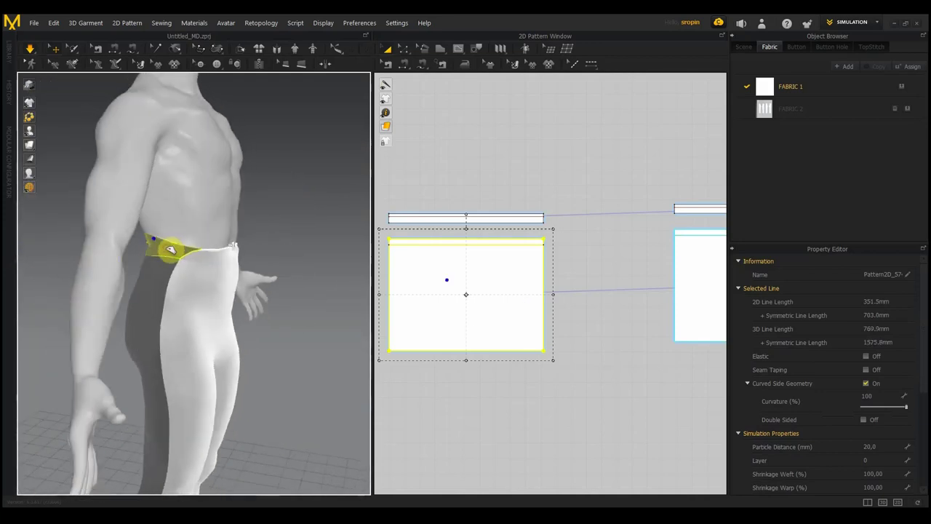
{"action": "mouse_move", "coordinate": [109, 225]}
{"action": "right_mouse_down"}
{"action": "mouse_move", "coordinate": [286, 232]}
{"action": "mouse_move", "coordinate": [224, 225]}
{"action": "mouse_move", "coordinate": [188, 265]}
{"action": "right_mouse_up"}
{"action": "left_click_drag", "start_coordinate": [188, 265], "coordinate": [150, 218]}
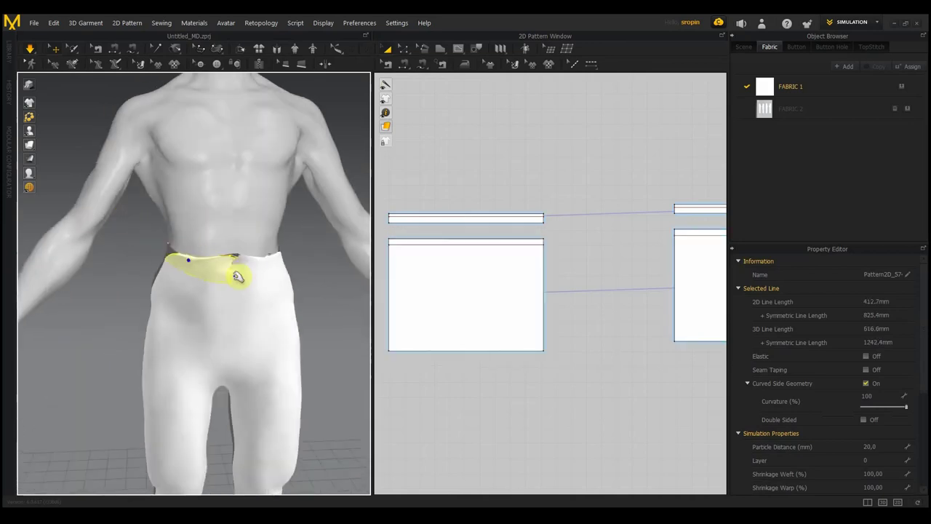
{"action": "mouse_move", "coordinate": [202, 264]}
{"action": "left_mouse_down"}
{"action": "mouse_move", "coordinate": [7, 238]}
{"action": "mouse_move", "coordinate": [8, 263]}
{"action": "left_mouse_up"}
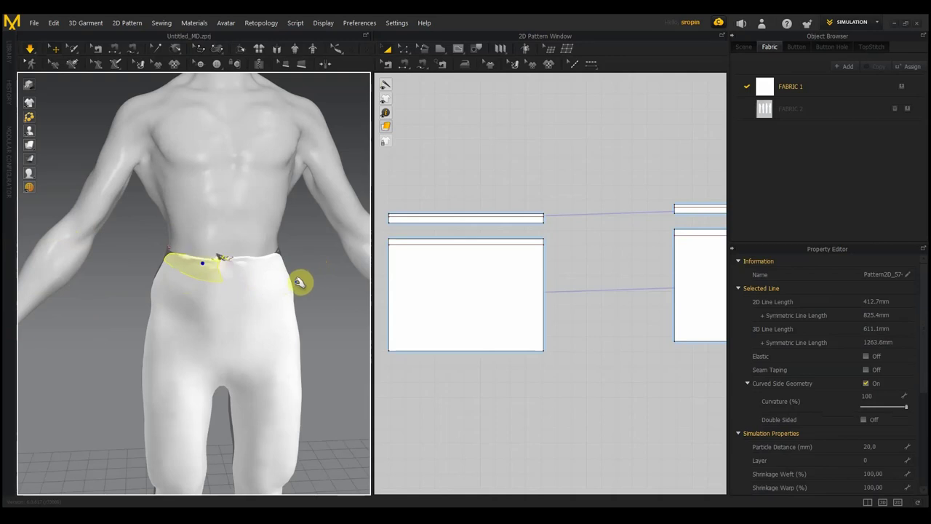
Step: Slide the waistband around to the right side of the waist, then select the large waistband rectangle
{"action": "scroll", "coordinate": [295, 282], "scroll_direction": "up", "scroll_amount": 1}
{"action": "scroll", "coordinate": [262, 270], "scroll_direction": "up", "scroll_amount": 2}
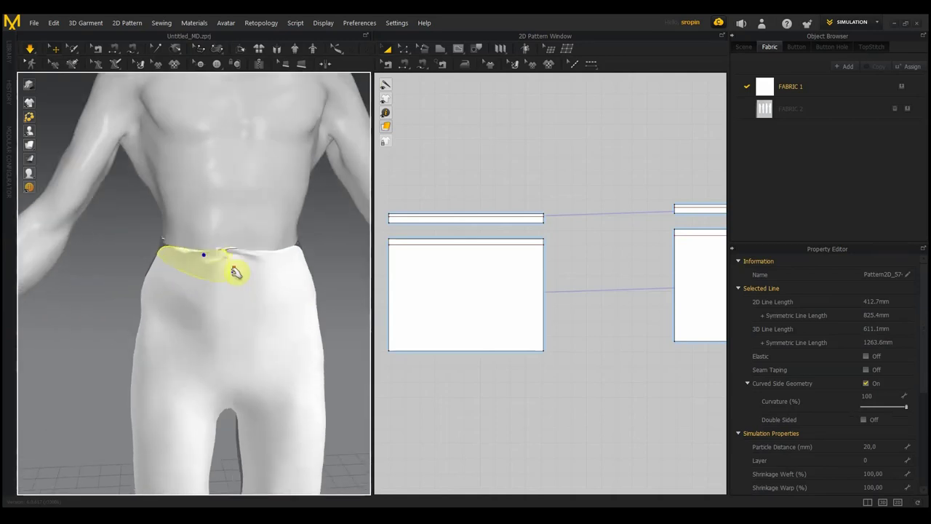
{"action": "scroll", "coordinate": [248, 268], "scroll_direction": "up", "scroll_amount": 2}
{"action": "scroll", "coordinate": [269, 272], "scroll_direction": "up", "scroll_amount": 2}
{"action": "mouse_move", "coordinate": [270, 273]}
{"action": "left_mouse_down"}
{"action": "mouse_move", "coordinate": [304, 260]}
{"action": "mouse_move", "coordinate": [256, 224]}
{"action": "mouse_move", "coordinate": [196, 209]}
{"action": "mouse_move", "coordinate": [181, 235]}
{"action": "mouse_move", "coordinate": [266, 218]}
{"action": "mouse_move", "coordinate": [432, 240]}
{"action": "mouse_move", "coordinate": [326, 240]}
{"action": "left_mouse_up"}
{"action": "scroll", "coordinate": [245, 260], "scroll_direction": "down", "scroll_amount": 3}
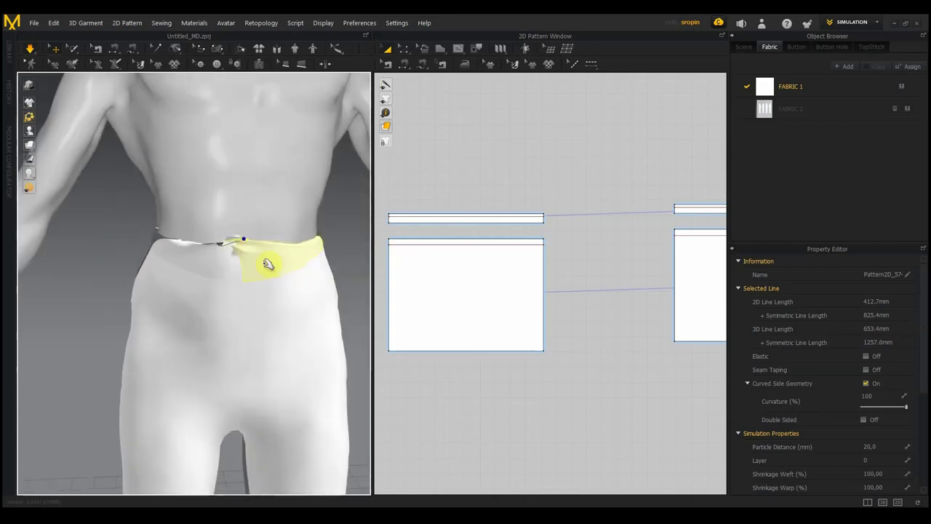
{"action": "right_click_drag", "start_coordinate": [330, 251], "coordinate": [275, 250]}
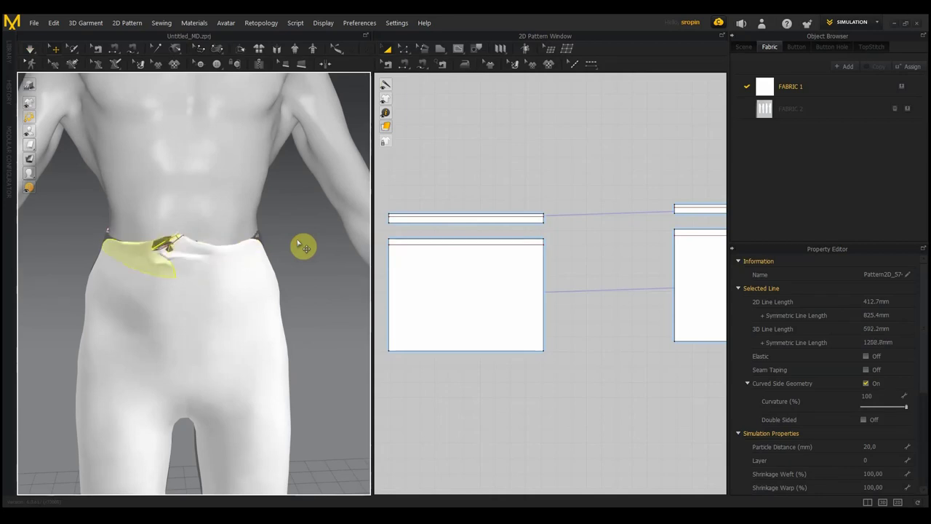
{"action": "left_click", "coordinate": [304, 248]}
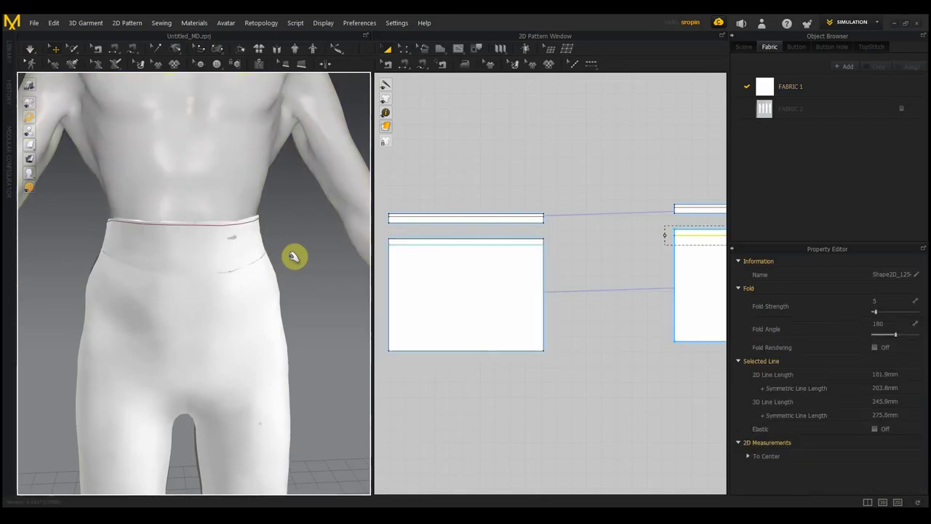
Step: Simulate the waistband fold and zoom in on the torso to inspect it
{"action": "scroll", "coordinate": [349, 271], "scroll_direction": "down", "scroll_amount": 2}
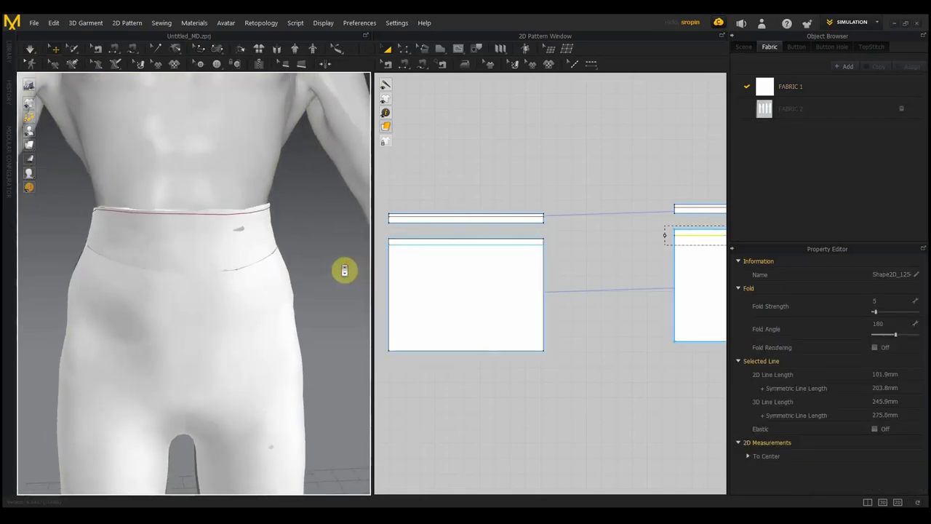
{"action": "scroll", "coordinate": [340, 271], "scroll_direction": "down", "scroll_amount": 3}
{"action": "scroll", "coordinate": [320, 277], "scroll_direction": "down", "scroll_amount": 3}
{"action": "middle_click_drag", "start_coordinate": [303, 284], "coordinate": [312, 186]}
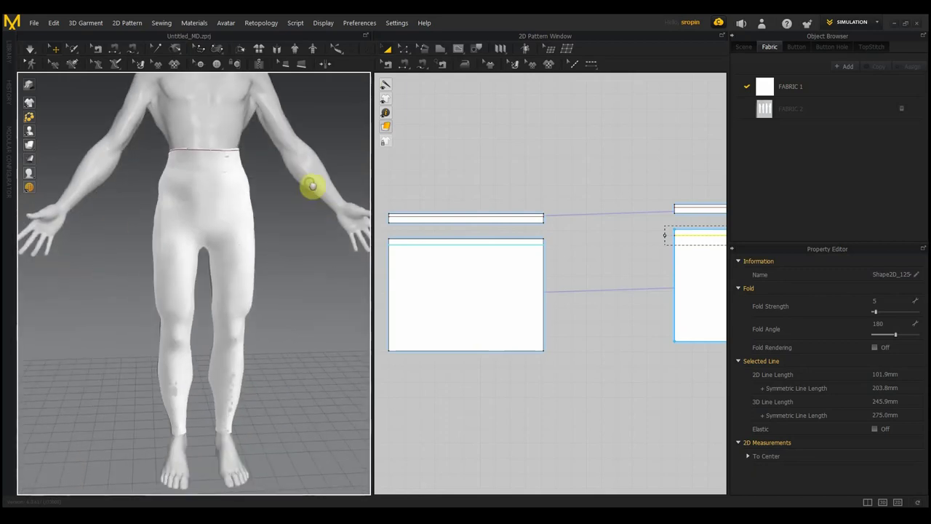
{"action": "key", "text": "space"}
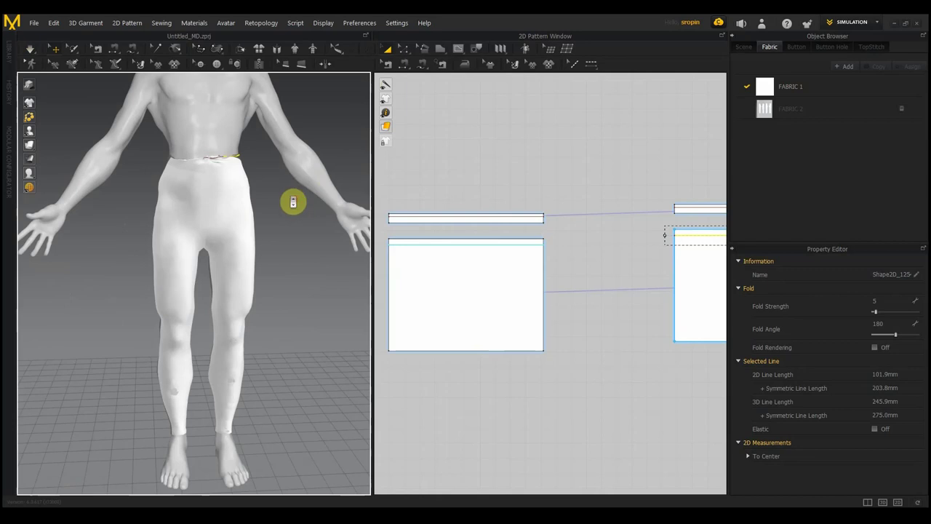
{"action": "scroll", "coordinate": [292, 204], "scroll_direction": "up", "scroll_amount": 2}
{"action": "mouse_move", "coordinate": [292, 210]}
{"action": "middle_mouse_down"}
{"action": "mouse_move", "coordinate": [245, 255]}
{"action": "mouse_move", "coordinate": [232, 312]}
{"action": "middle_mouse_up"}
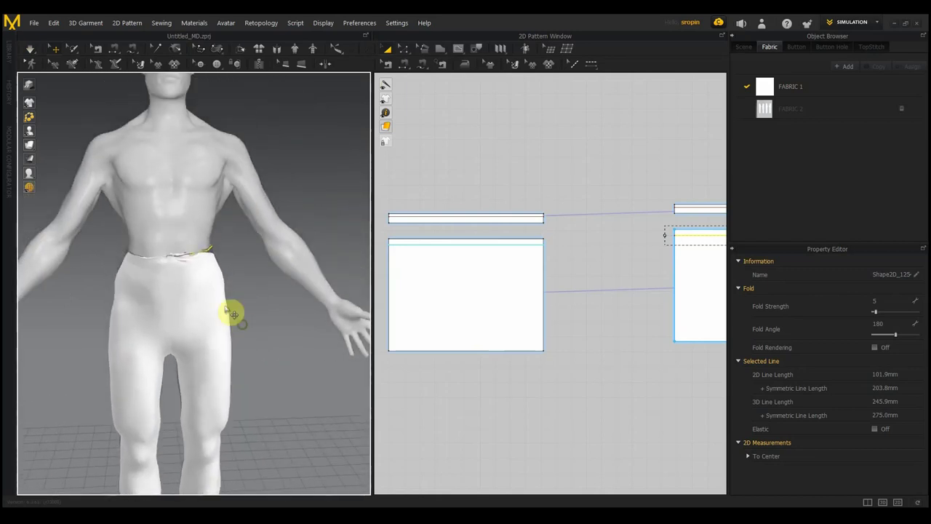
{"action": "scroll", "coordinate": [208, 260], "scroll_direction": "up", "scroll_amount": 2}
{"action": "scroll", "coordinate": [252, 268], "scroll_direction": "up", "scroll_amount": 2}
{"action": "scroll", "coordinate": [254, 264], "scroll_direction": "up", "scroll_amount": 1}
{"action": "scroll", "coordinate": [257, 264], "scroll_direction": "up", "scroll_amount": 1}
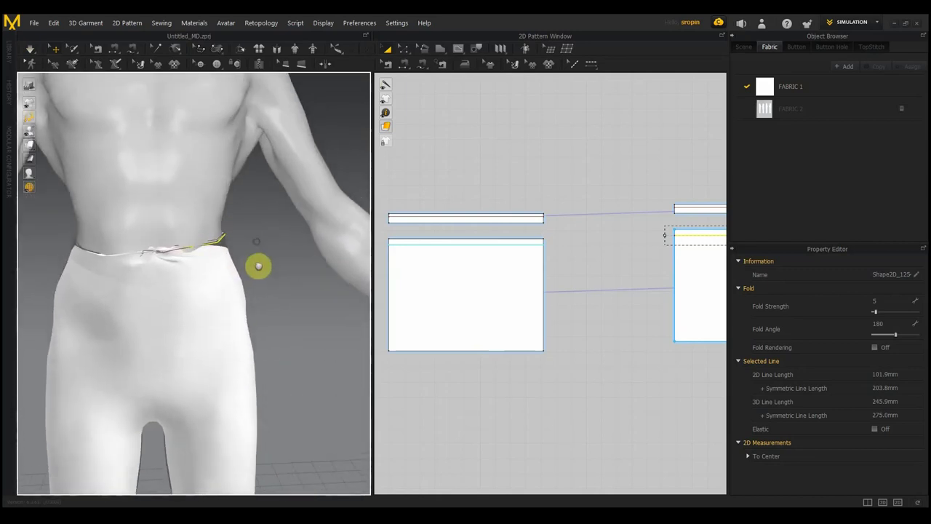
{"action": "scroll", "coordinate": [257, 268], "scroll_direction": "up", "scroll_amount": 1}
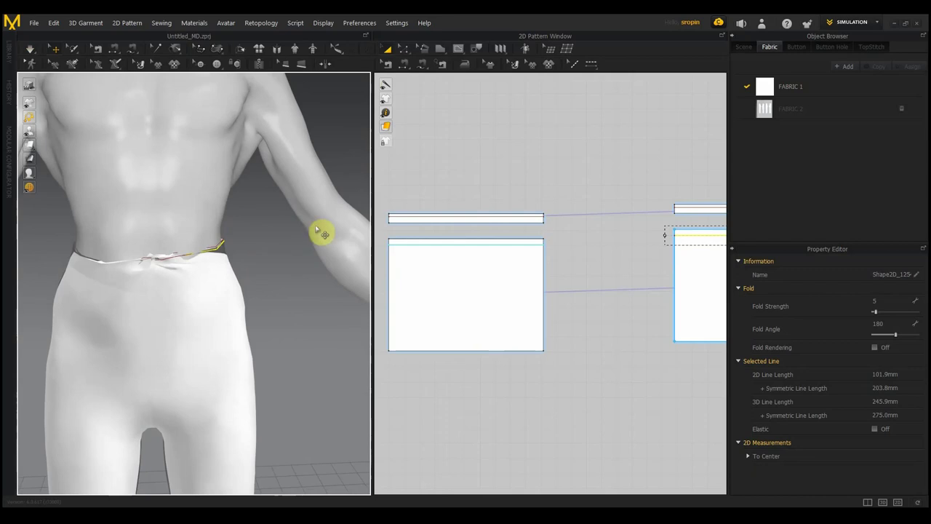
Step: Undo the crumpled waistband fold edits with Ctrl+Z
{"action": "key", "text": "ctrl+z"}
{"action": "key", "text": "ctrl+z"}
{"action": "key", "text": "ctrl+z"}
{"action": "key", "text": "ctrl+z"}
{"action": "key", "text": "ctrl+z"}
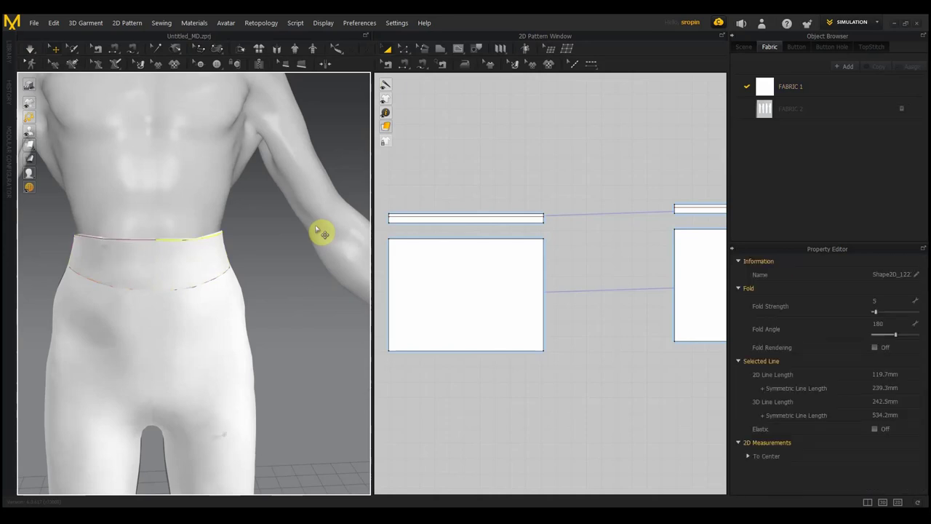
{"action": "key", "text": "ctrl+z"}
{"action": "key", "text": "ctrl+z"}
{"action": "key", "text": "ctrl+z"}
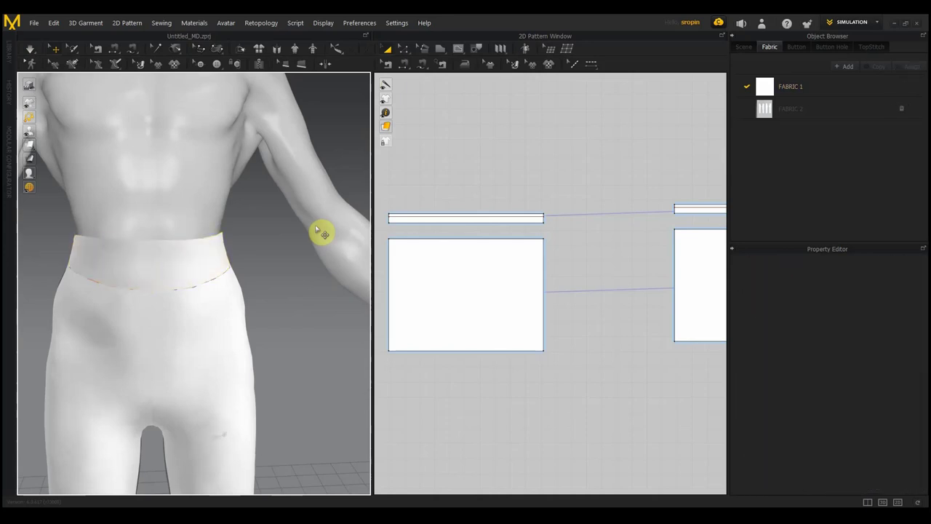
{"action": "key", "text": "ctrl+z"}
{"action": "key", "text": "ctrl+z"}
{"action": "key", "text": "ctrl+z"}
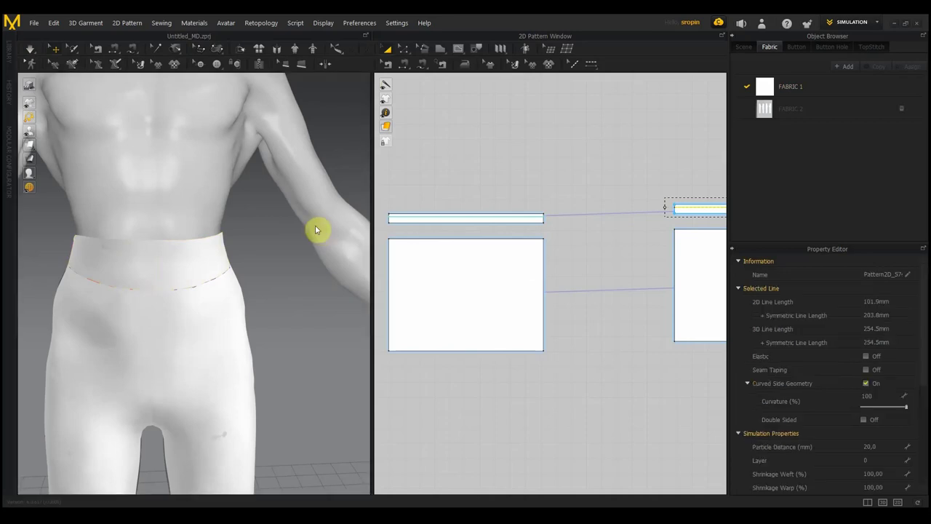
Step: Offset the larger waistband piece's top edge as a 5.0 mm internal line
{"action": "scroll", "coordinate": [518, 206], "scroll_direction": "up", "scroll_amount": 2}
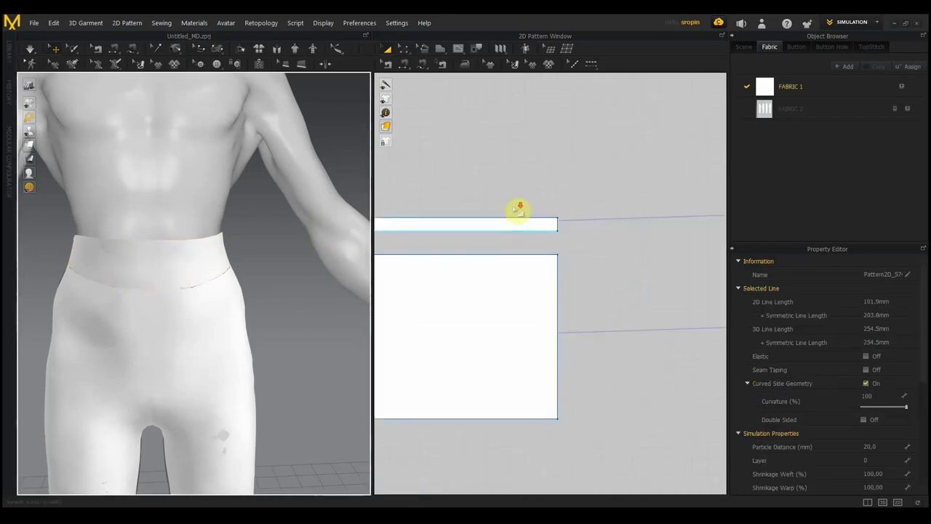
{"action": "left_click", "coordinate": [456, 229]}
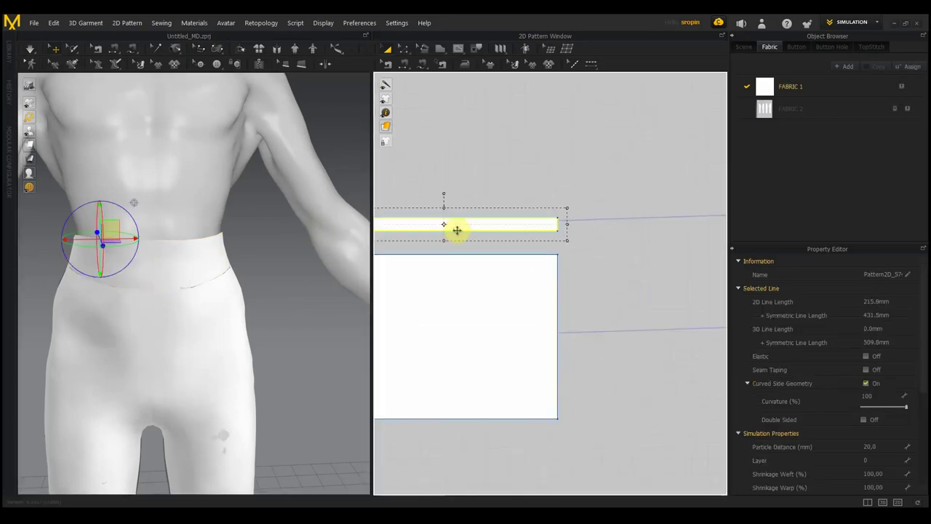
{"action": "left_click", "coordinate": [630, 133]}
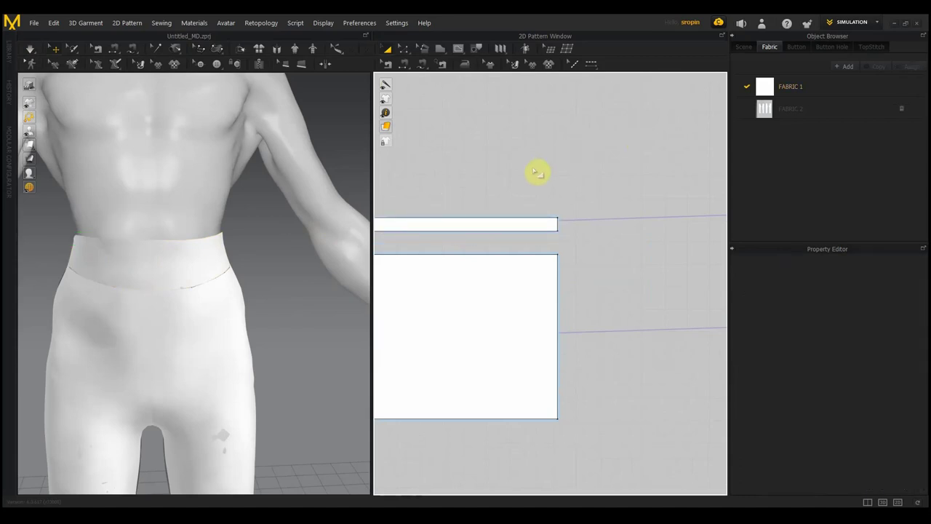
{"action": "left_click", "coordinate": [461, 255]}
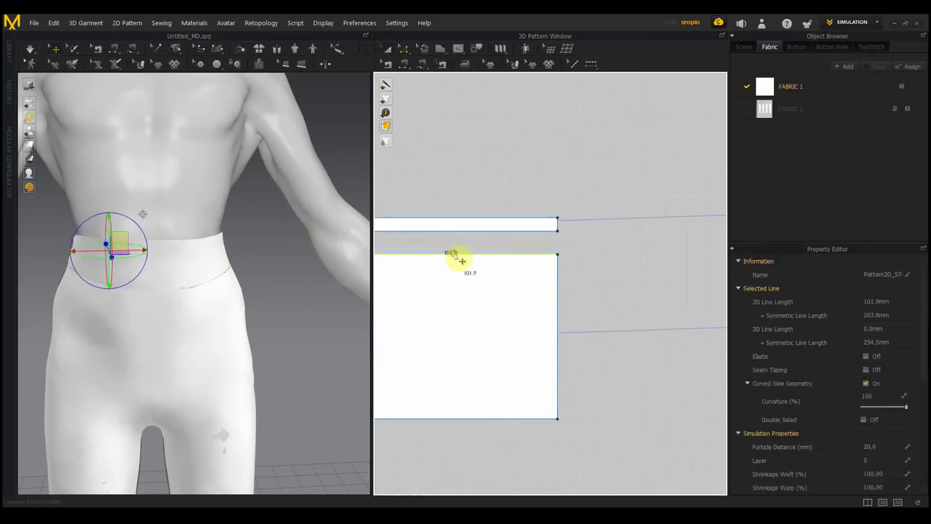
{"action": "scroll", "coordinate": [623, 256], "scroll_direction": "down", "scroll_amount": 2}
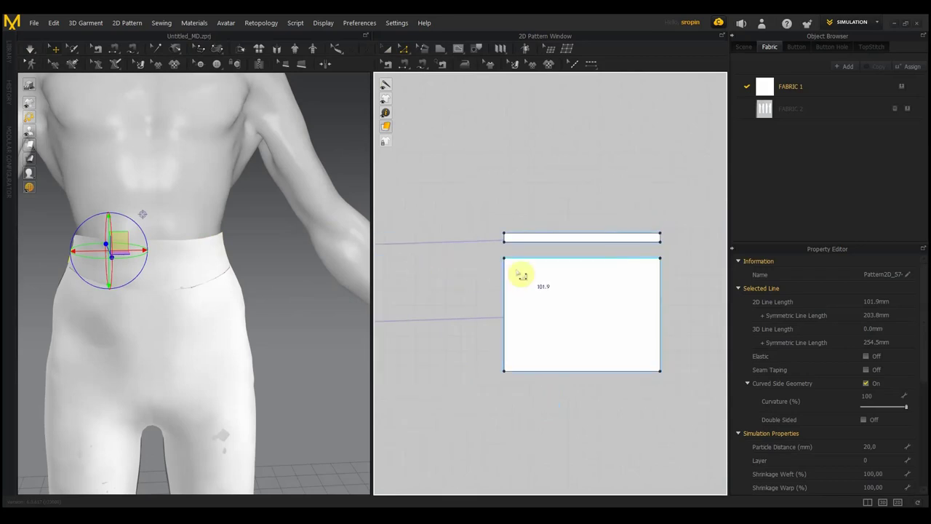
{"action": "right_click", "coordinate": [556, 264]}
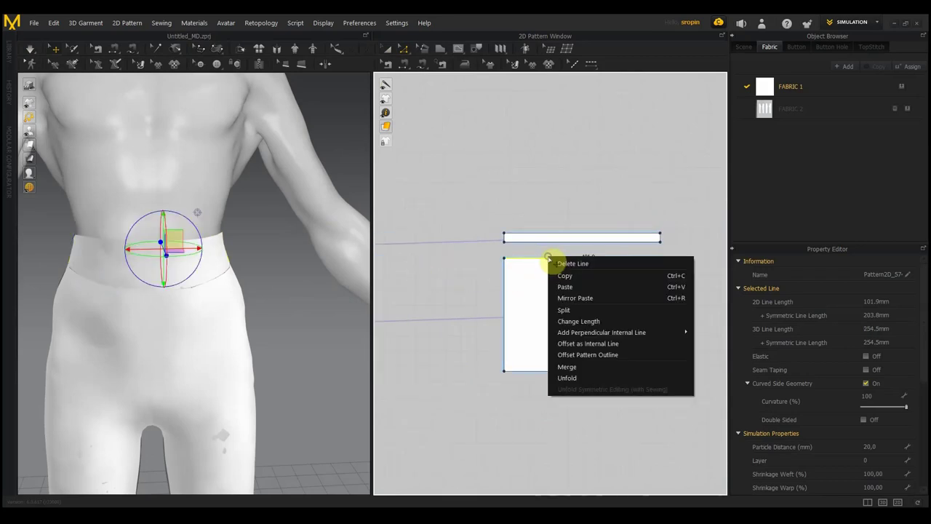
{"action": "left_click", "coordinate": [588, 345]}
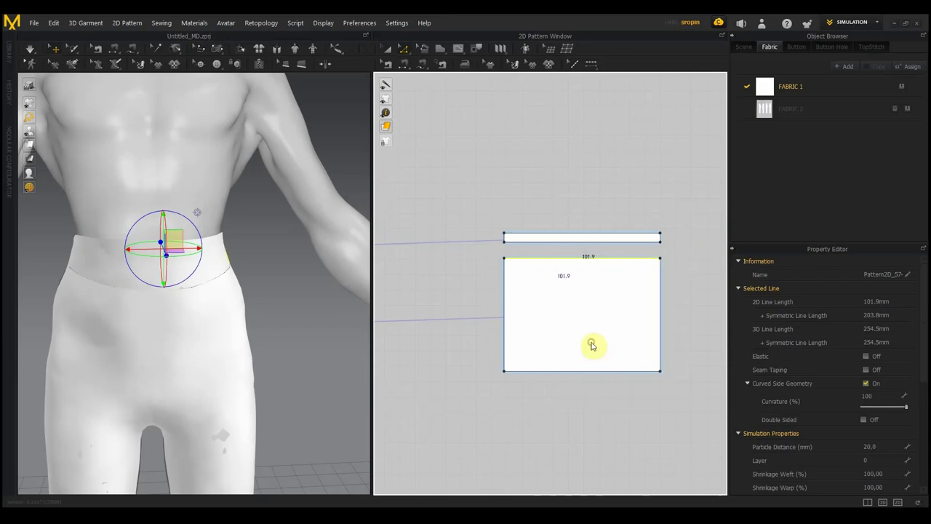
{"action": "left_click", "coordinate": [509, 204]}
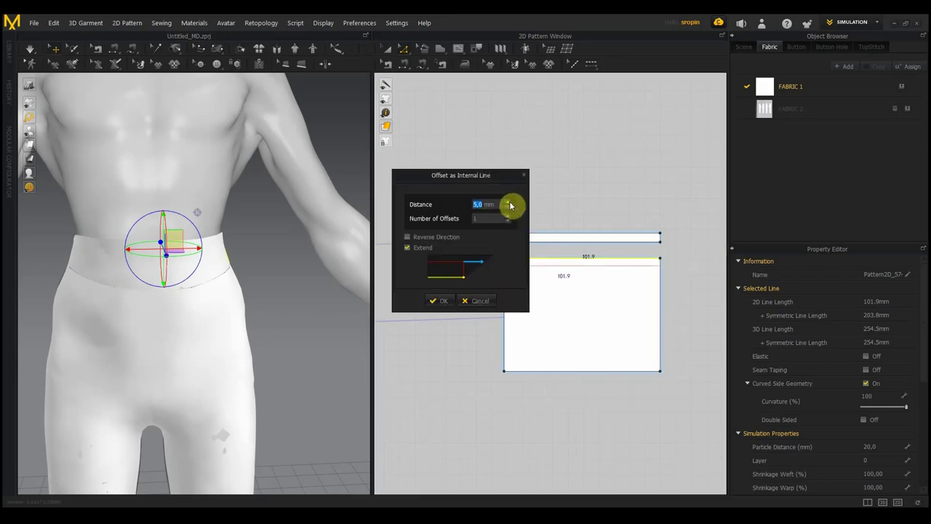
{"action": "left_click", "coordinate": [439, 301]}
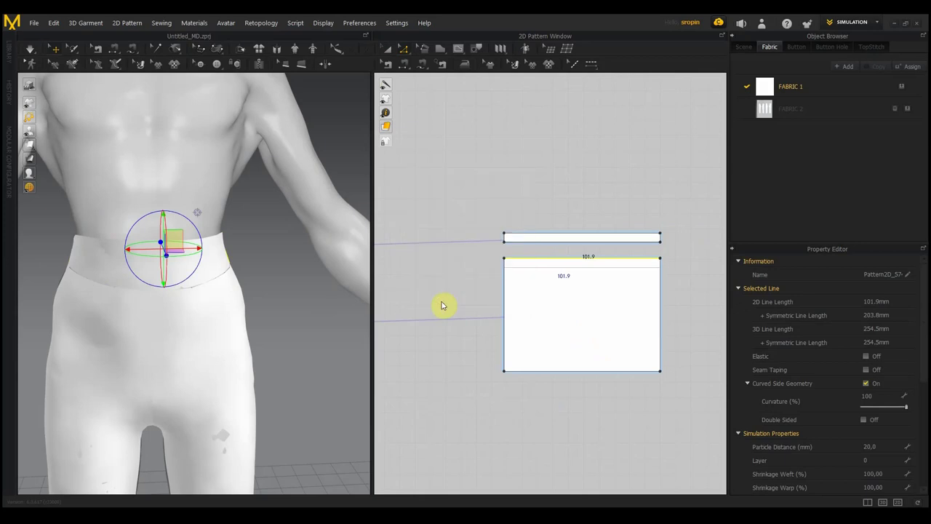
Step: Orbit the 3D view around the avatar to inspect the waistband from behind
{"action": "right_click_drag", "start_coordinate": [260, 291], "coordinate": [383, 285]}
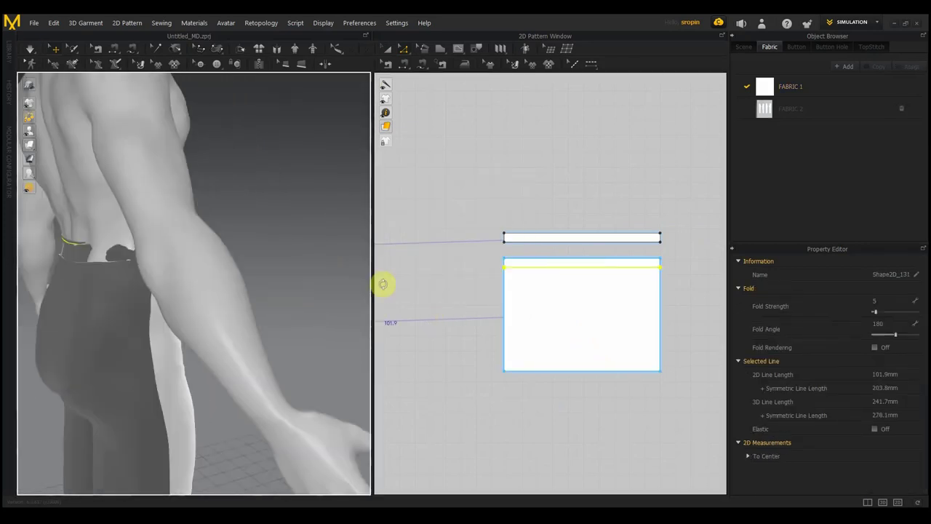
{"action": "right_click_drag", "start_coordinate": [318, 313], "coordinate": [112, 315]}
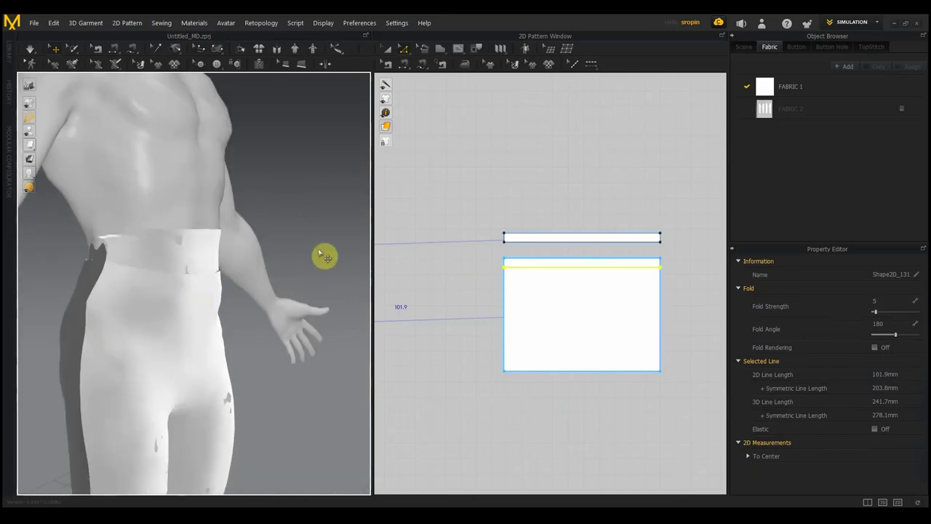
{"action": "mouse_move", "coordinate": [313, 249]}
{"action": "right_mouse_down"}
{"action": "mouse_move", "coordinate": [322, 260]}
{"action": "mouse_move", "coordinate": [371, 259]}
{"action": "right_mouse_up"}
{"action": "scroll", "coordinate": [448, 337], "scroll_direction": "up", "scroll_amount": 2}
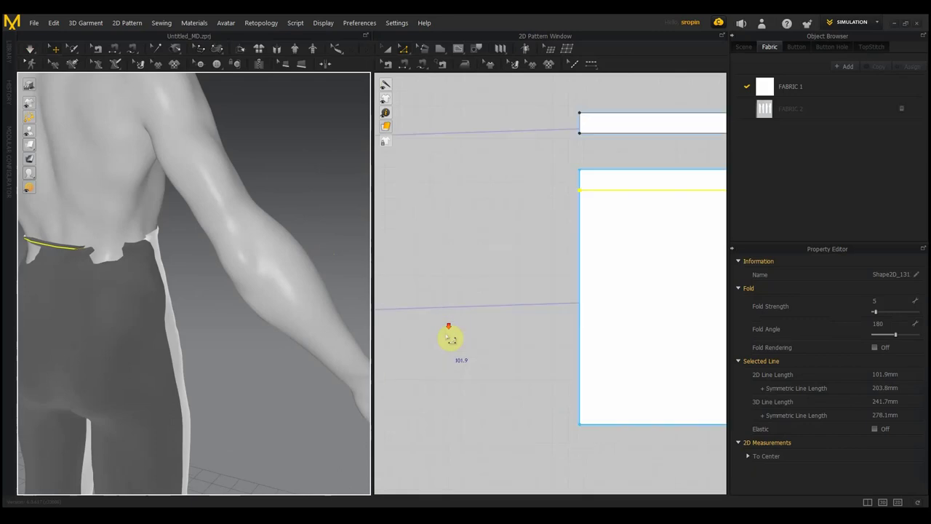
{"action": "scroll", "coordinate": [449, 350], "scroll_direction": "down", "scroll_amount": 3}
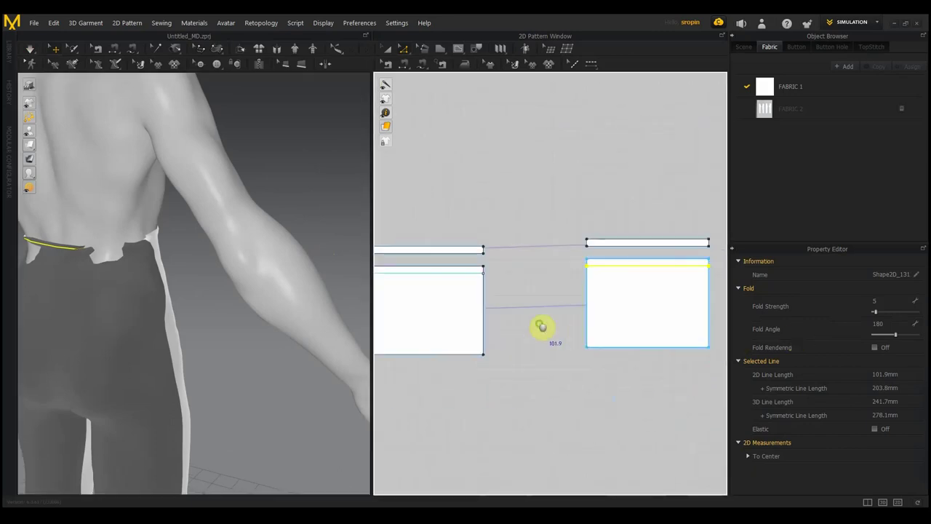
{"action": "scroll", "coordinate": [554, 329], "scroll_direction": "up", "scroll_amount": 4}
{"action": "scroll", "coordinate": [553, 330], "scroll_direction": "down", "scroll_amount": 3}
{"action": "scroll", "coordinate": [554, 329], "scroll_direction": "down", "scroll_amount": 1}
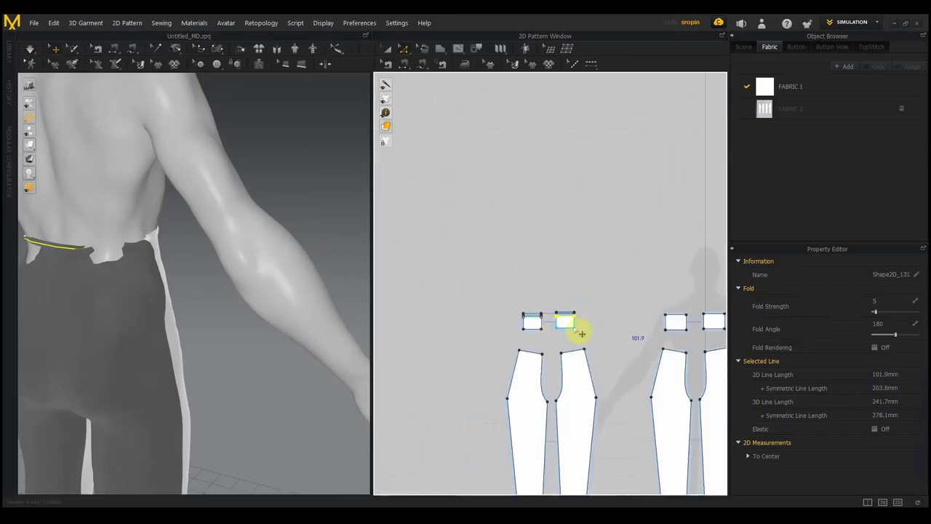
Step: Clear the selection, orbit back to the front, and select the second waistband piece's top edge
{"action": "right_click_drag", "start_coordinate": [582, 333], "coordinate": [482, 322]}
{"action": "scroll", "coordinate": [422, 287], "scroll_direction": "up", "scroll_amount": 1}
{"action": "scroll", "coordinate": [541, 266], "scroll_direction": "down", "scroll_amount": 2}
{"action": "scroll", "coordinate": [542, 272], "scroll_direction": "up", "scroll_amount": 1}
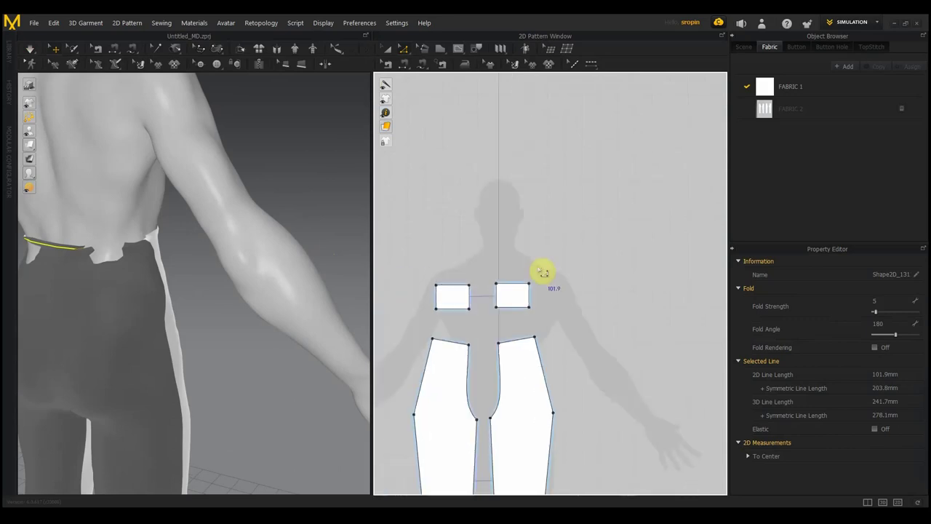
{"action": "scroll", "coordinate": [543, 272], "scroll_direction": "up", "scroll_amount": 1}
{"action": "left_click", "coordinate": [422, 301]}
{"action": "right_click_drag", "start_coordinate": [346, 248], "coordinate": [177, 250]}
{"action": "left_click", "coordinate": [417, 290]}
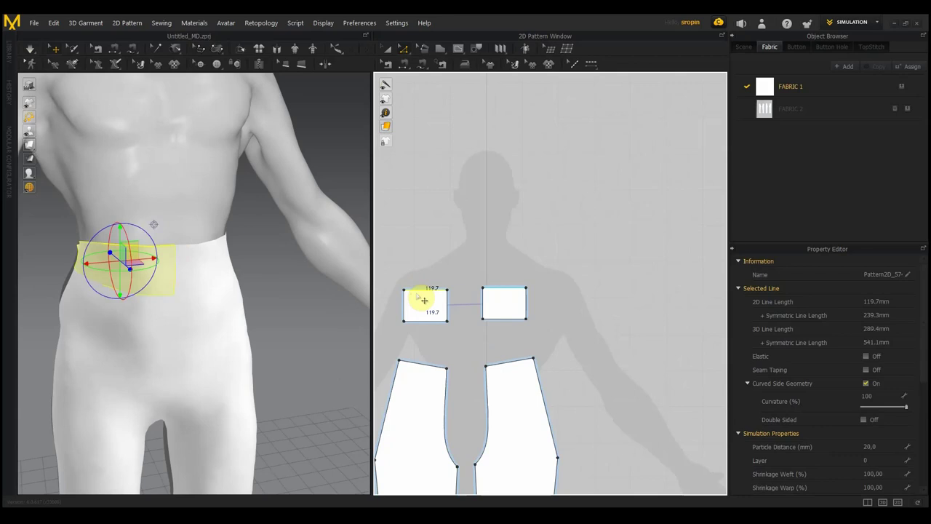
Step: Zoom and pan the 2D window to bring the lower leggings pieces into view
{"action": "scroll", "coordinate": [427, 297], "scroll_direction": "down", "scroll_amount": 1}
{"action": "scroll", "coordinate": [431, 291], "scroll_direction": "down", "scroll_amount": 1}
{"action": "scroll", "coordinate": [431, 291], "scroll_direction": "down", "scroll_amount": 1}
{"action": "scroll", "coordinate": [431, 291], "scroll_direction": "up", "scroll_amount": 1}
{"action": "scroll", "coordinate": [431, 290], "scroll_direction": "up", "scroll_amount": 1}
{"action": "scroll", "coordinate": [432, 292], "scroll_direction": "up", "scroll_amount": 1}
{"action": "scroll", "coordinate": [431, 292], "scroll_direction": "up", "scroll_amount": 1}
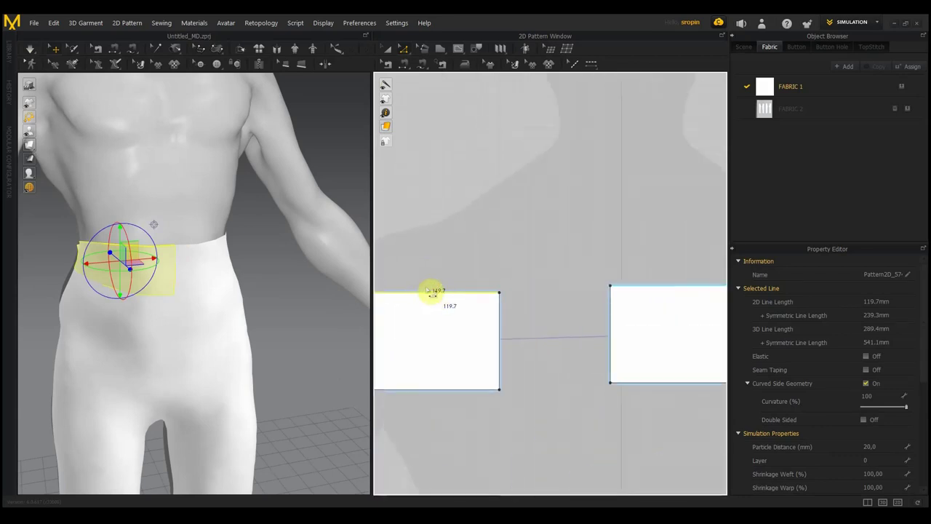
{"action": "mouse_move", "coordinate": [453, 260]}
{"action": "right_mouse_down"}
{"action": "mouse_move", "coordinate": [546, 225]}
{"action": "mouse_move", "coordinate": [533, 231]}
{"action": "right_mouse_up"}
Step: Zoom and center the two waistband rectangles, each with a 119.7 mm top edge
{"action": "scroll", "coordinate": [494, 270], "scroll_direction": "down", "scroll_amount": 1}
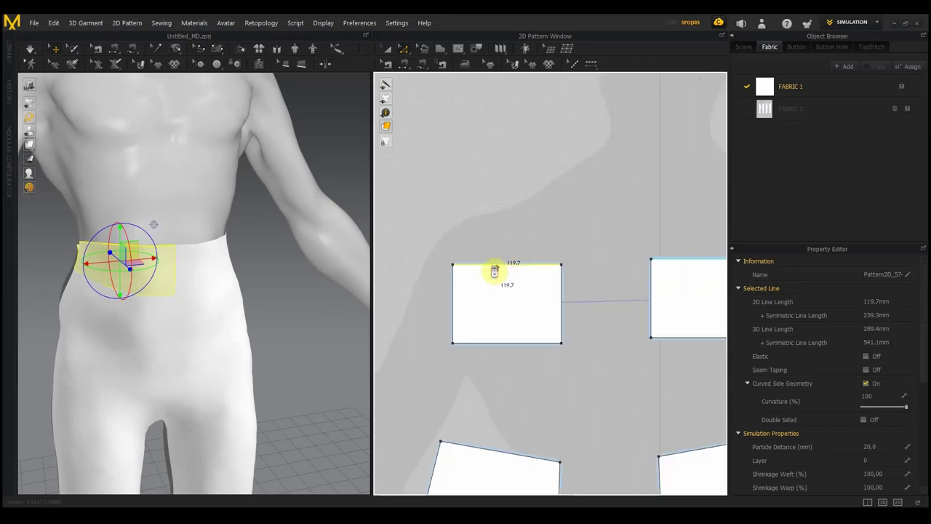
{"action": "scroll", "coordinate": [493, 271], "scroll_direction": "down", "scroll_amount": 1}
{"action": "scroll", "coordinate": [499, 270], "scroll_direction": "down", "scroll_amount": 1}
{"action": "scroll", "coordinate": [561, 283], "scroll_direction": "up", "scroll_amount": 1}
{"action": "scroll", "coordinate": [528, 295], "scroll_direction": "up", "scroll_amount": 1}
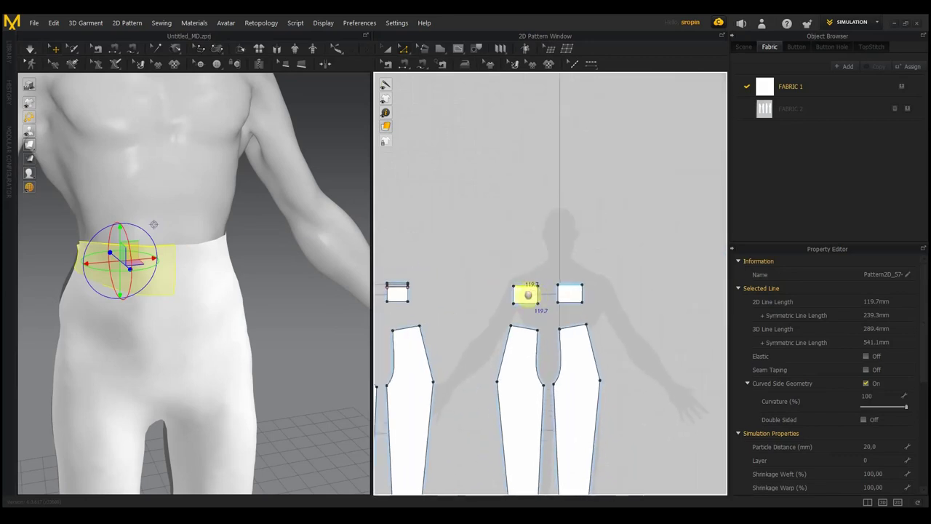
{"action": "scroll", "coordinate": [540, 291], "scroll_direction": "down", "scroll_amount": 1}
{"action": "scroll", "coordinate": [535, 294], "scroll_direction": "down", "scroll_amount": 1}
{"action": "scroll", "coordinate": [523, 297], "scroll_direction": "down", "scroll_amount": 1}
{"action": "scroll", "coordinate": [520, 298], "scroll_direction": "up", "scroll_amount": 3}
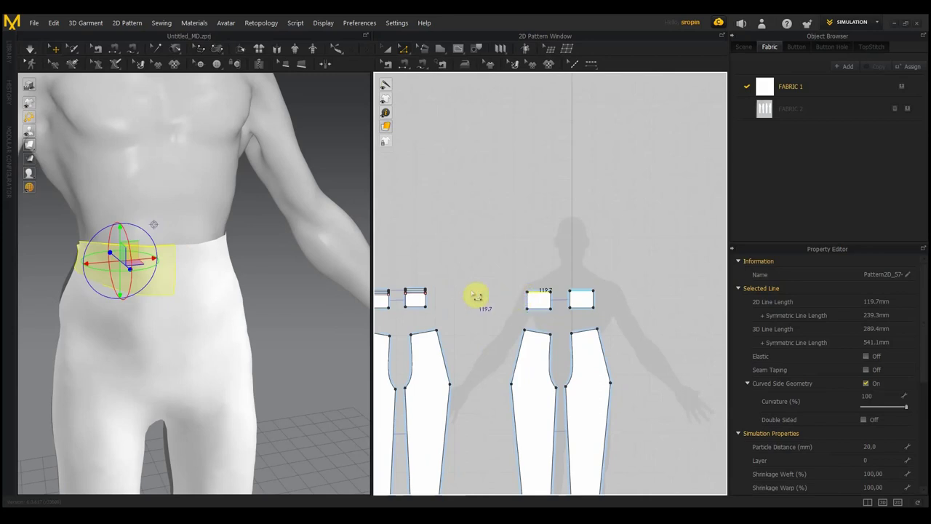
{"action": "scroll", "coordinate": [480, 288], "scroll_direction": "down", "scroll_amount": 1}
{"action": "scroll", "coordinate": [509, 270], "scroll_direction": "up", "scroll_amount": 1}
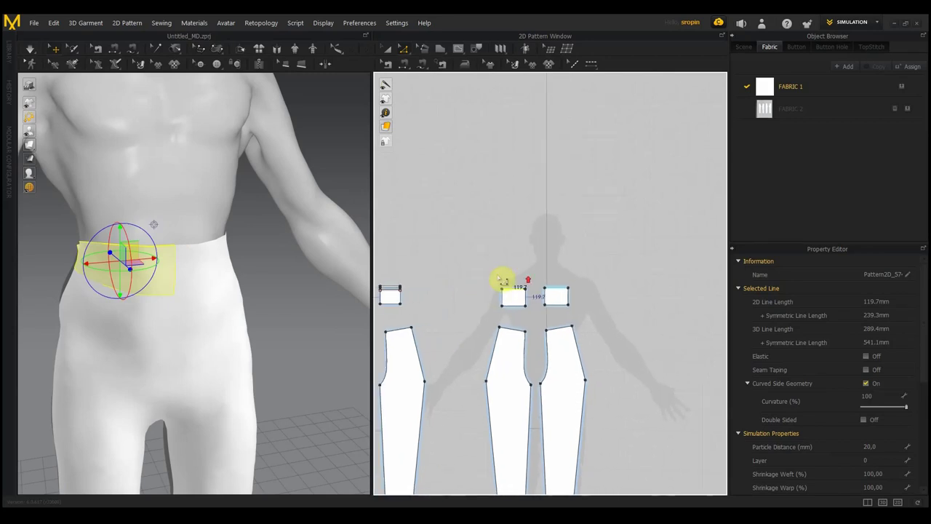
{"action": "scroll", "coordinate": [509, 279], "scroll_direction": "up", "scroll_amount": 2}
{"action": "scroll", "coordinate": [527, 278], "scroll_direction": "up", "scroll_amount": 2}
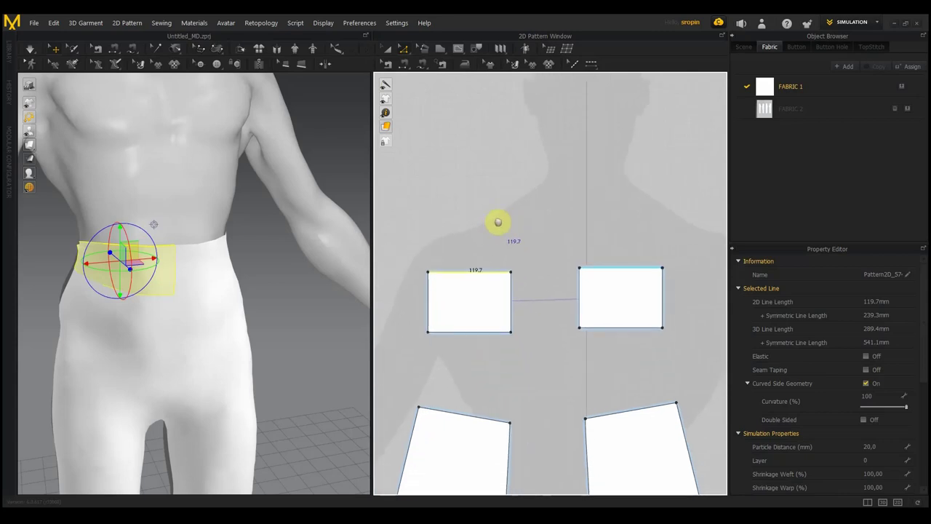
{"action": "middle_click_drag", "start_coordinate": [497, 222], "coordinate": [484, 213]}
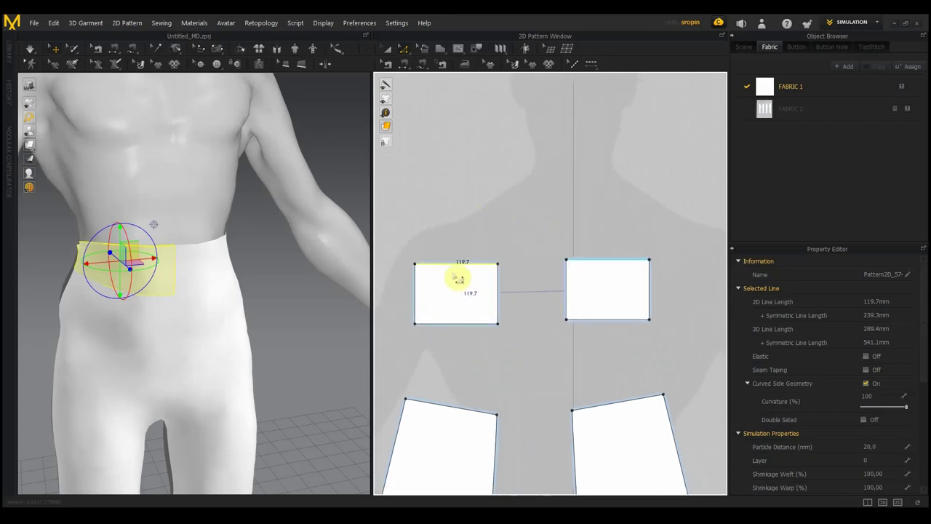
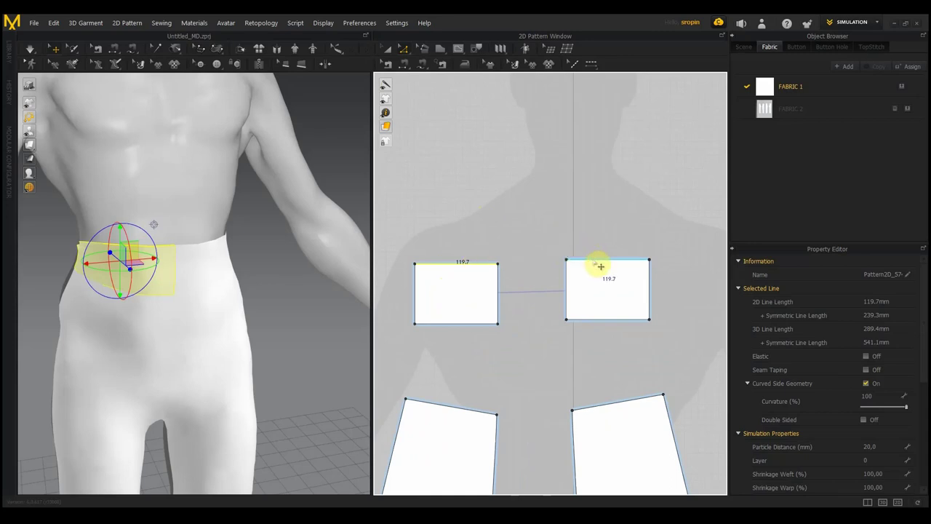
Step: Open the waistband top-edge options, try Offset Pattern Outline, then recentre the pattern pieces
{"action": "right_click", "coordinate": [599, 266]}
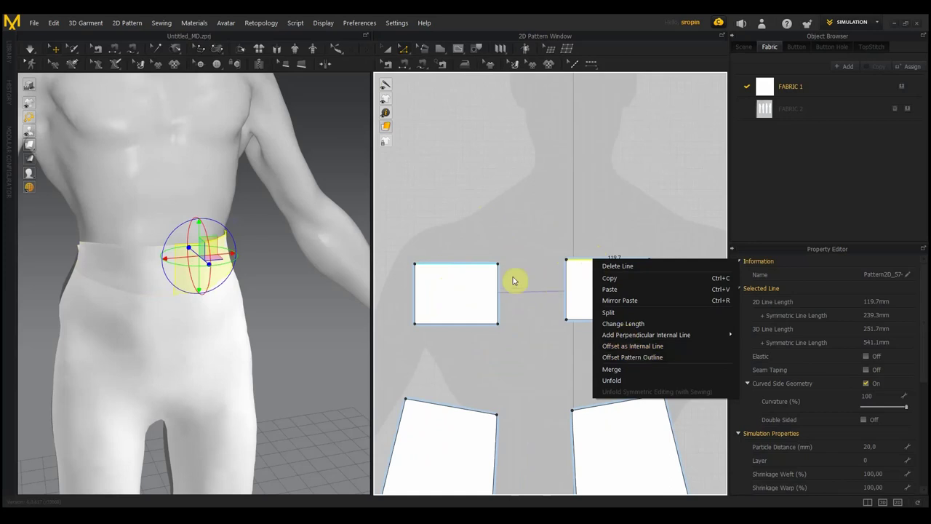
{"action": "left_click", "coordinate": [473, 266]}
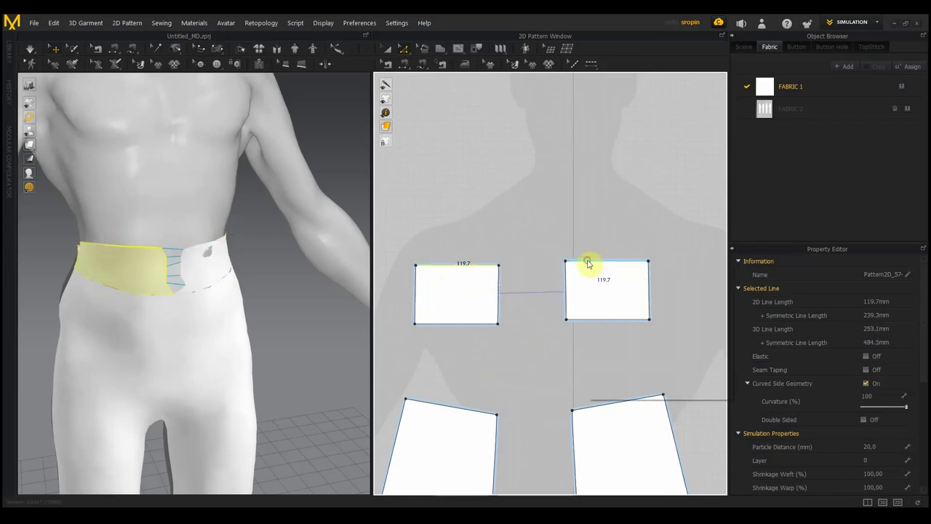
{"action": "right_click", "coordinate": [588, 262]}
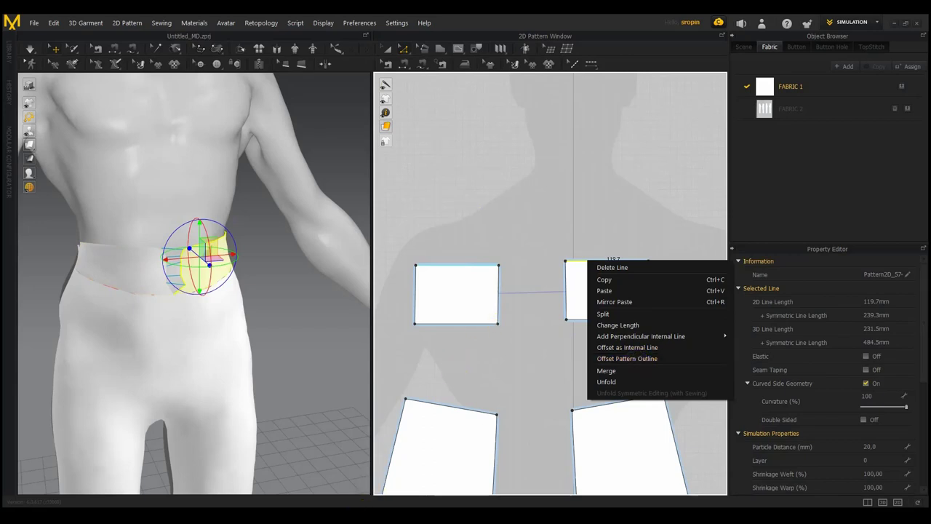
{"action": "left_click", "coordinate": [642, 364]}
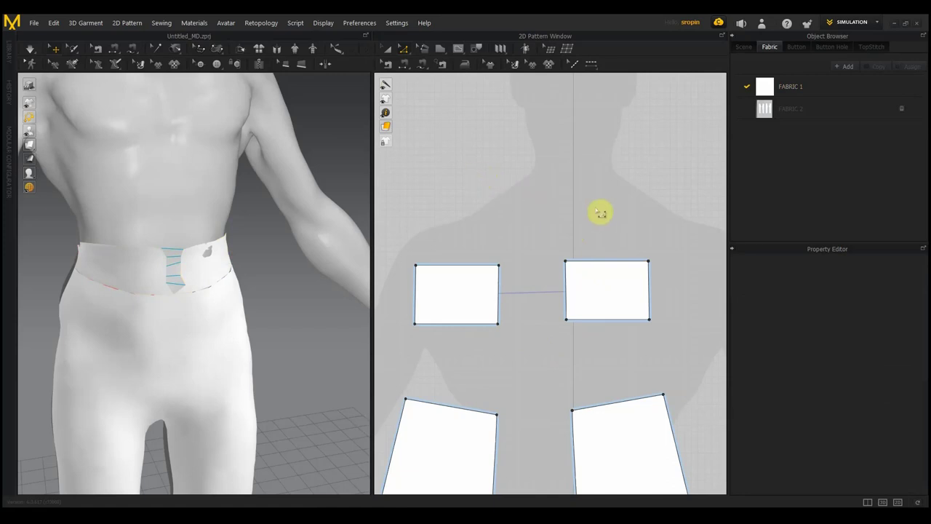
{"action": "scroll", "coordinate": [623, 198], "scroll_direction": "down", "scroll_amount": 1}
{"action": "scroll", "coordinate": [655, 228], "scroll_direction": "down", "scroll_amount": 1}
{"action": "mouse_move", "coordinate": [650, 222]}
{"action": "right_mouse_down"}
{"action": "mouse_move", "coordinate": [709, 247]}
{"action": "mouse_move", "coordinate": [887, 235]}
{"action": "mouse_move", "coordinate": [715, 235]}
{"action": "mouse_move", "coordinate": [856, 232]}
{"action": "mouse_move", "coordinate": [623, 218]}
{"action": "mouse_move", "coordinate": [675, 216]}
{"action": "right_mouse_up"}
{"action": "scroll", "coordinate": [623, 218], "scroll_direction": "down", "scroll_amount": 2}
{"action": "scroll", "coordinate": [623, 222], "scroll_direction": "up", "scroll_amount": 3}
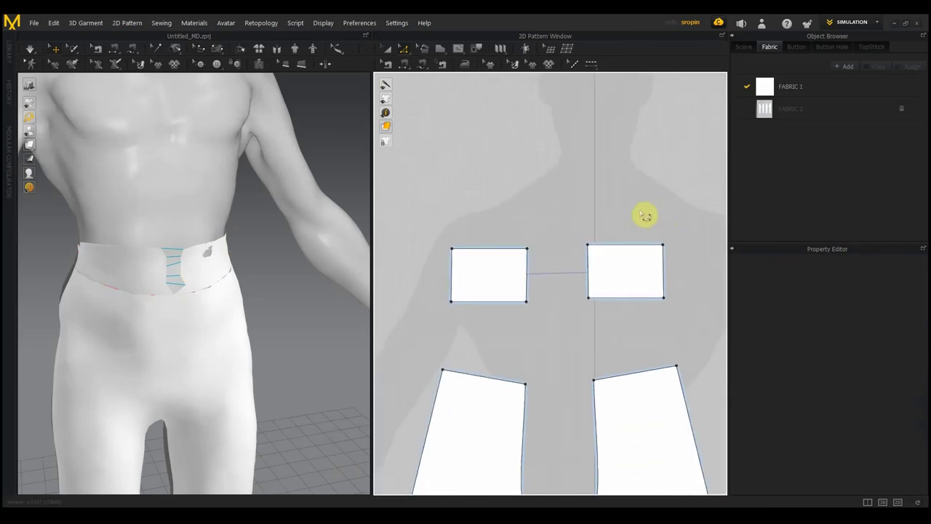
Step: Select the left waistband's top edge and check its edit options, then clear the selection
{"action": "left_click", "coordinate": [486, 249]}
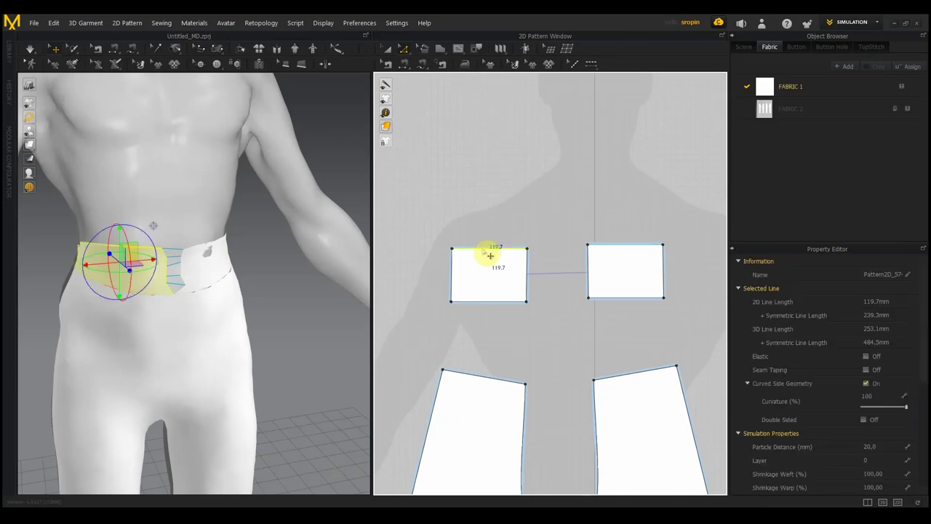
{"action": "right_click", "coordinate": [617, 243]}
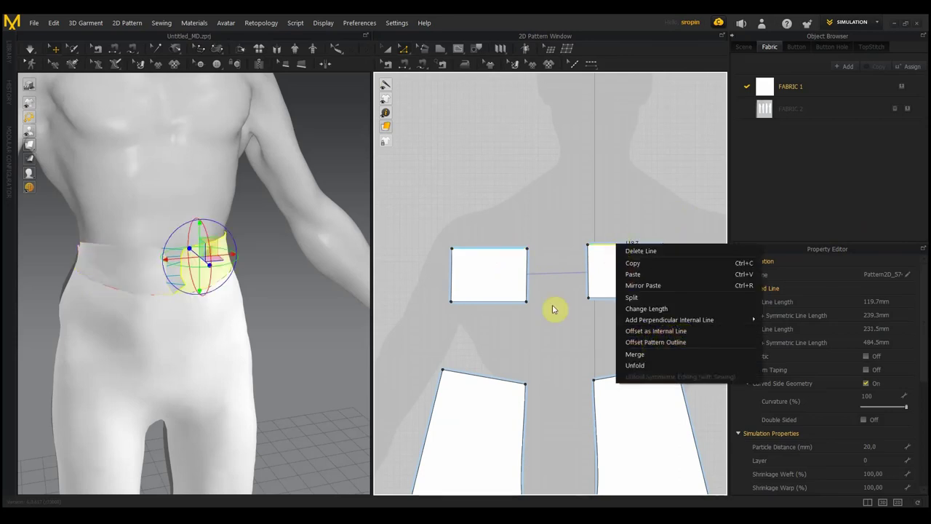
{"action": "left_click", "coordinate": [485, 251]}
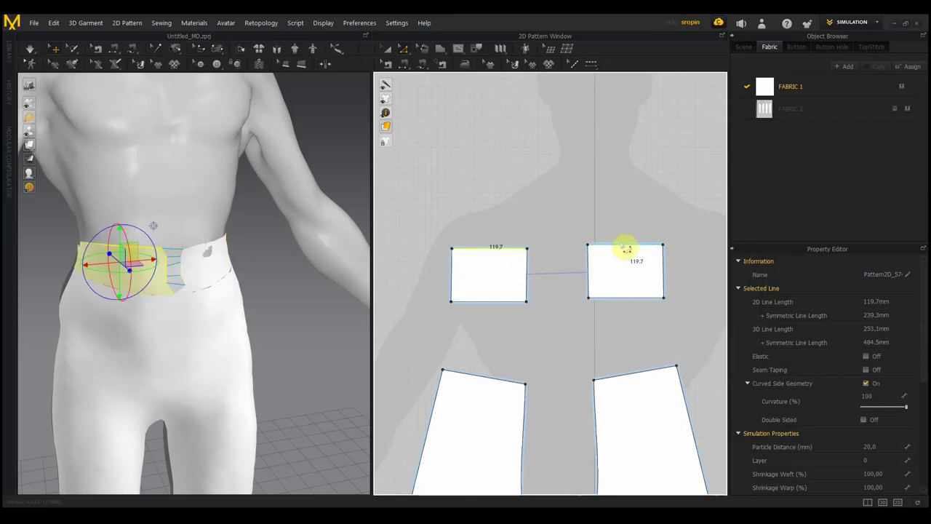
{"action": "right_click", "coordinate": [619, 246]}
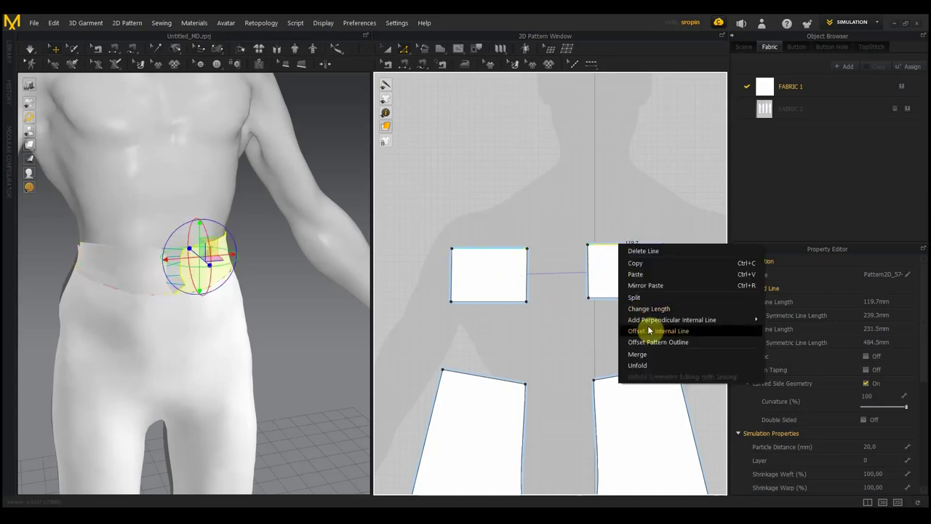
{"action": "left_click", "coordinate": [502, 249]}
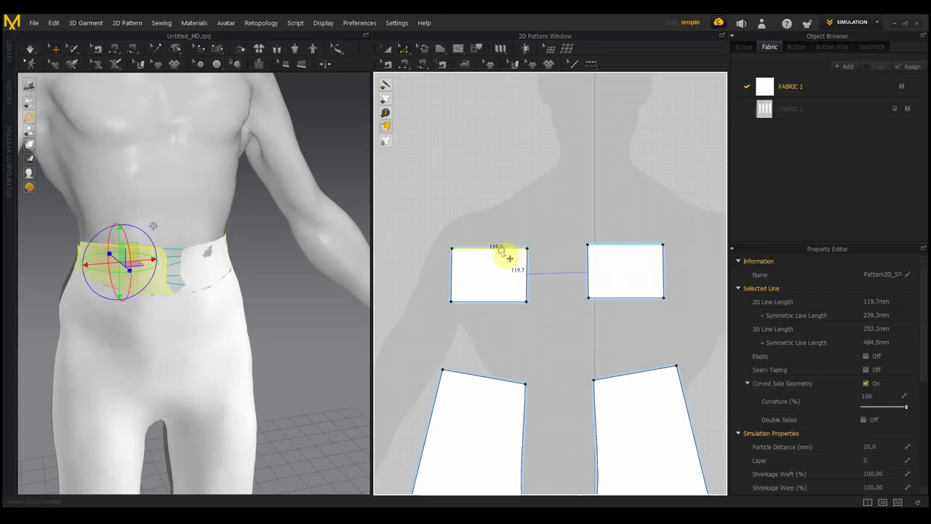
{"action": "left_click", "coordinate": [570, 203]}
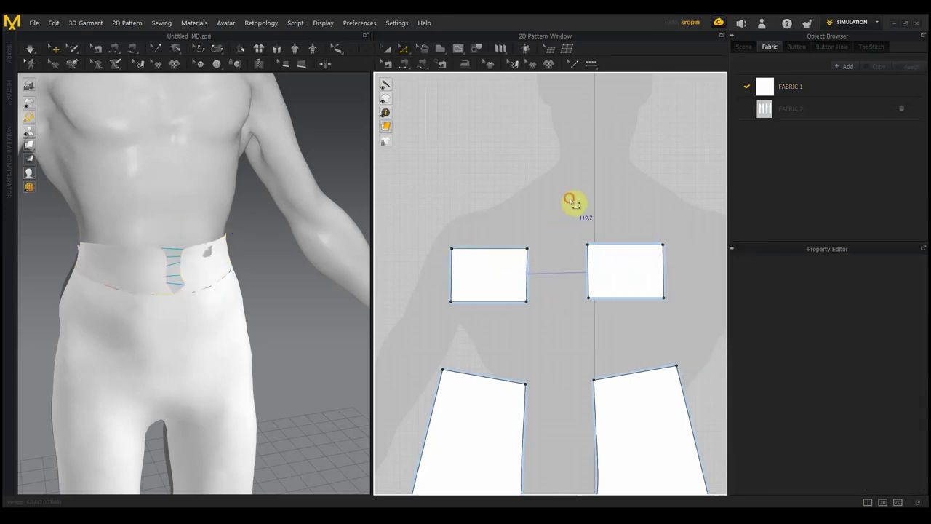
{"action": "left_click", "coordinate": [509, 249]}
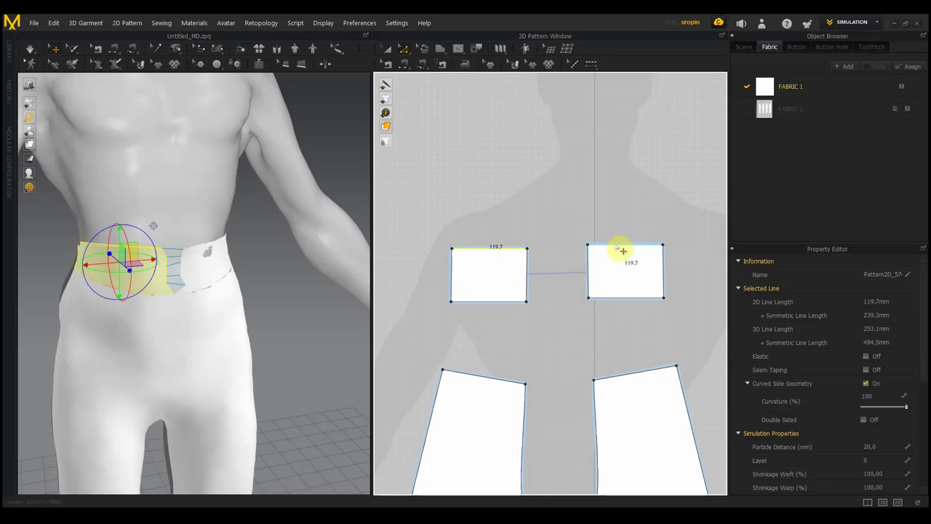
{"action": "right_click", "coordinate": [623, 251]}
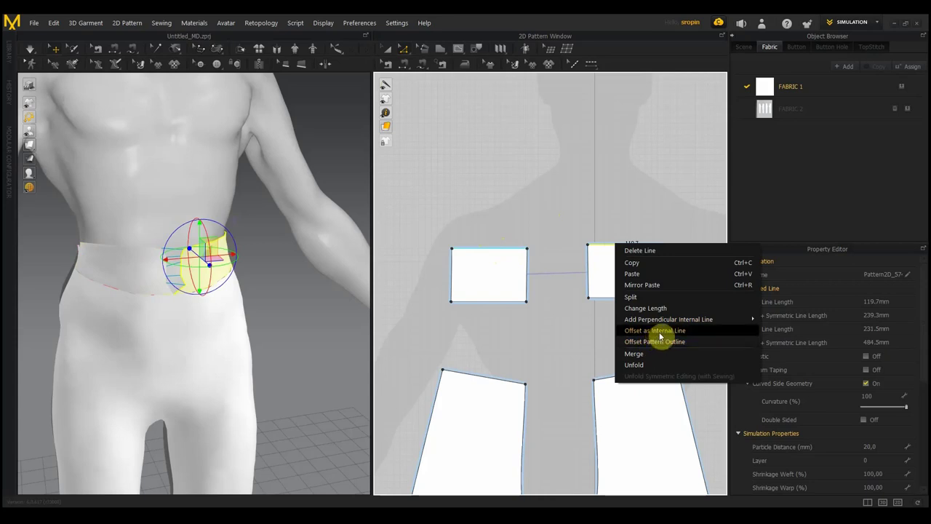
{"action": "left_click", "coordinate": [557, 323]}
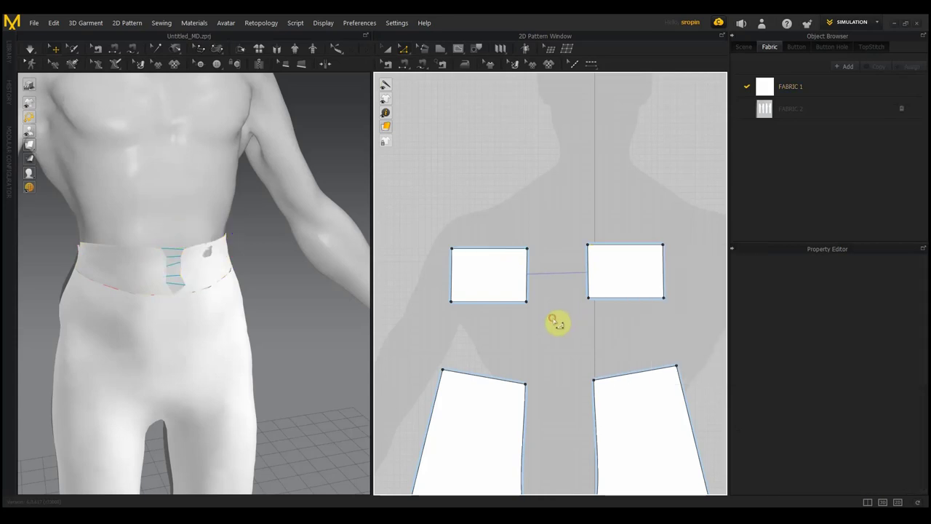
Step: Zoom and pan to the two waistband tabs and select the left piece's 119.7 mm top edge
{"action": "scroll", "coordinate": [557, 317], "scroll_direction": "down", "scroll_amount": 2}
{"action": "scroll", "coordinate": [553, 305], "scroll_direction": "down", "scroll_amount": 2}
{"action": "scroll", "coordinate": [495, 279], "scroll_direction": "up", "scroll_amount": 4}
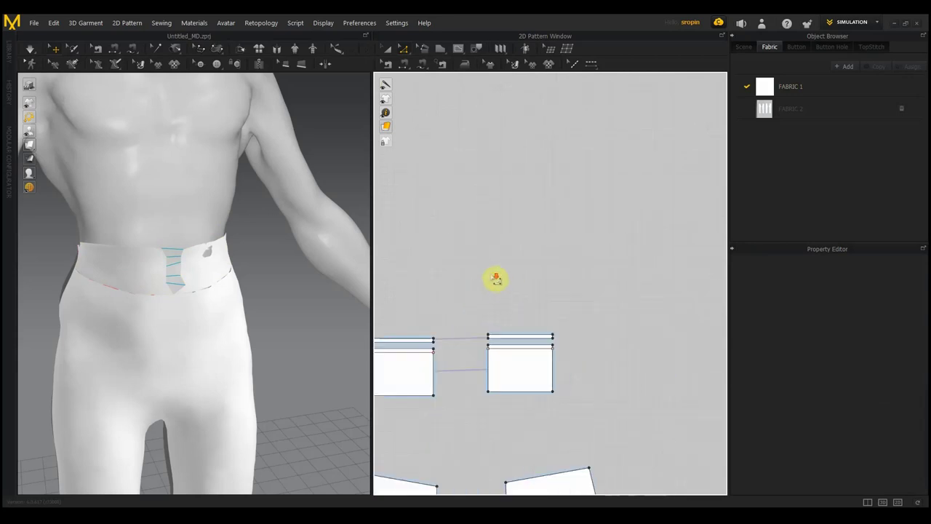
{"action": "scroll", "coordinate": [551, 260], "scroll_direction": "down", "scroll_amount": 2}
{"action": "scroll", "coordinate": [605, 196], "scroll_direction": "down", "scroll_amount": 2}
{"action": "scroll", "coordinate": [618, 295], "scroll_direction": "up", "scroll_amount": 1}
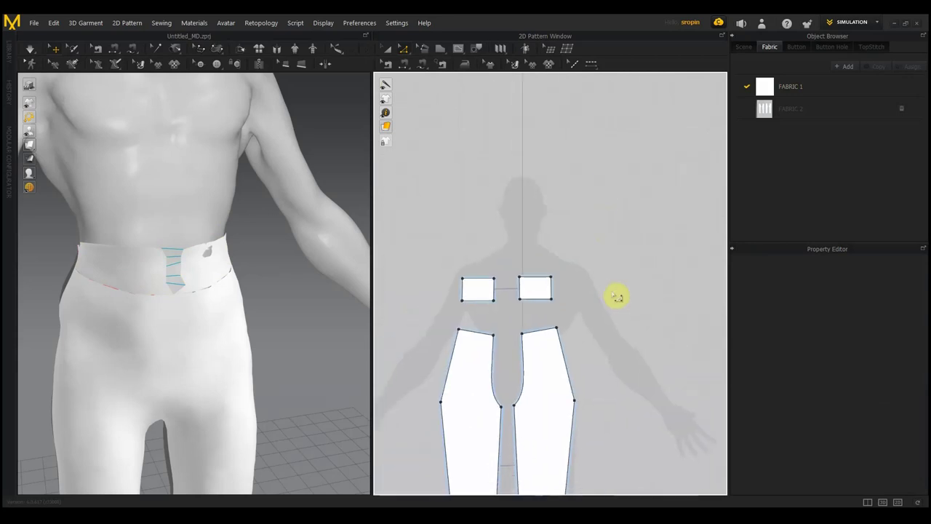
{"action": "scroll", "coordinate": [599, 274], "scroll_direction": "up", "scroll_amount": 1}
{"action": "middle_click_drag", "start_coordinate": [578, 275], "coordinate": [704, 243]}
{"action": "scroll", "coordinate": [648, 260], "scroll_direction": "down", "scroll_amount": 2}
{"action": "scroll", "coordinate": [645, 266], "scroll_direction": "up", "scroll_amount": 3}
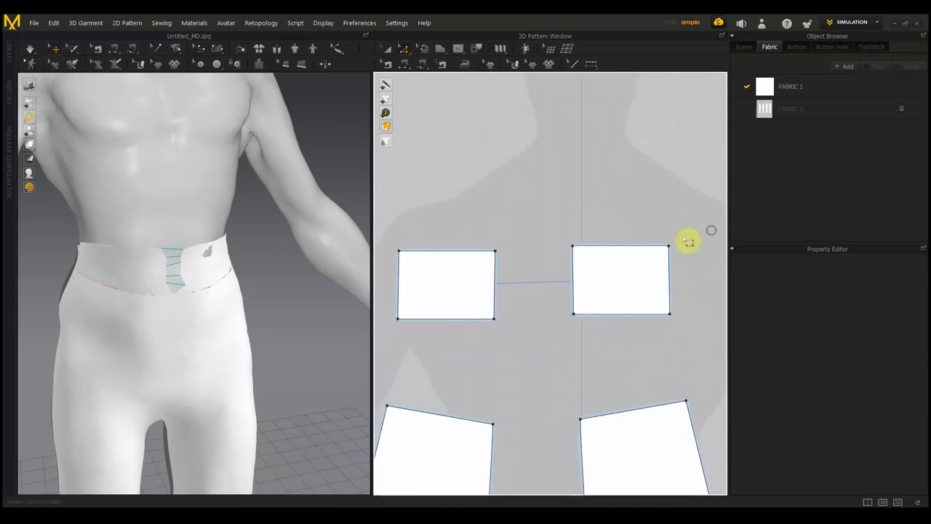
{"action": "left_click", "coordinate": [477, 251]}
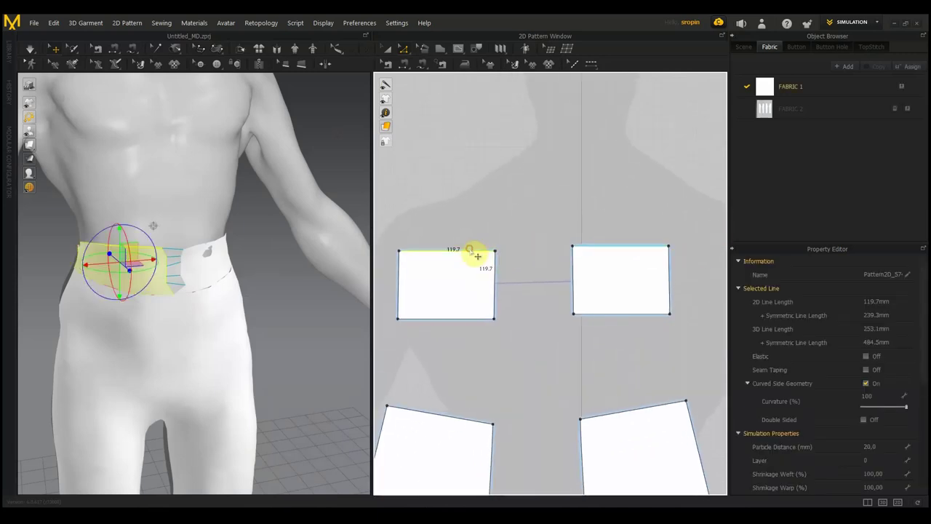
Step: Cancel an internal-line offset, then offset the waistband outline 6.0 mm with Create Internal Line
{"action": "right_click", "coordinate": [593, 246]}
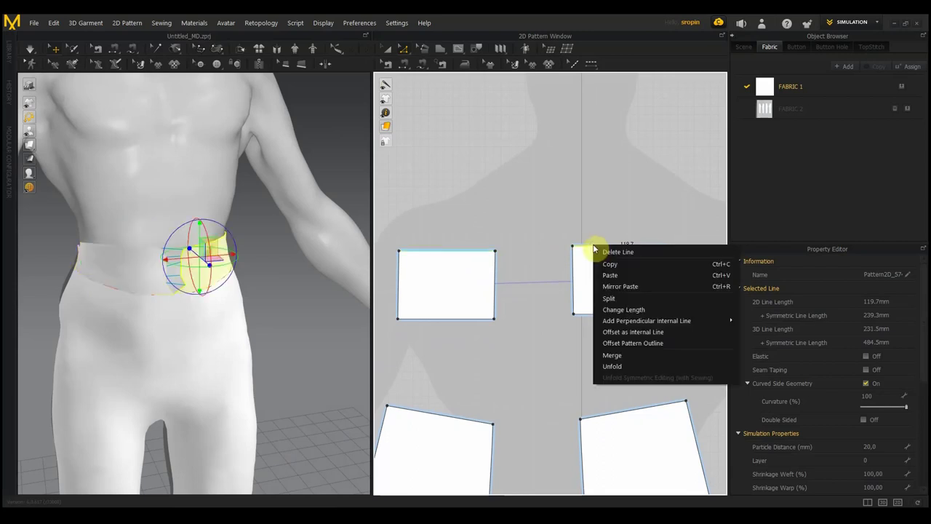
{"action": "left_click", "coordinate": [640, 332]}
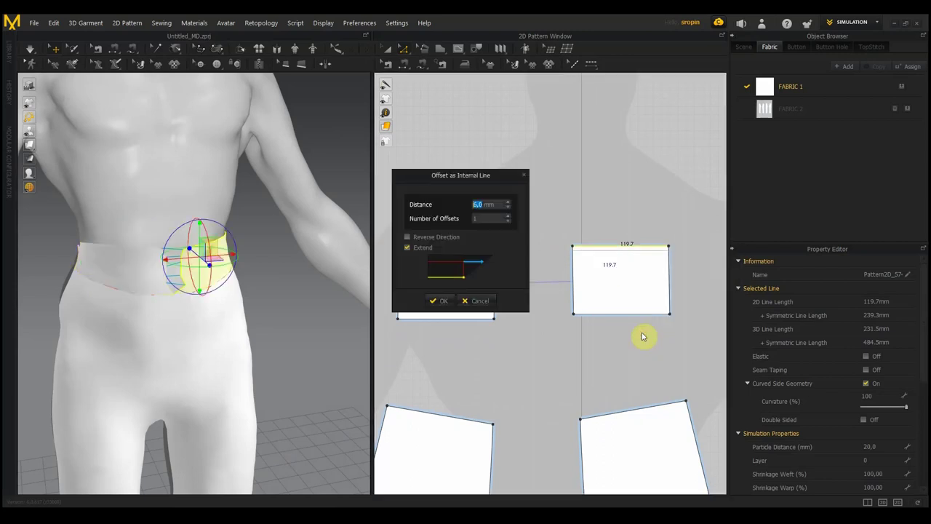
{"action": "left_click", "coordinate": [524, 175]}
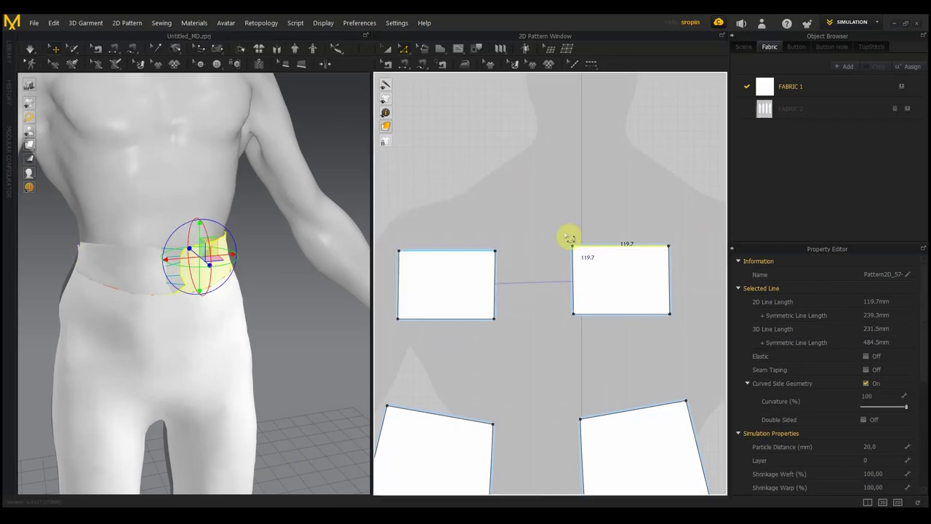
{"action": "right_click", "coordinate": [484, 251]}
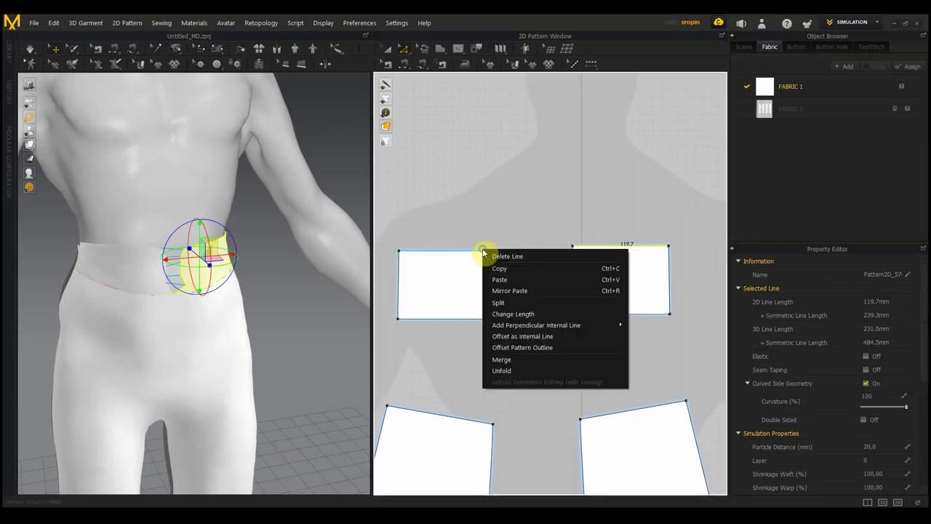
{"action": "left_click", "coordinate": [532, 348]}
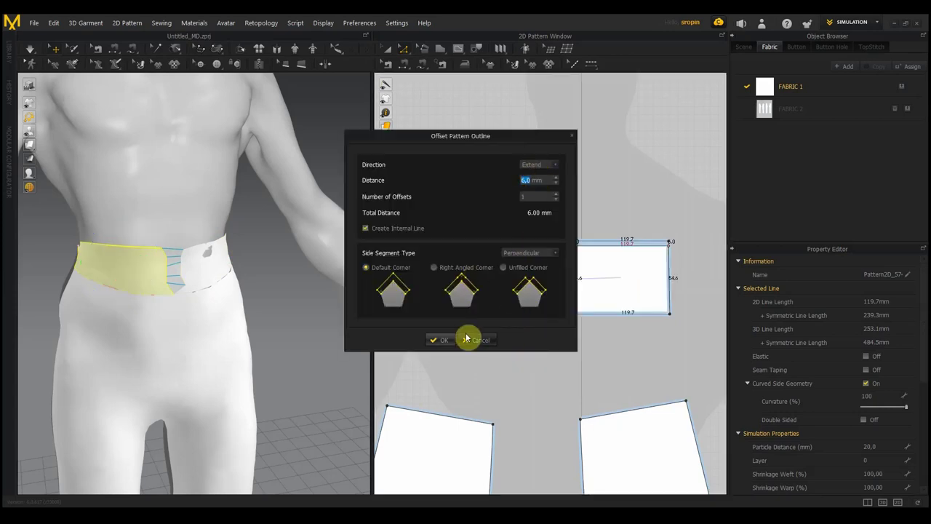
{"action": "left_click", "coordinate": [442, 339]}
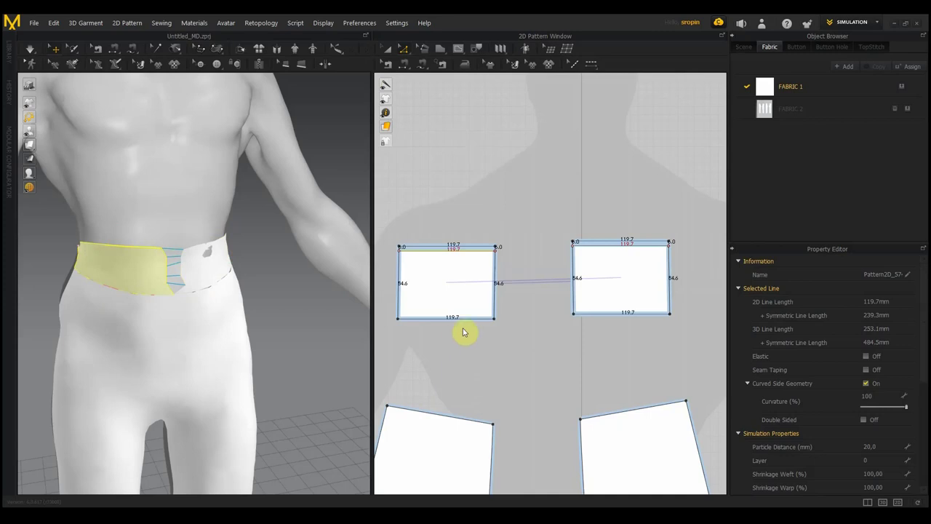
{"action": "left_click", "coordinate": [480, 267]}
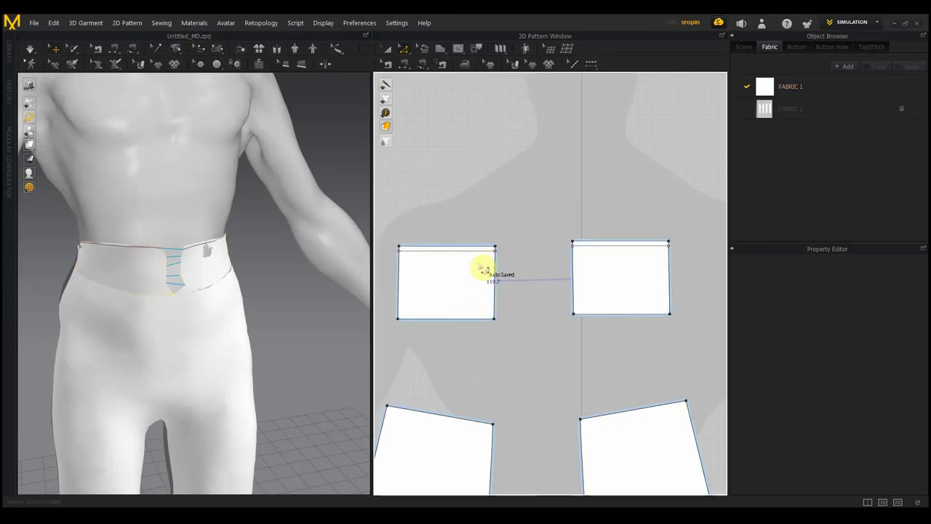
{"action": "left_click", "coordinate": [469, 252]}
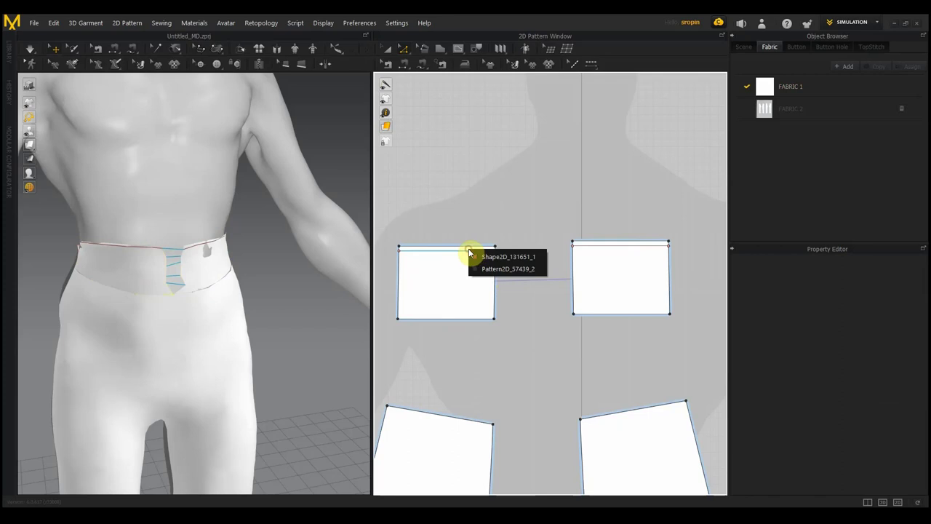
{"action": "left_click", "coordinate": [453, 251]}
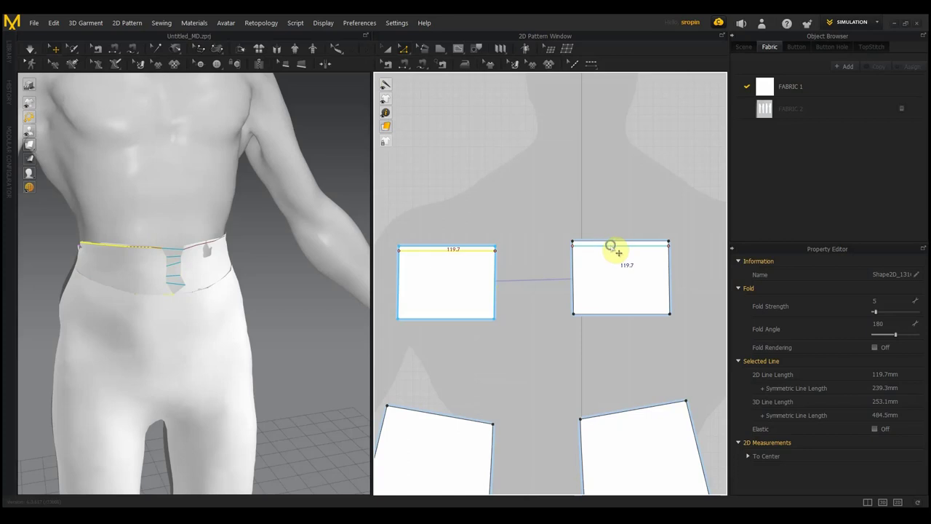
{"action": "right_click", "coordinate": [614, 248]}
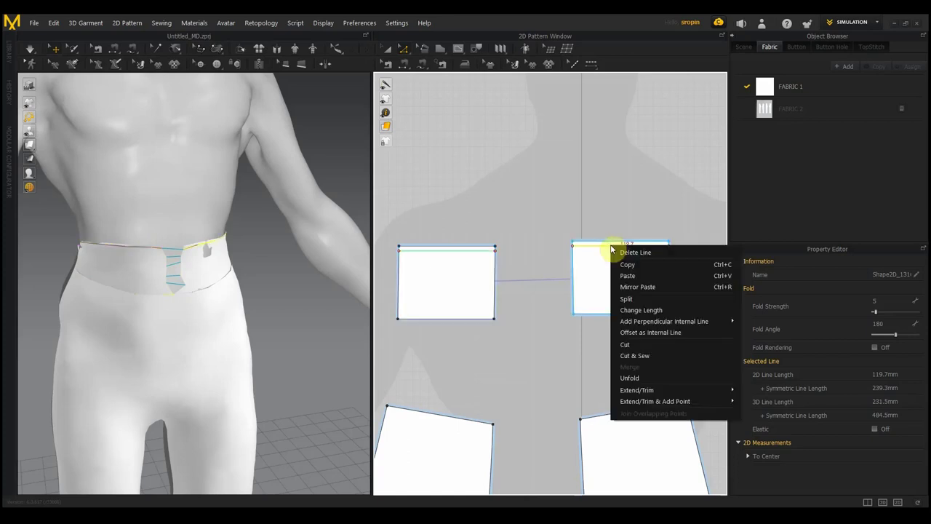
{"action": "left_click", "coordinate": [648, 360]}
{"action": "scroll", "coordinate": [453, 211], "scroll_direction": "down", "scroll_amount": 3}
{"action": "scroll", "coordinate": [452, 219], "scroll_direction": "up", "scroll_amount": 4}
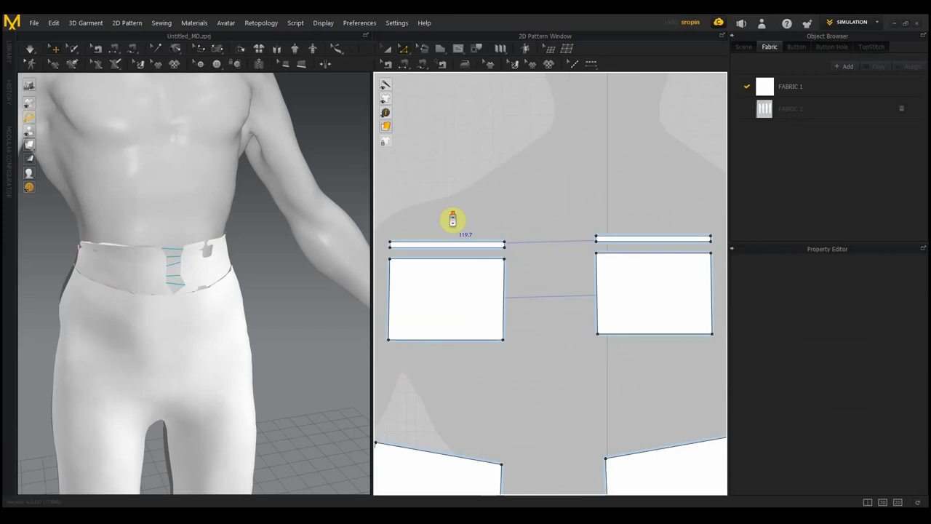
{"action": "scroll", "coordinate": [473, 221], "scroll_direction": "down", "scroll_amount": 1}
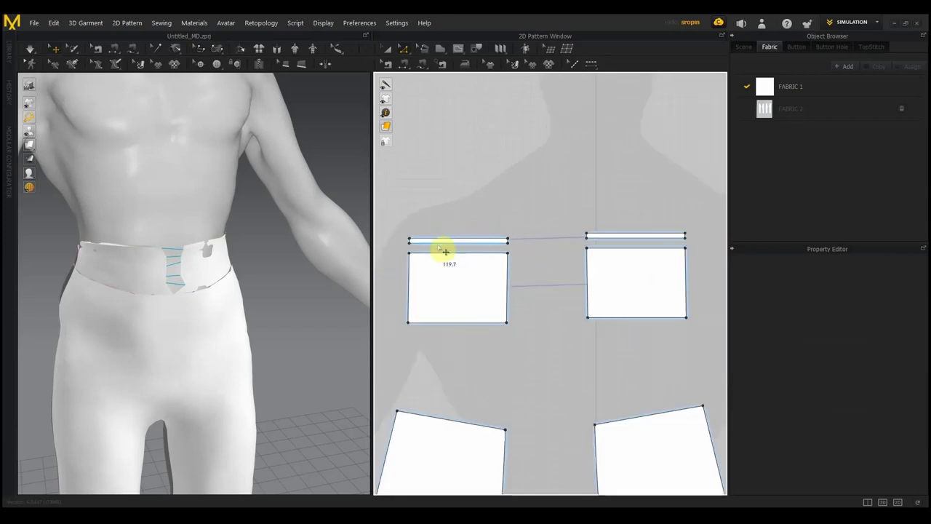
Step: Switch to Segment Sewing and dismiss the Overlapping Sewing Line warnings on both strips
{"action": "left_click", "coordinate": [404, 66]}
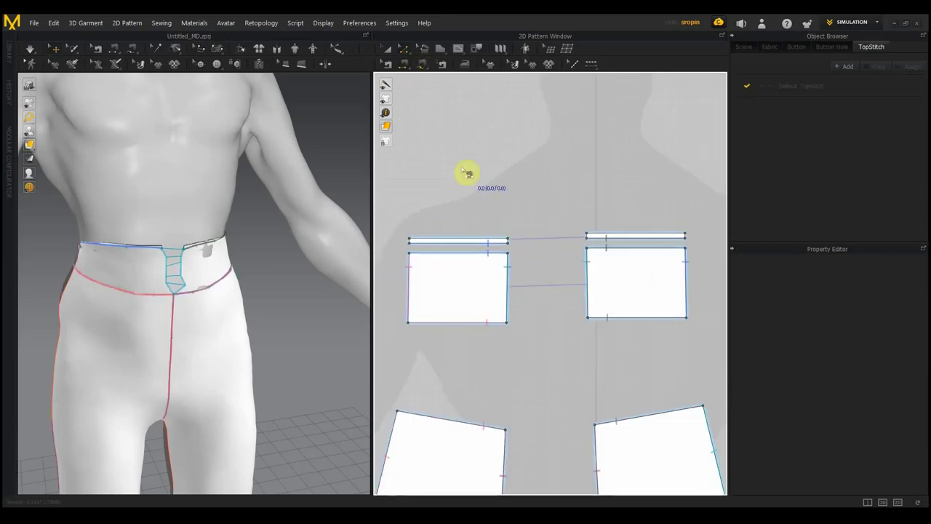
{"action": "left_click", "coordinate": [431, 251]}
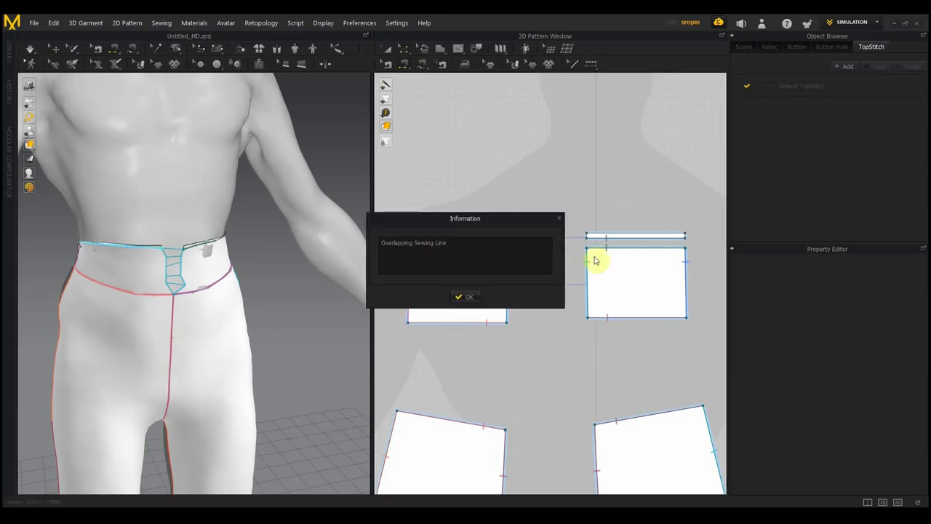
{"action": "left_click", "coordinate": [483, 295]}
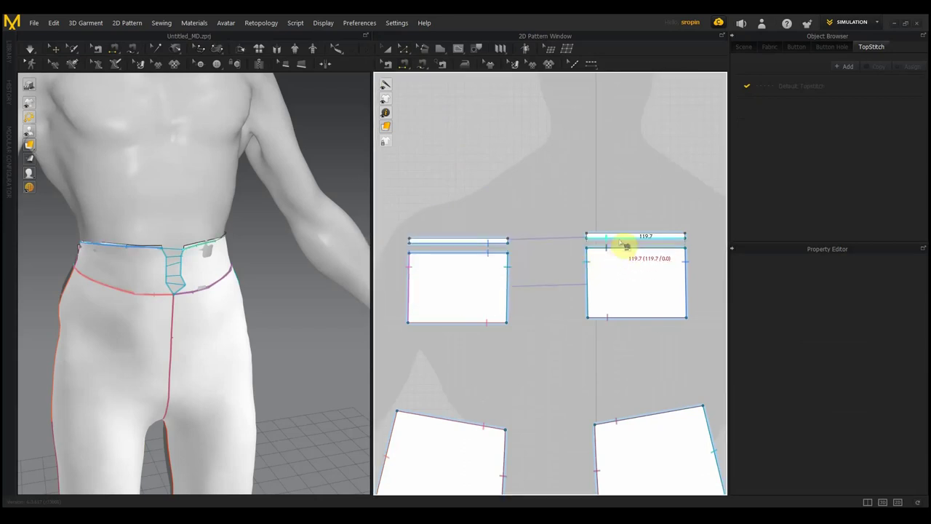
{"action": "left_click", "coordinate": [619, 240]}
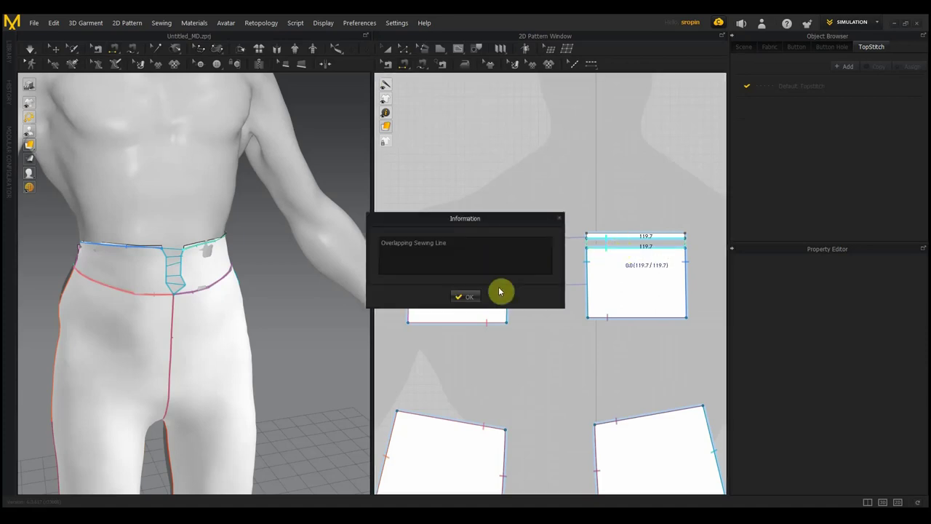
{"action": "left_click", "coordinate": [476, 295]}
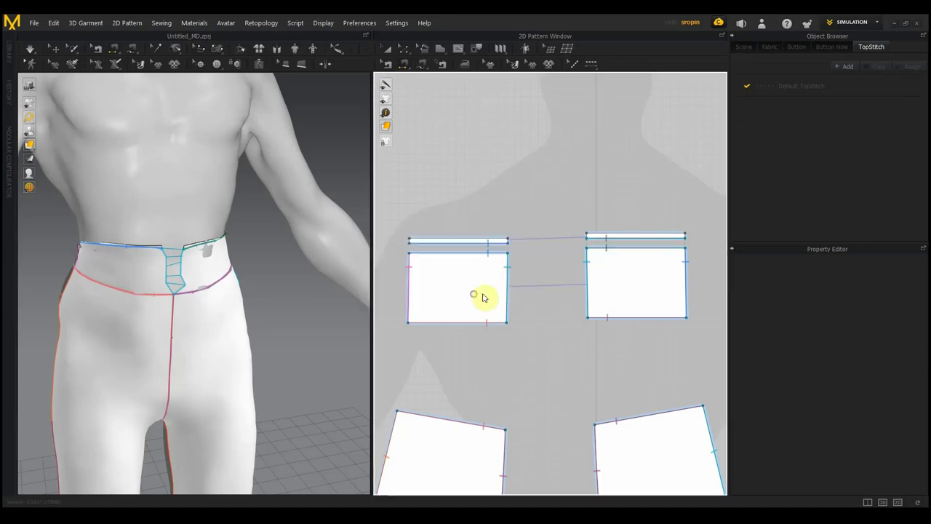
Step: Sew the left panel's right edge to the right panel's left edge, then join the strips' 6.0 mm ends
{"action": "left_click", "coordinate": [508, 255]}
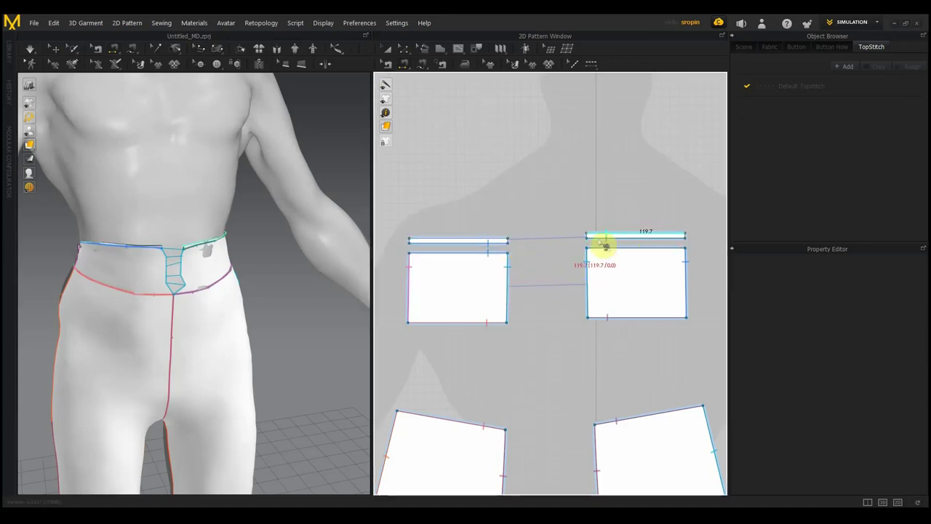
{"action": "left_click", "coordinate": [540, 315]}
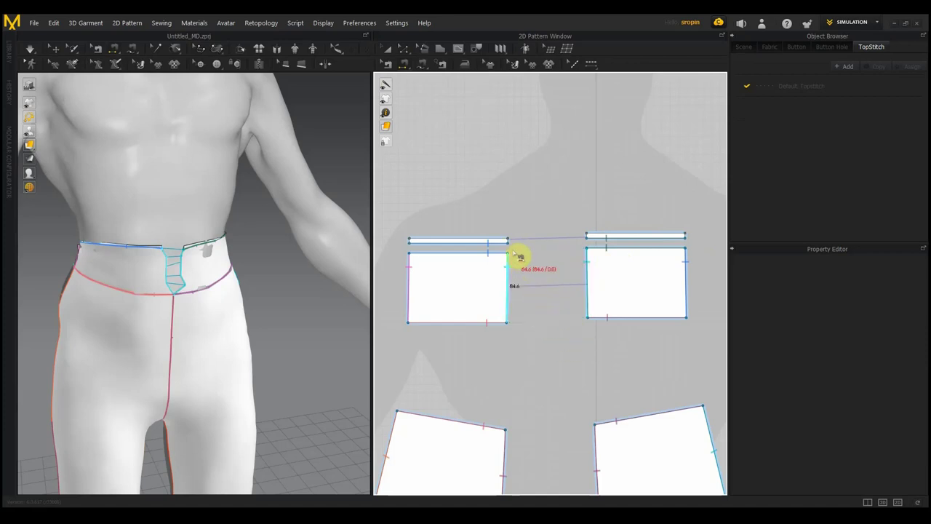
{"action": "left_click", "coordinate": [512, 245]}
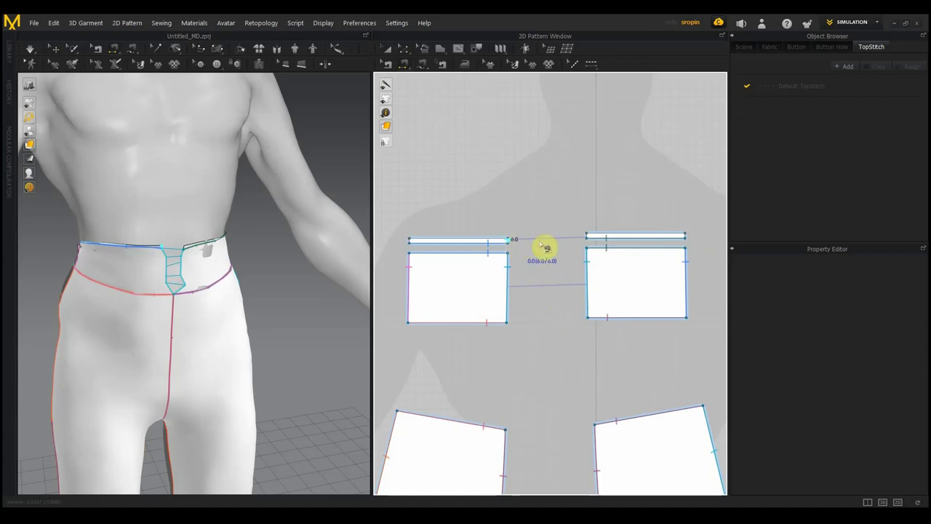
{"action": "left_click", "coordinate": [592, 240]}
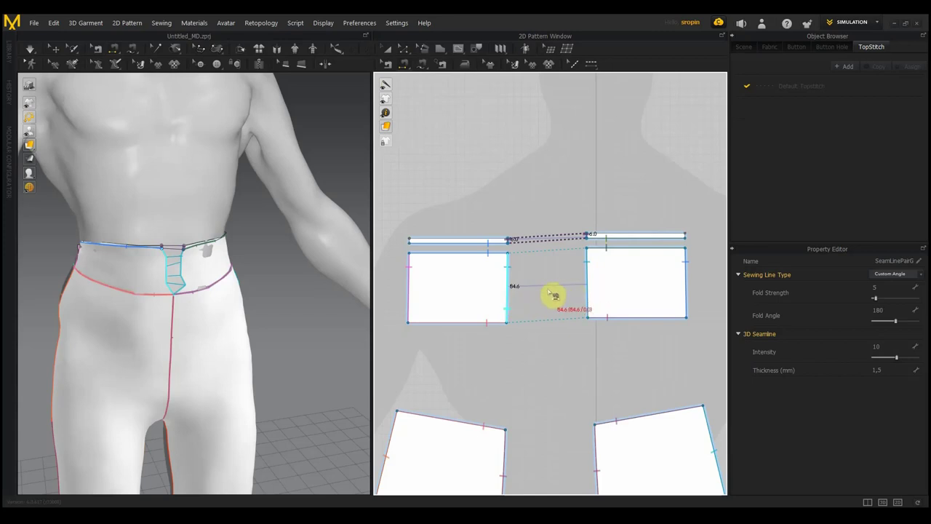
{"action": "key", "text": "a"}
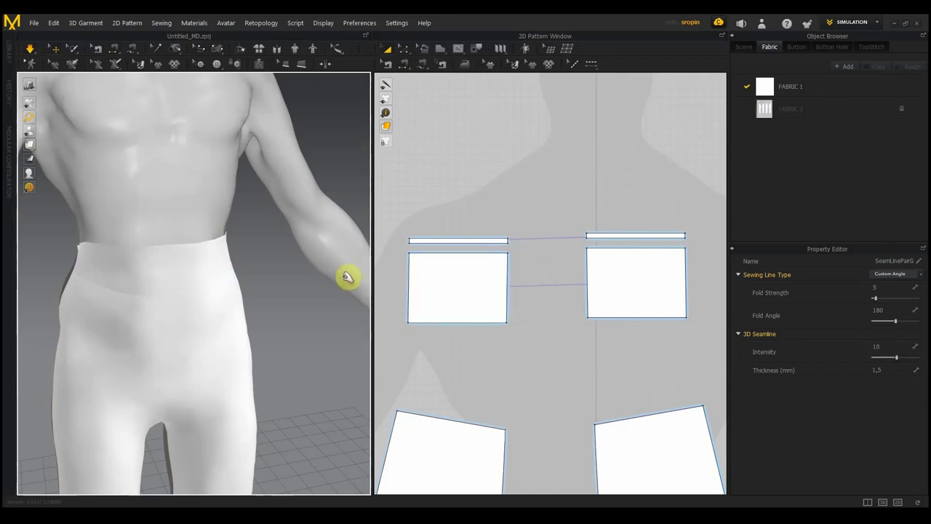
{"action": "key", "text": "b"}
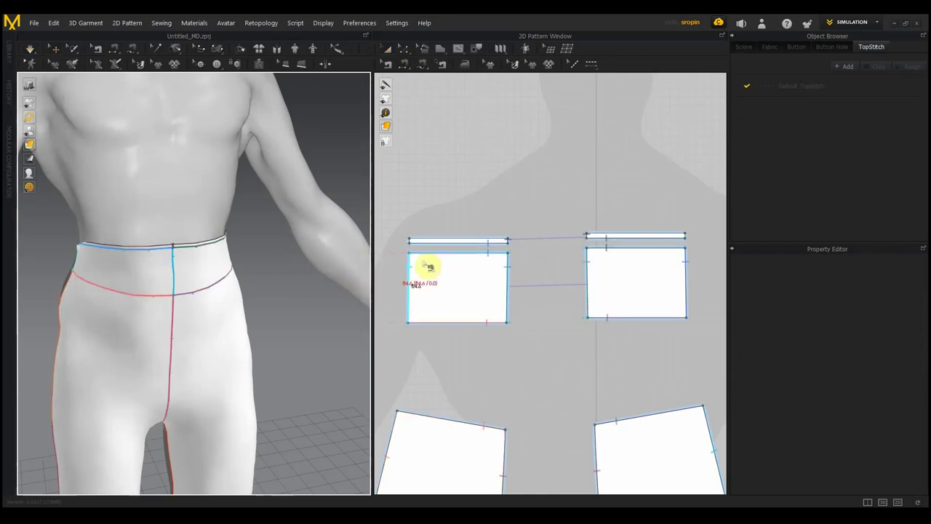
{"action": "scroll", "coordinate": [426, 254], "scroll_direction": "up", "scroll_amount": 1}
{"action": "scroll", "coordinate": [429, 260], "scroll_direction": "up", "scroll_amount": 1}
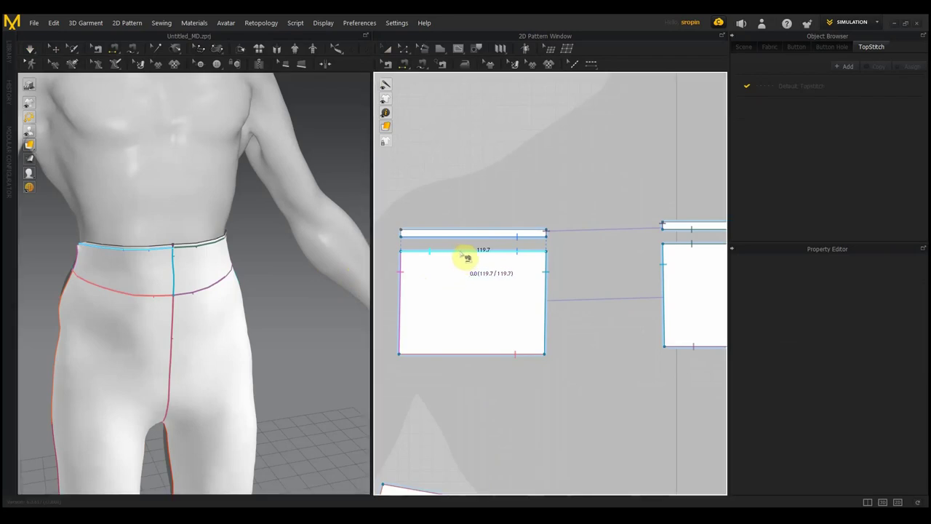
{"action": "left_click", "coordinate": [466, 256]}
{"action": "scroll", "coordinate": [545, 263], "scroll_direction": "down", "scroll_amount": 1}
{"action": "left_click", "coordinate": [671, 255]}
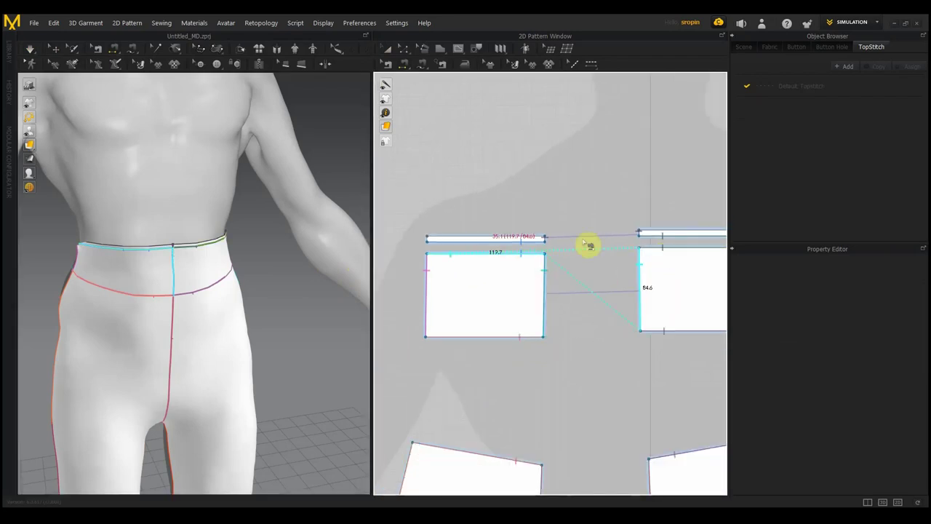
{"action": "left_click", "coordinate": [388, 49]}
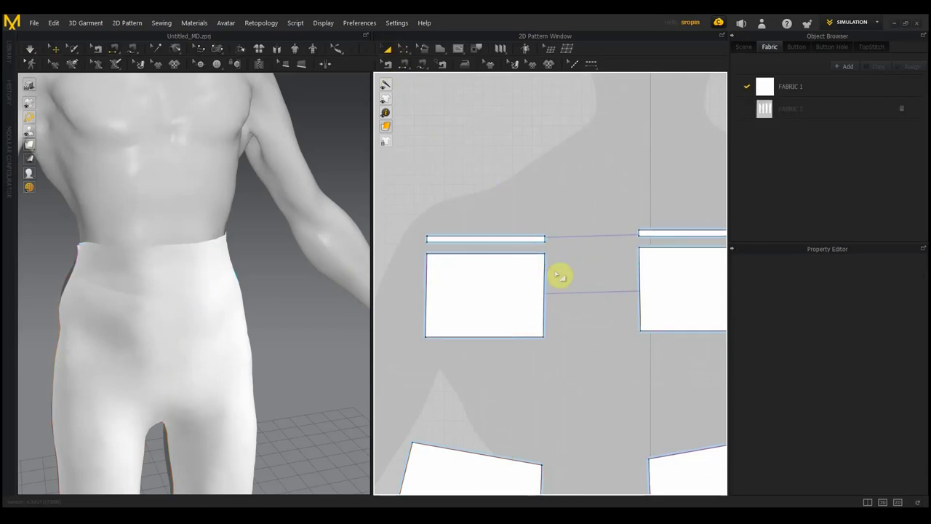
{"action": "key", "text": "z"}
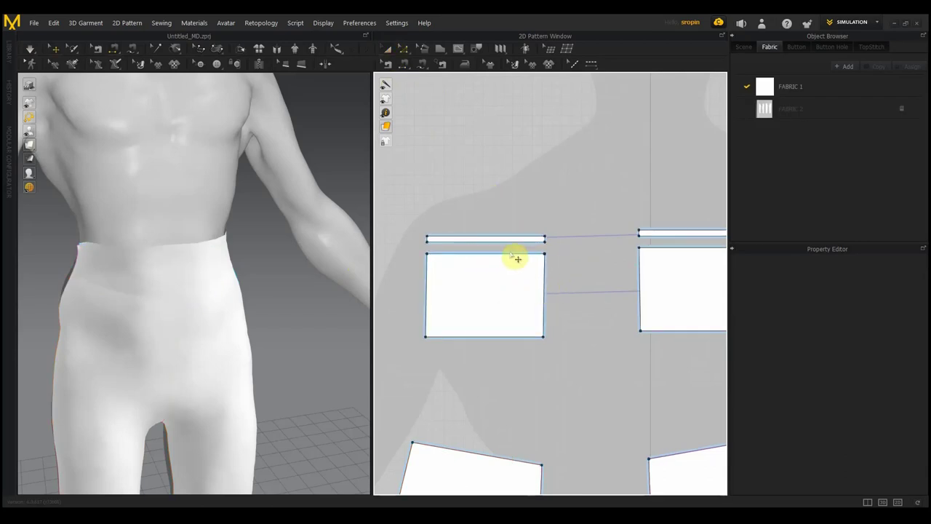
Step: Offset both tabs' 119.7 mm top edges as internal lines 2.0 mm below
{"action": "left_click", "coordinate": [507, 253]}
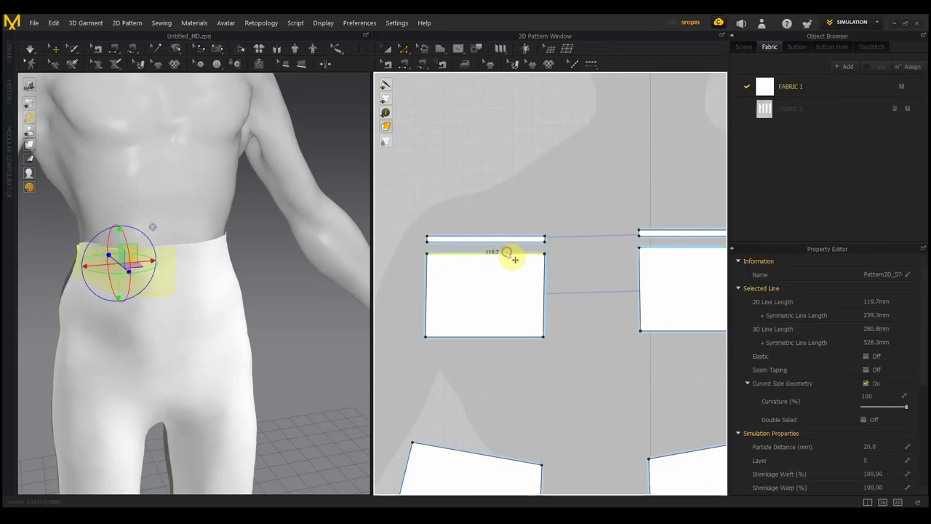
{"action": "right_click", "coordinate": [656, 247]}
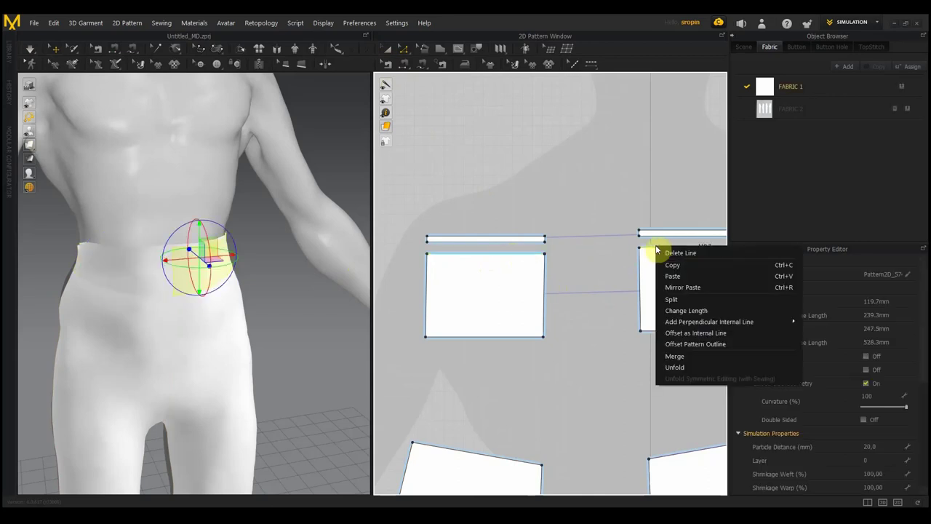
{"action": "left_click", "coordinate": [696, 333]}
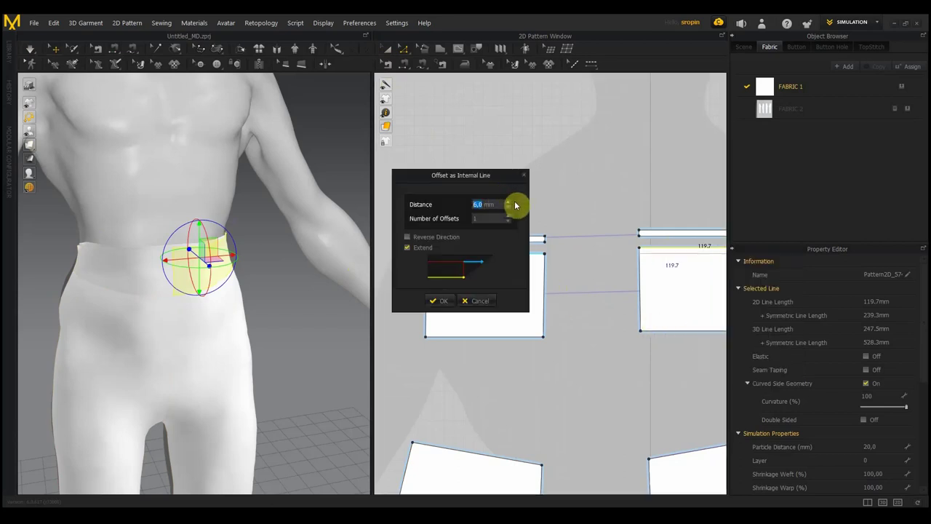
{"action": "left_click", "coordinate": [441, 305]}
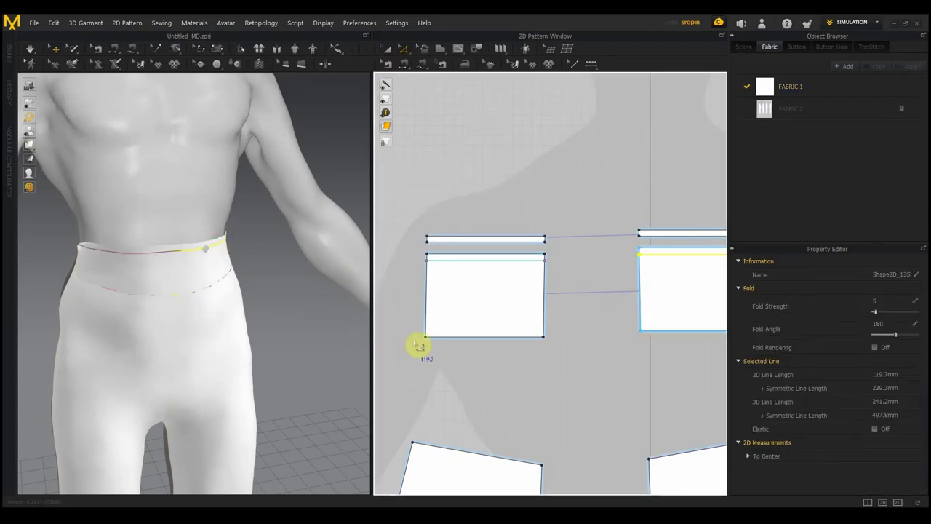
{"action": "mouse_move", "coordinate": [269, 335]}
{"action": "right_mouse_down"}
{"action": "mouse_move", "coordinate": [467, 325]}
{"action": "mouse_move", "coordinate": [328, 330]}
{"action": "right_mouse_up"}
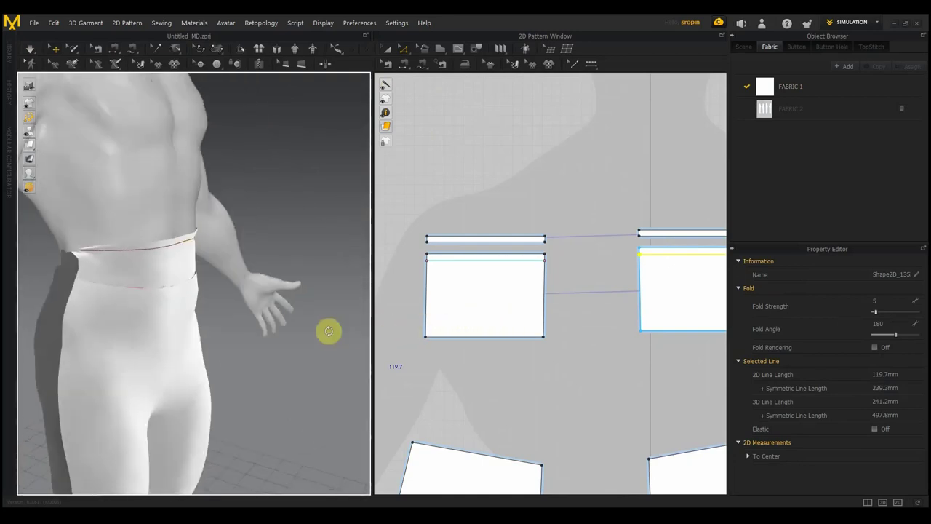
{"action": "left_click", "coordinate": [291, 292]}
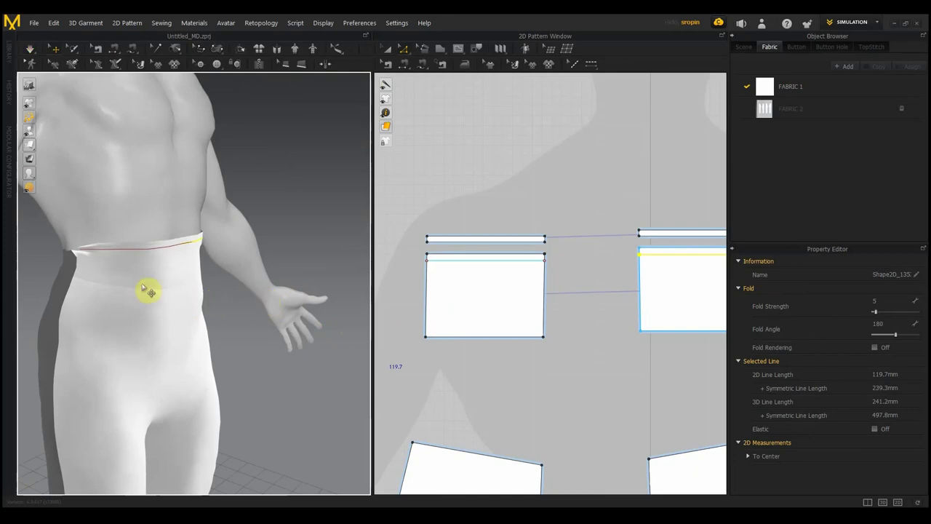
{"action": "right_click_drag", "start_coordinate": [211, 285], "coordinate": [245, 277]}
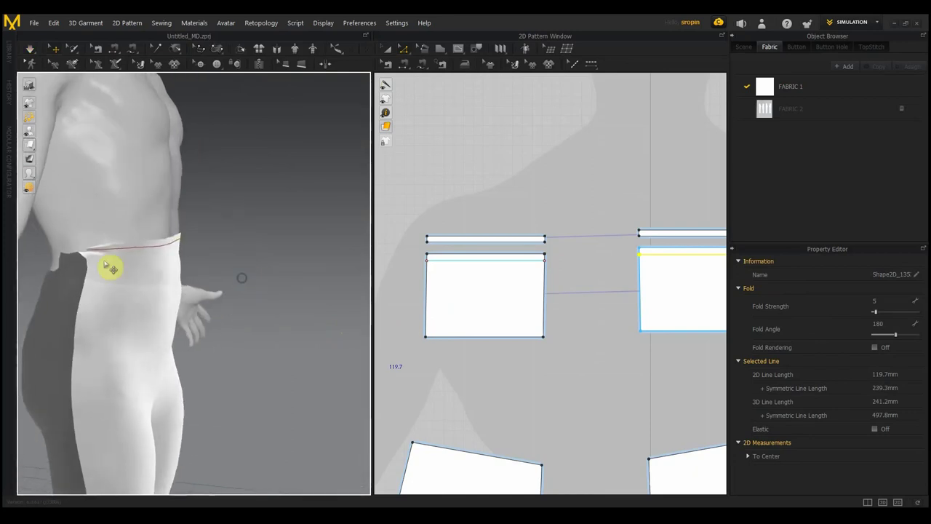
{"action": "left_click", "coordinate": [58, 266]}
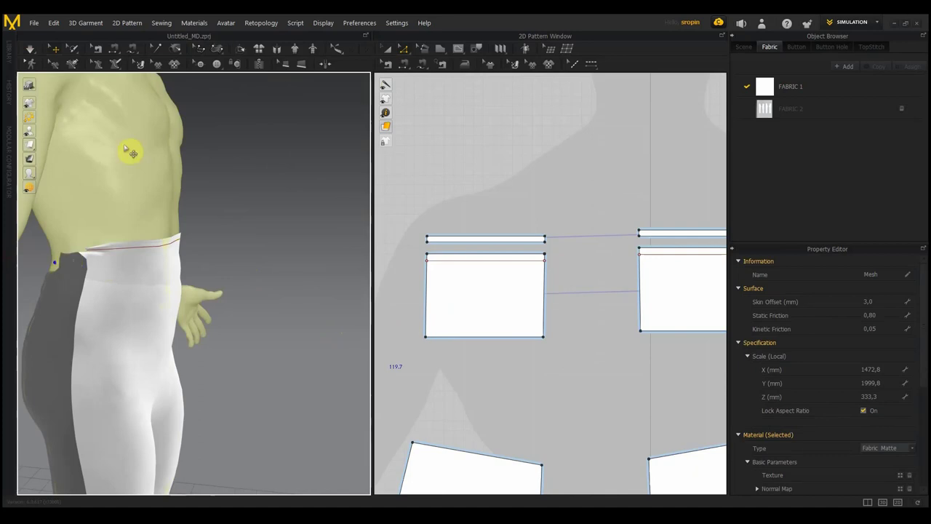
{"action": "left_click", "coordinate": [387, 49]}
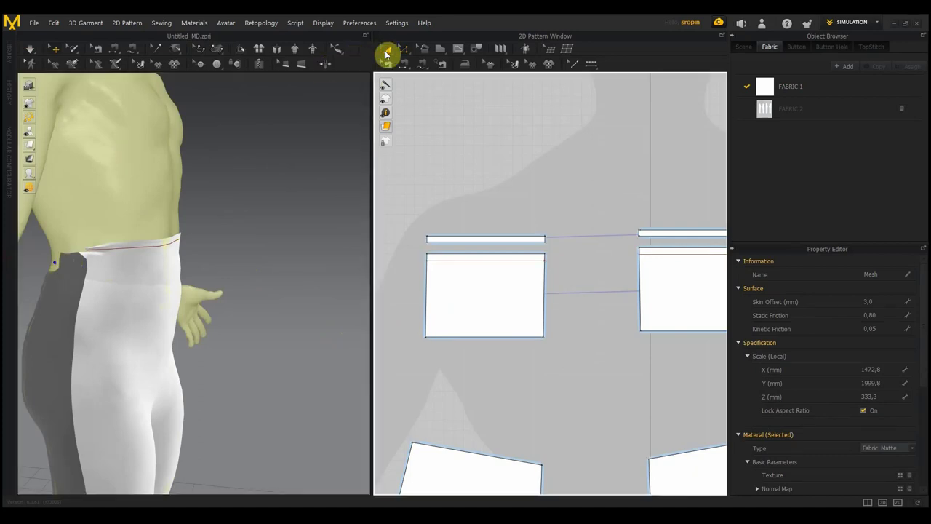
{"action": "left_click", "coordinate": [69, 266]}
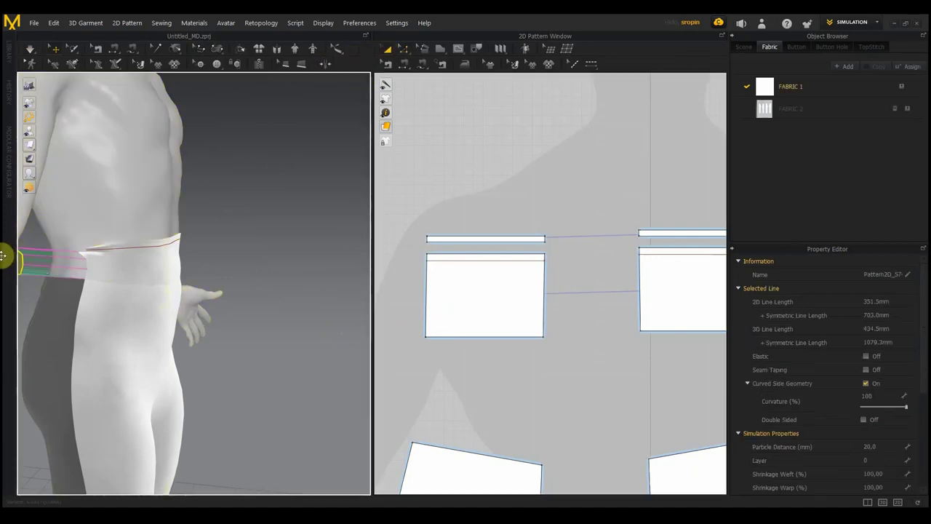
{"action": "left_click", "coordinate": [67, 262]}
Step: Orbit to the avatar's back and pull the waistband fabric away from the body to resettle
{"action": "mouse_move", "coordinate": [240, 254]}
{"action": "right_mouse_down"}
{"action": "mouse_move", "coordinate": [326, 251]}
{"action": "mouse_move", "coordinate": [148, 276]}
{"action": "mouse_move", "coordinate": [277, 266]}
{"action": "right_mouse_up"}
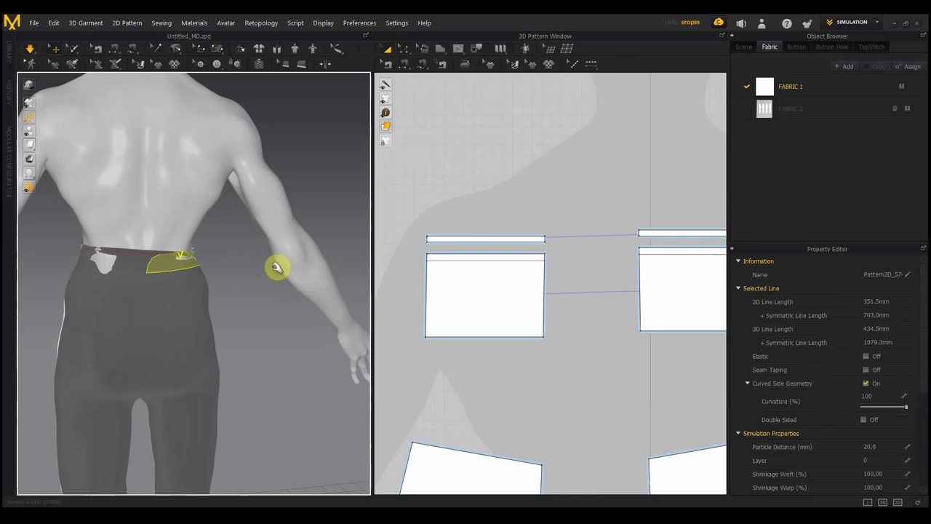
{"action": "left_click", "coordinate": [208, 249]}
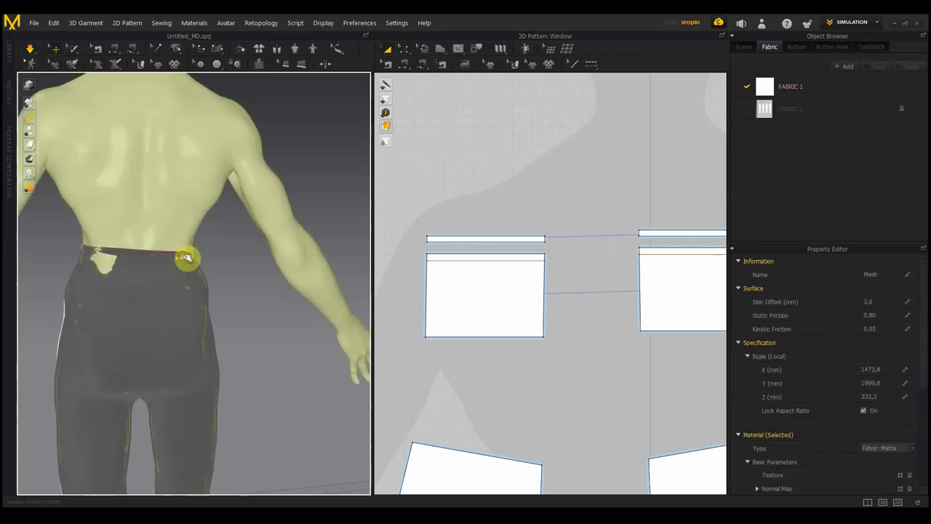
{"action": "left_click", "coordinate": [318, 196]}
{"action": "left_click", "coordinate": [187, 259]}
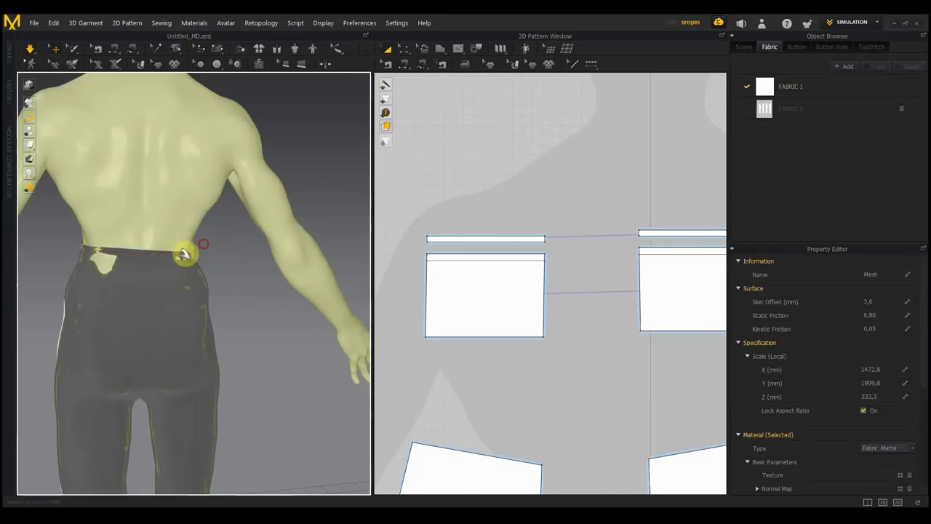
{"action": "mouse_move", "coordinate": [180, 256]}
{"action": "left_mouse_down"}
{"action": "mouse_move", "coordinate": [260, 225]}
{"action": "mouse_move", "coordinate": [315, 181]}
{"action": "mouse_move", "coordinate": [361, 104]}
{"action": "left_mouse_up"}
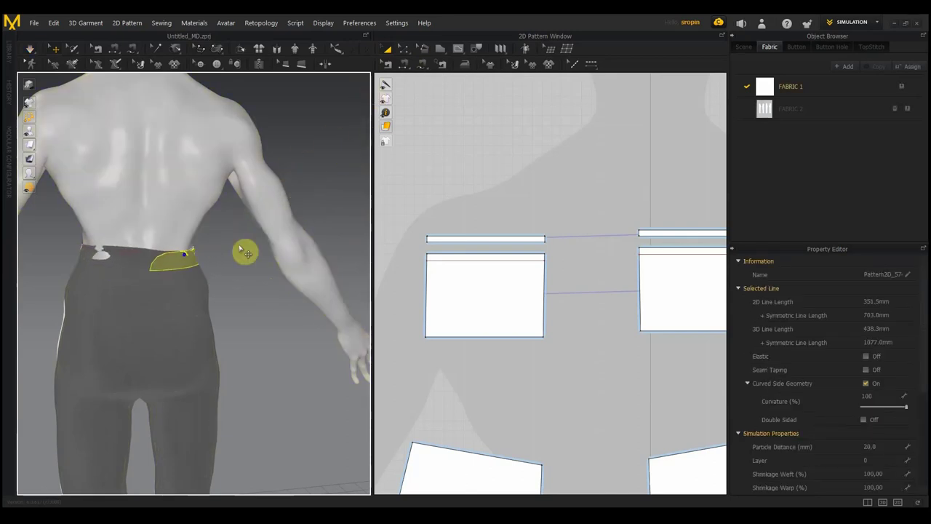
{"action": "mouse_move", "coordinate": [197, 258]}
{"action": "left_mouse_down"}
{"action": "mouse_move", "coordinate": [228, 214]}
{"action": "mouse_move", "coordinate": [249, 208]}
{"action": "mouse_move", "coordinate": [270, 218]}
{"action": "mouse_move", "coordinate": [268, 229]}
{"action": "left_mouse_up"}
{"action": "mouse_move", "coordinate": [277, 229]}
{"action": "right_mouse_down"}
{"action": "mouse_move", "coordinate": [191, 239]}
{"action": "mouse_move", "coordinate": [207, 255]}
{"action": "right_mouse_up"}
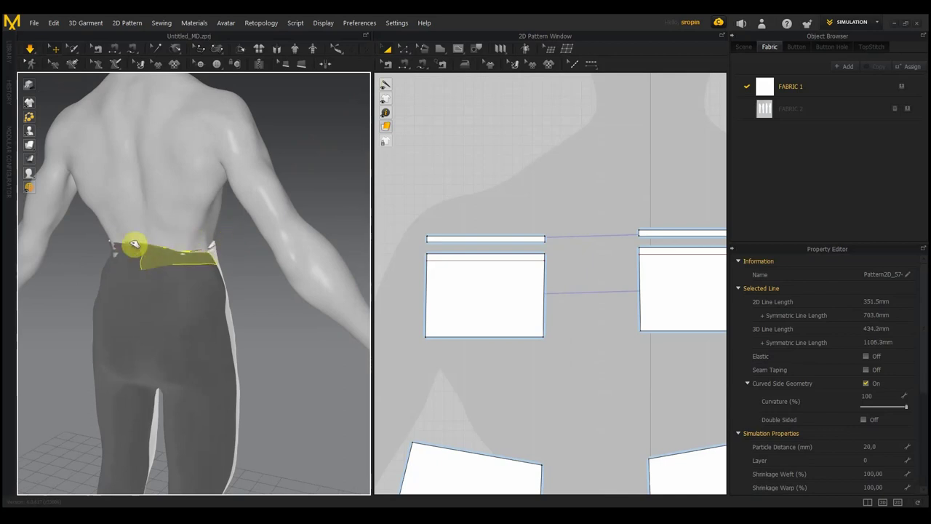
Step: Tug the waistband upward from a rear three-quarter view, leaving its line length at 621.7 mm
{"action": "mouse_move", "coordinate": [125, 245]}
{"action": "left_mouse_down"}
{"action": "mouse_move", "coordinate": [10, 218]}
{"action": "mouse_move", "coordinate": [7, 156]}
{"action": "mouse_move", "coordinate": [124, 202]}
{"action": "left_mouse_up"}
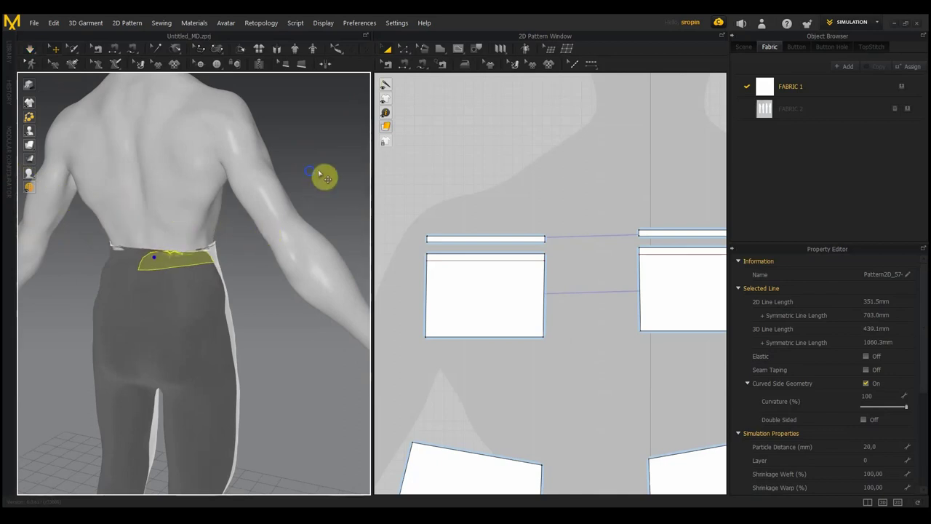
{"action": "mouse_move", "coordinate": [322, 175]}
{"action": "right_mouse_down"}
{"action": "mouse_move", "coordinate": [160, 175]}
{"action": "mouse_move", "coordinate": [324, 177]}
{"action": "right_mouse_up"}
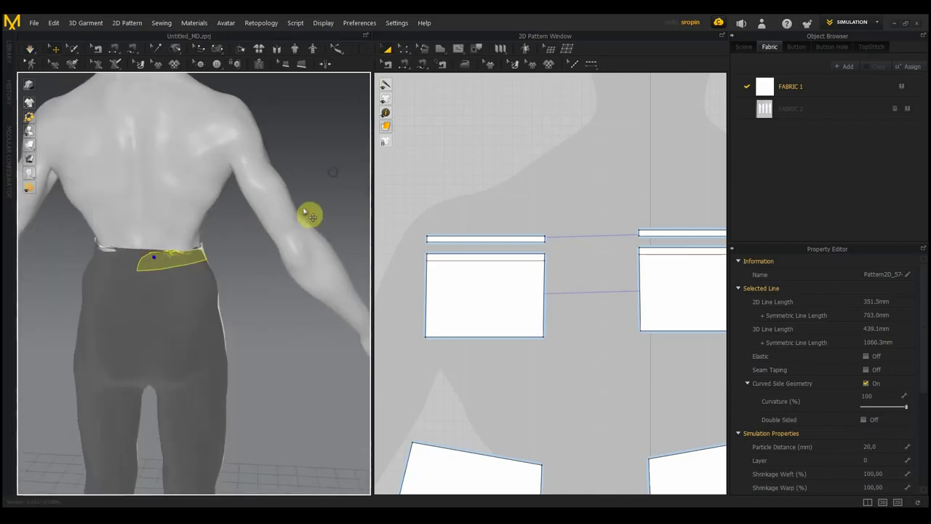
{"action": "mouse_move", "coordinate": [264, 306]}
{"action": "right_mouse_down"}
{"action": "mouse_move", "coordinate": [356, 300]}
{"action": "mouse_move", "coordinate": [284, 314]}
{"action": "right_mouse_up"}
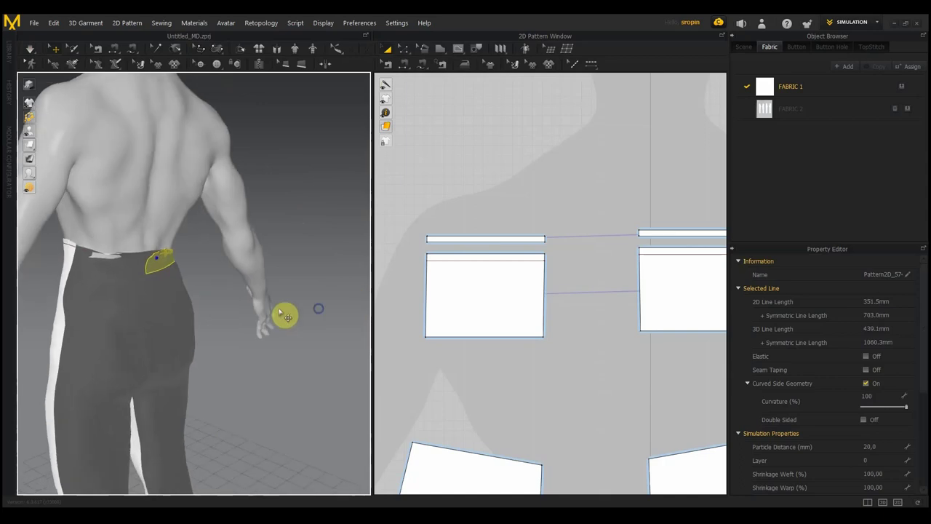
{"action": "left_click", "coordinate": [116, 259]}
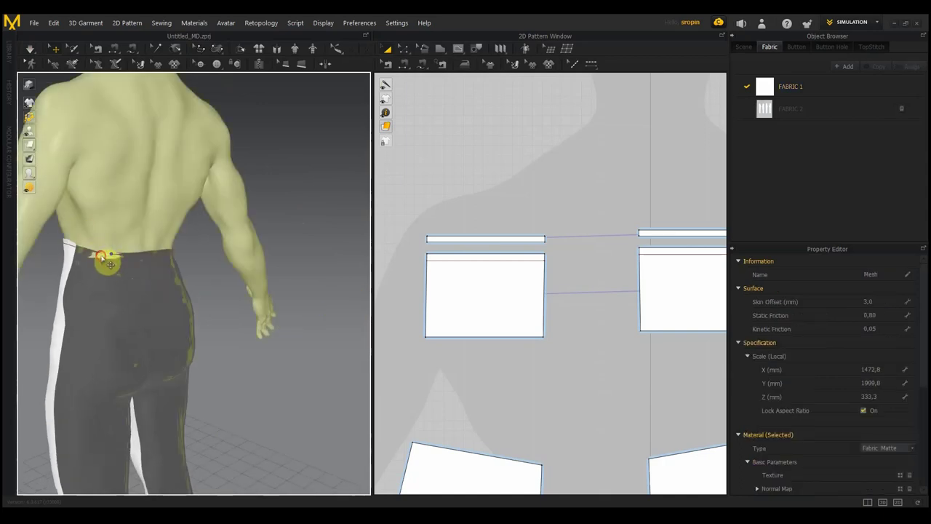
{"action": "left_click_drag", "start_coordinate": [120, 271], "coordinate": [213, 243]}
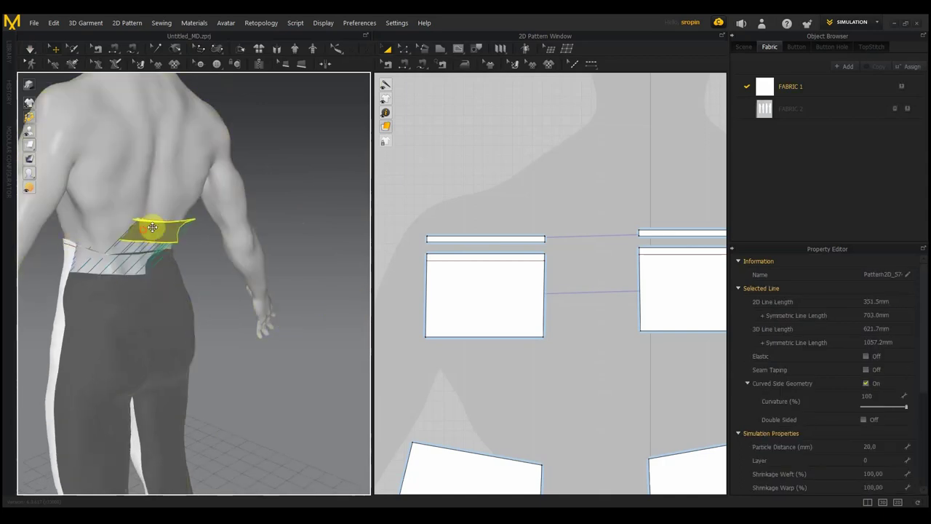
{"action": "mouse_move", "coordinate": [245, 266]}
{"action": "right_mouse_down"}
{"action": "mouse_move", "coordinate": [190, 266]}
{"action": "mouse_move", "coordinate": [228, 297]}
{"action": "mouse_move", "coordinate": [118, 283]}
{"action": "mouse_move", "coordinate": [131, 285]}
{"action": "right_mouse_up"}
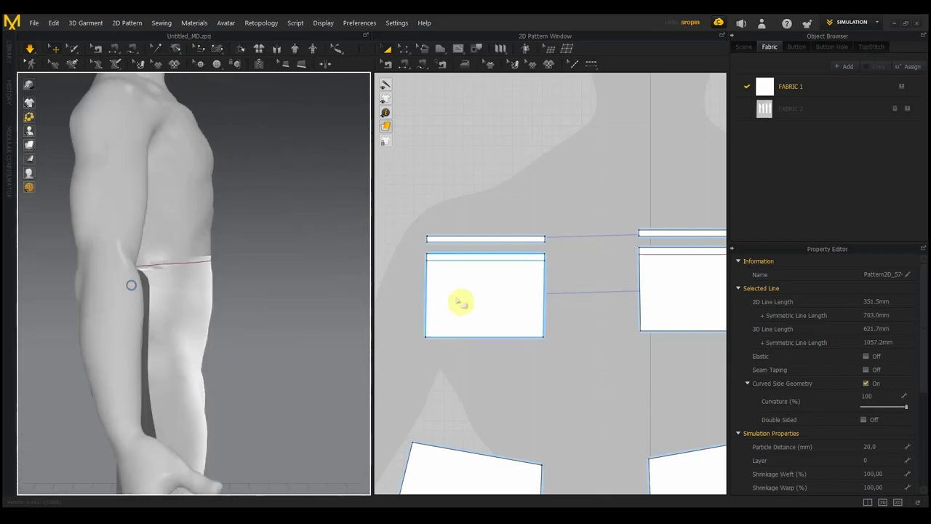
Step: Frame both pattern groups in the 2D Pattern window to locate the thin waistband strips
{"action": "scroll", "coordinate": [432, 332], "scroll_direction": "down", "scroll_amount": 3}
{"action": "scroll", "coordinate": [422, 331], "scroll_direction": "down", "scroll_amount": 3}
{"action": "right_click_drag", "start_coordinate": [418, 331], "coordinate": [638, 324]}
{"action": "scroll", "coordinate": [558, 298], "scroll_direction": "down", "scroll_amount": 2}
{"action": "mouse_move", "coordinate": [558, 297]}
{"action": "right_mouse_down"}
{"action": "mouse_move", "coordinate": [583, 352]}
{"action": "mouse_move", "coordinate": [604, 255]}
{"action": "right_mouse_up"}
{"action": "scroll", "coordinate": [575, 342], "scroll_direction": "up", "scroll_amount": 5}
{"action": "scroll", "coordinate": [566, 291], "scroll_direction": "up", "scroll_amount": 1}
{"action": "mouse_move", "coordinate": [566, 290]}
{"action": "right_mouse_down"}
{"action": "mouse_move", "coordinate": [635, 199]}
{"action": "mouse_move", "coordinate": [684, 179]}
{"action": "right_mouse_up"}
{"action": "scroll", "coordinate": [640, 216], "scroll_direction": "down", "scroll_amount": 3}
{"action": "right_click_drag", "start_coordinate": [600, 204], "coordinate": [591, 224]}
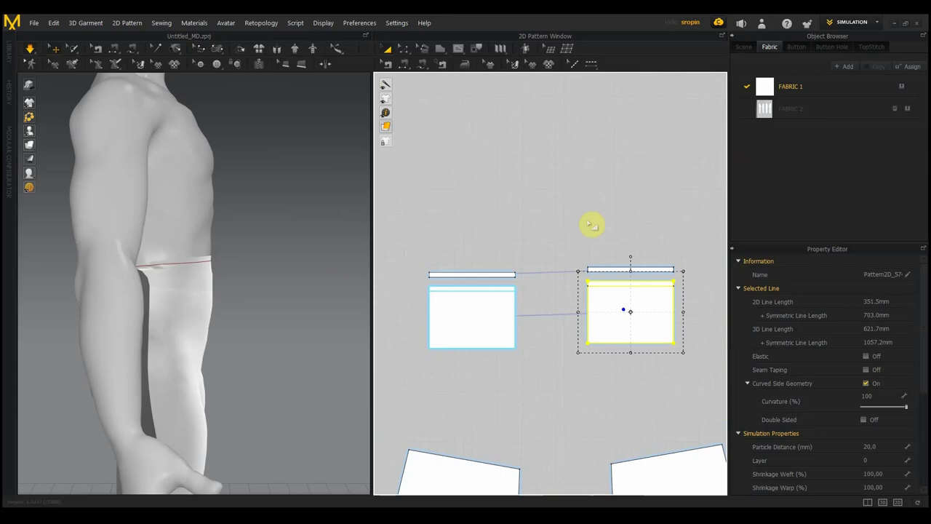
Step: Select both thin waistband strips, delete them, and re-simulate the pants
{"action": "left_click", "coordinate": [476, 274]}
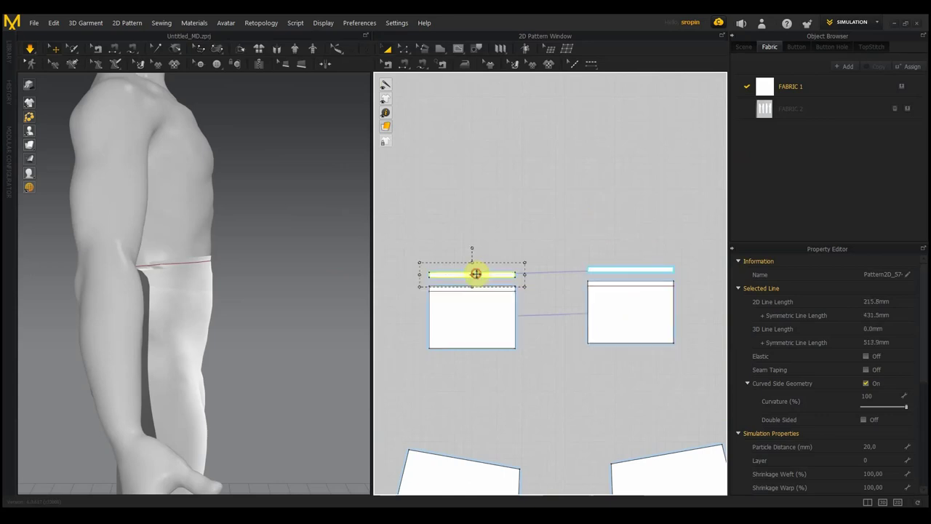
{"action": "left_click", "coordinate": [607, 267], "text": "shift"}
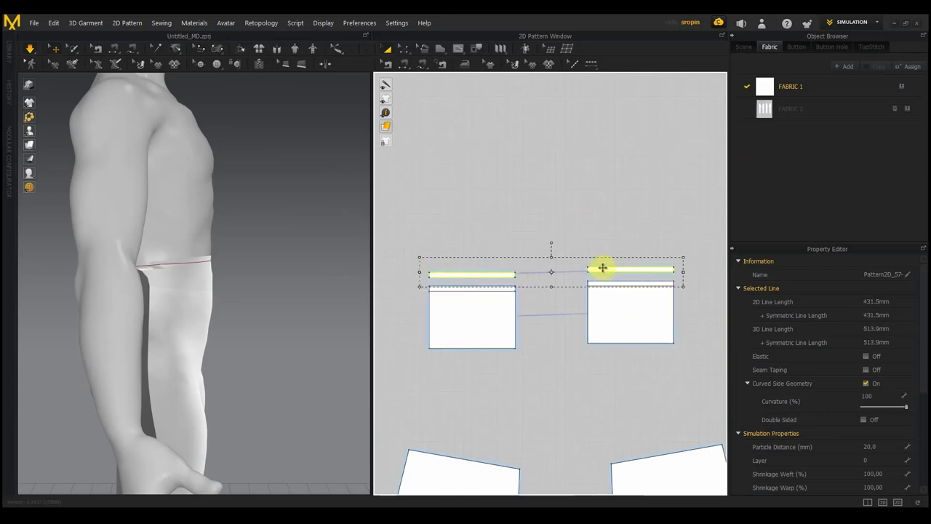
{"action": "key", "text": "Delete"}
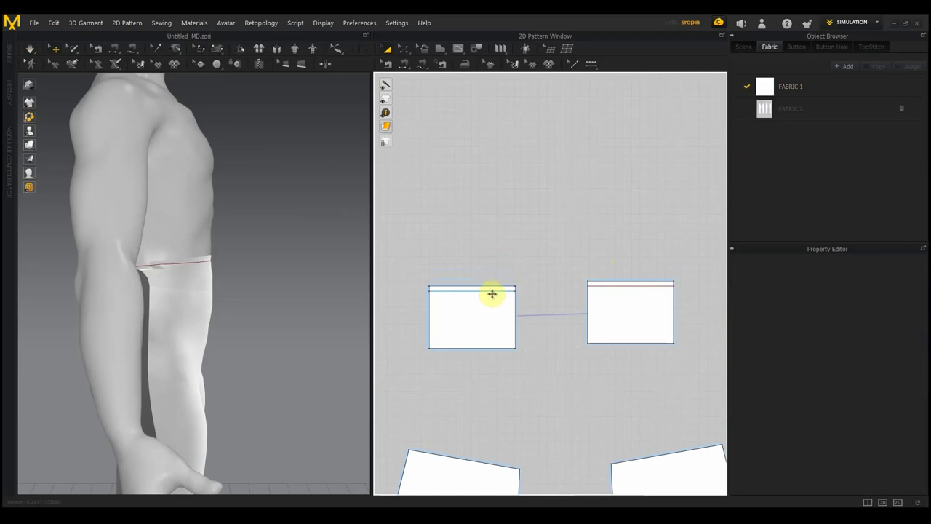
{"action": "key", "text": "space"}
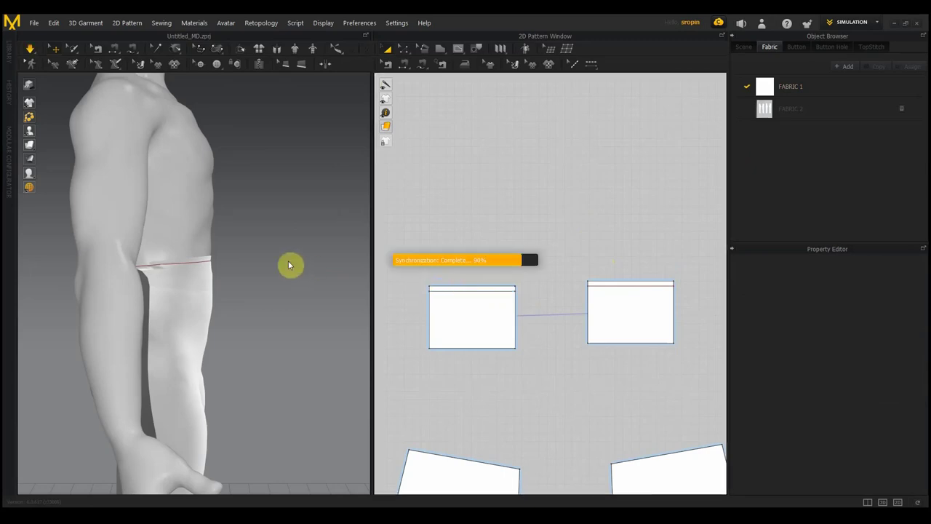
{"action": "right_click_drag", "start_coordinate": [298, 269], "coordinate": [155, 269]}
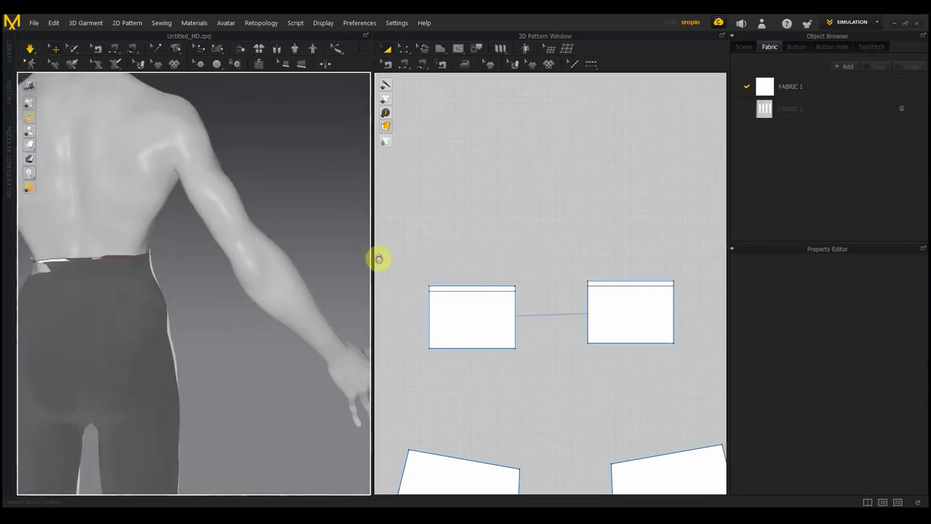
Step: Clear the waistband selection and frame the lower legs and feet from an angled side view
{"action": "left_click", "coordinate": [131, 260]}
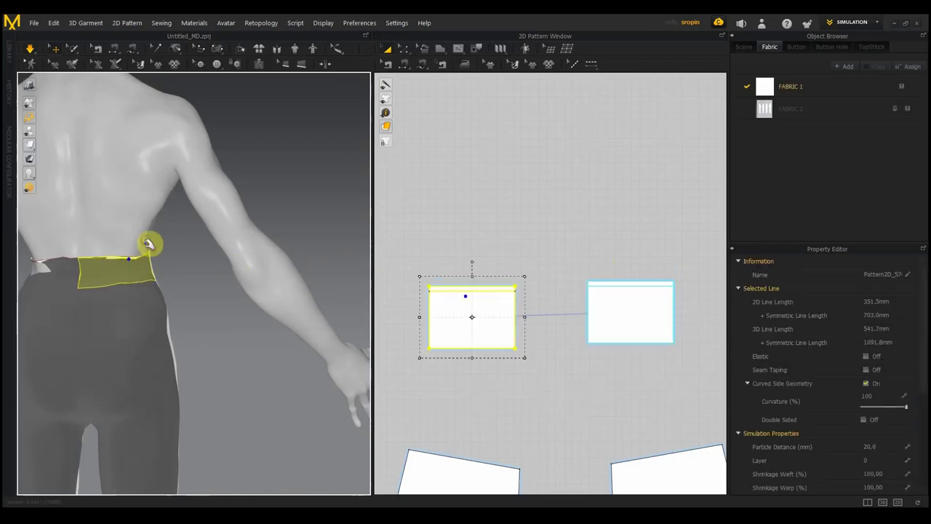
{"action": "left_click", "coordinate": [29, 251]}
{"action": "left_click", "coordinate": [37, 257]}
{"action": "left_click", "coordinate": [37, 258]}
{"action": "mouse_move", "coordinate": [293, 219]}
{"action": "right_mouse_down"}
{"action": "mouse_move", "coordinate": [124, 218]}
{"action": "mouse_move", "coordinate": [197, 225]}
{"action": "mouse_move", "coordinate": [203, 235]}
{"action": "right_mouse_up"}
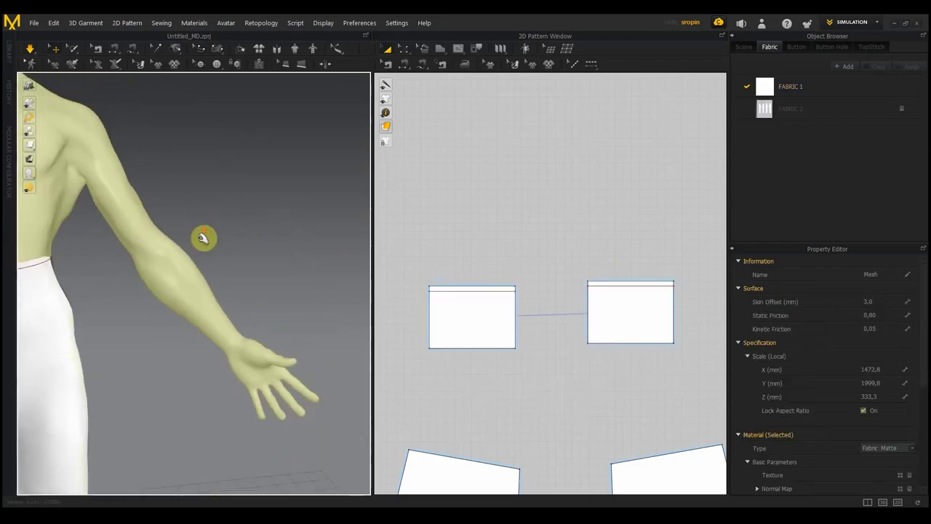
{"action": "scroll", "coordinate": [197, 237], "scroll_direction": "down", "scroll_amount": 2}
{"action": "scroll", "coordinate": [196, 237], "scroll_direction": "down", "scroll_amount": 3}
{"action": "scroll", "coordinate": [313, 287], "scroll_direction": "up", "scroll_amount": 1}
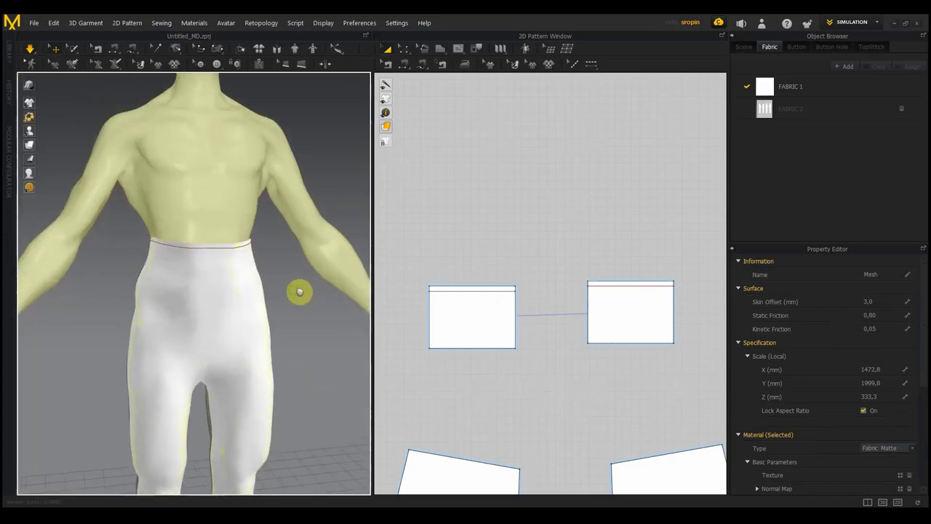
{"action": "scroll", "coordinate": [299, 293], "scroll_direction": "up", "scroll_amount": 3}
{"action": "middle_click_drag", "start_coordinate": [253, 131], "coordinate": [262, 270]}
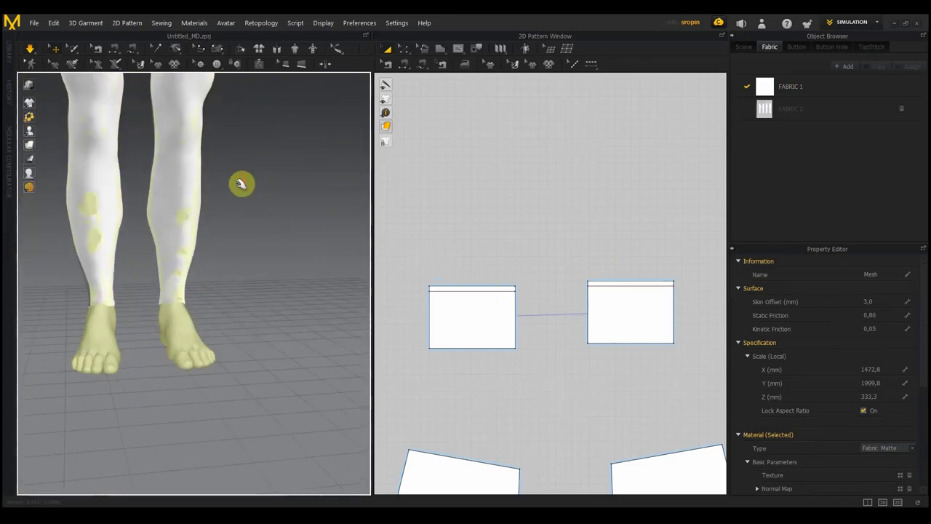
{"action": "scroll", "coordinate": [236, 218], "scroll_direction": "up", "scroll_amount": 1}
{"action": "scroll", "coordinate": [231, 226], "scroll_direction": "up", "scroll_amount": 2}
{"action": "scroll", "coordinate": [227, 230], "scroll_direction": "up", "scroll_amount": 2}
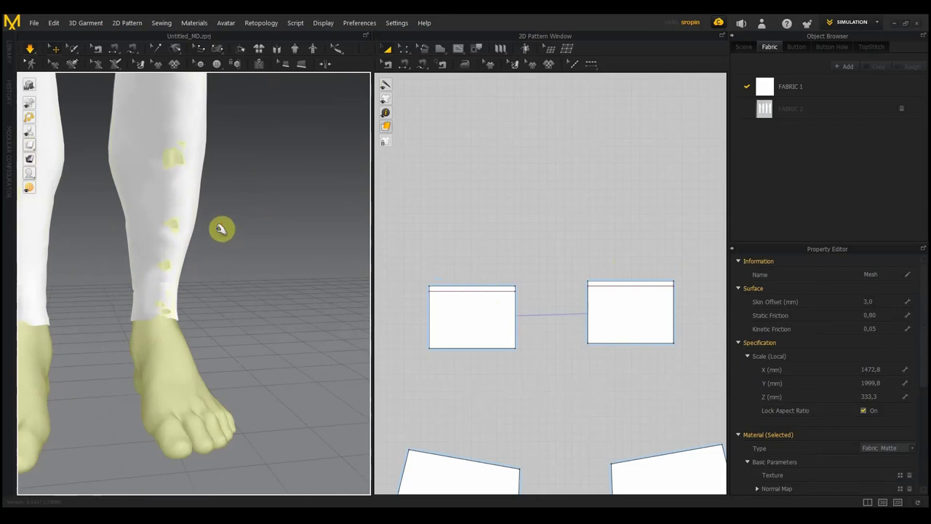
{"action": "right_click_drag", "start_coordinate": [226, 211], "coordinate": [301, 216]}
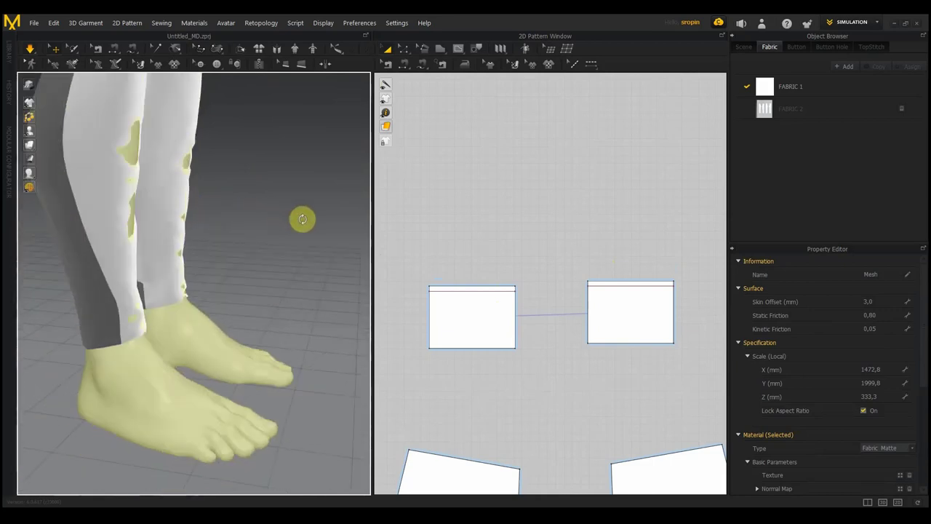
Step: Tug the back-leg cloth several times to test how the hems drape above the ankles
{"action": "left_click", "coordinate": [138, 146]}
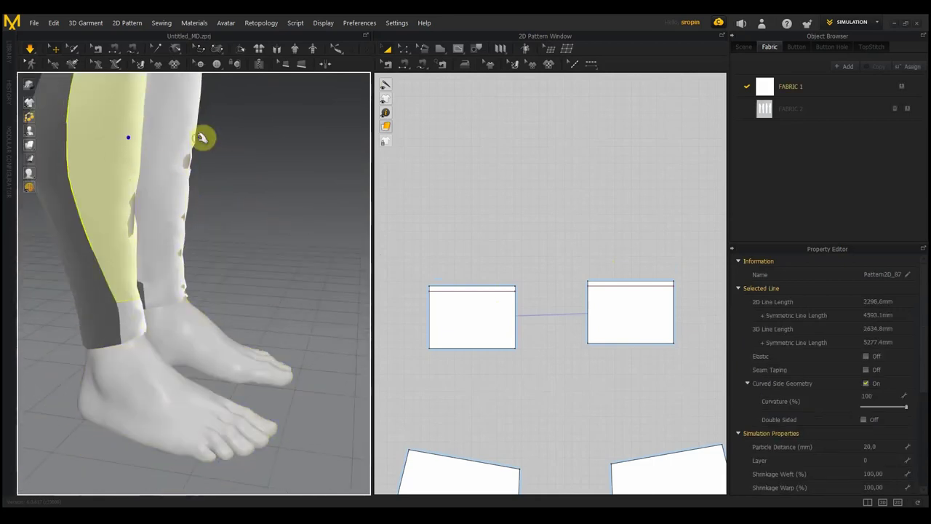
{"action": "left_click", "coordinate": [133, 210]}
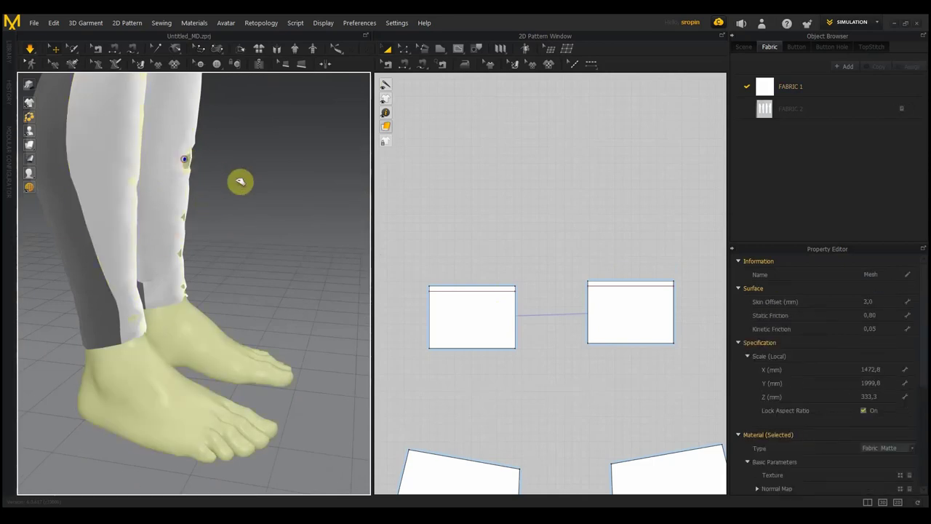
{"action": "mouse_move", "coordinate": [183, 150]}
{"action": "left_mouse_down"}
{"action": "mouse_move", "coordinate": [266, 168]}
{"action": "mouse_move", "coordinate": [256, 166]}
{"action": "left_mouse_up"}
{"action": "mouse_move", "coordinate": [256, 166]}
{"action": "right_mouse_down"}
{"action": "mouse_move", "coordinate": [208, 170]}
{"action": "mouse_move", "coordinate": [216, 203]}
{"action": "right_mouse_up"}
{"action": "mouse_move", "coordinate": [187, 210]}
{"action": "left_mouse_down"}
{"action": "mouse_move", "coordinate": [233, 223]}
{"action": "mouse_move", "coordinate": [229, 233]}
{"action": "left_mouse_up"}
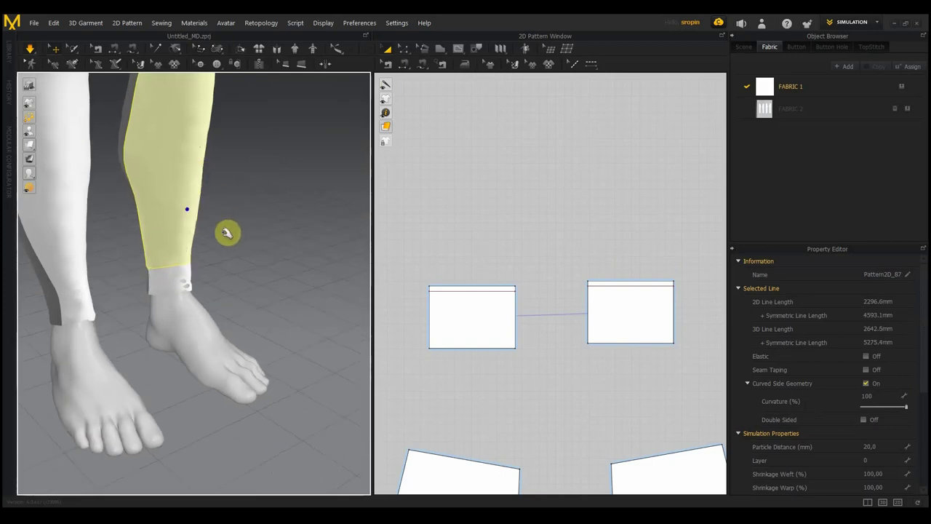
{"action": "mouse_move", "coordinate": [183, 235]}
{"action": "right_mouse_down"}
{"action": "mouse_move", "coordinate": [106, 231]}
{"action": "mouse_move", "coordinate": [167, 225]}
{"action": "right_mouse_up"}
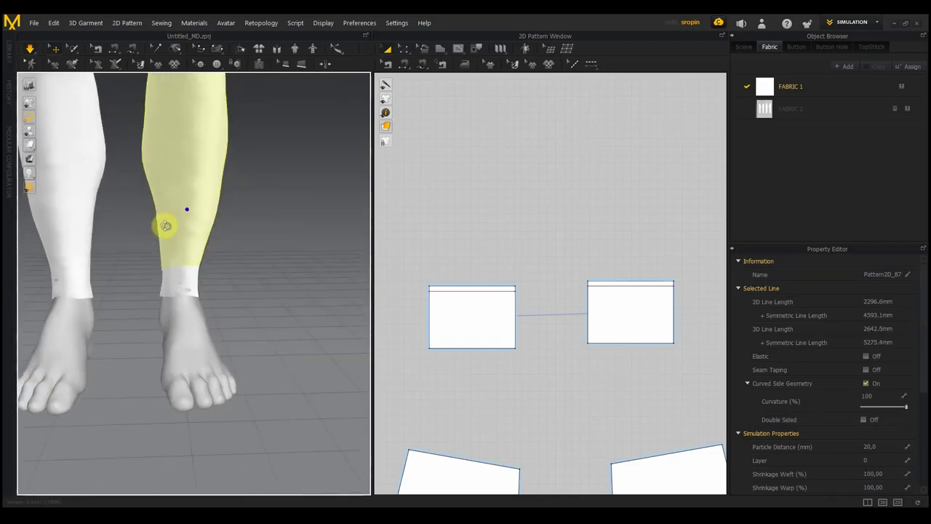
{"action": "mouse_move", "coordinate": [521, 387]}
{"action": "right_mouse_down"}
{"action": "mouse_move", "coordinate": [526, 402]}
{"action": "mouse_move", "coordinate": [513, 73]}
{"action": "right_mouse_up"}
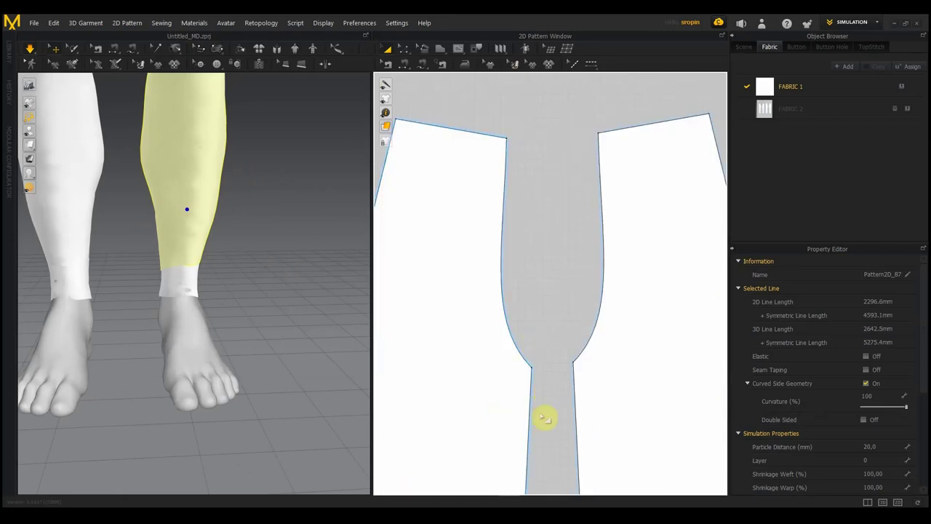
Step: Zoom out and pan to the leg hems, picking the left leg piece's bottom edge
{"action": "right_click_drag", "start_coordinate": [545, 415], "coordinate": [555, 280]}
{"action": "scroll", "coordinate": [568, 142], "scroll_direction": "up", "scroll_amount": 2}
{"action": "scroll", "coordinate": [559, 276], "scroll_direction": "down", "scroll_amount": 2}
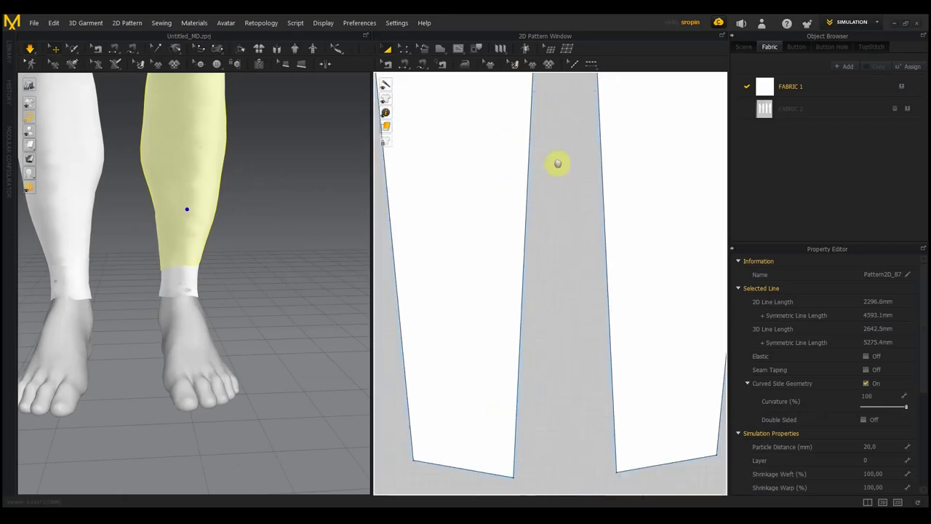
{"action": "scroll", "coordinate": [548, 320], "scroll_direction": "down", "scroll_amount": 1}
{"action": "scroll", "coordinate": [548, 320], "scroll_direction": "down", "scroll_amount": 3}
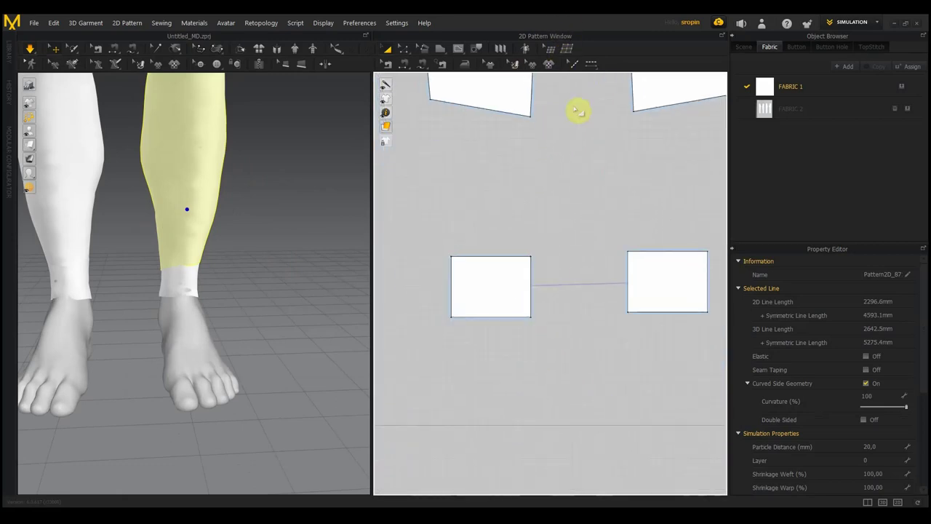
{"action": "right_click_drag", "start_coordinate": [576, 178], "coordinate": [549, 232]}
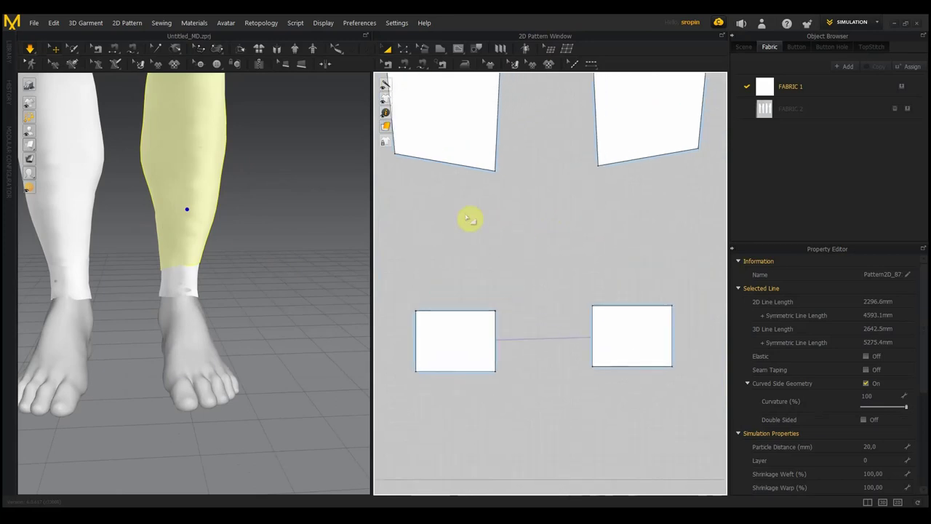
{"action": "left_click", "coordinate": [465, 165]}
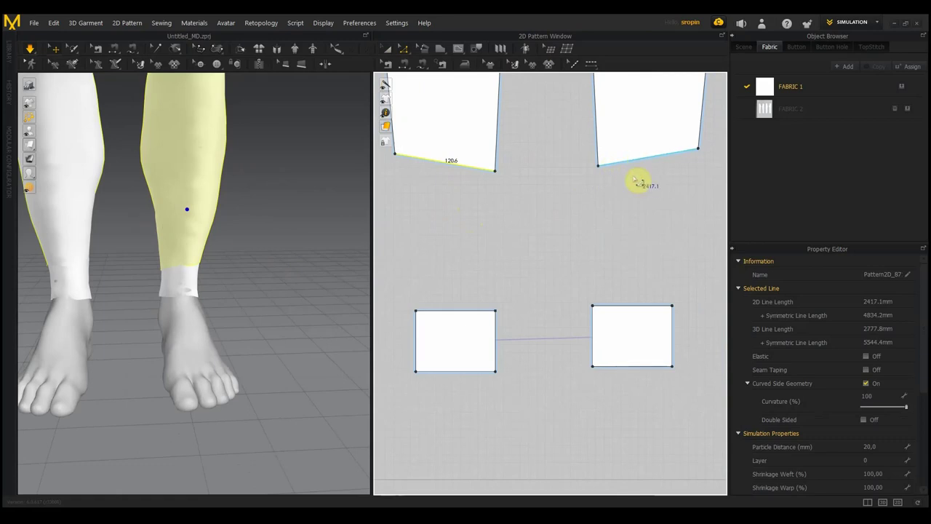
Step: Reframe the pieces and select a hem edge showing its 120.6 mm length
{"action": "scroll", "coordinate": [613, 213], "scroll_direction": "up", "scroll_amount": 1}
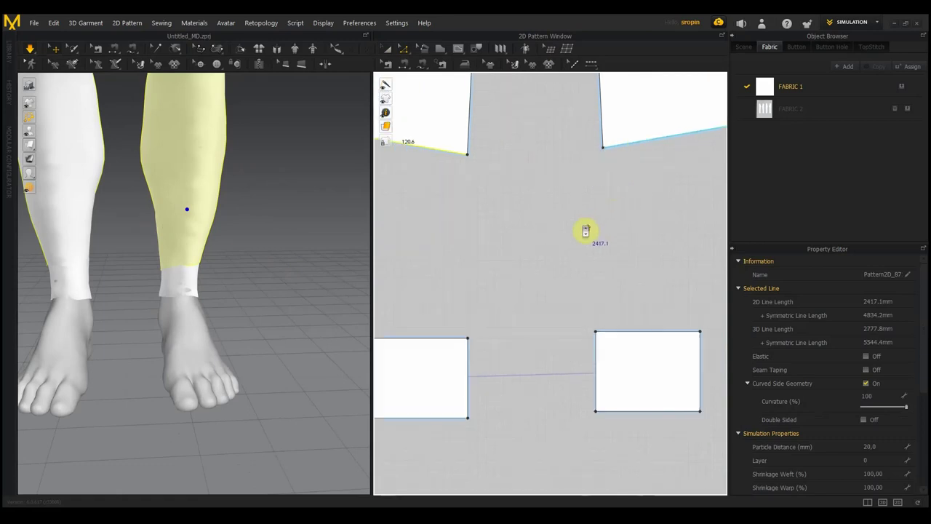
{"action": "scroll", "coordinate": [586, 228], "scroll_direction": "down", "scroll_amount": 4}
{"action": "mouse_move", "coordinate": [588, 229]}
{"action": "right_mouse_down"}
{"action": "mouse_move", "coordinate": [619, 233]}
{"action": "mouse_move", "coordinate": [606, 270]}
{"action": "mouse_move", "coordinate": [584, 257]}
{"action": "mouse_move", "coordinate": [499, 272]}
{"action": "right_mouse_up"}
{"action": "scroll", "coordinate": [583, 258], "scroll_direction": "down", "scroll_amount": 3}
{"action": "left_click", "coordinate": [552, 275]}
{"action": "left_click", "coordinate": [470, 264]}
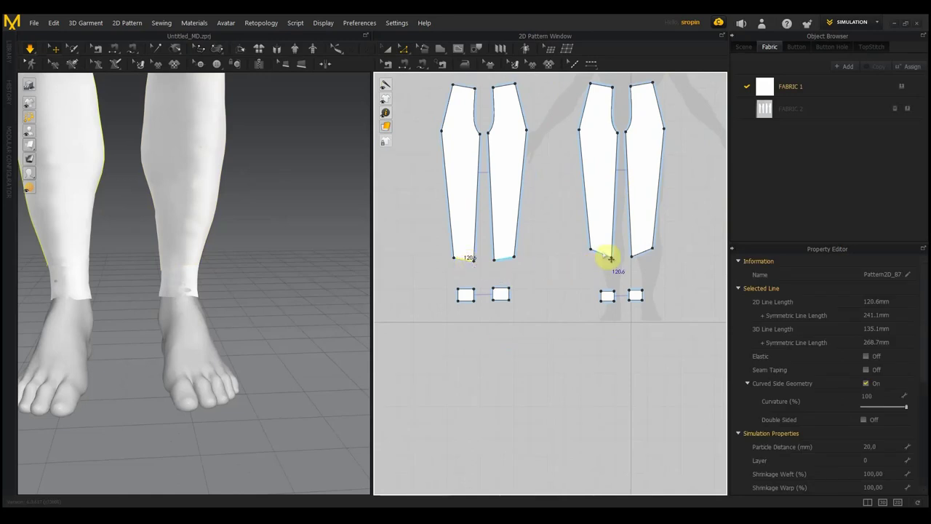
Step: Select both trouser legs' bottom hem edges and offset them as internal fold lines (strength 5, angle 180)
{"action": "left_click", "coordinate": [608, 247]}
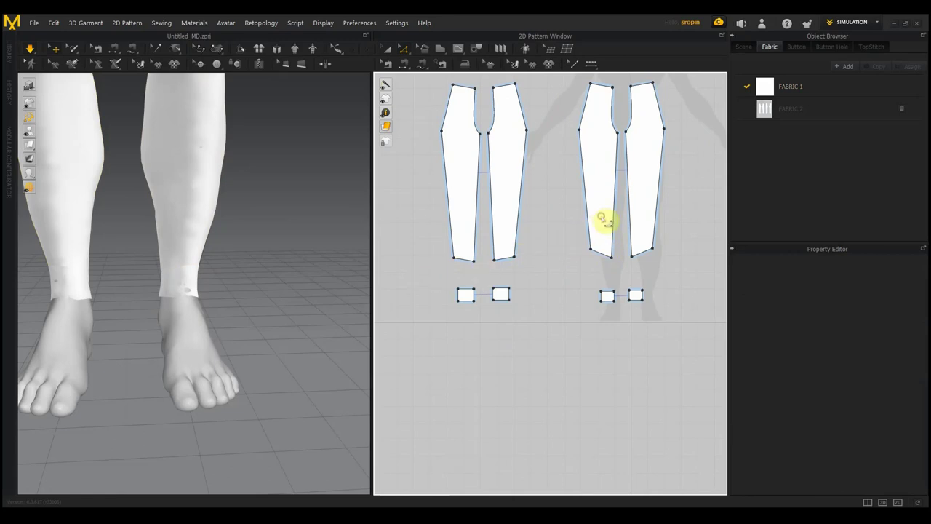
{"action": "left_click", "coordinate": [387, 48]}
{"action": "left_click", "coordinate": [608, 181]}
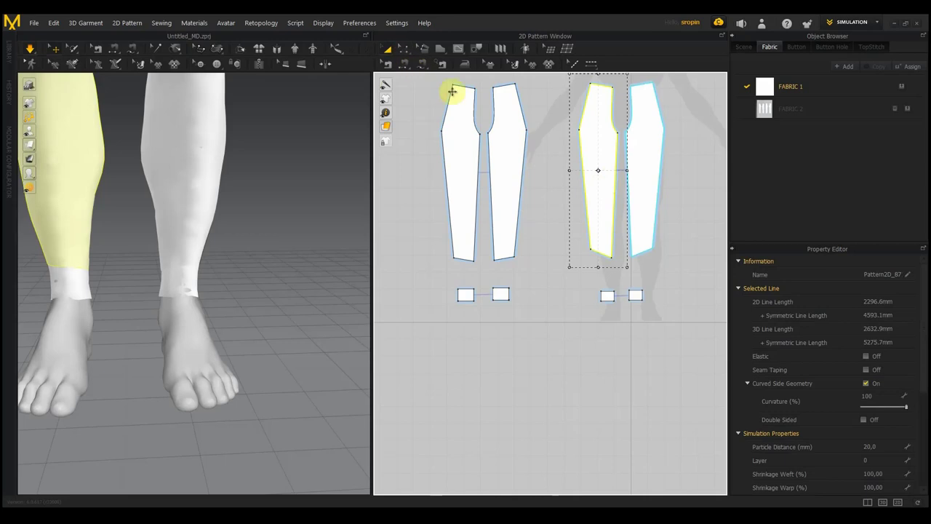
{"action": "scroll", "coordinate": [614, 274], "scroll_direction": "up", "scroll_amount": 3}
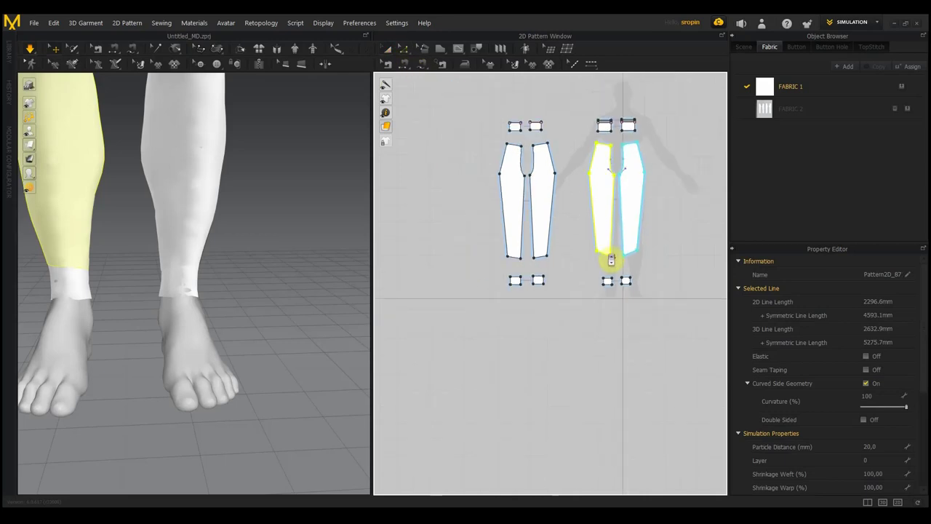
{"action": "left_click", "coordinate": [601, 245]}
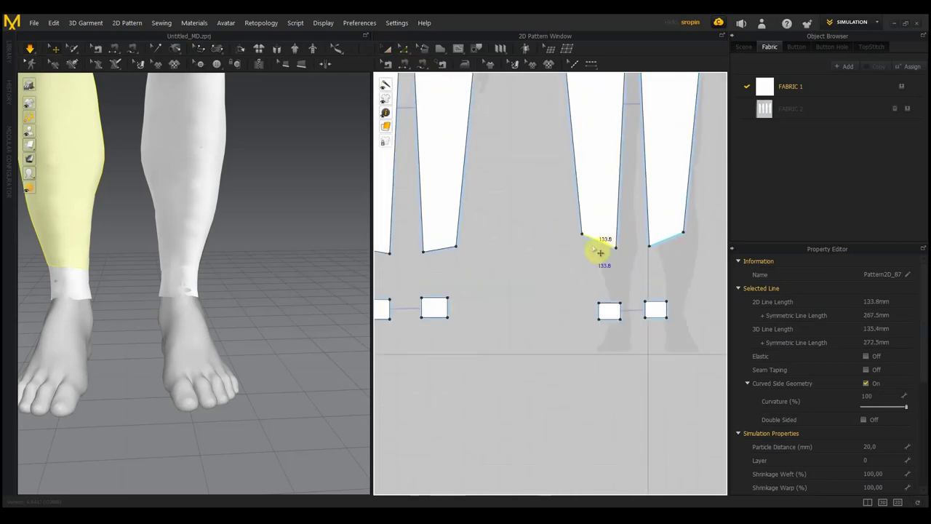
{"action": "scroll", "coordinate": [569, 253], "scroll_direction": "down", "scroll_amount": 2}
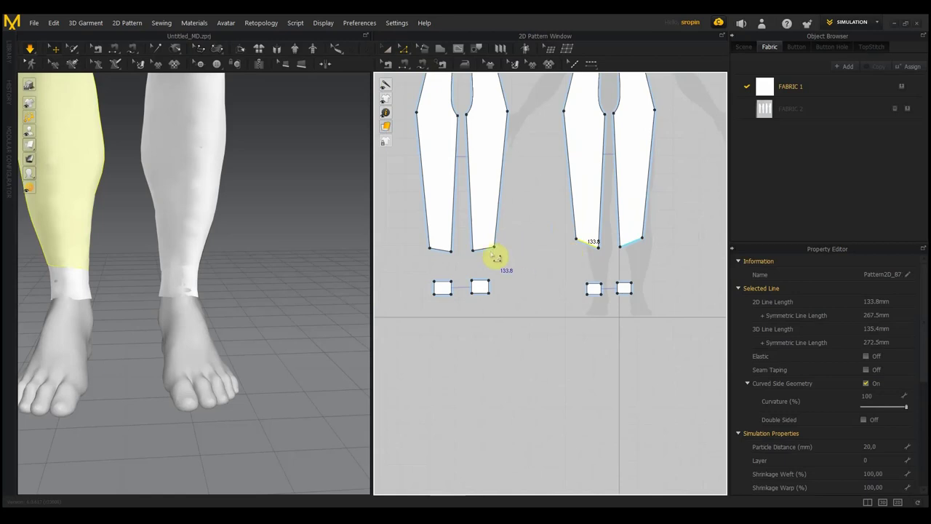
{"action": "left_click", "coordinate": [441, 249]}
{"action": "left_click", "coordinate": [445, 251], "text": "shift"}
{"action": "right_click", "coordinate": [445, 251]}
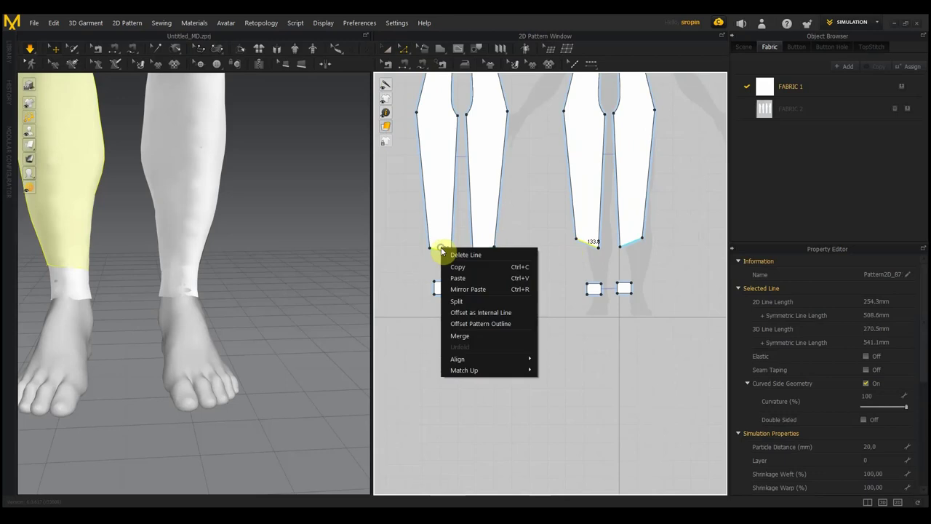
{"action": "left_click", "coordinate": [487, 319]}
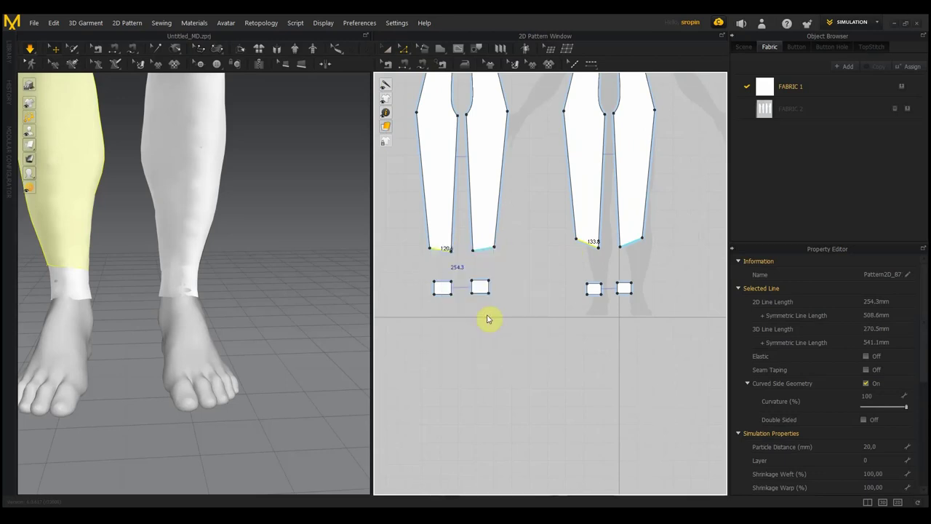
{"action": "left_click", "coordinate": [443, 301]}
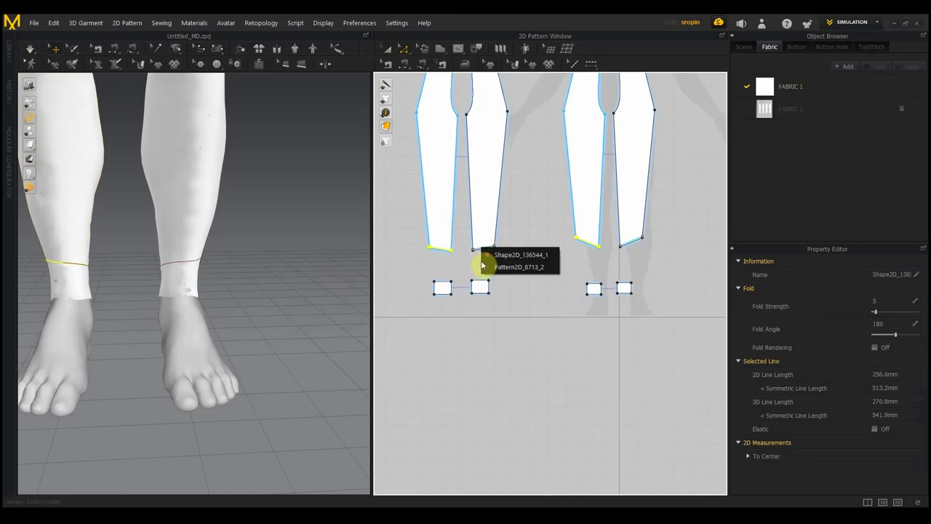
{"action": "left_click", "coordinate": [530, 233]}
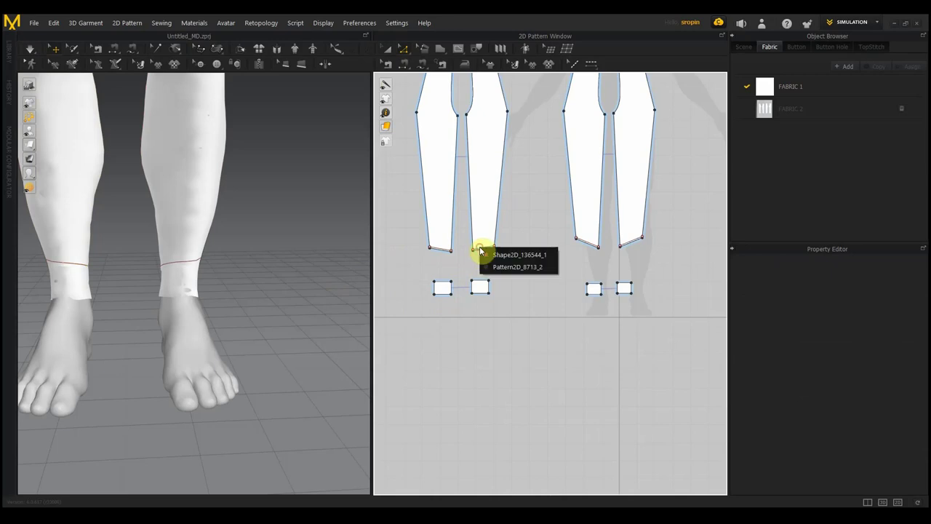
{"action": "left_click", "coordinate": [262, 283]}
{"action": "right_click", "coordinate": [263, 283]}
{"action": "mouse_move", "coordinate": [257, 266]}
{"action": "middle_mouse_down"}
{"action": "mouse_move", "coordinate": [303, 271]}
{"action": "mouse_move", "coordinate": [294, 252]}
{"action": "middle_mouse_up"}
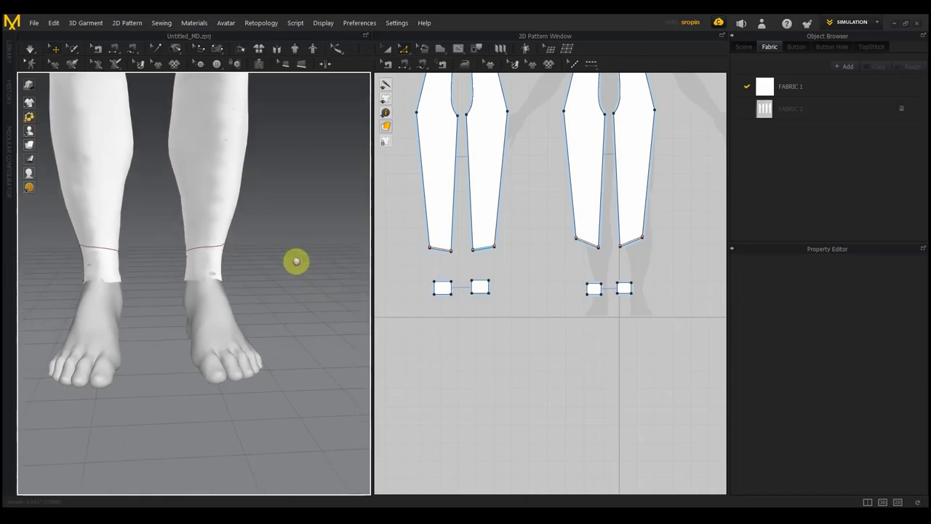
{"action": "mouse_move", "coordinate": [294, 252]}
{"action": "right_mouse_down"}
{"action": "mouse_move", "coordinate": [189, 254]}
{"action": "mouse_move", "coordinate": [82, 238]}
{"action": "mouse_move", "coordinate": [264, 240]}
{"action": "right_mouse_up"}
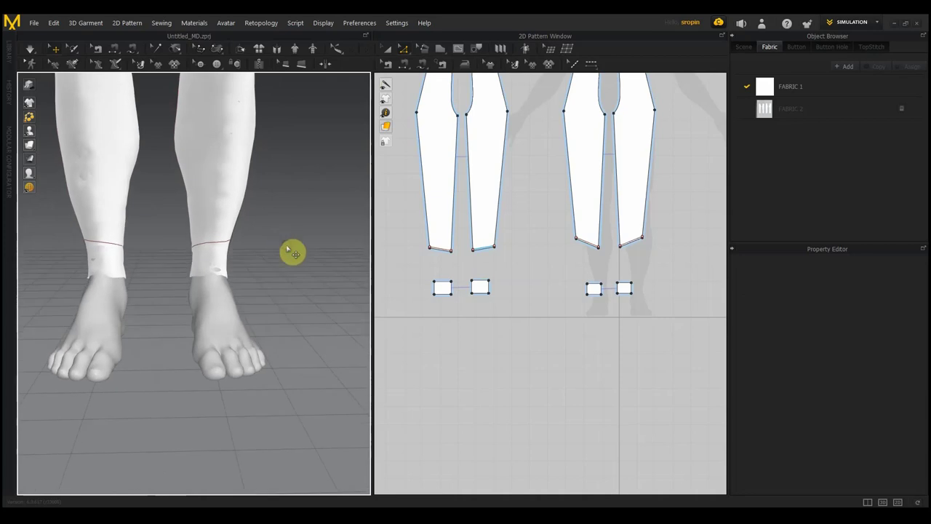
{"action": "scroll", "coordinate": [293, 252], "scroll_direction": "down", "scroll_amount": 2}
{"action": "scroll", "coordinate": [290, 251], "scroll_direction": "down", "scroll_amount": 2}
{"action": "scroll", "coordinate": [290, 251], "scroll_direction": "down", "scroll_amount": 2}
{"action": "scroll", "coordinate": [289, 251], "scroll_direction": "down", "scroll_amount": 2}
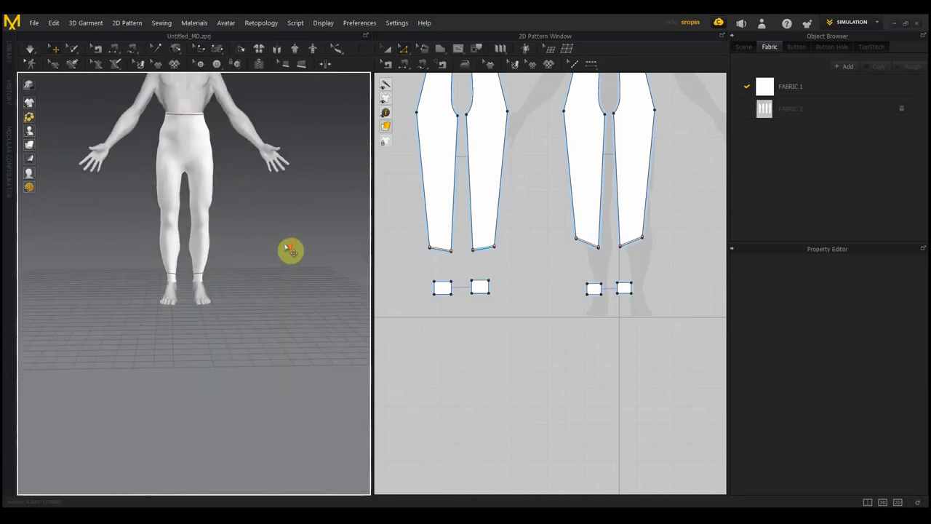
{"action": "middle_click_drag", "start_coordinate": [288, 235], "coordinate": [279, 346]}
{"action": "key", "text": "1"}
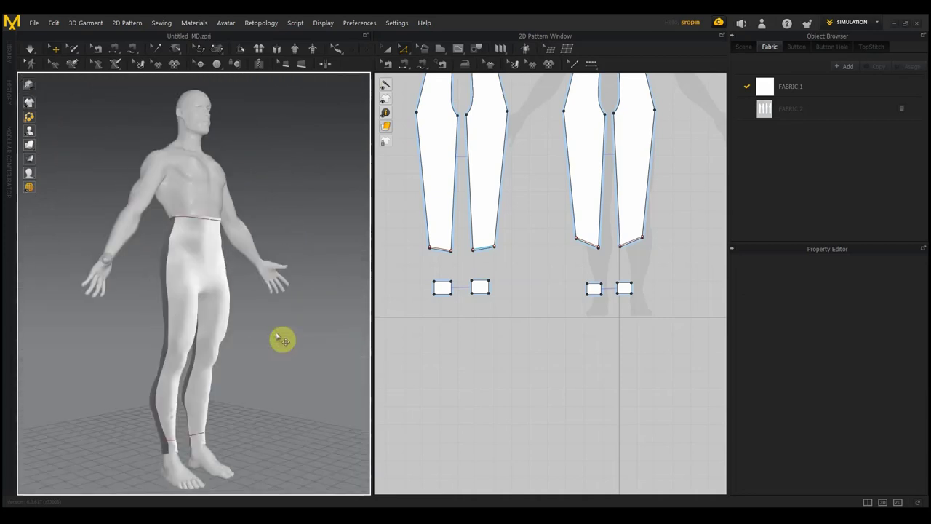
{"action": "key", "text": "2"}
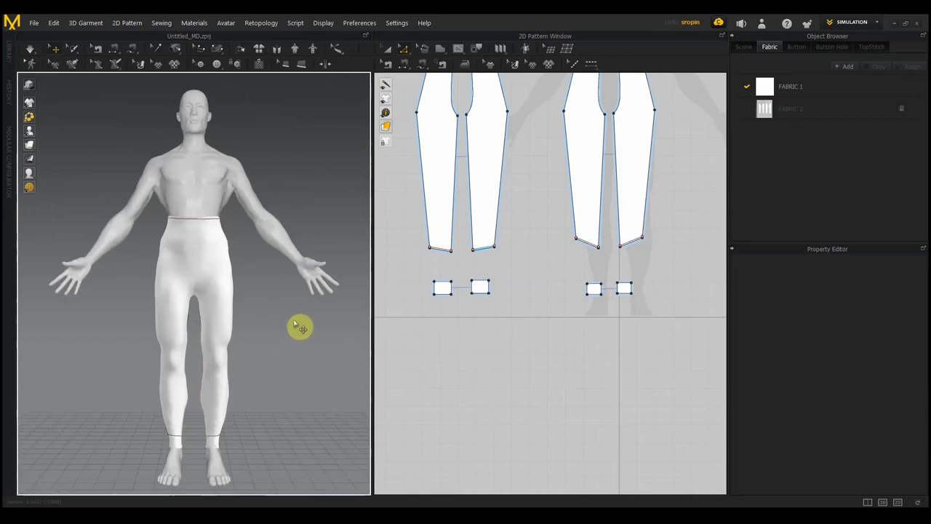
{"action": "scroll", "coordinate": [296, 320], "scroll_direction": "up", "scroll_amount": 2}
{"action": "scroll", "coordinate": [300, 291], "scroll_direction": "up", "scroll_amount": 3}
{"action": "scroll", "coordinate": [298, 254], "scroll_direction": "down", "scroll_amount": 1}
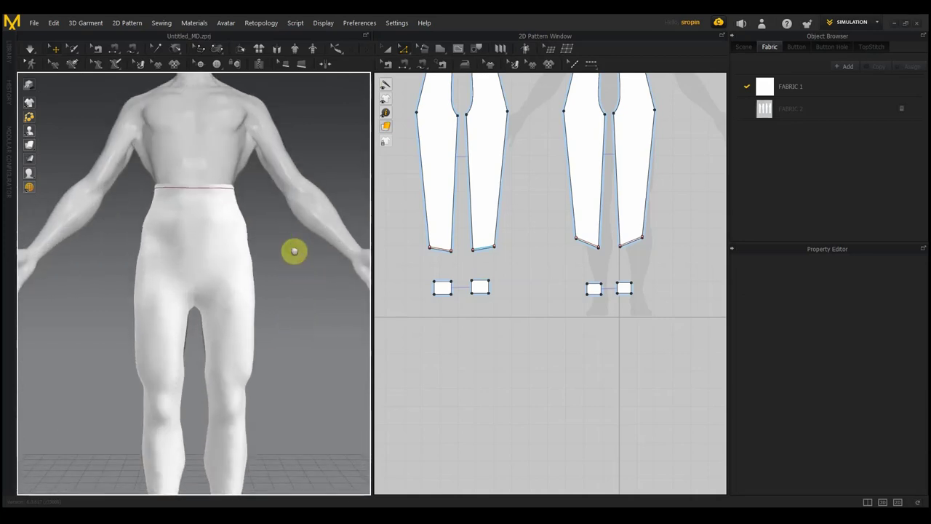
{"action": "scroll", "coordinate": [295, 250], "scroll_direction": "down", "scroll_amount": 2}
{"action": "middle_click_drag", "start_coordinate": [550, 143], "coordinate": [551, 267]}
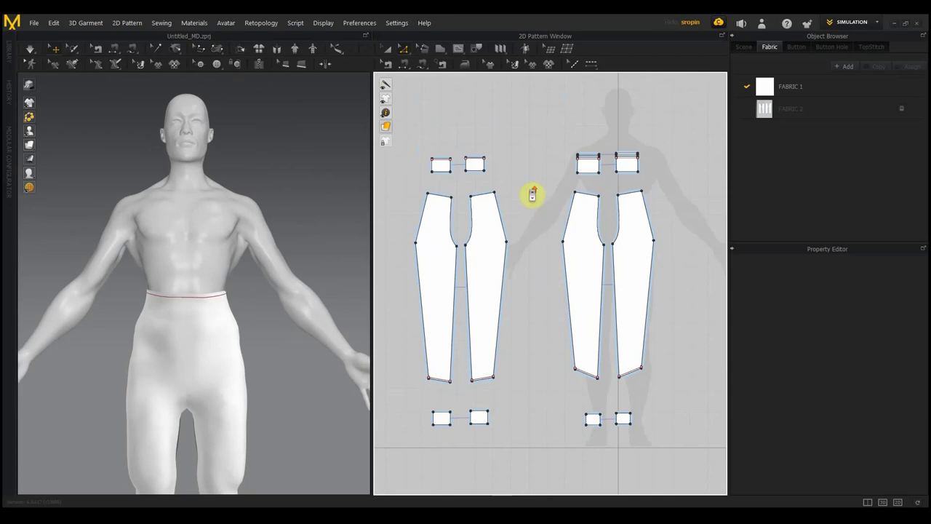
{"action": "scroll", "coordinate": [532, 195], "scroll_direction": "up", "scroll_amount": 4}
{"action": "middle_click_drag", "start_coordinate": [531, 201], "coordinate": [669, 197]}
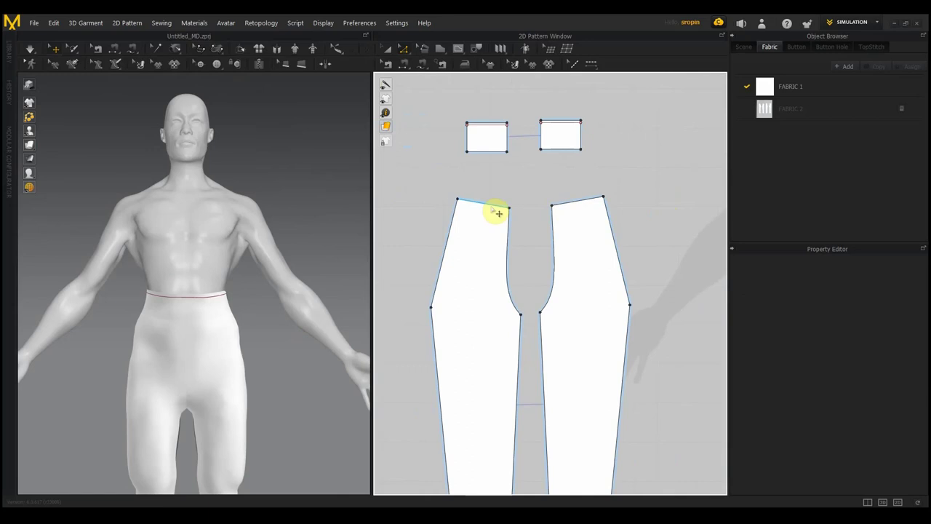
Step: Offset both trouser pieces' top waist edges as internal lines 11.0 mm below
{"action": "left_click", "coordinate": [503, 210]}
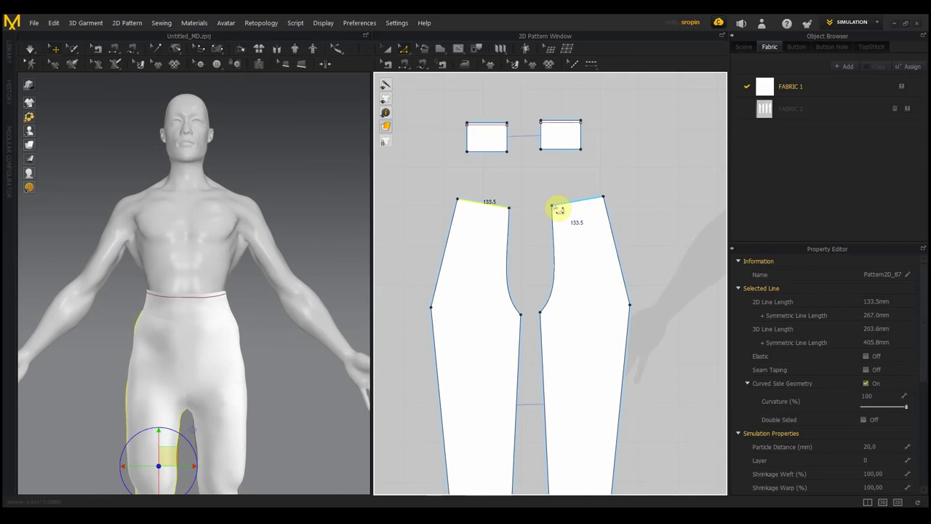
{"action": "scroll", "coordinate": [560, 208], "scroll_direction": "down", "scroll_amount": 3}
{"action": "left_click", "coordinate": [675, 209], "text": "shift"}
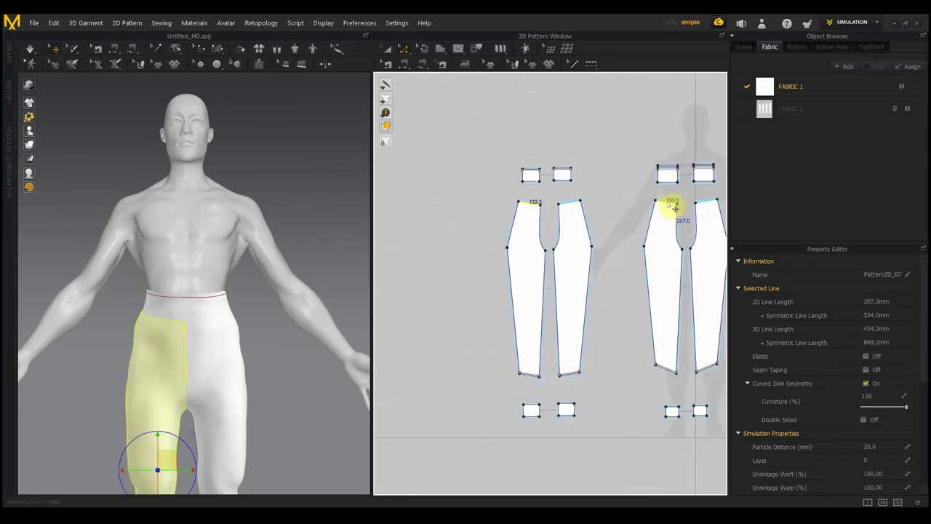
{"action": "right_click", "coordinate": [675, 209]}
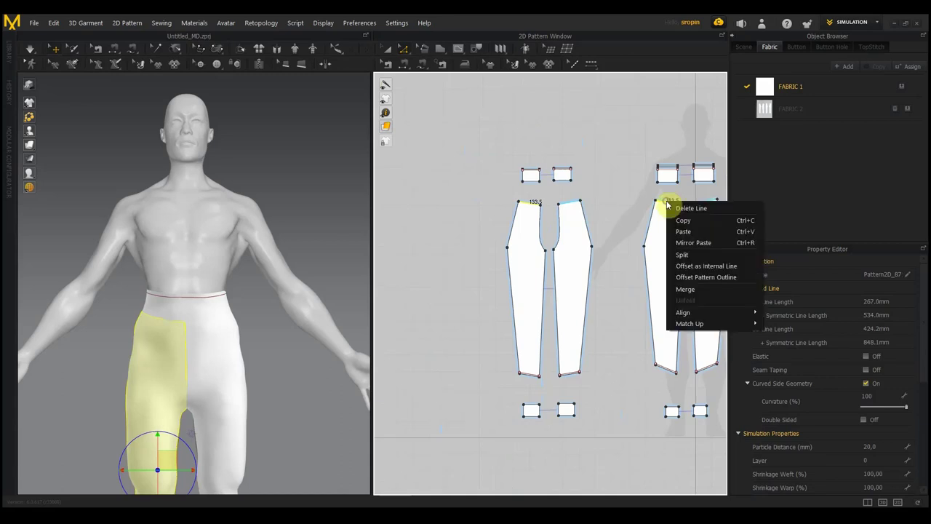
{"action": "left_click", "coordinate": [696, 268]}
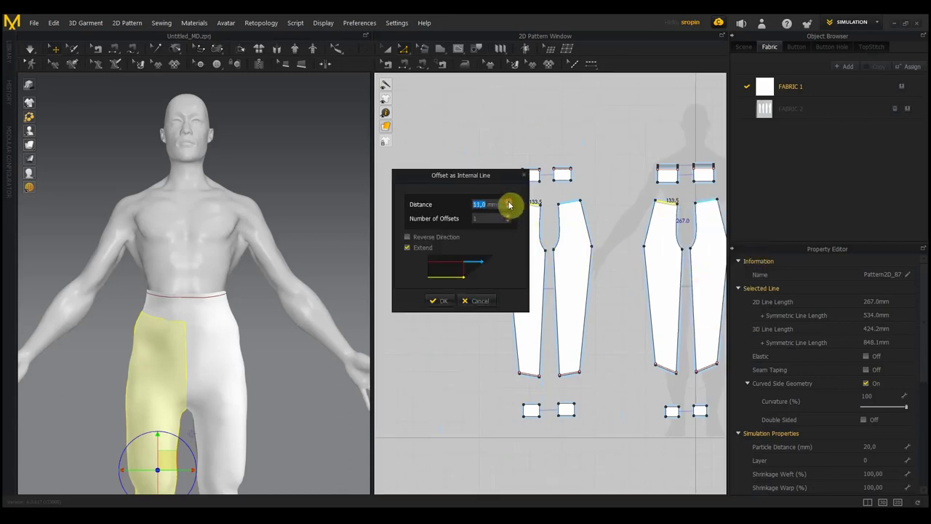
{"action": "left_click", "coordinate": [440, 301]}
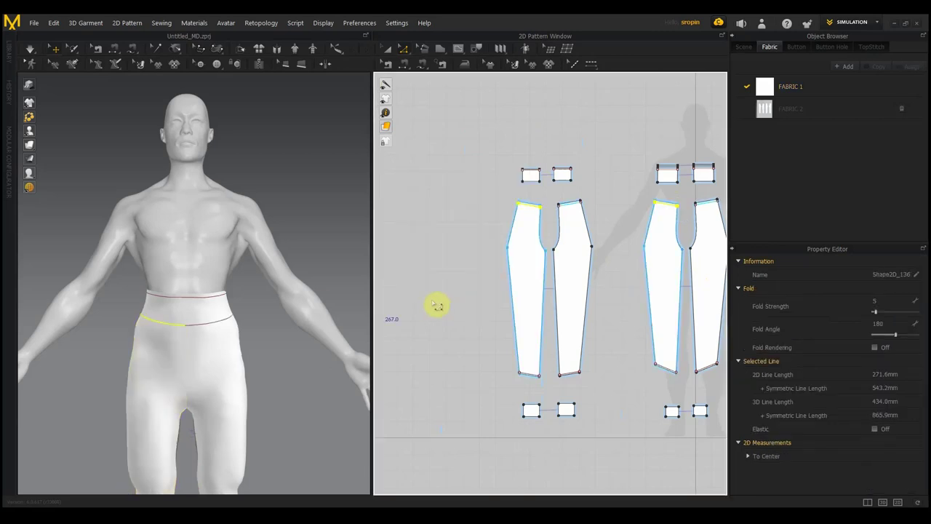
Step: Clear the selection and simulate the pants on the avatar
{"action": "scroll", "coordinate": [280, 300], "scroll_direction": "up", "scroll_amount": 2}
{"action": "scroll", "coordinate": [260, 297], "scroll_direction": "up", "scroll_amount": 3}
{"action": "scroll", "coordinate": [270, 306], "scroll_direction": "up", "scroll_amount": 2}
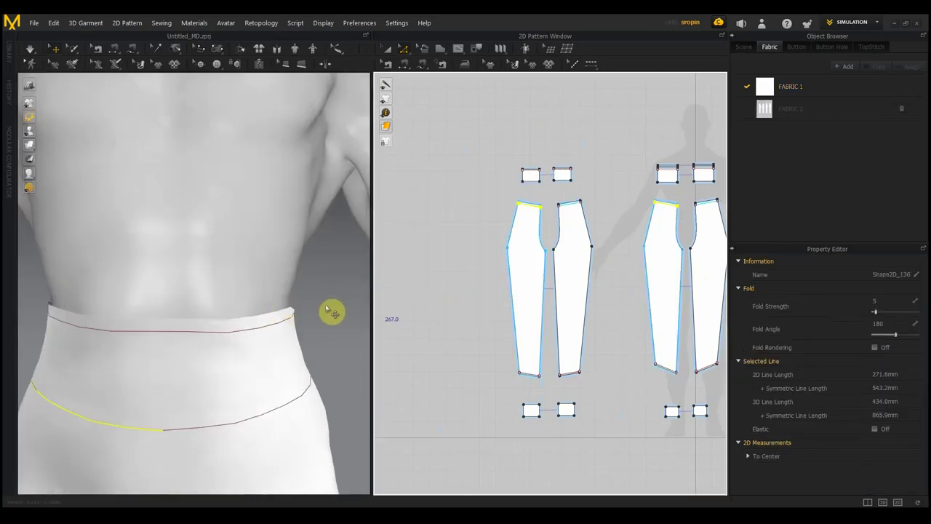
{"action": "left_click", "coordinate": [331, 311]}
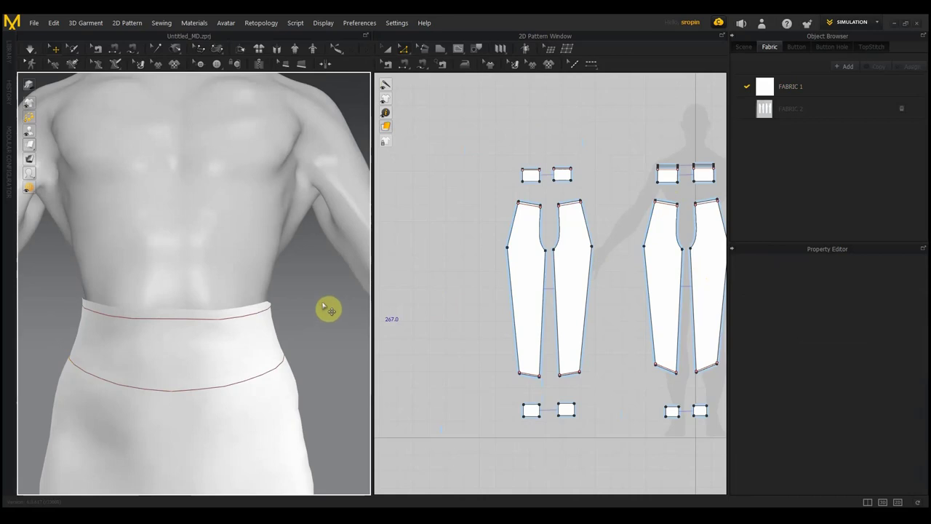
{"action": "scroll", "coordinate": [329, 311], "scroll_direction": "down", "scroll_amount": 1}
{"action": "scroll", "coordinate": [323, 303], "scroll_direction": "down", "scroll_amount": 3}
{"action": "scroll", "coordinate": [327, 306], "scroll_direction": "down", "scroll_amount": 2}
{"action": "key", "text": "space"}
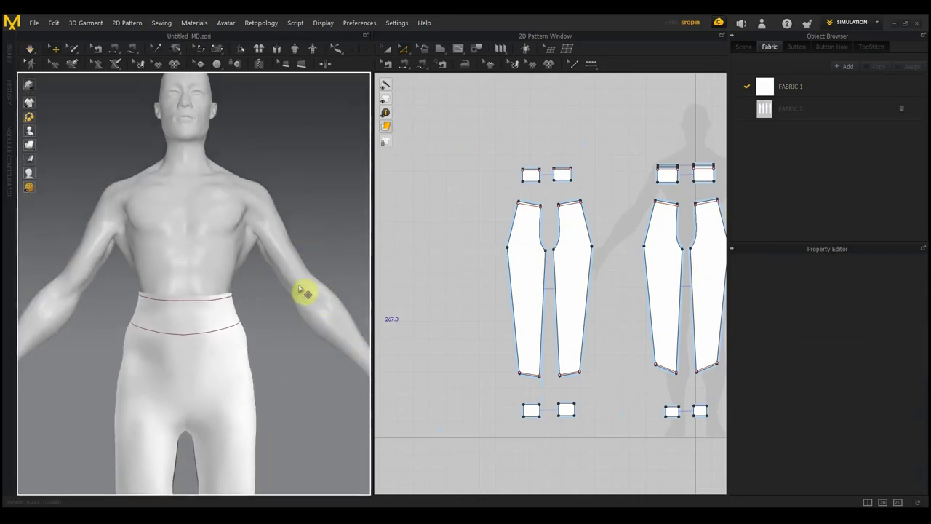
Step: Select the new waist line on the trouser piece and switch to the internal line tool
{"action": "scroll", "coordinate": [560, 198], "scroll_direction": "down", "scroll_amount": 2}
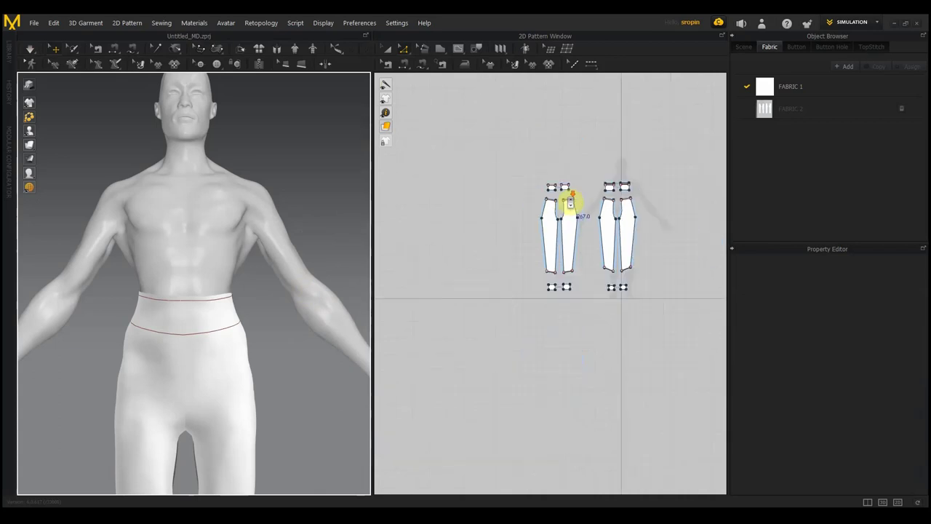
{"action": "scroll", "coordinate": [566, 201], "scroll_direction": "up", "scroll_amount": 4}
{"action": "scroll", "coordinate": [566, 219], "scroll_direction": "up", "scroll_amount": 2}
{"action": "scroll", "coordinate": [567, 234], "scroll_direction": "up", "scroll_amount": 1}
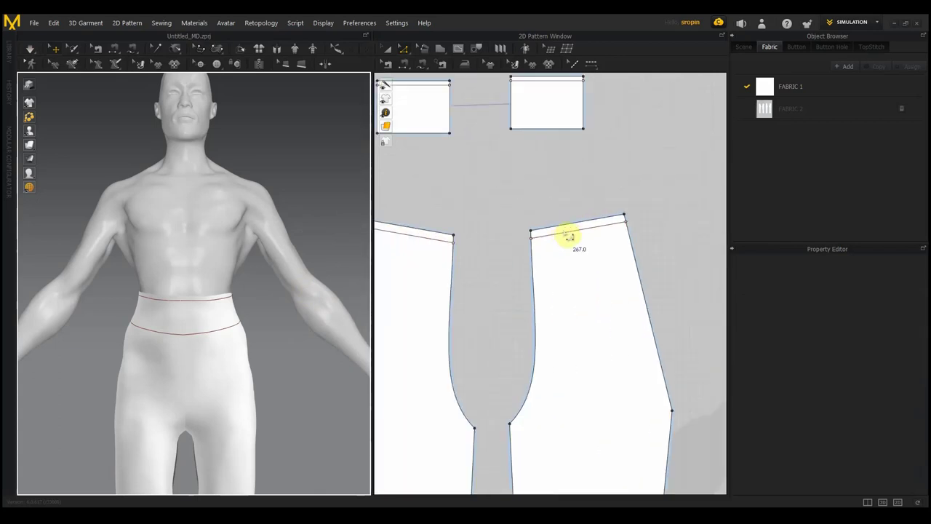
{"action": "left_click", "coordinate": [552, 235]}
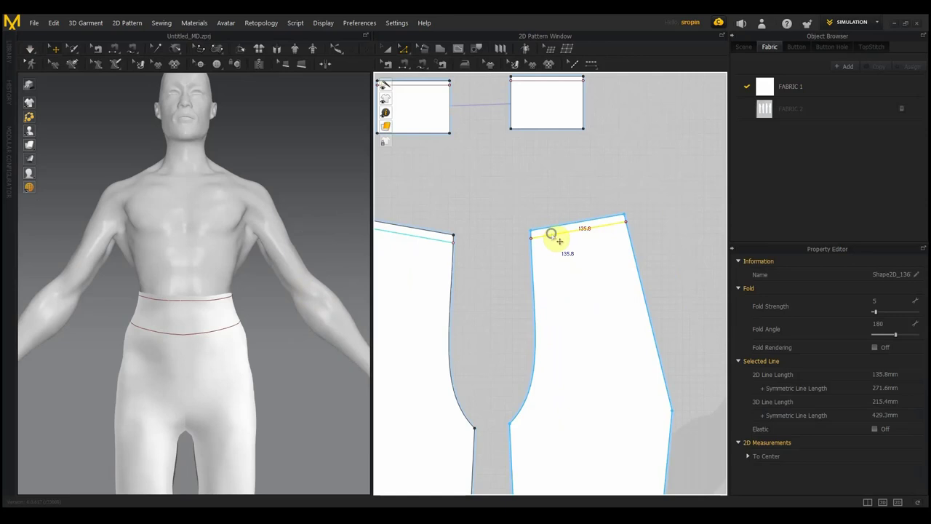
{"action": "right_click", "coordinate": [552, 234]}
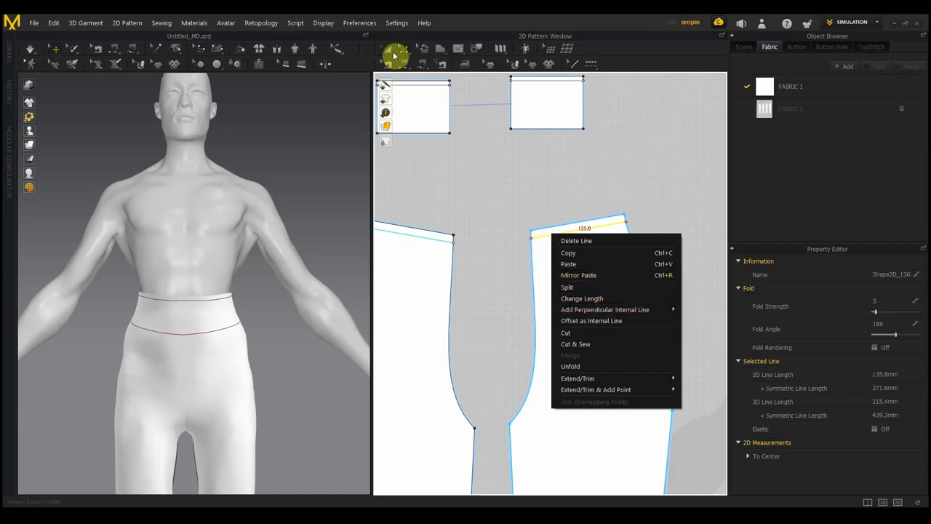
{"action": "left_click", "coordinate": [394, 55]}
{"action": "left_click", "coordinate": [444, 51]}
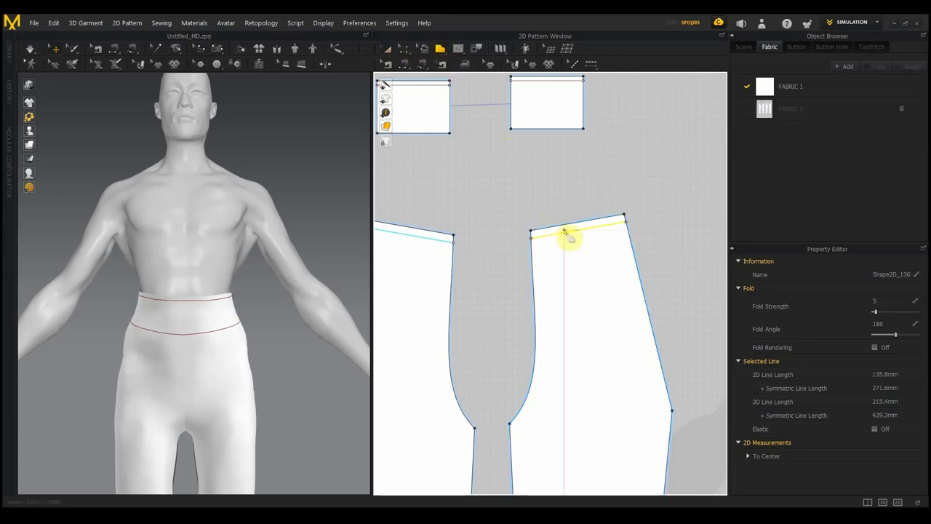
Step: Zoom and pan the 2D Pattern Window to centre the trouser pieces
{"action": "scroll", "coordinate": [494, 245], "scroll_direction": "up", "scroll_amount": 2}
{"action": "scroll", "coordinate": [492, 247], "scroll_direction": "down", "scroll_amount": 5}
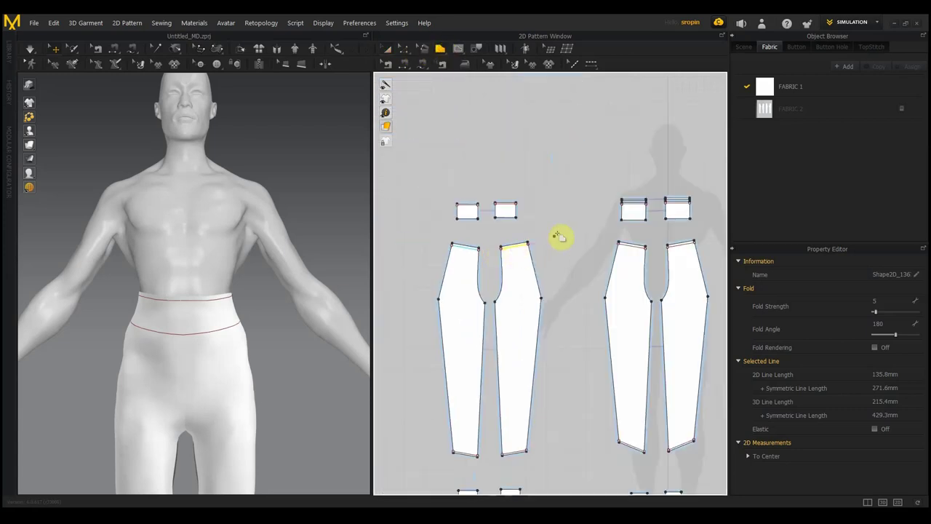
{"action": "scroll", "coordinate": [560, 218], "scroll_direction": "up", "scroll_amount": 1}
{"action": "scroll", "coordinate": [536, 202], "scroll_direction": "down", "scroll_amount": 3}
{"action": "scroll", "coordinate": [542, 207], "scroll_direction": "up", "scroll_amount": 5}
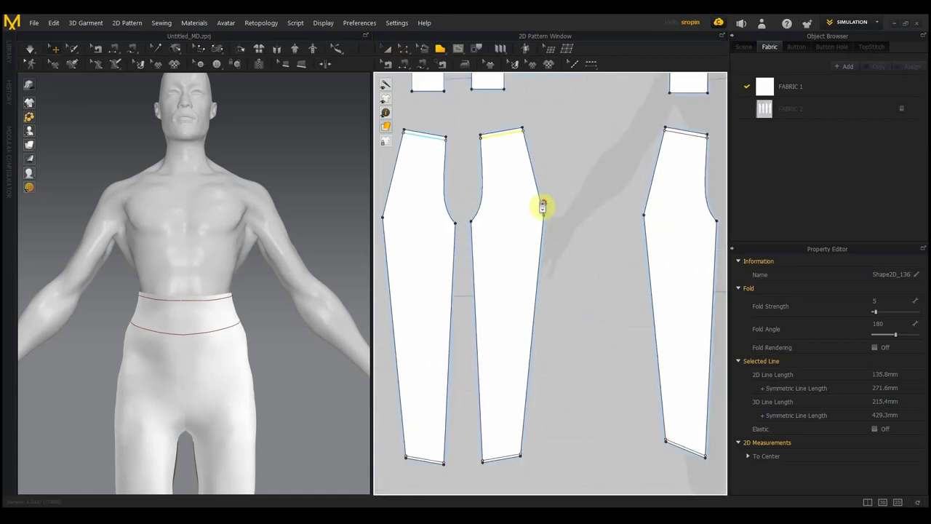
{"action": "scroll", "coordinate": [542, 207], "scroll_direction": "down", "scroll_amount": 1}
{"action": "middle_click_drag", "start_coordinate": [550, 194], "coordinate": [574, 188]}
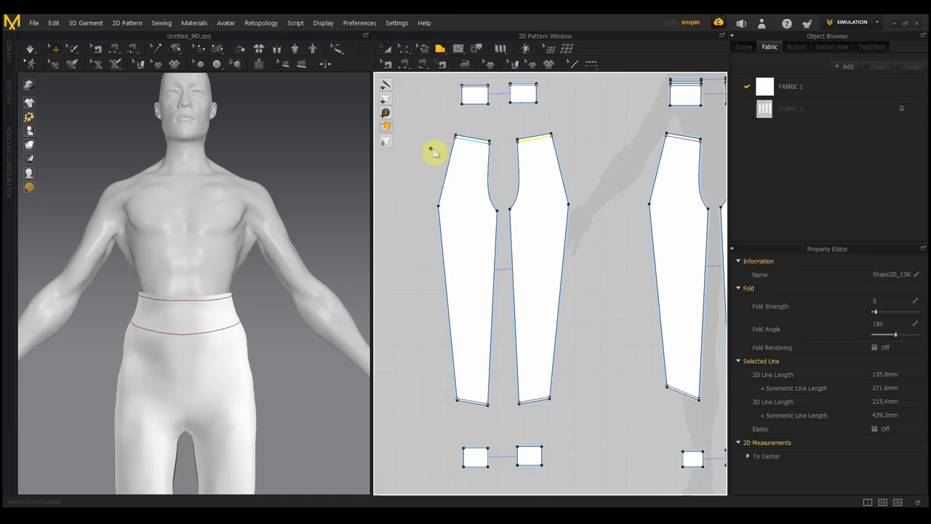
{"action": "scroll", "coordinate": [542, 204], "scroll_direction": "up", "scroll_amount": 1}
{"action": "scroll", "coordinate": [544, 214], "scroll_direction": "up", "scroll_amount": 2}
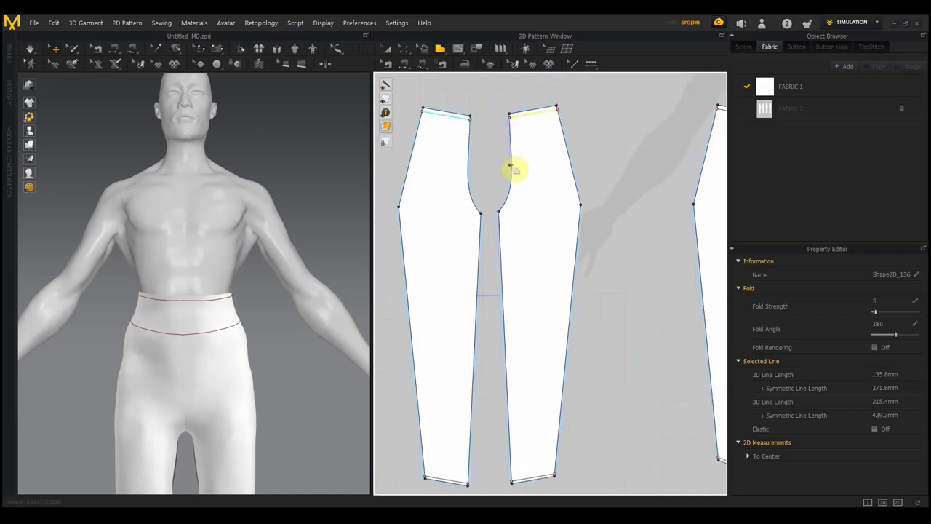
Step: Switch to the Transform Pattern tool, clear the selection, and reposition the pattern view
{"action": "left_click", "coordinate": [389, 48]}
{"action": "left_click", "coordinate": [613, 245]}
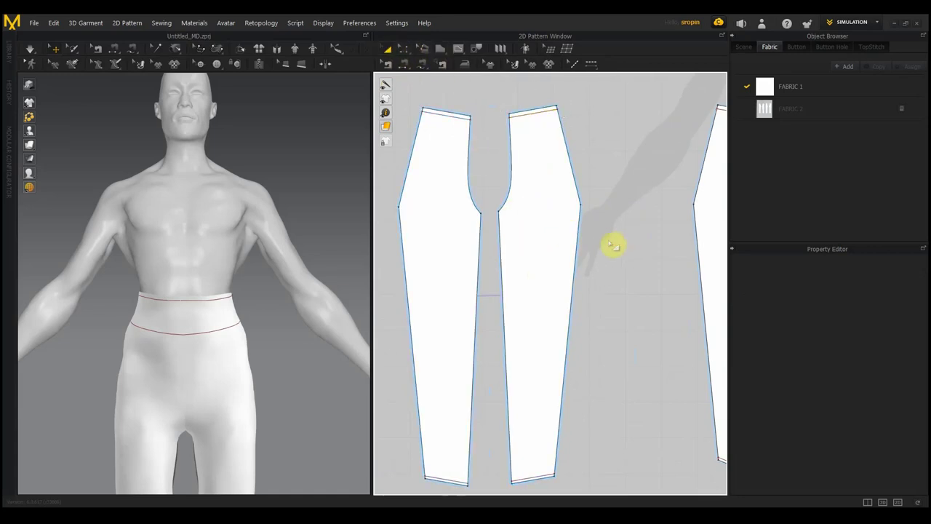
{"action": "scroll", "coordinate": [609, 245], "scroll_direction": "up", "scroll_amount": 3}
{"action": "scroll", "coordinate": [611, 249], "scroll_direction": "down", "scroll_amount": 4}
{"action": "scroll", "coordinate": [611, 247], "scroll_direction": "down", "scroll_amount": 2}
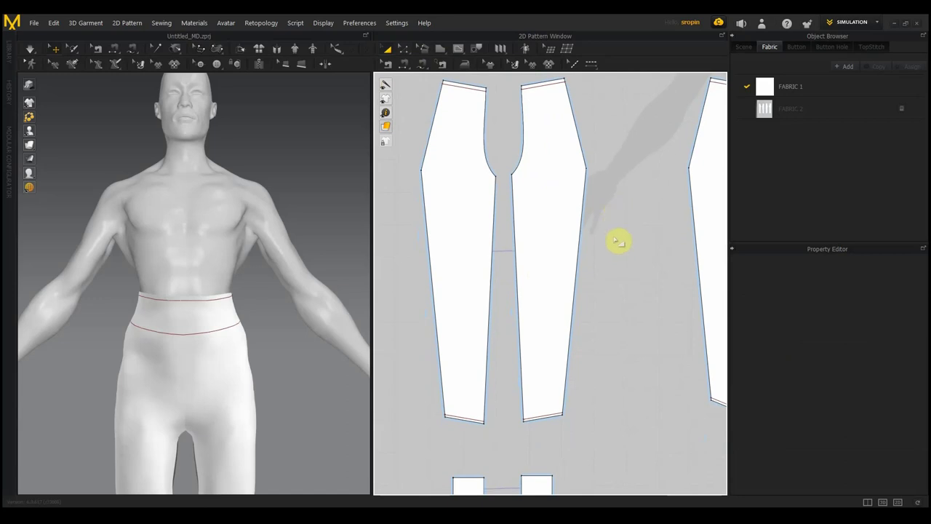
{"action": "scroll", "coordinate": [615, 242], "scroll_direction": "up", "scroll_amount": 2}
{"action": "scroll", "coordinate": [610, 245], "scroll_direction": "down", "scroll_amount": 2}
{"action": "right_click", "coordinate": [546, 252]}
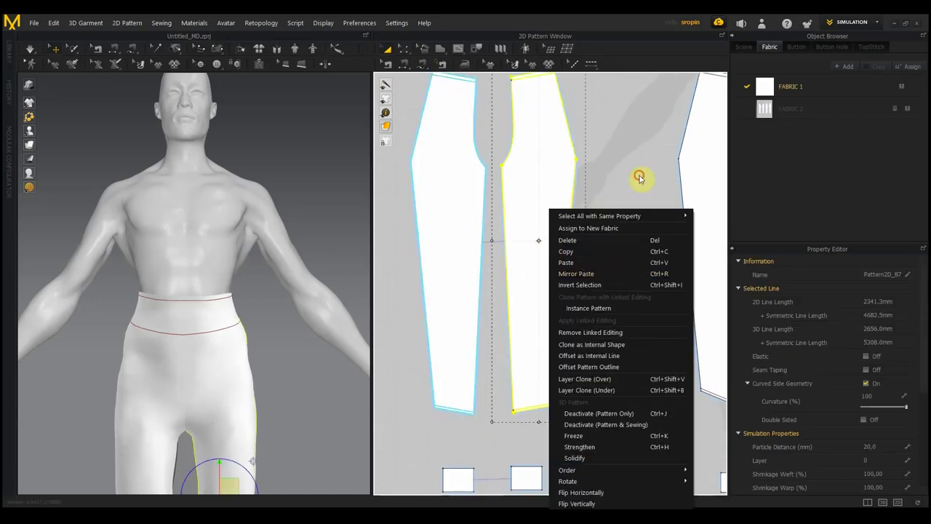
{"action": "left_click", "coordinate": [644, 180]}
{"action": "mouse_move", "coordinate": [648, 206]}
{"action": "right_mouse_down"}
{"action": "mouse_move", "coordinate": [624, 224]}
{"action": "mouse_move", "coordinate": [611, 220]}
{"action": "right_mouse_up"}
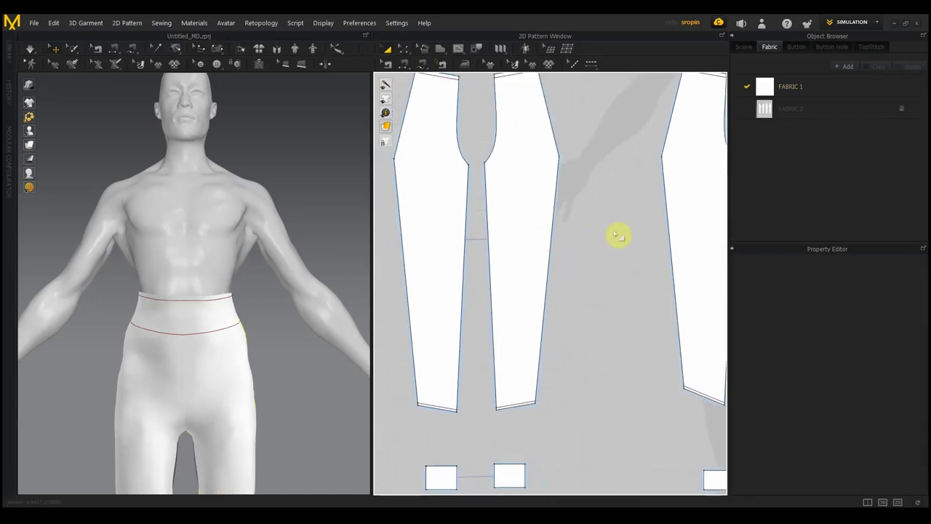
Step: Orbit the avatar to a three-quarter side view and select the left trouser piece
{"action": "right_click_drag", "start_coordinate": [278, 357], "coordinate": [206, 365]}
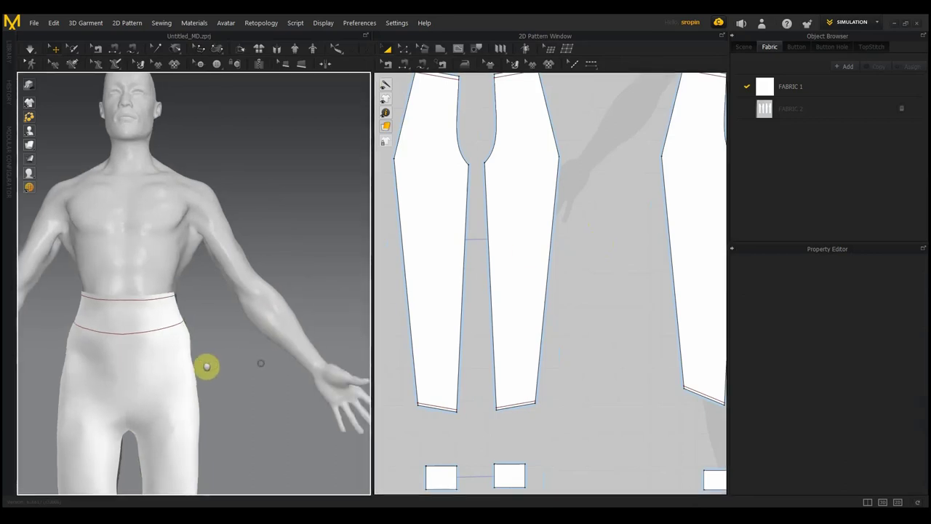
{"action": "scroll", "coordinate": [234, 251], "scroll_direction": "up", "scroll_amount": 3}
{"action": "mouse_move", "coordinate": [234, 250]}
{"action": "right_mouse_down"}
{"action": "mouse_move", "coordinate": [237, 310]}
{"action": "mouse_move", "coordinate": [199, 314]}
{"action": "right_mouse_up"}
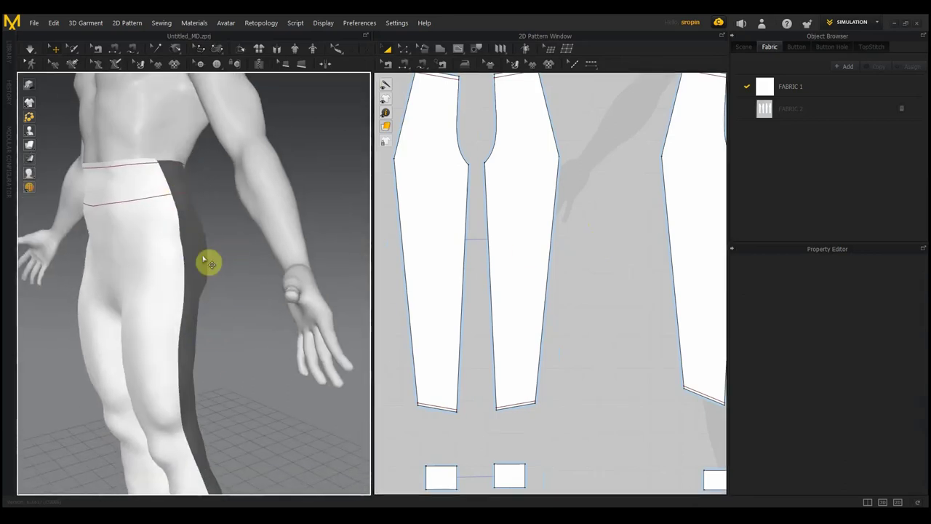
{"action": "left_click", "coordinate": [598, 192]}
{"action": "left_click", "coordinate": [421, 225]}
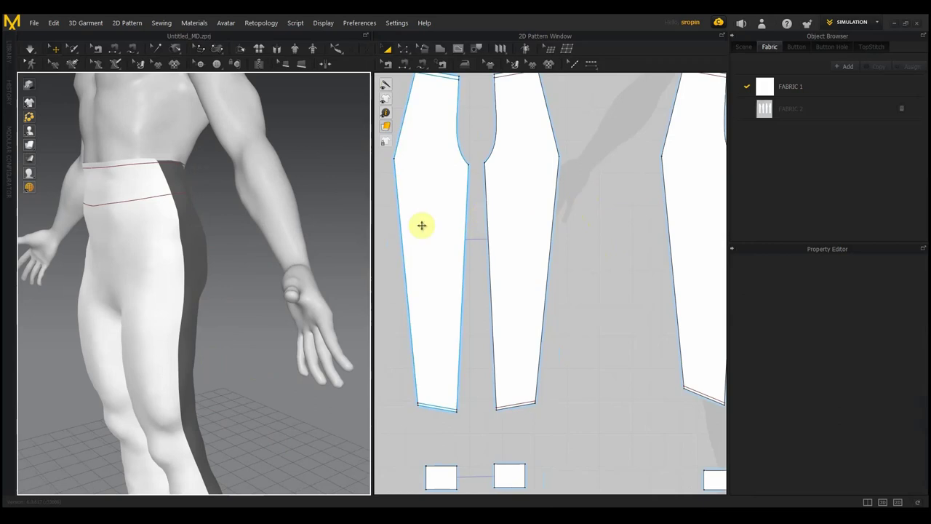
{"action": "key", "text": "z"}
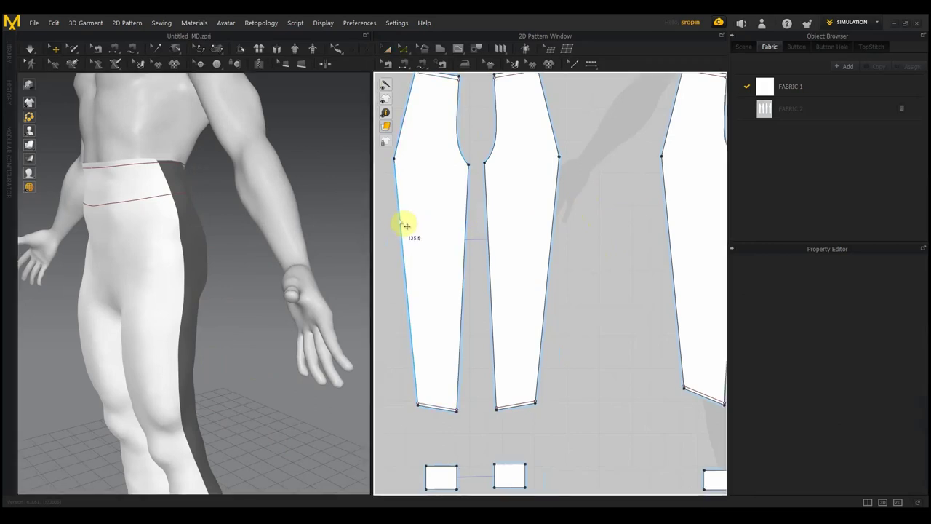
{"action": "left_click", "coordinate": [399, 220]}
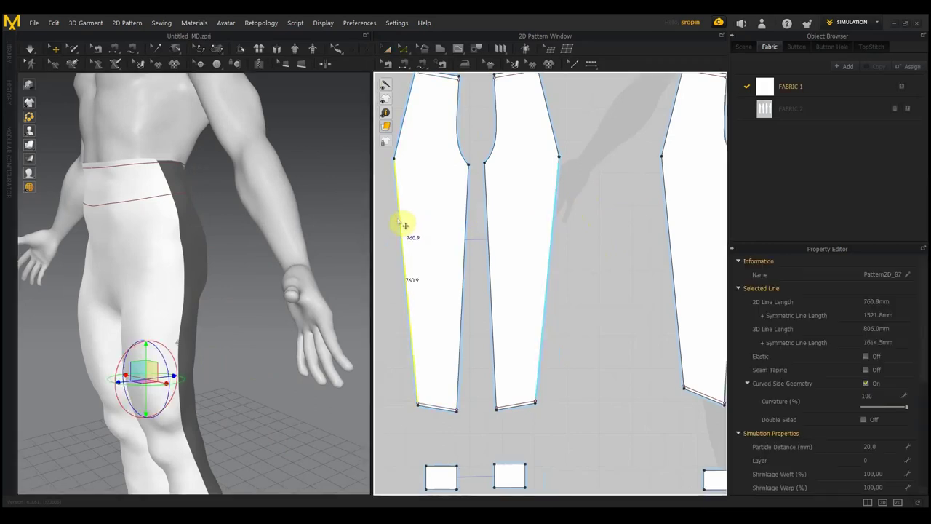
{"action": "left_click", "coordinate": [673, 215], "text": "shift"}
{"action": "right_click", "coordinate": [666, 209]}
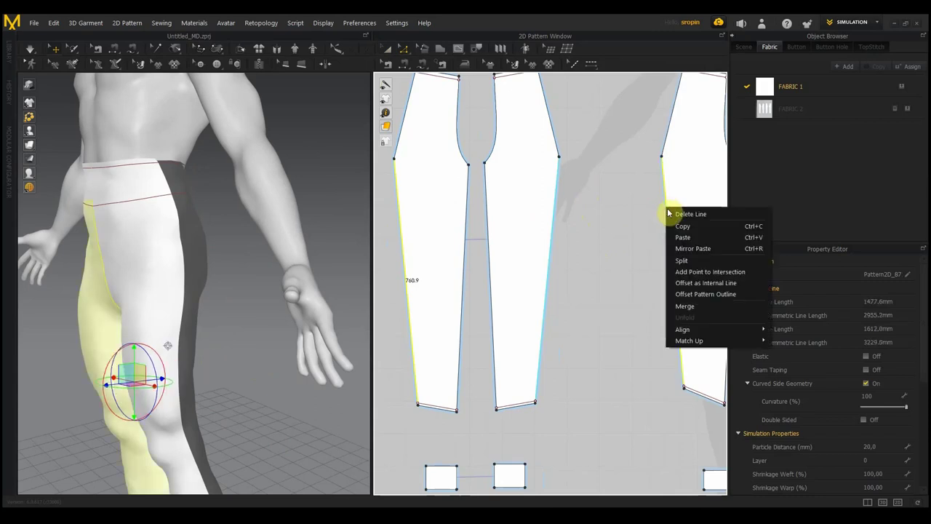
{"action": "left_click", "coordinate": [712, 284]}
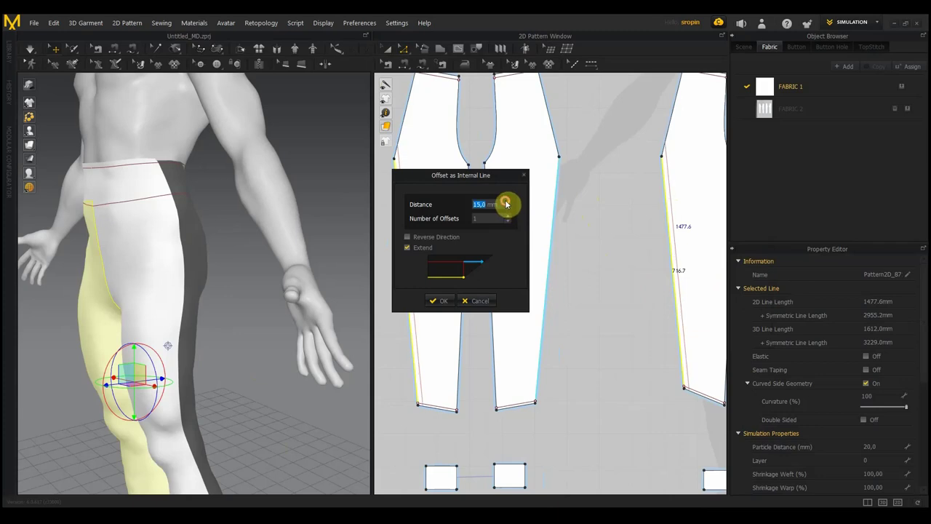
{"action": "left_click", "coordinate": [440, 300]}
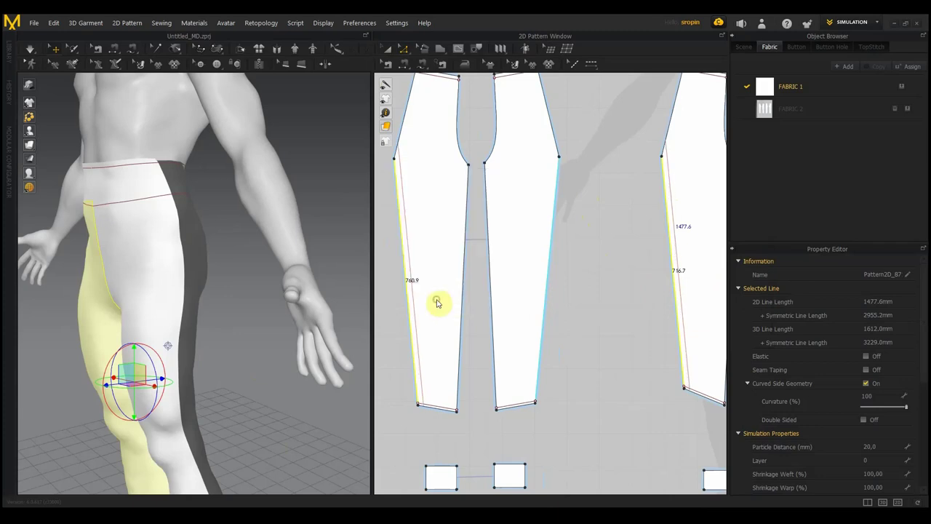
{"action": "scroll", "coordinate": [291, 311], "scroll_direction": "down", "scroll_amount": 3}
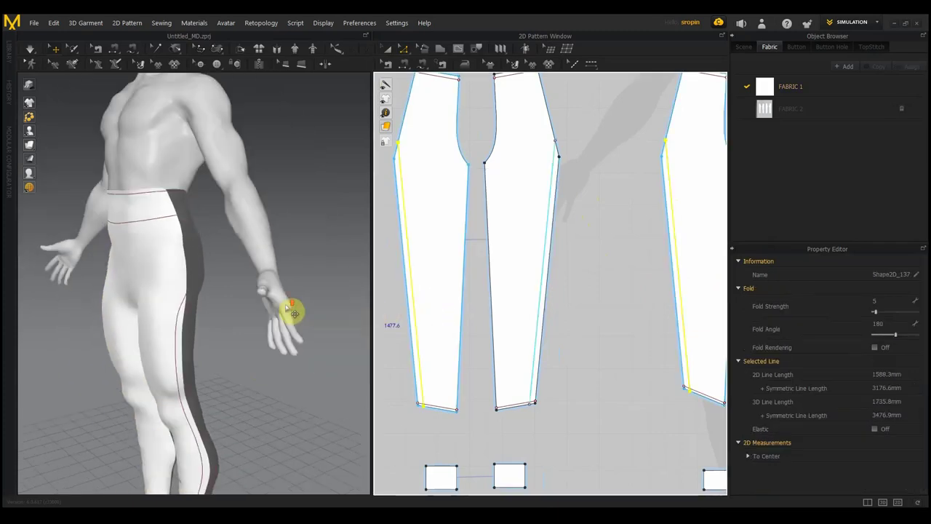
{"action": "mouse_move", "coordinate": [288, 312]}
{"action": "right_mouse_down"}
{"action": "mouse_move", "coordinate": [259, 259]}
{"action": "mouse_move", "coordinate": [280, 275]}
{"action": "mouse_move", "coordinate": [258, 298]}
{"action": "mouse_move", "coordinate": [231, 281]}
{"action": "mouse_move", "coordinate": [411, 276]}
{"action": "mouse_move", "coordinate": [418, 291]}
{"action": "mouse_move", "coordinate": [361, 299]}
{"action": "mouse_move", "coordinate": [330, 289]}
{"action": "right_mouse_up"}
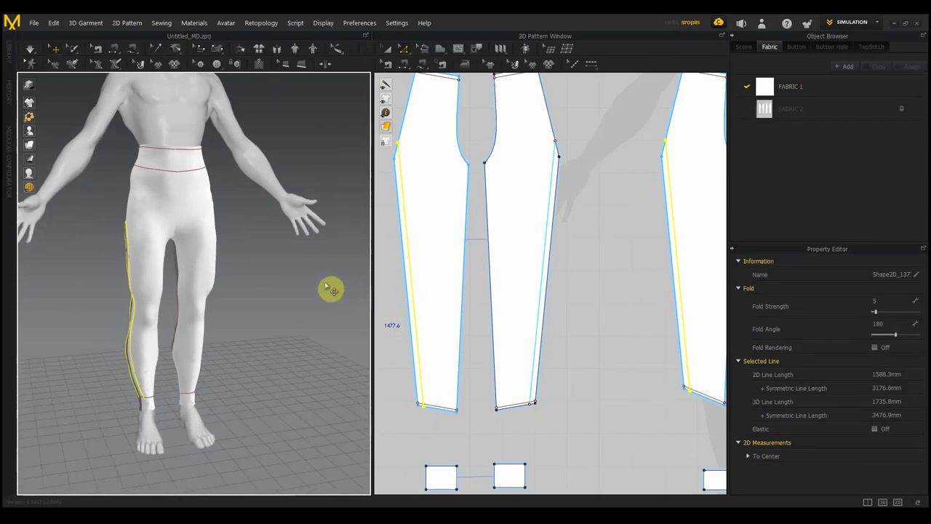
{"action": "key", "text": "ctrl+z"}
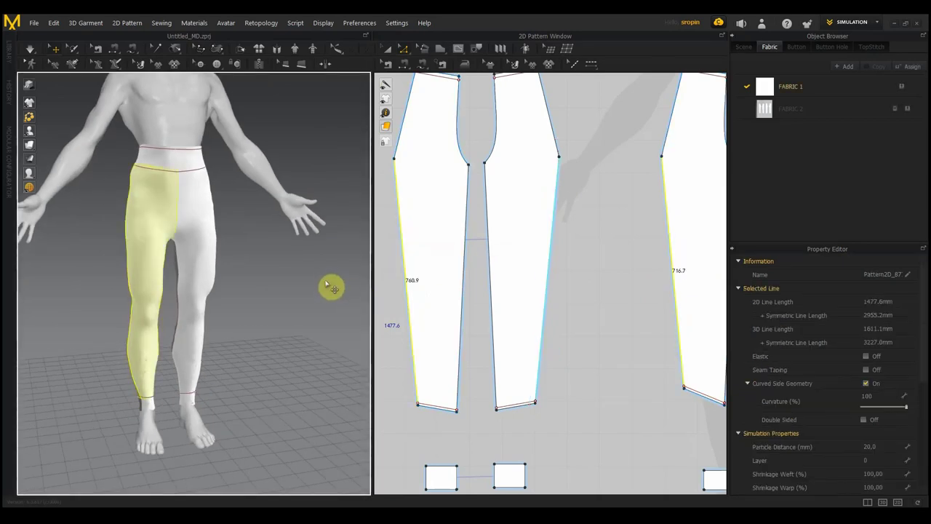
Step: Offset both trouser pieces' full outer side edges as internal lines at 17 mm
{"action": "scroll", "coordinate": [426, 260], "scroll_direction": "down", "scroll_amount": 2}
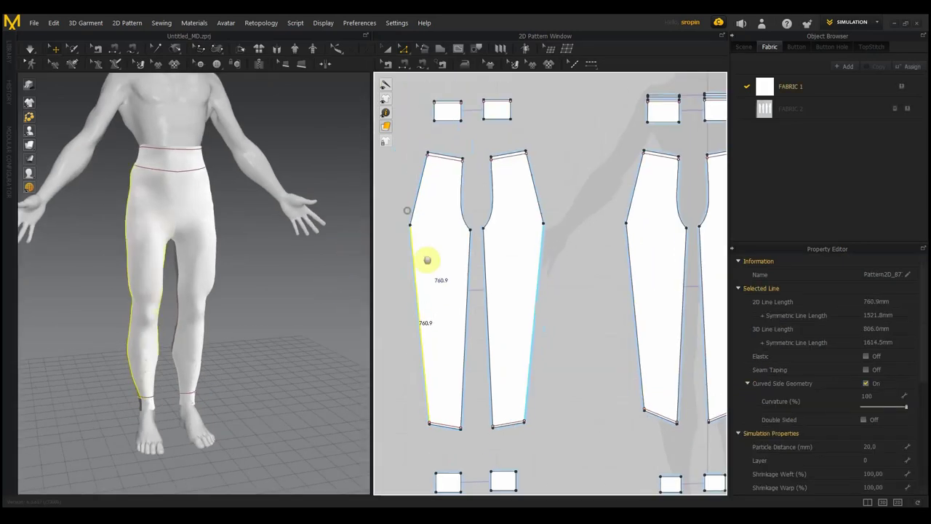
{"action": "left_click", "coordinate": [420, 253]}
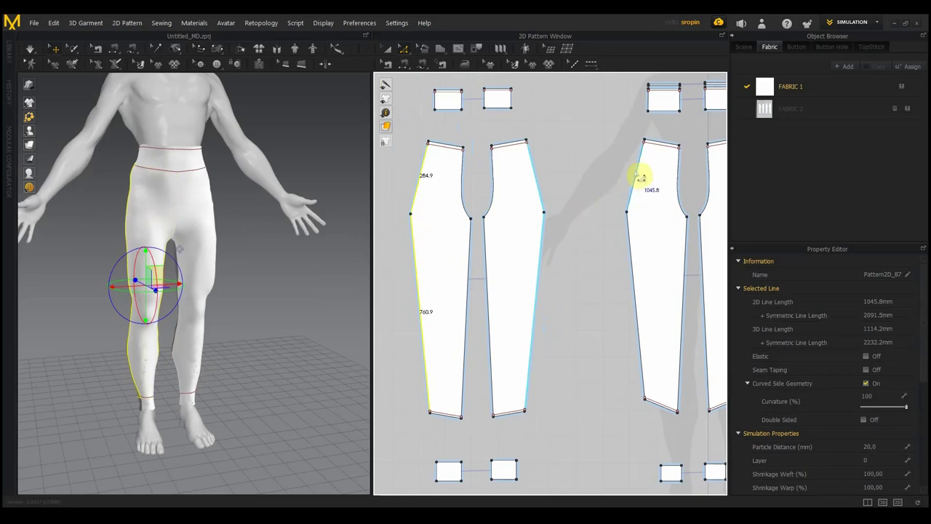
{"action": "left_click_drag", "start_coordinate": [638, 172], "coordinate": [640, 253]}
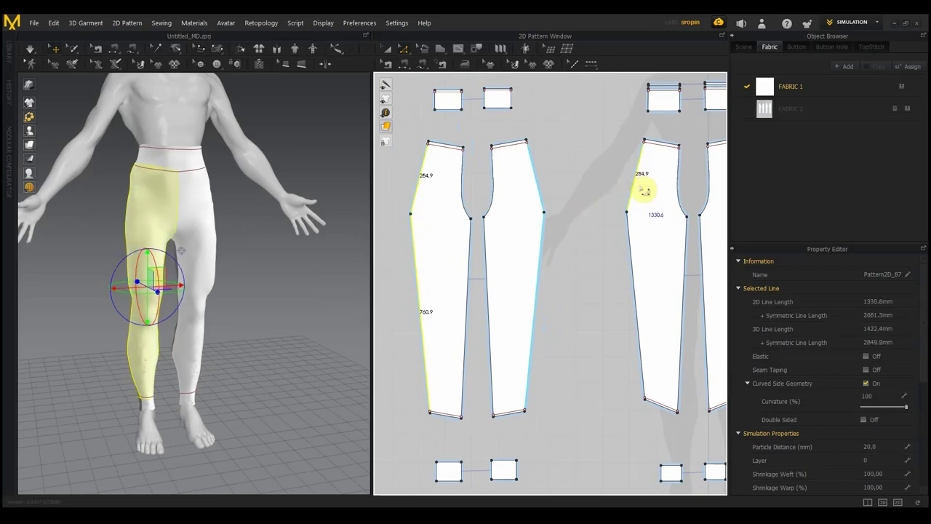
{"action": "right_click", "coordinate": [632, 251]}
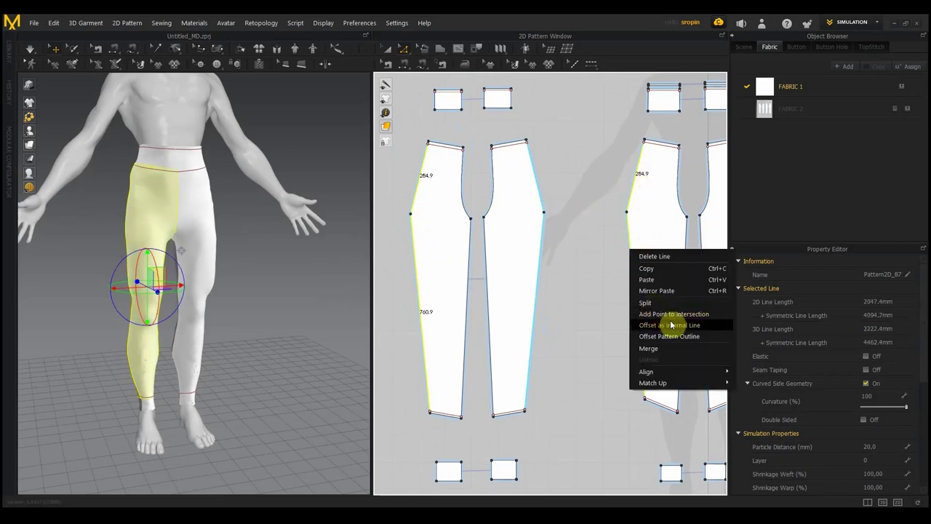
{"action": "left_click", "coordinate": [674, 326]}
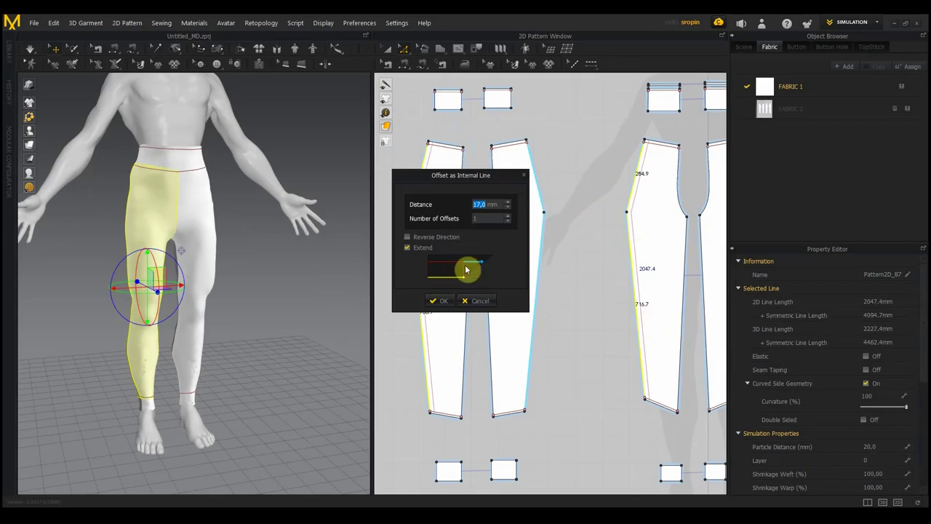
{"action": "left_click", "coordinate": [444, 302]}
{"action": "mouse_move", "coordinate": [280, 315]}
{"action": "right_mouse_down"}
{"action": "mouse_move", "coordinate": [374, 298]}
{"action": "mouse_move", "coordinate": [364, 308]}
{"action": "right_mouse_up"}
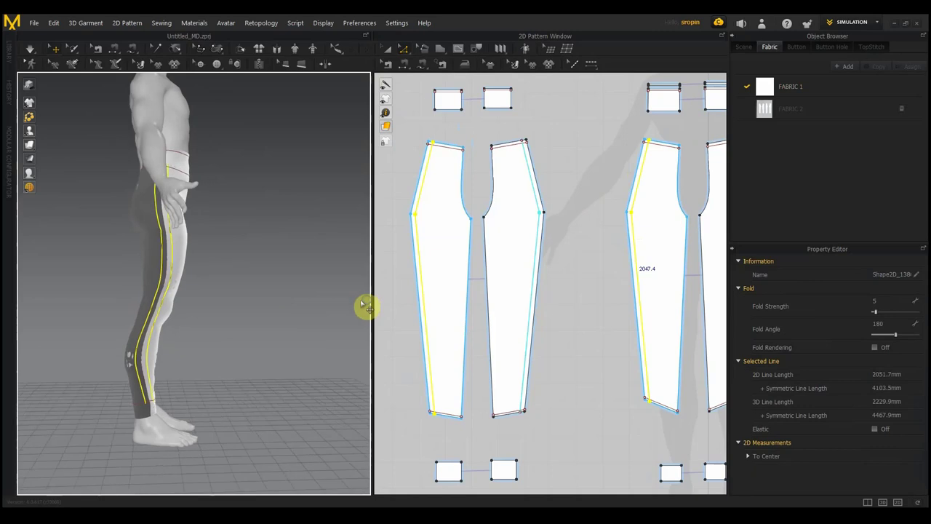
{"action": "scroll", "coordinate": [261, 282], "scroll_direction": "down", "scroll_amount": 2}
{"action": "scroll", "coordinate": [261, 286], "scroll_direction": "up", "scroll_amount": 5}
{"action": "right_click_drag", "start_coordinate": [262, 286], "coordinate": [68, 295]}
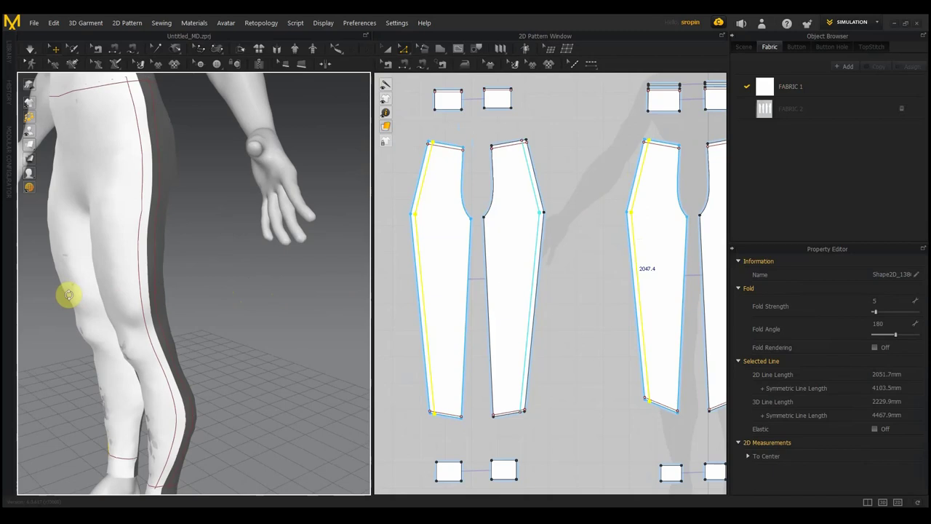
{"action": "right_click_drag", "start_coordinate": [68, 295], "coordinate": [243, 281]}
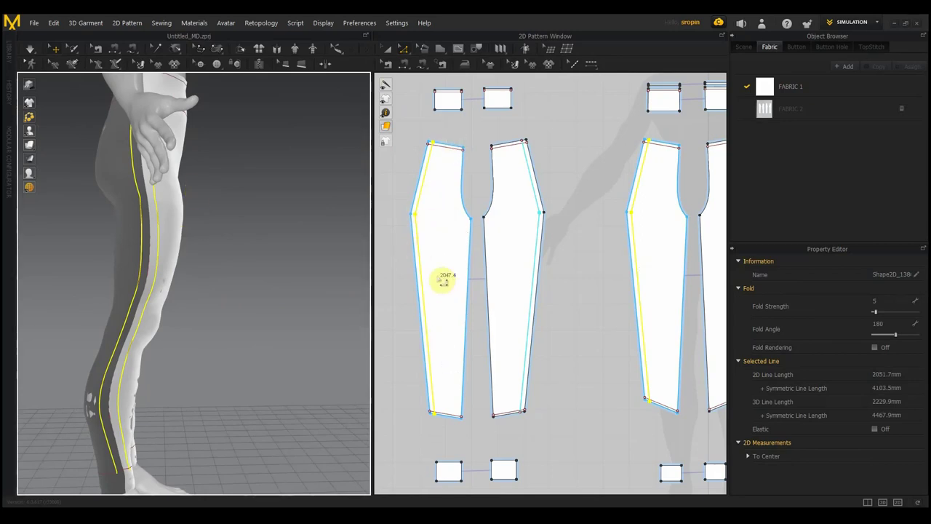
{"action": "scroll", "coordinate": [434, 262], "scroll_direction": "up", "scroll_amount": 5}
{"action": "scroll", "coordinate": [432, 266], "scroll_direction": "down", "scroll_amount": 6}
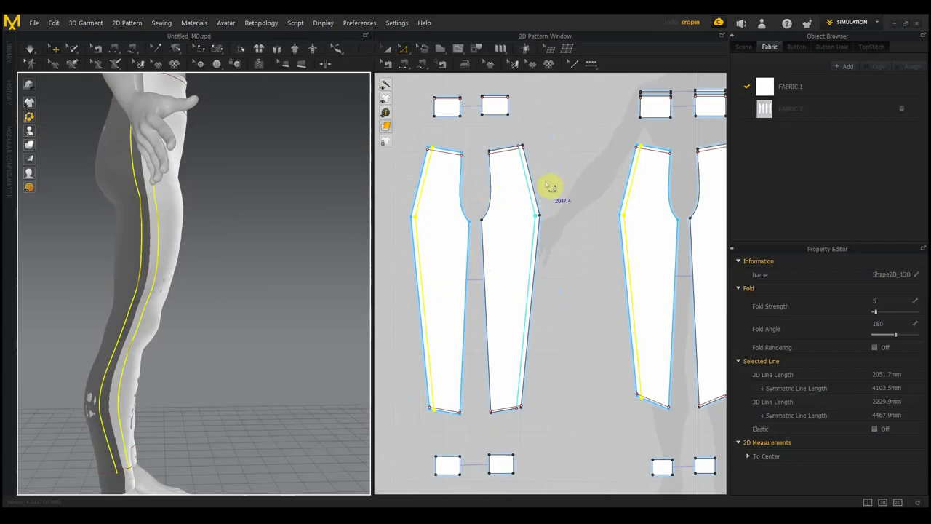
{"action": "left_click", "coordinate": [343, 261]}
{"action": "mouse_move", "coordinate": [343, 259]}
{"action": "right_mouse_down"}
{"action": "mouse_move", "coordinate": [108, 269]}
{"action": "mouse_move", "coordinate": [149, 296]}
{"action": "mouse_move", "coordinate": [295, 280]}
{"action": "right_mouse_up"}
{"action": "middle_click_drag", "start_coordinate": [294, 280], "coordinate": [289, 280]}
{"action": "right_click_drag", "start_coordinate": [291, 283], "coordinate": [287, 284]}
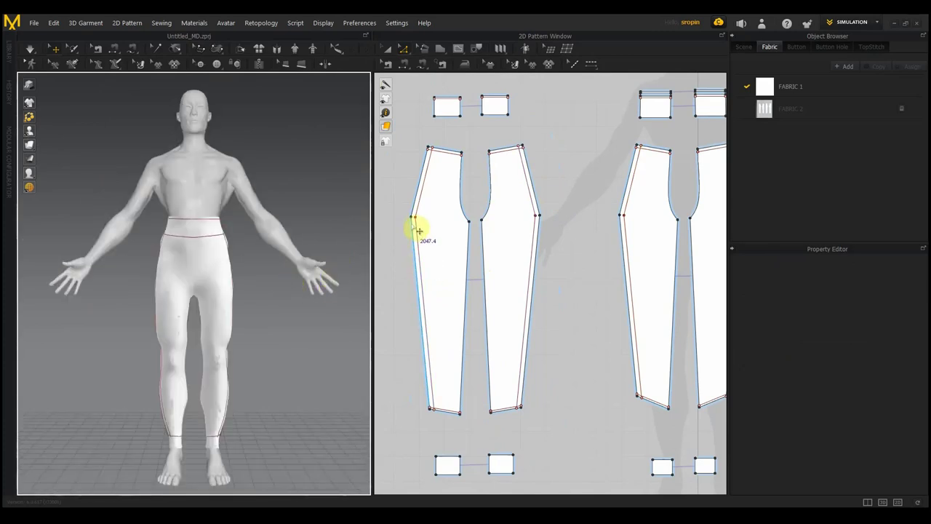
Step: Drag the leg pieces' outer seam points outward to widen the thighs, checking from the side
{"action": "left_click", "coordinate": [397, 209]}
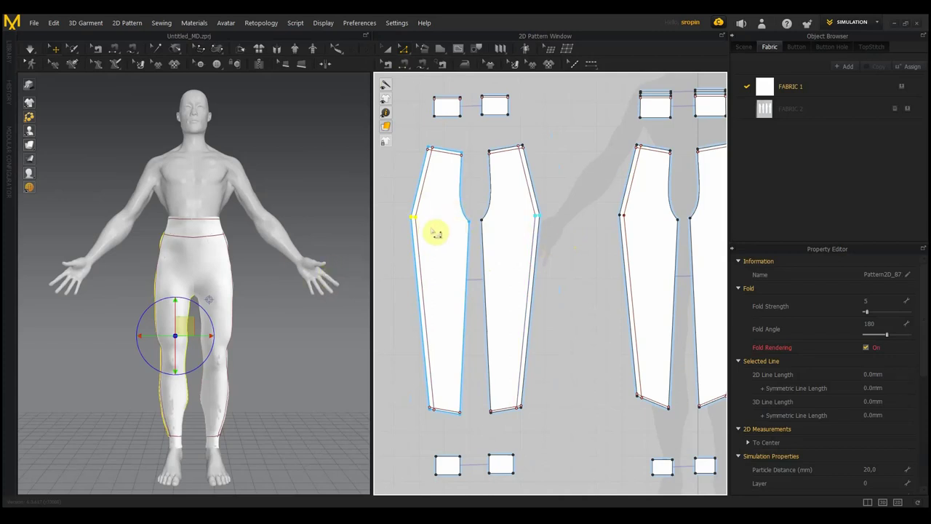
{"action": "left_click_drag", "start_coordinate": [416, 223], "coordinate": [395, 239]}
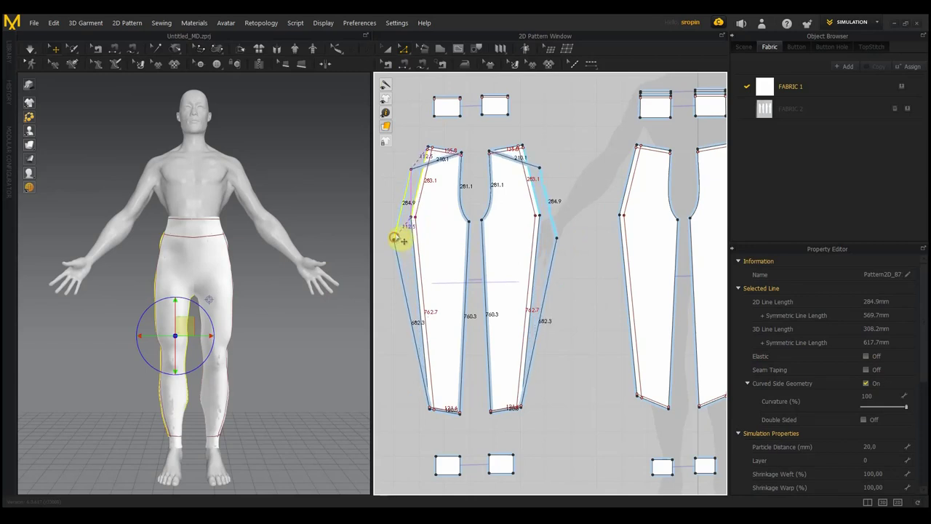
{"action": "mouse_move", "coordinate": [403, 153]}
{"action": "left_mouse_down"}
{"action": "mouse_move", "coordinate": [424, 166]}
{"action": "mouse_move", "coordinate": [419, 175]}
{"action": "mouse_move", "coordinate": [431, 148]}
{"action": "left_mouse_up"}
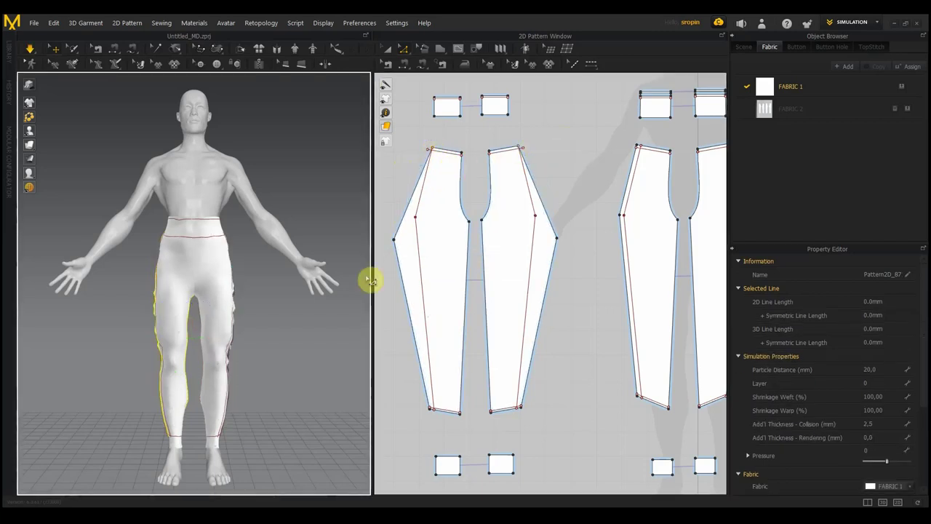
{"action": "mouse_move", "coordinate": [307, 286]}
{"action": "right_mouse_down"}
{"action": "mouse_move", "coordinate": [379, 313]}
{"action": "mouse_move", "coordinate": [135, 316]}
{"action": "mouse_move", "coordinate": [221, 301]}
{"action": "right_mouse_up"}
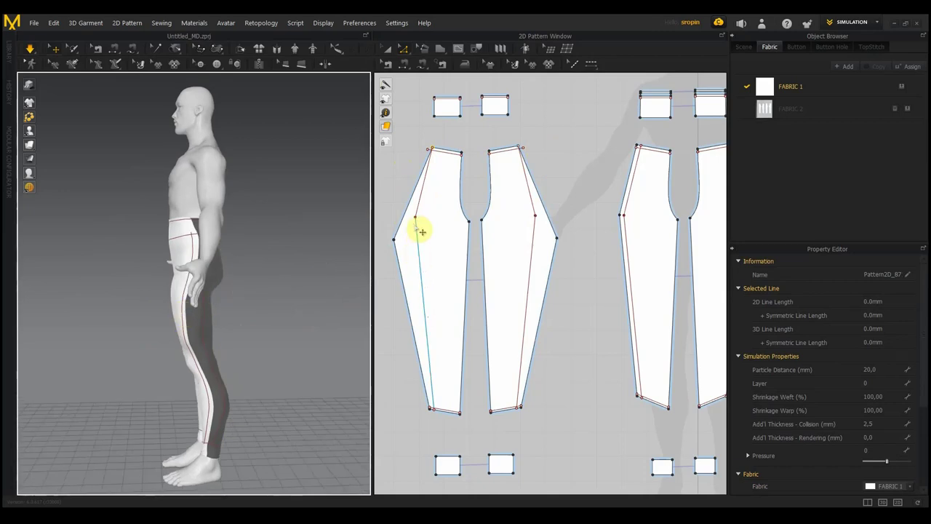
{"action": "left_click_drag", "start_coordinate": [420, 218], "coordinate": [405, 244]}
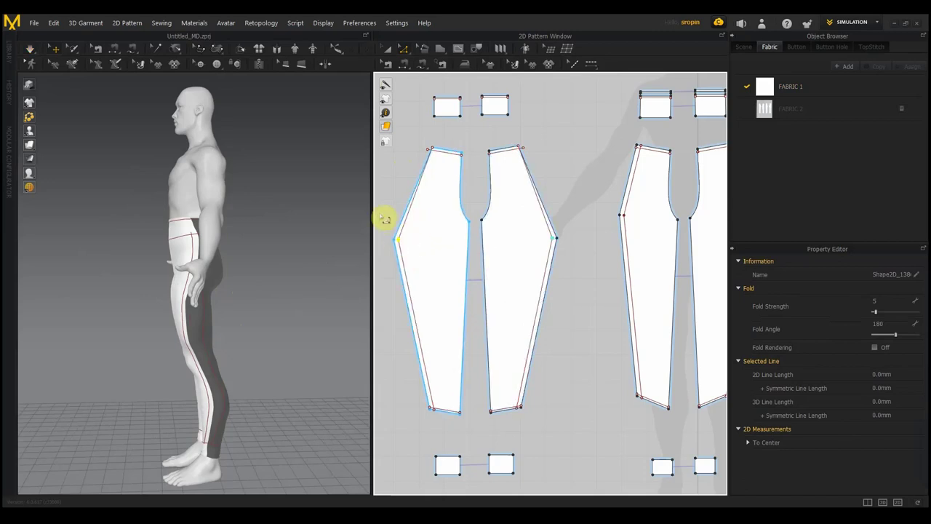
Step: Orbit the avatar to inspect the pants from the back and front
{"action": "scroll", "coordinate": [262, 262], "scroll_direction": "down", "scroll_amount": 2}
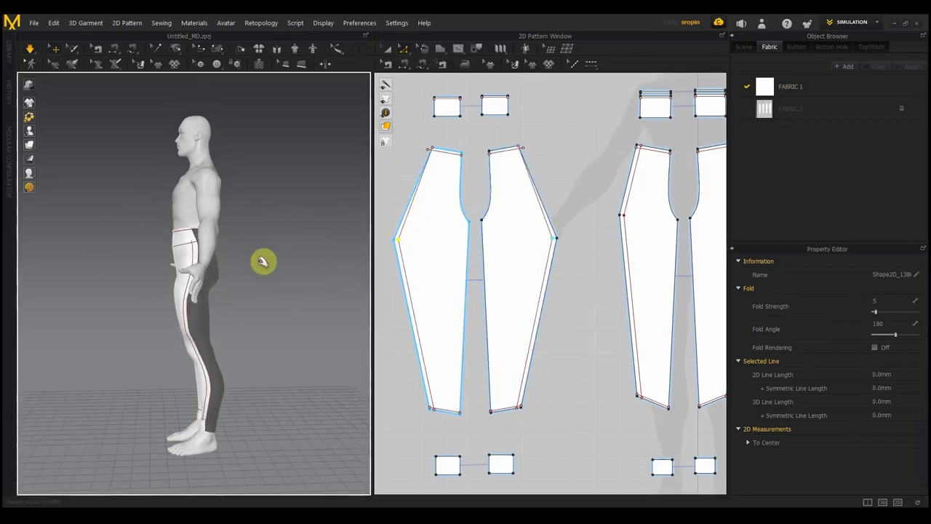
{"action": "scroll", "coordinate": [263, 262], "scroll_direction": "up", "scroll_amount": 3}
{"action": "scroll", "coordinate": [264, 265], "scroll_direction": "up", "scroll_amount": 2}
{"action": "mouse_move", "coordinate": [264, 269]}
{"action": "right_mouse_down"}
{"action": "mouse_move", "coordinate": [363, 266]}
{"action": "mouse_move", "coordinate": [325, 283]}
{"action": "right_mouse_up"}
{"action": "scroll", "coordinate": [325, 288], "scroll_direction": "down", "scroll_amount": 2}
{"action": "scroll", "coordinate": [325, 288], "scroll_direction": "down", "scroll_amount": 2}
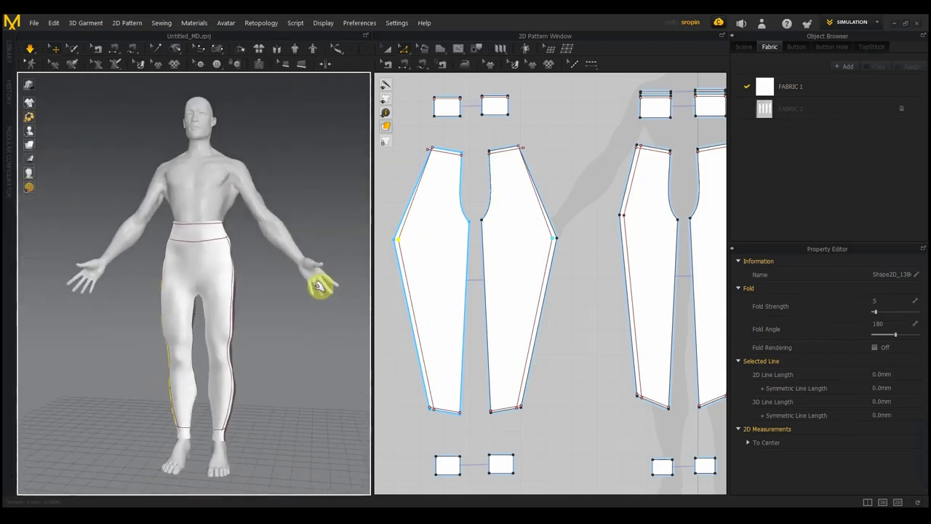
{"action": "mouse_move", "coordinate": [272, 303]}
{"action": "right_mouse_down"}
{"action": "mouse_move", "coordinate": [301, 306]}
{"action": "mouse_move", "coordinate": [227, 314]}
{"action": "right_mouse_up"}
{"action": "scroll", "coordinate": [294, 304], "scroll_direction": "down", "scroll_amount": 2}
{"action": "scroll", "coordinate": [294, 305], "scroll_direction": "up", "scroll_amount": 5}
Step: Select the left leg's outer seam, simulate, then undo twice to remove the thigh widening
{"action": "left_click", "coordinate": [288, 291]}
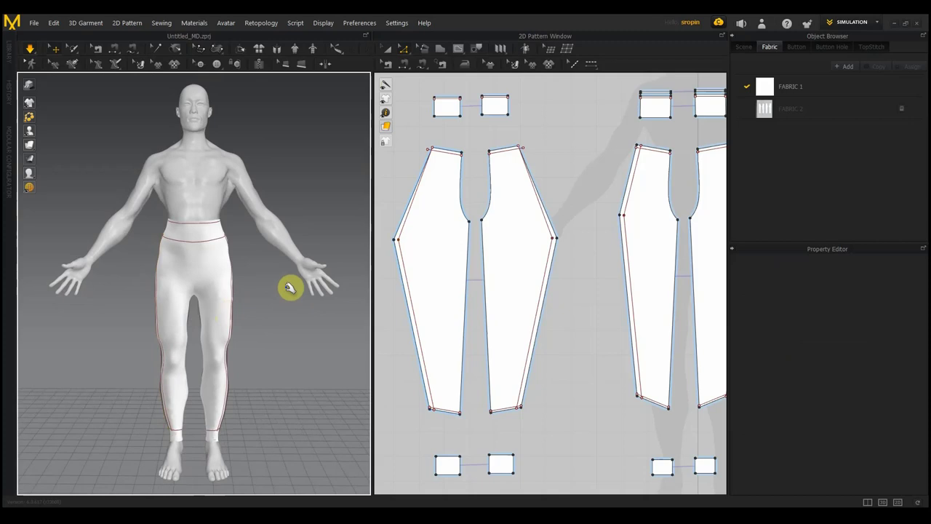
{"action": "scroll", "coordinate": [279, 285], "scroll_direction": "down", "scroll_amount": 2}
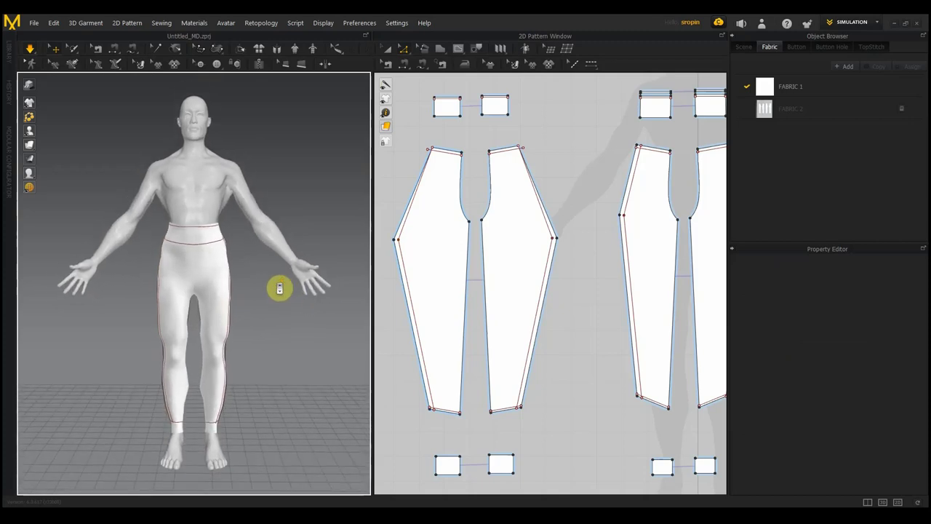
{"action": "scroll", "coordinate": [275, 290], "scroll_direction": "down", "scroll_amount": 1}
{"action": "scroll", "coordinate": [270, 291], "scroll_direction": "up", "scroll_amount": 3}
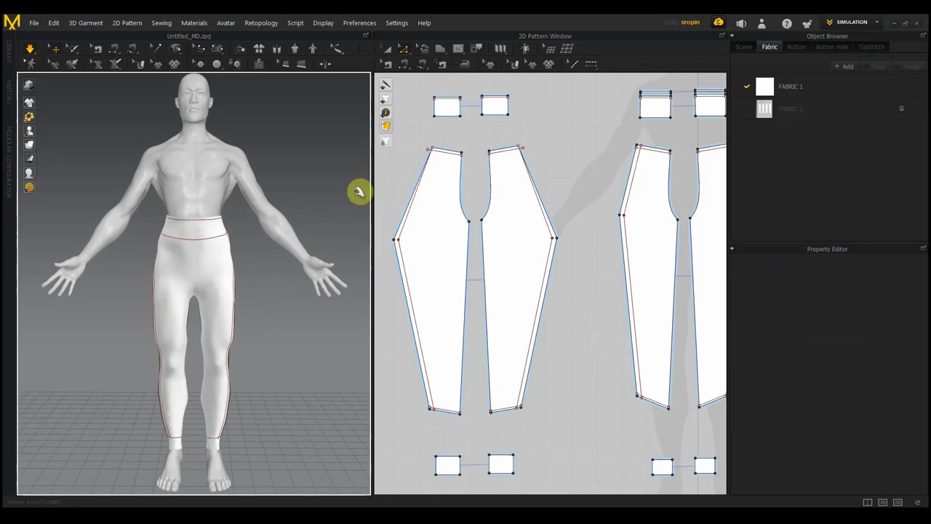
{"action": "left_click", "coordinate": [156, 349]}
{"action": "key", "text": "space"}
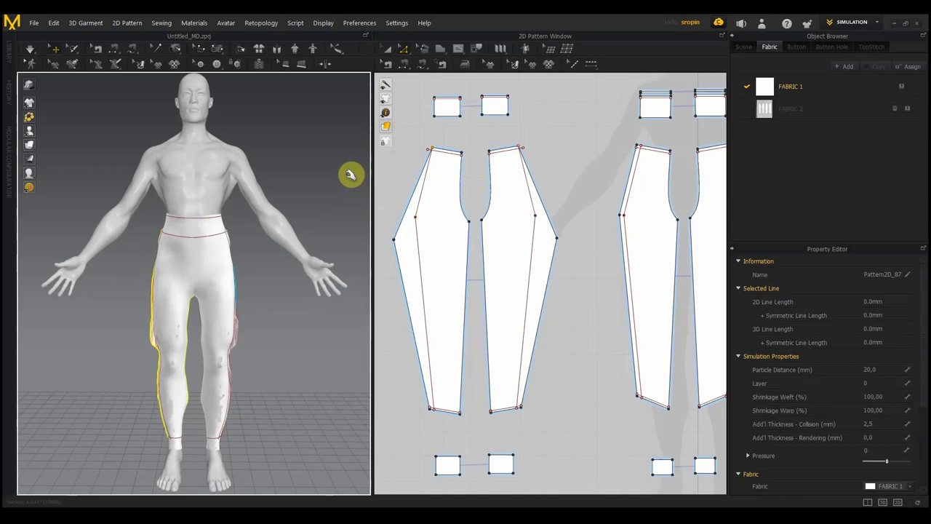
{"action": "key", "text": "ctrl+z"}
{"action": "key", "text": "ctrl+z"}
{"action": "key", "text": "ctrl+z"}
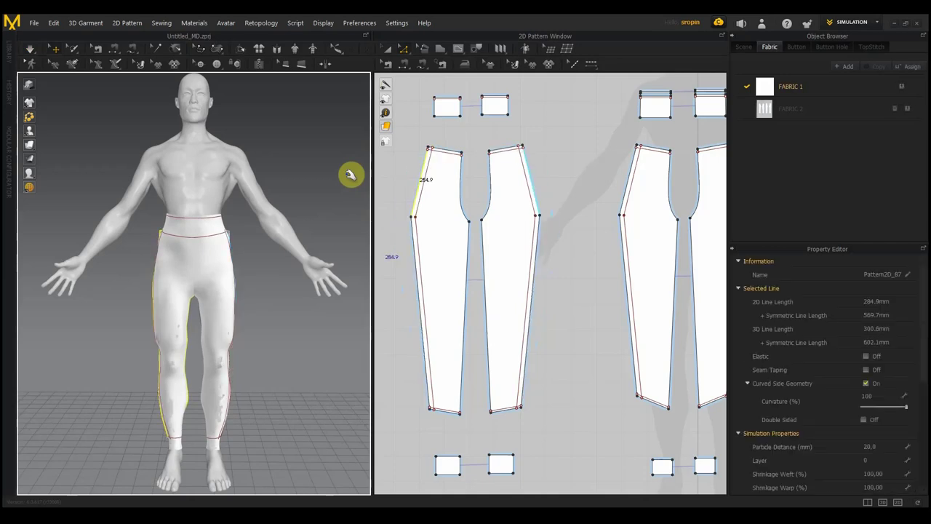
{"action": "key", "text": "ctrl+z"}
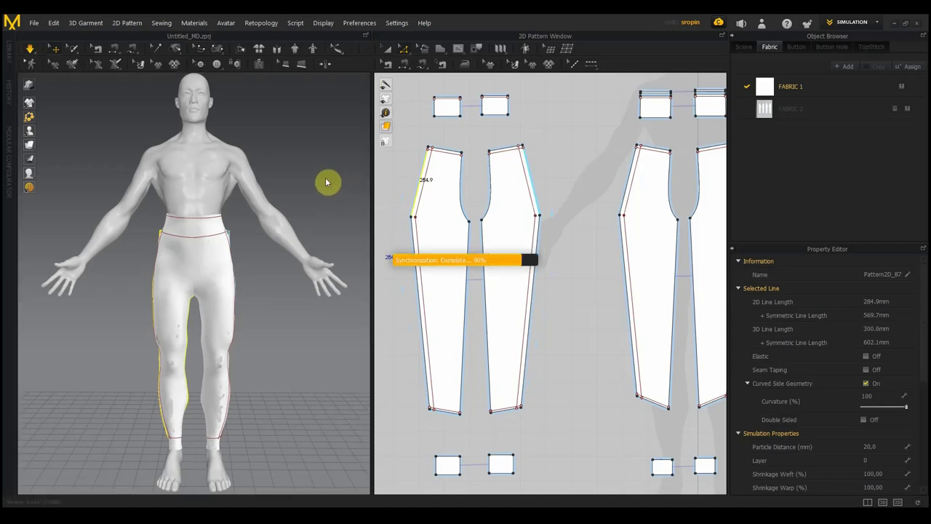
Step: Check the pants fit in 3D and box-select both waistband pattern pieces
{"action": "mouse_move", "coordinate": [318, 183]}
{"action": "right_mouse_down"}
{"action": "mouse_move", "coordinate": [340, 195]}
{"action": "mouse_move", "coordinate": [339, 183]}
{"action": "right_mouse_up"}
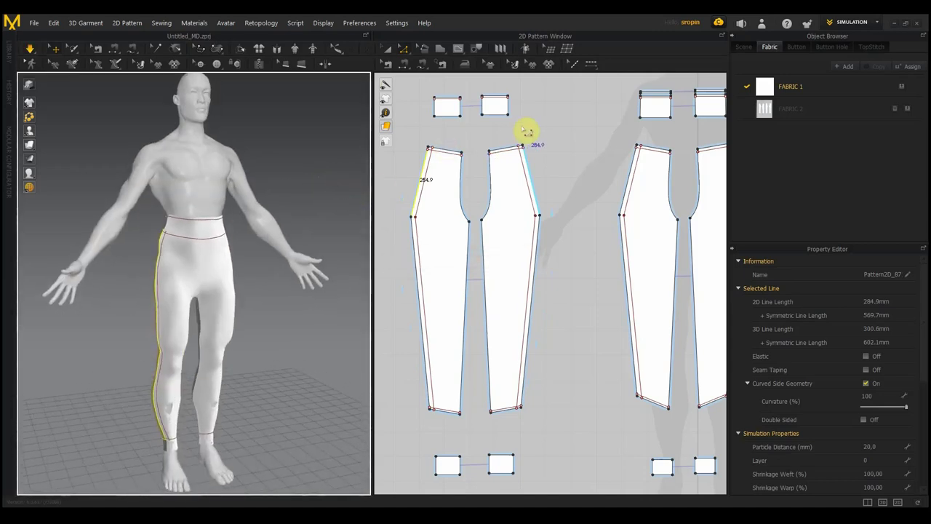
{"action": "scroll", "coordinate": [527, 130], "scroll_direction": "down", "scroll_amount": 2}
{"action": "scroll", "coordinate": [534, 139], "scroll_direction": "up", "scroll_amount": 3}
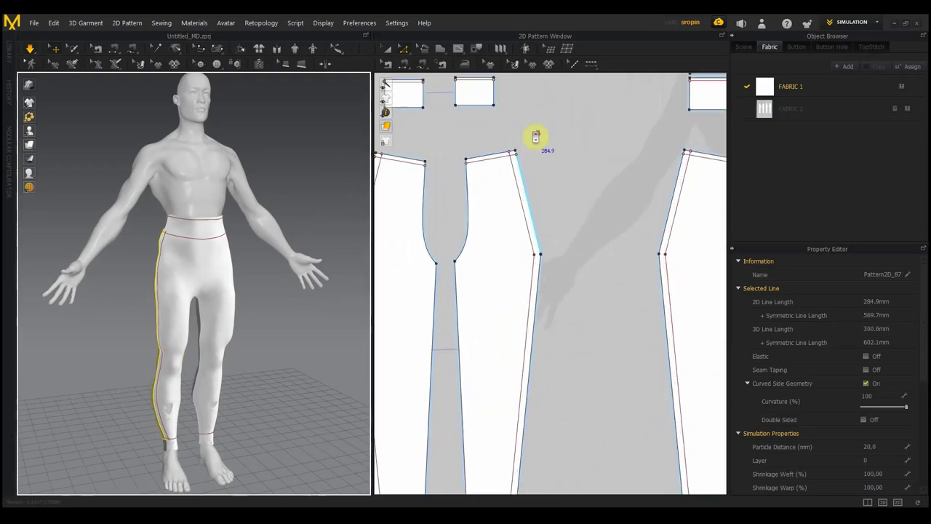
{"action": "scroll", "coordinate": [536, 131], "scroll_direction": "down", "scroll_amount": 3}
{"action": "scroll", "coordinate": [536, 135], "scroll_direction": "down", "scroll_amount": 1}
{"action": "scroll", "coordinate": [536, 136], "scroll_direction": "down", "scroll_amount": 1}
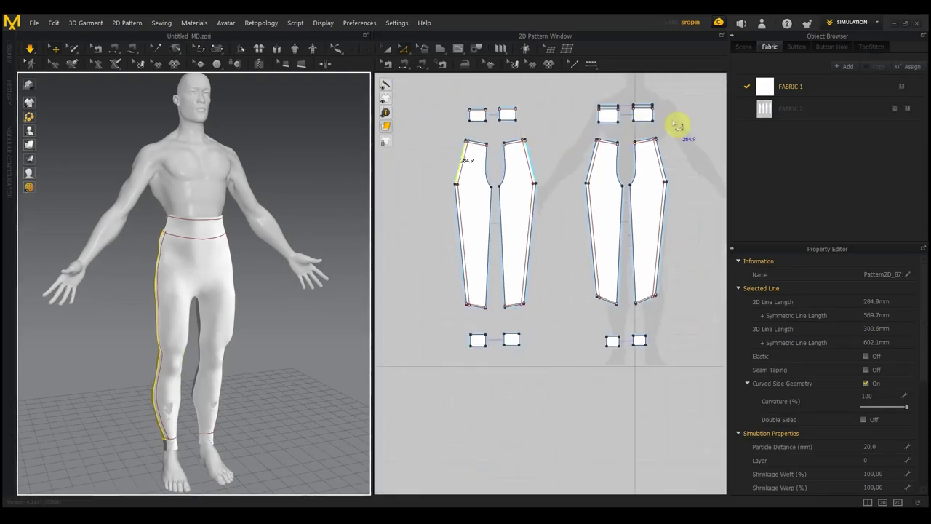
{"action": "mouse_move", "coordinate": [671, 128]}
{"action": "left_mouse_down"}
{"action": "mouse_move", "coordinate": [615, 119]}
{"action": "mouse_move", "coordinate": [581, 99]}
{"action": "left_mouse_up"}
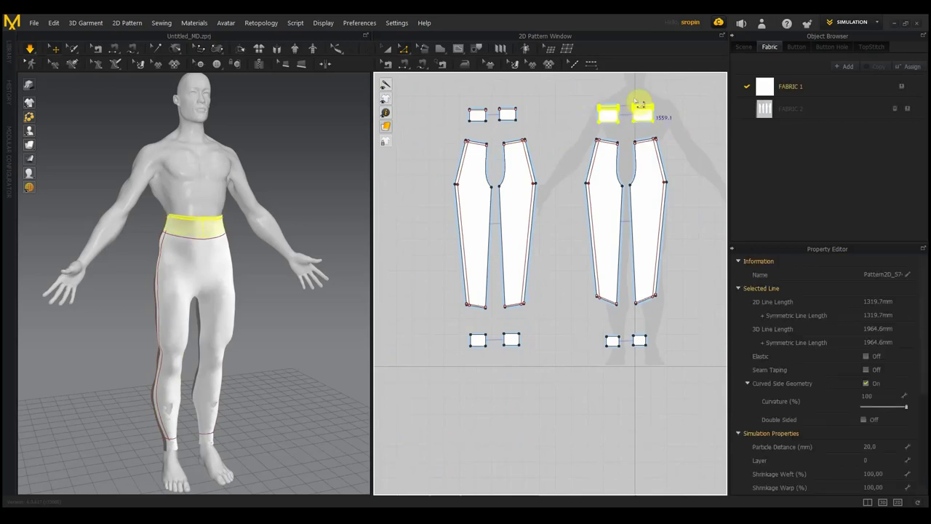
Step: Scale down both waistband pairs using the Transform Pattern bounding box handles
{"action": "left_click", "coordinate": [388, 51]}
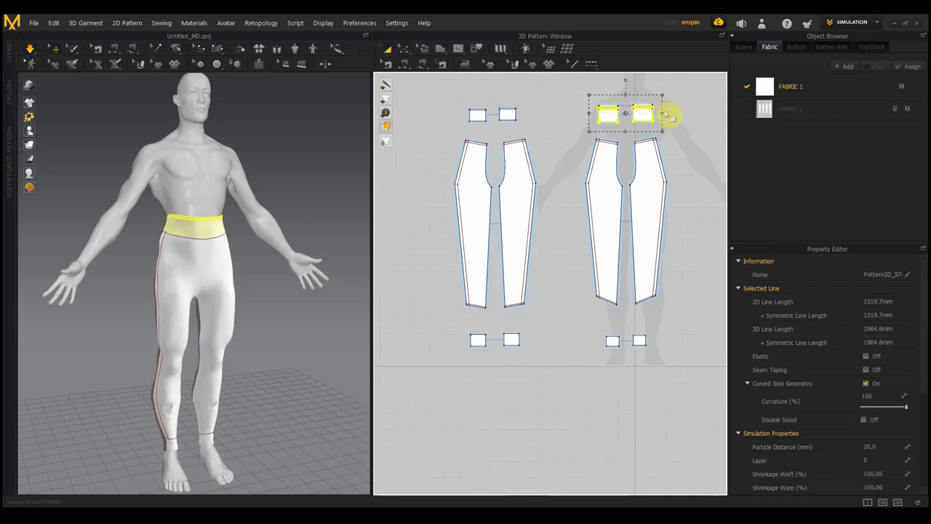
{"action": "left_click_drag", "start_coordinate": [658, 112], "coordinate": [664, 127]}
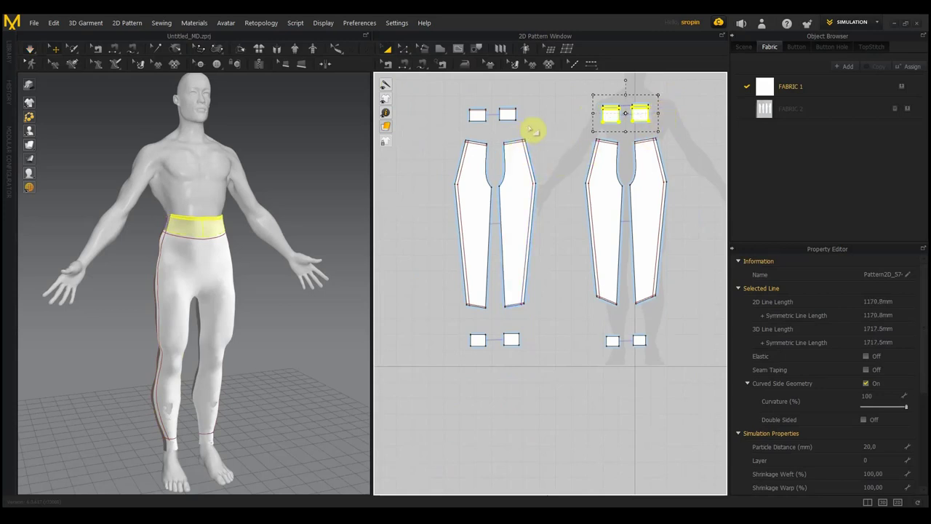
{"action": "left_click_drag", "start_coordinate": [531, 129], "coordinate": [447, 93]}
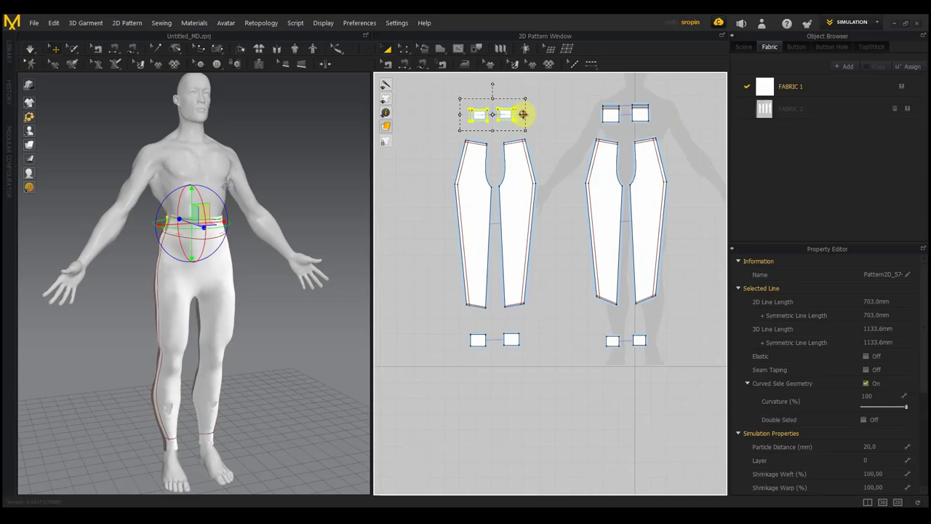
{"action": "left_click_drag", "start_coordinate": [522, 114], "coordinate": [519, 116]}
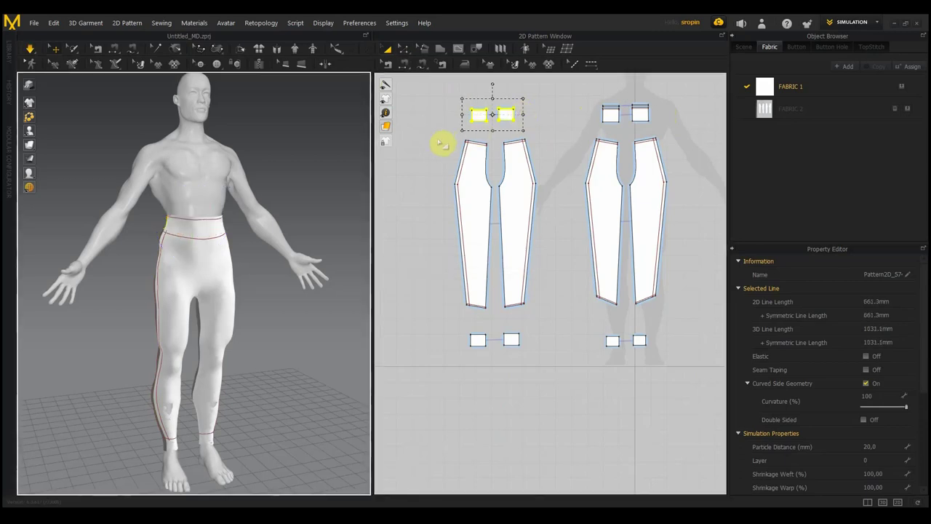
Step: Zoom in on the waistband in 3D and bring the waistband and leg pieces into view
{"action": "scroll", "coordinate": [281, 223], "scroll_direction": "up", "scroll_amount": 2}
{"action": "scroll", "coordinate": [284, 222], "scroll_direction": "up", "scroll_amount": 3}
{"action": "mouse_move", "coordinate": [284, 223]}
{"action": "right_mouse_down"}
{"action": "mouse_move", "coordinate": [333, 241]}
{"action": "mouse_move", "coordinate": [281, 237]}
{"action": "right_mouse_up"}
{"action": "scroll", "coordinate": [281, 238], "scroll_direction": "up", "scroll_amount": 2}
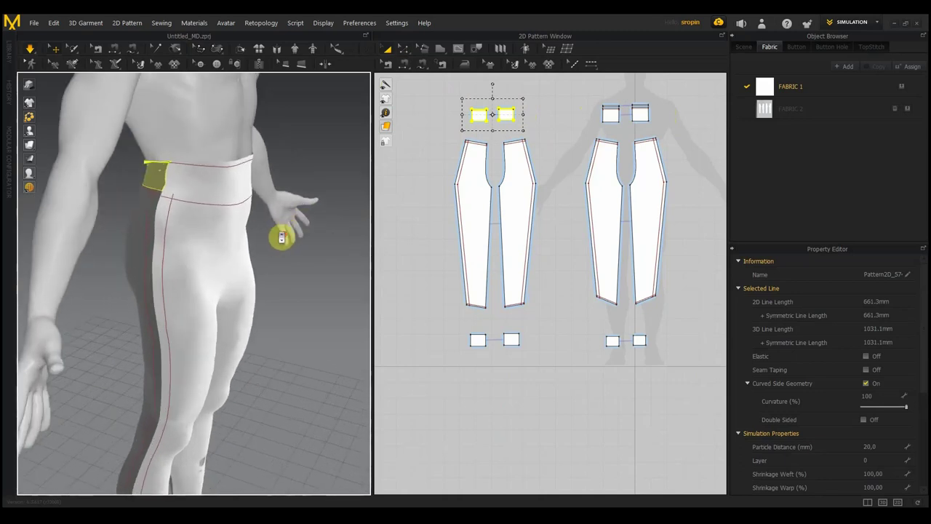
{"action": "scroll", "coordinate": [644, 114], "scroll_direction": "up", "scroll_amount": 3}
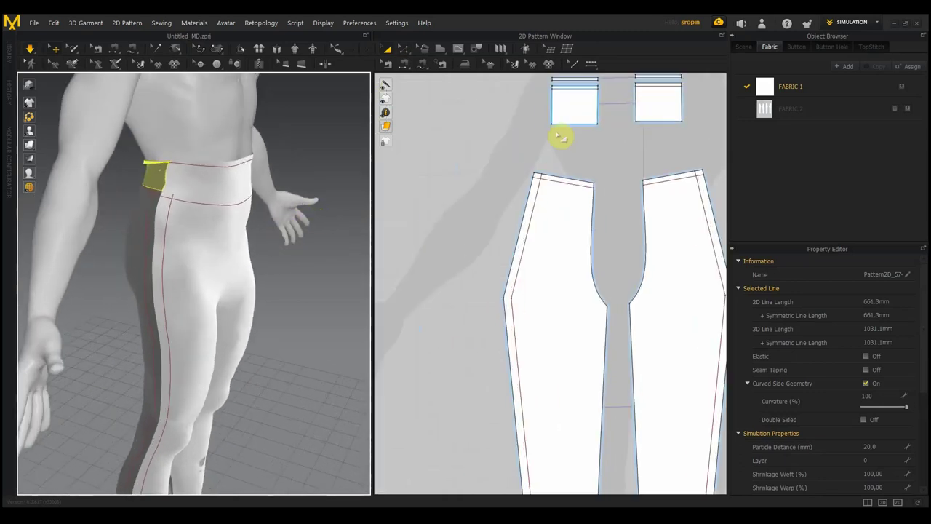
{"action": "right_click_drag", "start_coordinate": [515, 141], "coordinate": [700, 225]}
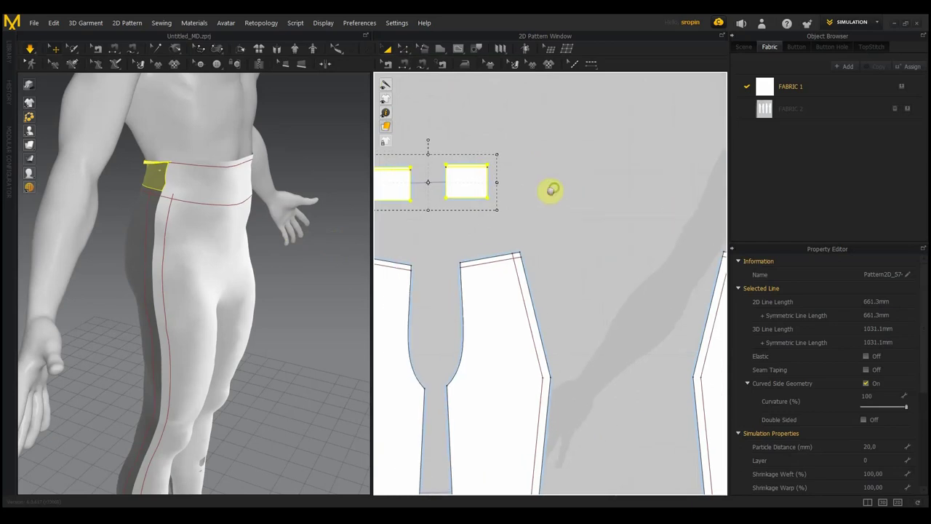
{"action": "right_click_drag", "start_coordinate": [552, 190], "coordinate": [606, 188]}
Step: Orbit around the avatar, selecting the pant-leg and waistband pieces to check their fit
{"action": "right_click_drag", "start_coordinate": [339, 197], "coordinate": [301, 193]}
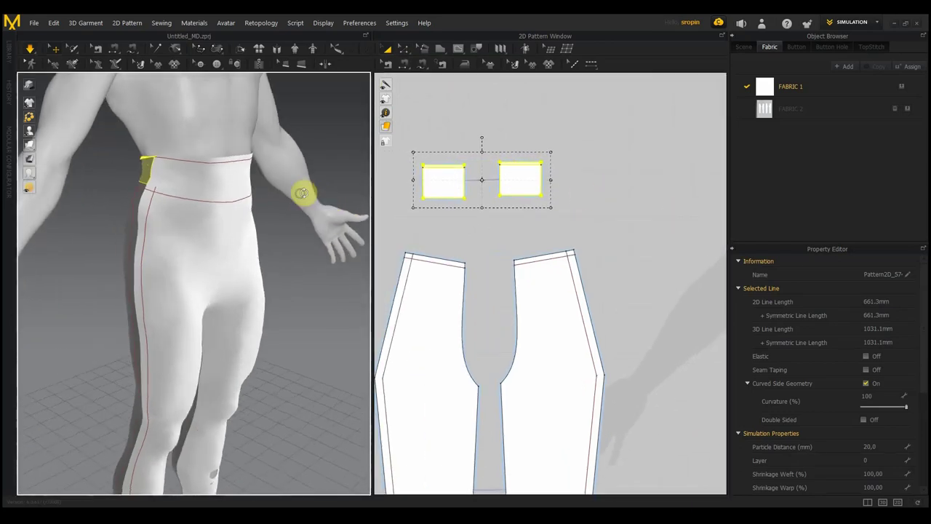
{"action": "mouse_move", "coordinate": [332, 145]}
{"action": "right_mouse_down"}
{"action": "mouse_move", "coordinate": [222, 138]}
{"action": "mouse_move", "coordinate": [218, 188]}
{"action": "right_mouse_up"}
{"action": "left_click", "coordinate": [214, 189]}
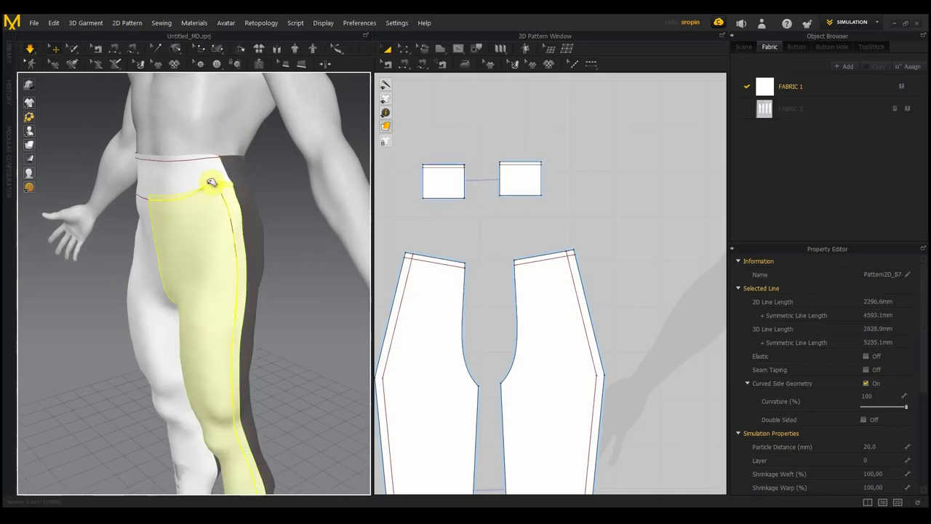
{"action": "mouse_move", "coordinate": [269, 173]}
{"action": "right_mouse_down"}
{"action": "mouse_move", "coordinate": [297, 185]}
{"action": "mouse_move", "coordinate": [334, 172]}
{"action": "mouse_move", "coordinate": [301, 182]}
{"action": "right_mouse_up"}
{"action": "left_click", "coordinate": [93, 186]}
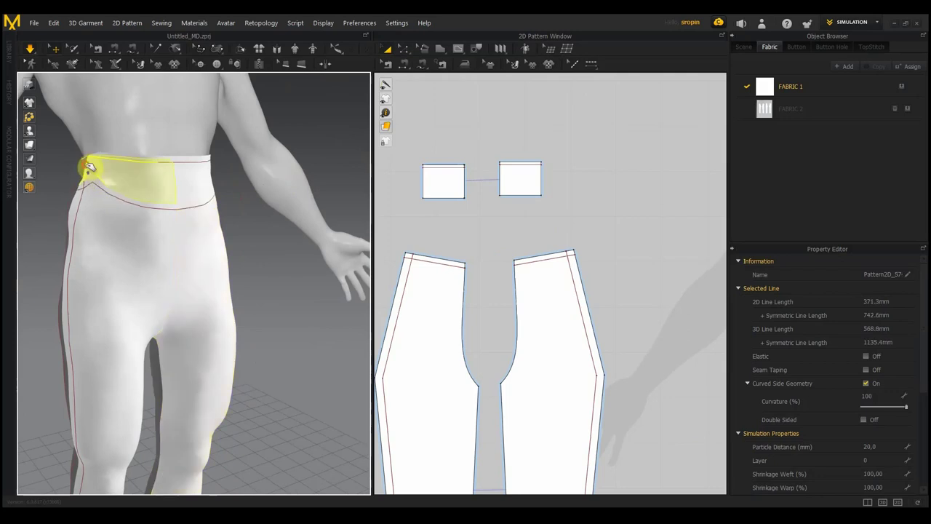
{"action": "left_click", "coordinate": [85, 190]}
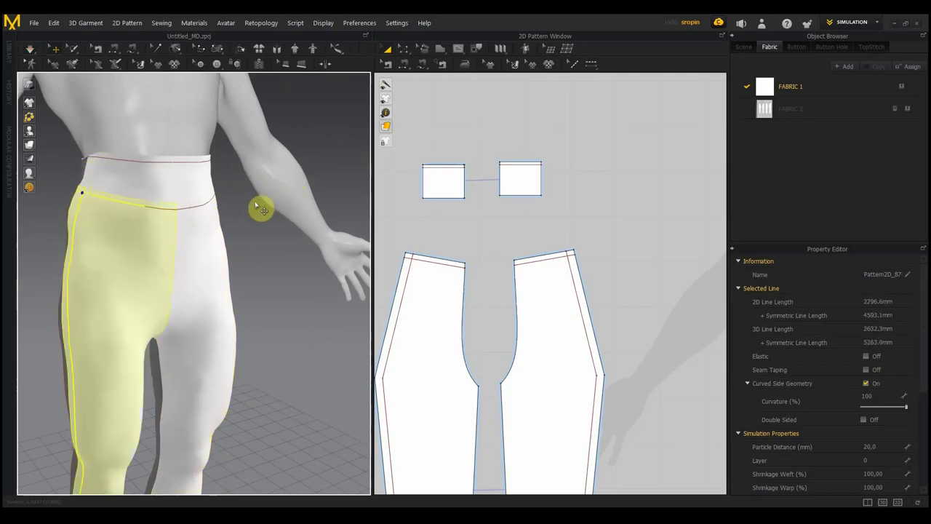
{"action": "mouse_move", "coordinate": [245, 212]}
{"action": "right_mouse_down"}
{"action": "mouse_move", "coordinate": [227, 197]}
{"action": "mouse_move", "coordinate": [258, 213]}
{"action": "mouse_move", "coordinate": [242, 211]}
{"action": "right_mouse_up"}
Step: Reset the 3D view to front, deselect the leg, and orbit to a three-quarter view
{"action": "scroll", "coordinate": [248, 214], "scroll_direction": "down", "scroll_amount": 3}
{"action": "scroll", "coordinate": [248, 209], "scroll_direction": "down", "scroll_amount": 2}
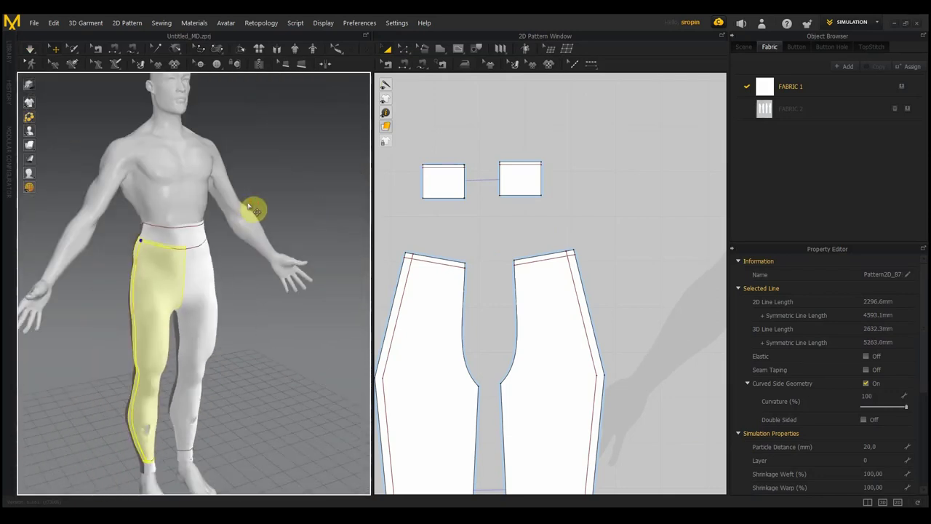
{"action": "key", "text": "2"}
{"action": "left_click", "coordinate": [258, 276]}
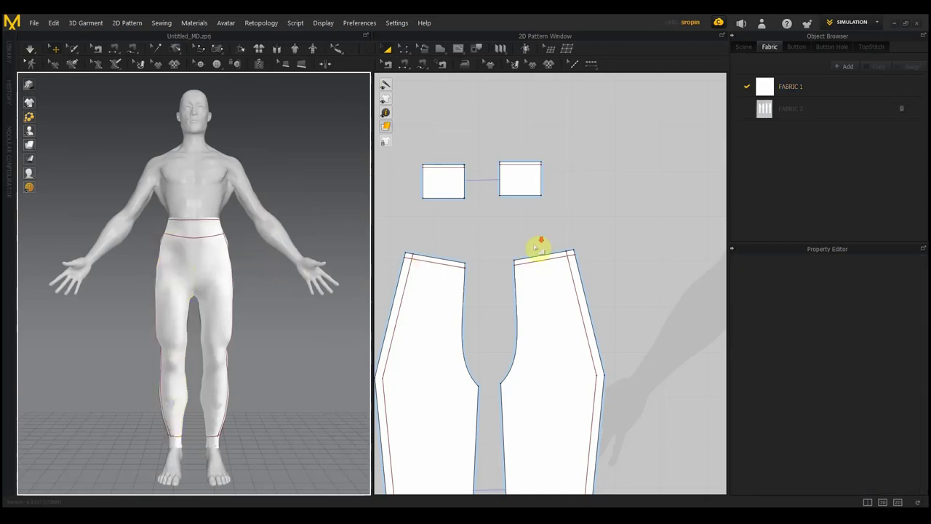
{"action": "scroll", "coordinate": [536, 247], "scroll_direction": "down", "scroll_amount": 2}
{"action": "scroll", "coordinate": [534, 251], "scroll_direction": "down", "scroll_amount": 1}
{"action": "right_click_drag", "start_coordinate": [575, 216], "coordinate": [574, 186]}
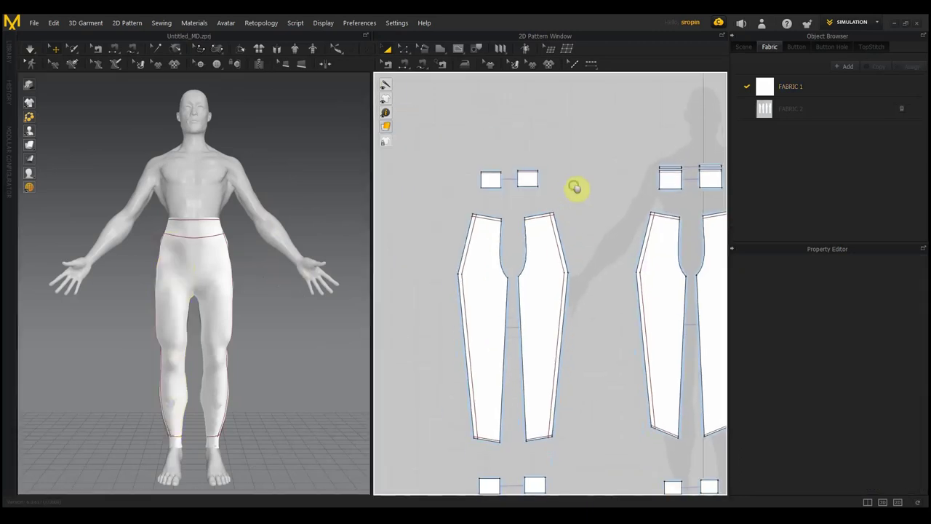
{"action": "mouse_move", "coordinate": [333, 266]}
{"action": "right_mouse_down"}
{"action": "mouse_move", "coordinate": [391, 270]}
{"action": "mouse_move", "coordinate": [267, 279]}
{"action": "mouse_move", "coordinate": [156, 269]}
{"action": "mouse_move", "coordinate": [210, 289]}
{"action": "right_mouse_up"}
Step: Select the front trouser leg piece, view the pants from behind and front, then snap to front view
{"action": "left_click", "coordinate": [226, 277]}
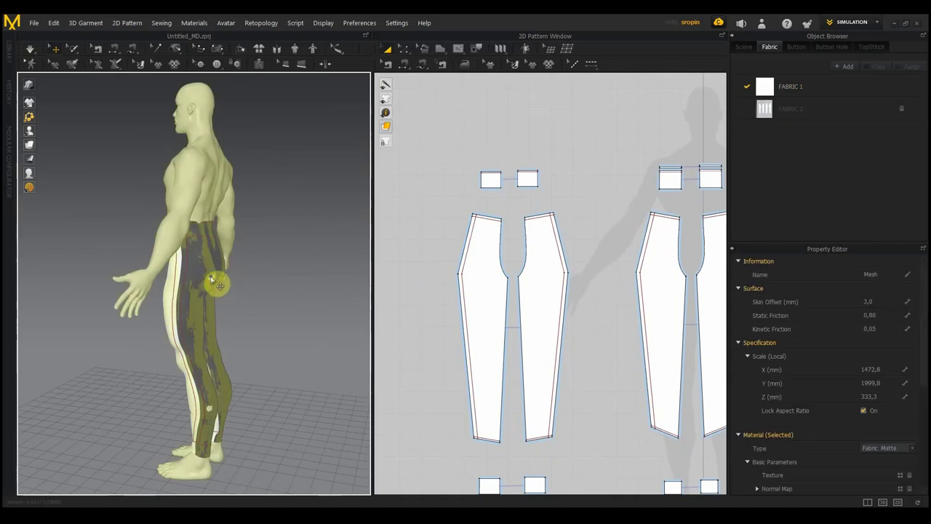
{"action": "left_click", "coordinate": [214, 279]}
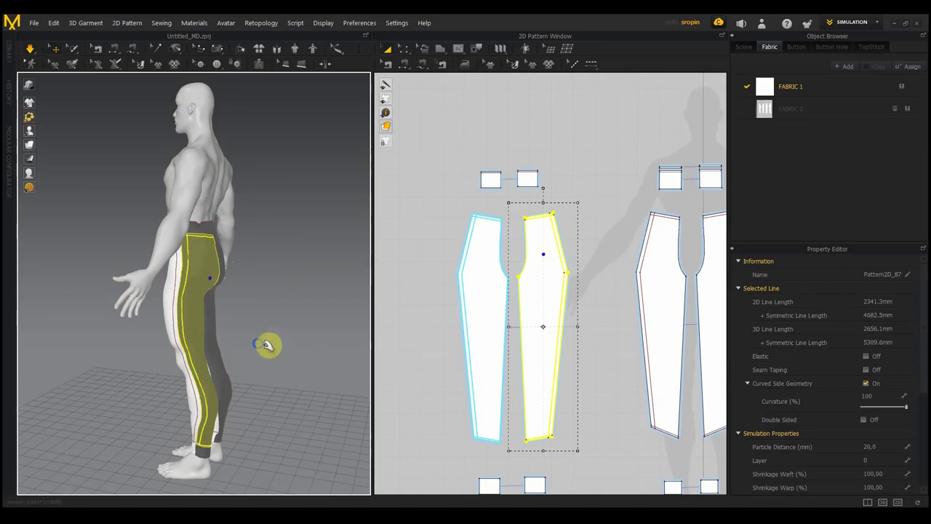
{"action": "right_click_drag", "start_coordinate": [267, 344], "coordinate": [177, 332]}
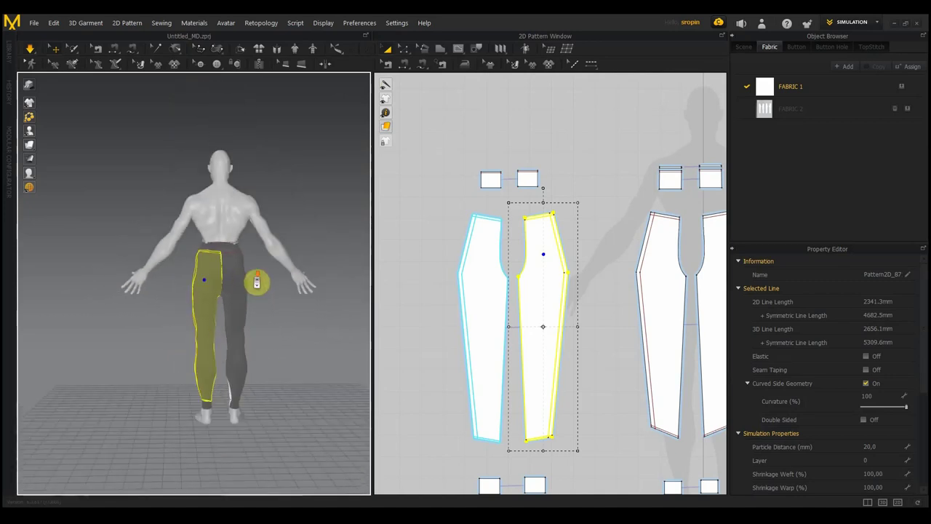
{"action": "scroll", "coordinate": [257, 283], "scroll_direction": "up", "scroll_amount": 5}
{"action": "mouse_move", "coordinate": [252, 293]}
{"action": "right_mouse_down"}
{"action": "mouse_move", "coordinate": [318, 319]}
{"action": "mouse_move", "coordinate": [436, 296]}
{"action": "mouse_move", "coordinate": [427, 290]}
{"action": "right_mouse_up"}
{"action": "scroll", "coordinate": [357, 270], "scroll_direction": "up", "scroll_amount": 3}
{"action": "scroll", "coordinate": [366, 275], "scroll_direction": "up", "scroll_amount": 1}
{"action": "scroll", "coordinate": [323, 283], "scroll_direction": "up", "scroll_amount": 3}
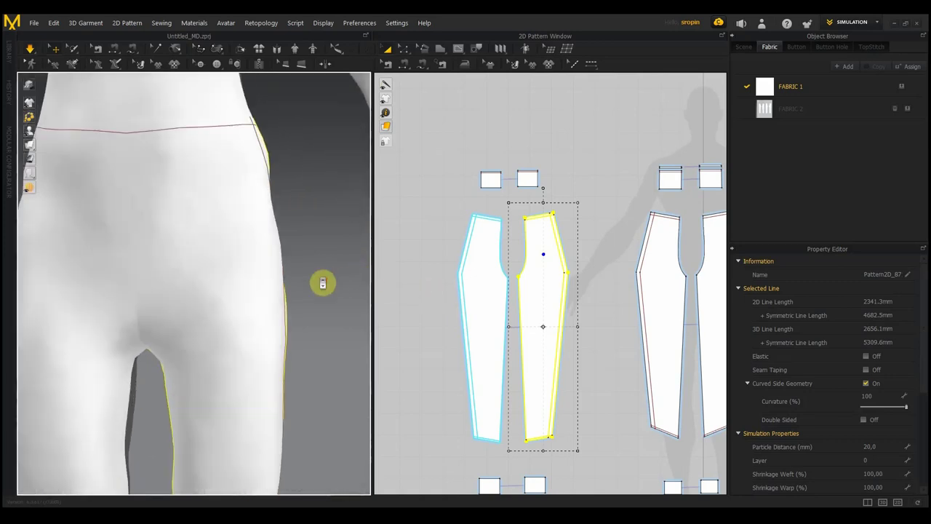
{"action": "scroll", "coordinate": [323, 282], "scroll_direction": "down", "scroll_amount": 5}
{"action": "scroll", "coordinate": [323, 282], "scroll_direction": "down", "scroll_amount": 2}
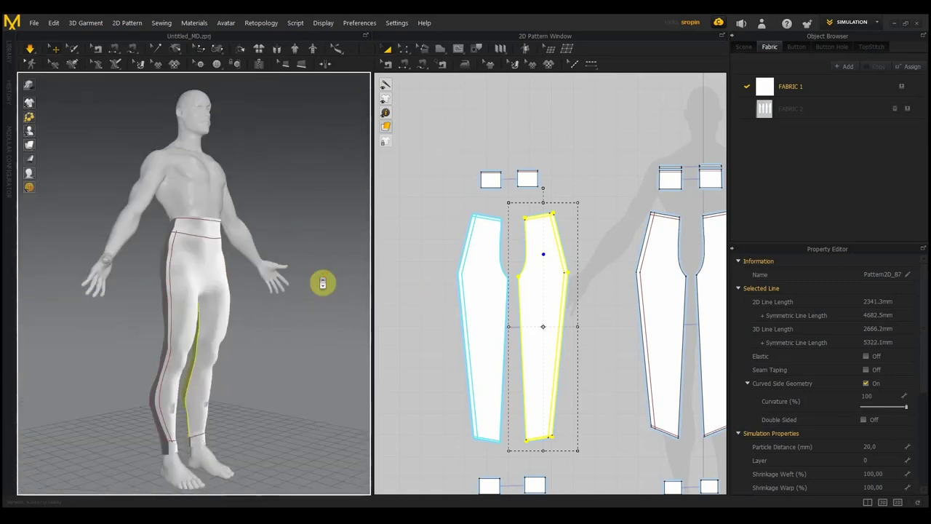
{"action": "key", "text": "2"}
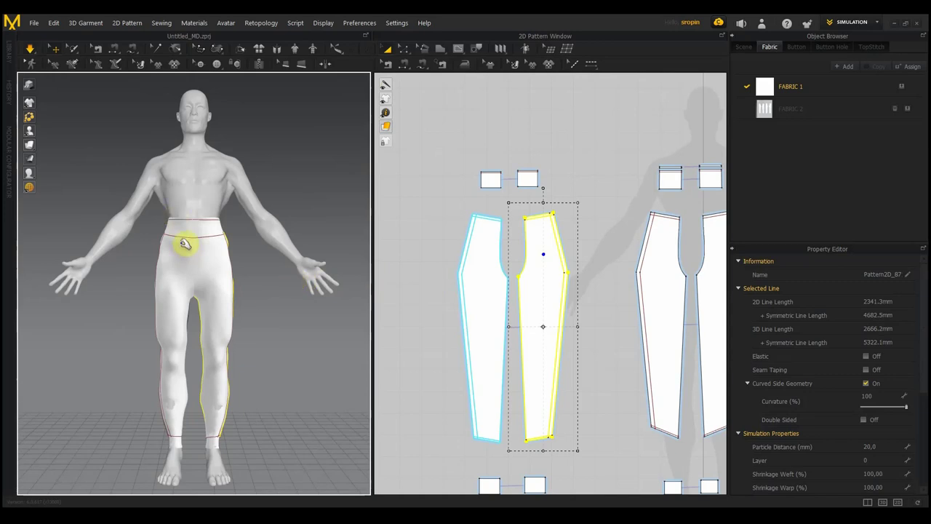
Step: Save the project file as 'Брюс штанцы.zprj' in the Макс передел Брюса folder
{"action": "left_click", "coordinate": [34, 22]}
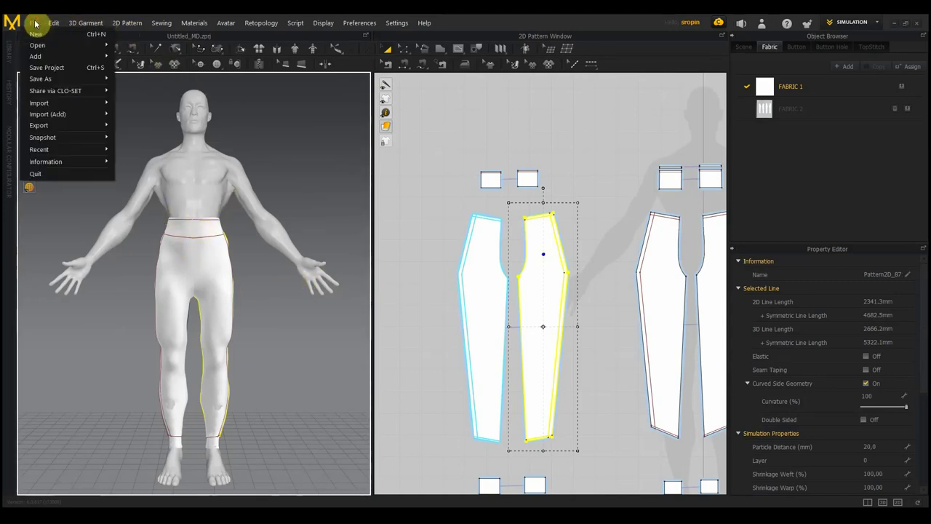
{"action": "left_click", "coordinate": [48, 69]}
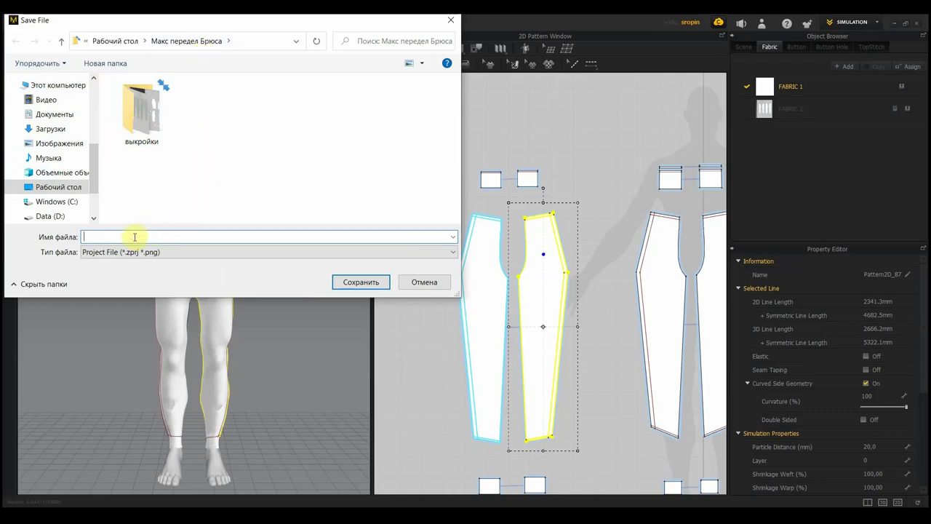
{"action": "type", "text": "Брюс"}
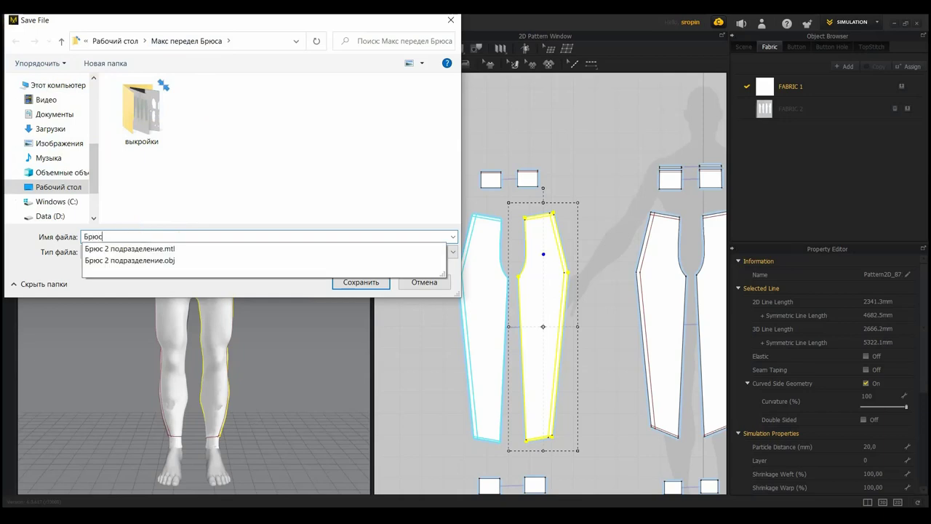
{"action": "type", "text": " штанцы"}
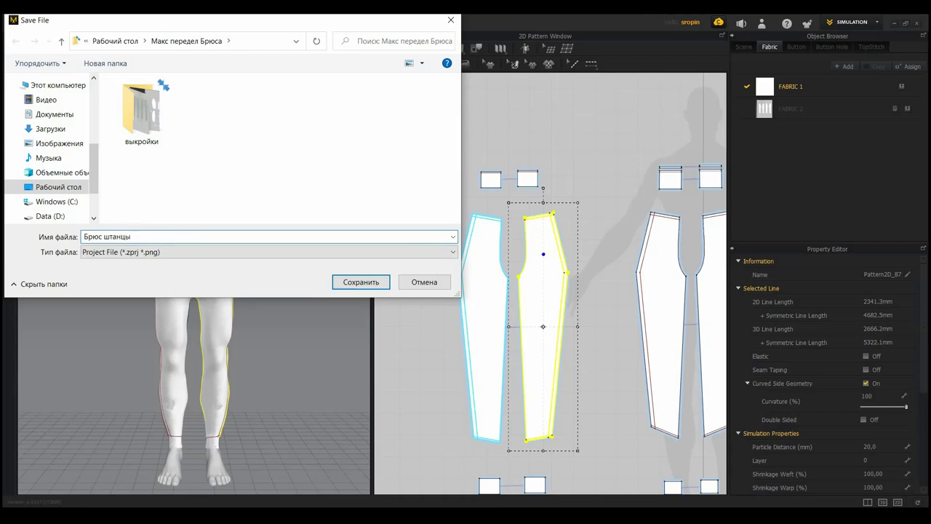
{"action": "left_click", "coordinate": [363, 284]}
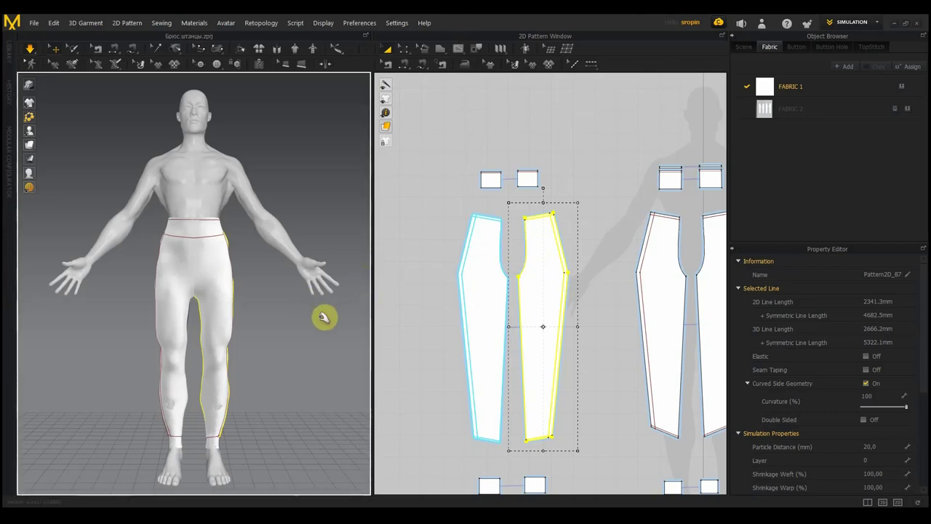
Step: Recentre the pattern, review the trousers from the side, snap to front view, and open the File menu
{"action": "scroll", "coordinate": [320, 320], "scroll_direction": "down", "scroll_amount": 2}
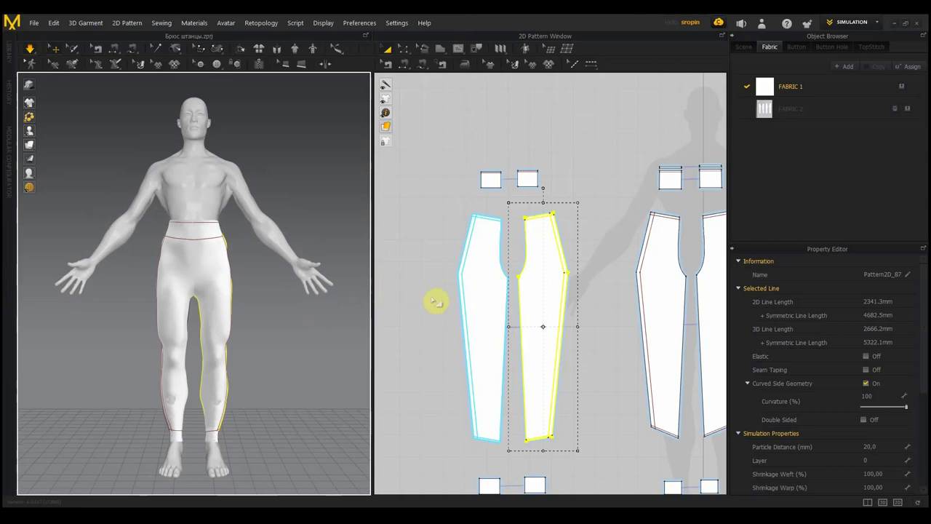
{"action": "scroll", "coordinate": [440, 304], "scroll_direction": "up", "scroll_amount": 1}
{"action": "scroll", "coordinate": [441, 301], "scroll_direction": "down", "scroll_amount": 2}
{"action": "scroll", "coordinate": [440, 304], "scroll_direction": "up", "scroll_amount": 1}
{"action": "middle_click_drag", "start_coordinate": [440, 304], "coordinate": [436, 254]}
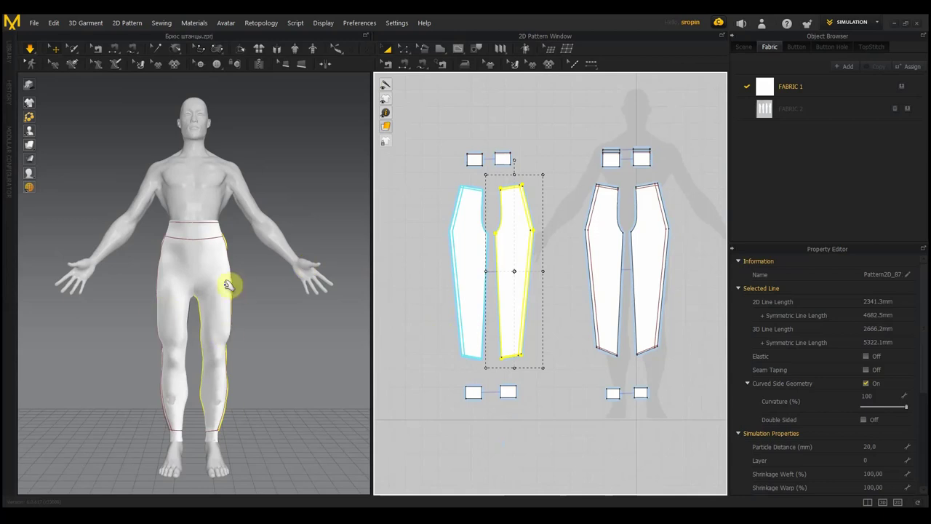
{"action": "middle_click_drag", "start_coordinate": [264, 302], "coordinate": [260, 295]}
{"action": "mouse_move", "coordinate": [256, 293]}
{"action": "right_mouse_down"}
{"action": "mouse_move", "coordinate": [233, 312]}
{"action": "mouse_move", "coordinate": [114, 305]}
{"action": "mouse_move", "coordinate": [237, 301]}
{"action": "right_mouse_up"}
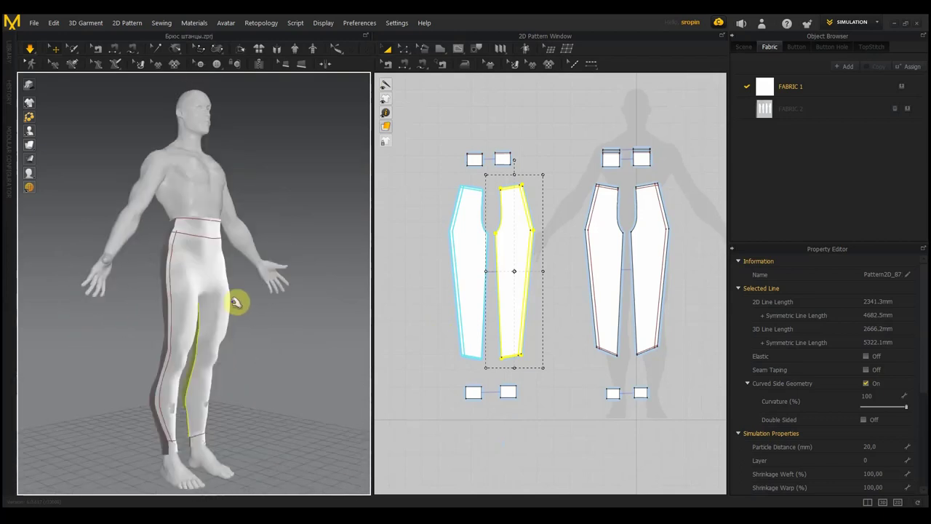
{"action": "key", "text": "2"}
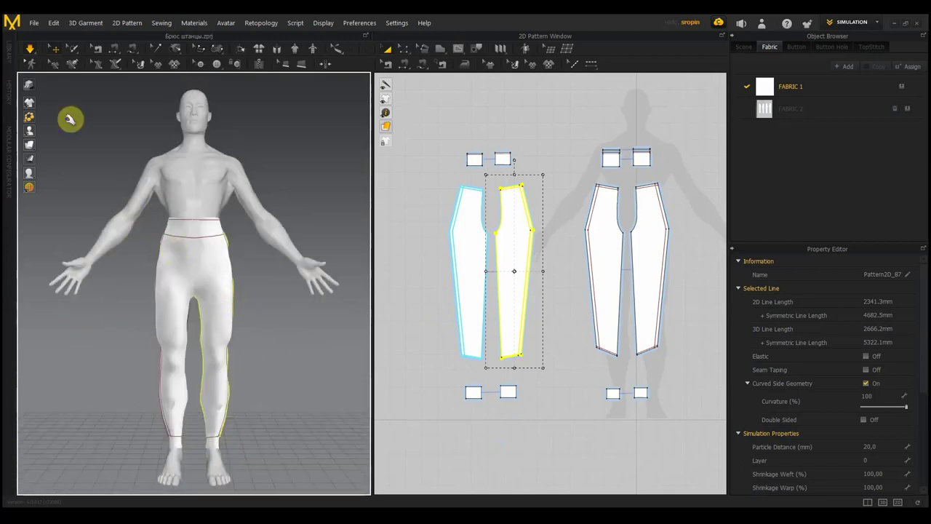
{"action": "left_click", "coordinate": [34, 22]}
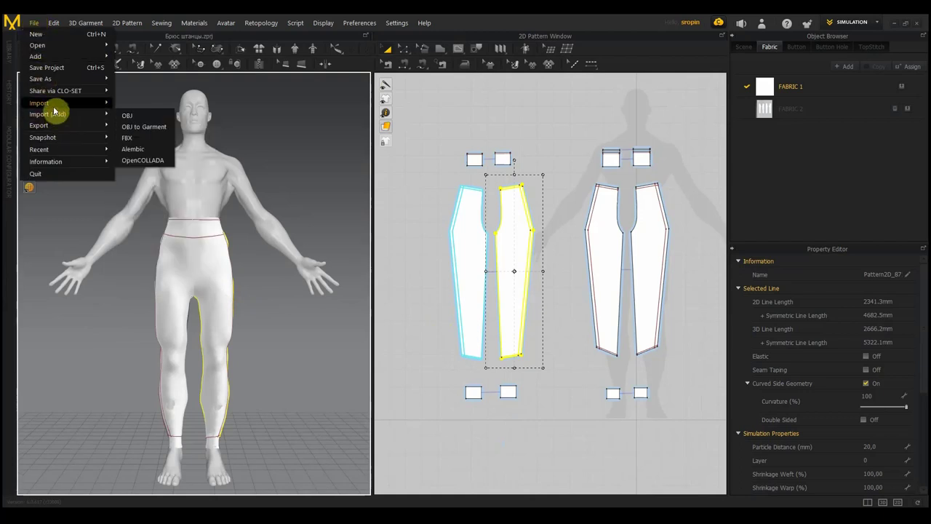
{"action": "mouse_move", "coordinate": [43, 125]}
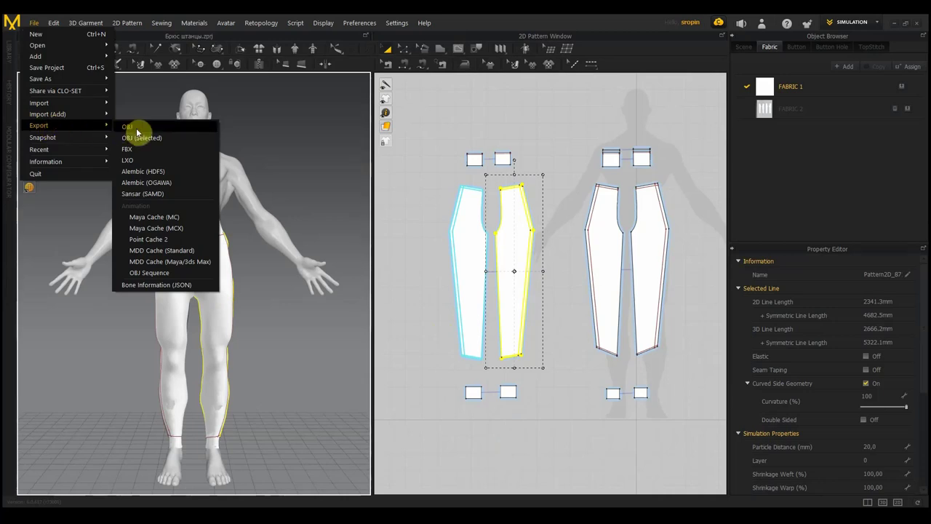
Step: Export the garment as OBJ file 'Штанцы' into the Макс передел Брюса folder
{"action": "left_click", "coordinate": [136, 128]}
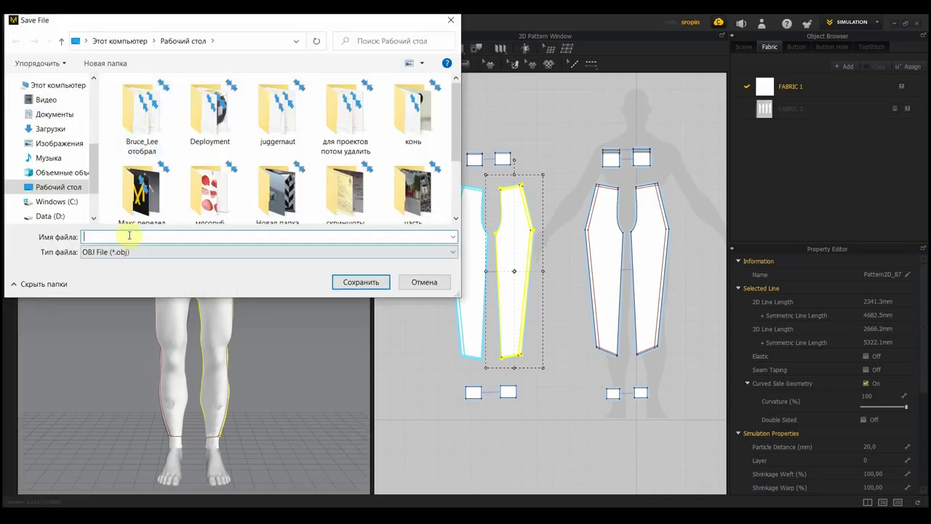
{"action": "left_click", "coordinate": [149, 191]}
{"action": "scroll", "coordinate": [164, 160], "scroll_direction": "down", "scroll_amount": 2}
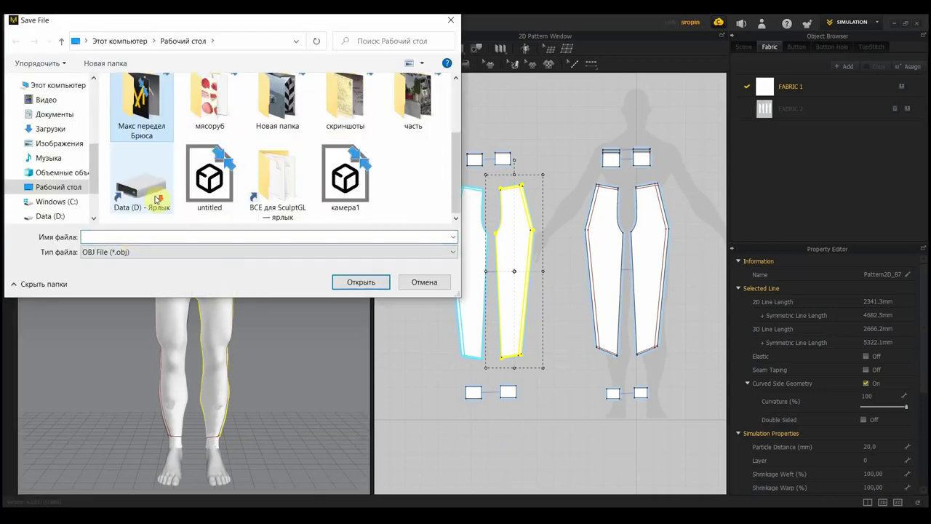
{"action": "scroll", "coordinate": [169, 121], "scroll_direction": "up", "scroll_amount": 1}
{"action": "double_click", "coordinate": [149, 109]}
{"action": "left_click", "coordinate": [128, 238]}
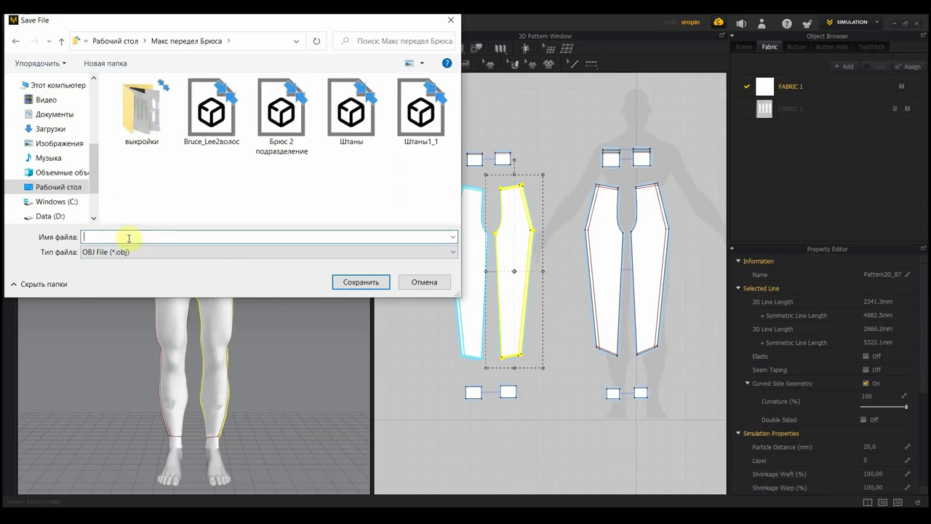
{"action": "type", "text": "Штан"}
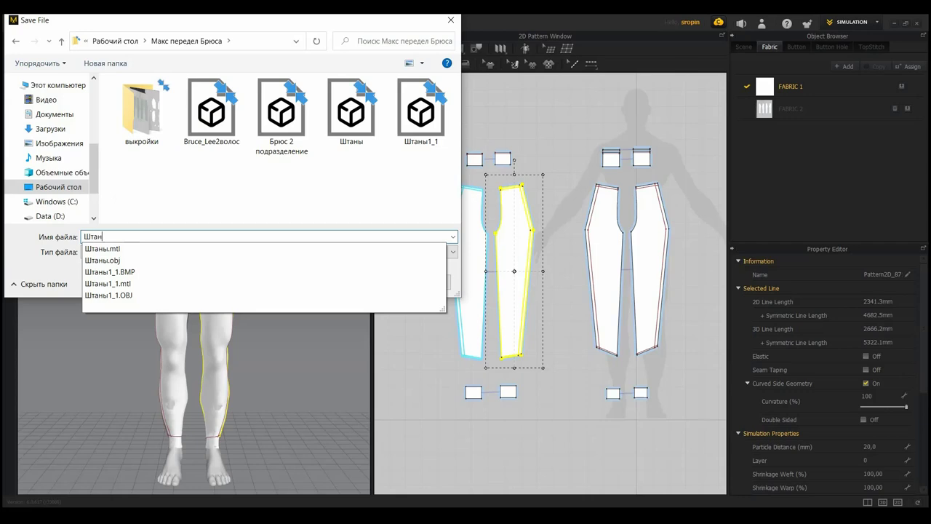
{"action": "type", "text": "цы"}
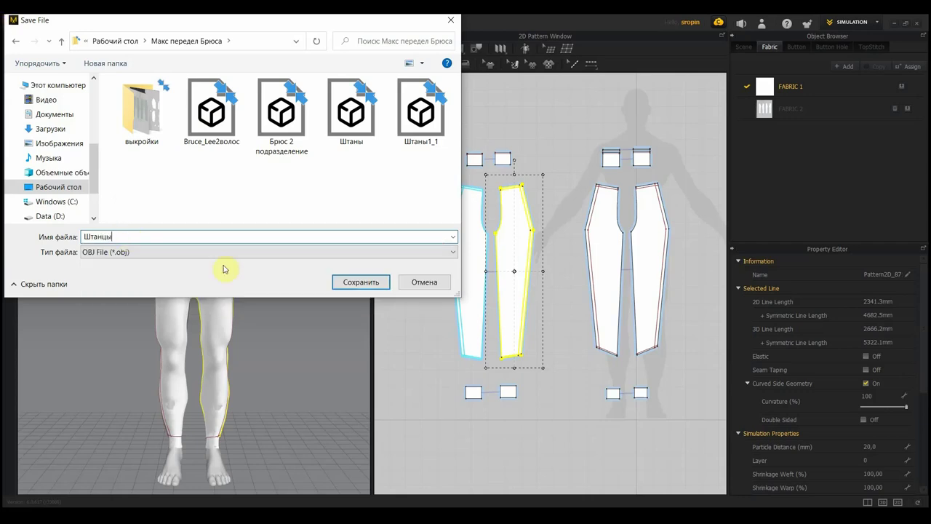
{"action": "left_click", "coordinate": [359, 281]}
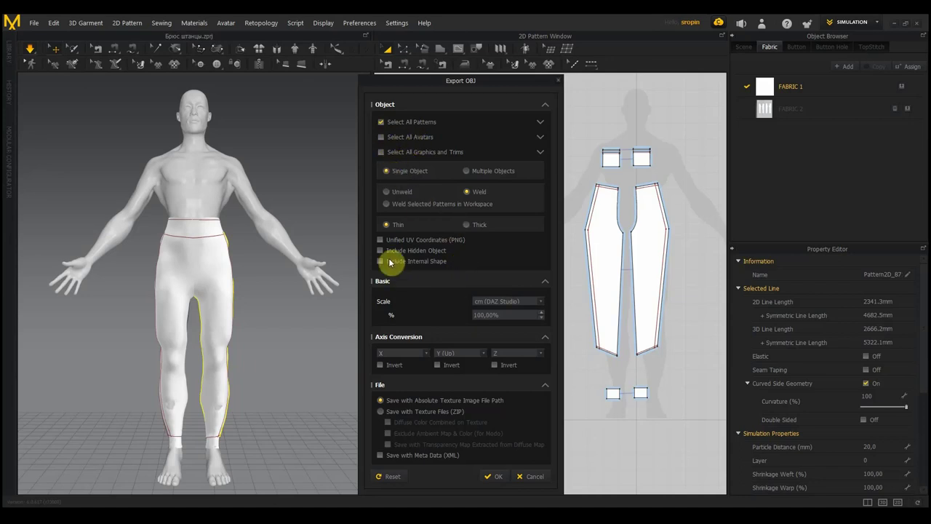
Step: Set the OBJ export scale to cm (DAZ Studio), keeping a single welded object, and confirm
{"action": "left_click", "coordinate": [502, 302]}
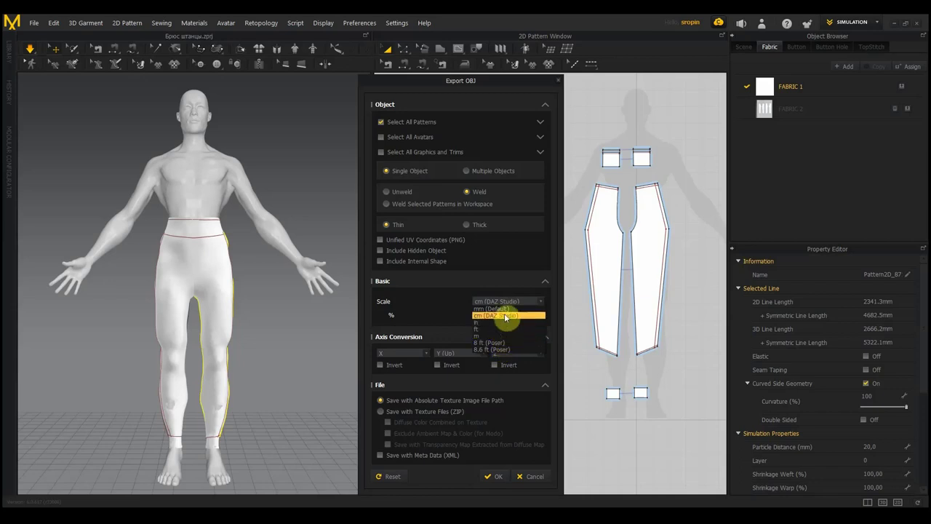
{"action": "left_click", "coordinate": [504, 316]}
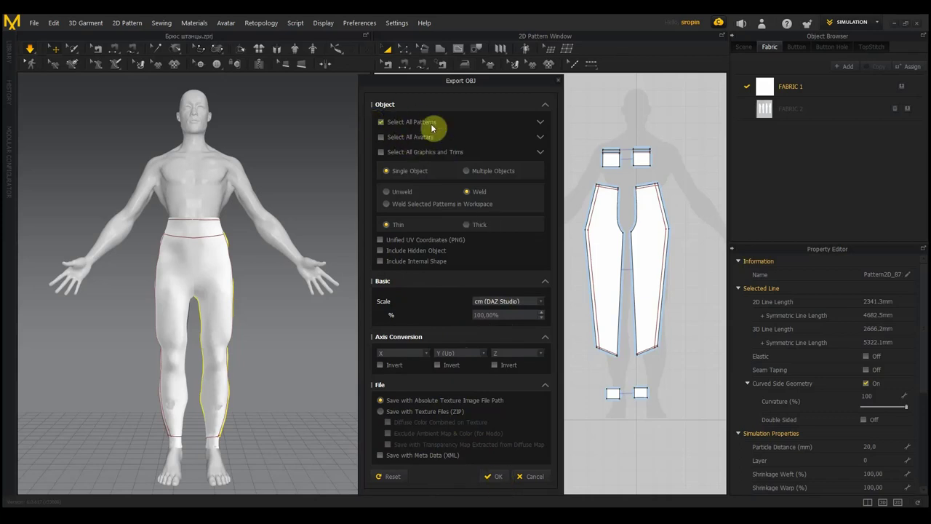
{"action": "left_click", "coordinate": [498, 476]}
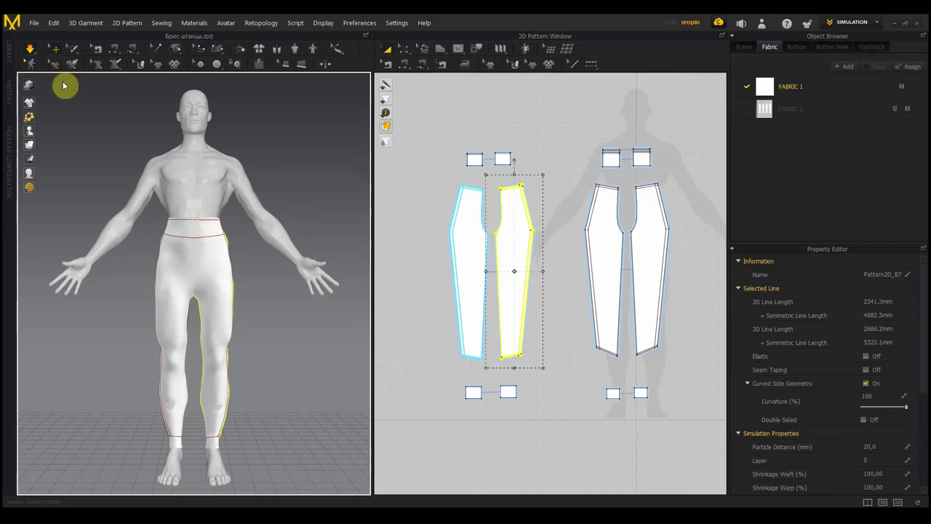
Step: Save another pants OBJ as Штанцы2 in the Макс передел Брюса folder
{"action": "left_click", "coordinate": [34, 23]}
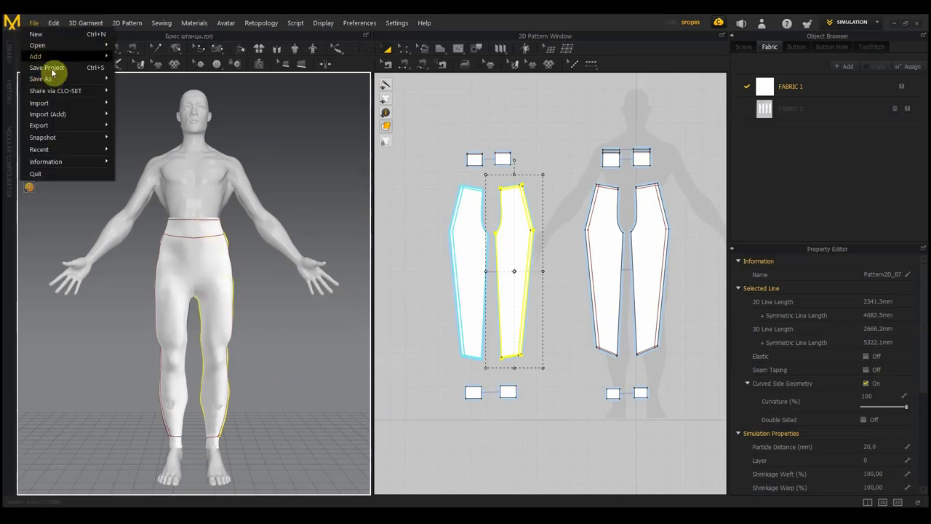
{"action": "mouse_move", "coordinate": [39, 125]}
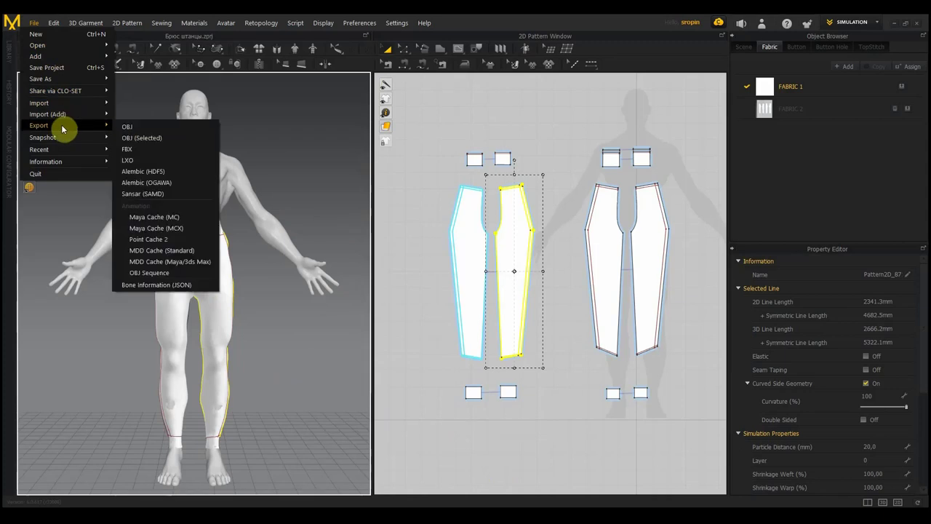
{"action": "left_click", "coordinate": [127, 133]}
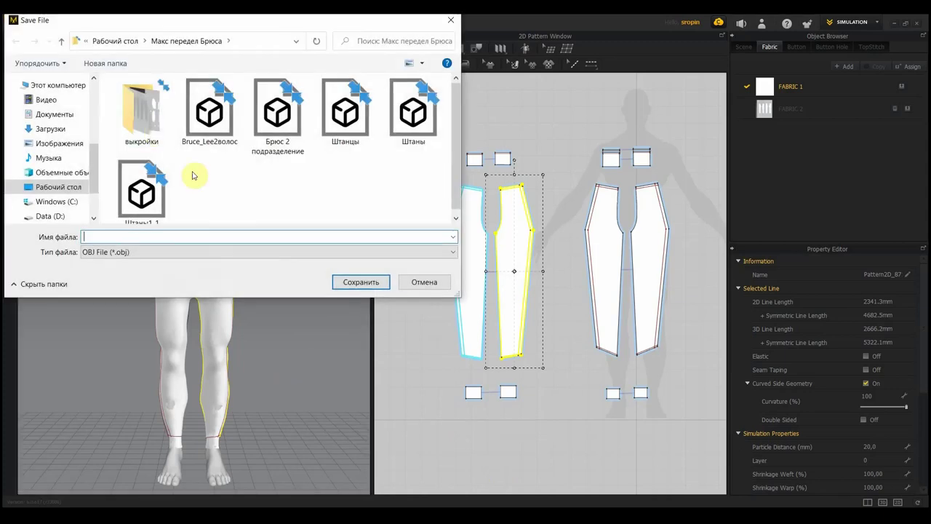
{"action": "left_click", "coordinate": [149, 211]}
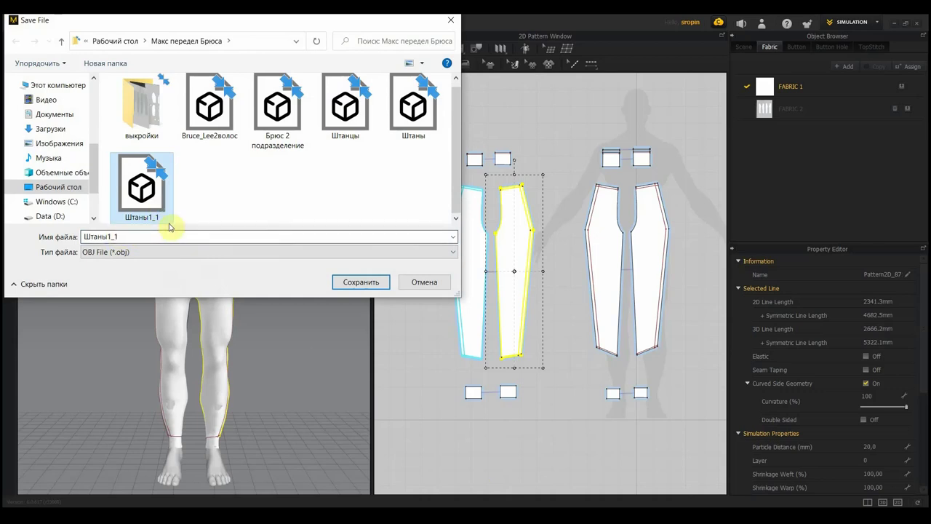
{"action": "left_click", "coordinate": [122, 236]}
{"action": "double_click", "coordinate": [122, 236]}
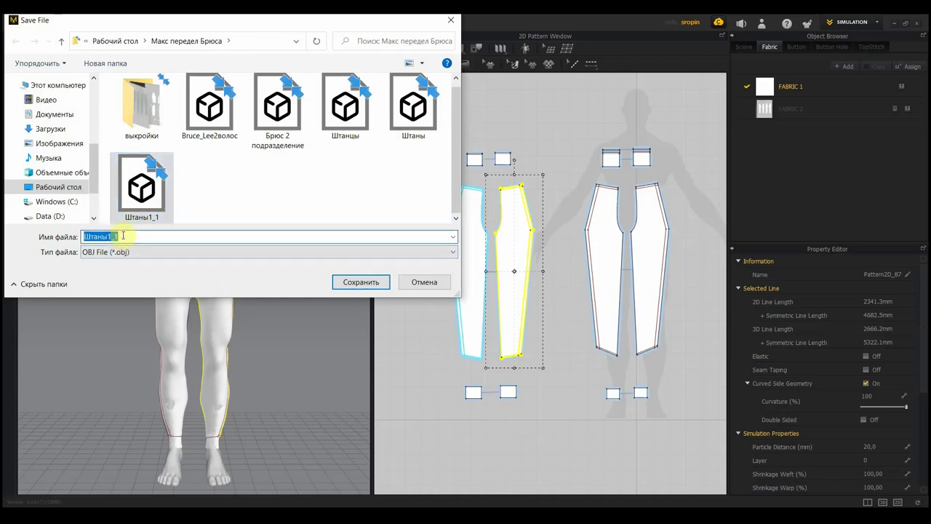
{"action": "left_click", "coordinate": [122, 236]}
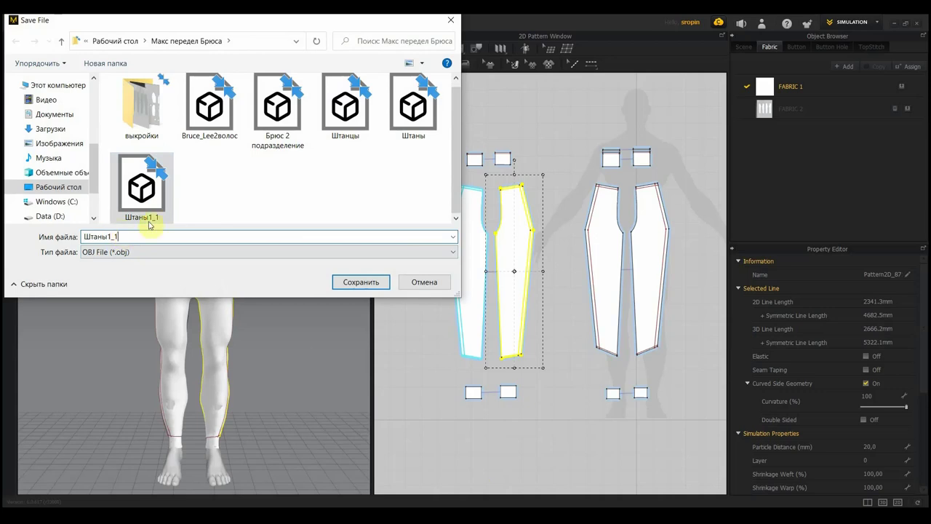
{"action": "left_click", "coordinate": [349, 120]}
{"action": "double_click", "coordinate": [118, 239]}
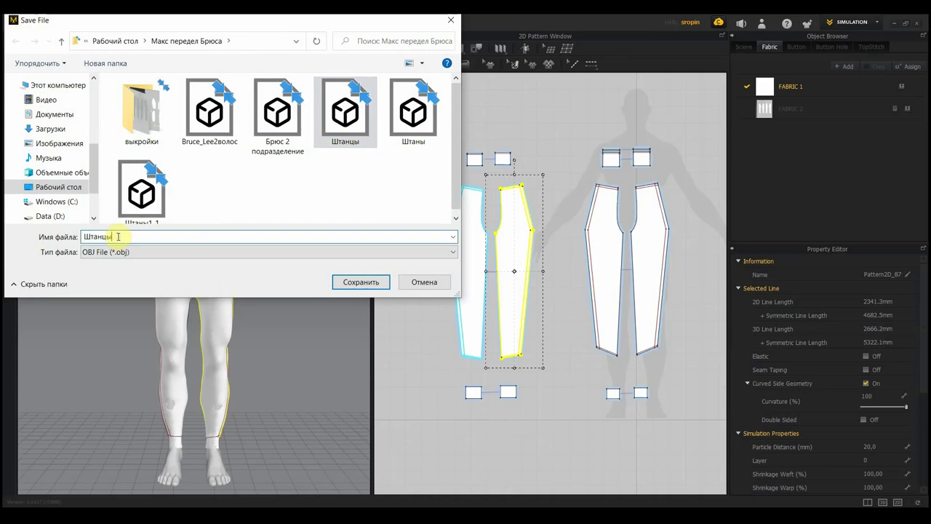
{"action": "type", "text": "2"}
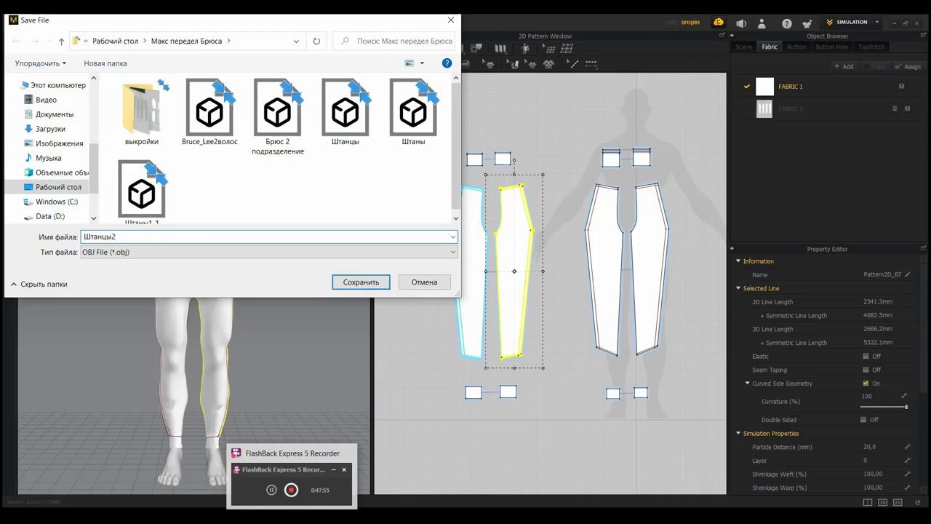
{"action": "left_click", "coordinate": [369, 284]}
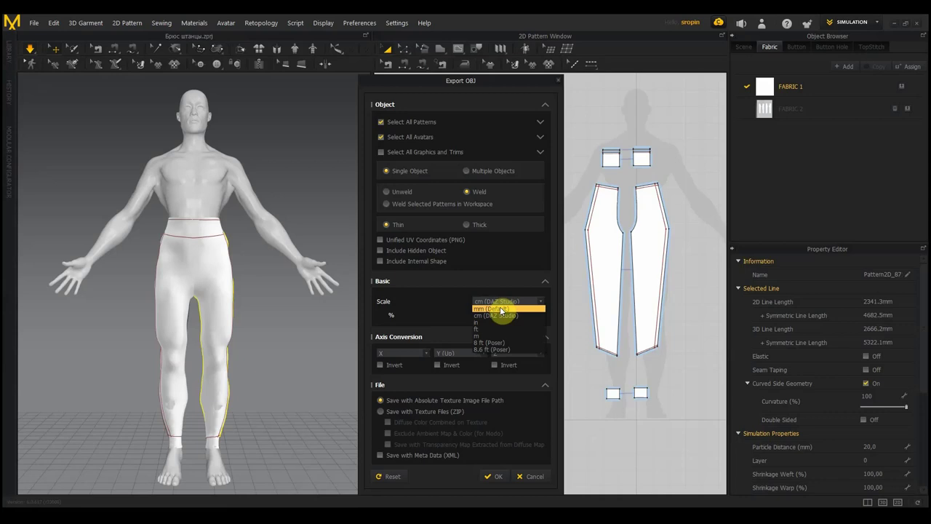
Step: Export Штанцы2 as a welded OBJ at mm (Default) scale, keeping the X axis unchanged
{"action": "left_click", "coordinate": [500, 310]}
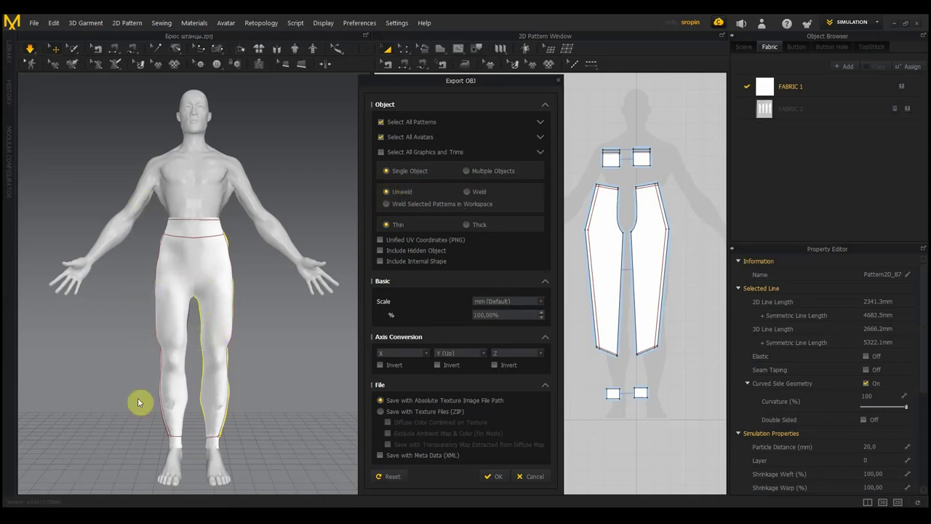
{"action": "left_click", "coordinate": [465, 193]}
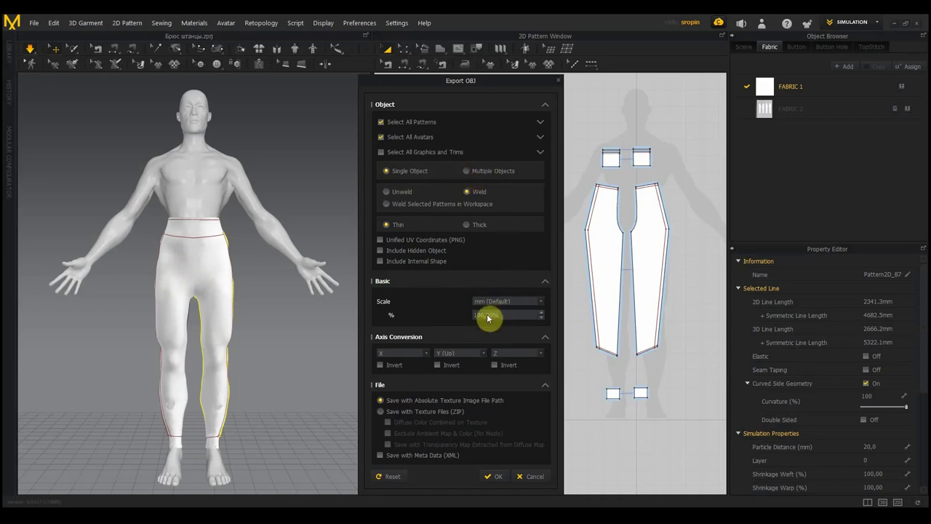
{"action": "left_click", "coordinate": [403, 352]}
{"action": "left_click", "coordinate": [413, 362]}
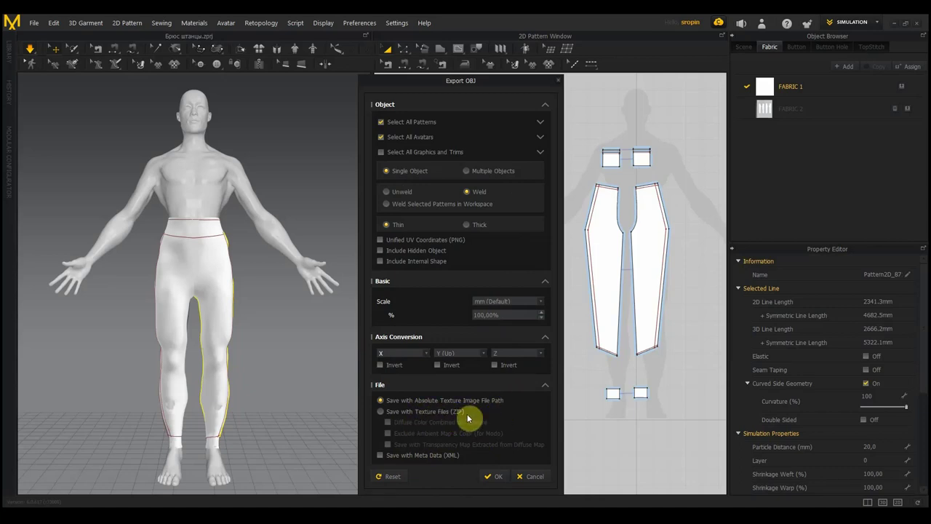
{"action": "left_click", "coordinate": [498, 478]}
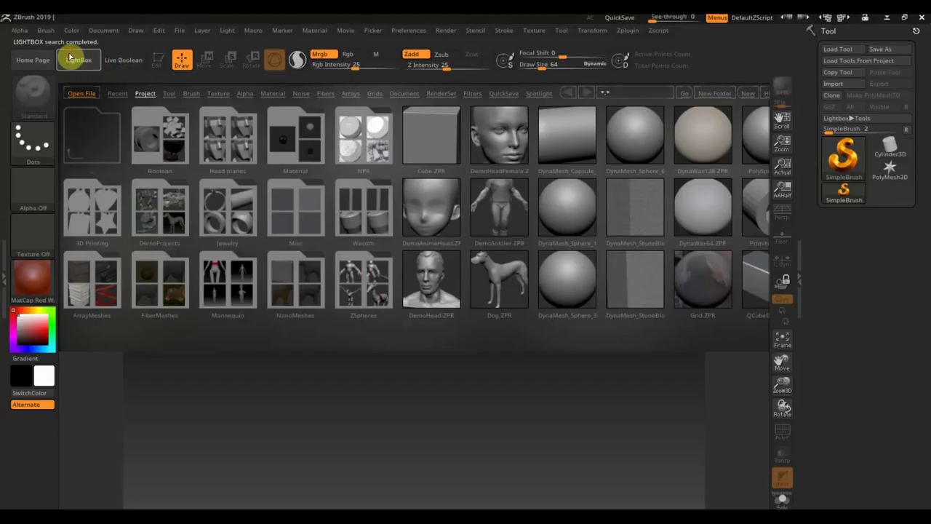
Step: Import Штанцы2 into ZBrush from Desktop > Макс передел Брюса
{"action": "left_click", "coordinate": [70, 58]}
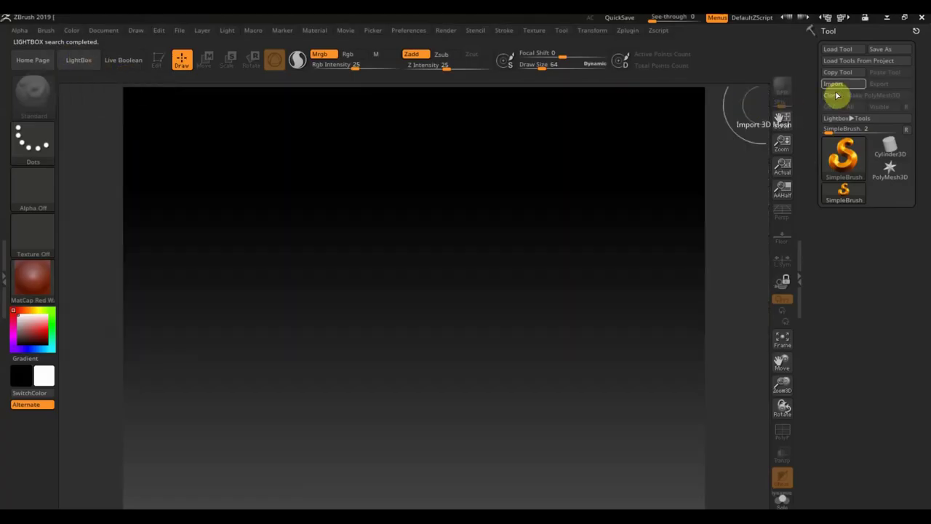
{"action": "left_click", "coordinate": [835, 85]}
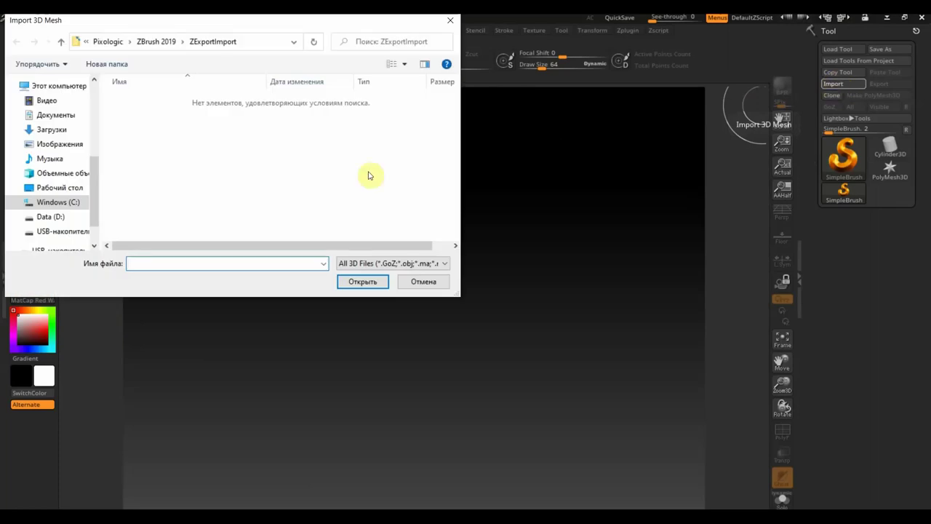
{"action": "left_click", "coordinate": [60, 187]}
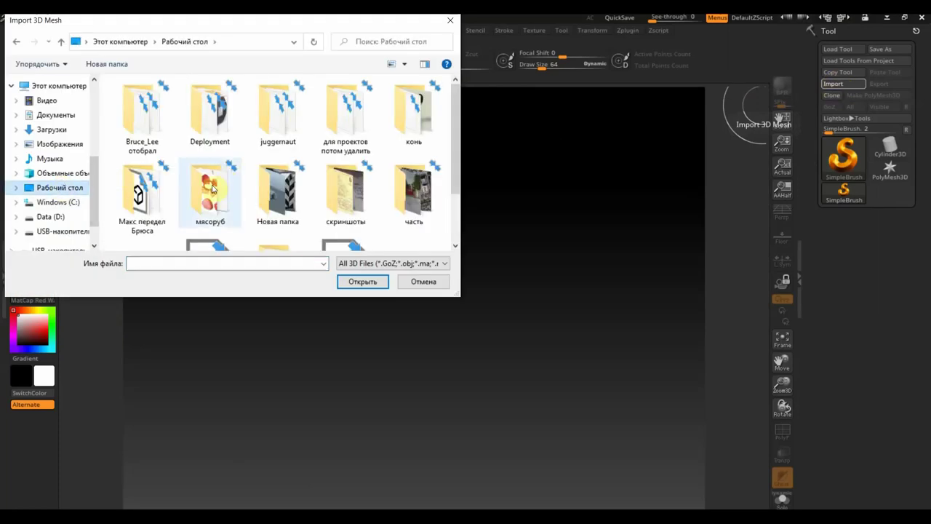
{"action": "left_click", "coordinate": [210, 188]}
{"action": "scroll", "coordinate": [145, 236], "scroll_direction": "down", "scroll_amount": 1}
{"action": "double_click", "coordinate": [131, 151]}
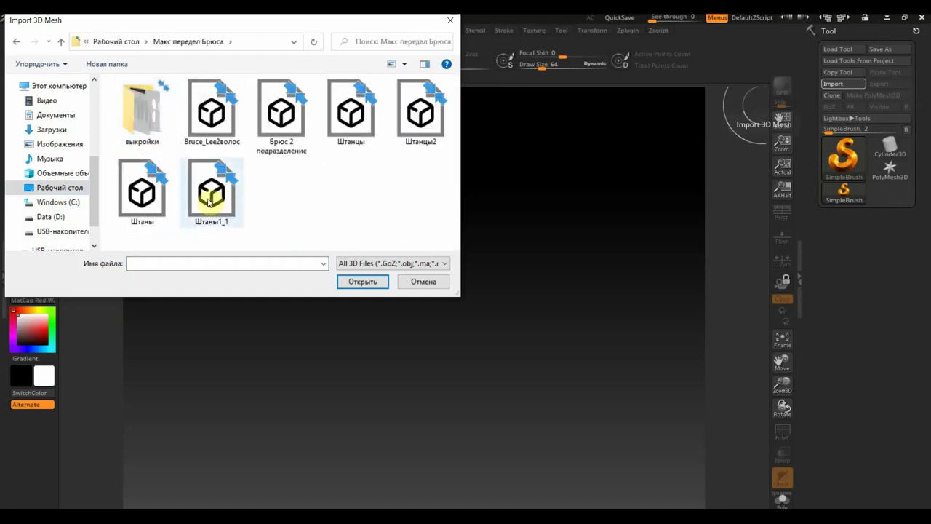
{"action": "left_click", "coordinate": [432, 117]}
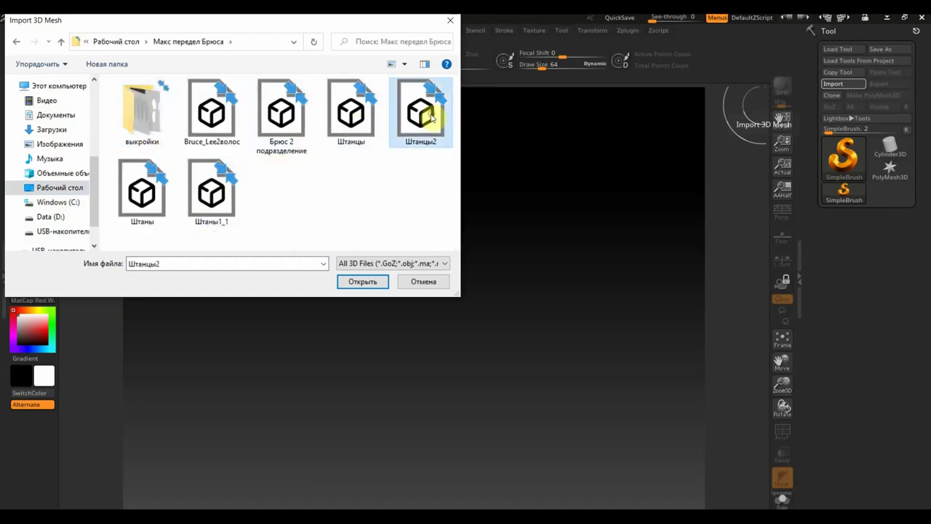
{"action": "left_click", "coordinate": [367, 281]}
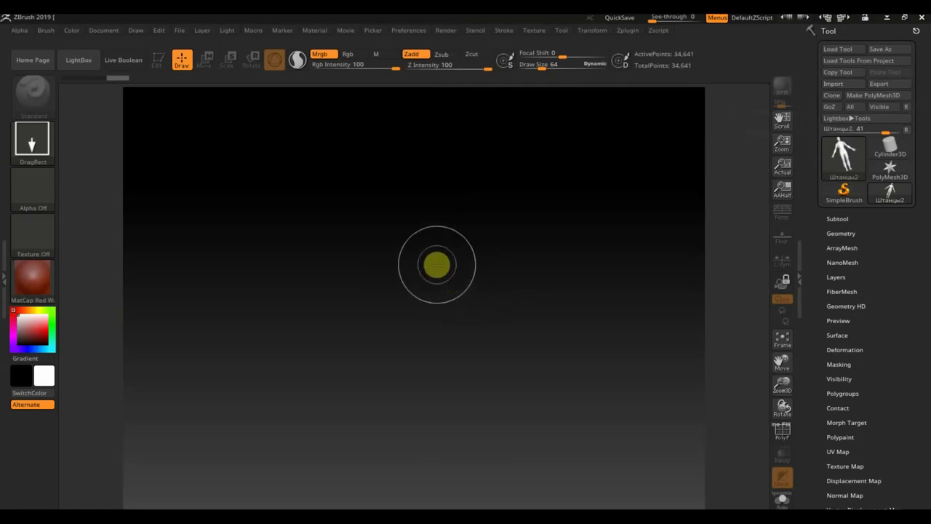
Step: Place Штанцы2 on the canvas in Edit mode, orbit it and check its subtool list
{"action": "left_click_drag", "start_coordinate": [443, 263], "coordinate": [443, 483]}
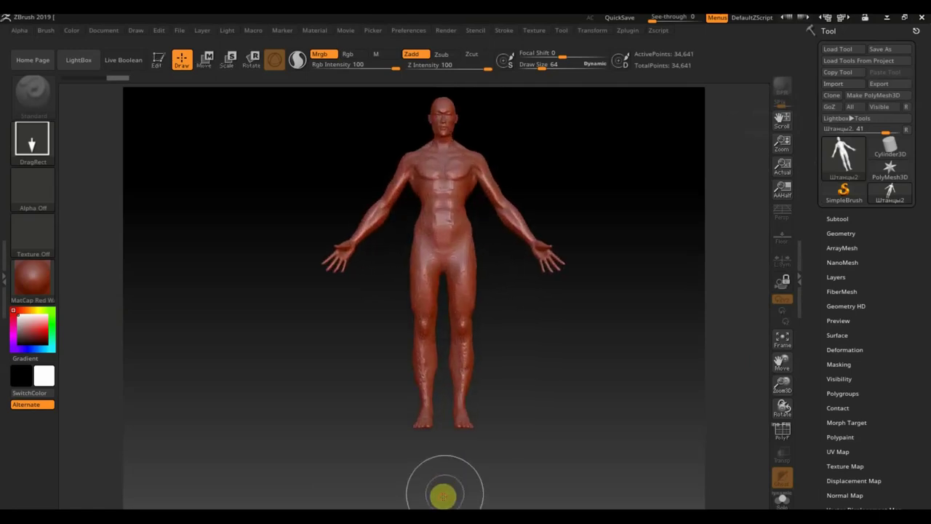
{"action": "left_click", "coordinate": [158, 62]}
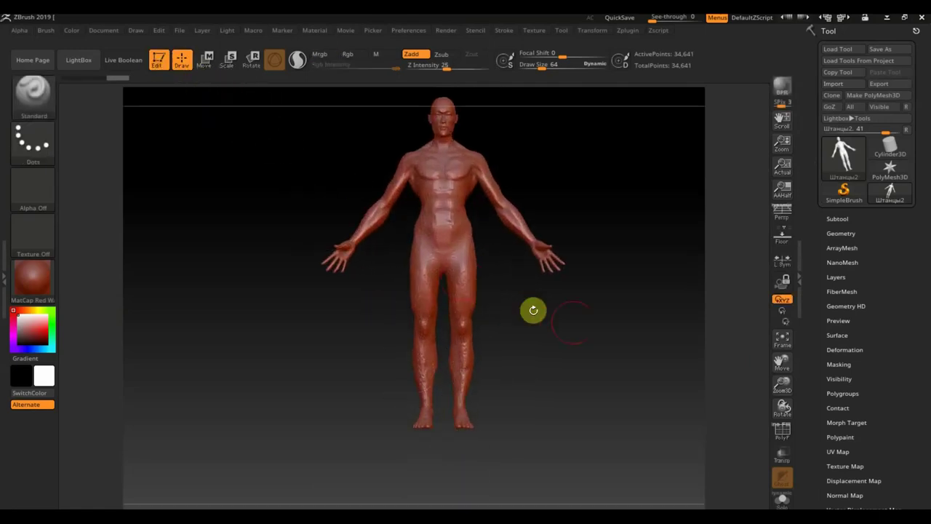
{"action": "mouse_move", "coordinate": [659, 283]}
{"action": "left_mouse_down"}
{"action": "mouse_move", "coordinate": [620, 296]}
{"action": "mouse_move", "coordinate": [664, 284]}
{"action": "left_mouse_up"}
{"action": "left_click", "coordinate": [837, 218]}
{"action": "mouse_move", "coordinate": [841, 249]}
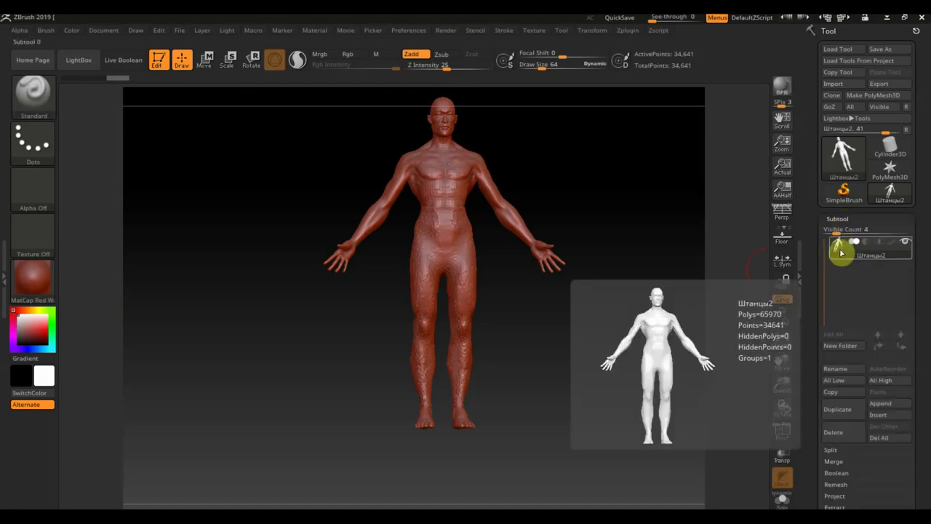
{"action": "mouse_move", "coordinate": [642, 250]}
{"action": "left_mouse_down", "text": "alt"}
{"action": "mouse_move", "coordinate": [654, 314]}
{"action": "mouse_move", "coordinate": [542, 376]}
{"action": "mouse_move", "coordinate": [538, 388]}
{"action": "mouse_move", "coordinate": [540, 311]}
{"action": "left_mouse_up", "text": "alt"}
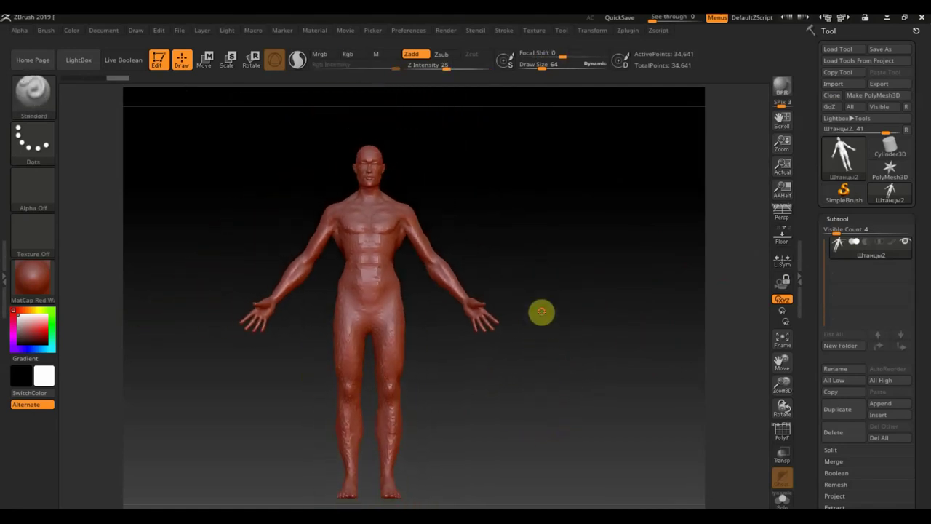
Step: Import the Штанцы pants mesh, frame it in view and reduce the draw size
{"action": "left_click", "coordinate": [834, 84]}
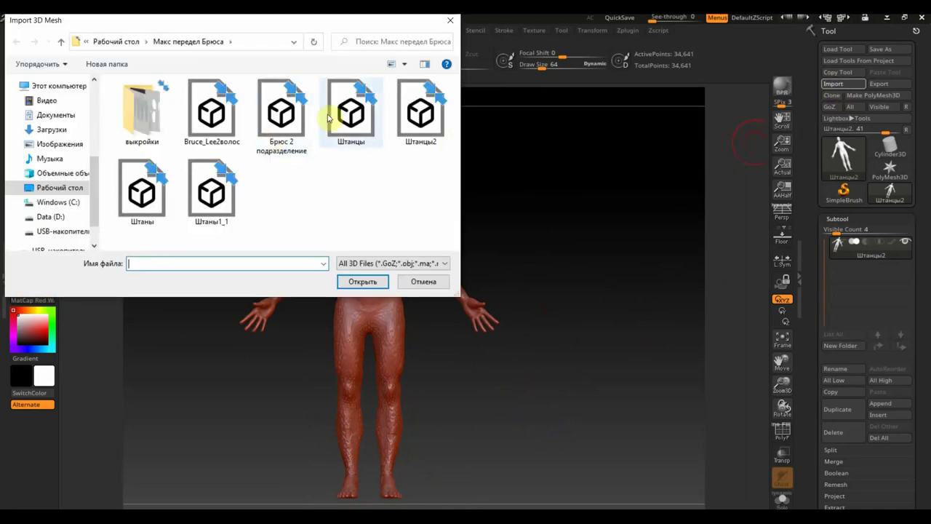
{"action": "left_click", "coordinate": [353, 117]}
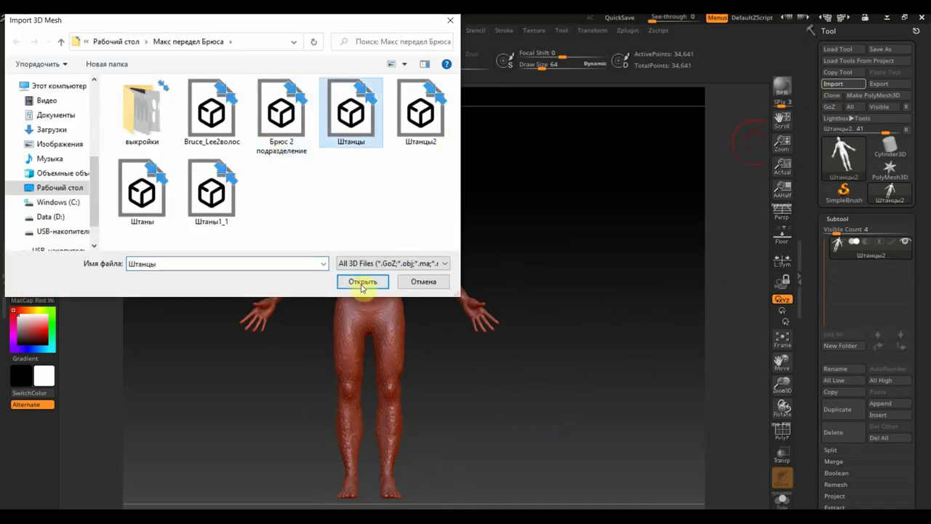
{"action": "left_click", "coordinate": [361, 283]}
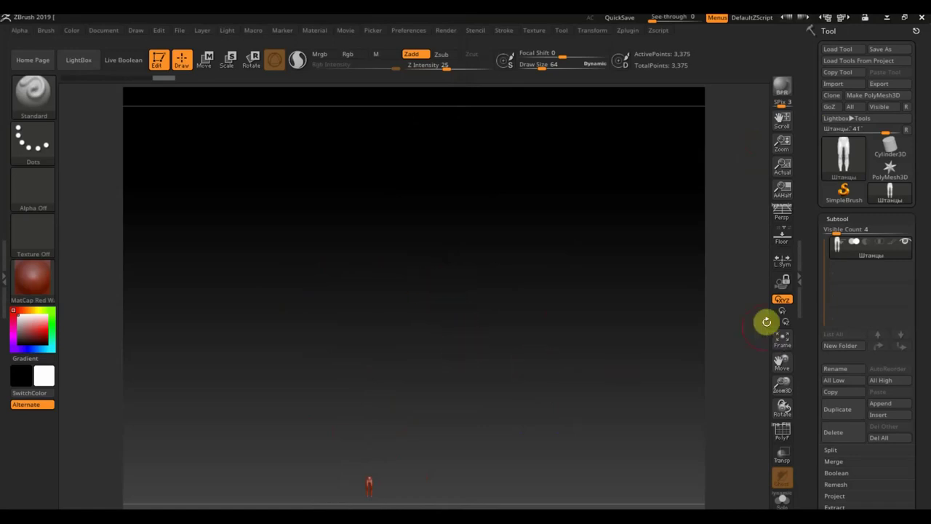
{"action": "left_click", "coordinate": [781, 340]}
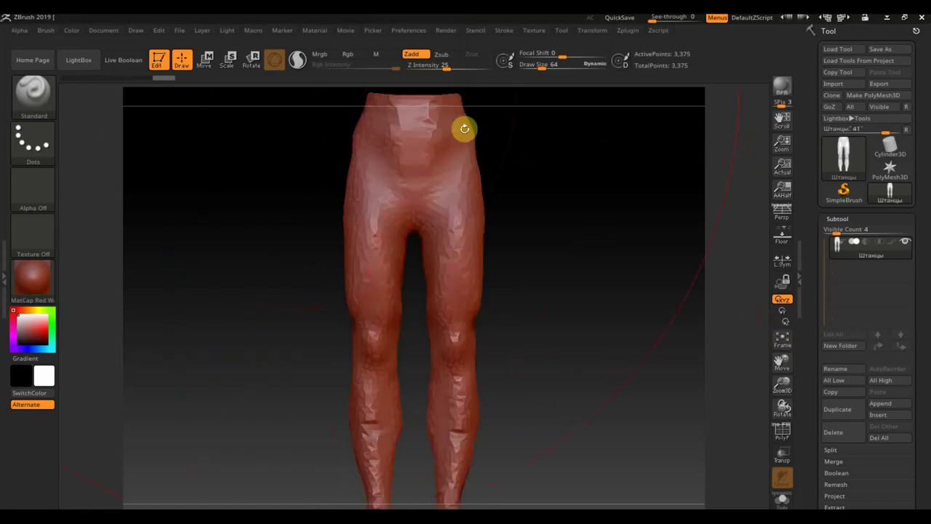
{"action": "left_click_drag", "start_coordinate": [541, 67], "coordinate": [524, 71]}
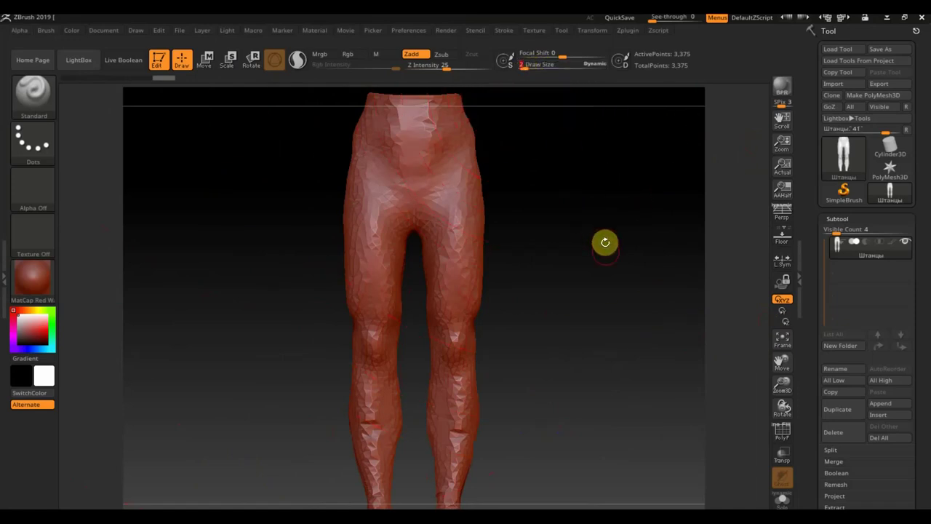
{"action": "left_click_drag", "start_coordinate": [605, 242], "coordinate": [602, 272]}
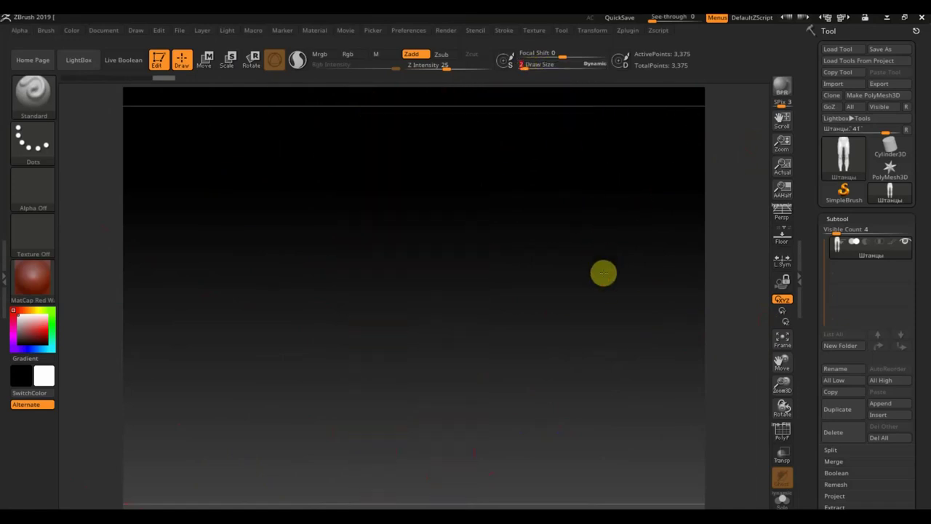
{"action": "left_click", "coordinate": [794, 343]}
Step: Toggle the floor grid, refit the pants and orbit to see a leg in profile
{"action": "left_click", "coordinate": [782, 237]}
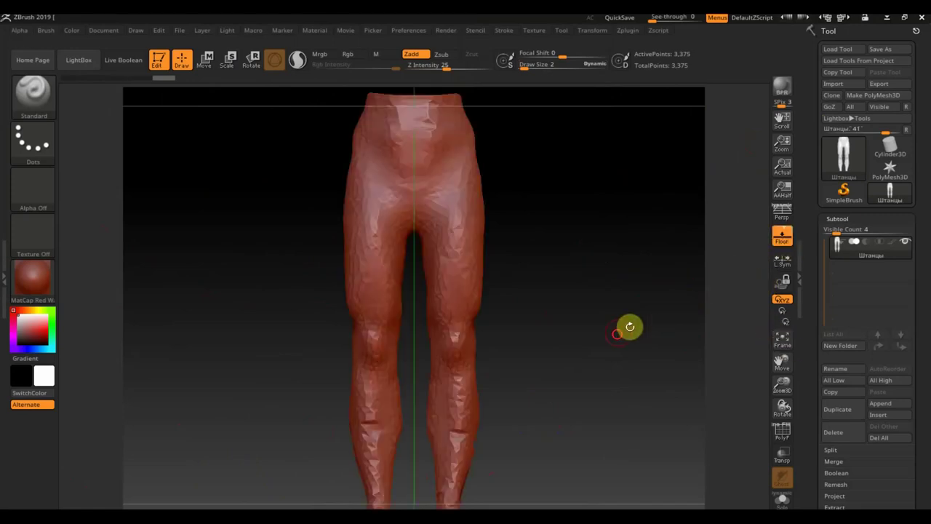
{"action": "mouse_move", "coordinate": [613, 322]}
{"action": "left_mouse_down", "text": "alt"}
{"action": "mouse_move", "coordinate": [575, 241]}
{"action": "mouse_move", "coordinate": [474, 325]}
{"action": "mouse_move", "coordinate": [501, 328]}
{"action": "mouse_move", "coordinate": [483, 337]}
{"action": "mouse_move", "coordinate": [493, 299]}
{"action": "mouse_move", "coordinate": [723, 231]}
{"action": "left_mouse_up", "text": "alt"}
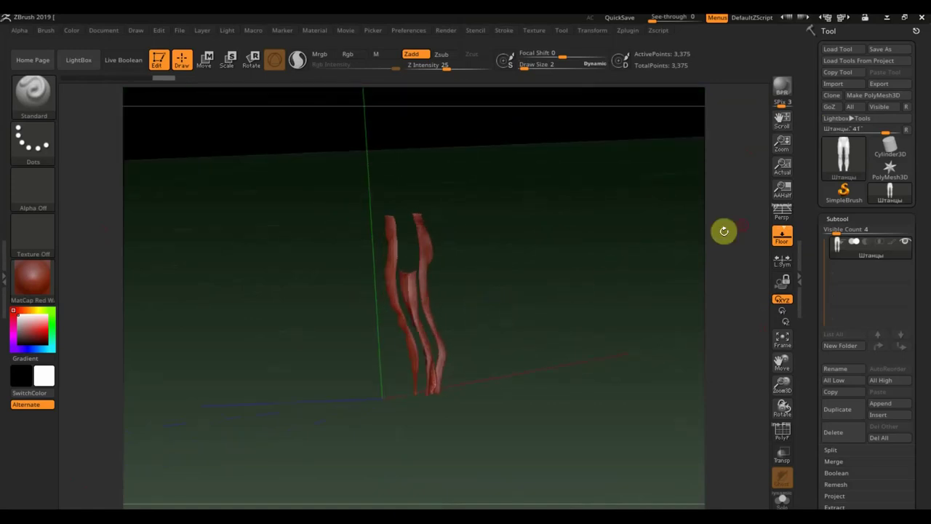
{"action": "left_click", "coordinate": [782, 234]}
{"action": "key", "text": "f"}
{"action": "mouse_move", "coordinate": [578, 273]}
{"action": "left_mouse_down"}
{"action": "mouse_move", "coordinate": [615, 372]}
{"action": "mouse_move", "coordinate": [536, 375]}
{"action": "mouse_move", "coordinate": [626, 375]}
{"action": "mouse_move", "coordinate": [752, 421]}
{"action": "left_mouse_up"}
{"action": "mouse_move", "coordinate": [924, 477]}
{"action": "left_mouse_down"}
{"action": "mouse_move", "coordinate": [897, 384]}
{"action": "mouse_move", "coordinate": [921, 327]}
{"action": "mouse_move", "coordinate": [883, 421]}
{"action": "left_mouse_up"}
{"action": "left_click", "coordinate": [862, 358]}
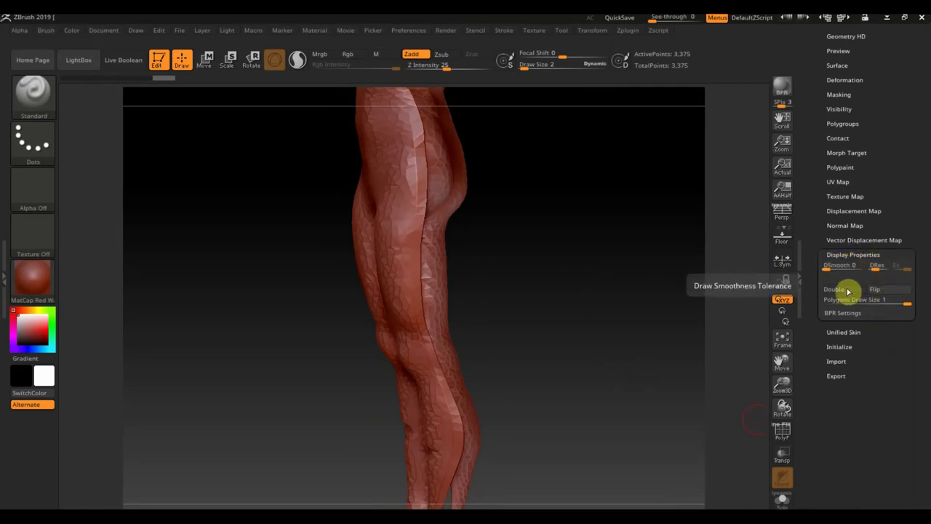
Step: Enable Double display on the pants and subdivide them to 80,603 points with Ctrl+D
{"action": "left_click", "coordinate": [833, 289]}
{"action": "mouse_move", "coordinate": [577, 329]}
{"action": "left_mouse_down"}
{"action": "mouse_move", "coordinate": [559, 334]}
{"action": "mouse_move", "coordinate": [621, 391]}
{"action": "mouse_move", "coordinate": [669, 309]}
{"action": "mouse_move", "coordinate": [635, 297]}
{"action": "mouse_move", "coordinate": [636, 305]}
{"action": "mouse_move", "coordinate": [612, 282]}
{"action": "left_mouse_up"}
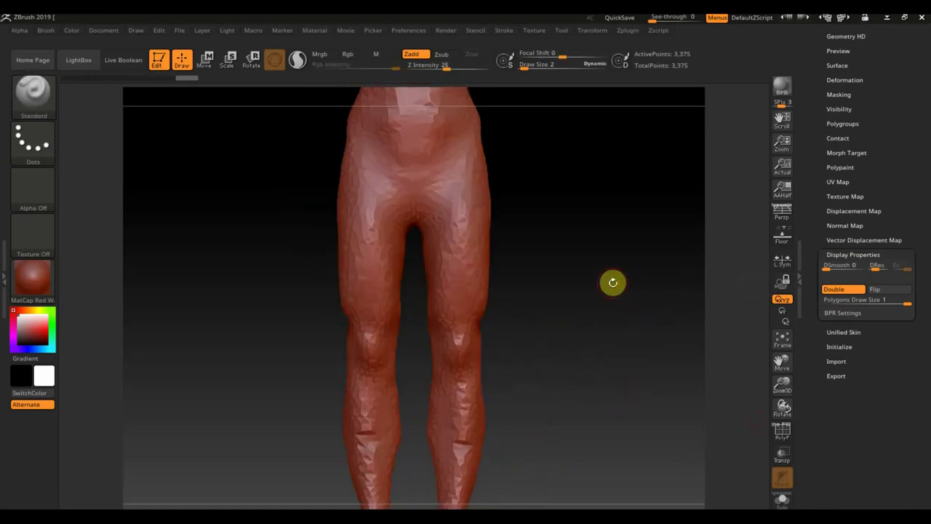
{"action": "left_click_drag", "start_coordinate": [582, 339], "coordinate": [581, 315], "text": "alt"}
{"action": "key", "text": "ctrl"}
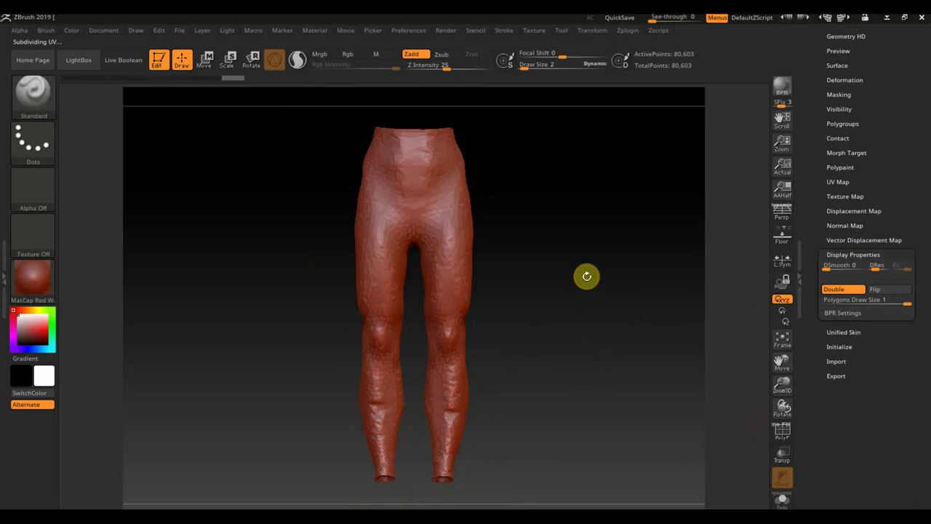
{"action": "mouse_move", "coordinate": [586, 295]}
{"action": "left_mouse_down"}
{"action": "mouse_move", "coordinate": [615, 310]}
{"action": "mouse_move", "coordinate": [586, 313]}
{"action": "mouse_move", "coordinate": [575, 302]}
{"action": "mouse_move", "coordinate": [466, 323]}
{"action": "mouse_move", "coordinate": [592, 296]}
{"action": "mouse_move", "coordinate": [588, 303]}
{"action": "left_mouse_up"}
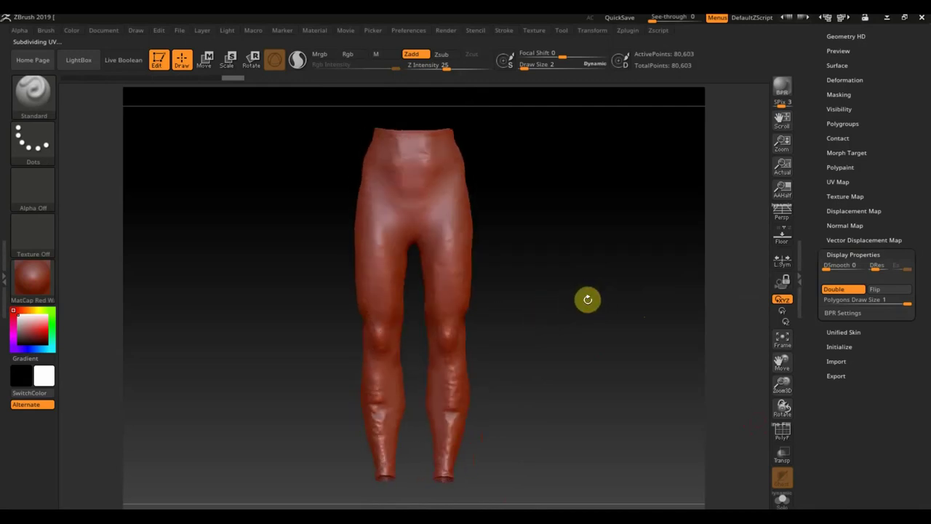
{"action": "key", "text": "space"}
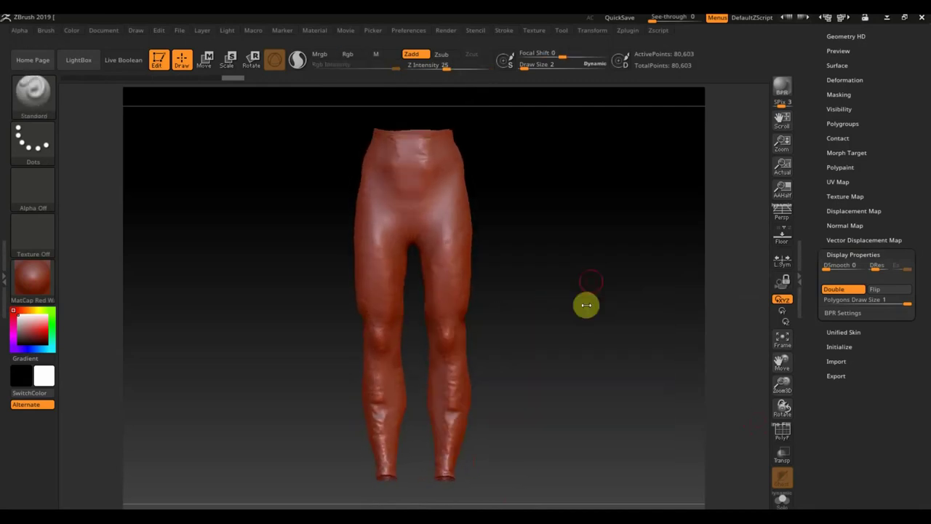
Step: Subdivide the pants to 1.288 million points, then step back down a subdivision level
{"action": "left_click_drag", "start_coordinate": [595, 277], "coordinate": [591, 276], "text": "shift"}
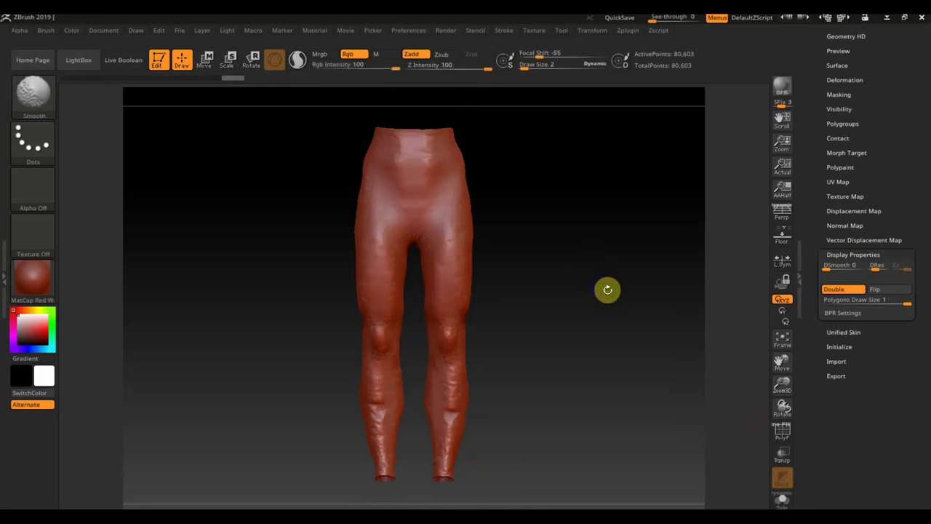
{"action": "key", "text": "ctrl"}
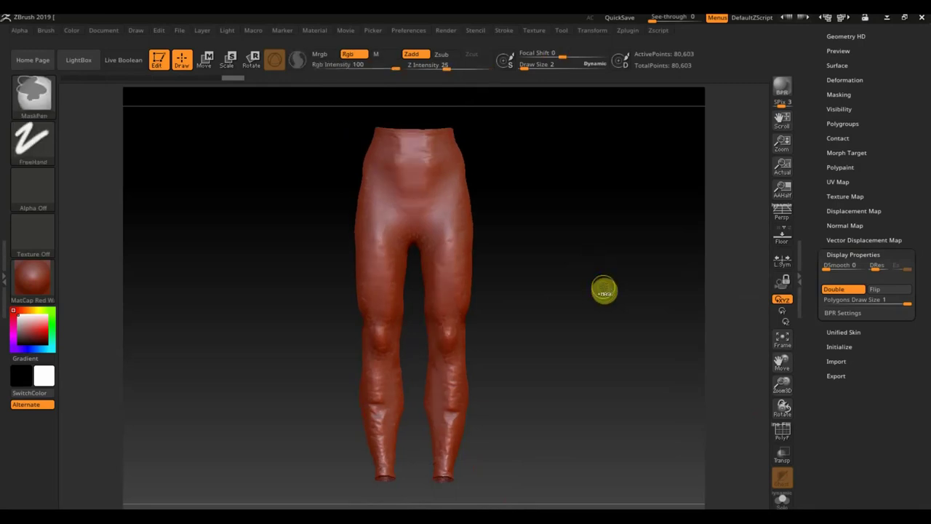
{"action": "key", "text": "ctrl+d"}
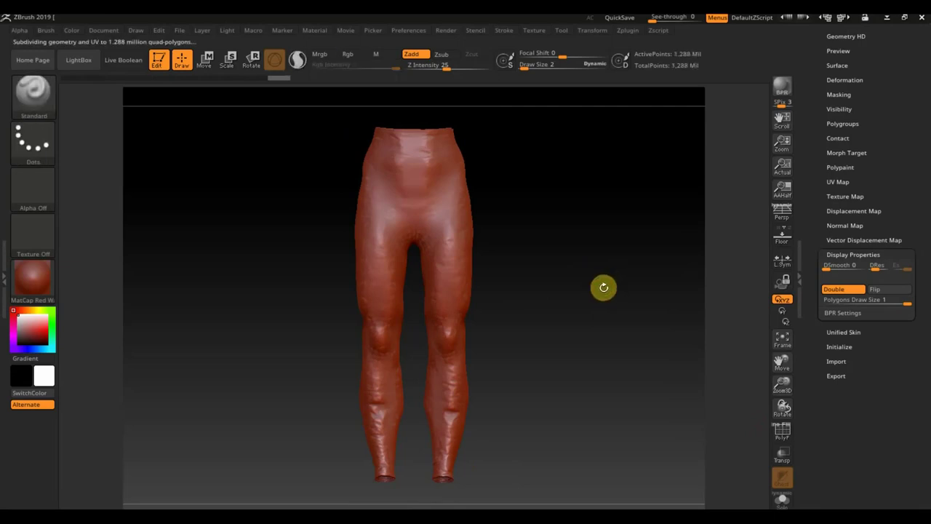
{"action": "key", "text": "ctrl"}
{"action": "key", "text": "ctrl+z"}
{"action": "key", "text": "ctrl+z"}
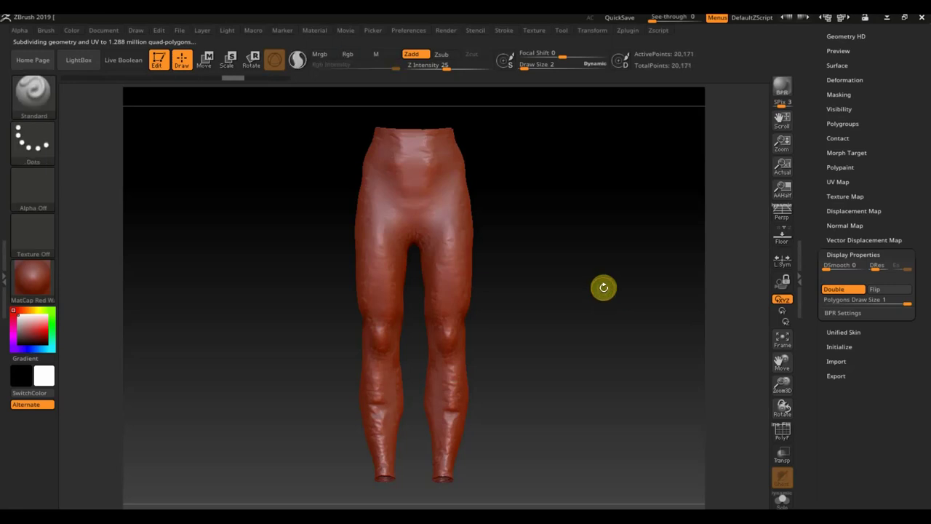
Step: Inspect the calves and crotch, frame the pants and turn on the PolyF wireframe
{"action": "mouse_move", "coordinate": [601, 282]}
{"action": "right_mouse_down", "text": "alt"}
{"action": "mouse_move", "coordinate": [618, 450]}
{"action": "mouse_move", "coordinate": [600, 142]}
{"action": "mouse_move", "coordinate": [608, 357]}
{"action": "mouse_move", "coordinate": [466, 356]}
{"action": "right_mouse_up", "text": "alt"}
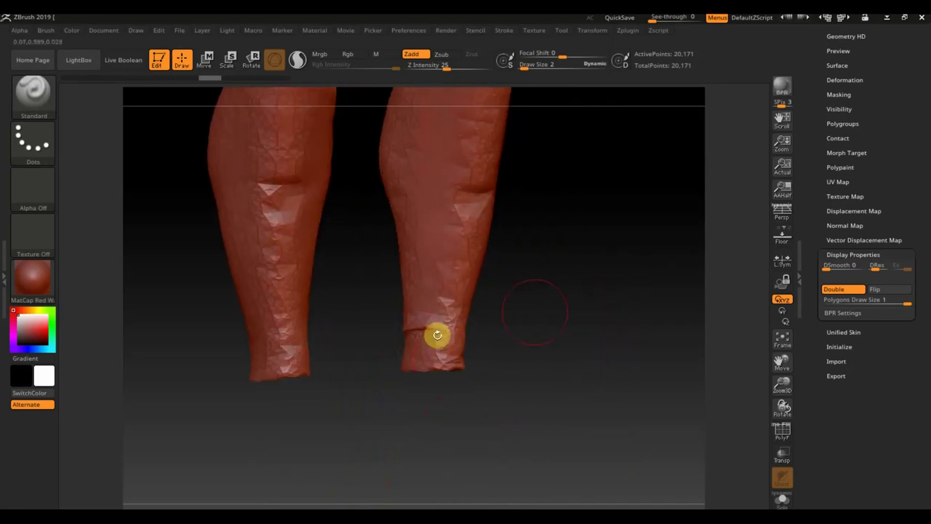
{"action": "mouse_move", "coordinate": [550, 225]}
{"action": "right_mouse_down", "text": "alt"}
{"action": "mouse_move", "coordinate": [590, 436]}
{"action": "mouse_move", "coordinate": [638, 444]}
{"action": "mouse_move", "coordinate": [617, 353]}
{"action": "mouse_move", "coordinate": [663, 267]}
{"action": "right_mouse_up", "text": "alt"}
{"action": "left_click", "coordinate": [785, 342]}
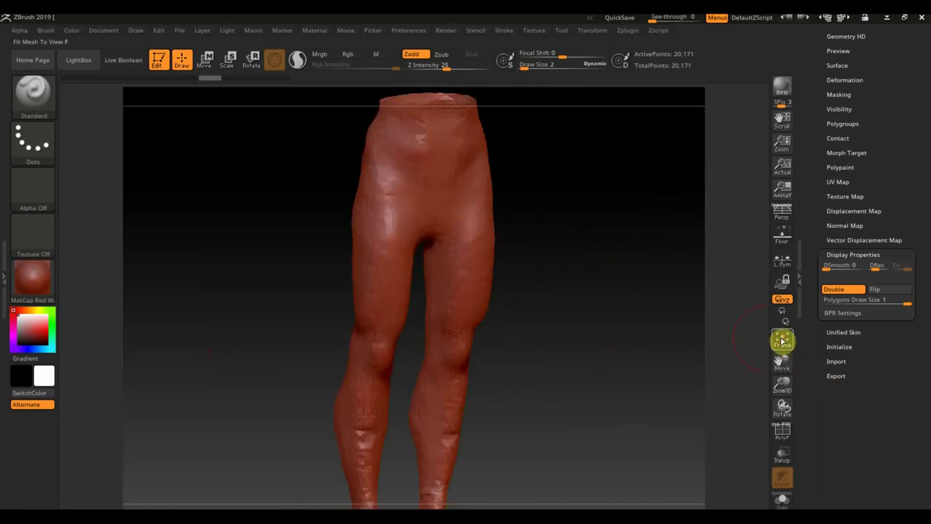
{"action": "left_click", "coordinate": [783, 432]}
{"action": "left_click_drag", "start_coordinate": [633, 391], "coordinate": [508, 229], "text": "shift"}
{"action": "left_click", "coordinate": [402, 250]}
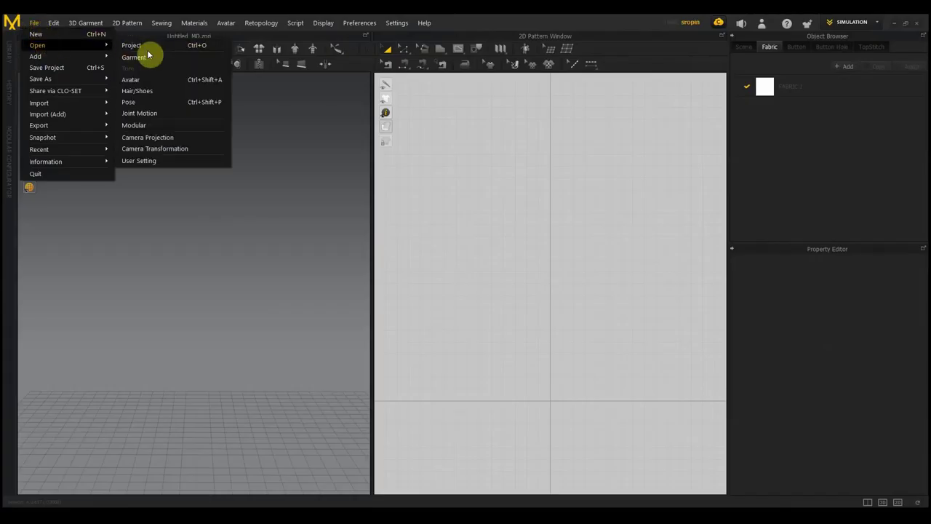
Step: Open the Брюс штанцы project and return the 3D view to front
{"action": "left_click", "coordinate": [150, 46]}
{"action": "left_click", "coordinate": [295, 117]}
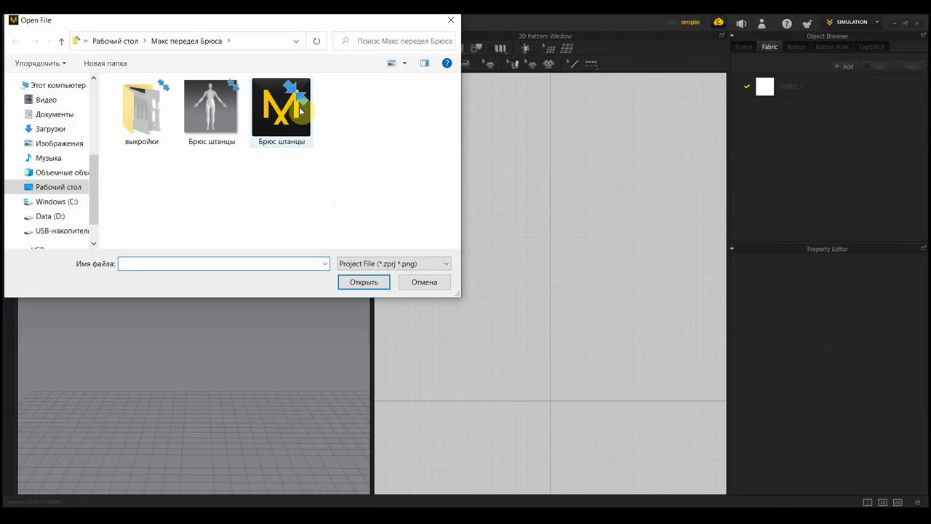
{"action": "left_click", "coordinate": [364, 282]}
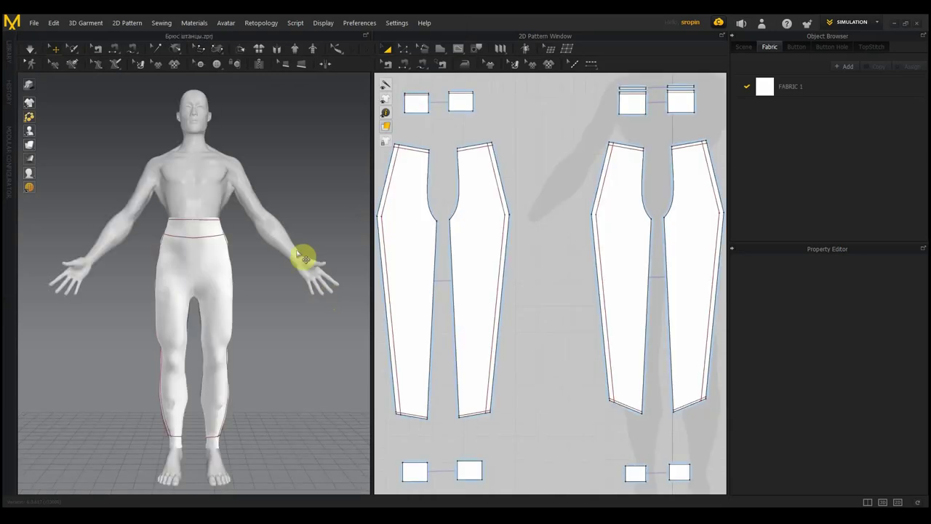
{"action": "mouse_move", "coordinate": [264, 311]}
{"action": "right_mouse_down"}
{"action": "mouse_move", "coordinate": [276, 326]}
{"action": "mouse_move", "coordinate": [295, 320]}
{"action": "mouse_move", "coordinate": [248, 311]}
{"action": "mouse_move", "coordinate": [256, 319]}
{"action": "right_mouse_up"}
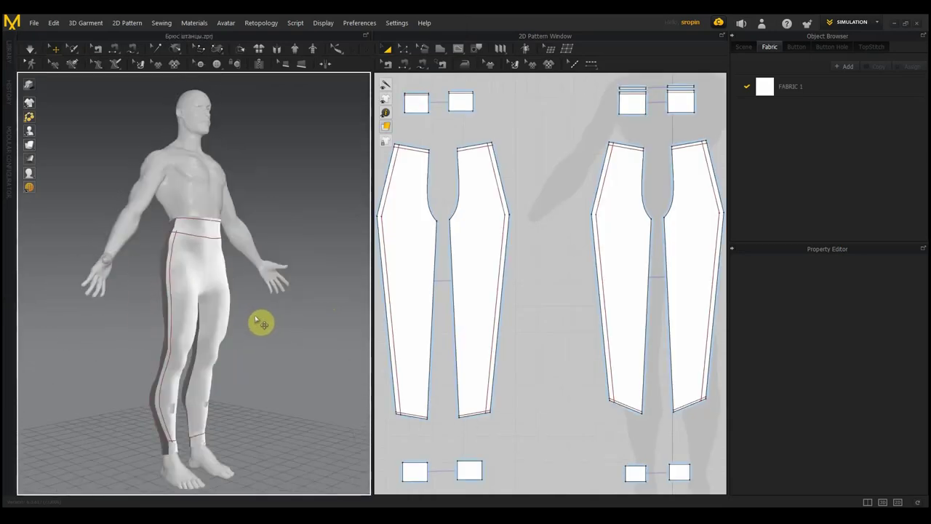
{"action": "key", "text": "2"}
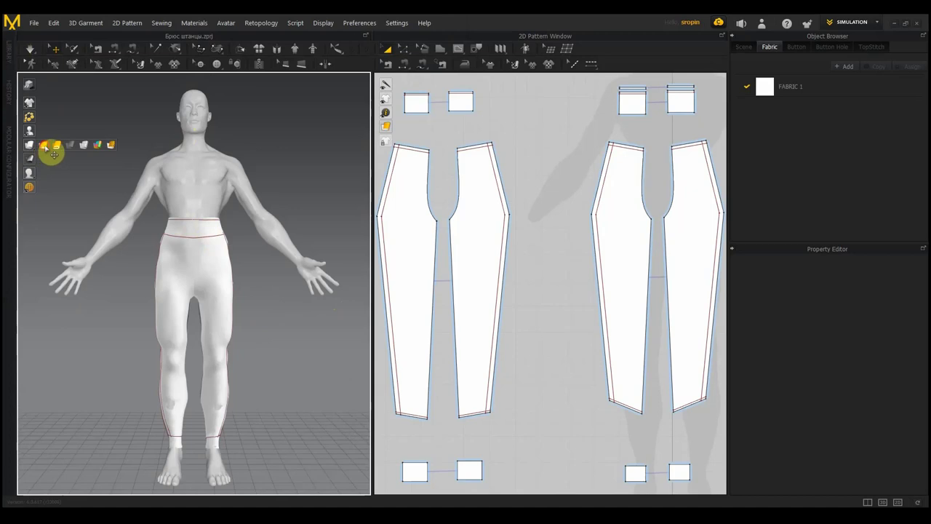
Step: Display the garment as a mesh wireframe and rotate the view slightly left
{"action": "left_click", "coordinate": [85, 147]}
{"action": "scroll", "coordinate": [280, 317], "scroll_direction": "up", "scroll_amount": 2}
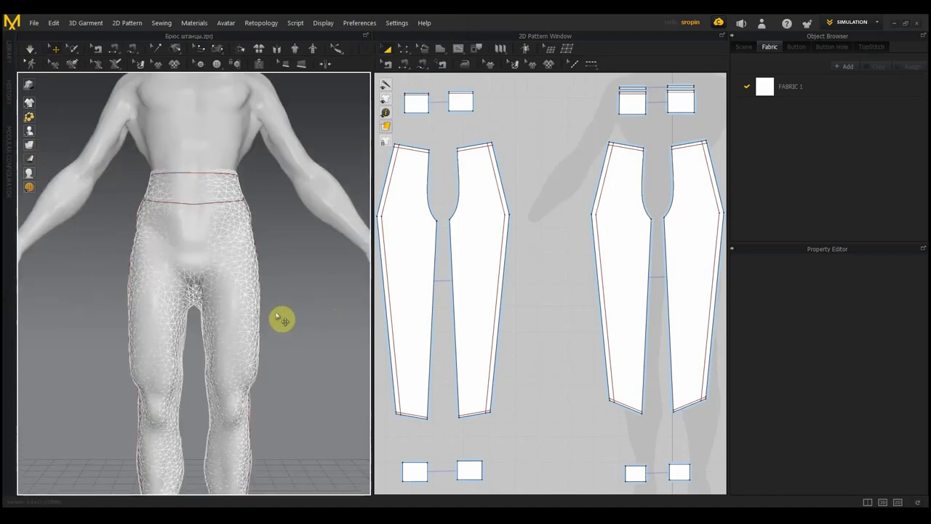
{"action": "scroll", "coordinate": [280, 318], "scroll_direction": "up", "scroll_amount": 2}
{"action": "scroll", "coordinate": [320, 314], "scroll_direction": "up", "scroll_amount": 2}
{"action": "right_click_drag", "start_coordinate": [339, 203], "coordinate": [227, 220]}
Step: Marquee-select all trouser pattern pieces and scroll the Property Editor down to Mesh Type (Triangle)
{"action": "right_click_drag", "start_coordinate": [320, 231], "coordinate": [280, 240]}
{"action": "left_click", "coordinate": [300, 237]}
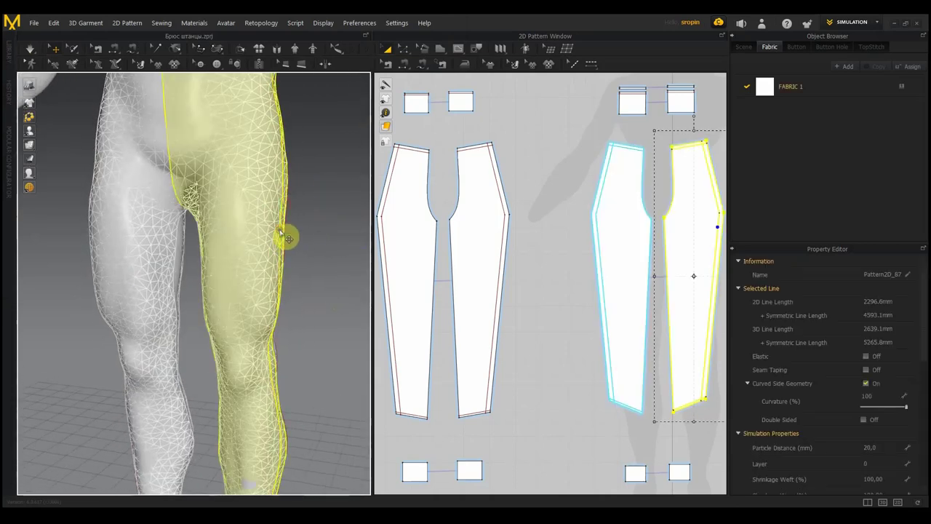
{"action": "scroll", "coordinate": [567, 363], "scroll_direction": "up", "scroll_amount": 5}
{"action": "scroll", "coordinate": [567, 364], "scroll_direction": "down", "scroll_amount": 5}
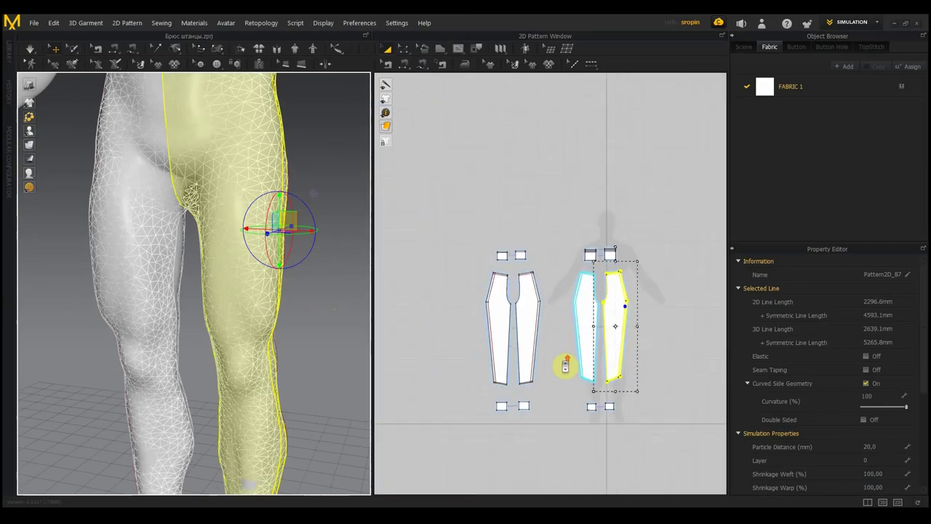
{"action": "left_click_drag", "start_coordinate": [681, 433], "coordinate": [564, 354]}
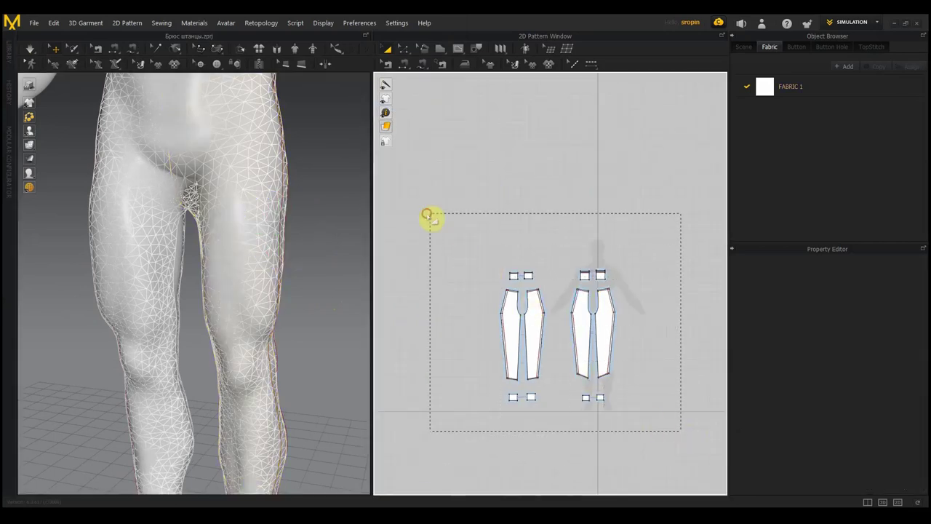
{"action": "left_click_drag", "start_coordinate": [428, 216], "coordinate": [429, 217]}
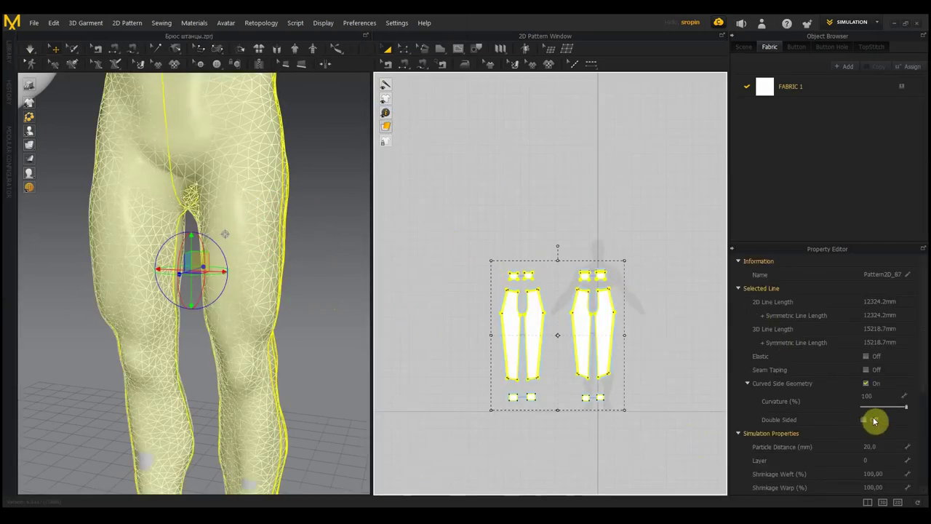
{"action": "scroll", "coordinate": [866, 407], "scroll_direction": "down", "scroll_amount": 3}
{"action": "scroll", "coordinate": [868, 449], "scroll_direction": "down", "scroll_amount": 1}
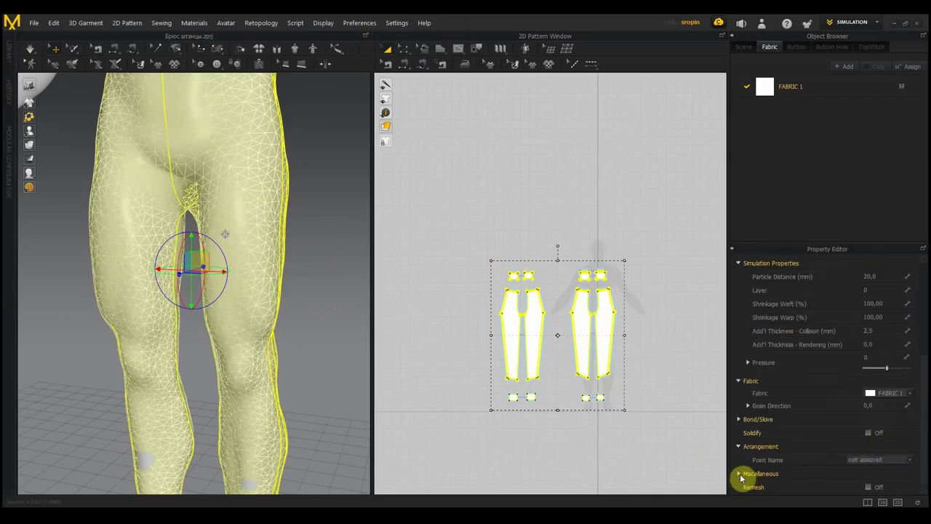
{"action": "scroll", "coordinate": [877, 462], "scroll_direction": "down", "scroll_amount": 1}
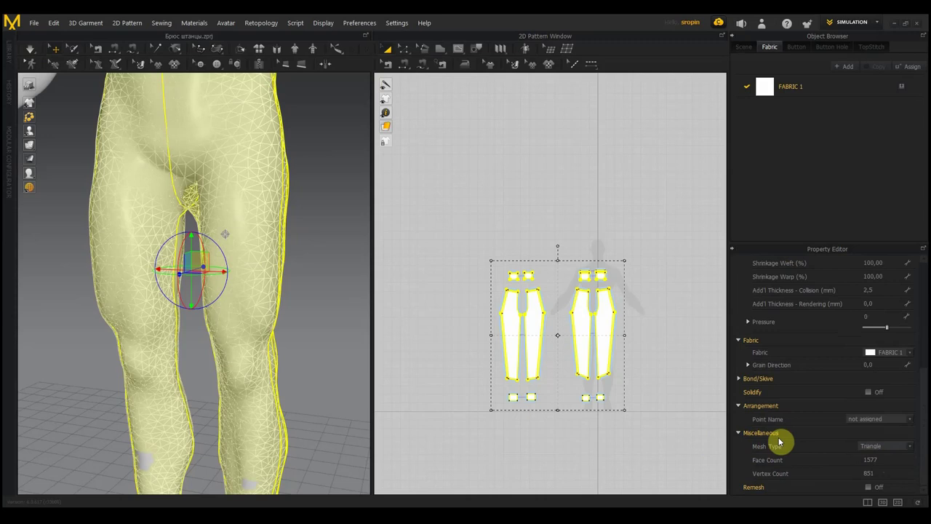
Step: Switch Mesh Type from Triangle to Quad, leaving 613 faces and 674 vertices
{"action": "left_click", "coordinate": [892, 450]}
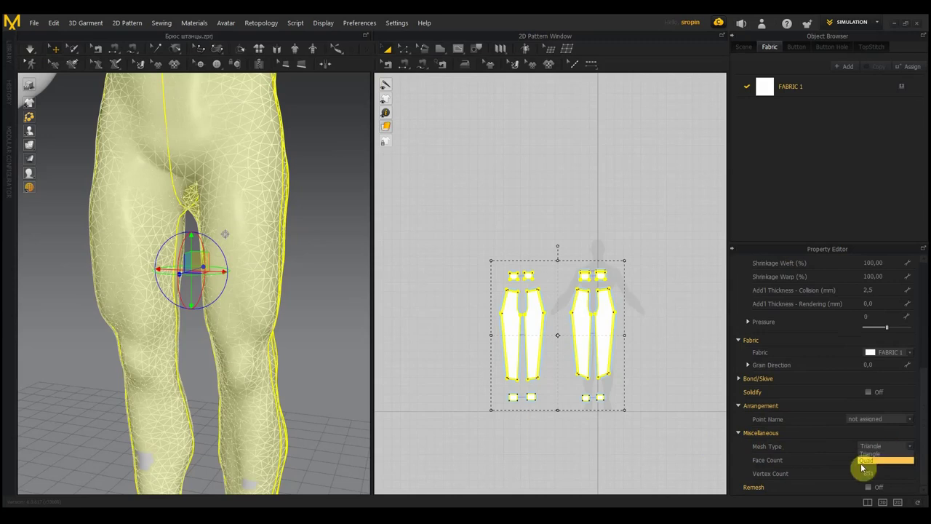
{"action": "left_click", "coordinate": [877, 460]}
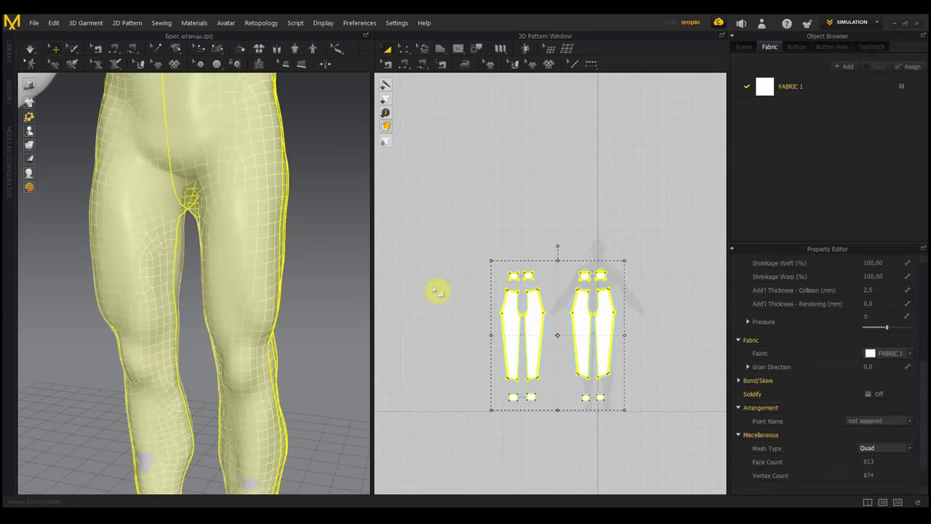
{"action": "key", "text": "2"}
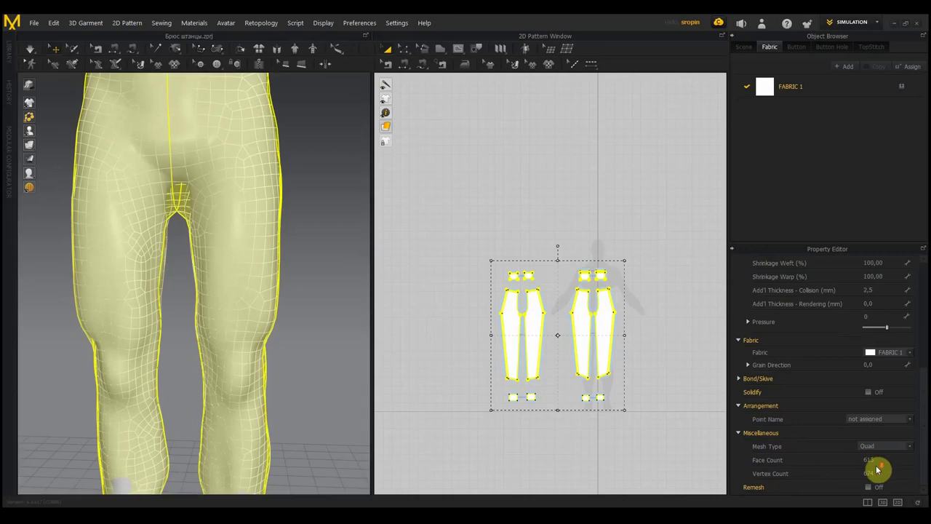
{"action": "scroll", "coordinate": [880, 478], "scroll_direction": "up", "scroll_amount": 2}
{"action": "scroll", "coordinate": [880, 478], "scroll_direction": "up", "scroll_amount": 4}
{"action": "scroll", "coordinate": [878, 473], "scroll_direction": "up", "scroll_amount": 2}
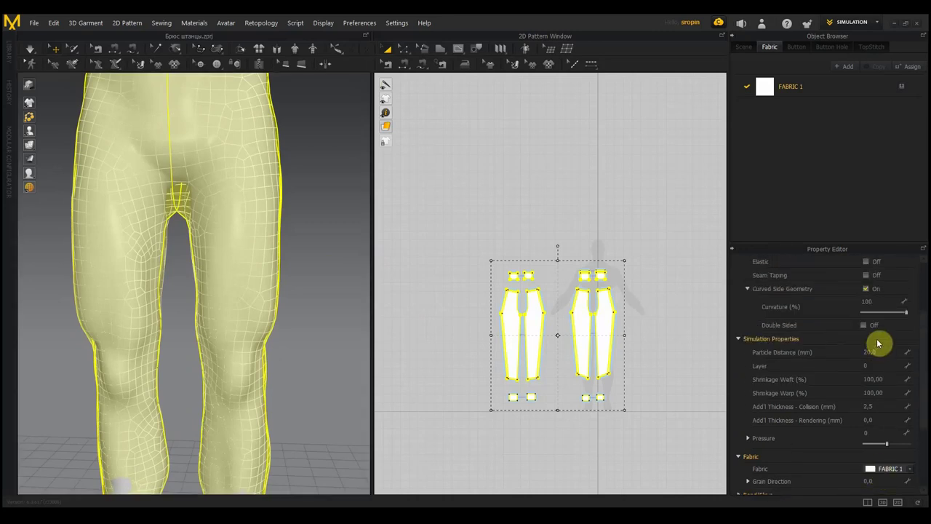
Step: Set the selected pieces' Simulation Properties Pressure to 21
{"action": "scroll", "coordinate": [877, 342], "scroll_direction": "up", "scroll_amount": 6}
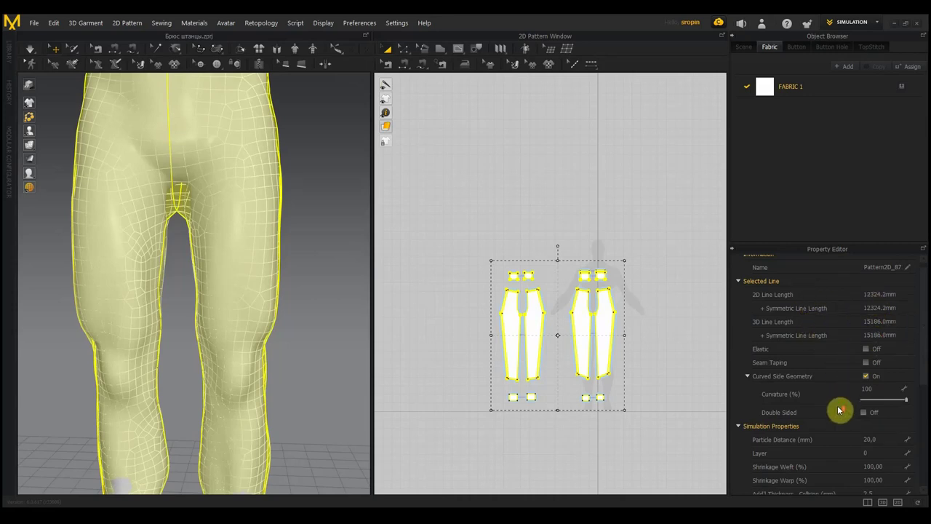
{"action": "scroll", "coordinate": [838, 410], "scroll_direction": "up", "scroll_amount": 1}
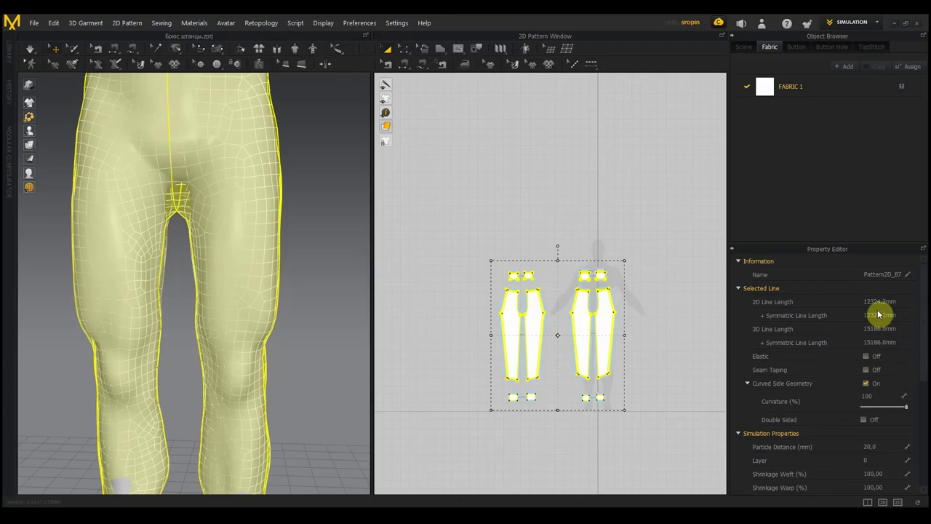
{"action": "scroll", "coordinate": [878, 314], "scroll_direction": "down", "scroll_amount": 10}
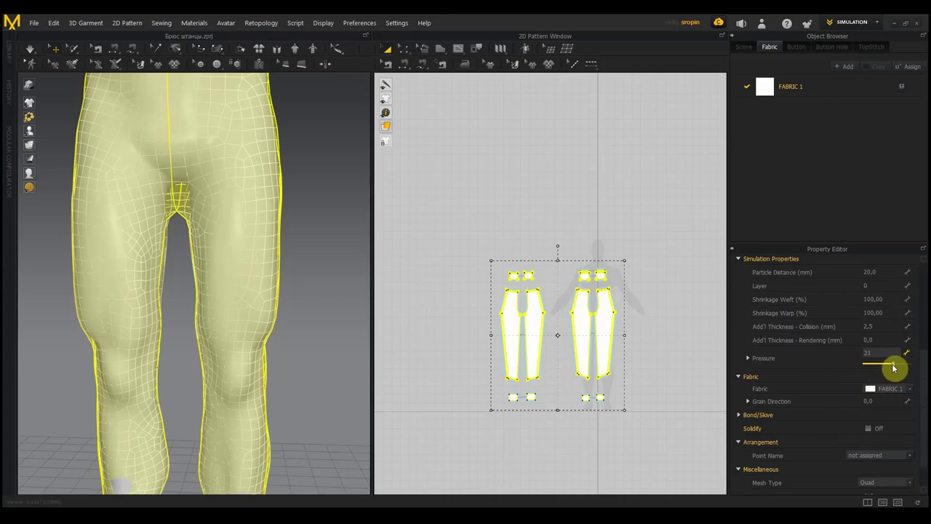
{"action": "scroll", "coordinate": [888, 378], "scroll_direction": "down", "scroll_amount": 1}
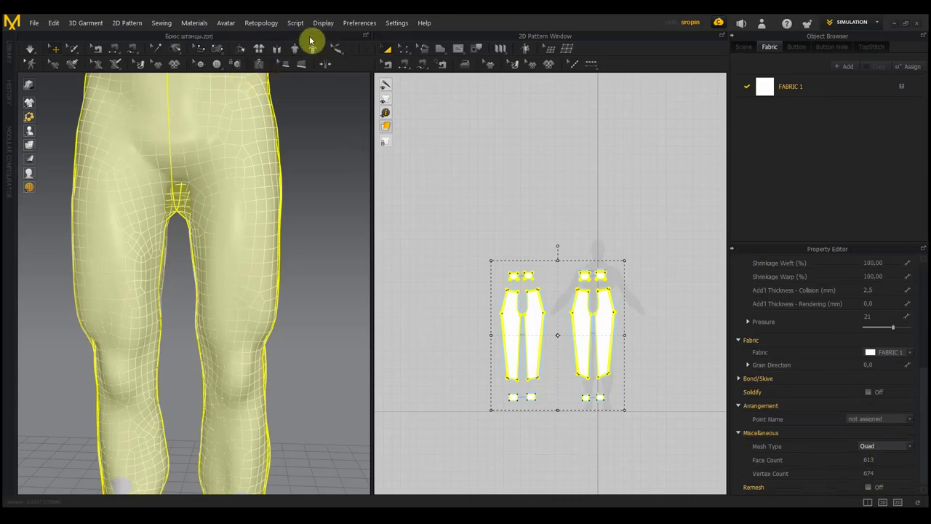
{"action": "right_click", "coordinate": [242, 121]}
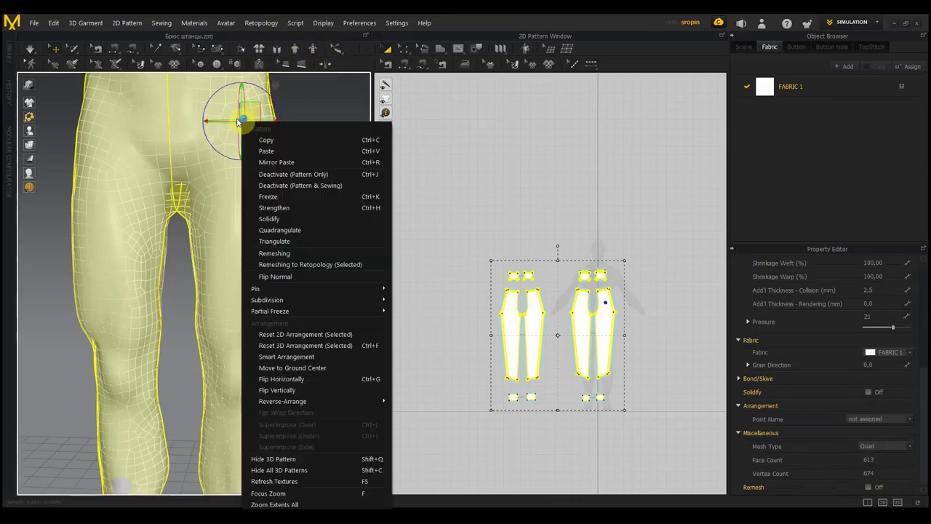
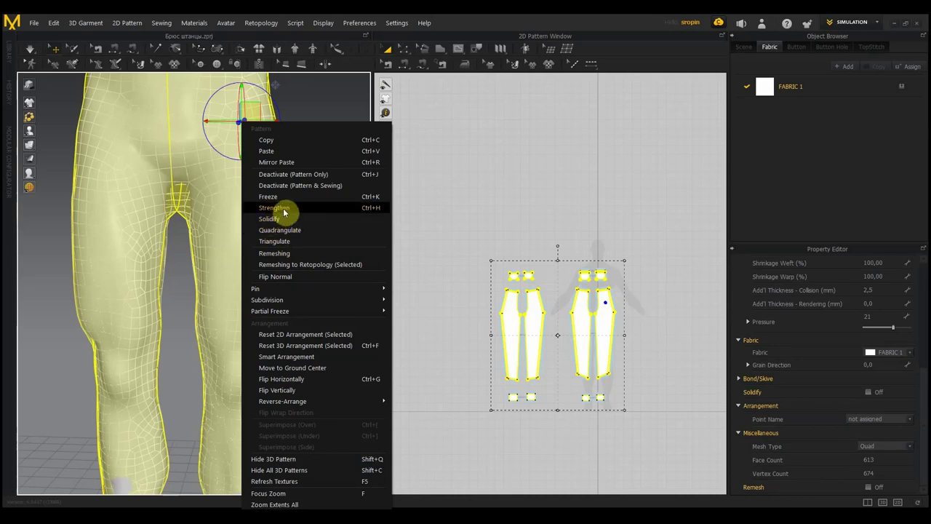
Step: Solidify the leggings patterns and flip their normals
{"action": "left_click", "coordinate": [281, 219]}
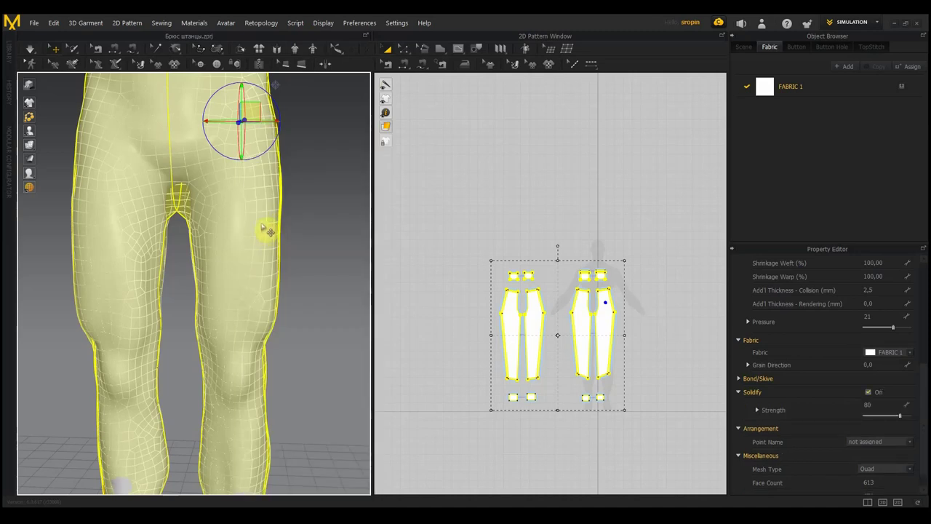
{"action": "right_click", "coordinate": [254, 221]}
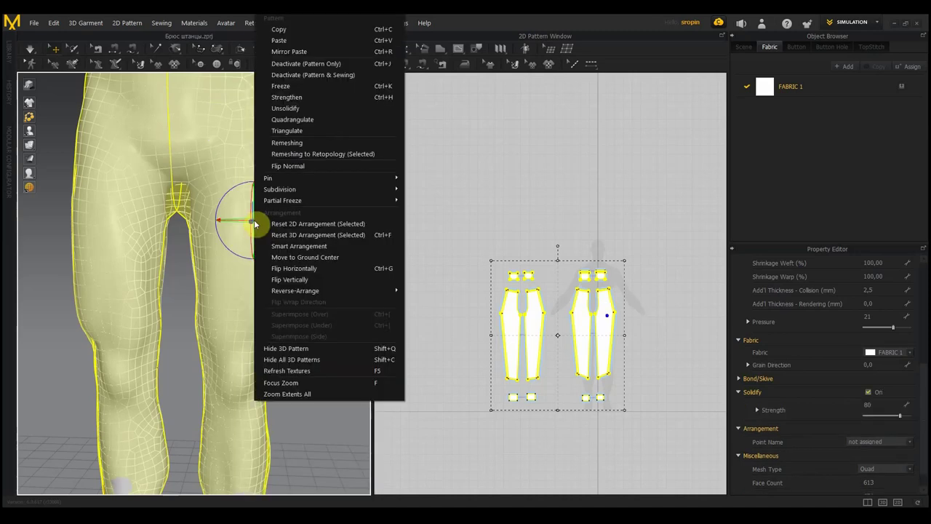
{"action": "left_click", "coordinate": [293, 167]}
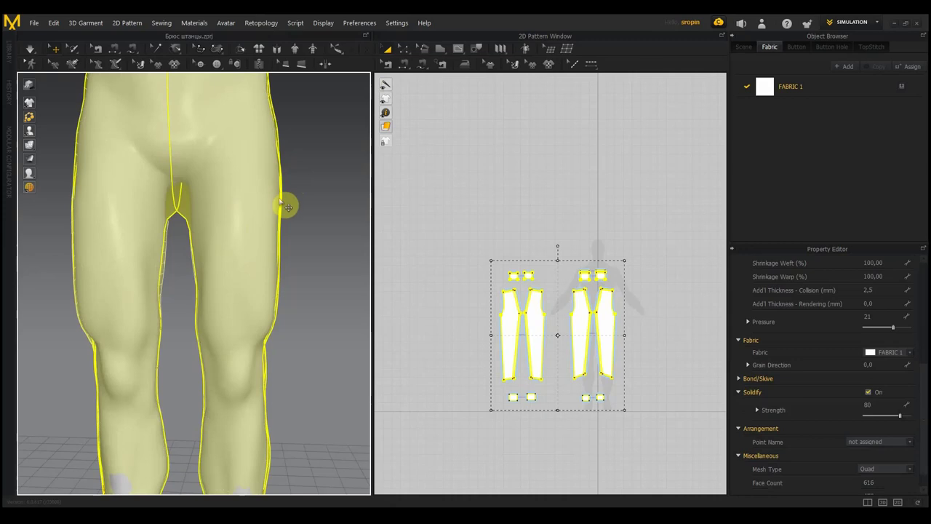
Step: Zoom out and orbit to check the shaded leggings draped on the avatar
{"action": "scroll", "coordinate": [287, 208], "scroll_direction": "down", "scroll_amount": 2}
{"action": "scroll", "coordinate": [295, 211], "scroll_direction": "down", "scroll_amount": 2}
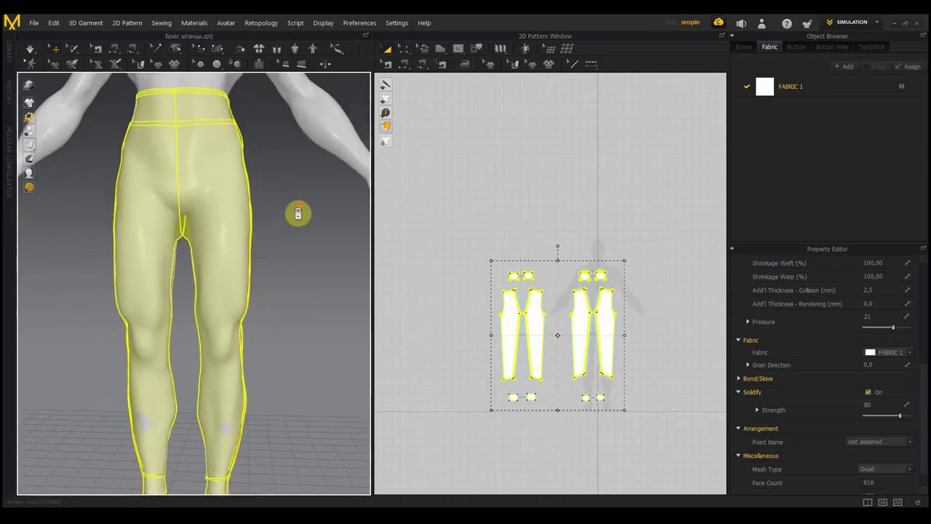
{"action": "scroll", "coordinate": [300, 214], "scroll_direction": "down", "scroll_amount": 2}
{"action": "mouse_move", "coordinate": [298, 215]}
{"action": "right_mouse_down"}
{"action": "mouse_move", "coordinate": [383, 220]}
{"action": "mouse_move", "coordinate": [307, 218]}
{"action": "mouse_move", "coordinate": [307, 226]}
{"action": "right_mouse_up"}
{"action": "scroll", "coordinate": [306, 226], "scroll_direction": "up", "scroll_amount": 2}
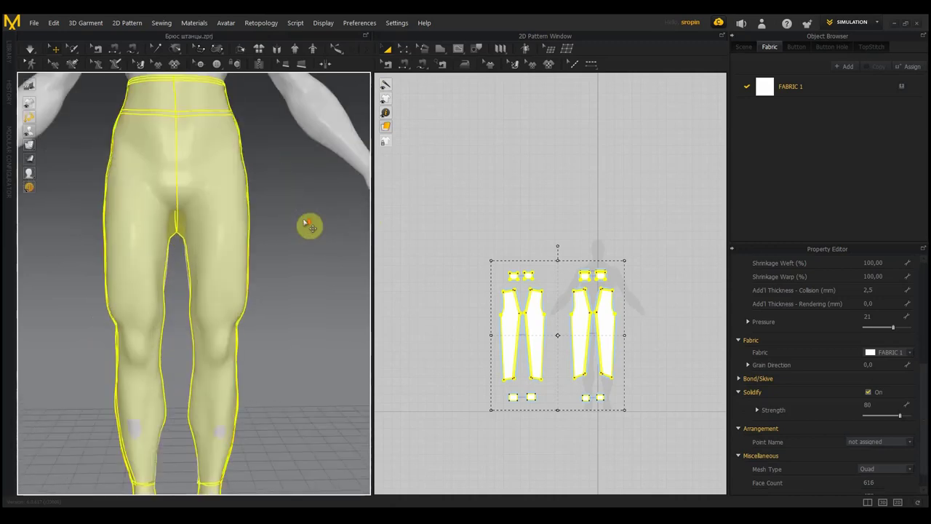
{"action": "scroll", "coordinate": [306, 227], "scroll_direction": "up", "scroll_amount": 2}
{"action": "scroll", "coordinate": [305, 226], "scroll_direction": "down", "scroll_amount": 1}
{"action": "scroll", "coordinate": [306, 226], "scroll_direction": "down", "scroll_amount": 2}
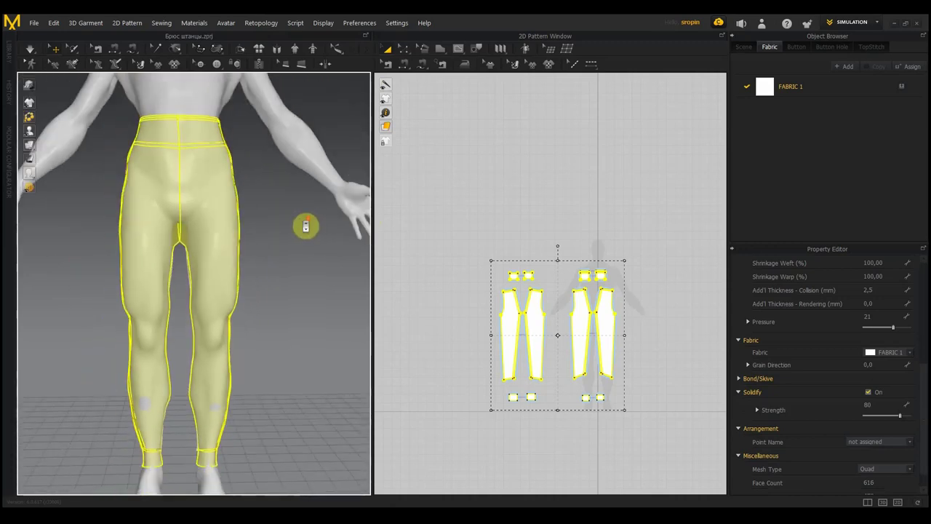
{"action": "scroll", "coordinate": [306, 227], "scroll_direction": "down", "scroll_amount": 1}
Step: Start an OBJ export of the garment and name the file Штанцы3
{"action": "left_click", "coordinate": [34, 26]}
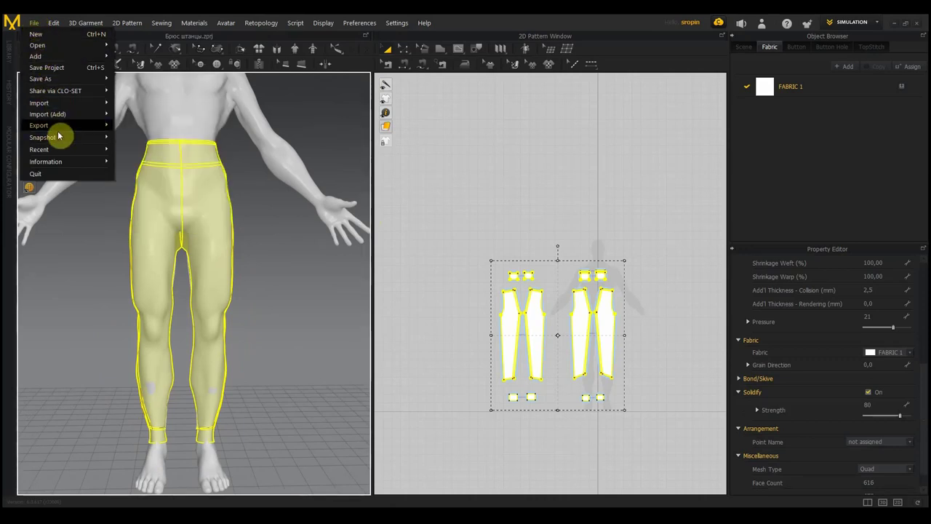
{"action": "mouse_move", "coordinate": [40, 125]}
{"action": "left_click", "coordinate": [149, 137]}
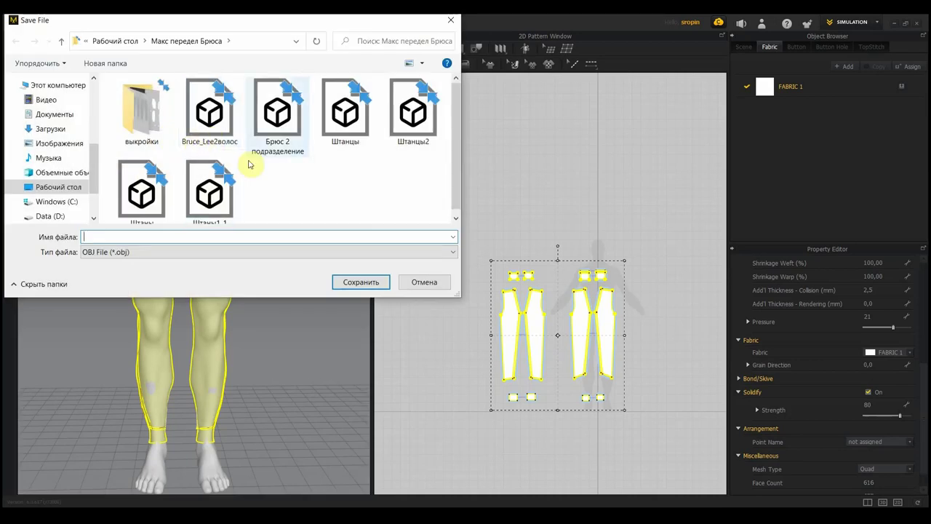
{"action": "left_click", "coordinate": [361, 137]}
{"action": "double_click", "coordinate": [119, 236]}
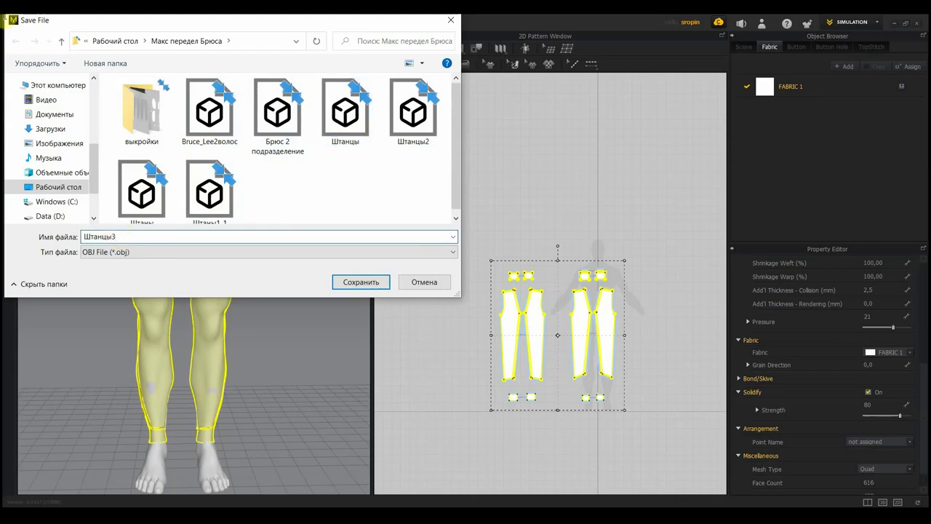
{"action": "key", "text": "Return"}
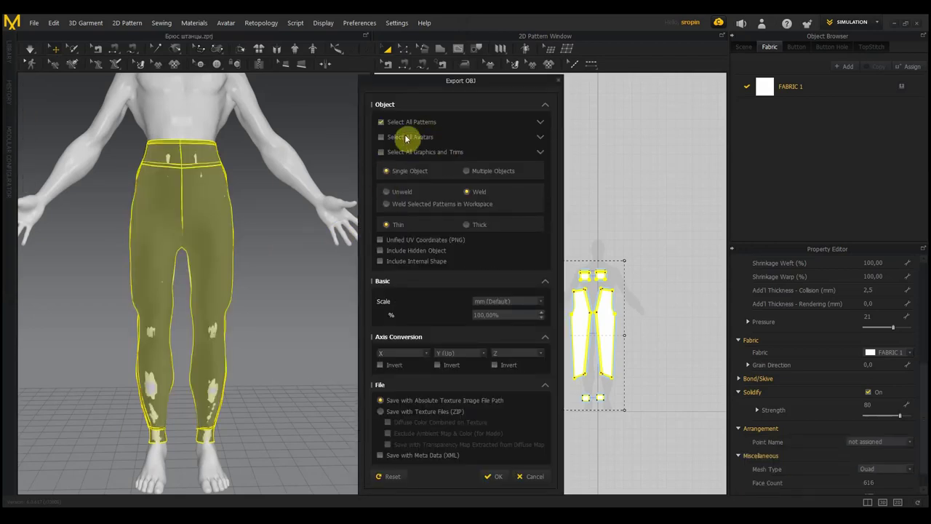
Step: Set export scale to cm (DAZ Studio), keep X axis mapping, and run the export
{"action": "left_click", "coordinate": [526, 303]}
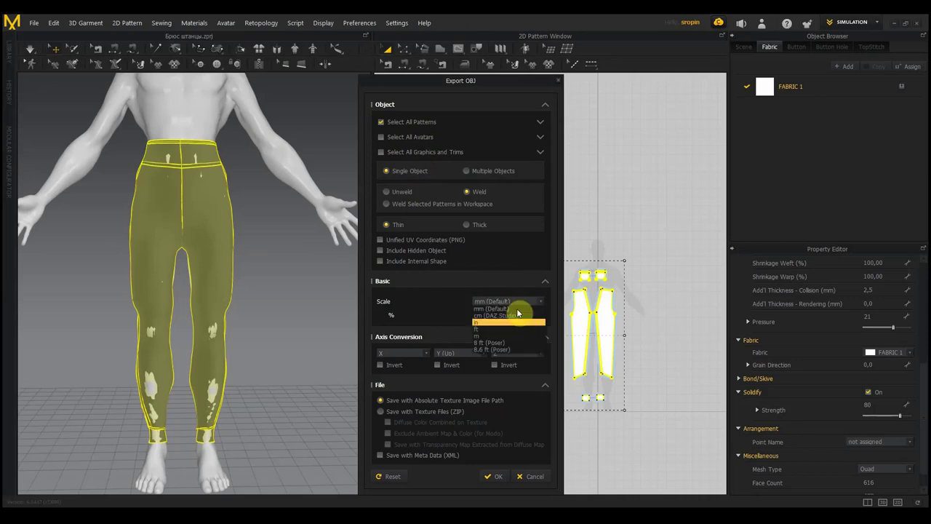
{"action": "left_click", "coordinate": [495, 324]}
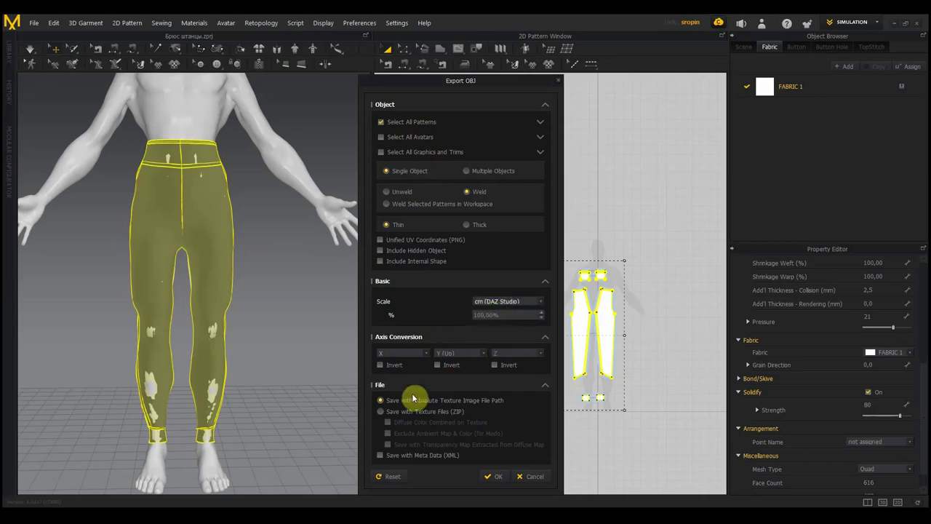
{"action": "left_click", "coordinate": [397, 354]}
{"action": "left_click", "coordinate": [404, 358]}
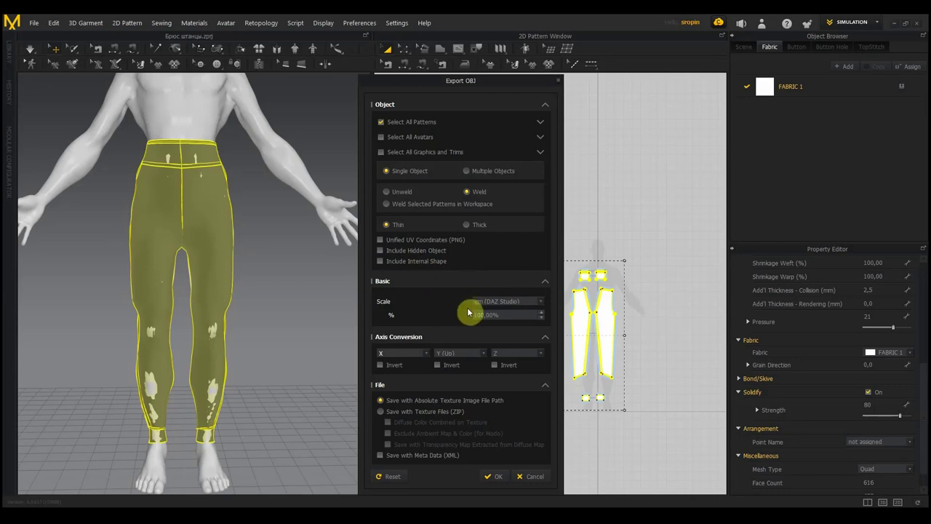
{"action": "left_click", "coordinate": [494, 478]}
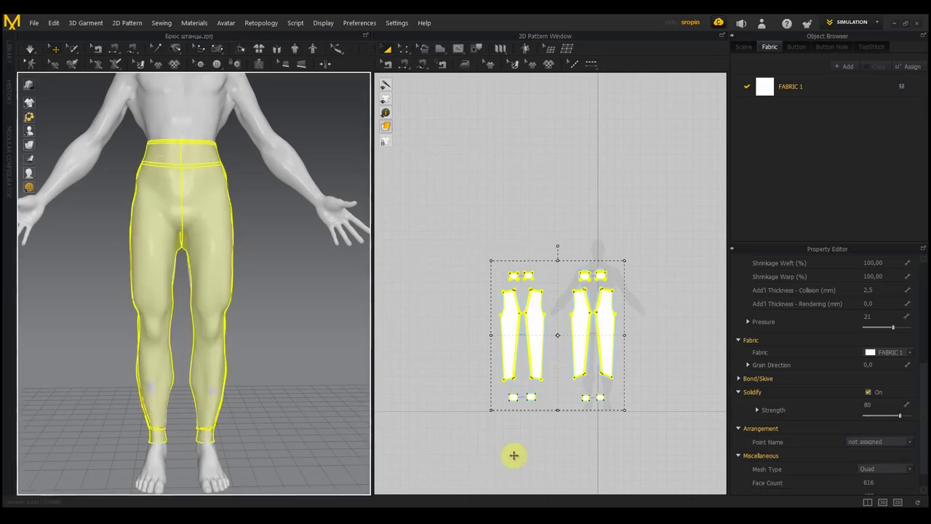
Step: View the leggings from behind with fabric texture, then return to plain white shading
{"action": "mouse_move", "coordinate": [275, 244]}
{"action": "right_mouse_down"}
{"action": "mouse_move", "coordinate": [53, 251]}
{"action": "mouse_move", "coordinate": [126, 257]}
{"action": "mouse_move", "coordinate": [46, 249]}
{"action": "mouse_move", "coordinate": [264, 221]}
{"action": "mouse_move", "coordinate": [120, 241]}
{"action": "mouse_move", "coordinate": [52, 263]}
{"action": "mouse_move", "coordinate": [56, 246]}
{"action": "mouse_move", "coordinate": [117, 239]}
{"action": "mouse_move", "coordinate": [301, 239]}
{"action": "mouse_move", "coordinate": [87, 156]}
{"action": "right_mouse_up"}
{"action": "scroll", "coordinate": [265, 217], "scroll_direction": "up", "scroll_amount": 3}
{"action": "scroll", "coordinate": [270, 237], "scroll_direction": "up", "scroll_amount": 3}
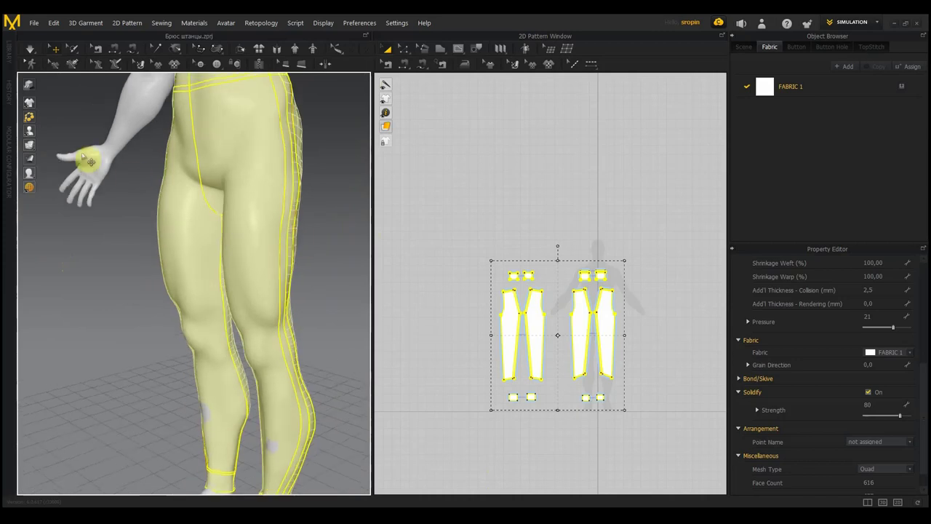
{"action": "left_click", "coordinate": [31, 147]}
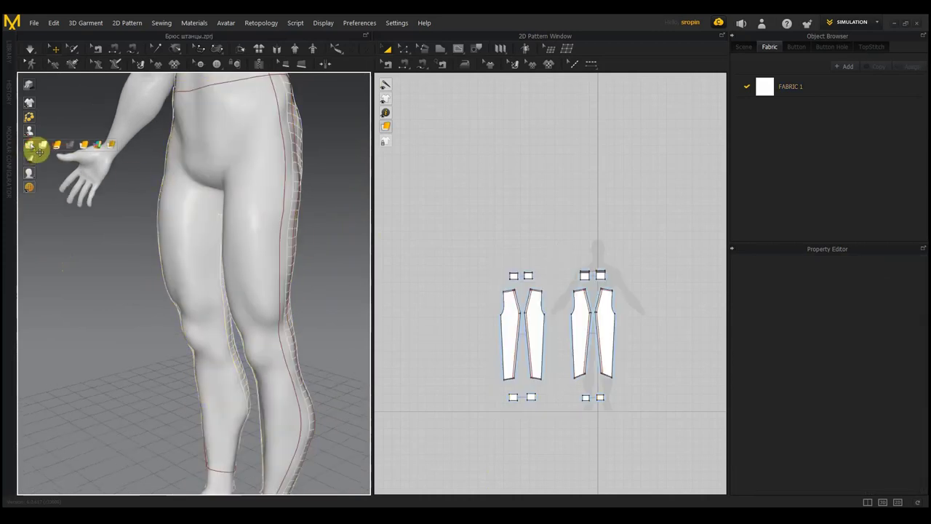
{"action": "left_click", "coordinate": [56, 147]}
{"action": "mouse_move", "coordinate": [75, 162]}
{"action": "right_mouse_down"}
{"action": "mouse_move", "coordinate": [81, 196]}
{"action": "mouse_move", "coordinate": [64, 185]}
{"action": "right_mouse_up"}
{"action": "left_click", "coordinate": [32, 149]}
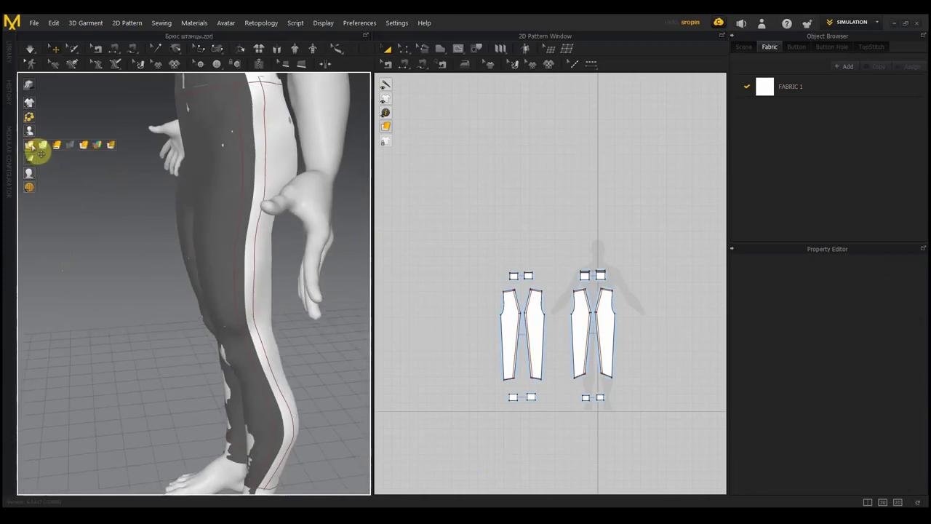
{"action": "left_click", "coordinate": [63, 151]}
Step: Inspect the thigh and side panels in wireframe, then show pattern pieces in their own colours
{"action": "mouse_move", "coordinate": [75, 175]}
{"action": "right_mouse_down"}
{"action": "mouse_move", "coordinate": [110, 170]}
{"action": "mouse_move", "coordinate": [78, 172]}
{"action": "mouse_move", "coordinate": [87, 171]}
{"action": "right_mouse_up"}
{"action": "left_click", "coordinate": [212, 155]}
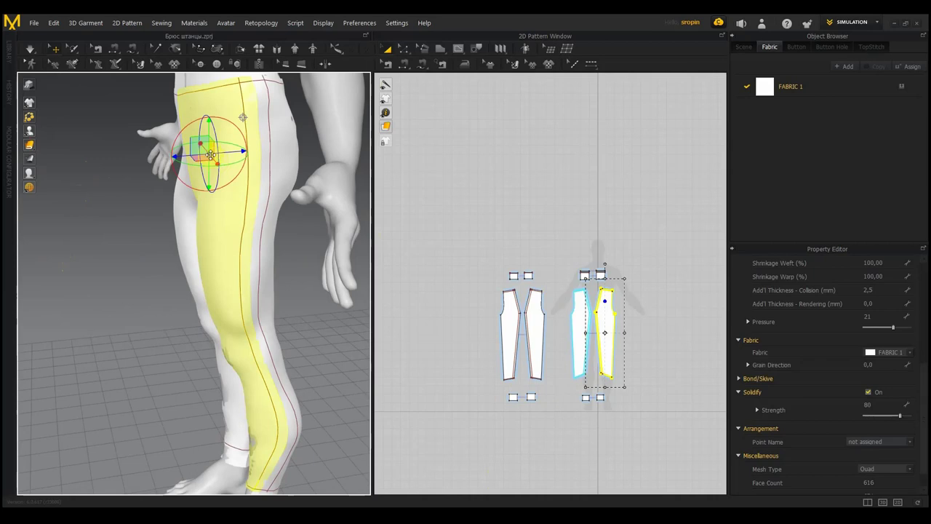
{"action": "left_click", "coordinate": [291, 150]}
{"action": "left_click", "coordinate": [32, 148]}
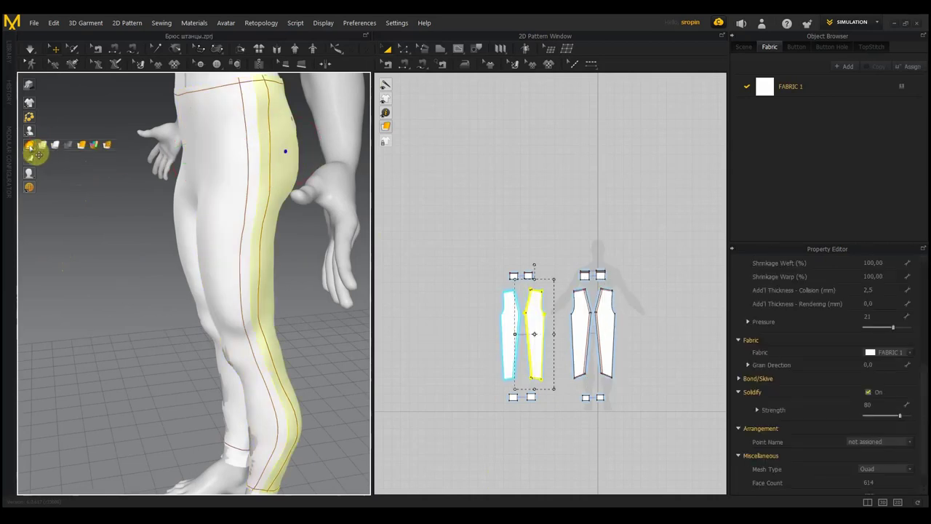
{"action": "left_click", "coordinate": [42, 148]}
{"action": "left_click", "coordinate": [233, 171]}
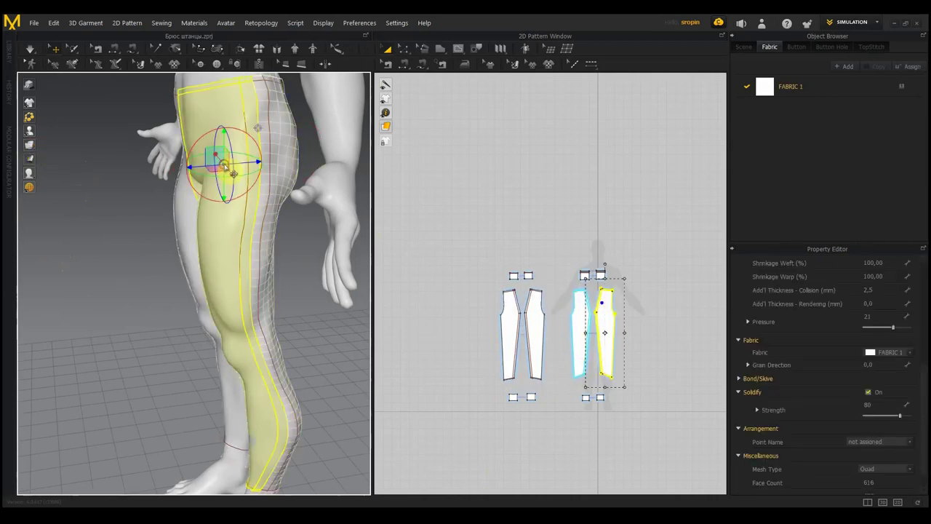
{"action": "left_click", "coordinate": [42, 146]}
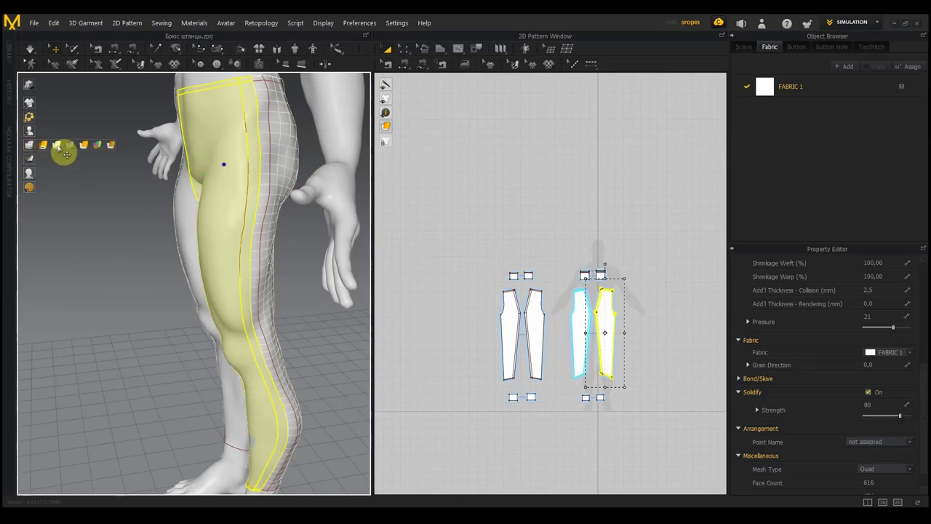
{"action": "left_click", "coordinate": [99, 146]}
Step: Hide the avatar to see the leggings alone, show it again, and minimise Marvelous Designer
{"action": "mouse_move", "coordinate": [114, 156]}
{"action": "right_mouse_down"}
{"action": "mouse_move", "coordinate": [177, 187]}
{"action": "mouse_move", "coordinate": [297, 172]}
{"action": "mouse_move", "coordinate": [179, 202]}
{"action": "mouse_move", "coordinate": [120, 168]}
{"action": "mouse_move", "coordinate": [145, 181]}
{"action": "mouse_move", "coordinate": [260, 177]}
{"action": "mouse_move", "coordinate": [250, 177]}
{"action": "right_mouse_up"}
{"action": "scroll", "coordinate": [146, 187], "scroll_direction": "down", "scroll_amount": 3}
{"action": "scroll", "coordinate": [156, 187], "scroll_direction": "down", "scroll_amount": 3}
{"action": "scroll", "coordinate": [170, 188], "scroll_direction": "down", "scroll_amount": 2}
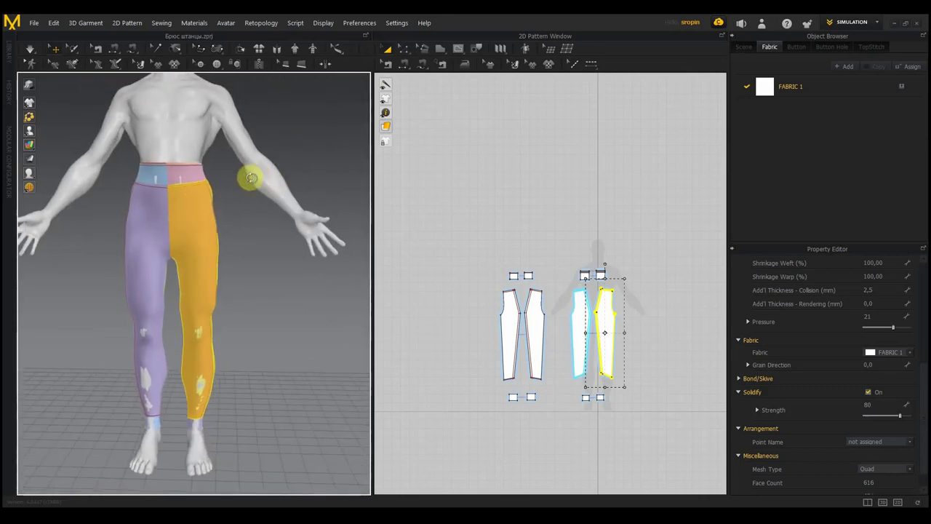
{"action": "left_click", "coordinate": [31, 119]}
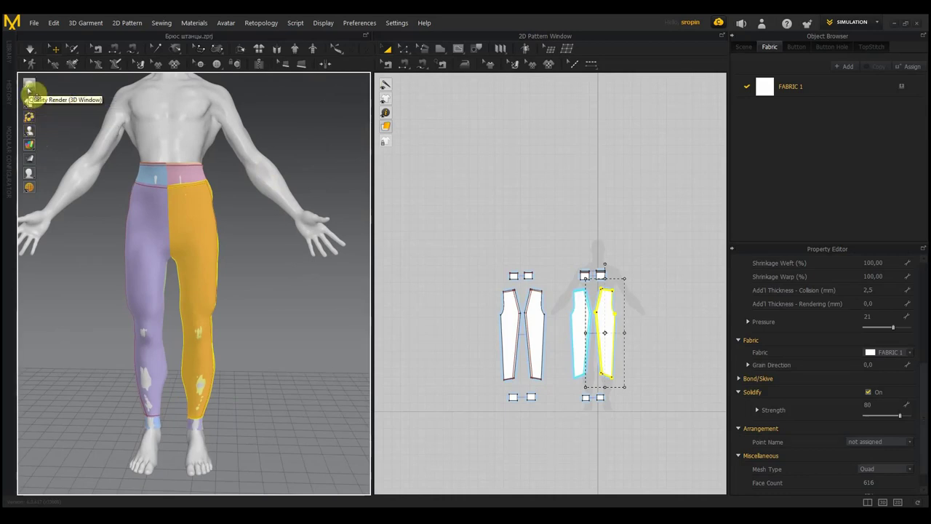
{"action": "mouse_move", "coordinate": [29, 131]}
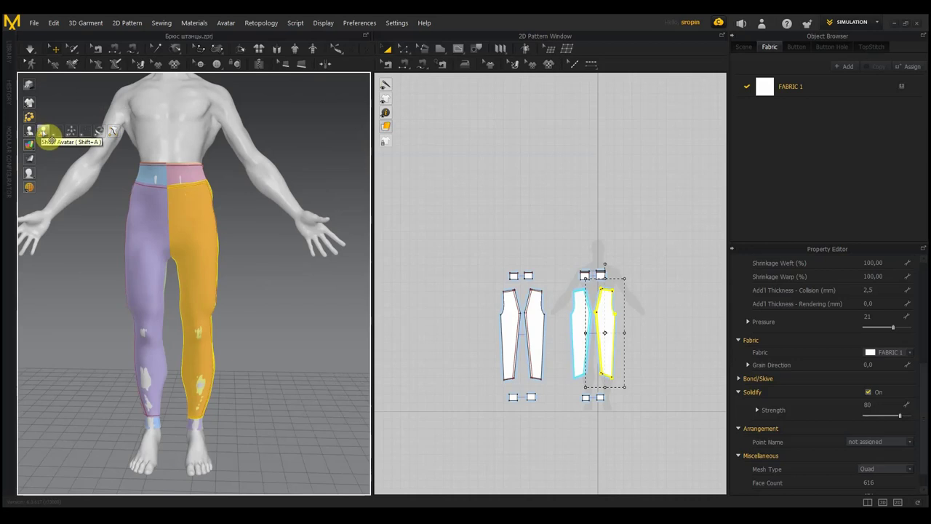
{"action": "left_click", "coordinate": [47, 134]}
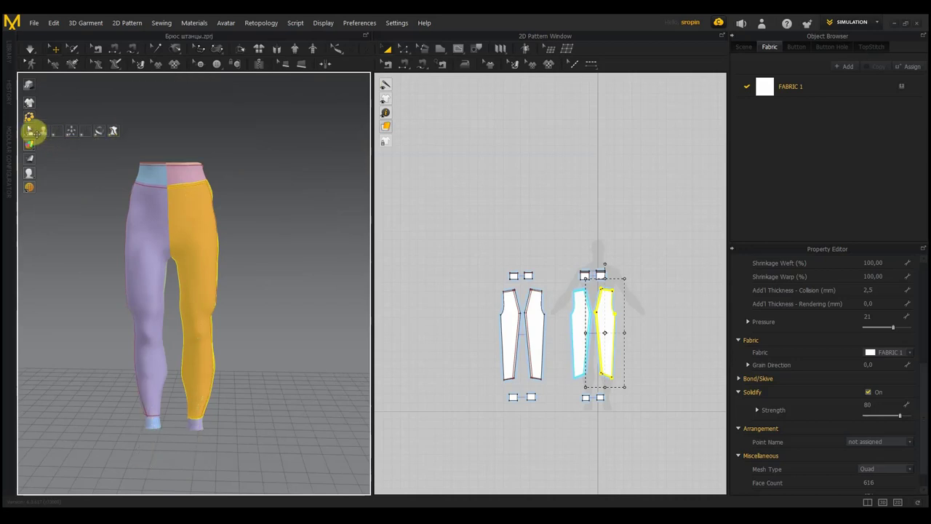
{"action": "left_click", "coordinate": [51, 135]}
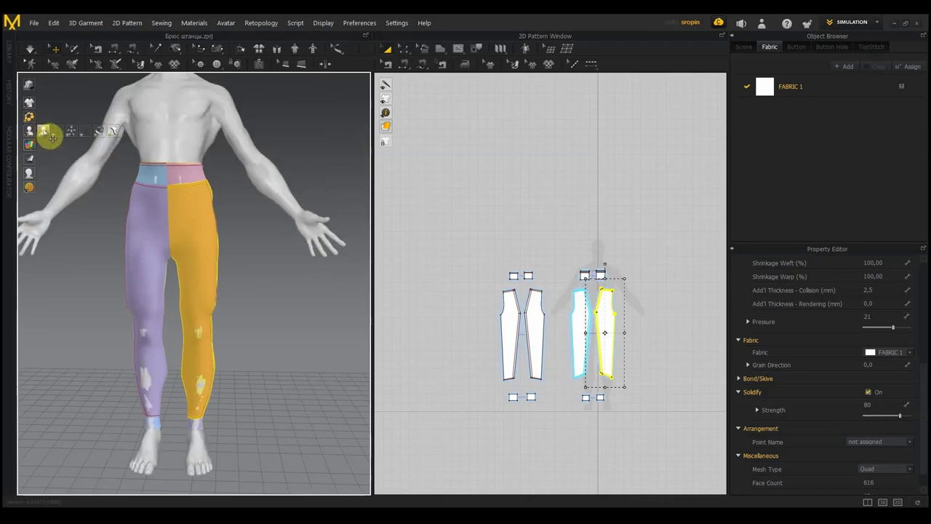
{"action": "mouse_move", "coordinate": [220, 229]}
{"action": "right_mouse_down"}
{"action": "mouse_move", "coordinate": [243, 194]}
{"action": "mouse_move", "coordinate": [358, 175]}
{"action": "mouse_move", "coordinate": [336, 197]}
{"action": "right_mouse_up"}
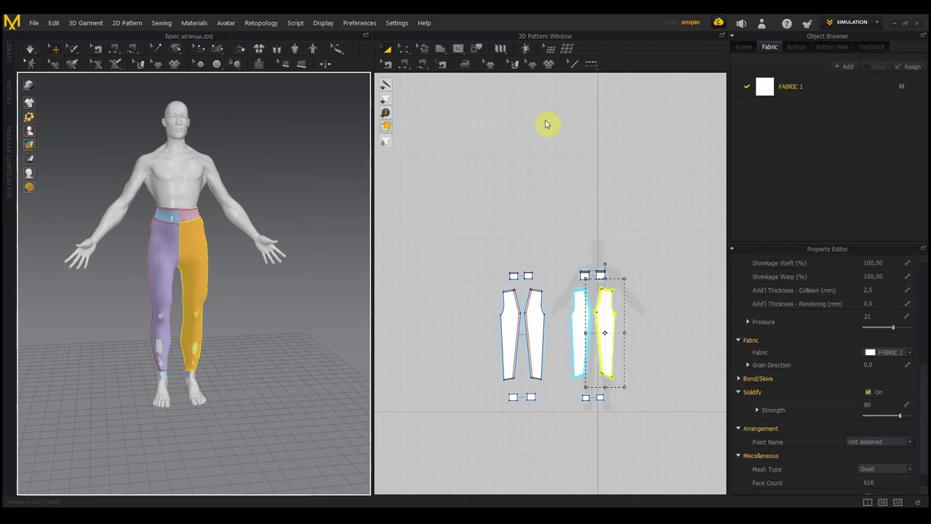
{"action": "left_click", "coordinate": [918, 25]}
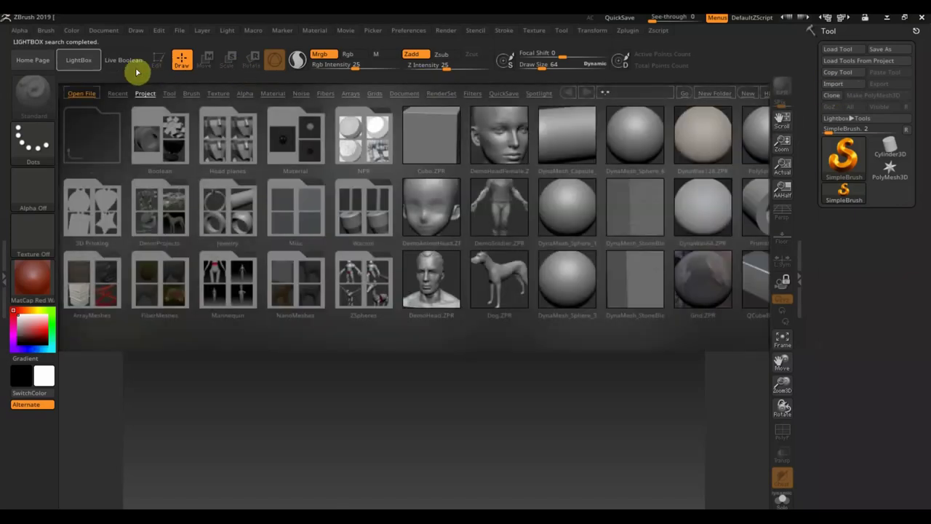
Step: Import Штанцы3.obj from Desktop > Макс передел Брюса and draw it onto the canvas
{"action": "left_click", "coordinate": [80, 60]}
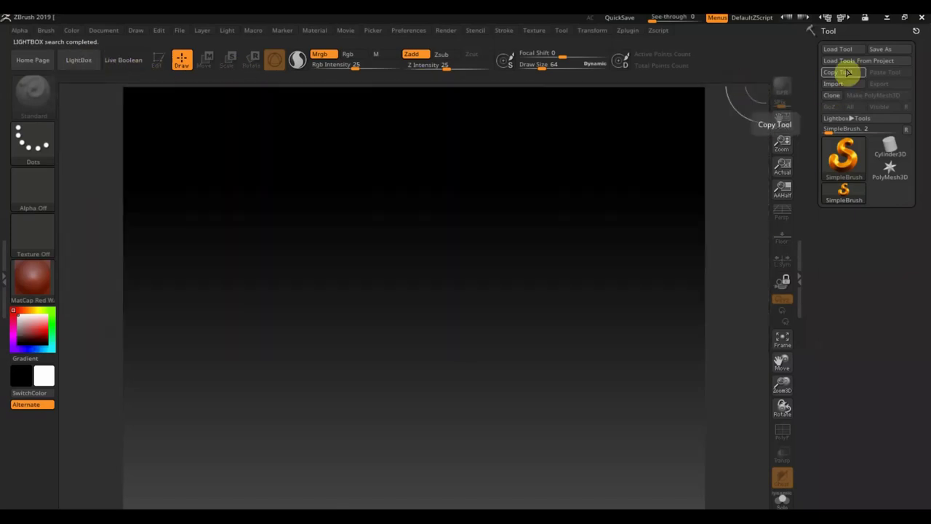
{"action": "left_click", "coordinate": [838, 86]}
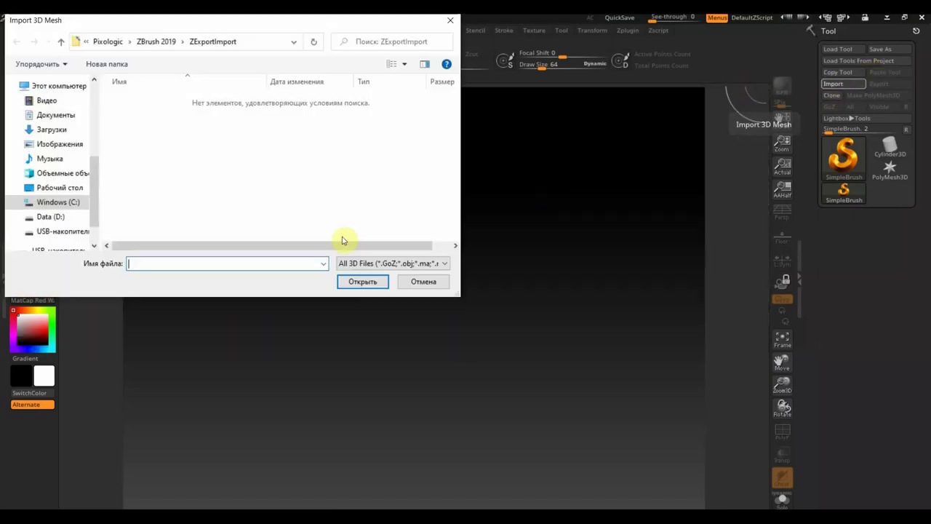
{"action": "left_click", "coordinate": [59, 189]}
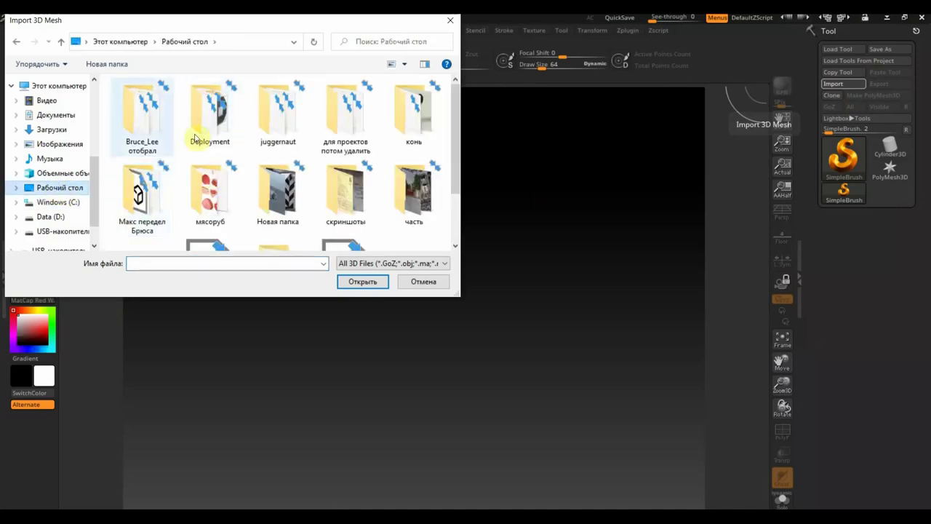
{"action": "double_click", "coordinate": [152, 201]}
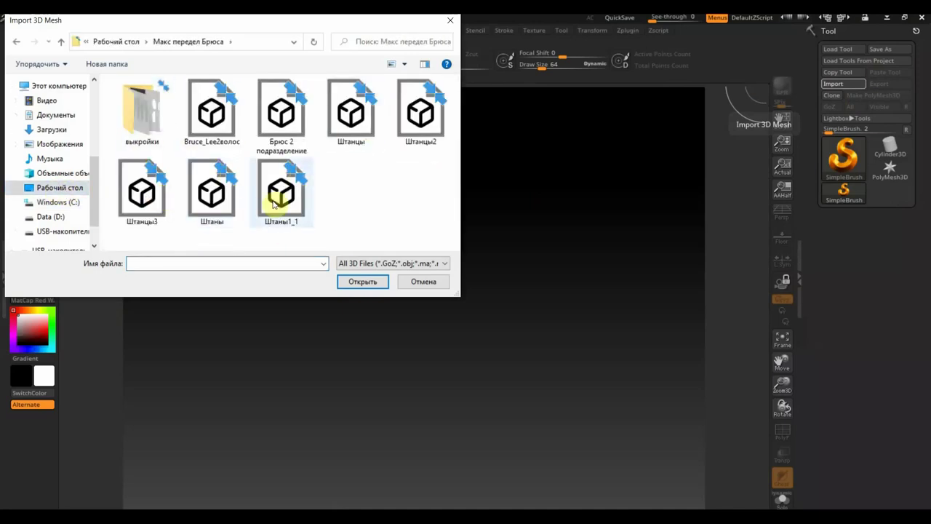
{"action": "left_click", "coordinate": [162, 205]}
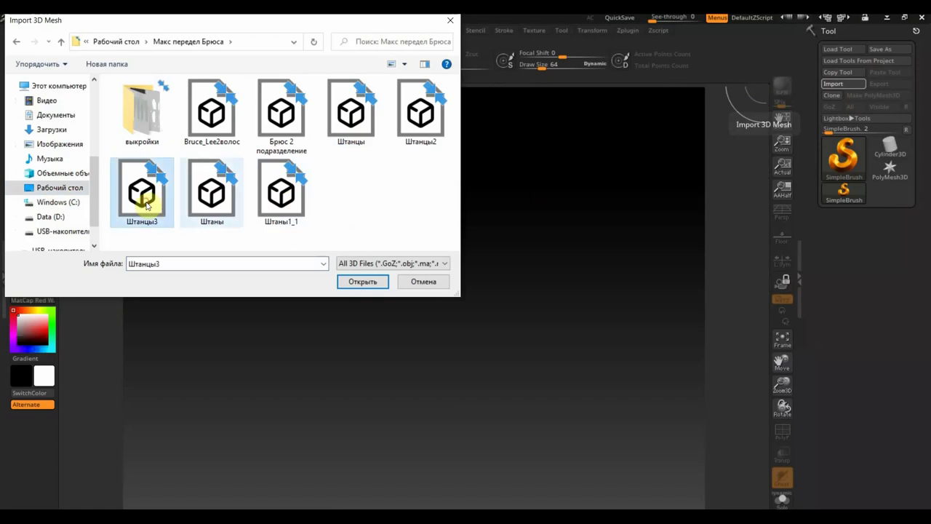
{"action": "left_click", "coordinate": [357, 281]}
{"action": "left_click_drag", "start_coordinate": [422, 269], "coordinate": [440, 384]}
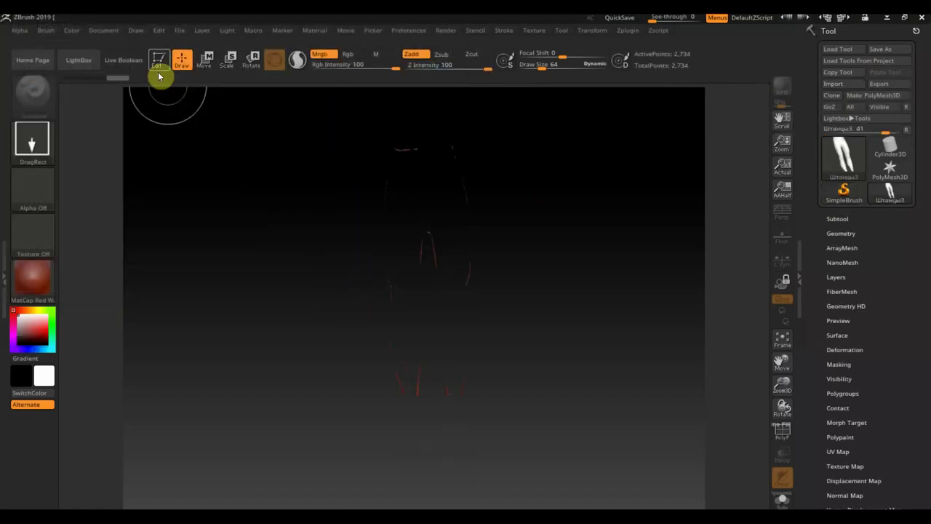
Step: Enter Edit mode and enable Double in Display Properties for two-sided rendering
{"action": "left_click", "coordinate": [159, 61]}
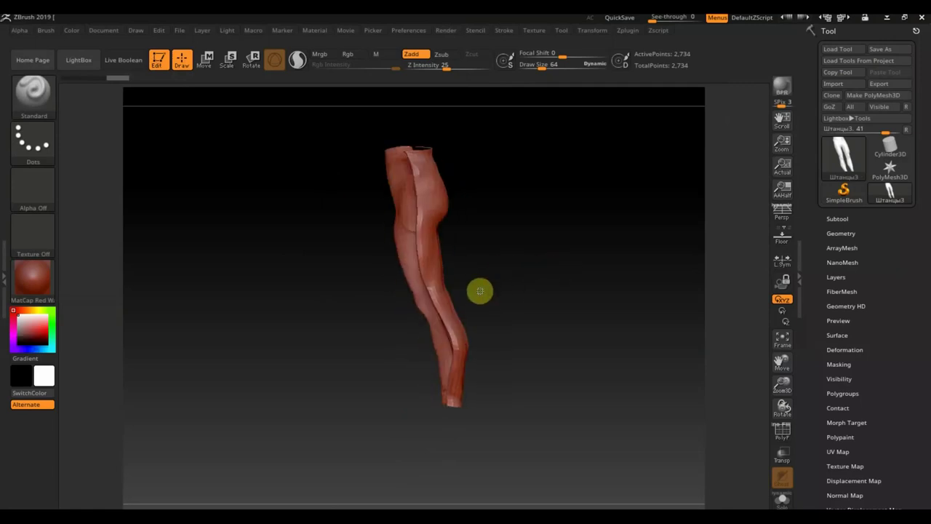
{"action": "left_click_drag", "start_coordinate": [894, 453], "coordinate": [893, 342]}
{"action": "scroll", "coordinate": [855, 328], "scroll_direction": "up", "scroll_amount": 3}
{"action": "left_click", "coordinate": [853, 279]}
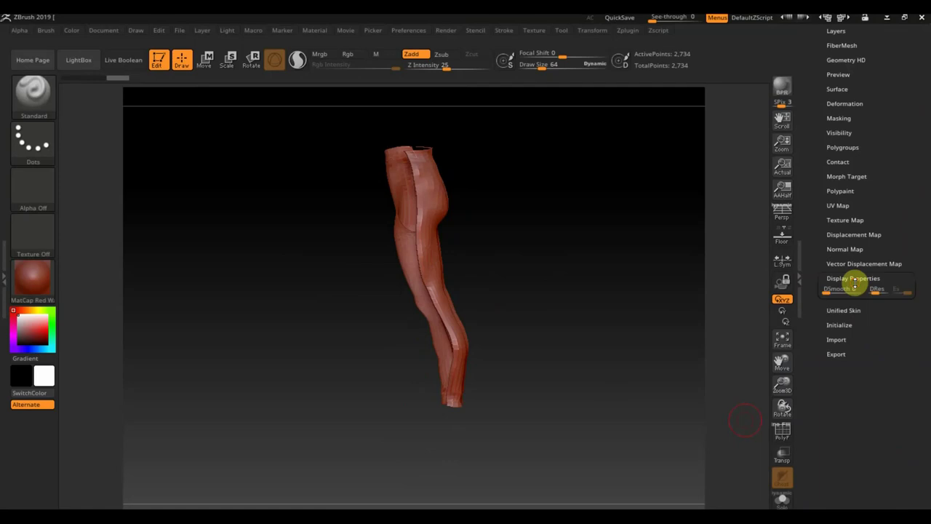
{"action": "left_click", "coordinate": [841, 314]}
Step: Rotate and zoom the leggings to inspect the front and top surfaces
{"action": "left_click_drag", "start_coordinate": [704, 342], "coordinate": [637, 351]}
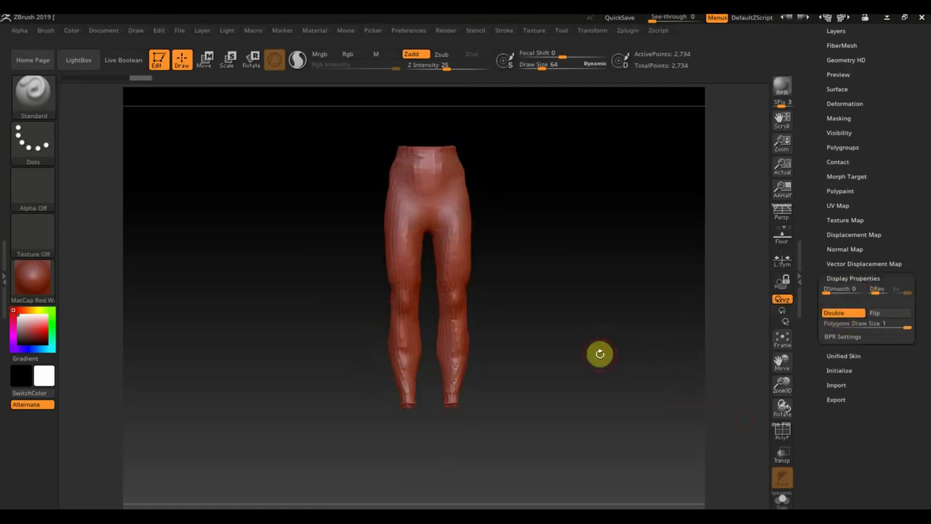
{"action": "mouse_move", "coordinate": [588, 328]}
{"action": "left_mouse_down", "text": "alt"}
{"action": "mouse_move", "coordinate": [594, 432]}
{"action": "mouse_move", "coordinate": [602, 327]}
{"action": "mouse_move", "coordinate": [556, 423]}
{"action": "mouse_move", "coordinate": [553, 344]}
{"action": "mouse_move", "coordinate": [564, 312]}
{"action": "mouse_move", "coordinate": [621, 347]}
{"action": "mouse_move", "coordinate": [666, 353]}
{"action": "mouse_move", "coordinate": [534, 343]}
{"action": "left_mouse_up", "text": "alt"}
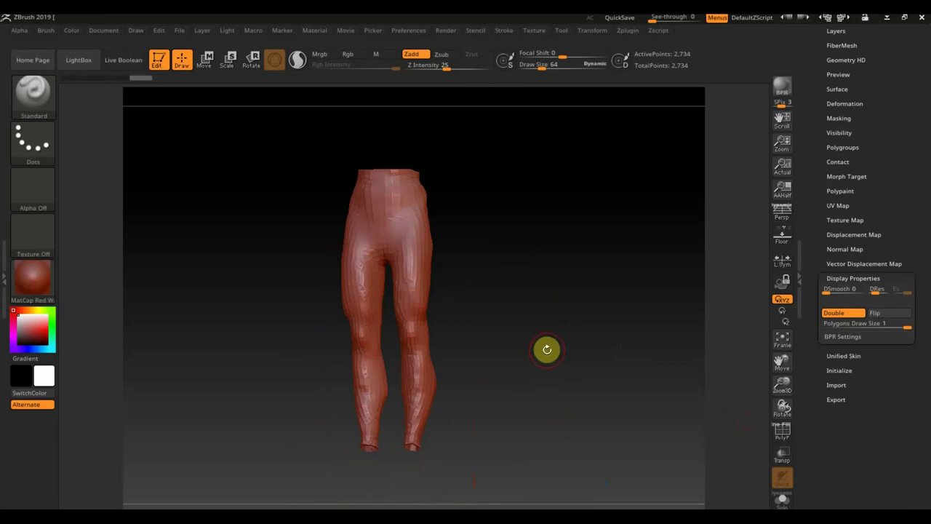
{"action": "left_click_drag", "start_coordinate": [542, 364], "coordinate": [565, 387]}
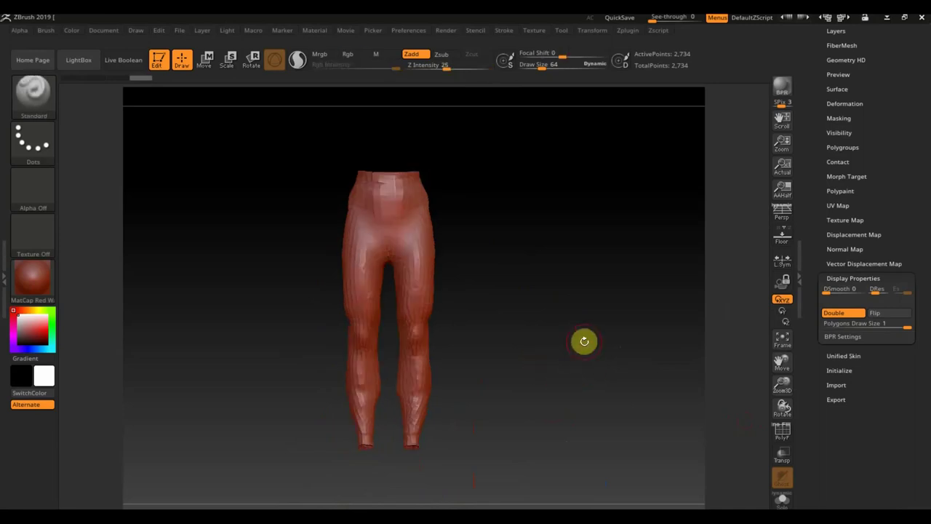
{"action": "key", "text": "ctrl"}
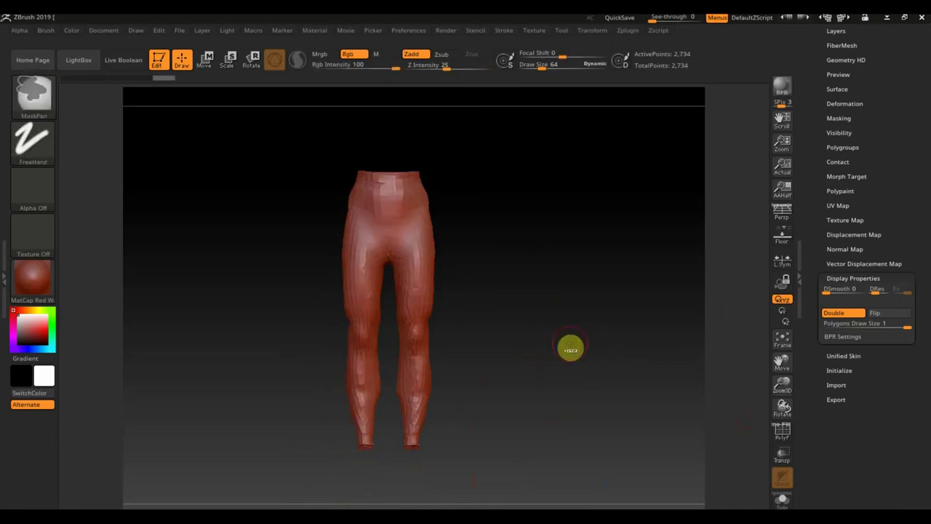
{"action": "mouse_move", "coordinate": [569, 343]}
{"action": "left_mouse_down"}
{"action": "mouse_move", "coordinate": [584, 426]}
{"action": "mouse_move", "coordinate": [580, 357]}
{"action": "mouse_move", "coordinate": [608, 331]}
{"action": "mouse_move", "coordinate": [610, 306]}
{"action": "left_mouse_up"}
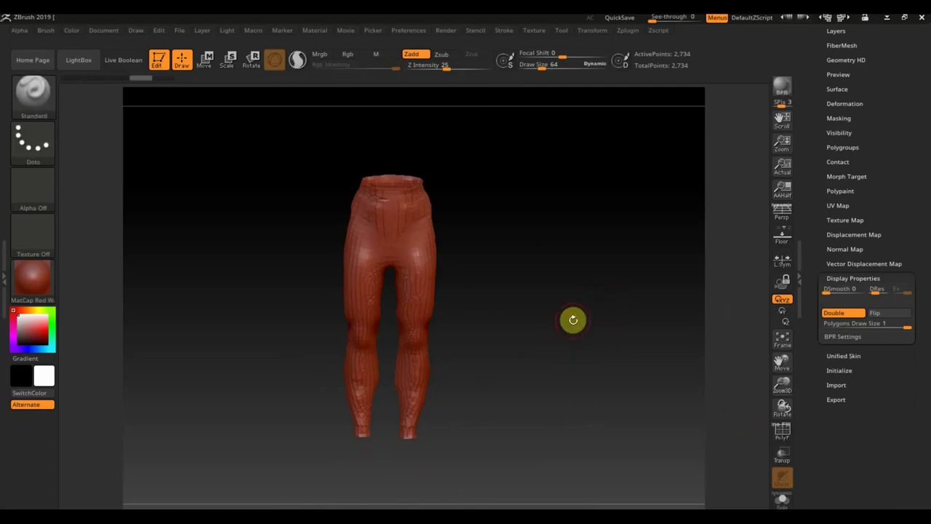
{"action": "left_click_drag", "start_coordinate": [572, 324], "coordinate": [571, 366]}
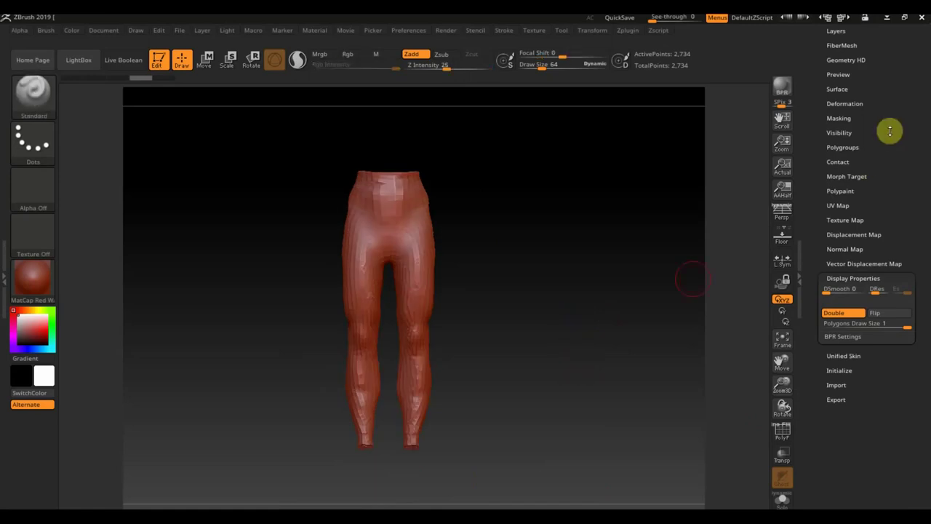
{"action": "scroll", "coordinate": [889, 131], "scroll_direction": "up", "scroll_amount": 5}
{"action": "scroll", "coordinate": [908, 179], "scroll_direction": "up", "scroll_amount": 1}
Step: Run ZRemesher in Legacy (2018) mode with Target Polygons Count 2.32544
{"action": "left_click", "coordinate": [842, 161]}
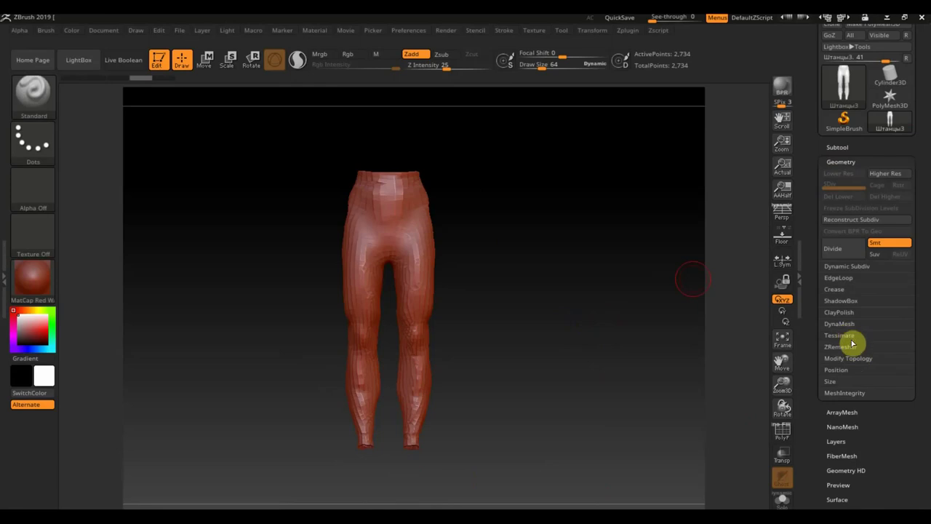
{"action": "left_click", "coordinate": [852, 345]}
{"action": "mouse_move", "coordinate": [555, 266]}
{"action": "left_mouse_down"}
{"action": "mouse_move", "coordinate": [559, 372]}
{"action": "mouse_move", "coordinate": [549, 414]}
{"action": "mouse_move", "coordinate": [566, 280]}
{"action": "mouse_move", "coordinate": [567, 302]}
{"action": "left_mouse_up"}
{"action": "mouse_move", "coordinate": [589, 332]}
{"action": "left_mouse_down"}
{"action": "mouse_move", "coordinate": [588, 345]}
{"action": "mouse_move", "coordinate": [634, 365]}
{"action": "mouse_move", "coordinate": [571, 320]}
{"action": "left_mouse_up"}
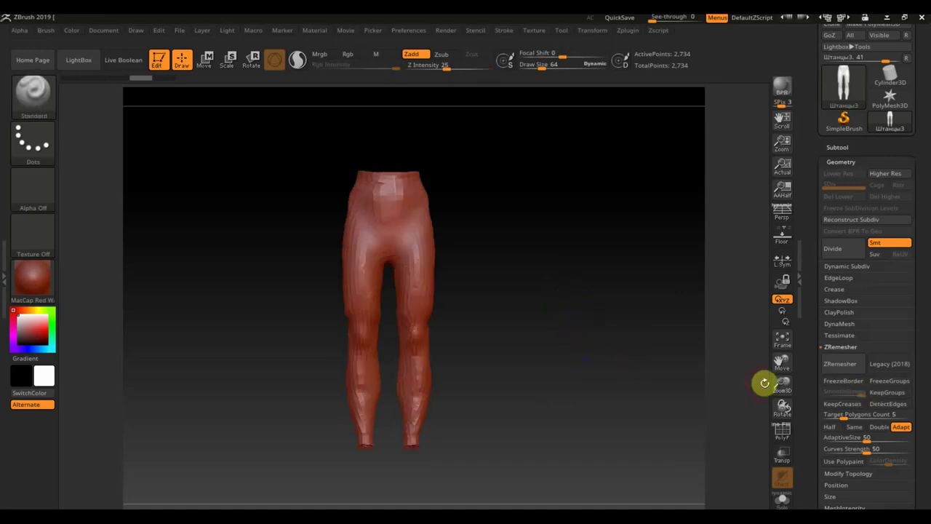
{"action": "left_click", "coordinate": [888, 365]}
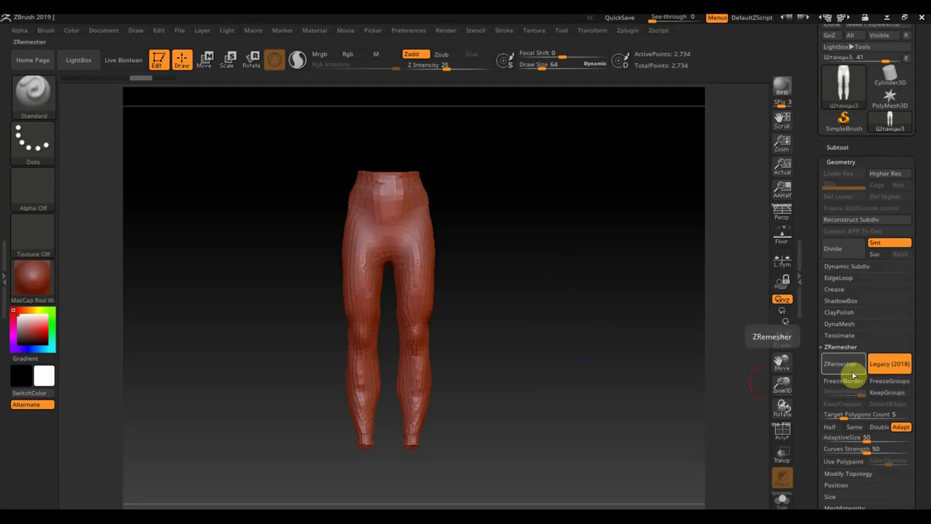
{"action": "left_click", "coordinate": [837, 414]}
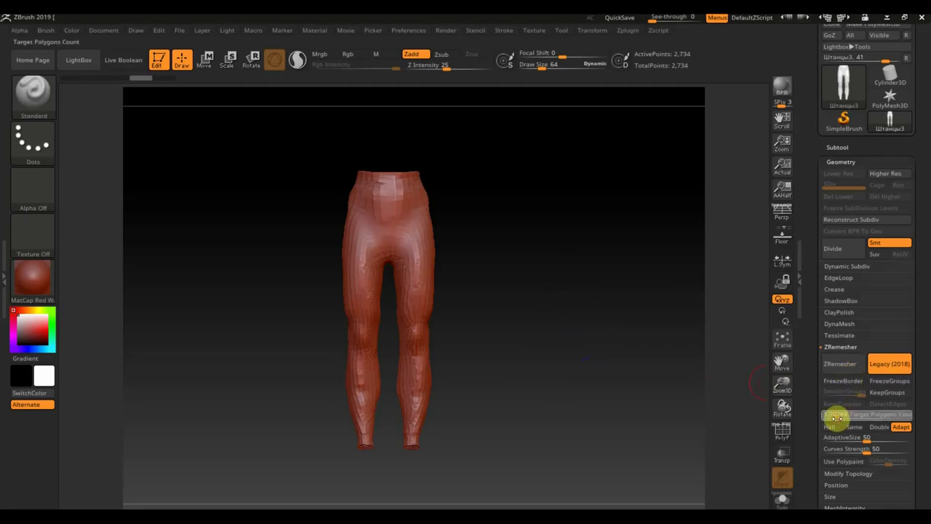
{"action": "key", "text": "Return"}
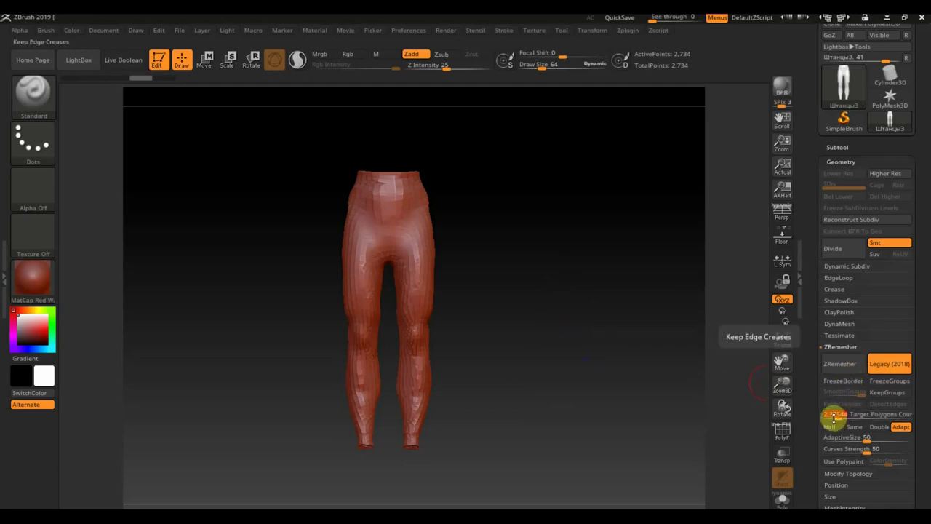
{"action": "left_click", "coordinate": [842, 364]}
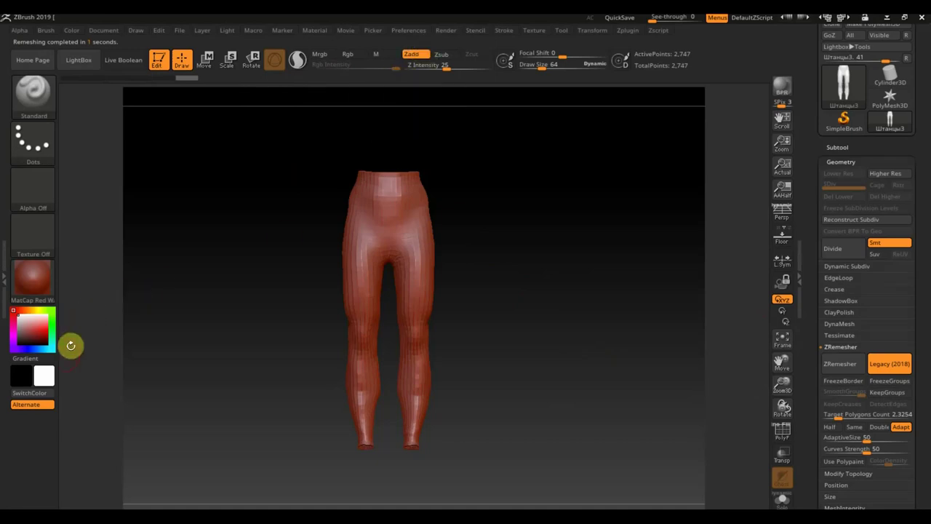
Step: Polypaint the whole leggings blue with Rgb only and a larger draw size
{"action": "left_click", "coordinate": [46, 369]}
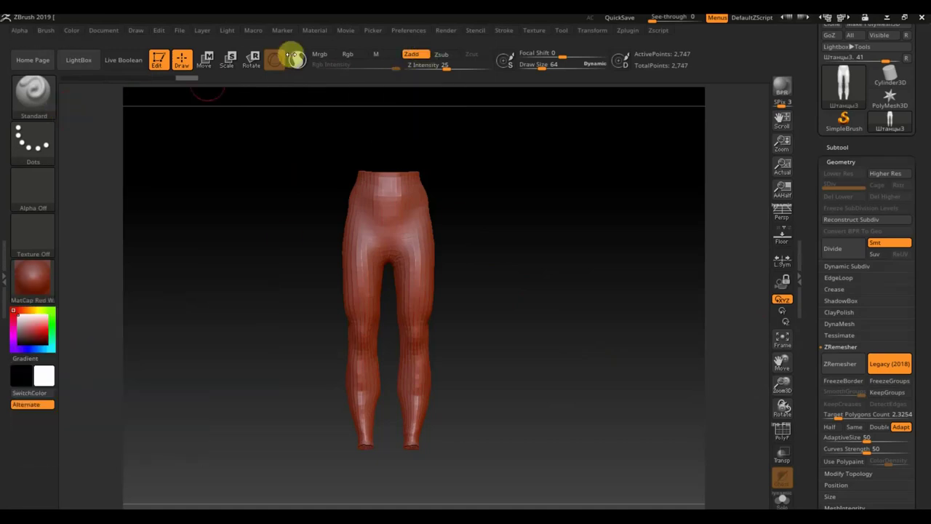
{"action": "left_click", "coordinate": [354, 57]}
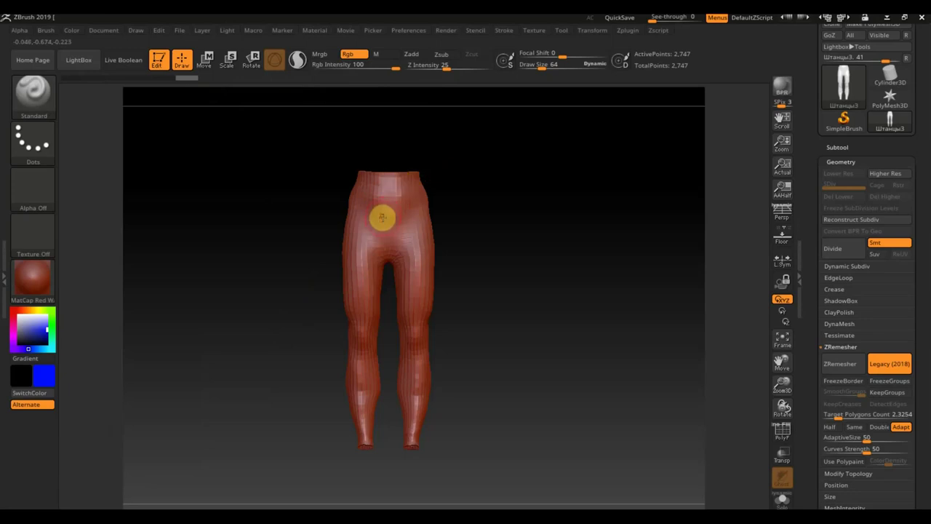
{"action": "left_click_drag", "start_coordinate": [384, 195], "coordinate": [341, 201]}
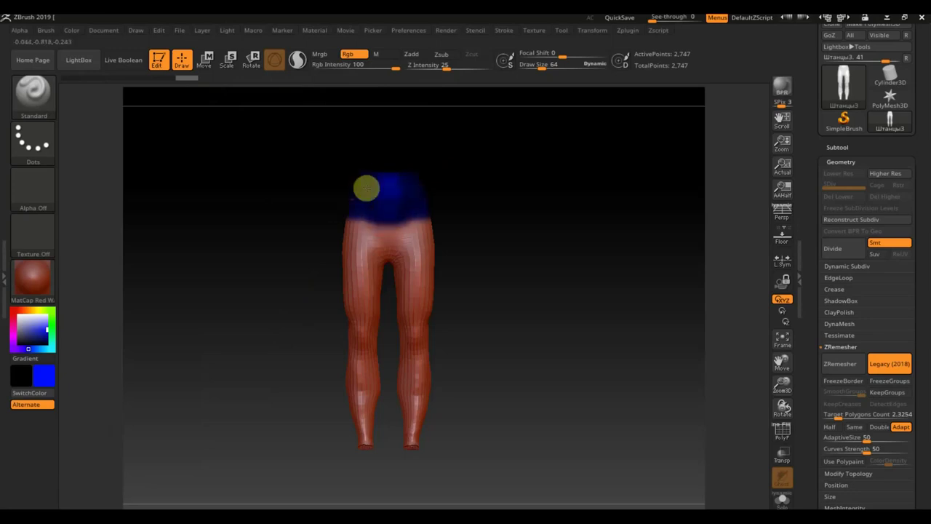
{"action": "left_click_drag", "start_coordinate": [536, 65], "coordinate": [563, 65]}
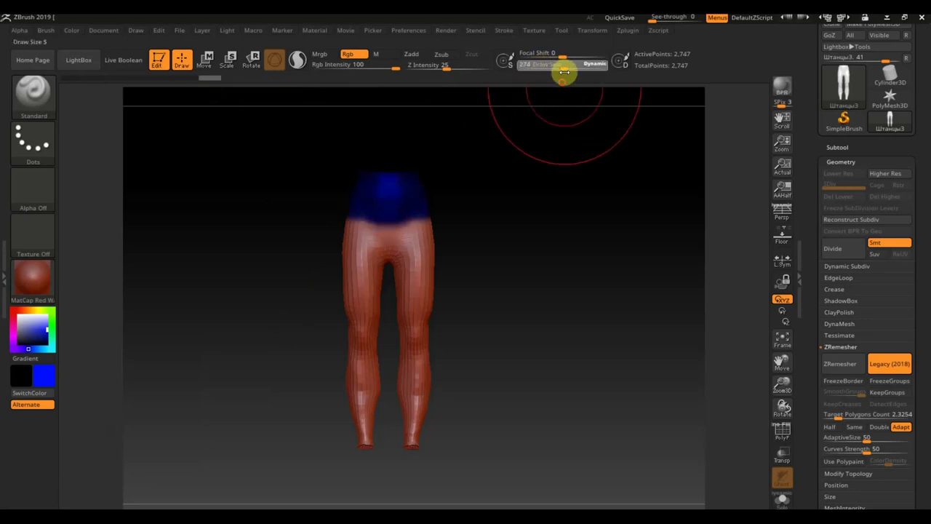
{"action": "mouse_move", "coordinate": [395, 235]}
{"action": "left_mouse_down"}
{"action": "mouse_move", "coordinate": [342, 255]}
{"action": "mouse_move", "coordinate": [514, 386]}
{"action": "mouse_move", "coordinate": [540, 365]}
{"action": "left_mouse_up"}
{"action": "left_click_drag", "start_coordinate": [430, 291], "coordinate": [395, 166]}
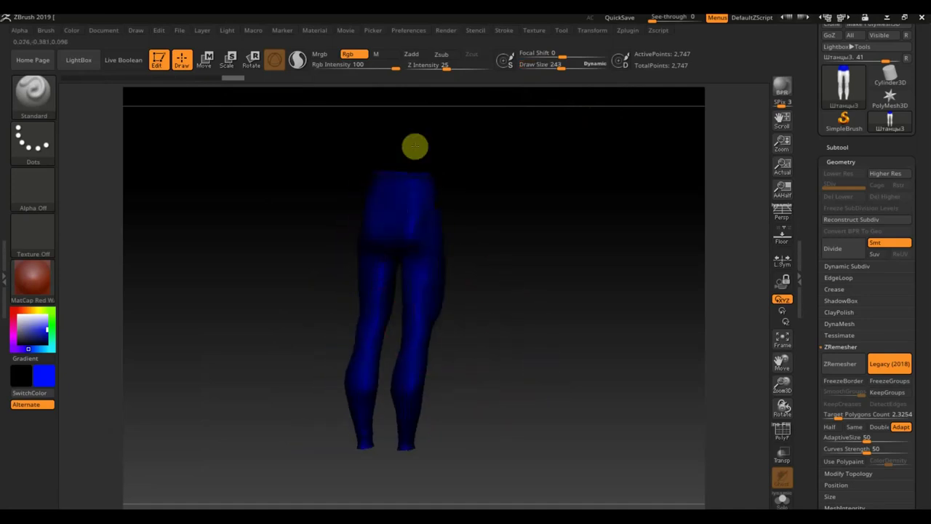
{"action": "mouse_move", "coordinate": [564, 231]}
{"action": "left_mouse_down"}
{"action": "mouse_move", "coordinate": [533, 328]}
{"action": "mouse_move", "coordinate": [483, 291]}
{"action": "mouse_move", "coordinate": [560, 318]}
{"action": "mouse_move", "coordinate": [64, 256]}
{"action": "left_mouse_up"}
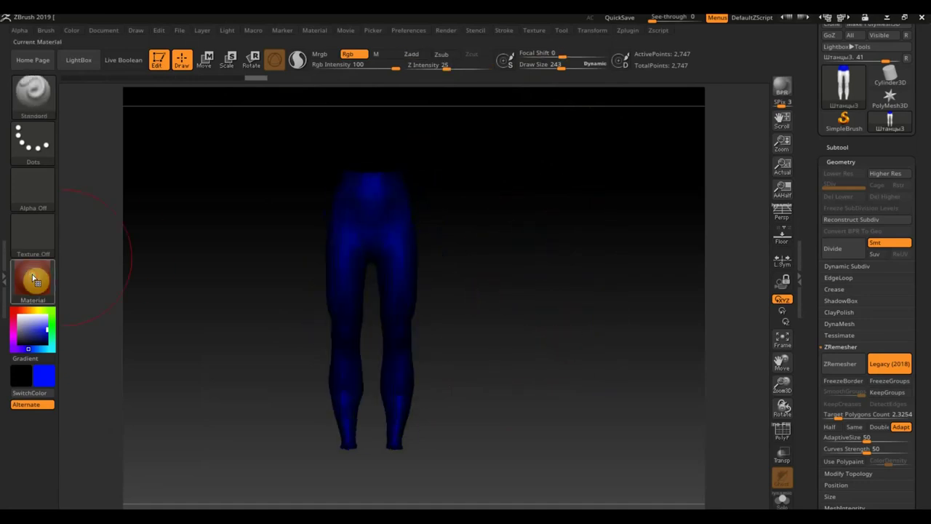
Step: Apply the SketchShaded2 material and reduce the brush size
{"action": "left_click", "coordinate": [33, 278]}
{"action": "left_click", "coordinate": [141, 342]}
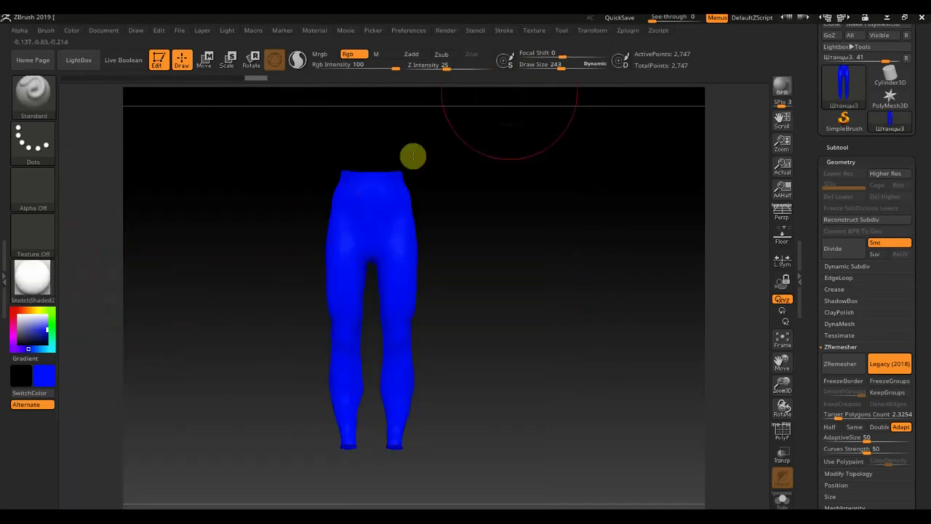
{"action": "left_click_drag", "start_coordinate": [561, 66], "coordinate": [554, 67]}
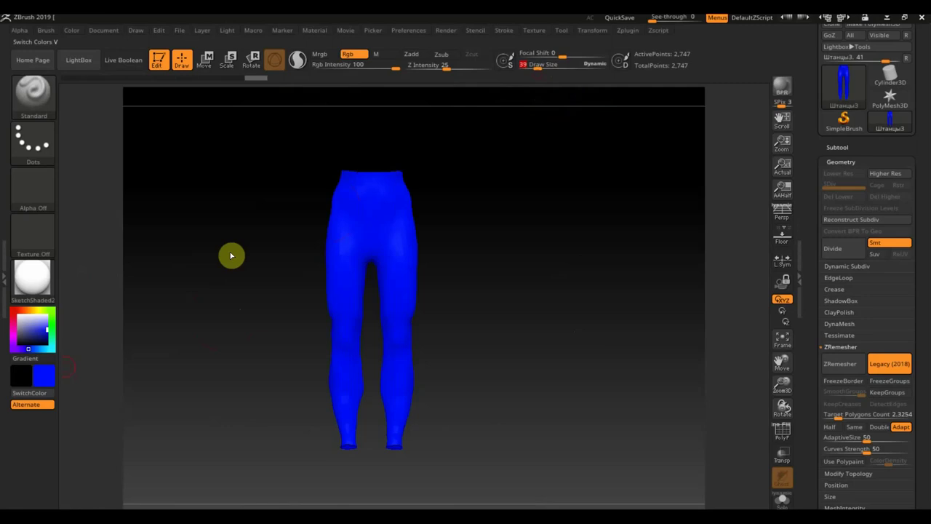
Step: Paint the waistband and both ankle cuffs a dark colour
{"action": "left_click", "coordinate": [22, 378]}
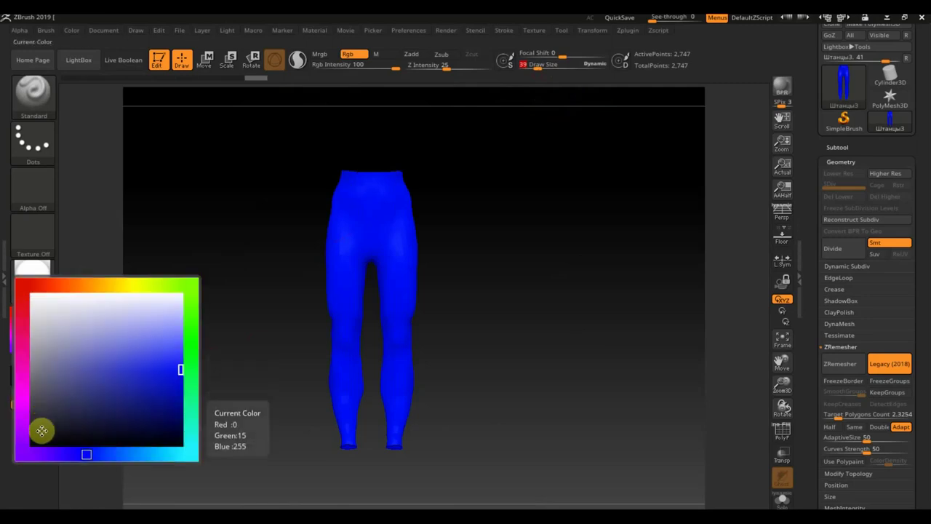
{"action": "left_click_drag", "start_coordinate": [48, 387], "coordinate": [30, 443]}
{"action": "mouse_move", "coordinate": [353, 177]}
{"action": "left_mouse_down"}
{"action": "mouse_move", "coordinate": [315, 177]}
{"action": "mouse_move", "coordinate": [374, 179]}
{"action": "left_mouse_up"}
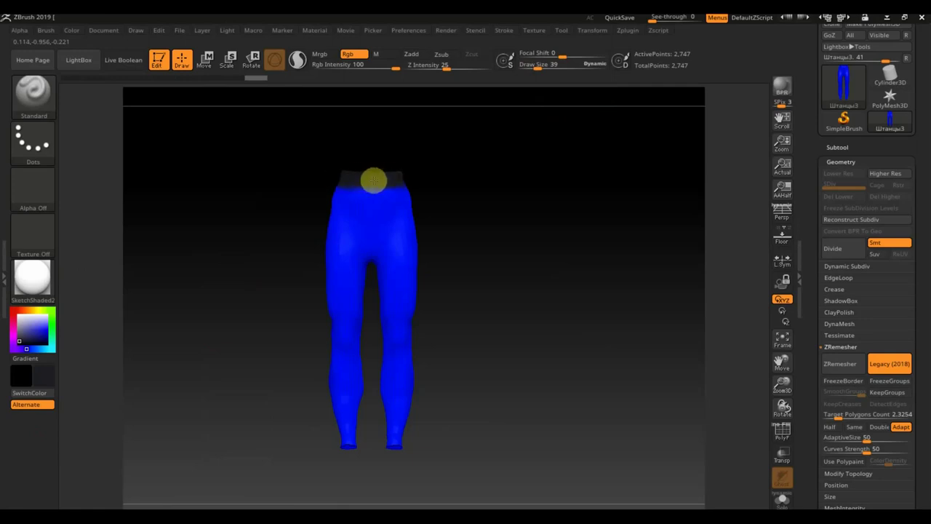
{"action": "mouse_move", "coordinate": [388, 434]}
{"action": "left_mouse_down"}
{"action": "mouse_move", "coordinate": [409, 431]}
{"action": "mouse_move", "coordinate": [370, 453]}
{"action": "left_mouse_up"}
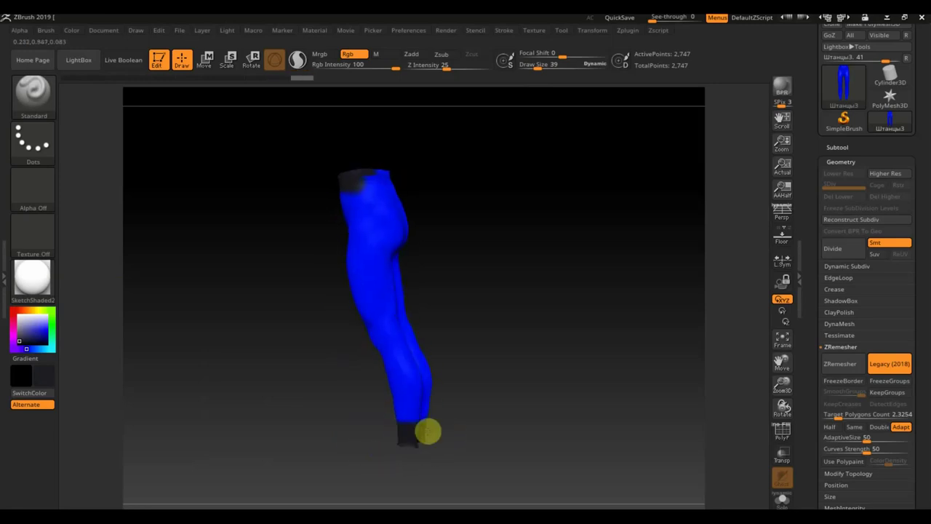
Step: Inspect the leggings from back and front, then divide to SDiv 3 (43,439 points)
{"action": "left_click_drag", "start_coordinate": [428, 431], "coordinate": [409, 449]}
{"action": "left_click_drag", "start_coordinate": [443, 418], "coordinate": [310, 472]}
{"action": "left_click_drag", "start_coordinate": [409, 422], "coordinate": [516, 412]}
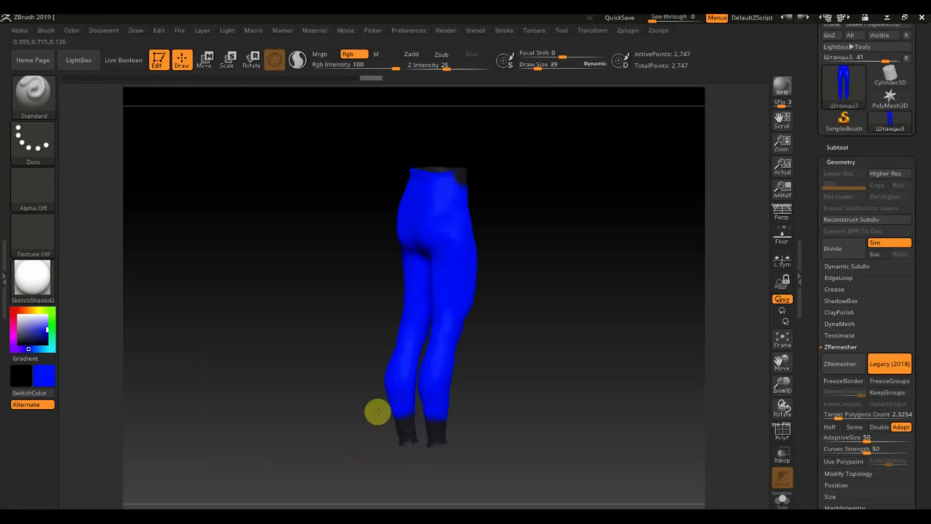
{"action": "left_click_drag", "start_coordinate": [428, 408], "coordinate": [513, 372]}
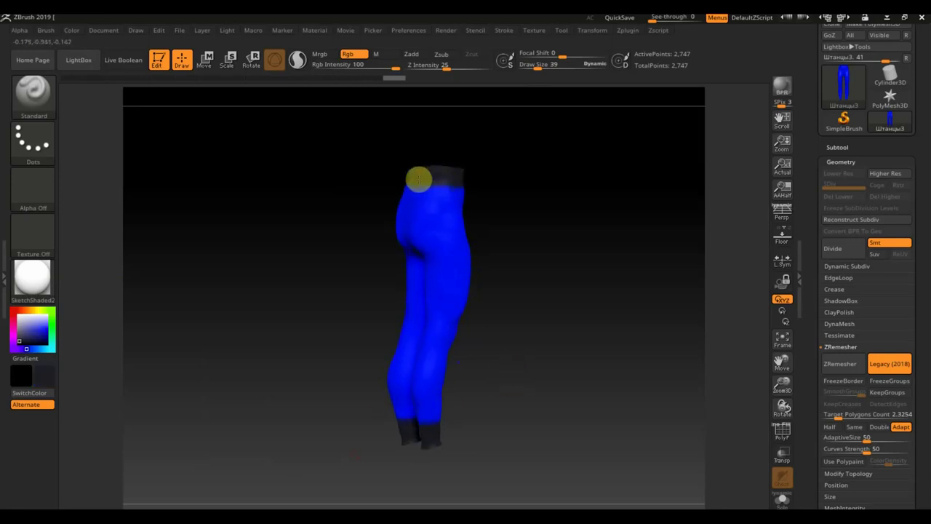
{"action": "mouse_move", "coordinate": [424, 181]}
{"action": "left_mouse_down"}
{"action": "mouse_move", "coordinate": [516, 187]}
{"action": "mouse_move", "coordinate": [444, 194]}
{"action": "left_mouse_up"}
{"action": "left_click_drag", "start_coordinate": [587, 204], "coordinate": [544, 264]}
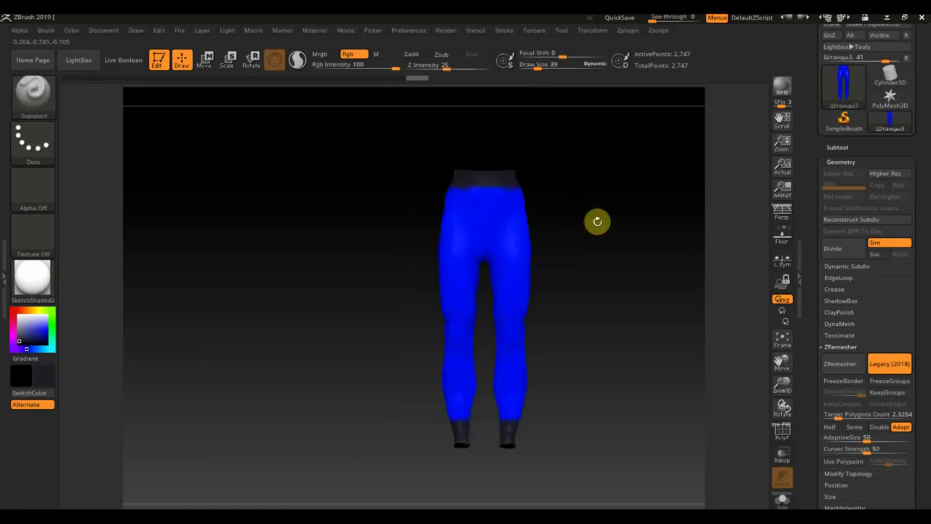
{"action": "scroll", "coordinate": [595, 291], "scroll_direction": "up", "scroll_amount": 3}
{"action": "scroll", "coordinate": [596, 349], "scroll_direction": "up", "scroll_amount": 2}
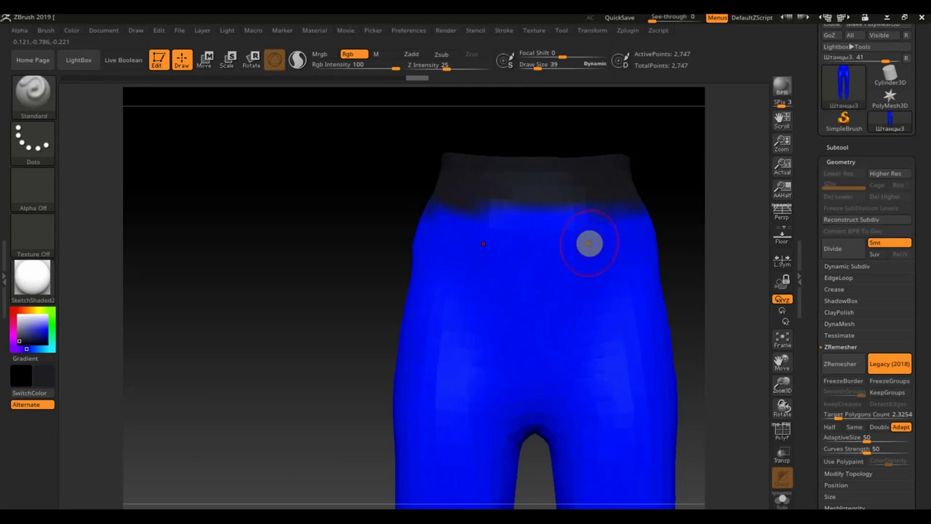
{"action": "key", "text": "ctrl+d"}
{"action": "key", "text": "ctrl+d"}
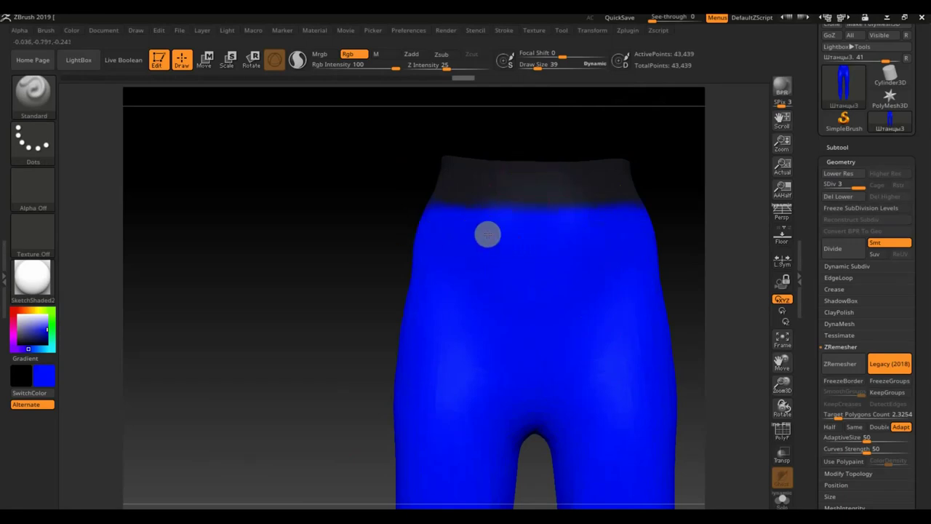
{"action": "left_click_drag", "start_coordinate": [689, 244], "coordinate": [376, 272]}
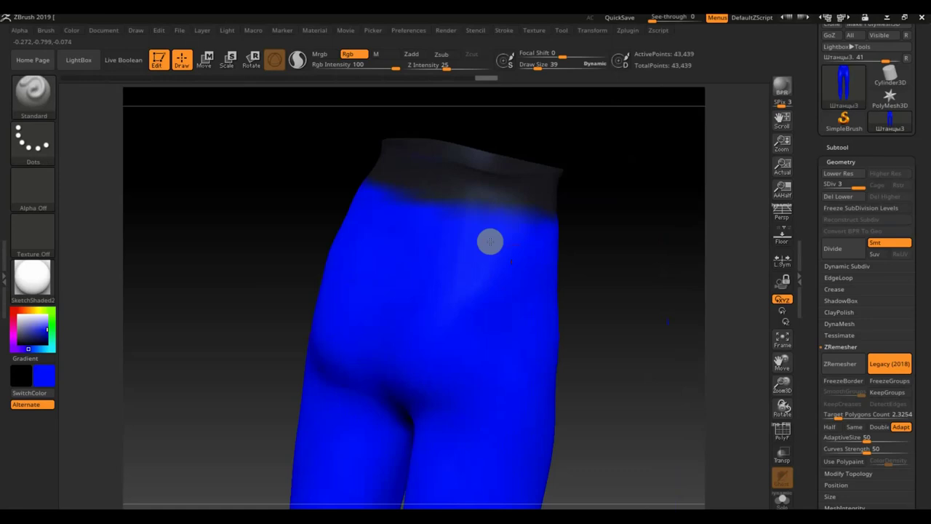
{"action": "left_click_drag", "start_coordinate": [582, 218], "coordinate": [596, 245]}
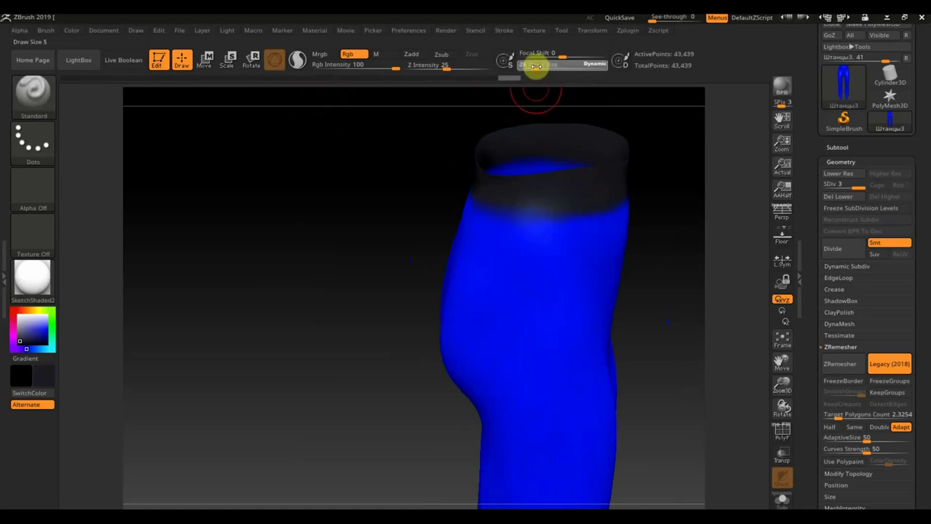
{"action": "left_click_drag", "start_coordinate": [369, 221], "coordinate": [395, 205]}
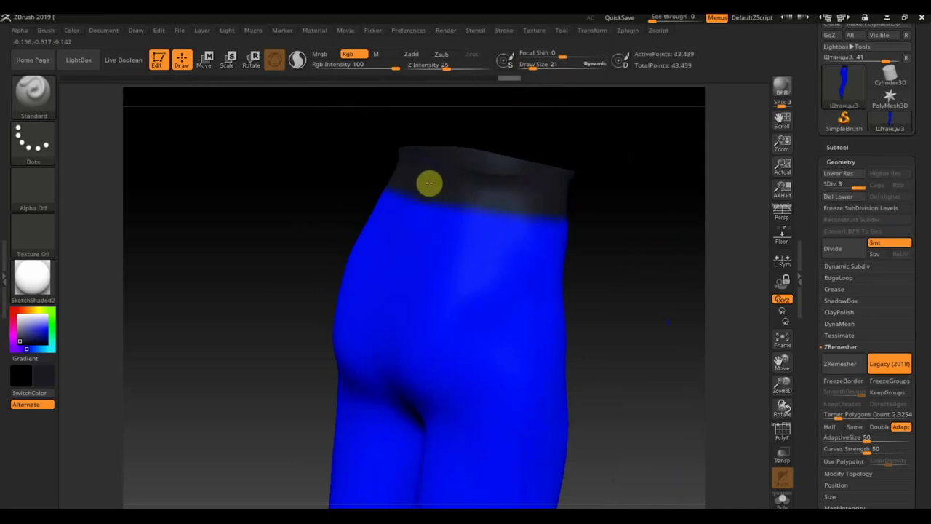
{"action": "left_click_drag", "start_coordinate": [310, 177], "coordinate": [328, 197]}
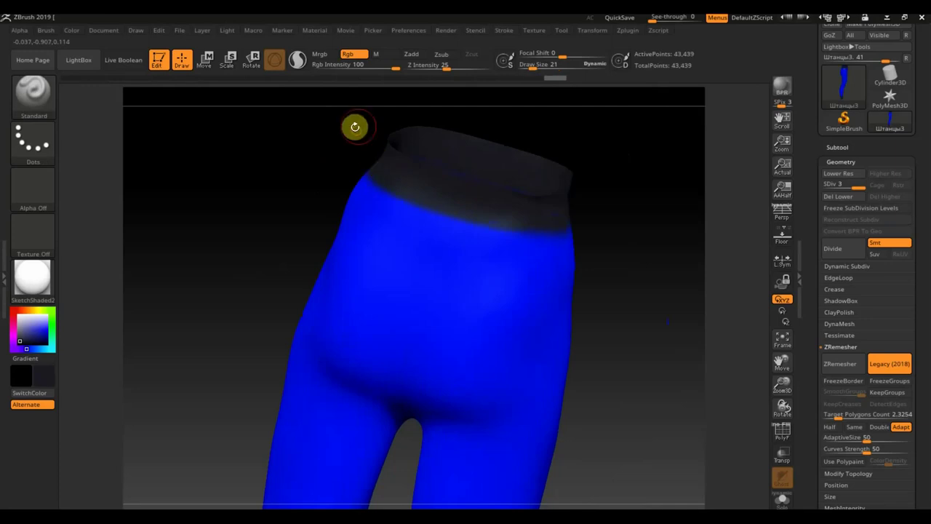
{"action": "mouse_move", "coordinate": [572, 174]}
{"action": "left_mouse_down"}
{"action": "mouse_move", "coordinate": [606, 170]}
{"action": "mouse_move", "coordinate": [560, 169]}
{"action": "left_mouse_up"}
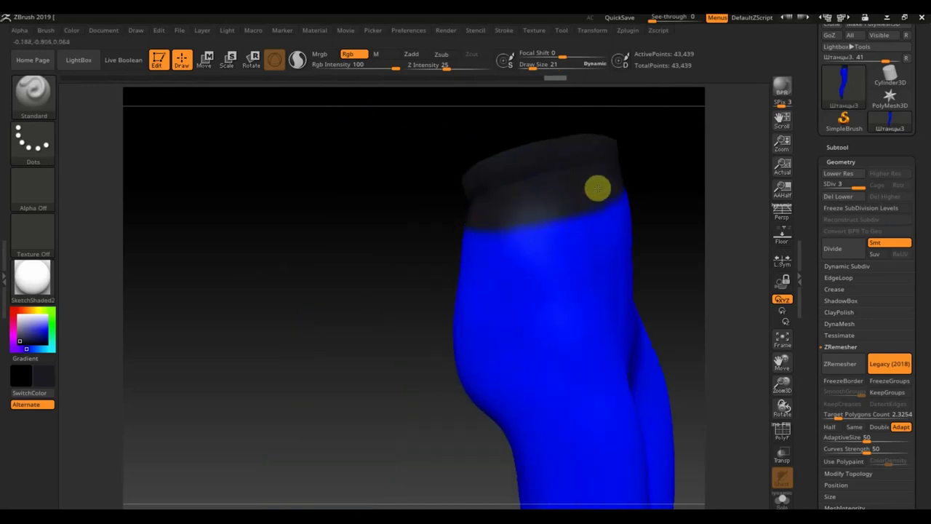
{"action": "left_click_drag", "start_coordinate": [645, 160], "coordinate": [638, 157]}
{"action": "right_click_drag", "start_coordinate": [637, 158], "coordinate": [615, 164]}
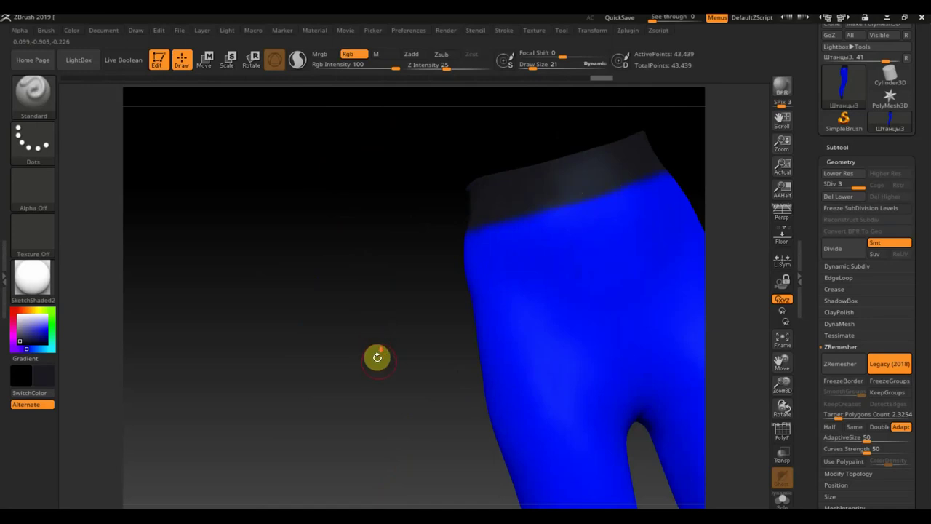
{"action": "mouse_move", "coordinate": [380, 364]}
{"action": "left_mouse_down"}
{"action": "mouse_move", "coordinate": [310, 230]}
{"action": "mouse_move", "coordinate": [315, 349]}
{"action": "left_mouse_up"}
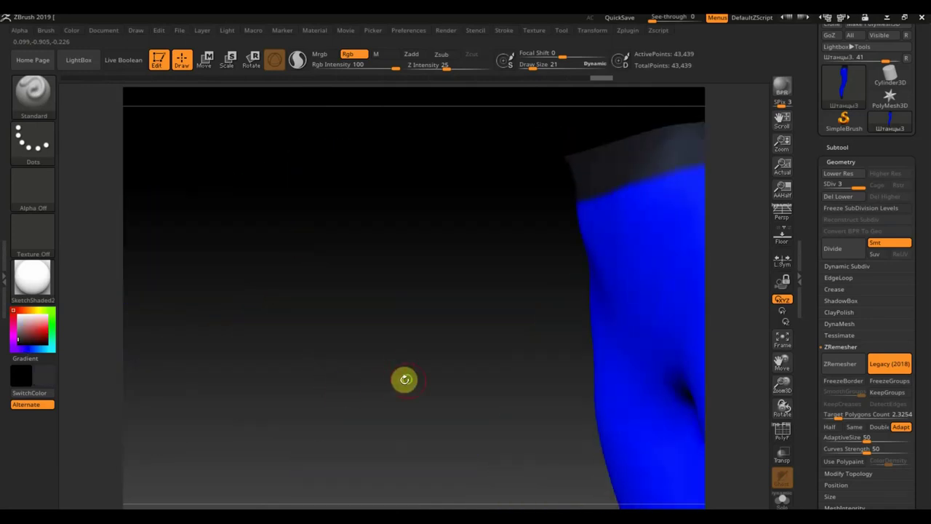
{"action": "mouse_move", "coordinate": [443, 363]}
{"action": "left_mouse_down"}
{"action": "mouse_move", "coordinate": [364, 218]}
{"action": "mouse_move", "coordinate": [410, 206]}
{"action": "mouse_move", "coordinate": [424, 232]}
{"action": "mouse_move", "coordinate": [415, 255]}
{"action": "mouse_move", "coordinate": [386, 241]}
{"action": "mouse_move", "coordinate": [316, 316]}
{"action": "mouse_move", "coordinate": [368, 330]}
{"action": "left_mouse_up"}
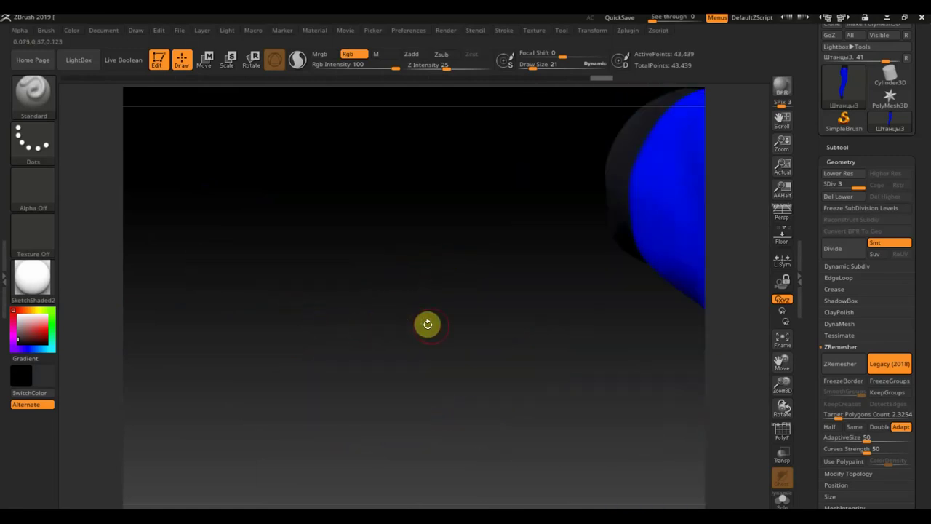
{"action": "mouse_move", "coordinate": [450, 342]}
{"action": "left_mouse_down"}
{"action": "mouse_move", "coordinate": [228, 224]}
{"action": "mouse_move", "coordinate": [10, 173]}
{"action": "mouse_move", "coordinate": [489, 304]}
{"action": "mouse_move", "coordinate": [388, 341]}
{"action": "mouse_move", "coordinate": [533, 359]}
{"action": "mouse_move", "coordinate": [442, 317]}
{"action": "left_mouse_up"}
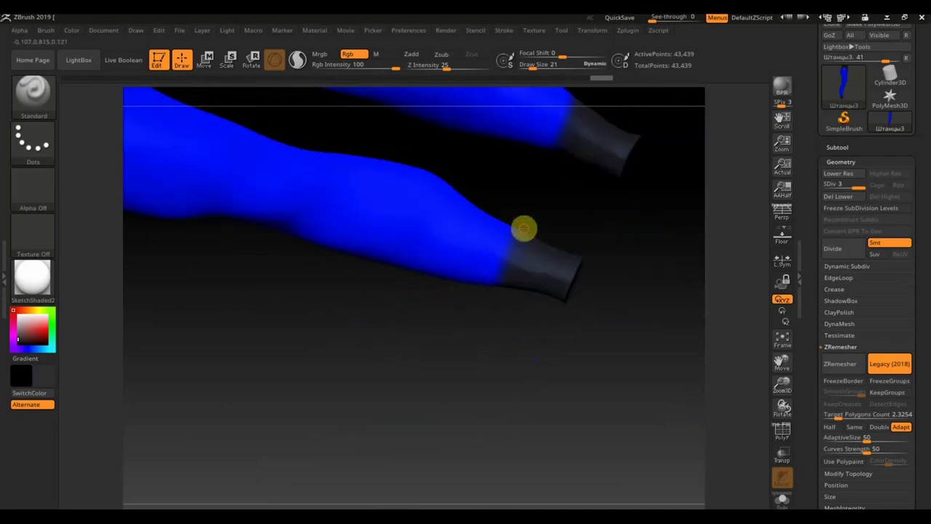
{"action": "left_click", "coordinate": [536, 274]}
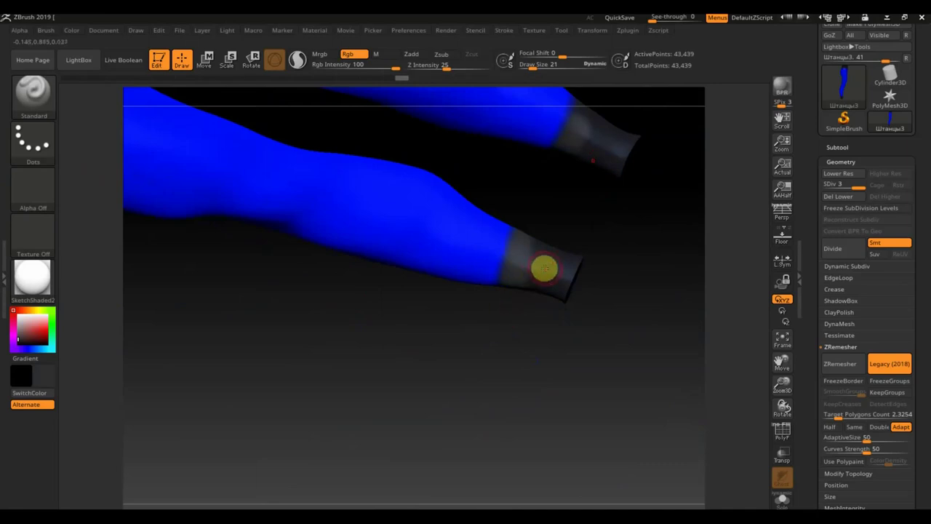
{"action": "left_click_drag", "start_coordinate": [544, 269], "coordinate": [530, 225]}
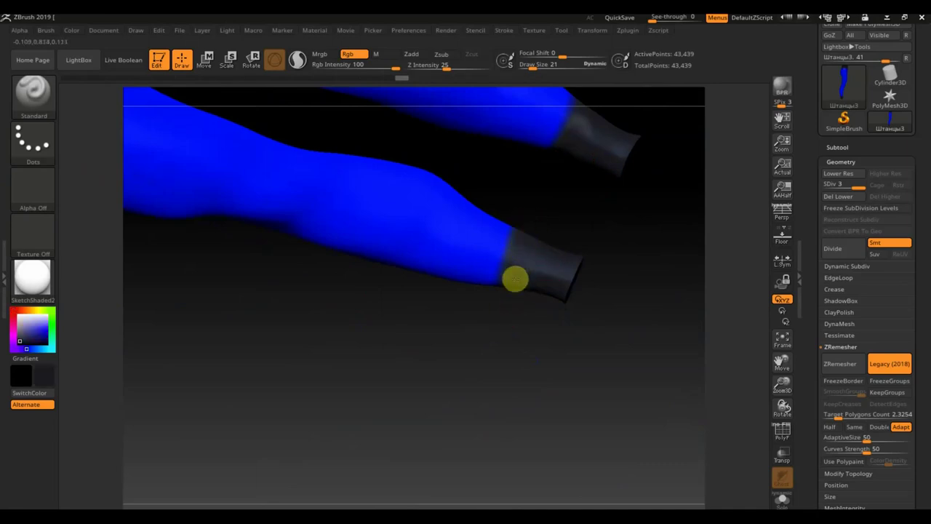
{"action": "mouse_move", "coordinate": [586, 167]}
{"action": "left_mouse_down"}
{"action": "mouse_move", "coordinate": [552, 397]}
{"action": "mouse_move", "coordinate": [478, 468]}
{"action": "mouse_move", "coordinate": [531, 328]}
{"action": "left_mouse_up"}
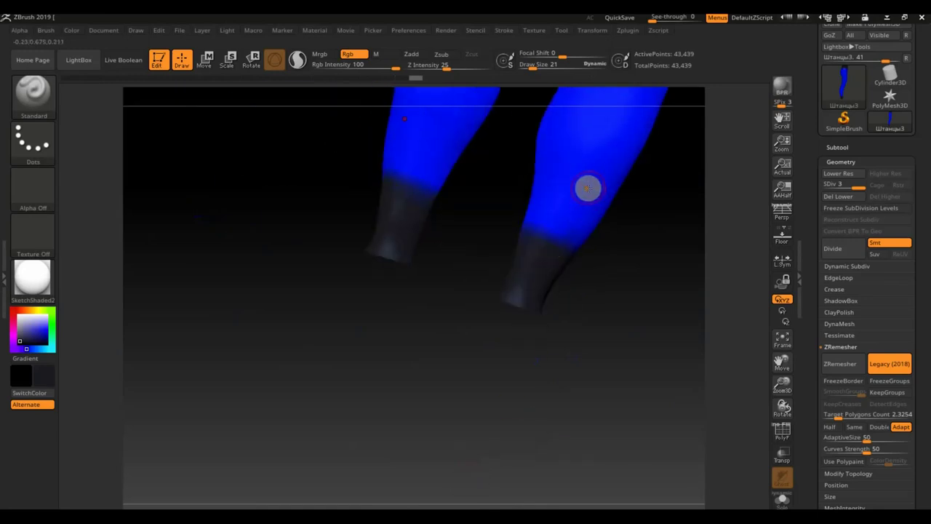
{"action": "right_click_drag", "start_coordinate": [517, 206], "coordinate": [538, 217]}
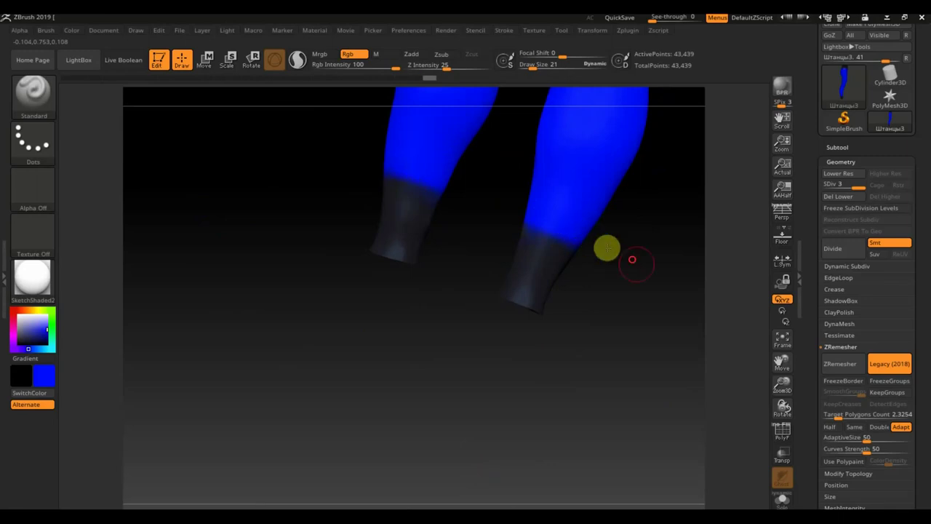
{"action": "left_click_drag", "start_coordinate": [632, 259], "coordinate": [491, 219]}
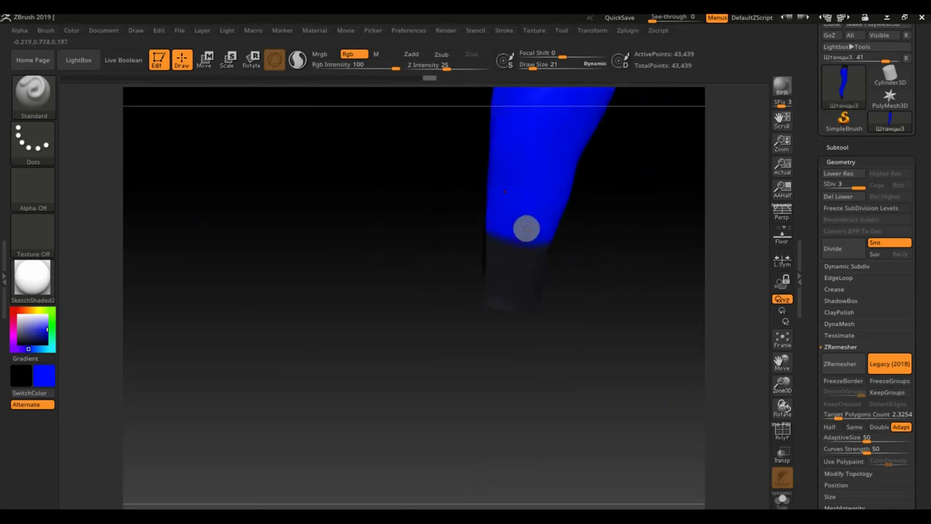
{"action": "mouse_move", "coordinate": [589, 291]}
{"action": "left_mouse_down"}
{"action": "mouse_move", "coordinate": [621, 296]}
{"action": "mouse_move", "coordinate": [617, 327]}
{"action": "left_mouse_up"}
{"action": "left_click_drag", "start_coordinate": [618, 370], "coordinate": [514, 134]}
{"action": "left_click_drag", "start_coordinate": [575, 162], "coordinate": [554, 315]}
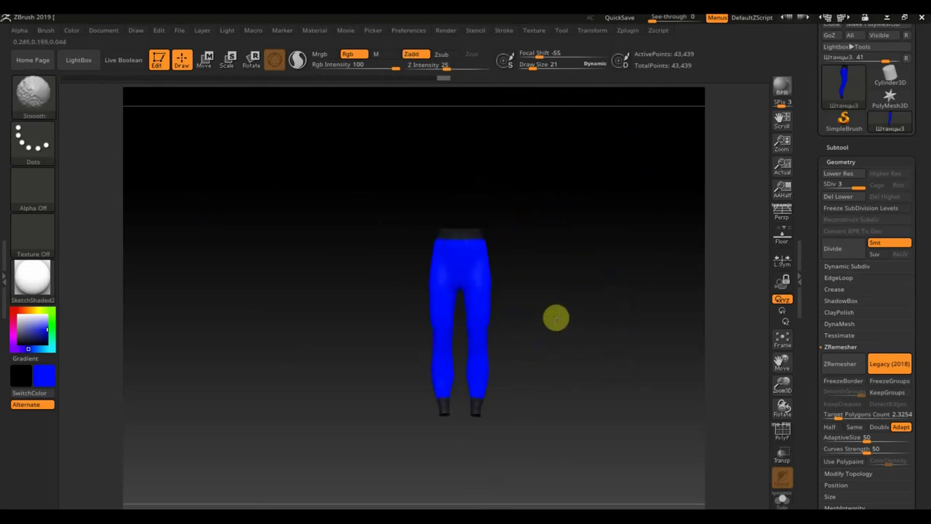
Step: Unwrap a UV Master clone of the leggings and copy its UVs
{"action": "left_click", "coordinate": [628, 33]}
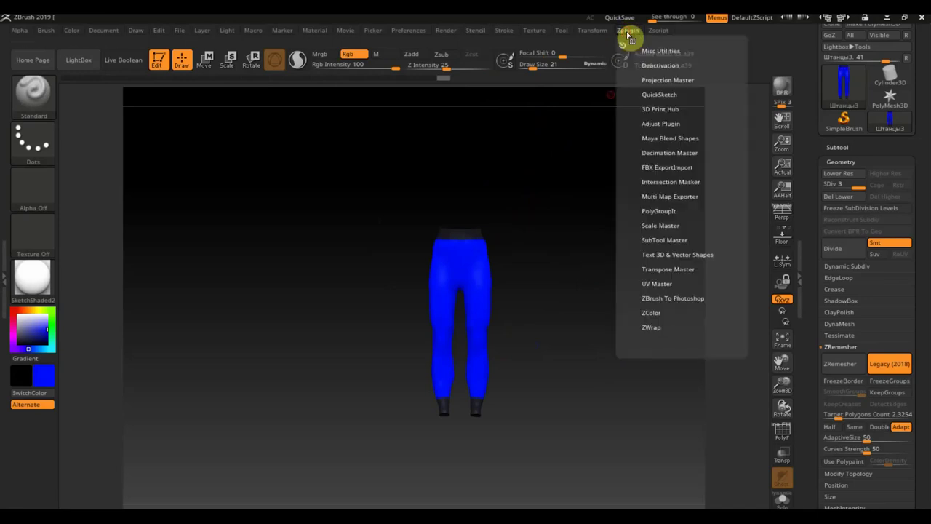
{"action": "left_click", "coordinate": [663, 283]}
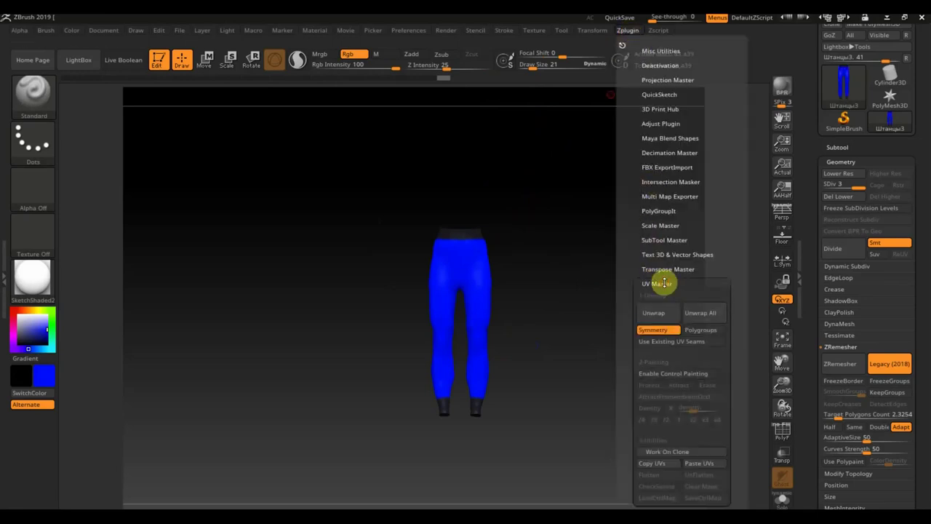
{"action": "left_click", "coordinate": [668, 452]}
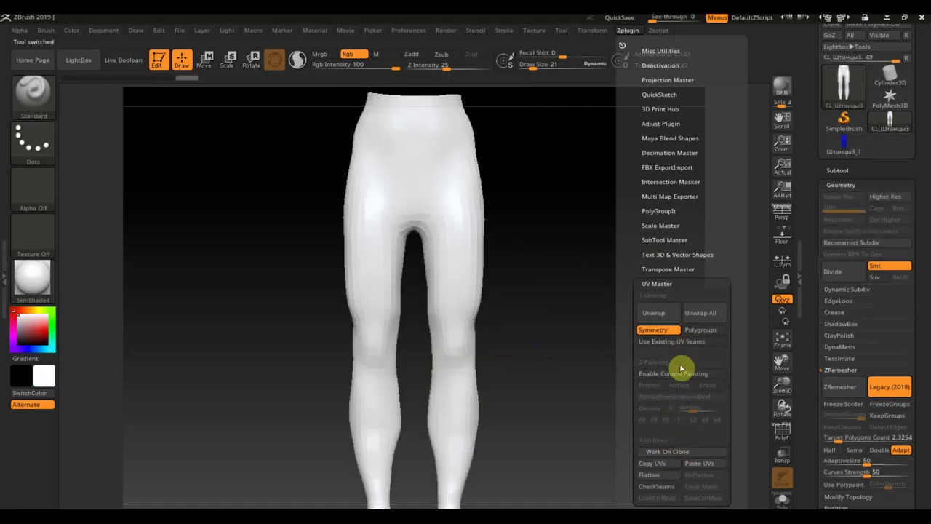
{"action": "left_click", "coordinate": [659, 313]}
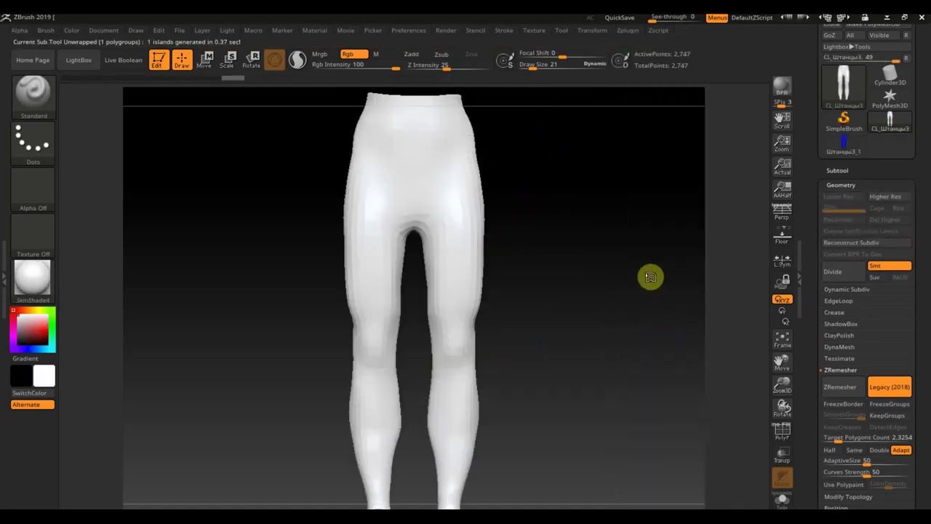
{"action": "left_click", "coordinate": [628, 31]}
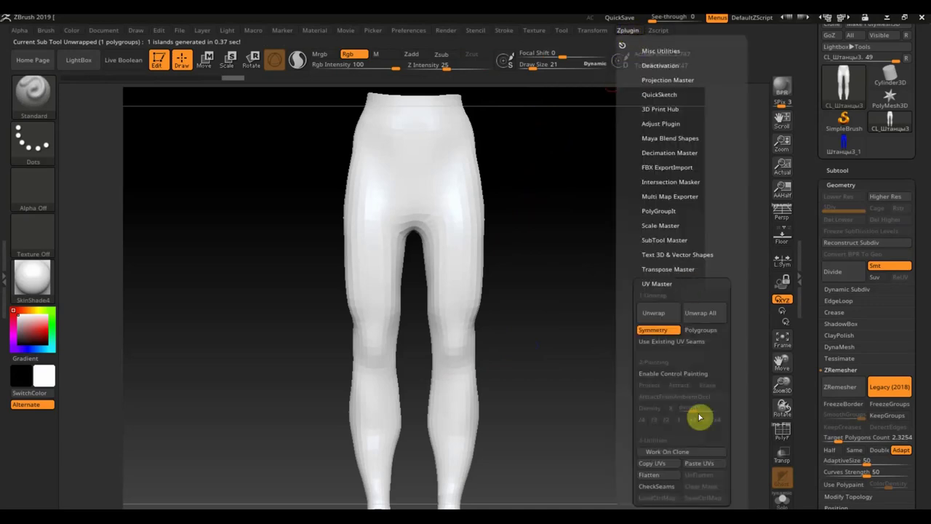
{"action": "left_click", "coordinate": [654, 463]}
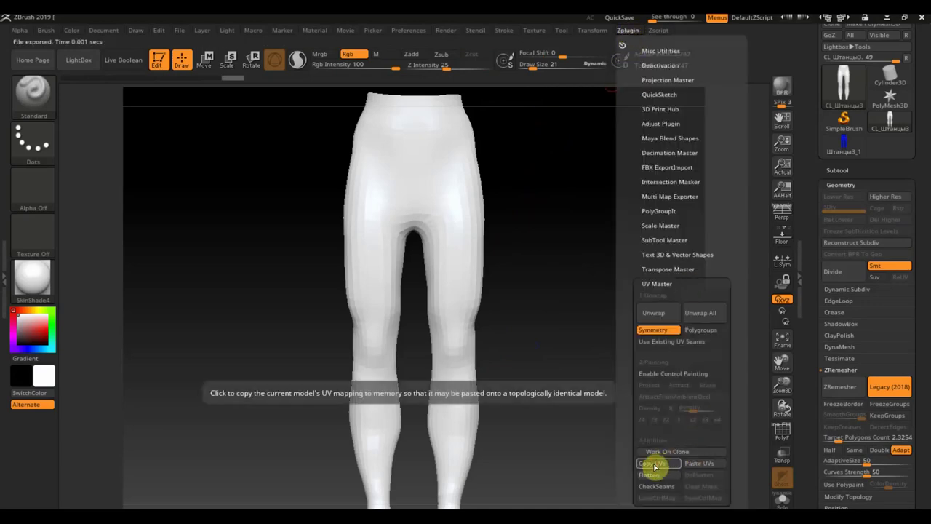
Step: Paste the copied UVs onto the original blue leggings
{"action": "left_click", "coordinate": [843, 142]}
{"action": "left_click", "coordinate": [628, 32]}
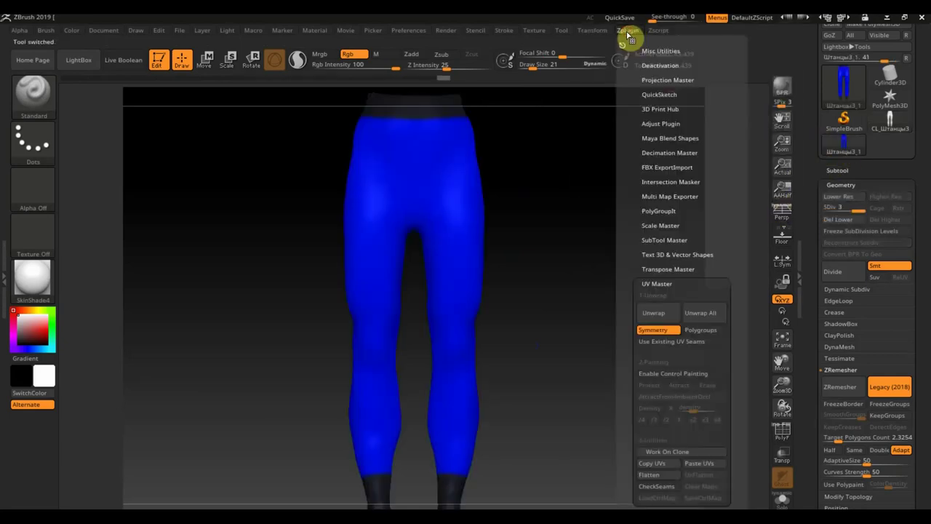
{"action": "left_click", "coordinate": [706, 464]}
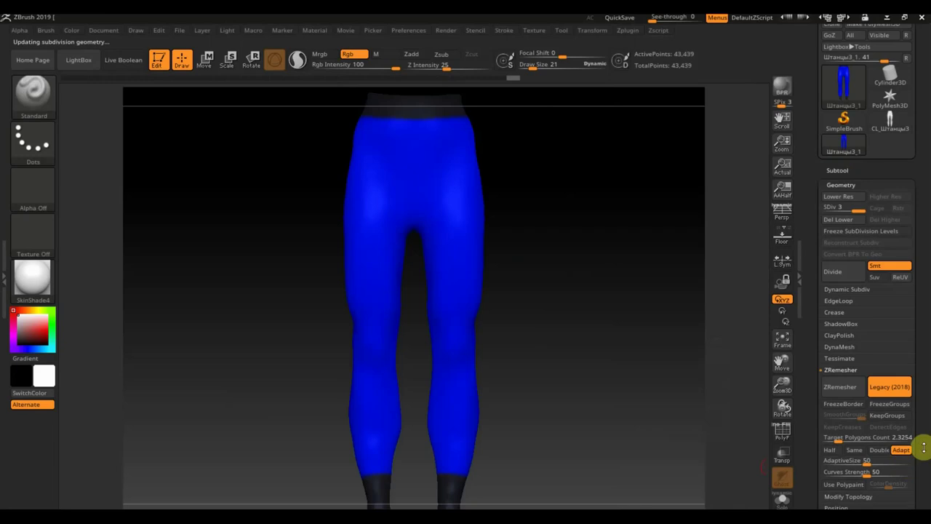
Step: Create a new texture map from the leggings' polypaint
{"action": "left_click_drag", "start_coordinate": [923, 326], "coordinate": [916, 199]}
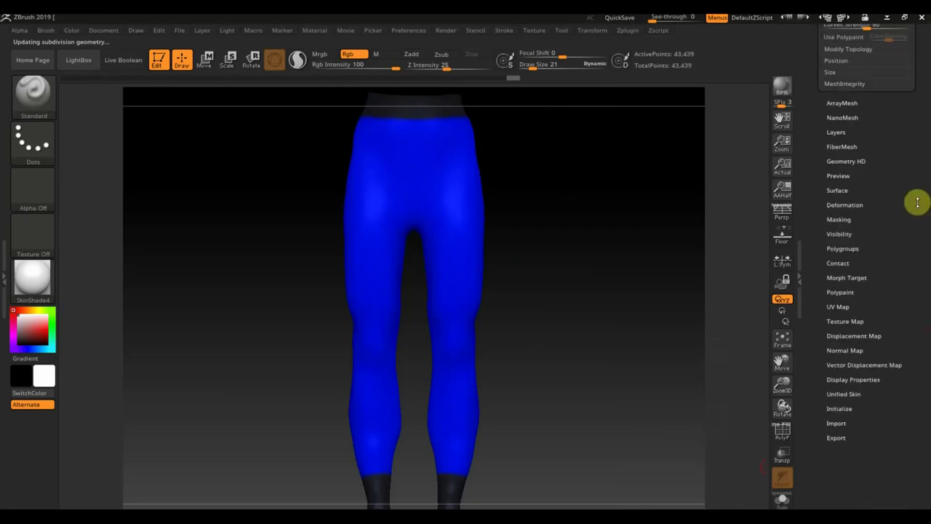
{"action": "left_click", "coordinate": [851, 333]}
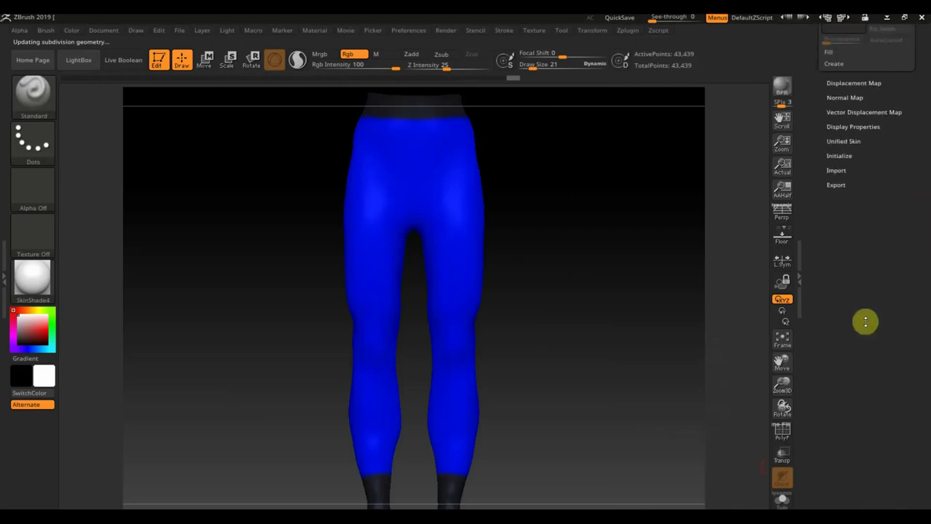
{"action": "left_click", "coordinate": [853, 235]}
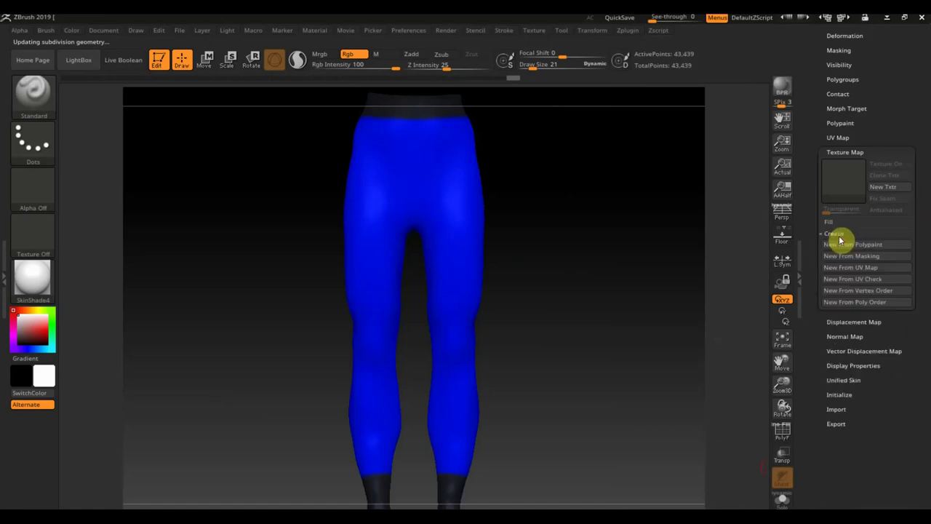
{"action": "left_click", "coordinate": [866, 245]}
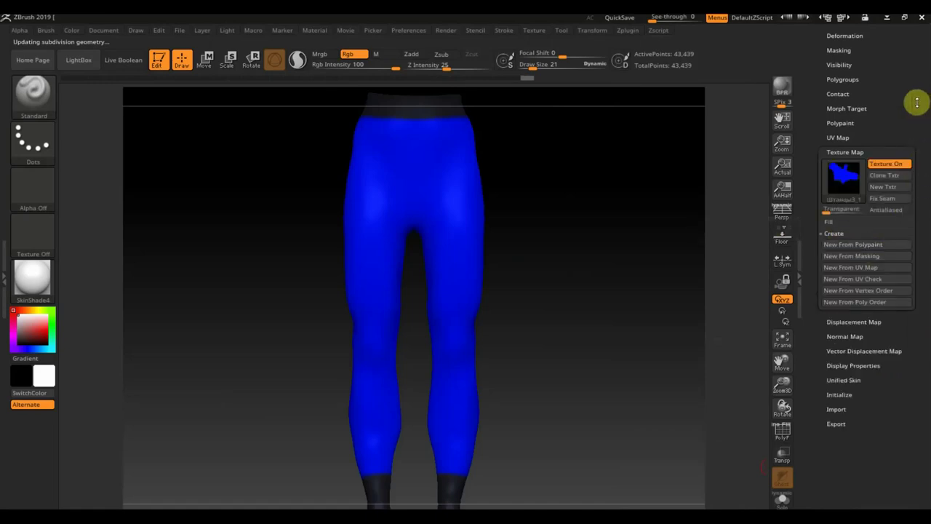
Step: Drop the leggings to subdivision level 1, back to 2,747 points
{"action": "scroll", "coordinate": [893, 143], "scroll_direction": "up", "scroll_amount": 5}
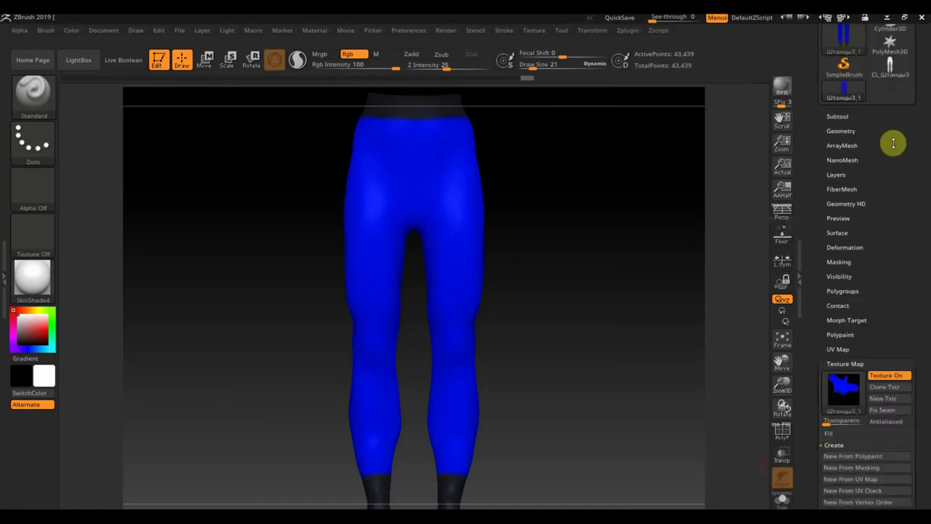
{"action": "scroll", "coordinate": [893, 143], "scroll_direction": "up", "scroll_amount": 3}
{"action": "left_click", "coordinate": [845, 250]}
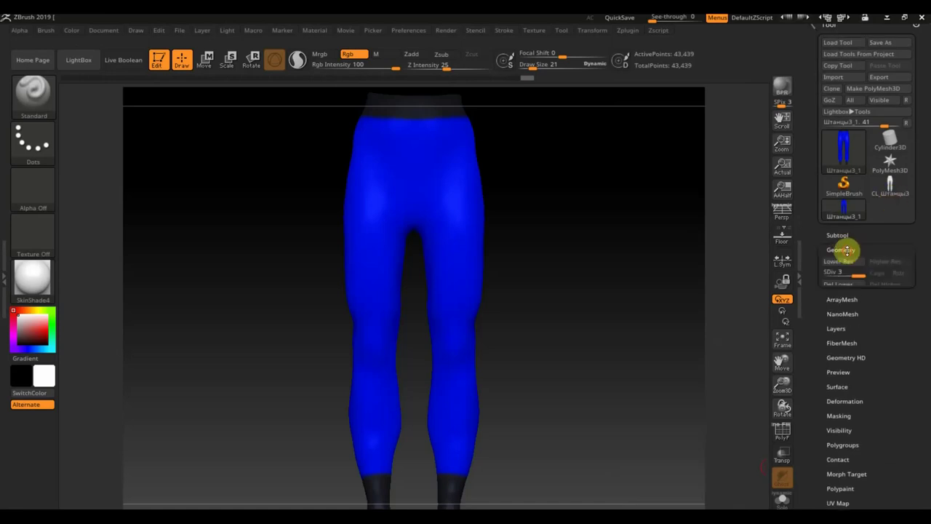
{"action": "left_click", "coordinate": [832, 275]}
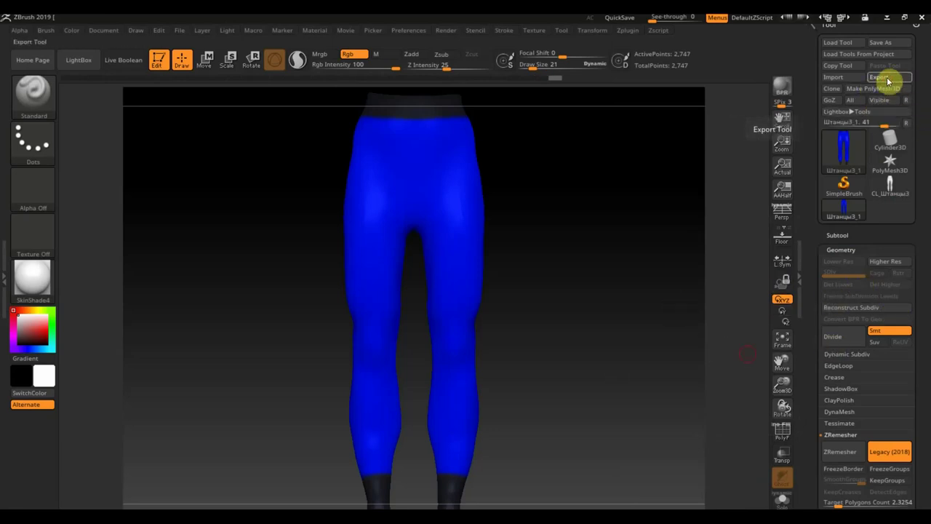
Step: Export the leggings from ZBrush as OBJ Штанцы3_1 with polypaint, then switch to Blender
{"action": "left_click", "coordinate": [886, 79]}
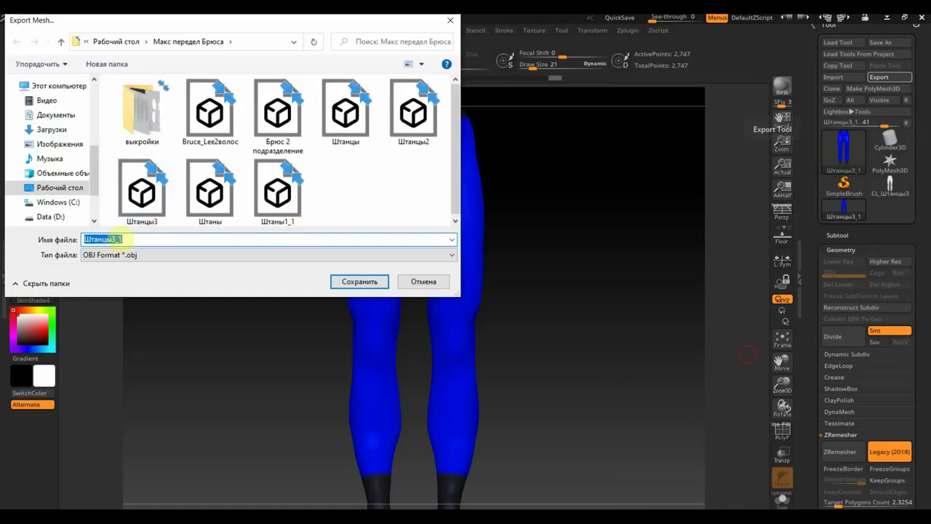
{"action": "left_click", "coordinate": [356, 284]}
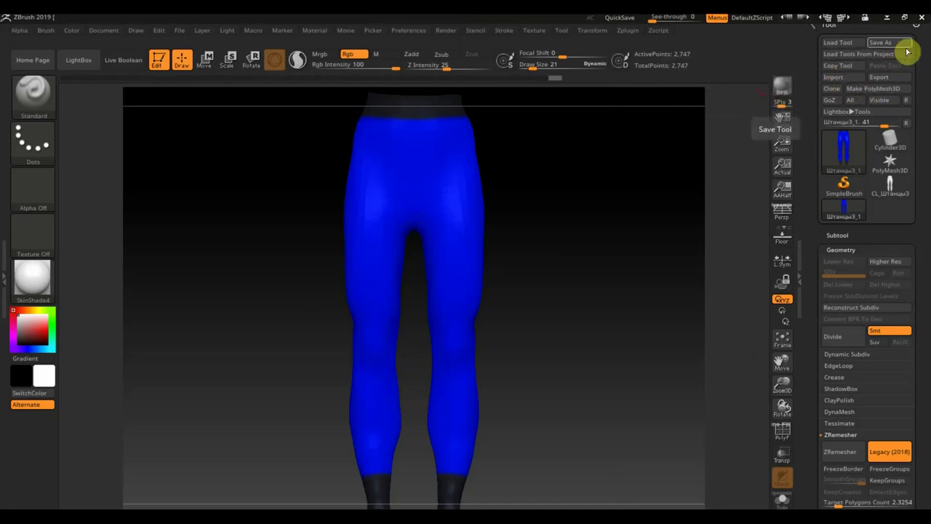
{"action": "left_click", "coordinate": [921, 18]}
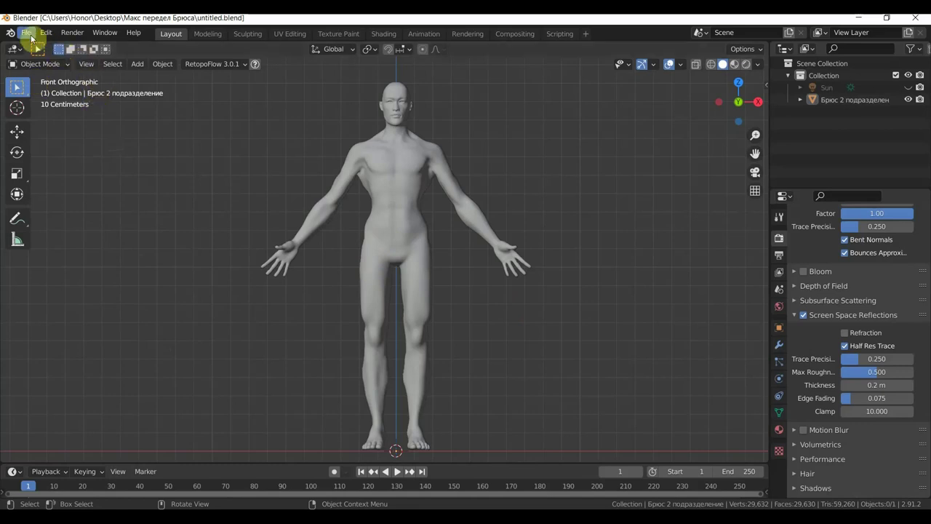
Step: Import the Штанцы3_1.OBJ leggings file into the Blender scene as a Wavefront OBJ
{"action": "left_click", "coordinate": [26, 33]}
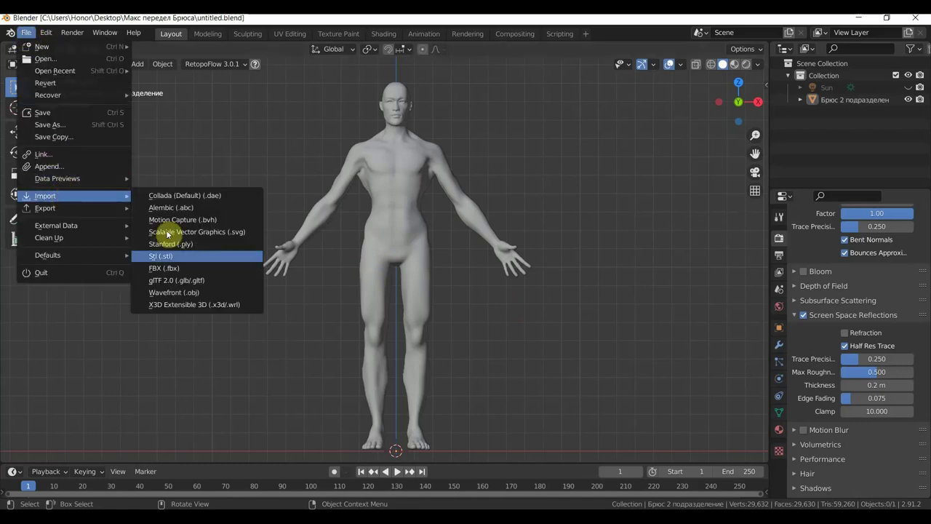
{"action": "left_click", "coordinate": [209, 292]}
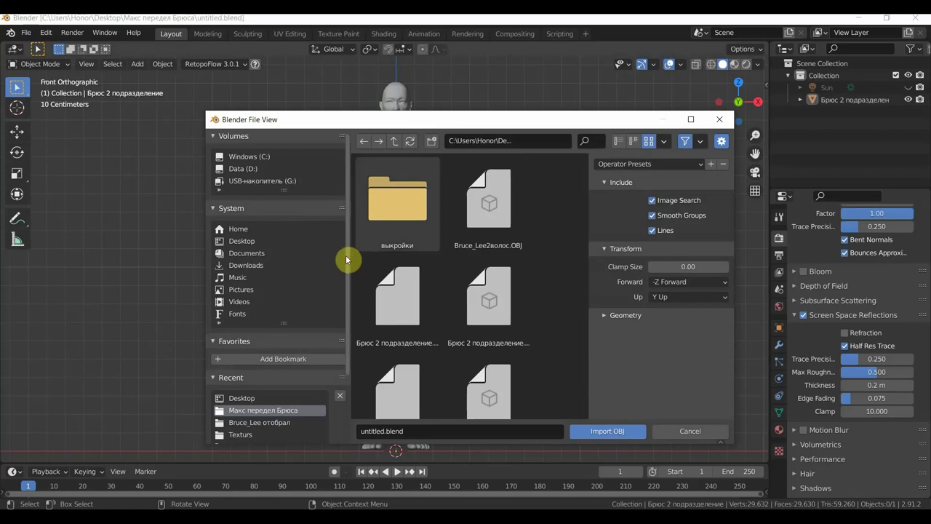
{"action": "left_click", "coordinate": [520, 302]}
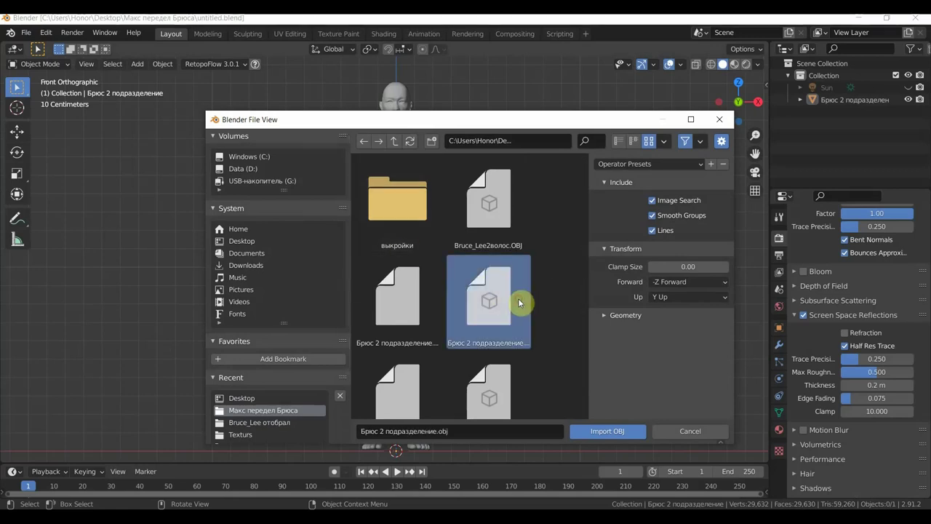
{"action": "scroll", "coordinate": [522, 304], "scroll_direction": "down", "scroll_amount": 2}
{"action": "scroll", "coordinate": [524, 307], "scroll_direction": "down", "scroll_amount": 3}
{"action": "scroll", "coordinate": [523, 306], "scroll_direction": "down", "scroll_amount": 2}
{"action": "scroll", "coordinate": [524, 317], "scroll_direction": "down", "scroll_amount": 2}
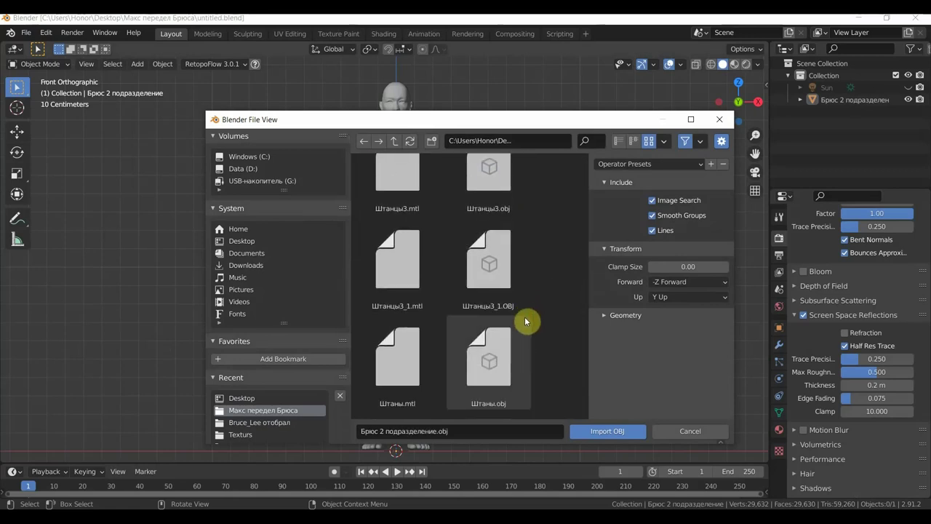
{"action": "scroll", "coordinate": [523, 317], "scroll_direction": "down", "scroll_amount": 2}
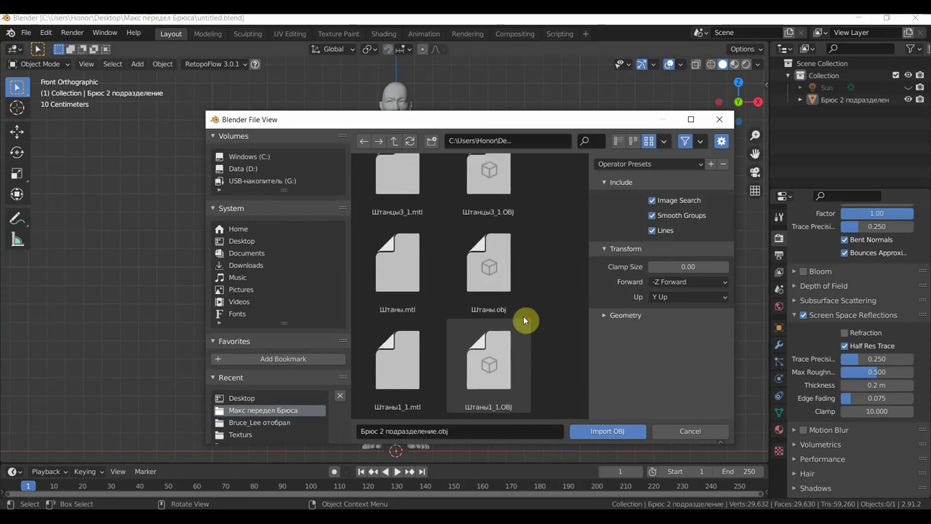
{"action": "scroll", "coordinate": [522, 317], "scroll_direction": "up", "scroll_amount": 1}
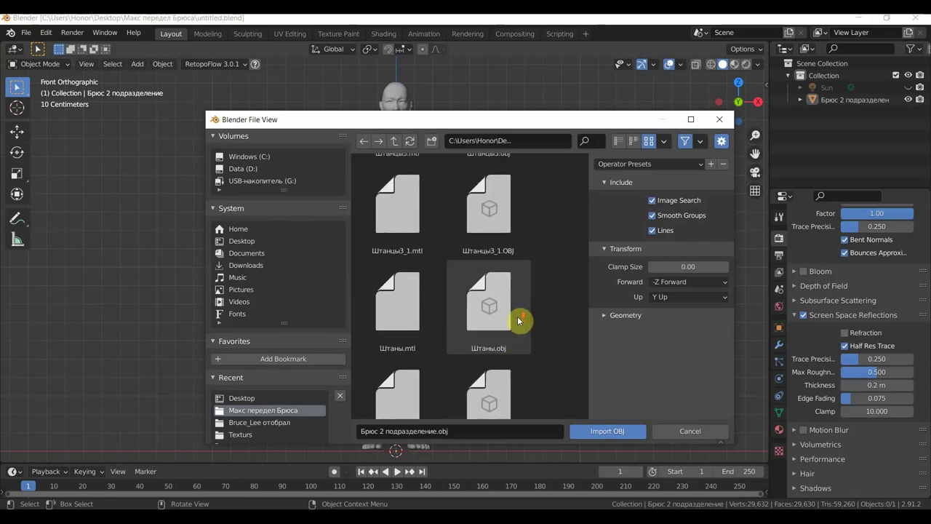
{"action": "scroll", "coordinate": [512, 302], "scroll_direction": "up", "scroll_amount": 1}
{"action": "left_click", "coordinate": [500, 275]}
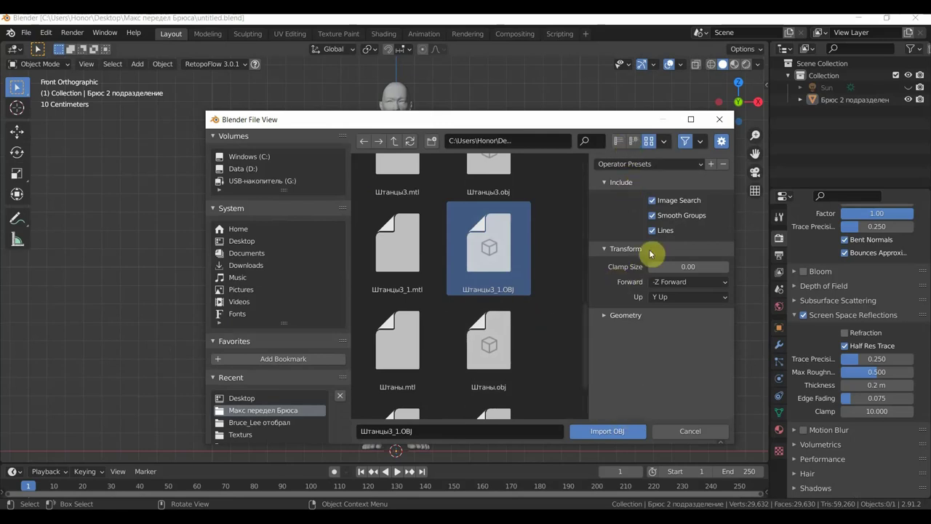
{"action": "left_click", "coordinate": [622, 432]}
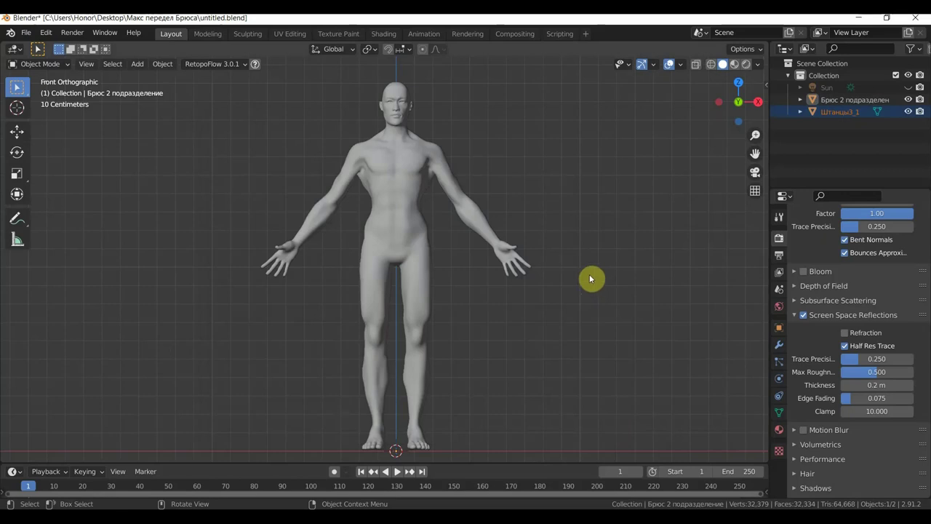
Step: Zoom out to see the oversized leggings and briefly preview their material colours
{"action": "scroll", "coordinate": [591, 279], "scroll_direction": "down", "scroll_amount": 7}
{"action": "scroll", "coordinate": [590, 279], "scroll_direction": "up", "scroll_amount": 4}
{"action": "scroll", "coordinate": [589, 280], "scroll_direction": "down", "scroll_amount": 3}
{"action": "scroll", "coordinate": [587, 284], "scroll_direction": "down", "scroll_amount": 4}
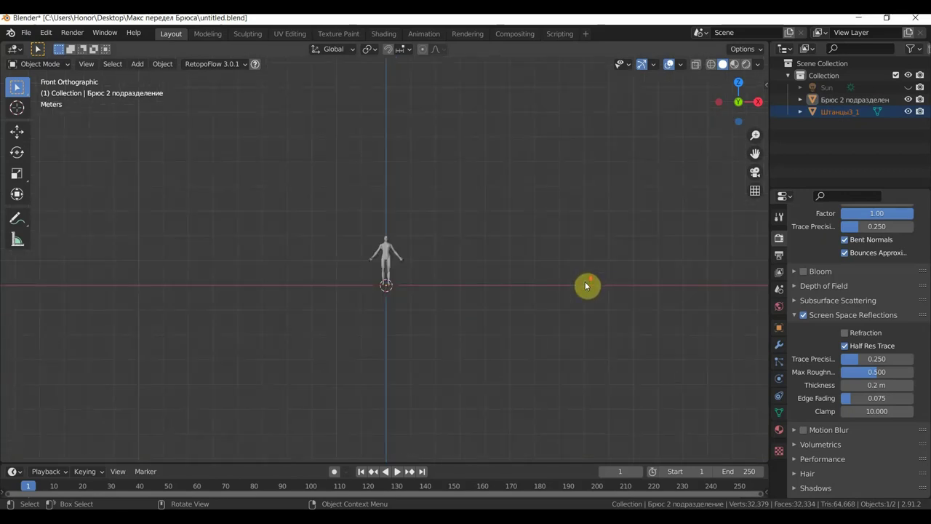
{"action": "scroll", "coordinate": [585, 285], "scroll_direction": "down", "scroll_amount": 3}
{"action": "scroll", "coordinate": [586, 286], "scroll_direction": "down", "scroll_amount": 2}
{"action": "scroll", "coordinate": [585, 287], "scroll_direction": "down", "scroll_amount": 2}
{"action": "scroll", "coordinate": [584, 288], "scroll_direction": "down", "scroll_amount": 1}
{"action": "scroll", "coordinate": [584, 288], "scroll_direction": "up", "scroll_amount": 3}
{"action": "scroll", "coordinate": [584, 288], "scroll_direction": "up", "scroll_amount": 3}
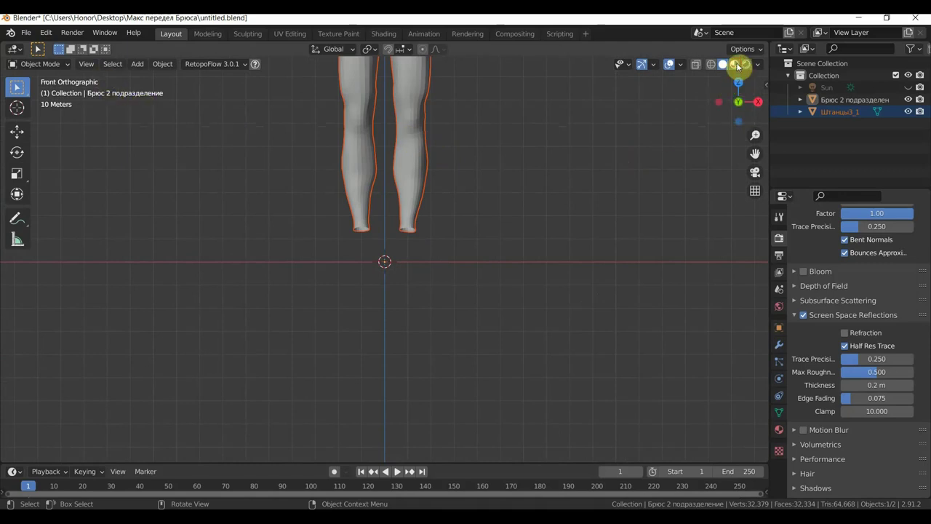
{"action": "left_click", "coordinate": [737, 66]}
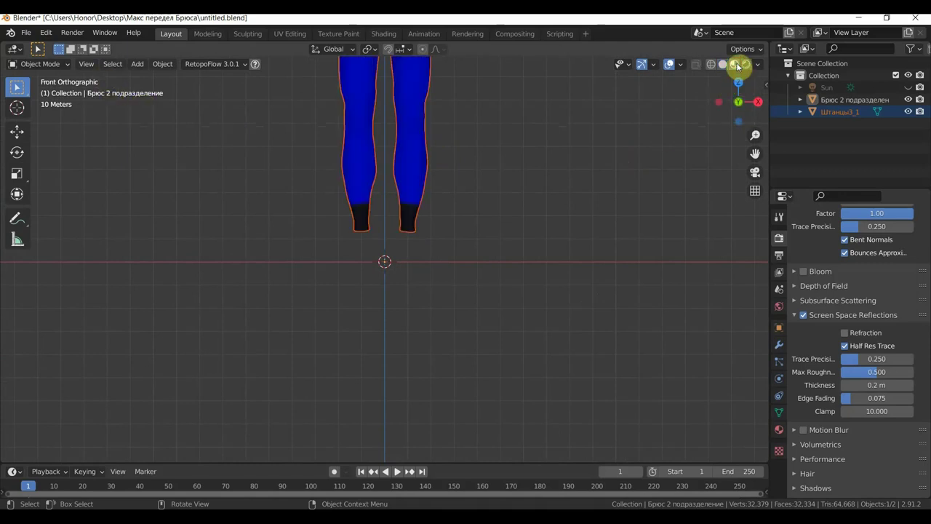
{"action": "left_click", "coordinate": [724, 64]}
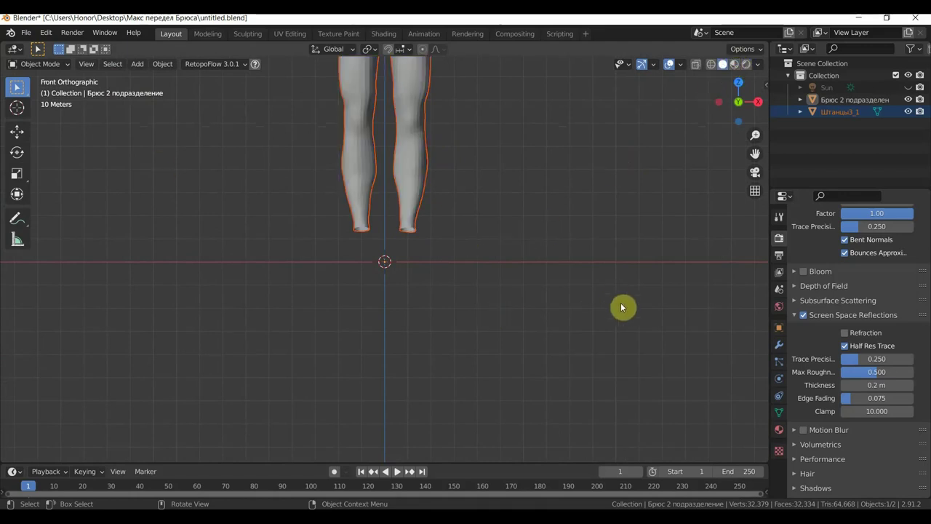
Step: Scale the leggings down, frame them, then scale again to fit over the body
{"action": "key", "text": "s"}
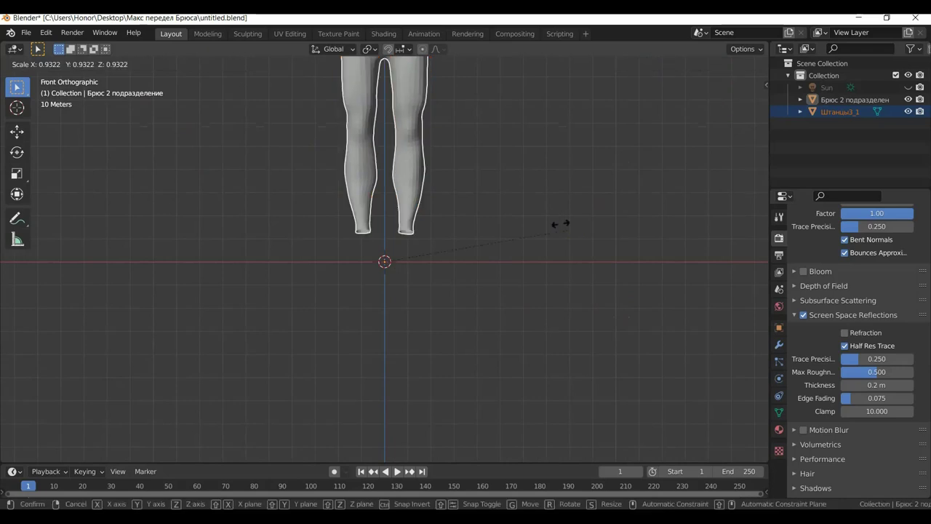
{"action": "left_click", "coordinate": [384, 260]}
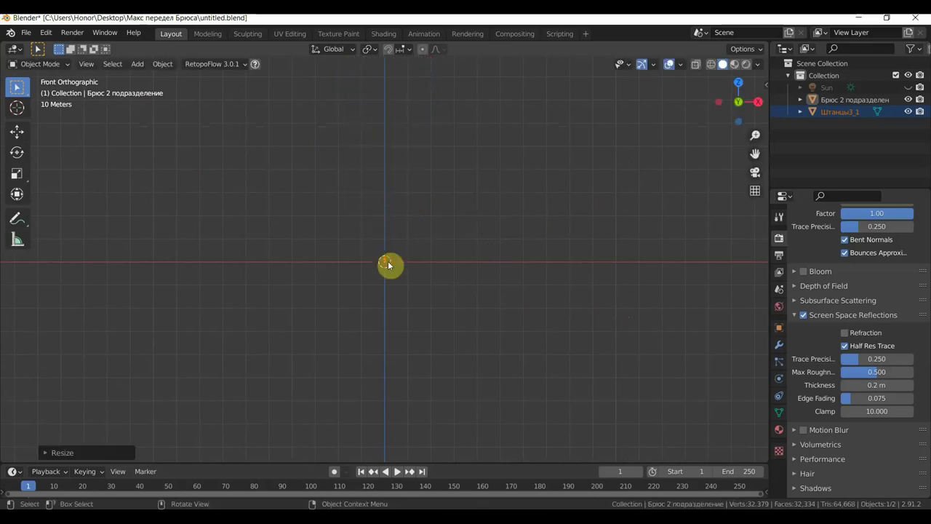
{"action": "key", "text": "KP_Decimal"}
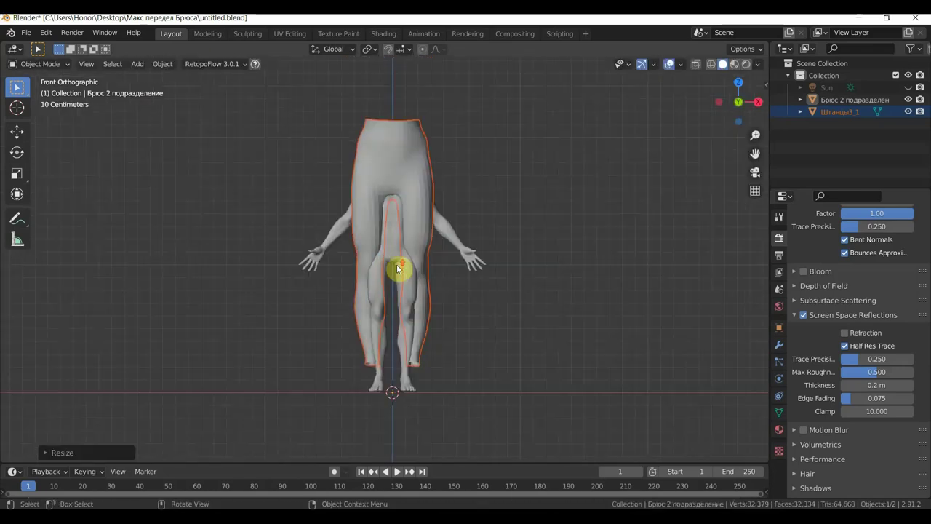
{"action": "key", "text": "s"}
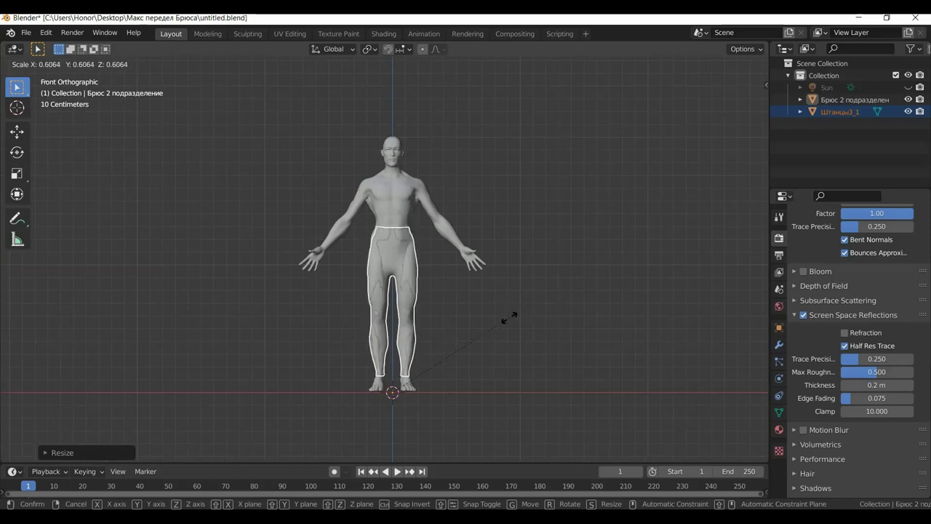
{"action": "left_click", "coordinate": [512, 318]}
{"action": "right_click", "coordinate": [501, 321]}
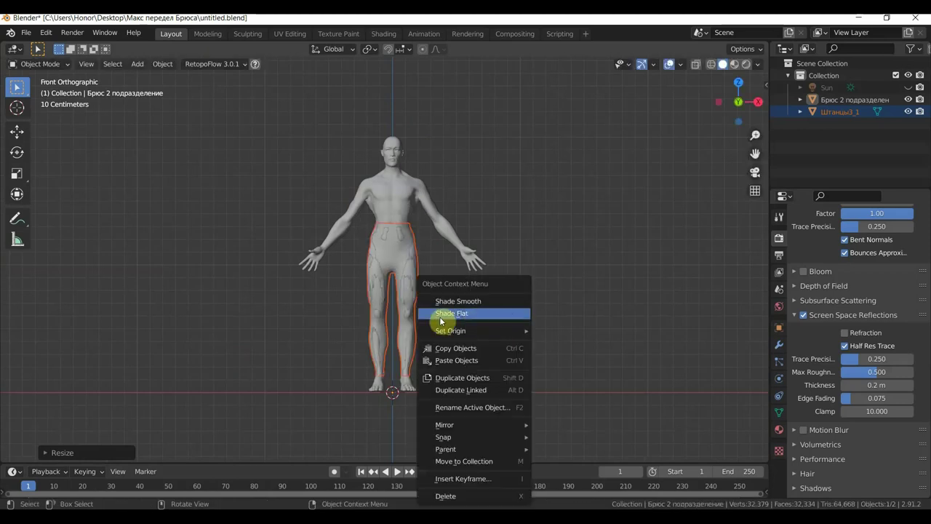
{"action": "left_click", "coordinate": [582, 256]}
{"action": "mouse_move", "coordinate": [580, 257]}
{"action": "middle_mouse_down"}
{"action": "mouse_move", "coordinate": [513, 243]}
{"action": "mouse_move", "coordinate": [315, 276]}
{"action": "middle_mouse_up"}
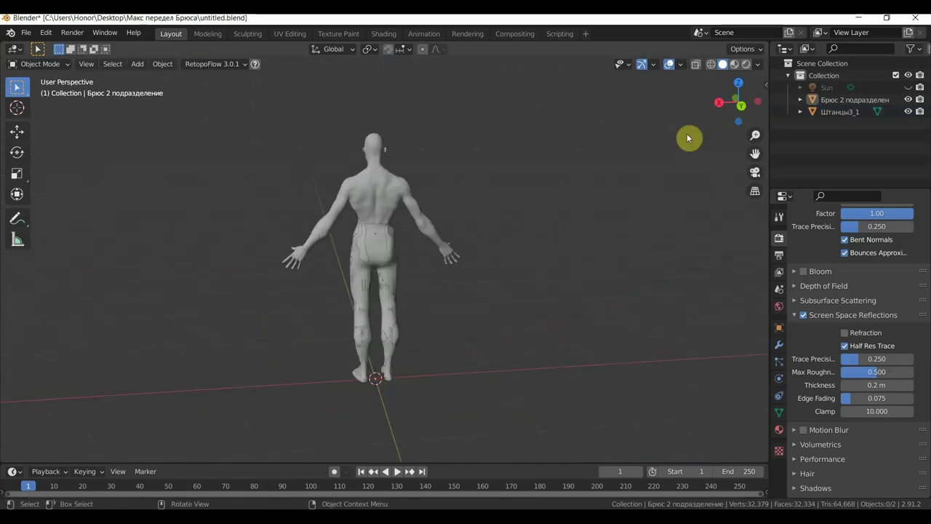
Step: Switch to Material Preview shading to show the blue leggings on the figure
{"action": "left_click", "coordinate": [734, 64]}
{"action": "scroll", "coordinate": [519, 250], "scroll_direction": "up", "scroll_amount": 2}
{"action": "scroll", "coordinate": [527, 261], "scroll_direction": "up", "scroll_amount": 2}
{"action": "scroll", "coordinate": [528, 266], "scroll_direction": "down", "scroll_amount": 2}
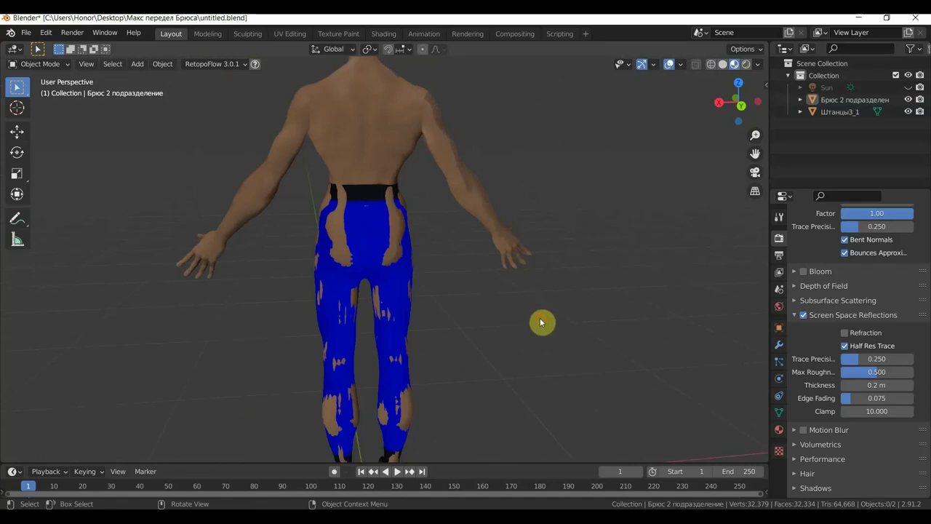
Step: Select the leggings and scale them up slightly, by 1.0222
{"action": "left_click", "coordinate": [410, 287]}
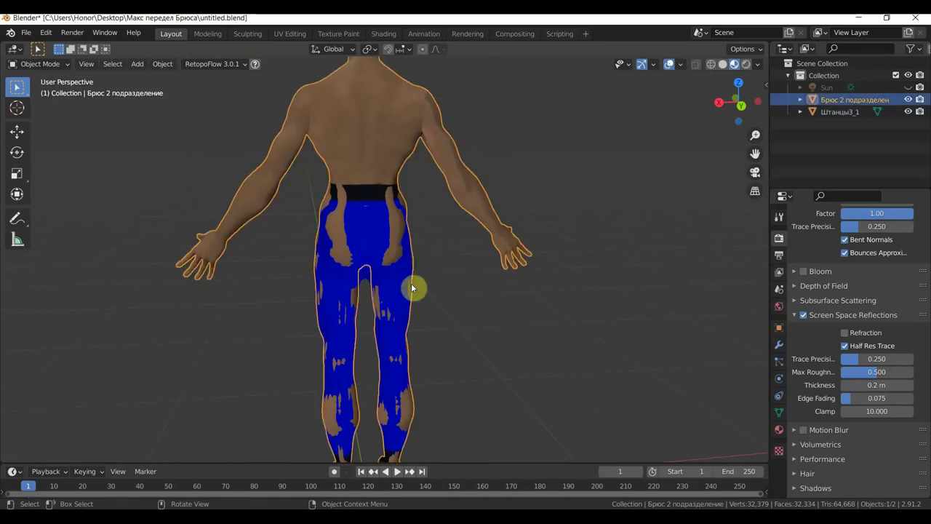
{"action": "left_click", "coordinate": [405, 294]}
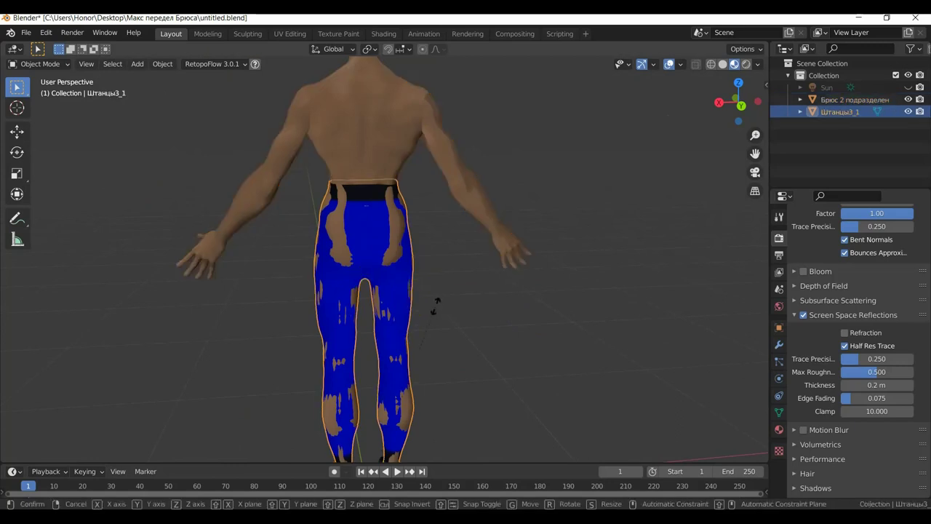
{"action": "key", "text": "s"}
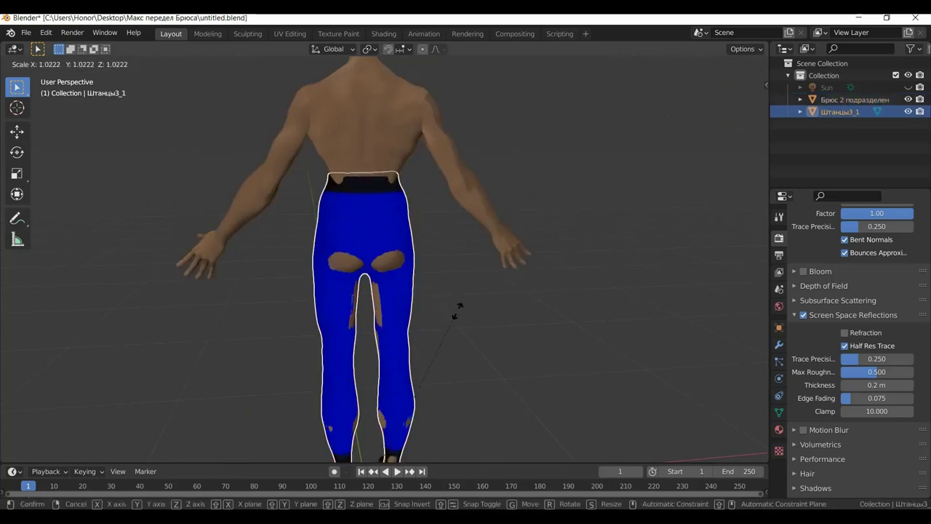
{"action": "left_click", "coordinate": [401, 291]}
Step: Orbit around the legs to check where skin still pokes through
{"action": "middle_click_drag", "start_coordinate": [408, 297], "coordinate": [416, 308]}
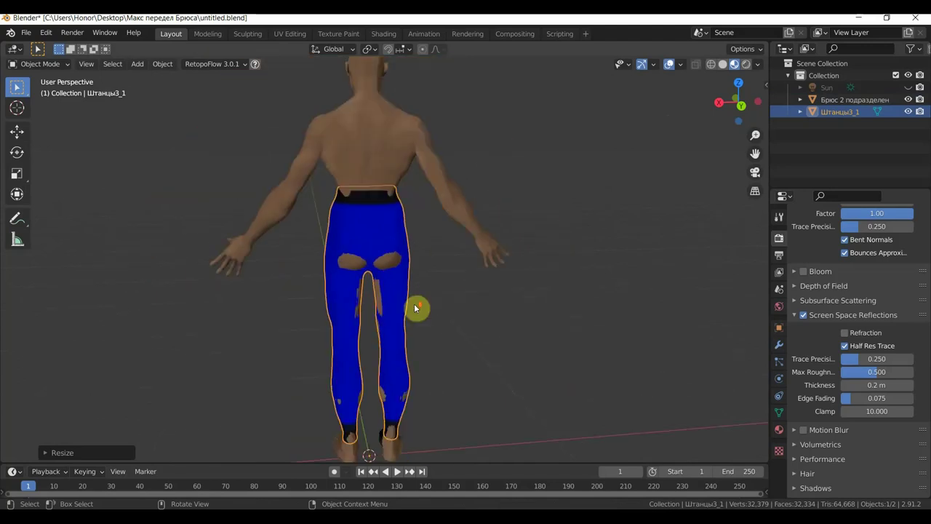
{"action": "right_click", "coordinate": [447, 320]}
{"action": "middle_click_drag", "start_coordinate": [552, 286], "coordinate": [675, 269]}
{"action": "scroll", "coordinate": [675, 269], "scroll_direction": "down", "scroll_amount": 3}
{"action": "middle_click_drag", "start_coordinate": [587, 312], "coordinate": [700, 320]}
{"action": "scroll", "coordinate": [580, 335], "scroll_direction": "up", "scroll_amount": 3}
{"action": "scroll", "coordinate": [580, 336], "scroll_direction": "up", "scroll_amount": 3}
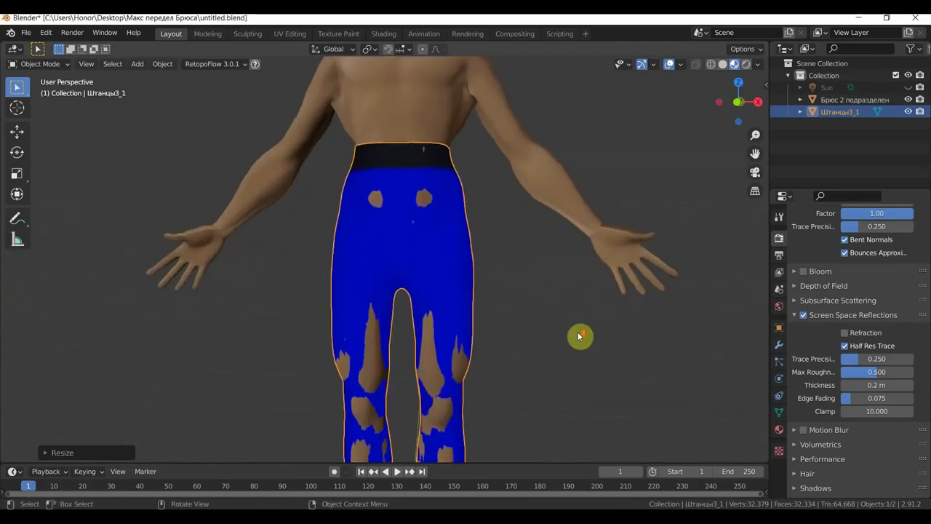
{"action": "middle_click_drag", "start_coordinate": [588, 335], "coordinate": [551, 197], "text": "shift"}
{"action": "mouse_move", "coordinate": [557, 228]}
{"action": "middle_mouse_down"}
{"action": "mouse_move", "coordinate": [481, 249]}
{"action": "mouse_move", "coordinate": [447, 247]}
{"action": "middle_mouse_up"}
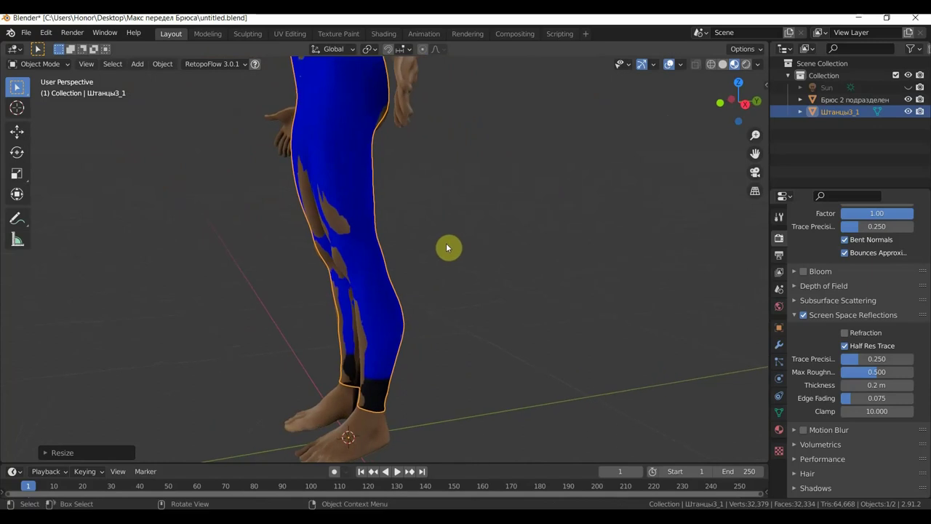
Step: Put the leggings in Sculpt Mode with a 117 px brush and X symmetry
{"action": "left_click", "coordinate": [32, 66]}
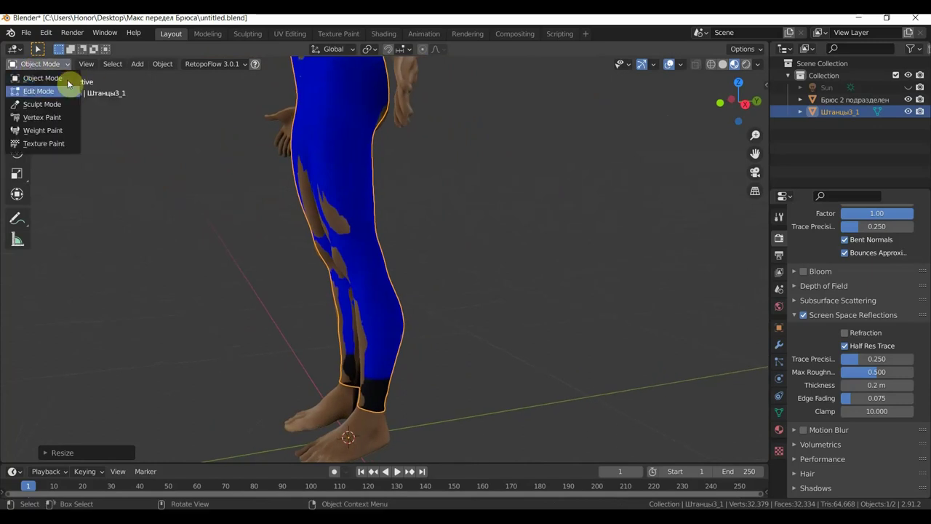
{"action": "left_click", "coordinate": [36, 64]}
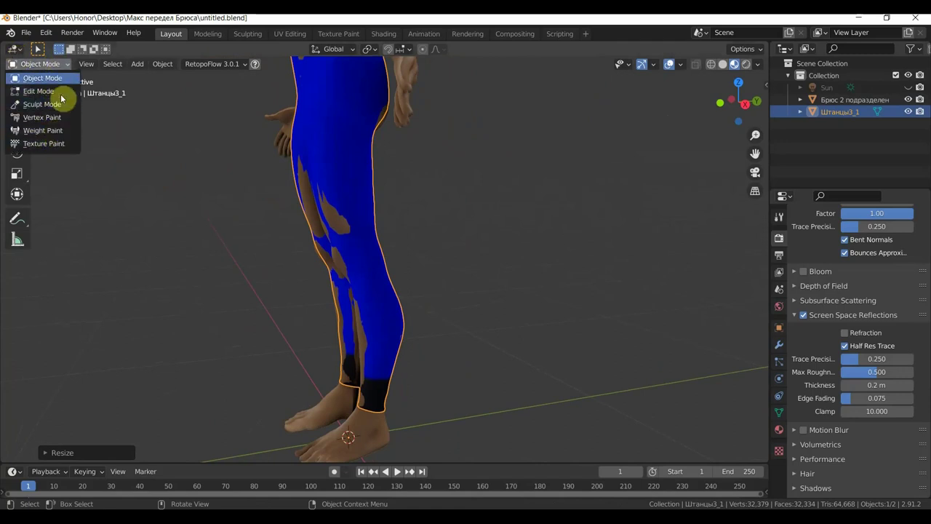
{"action": "left_click", "coordinate": [47, 78]}
{"action": "left_click", "coordinate": [52, 67]}
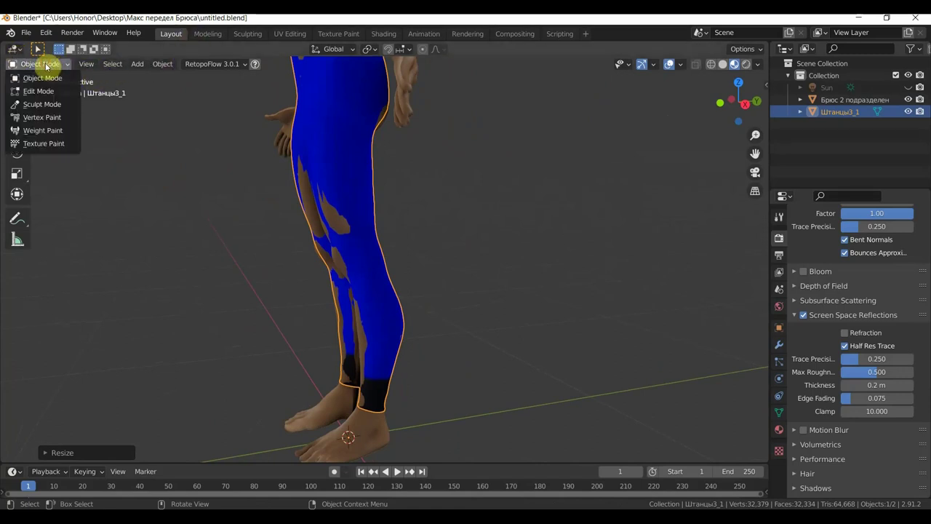
{"action": "left_click", "coordinate": [49, 107]}
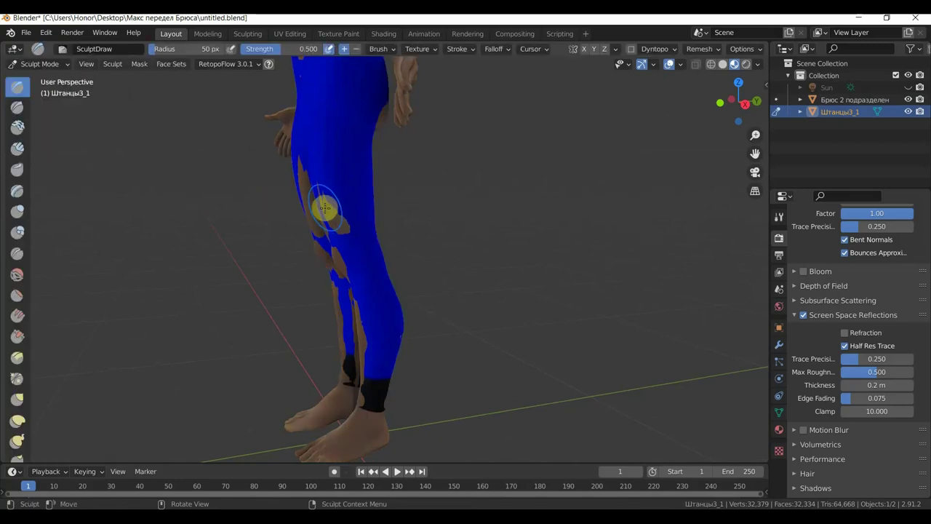
{"action": "key", "text": "f"}
{"action": "left_click", "coordinate": [358, 224]}
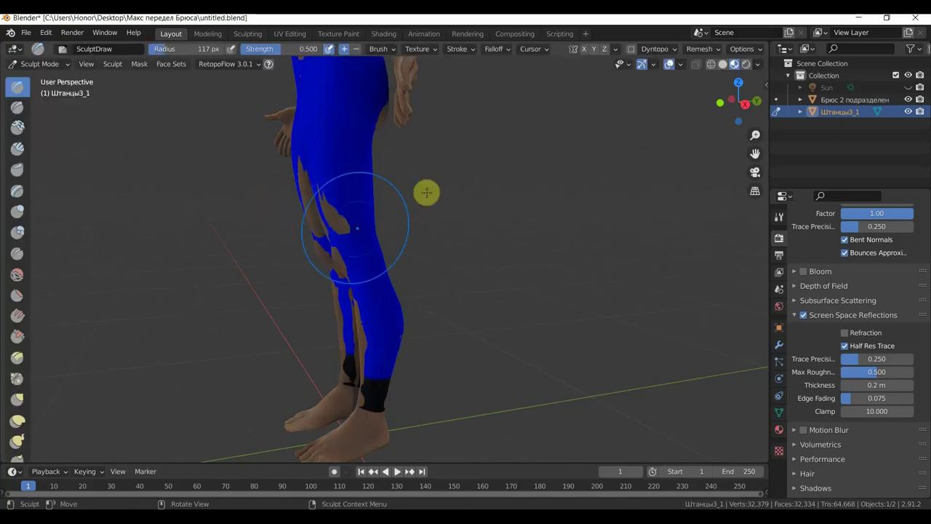
{"action": "left_click", "coordinate": [584, 50]}
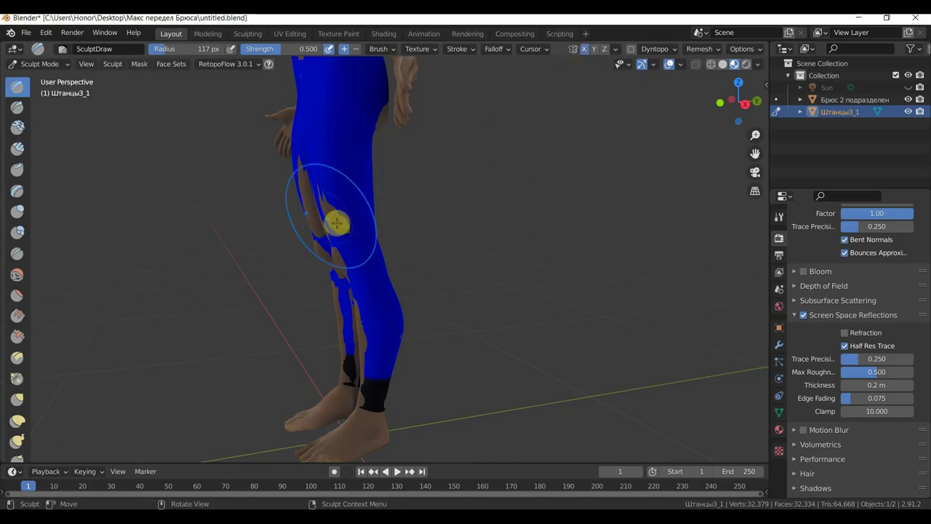
Step: Sculpt the leggings outward over skin patches on the thighs, shins and right ankle
{"action": "right_click", "coordinate": [436, 271]}
{"action": "mouse_move", "coordinate": [459, 190]}
{"action": "middle_mouse_down"}
{"action": "mouse_move", "coordinate": [550, 210]}
{"action": "mouse_move", "coordinate": [378, 216]}
{"action": "middle_mouse_up"}
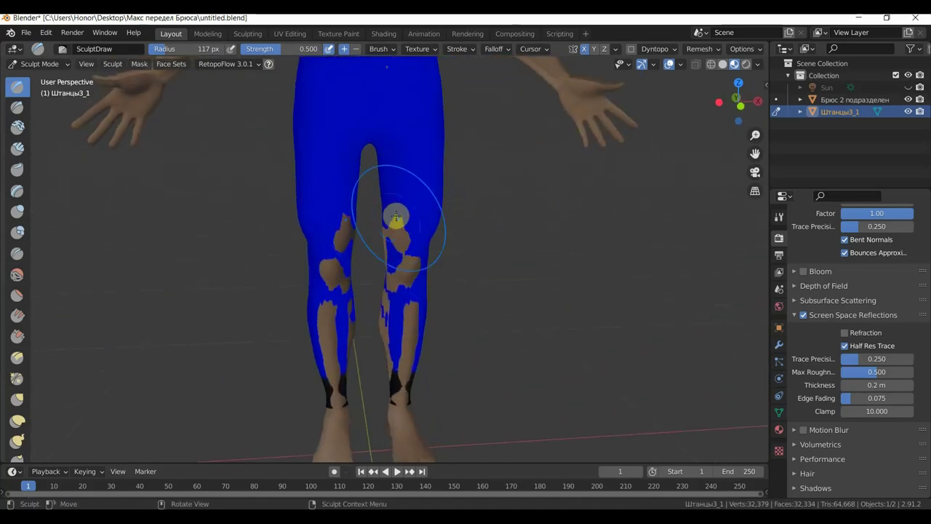
{"action": "middle_click_drag", "start_coordinate": [482, 264], "coordinate": [349, 240]}
{"action": "left_click_drag", "start_coordinate": [346, 235], "coordinate": [371, 272]}
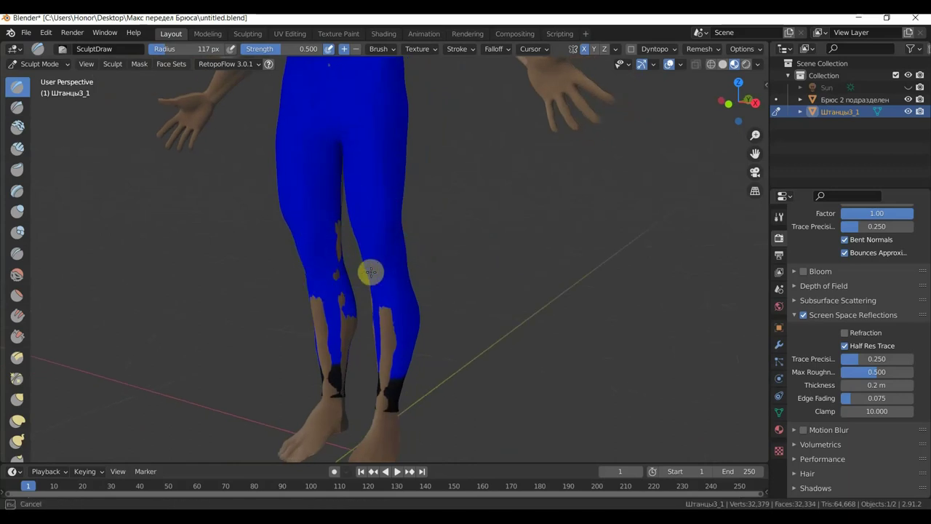
{"action": "left_click_drag", "start_coordinate": [383, 327], "coordinate": [378, 330]}
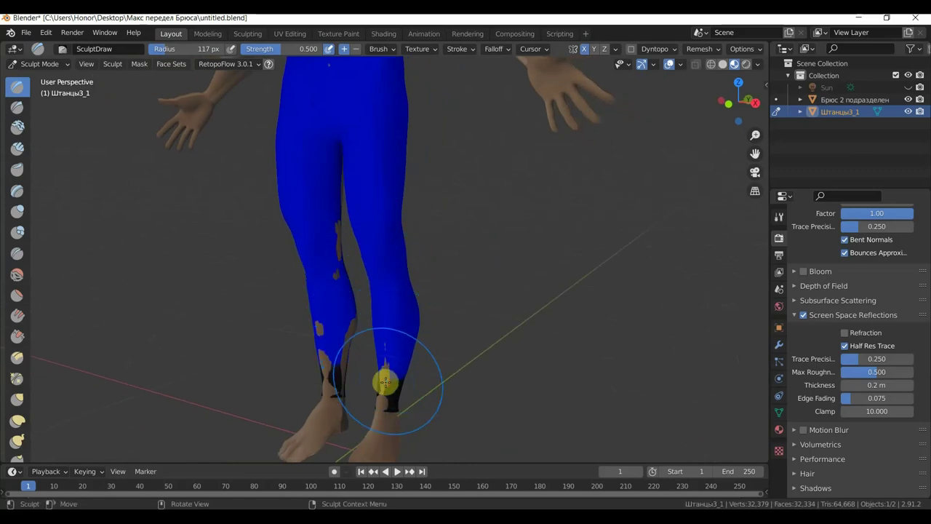
{"action": "left_click_drag", "start_coordinate": [386, 381], "coordinate": [381, 405]}
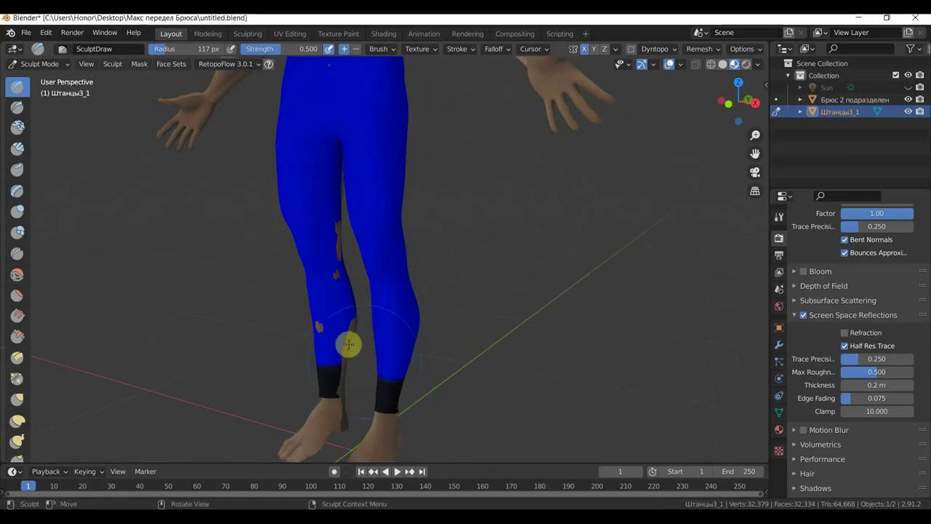
{"action": "mouse_move", "coordinate": [339, 328]}
{"action": "left_mouse_down"}
{"action": "mouse_move", "coordinate": [338, 265]}
{"action": "mouse_move", "coordinate": [470, 260]}
{"action": "left_mouse_up"}
Step: Cover the remaining skin at the upper thigh, knee and right ankle from behind
{"action": "mouse_move", "coordinate": [469, 260]}
{"action": "middle_mouse_down"}
{"action": "mouse_move", "coordinate": [306, 280]}
{"action": "mouse_move", "coordinate": [364, 177]}
{"action": "middle_mouse_up"}
{"action": "mouse_move", "coordinate": [364, 176]}
{"action": "left_mouse_down"}
{"action": "mouse_move", "coordinate": [367, 122]}
{"action": "mouse_move", "coordinate": [385, 120]}
{"action": "left_mouse_up"}
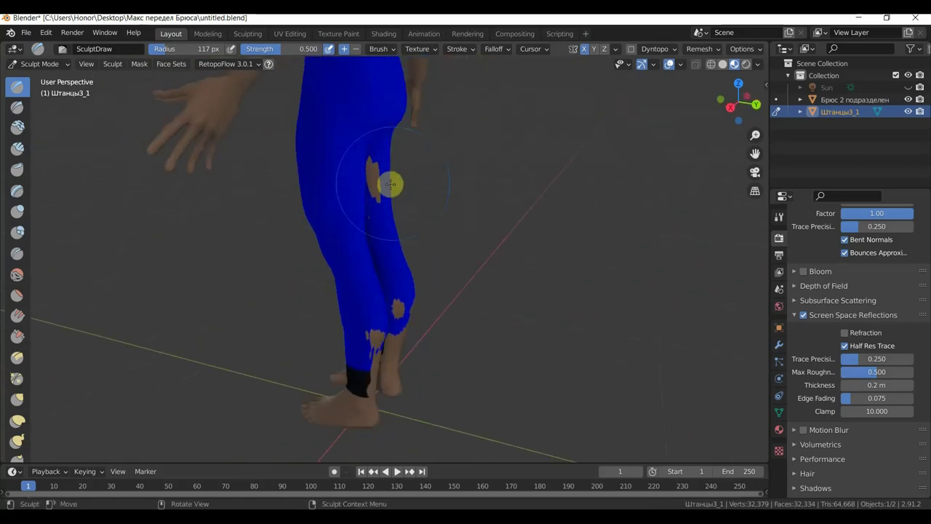
{"action": "left_click_drag", "start_coordinate": [395, 333], "coordinate": [373, 381]}
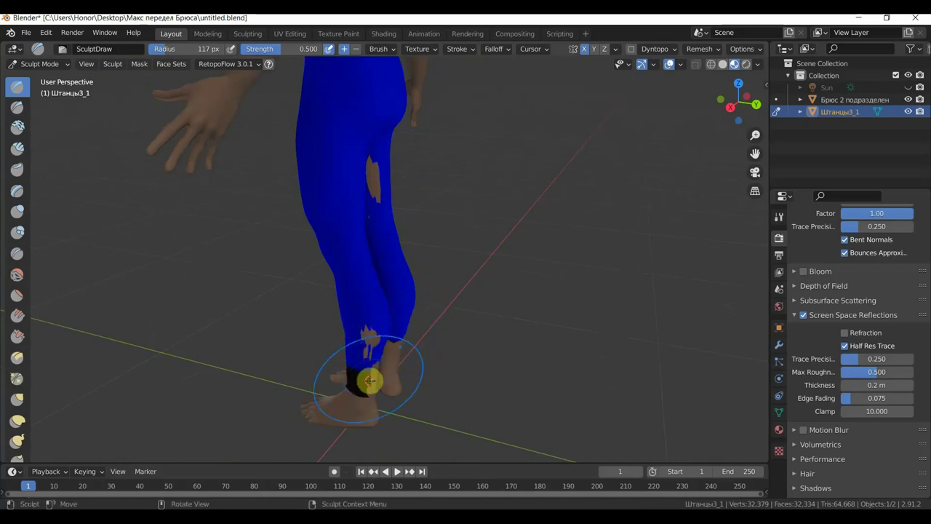
{"action": "right_click", "coordinate": [461, 358]}
{"action": "mouse_move", "coordinate": [509, 310]}
{"action": "middle_mouse_down"}
{"action": "mouse_move", "coordinate": [385, 291]}
{"action": "mouse_move", "coordinate": [392, 305]}
{"action": "middle_mouse_up"}
{"action": "left_click_drag", "start_coordinate": [437, 390], "coordinate": [424, 389]}
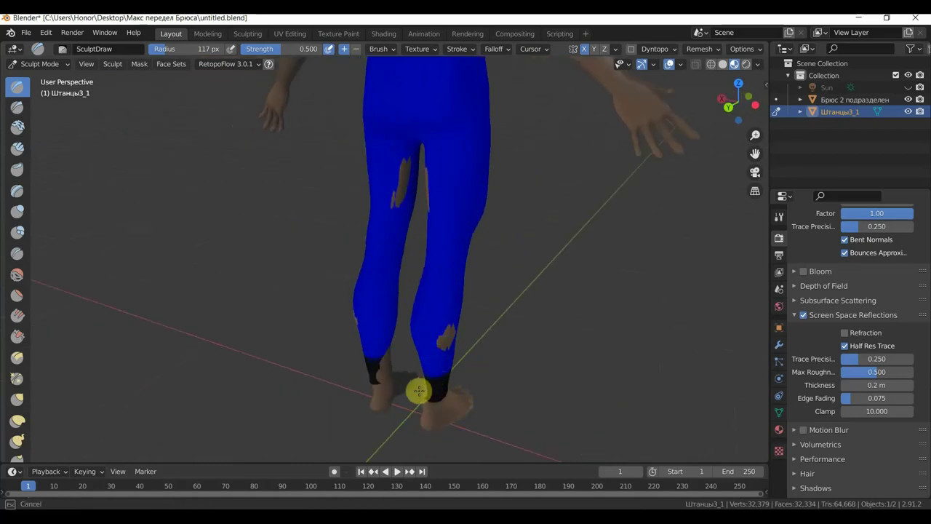
Step: Set the brush radius to 63 px and sculpt away skin at the right ankle and inner thighs
{"action": "key", "text": "f"}
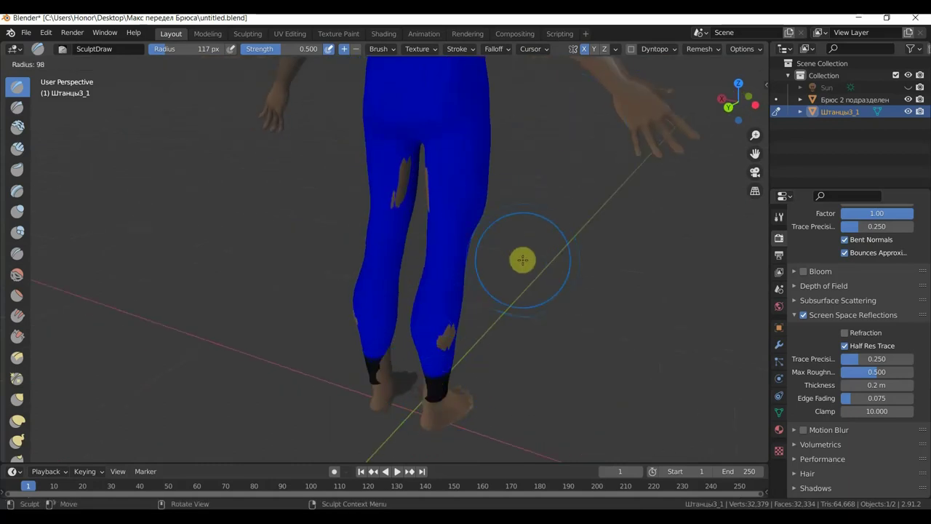
{"action": "left_click", "coordinate": [504, 247]}
{"action": "mouse_move", "coordinate": [504, 247]}
{"action": "middle_mouse_down"}
{"action": "mouse_move", "coordinate": [597, 248]}
{"action": "mouse_move", "coordinate": [574, 261]}
{"action": "middle_mouse_up"}
{"action": "mouse_move", "coordinate": [424, 372]}
{"action": "left_mouse_down"}
{"action": "mouse_move", "coordinate": [413, 366]}
{"action": "mouse_move", "coordinate": [410, 374]}
{"action": "left_mouse_up"}
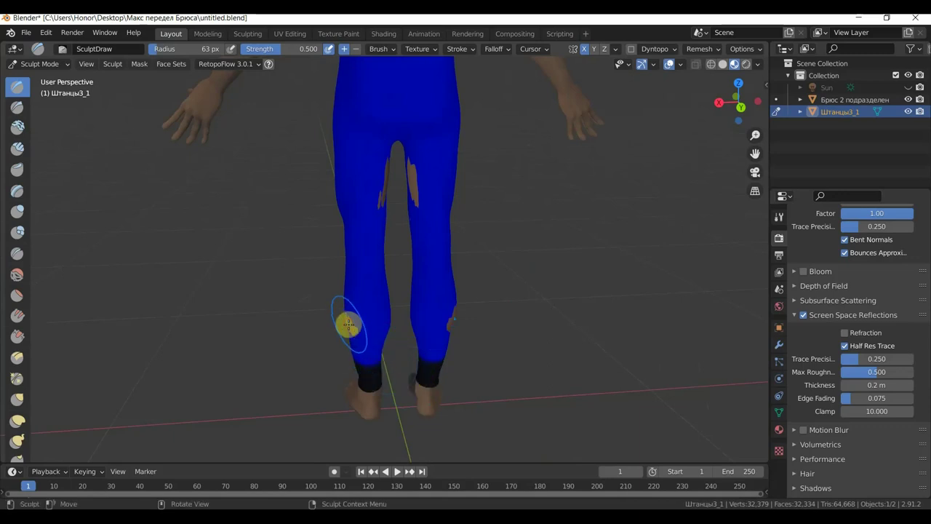
{"action": "mouse_move", "coordinate": [411, 194]}
{"action": "left_mouse_down"}
{"action": "mouse_move", "coordinate": [402, 191]}
{"action": "mouse_move", "coordinate": [401, 166]}
{"action": "mouse_move", "coordinate": [411, 169]}
{"action": "left_mouse_up"}
Step: Sculpt the left cuff over the ankle and orbit to review the front
{"action": "middle_click_drag", "start_coordinate": [539, 280], "coordinate": [764, 261]}
{"action": "mouse_move", "coordinate": [498, 367]}
{"action": "middle_mouse_down"}
{"action": "mouse_move", "coordinate": [514, 365]}
{"action": "mouse_move", "coordinate": [453, 364]}
{"action": "mouse_move", "coordinate": [362, 415]}
{"action": "middle_mouse_up"}
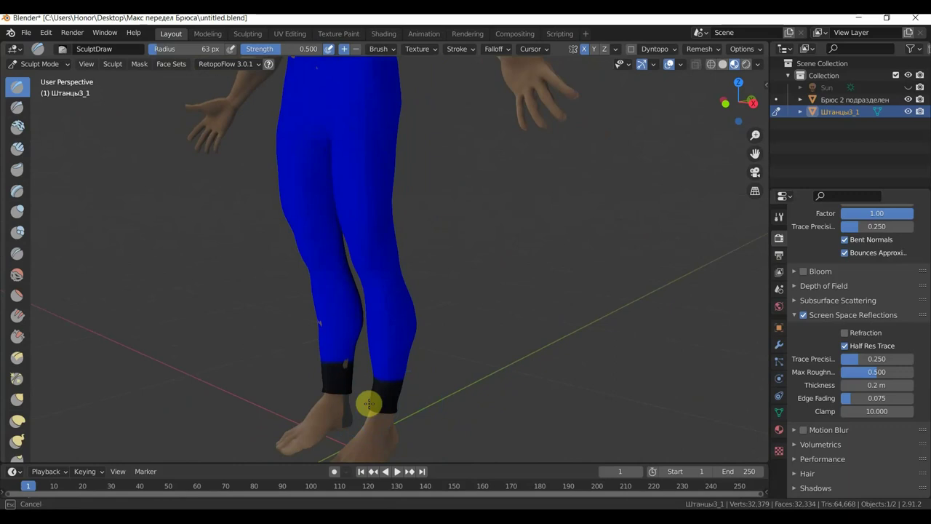
{"action": "left_click_drag", "start_coordinate": [368, 401], "coordinate": [356, 374]}
{"action": "mouse_move", "coordinate": [456, 376]}
{"action": "middle_mouse_down"}
{"action": "mouse_move", "coordinate": [544, 376]}
{"action": "mouse_move", "coordinate": [493, 232]}
{"action": "mouse_move", "coordinate": [461, 178]}
{"action": "mouse_move", "coordinate": [505, 202]}
{"action": "mouse_move", "coordinate": [662, 193]}
{"action": "mouse_move", "coordinate": [523, 166]}
{"action": "mouse_move", "coordinate": [490, 205]}
{"action": "mouse_move", "coordinate": [415, 109]}
{"action": "middle_mouse_up"}
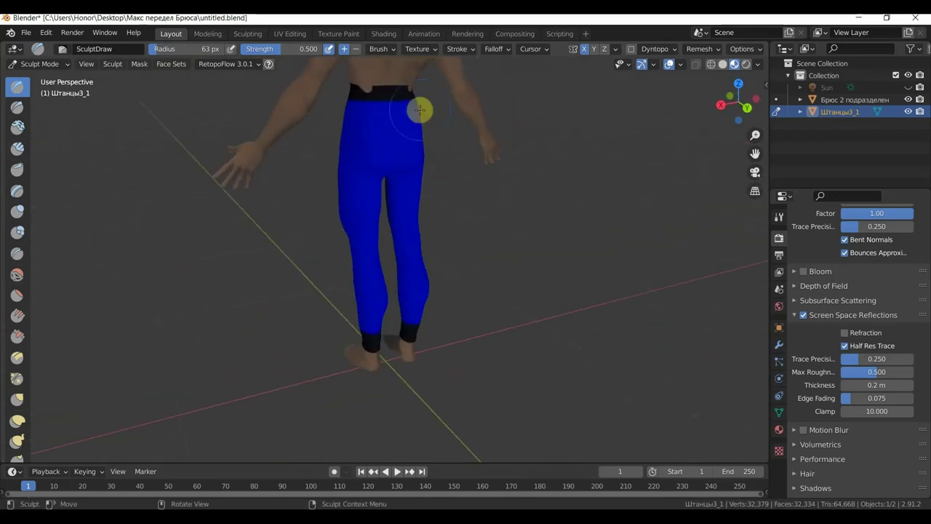
{"action": "left_click", "coordinate": [416, 89]}
{"action": "mouse_move", "coordinate": [417, 88]}
{"action": "middle_mouse_down"}
{"action": "mouse_move", "coordinate": [395, 270]}
{"action": "mouse_move", "coordinate": [243, 158]}
{"action": "mouse_move", "coordinate": [150, 158]}
{"action": "middle_mouse_up"}
{"action": "middle_click_drag", "start_coordinate": [323, 93], "coordinate": [447, 104]}
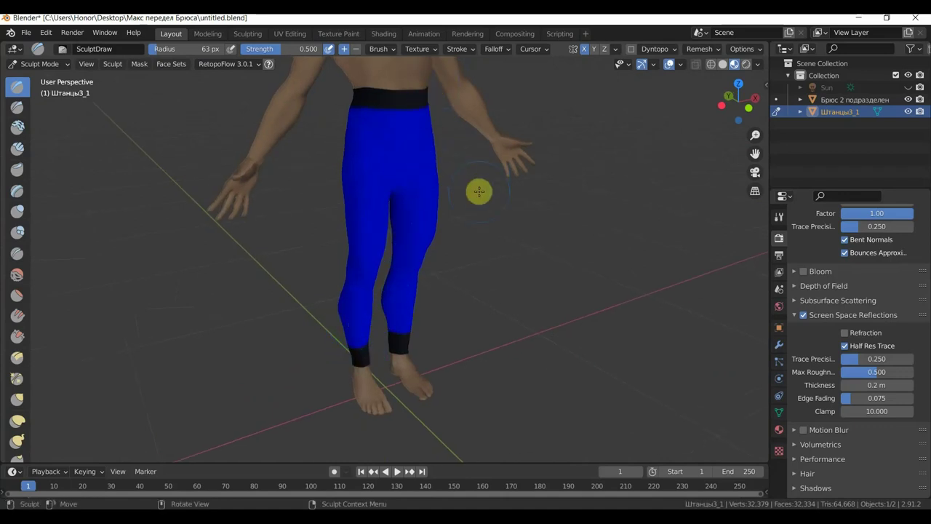
Step: Frame the finished leggings in front orthographic view and return to Object Mode
{"action": "key", "text": "KP_1"}
{"action": "scroll", "coordinate": [547, 272], "scroll_direction": "down", "scroll_amount": 3}
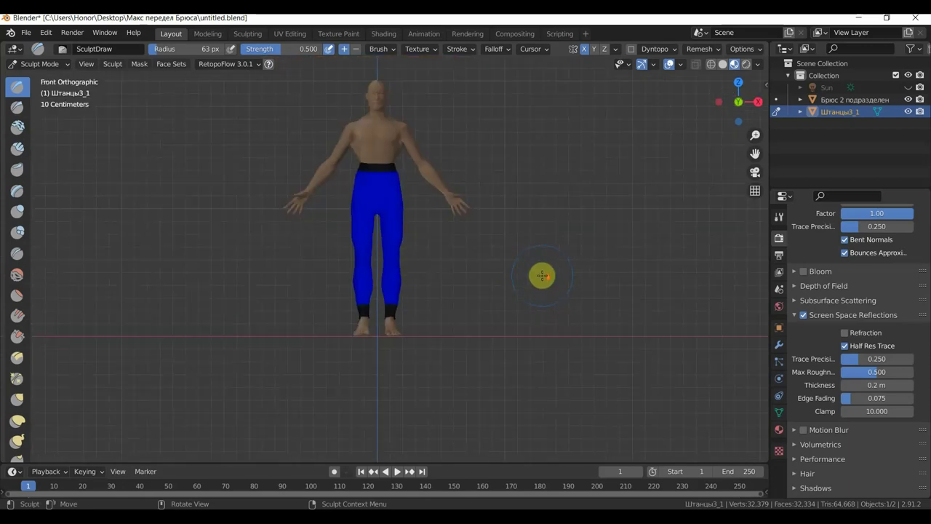
{"action": "middle_click_drag", "start_coordinate": [541, 277], "coordinate": [543, 318], "text": "shift"}
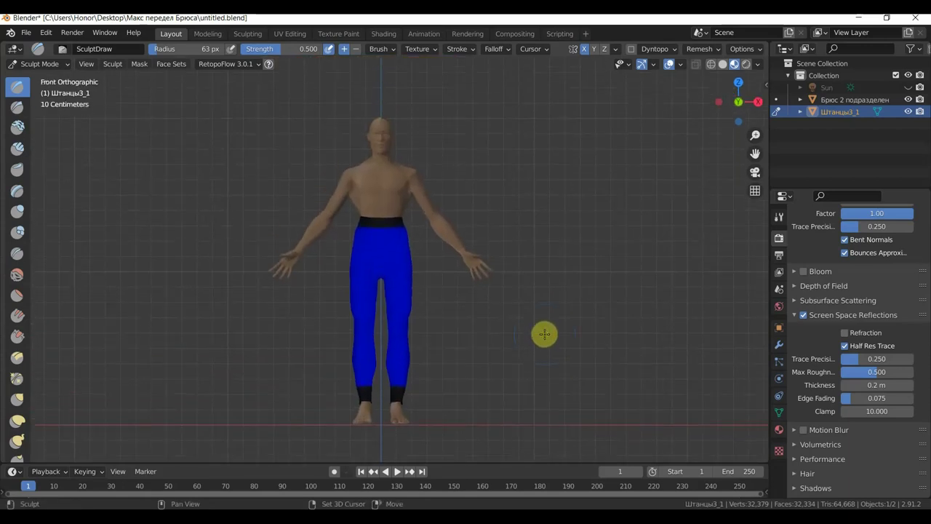
{"action": "scroll", "coordinate": [582, 146], "scroll_direction": "up", "scroll_amount": 3}
{"action": "scroll", "coordinate": [581, 149], "scroll_direction": "down", "scroll_amount": 1}
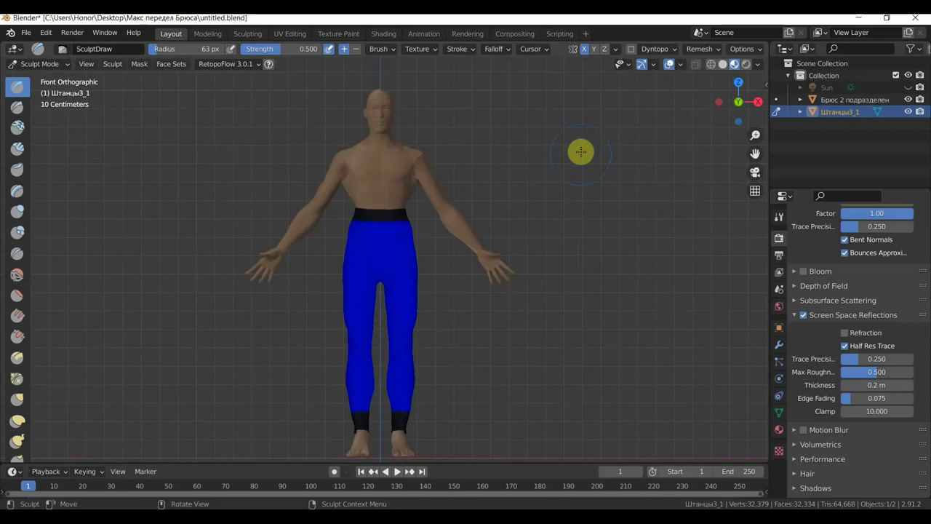
{"action": "middle_click_drag", "start_coordinate": [584, 177], "coordinate": [595, 163], "text": "shift"}
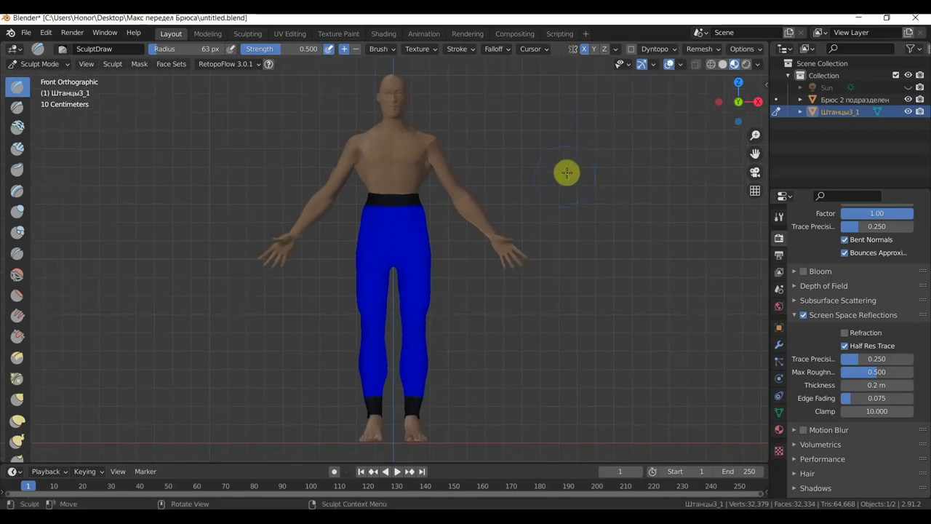
{"action": "key", "text": "ctrl+z"}
{"action": "scroll", "coordinate": [509, 328], "scroll_direction": "down", "scroll_amount": 1}
{"action": "scroll", "coordinate": [509, 320], "scroll_direction": "up", "scroll_amount": 1}
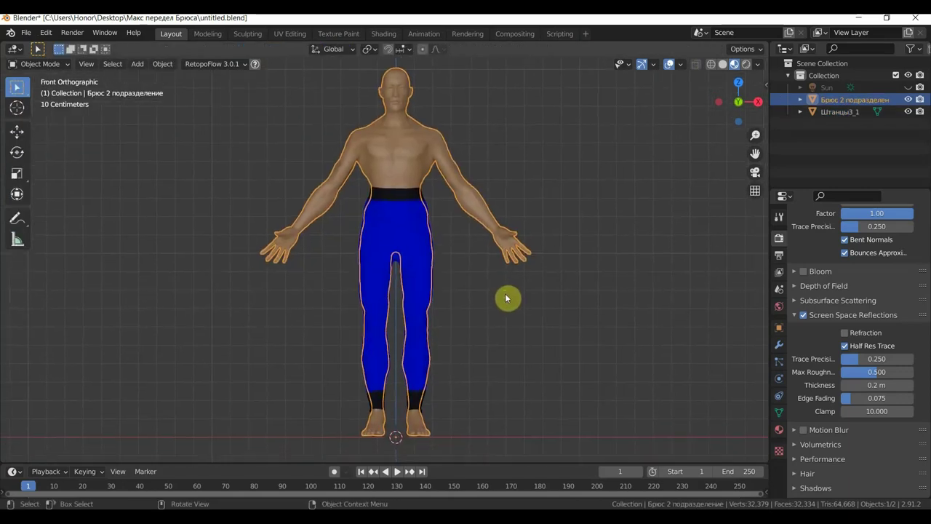